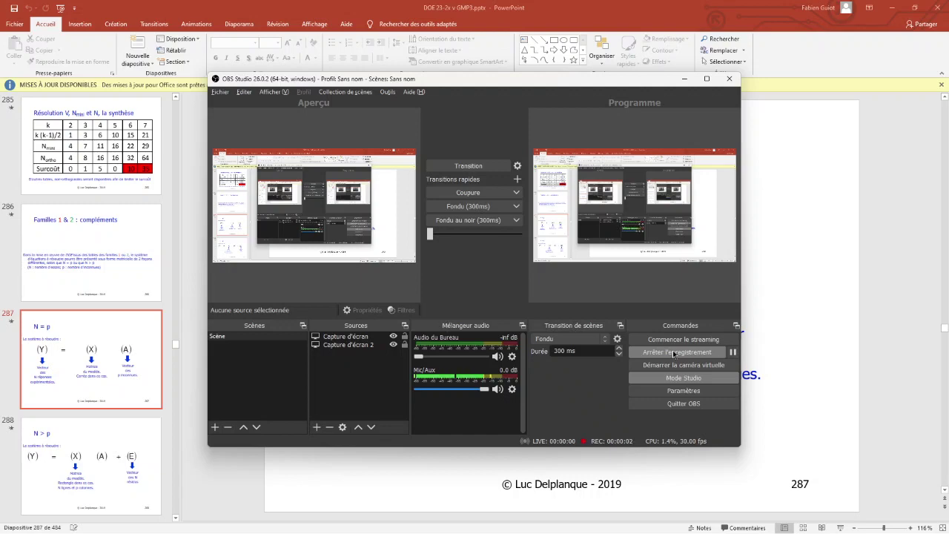
Hide OBS Studio with Alt+Tab to reveal PowerPoint slide 287, 'N = p'
key("alt+Tab")
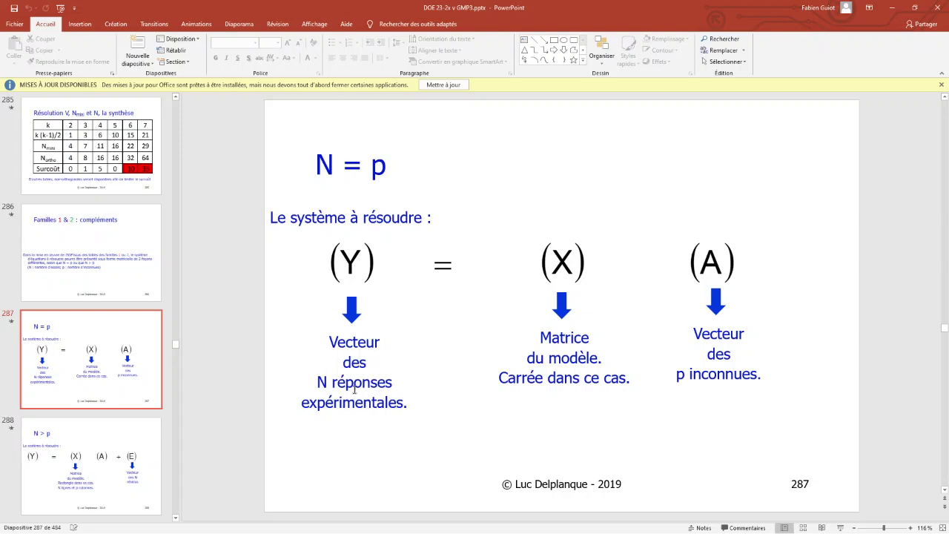
Select the blister-count responses H5:H26 in the laser welding workbook, then return to PowerPoint
key("alt+Tab")
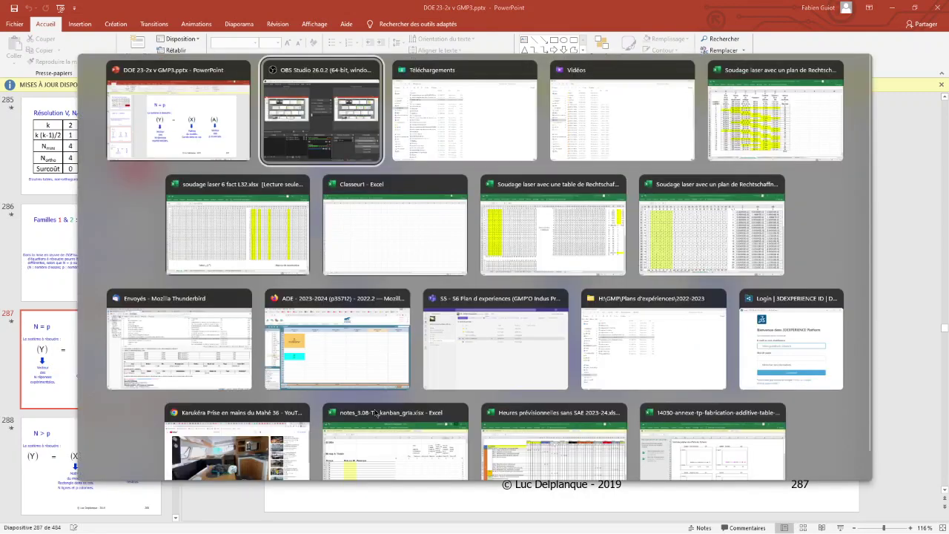
key("alt+Tab")
key("alt+Tab")
key("alt+Tab")
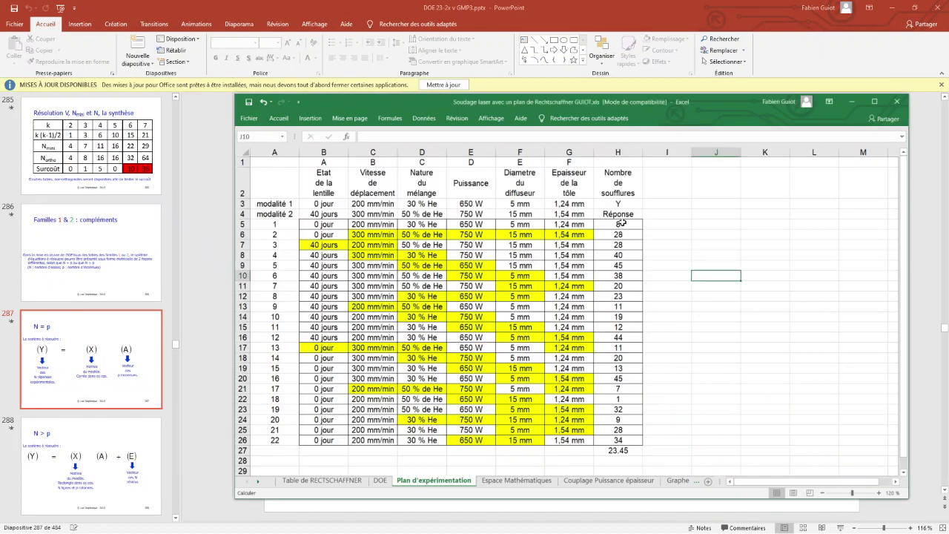
mouse_move(619, 224)
left_mouse_down()
mouse_move(611, 347)
mouse_move(619, 440)
left_mouse_up()
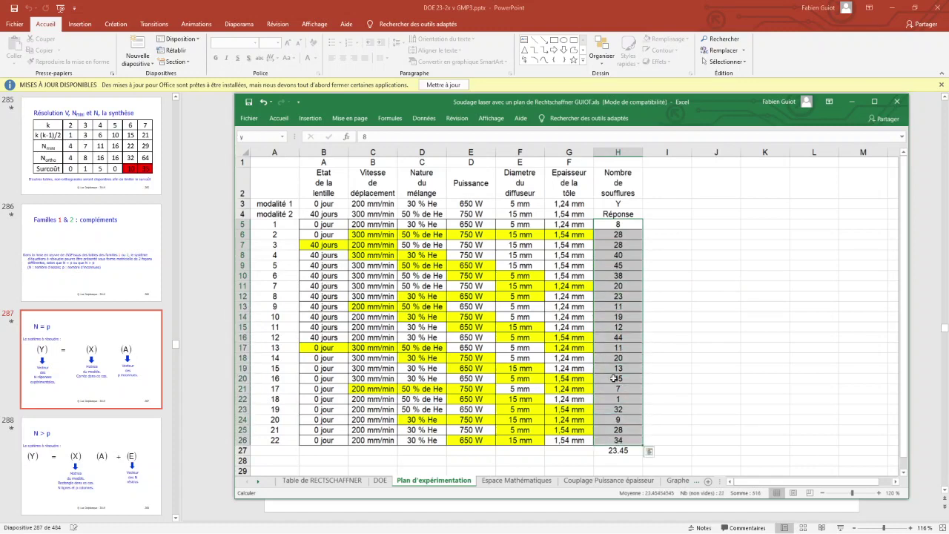
key("alt+Tab")
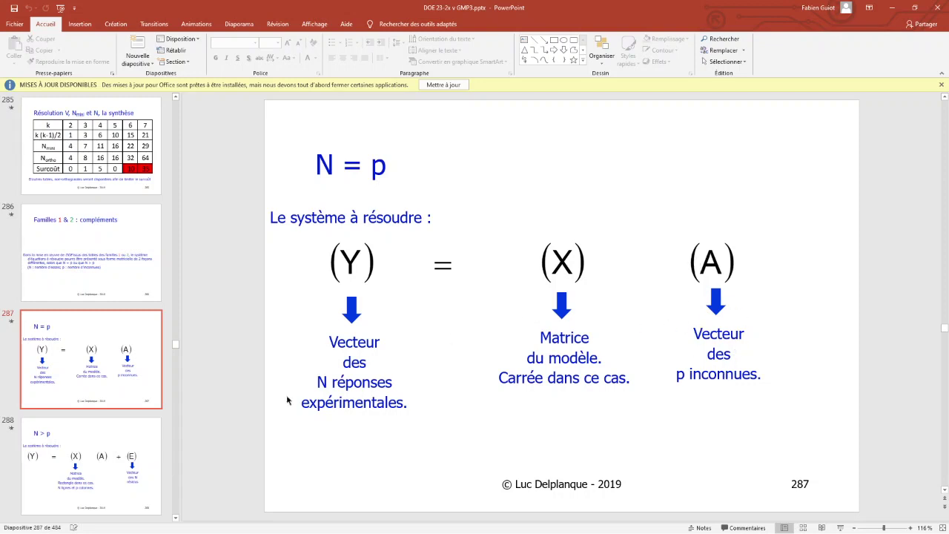
Go from slide 288 (N > p) to slide 289, 'Structure de (X)'
left_click(84, 439)
scroll(86, 434, "down", 3)
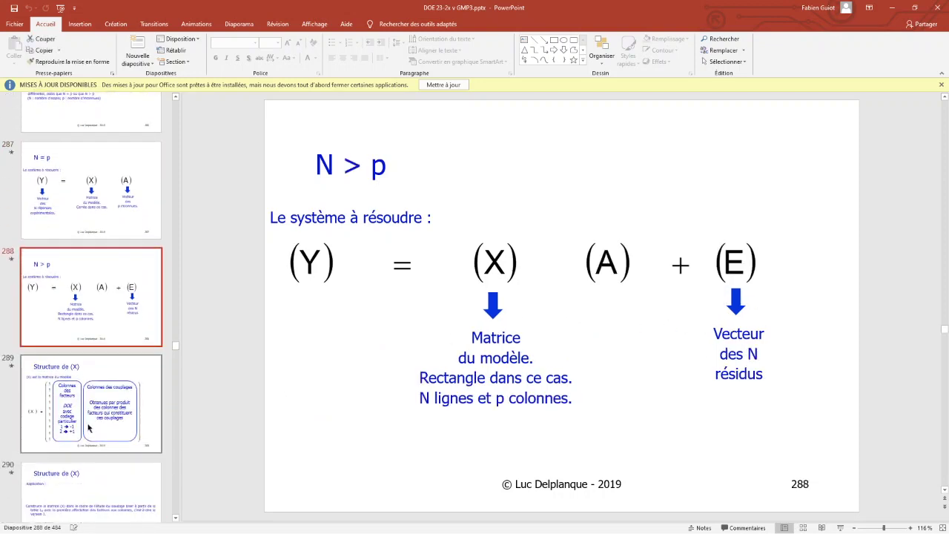
left_click(118, 393)
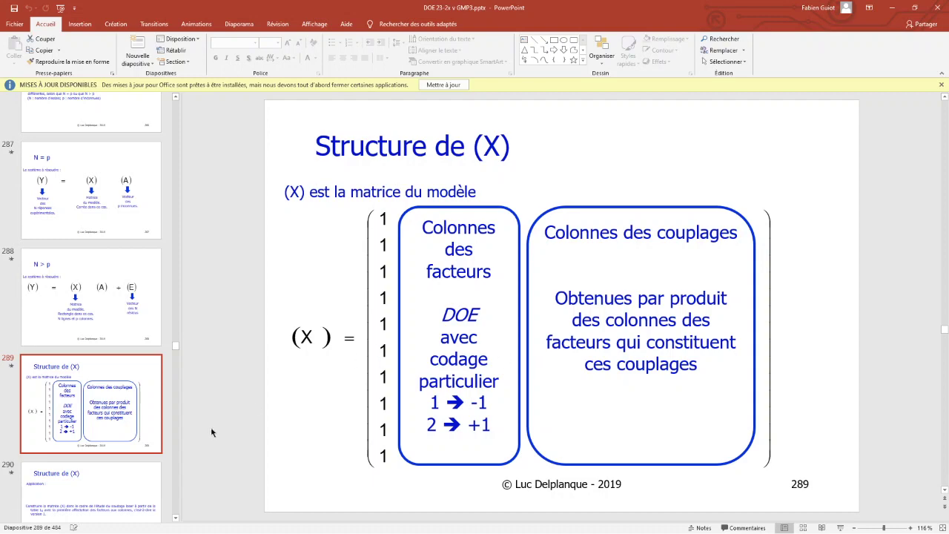
Step through slides 290, 291, 292 and 299 to slide 300, the L32 spreadsheet implementation steps
left_click(110, 484)
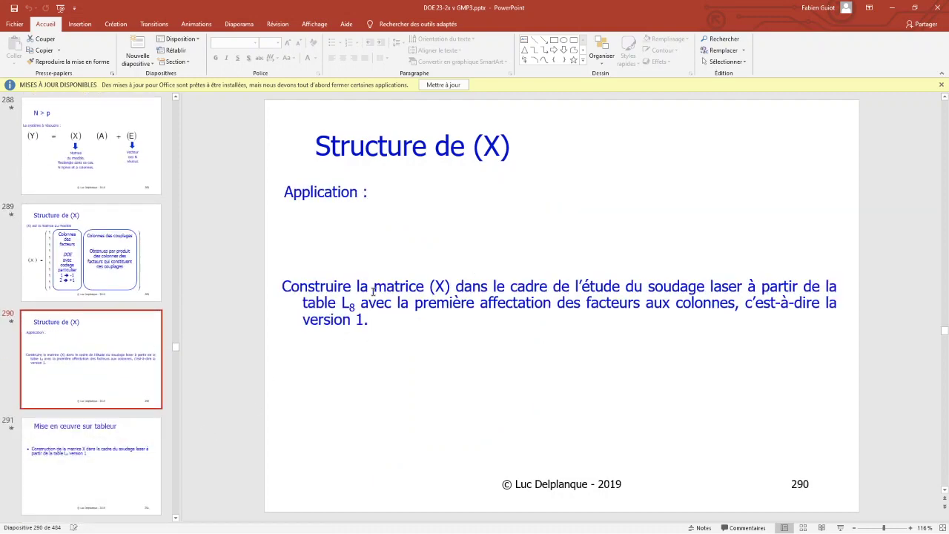
left_click(66, 459)
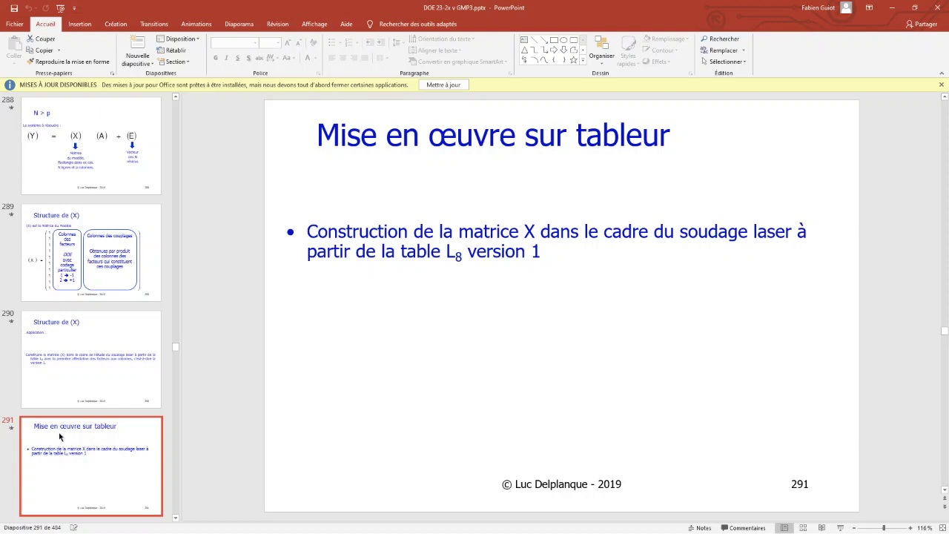
scroll(73, 442, "down", 2)
scroll(75, 430, "down", 3)
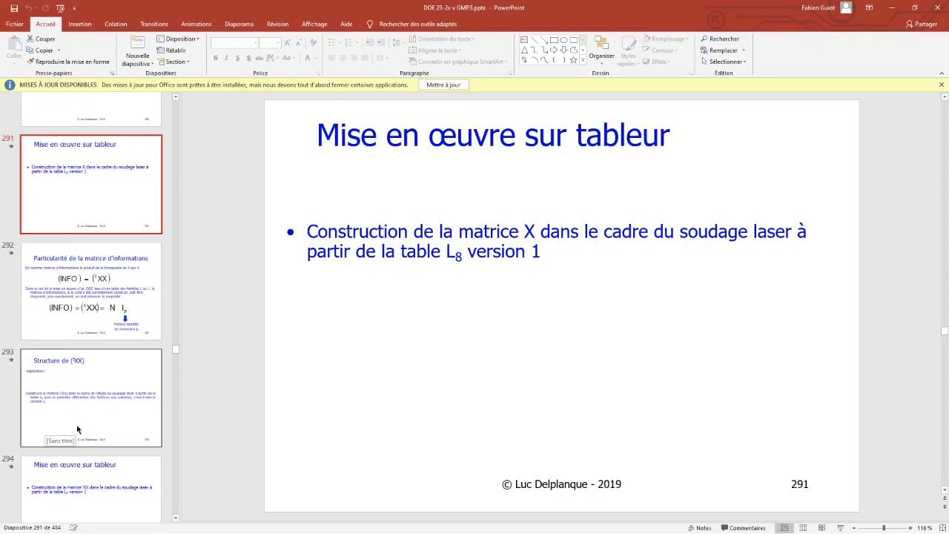
left_click(119, 323)
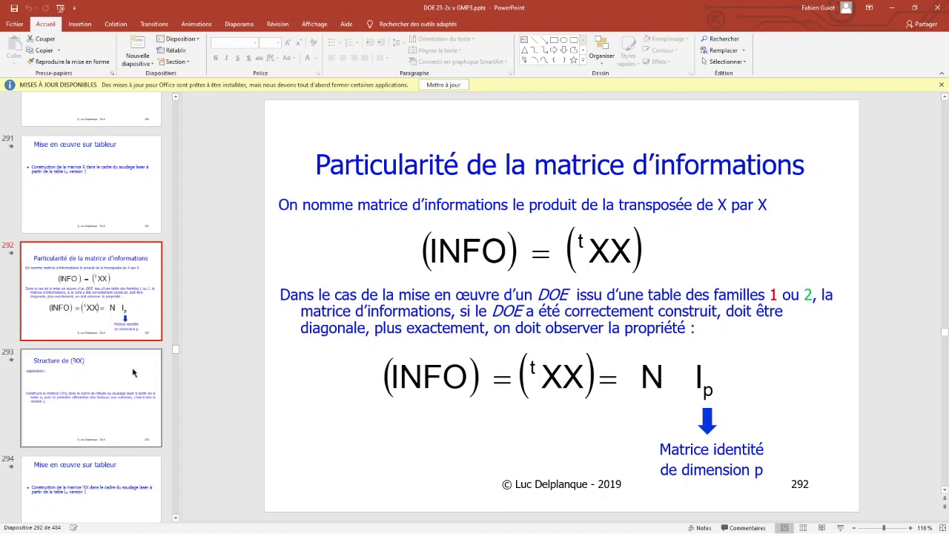
scroll(135, 372, "down", 2)
scroll(126, 367, "down", 3)
scroll(111, 360, "down", 3)
scroll(106, 355, "down", 3)
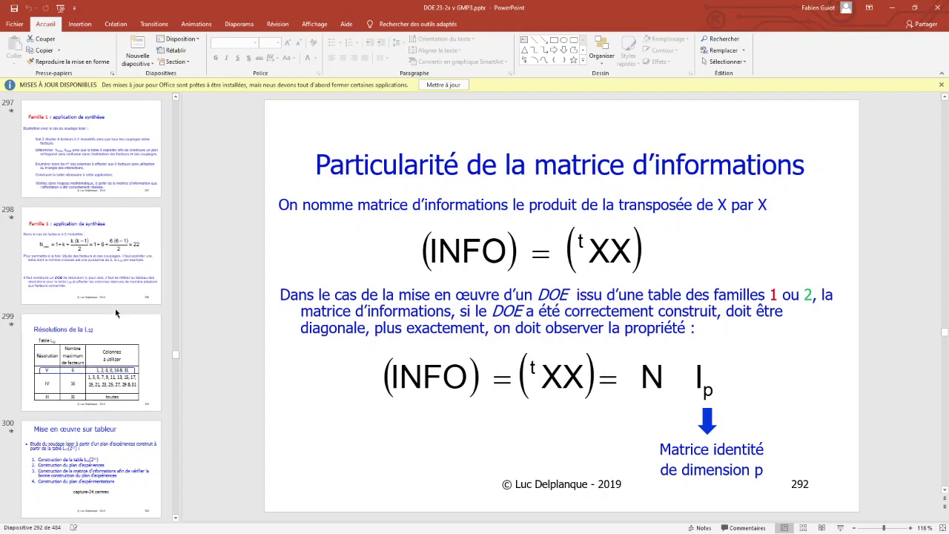
left_click(112, 357)
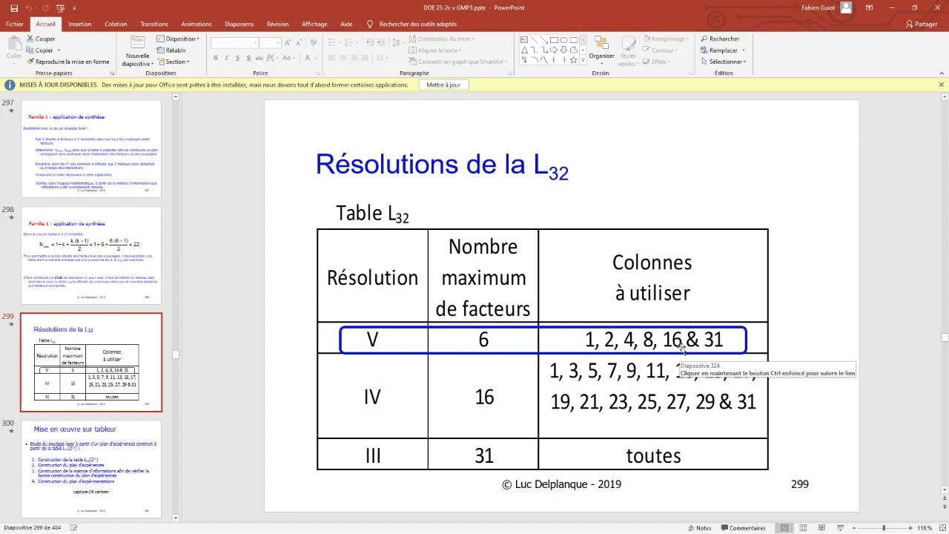
left_click(133, 439)
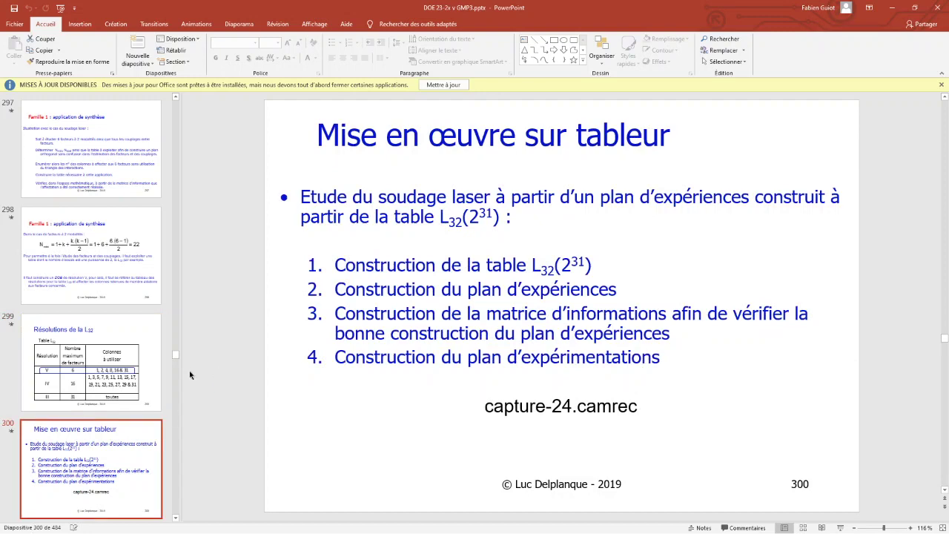
Highlight the table construction, information matrix and experiment plan steps on slide 300
scroll(152, 378, "down", 1)
scroll(152, 378, "down", 2)
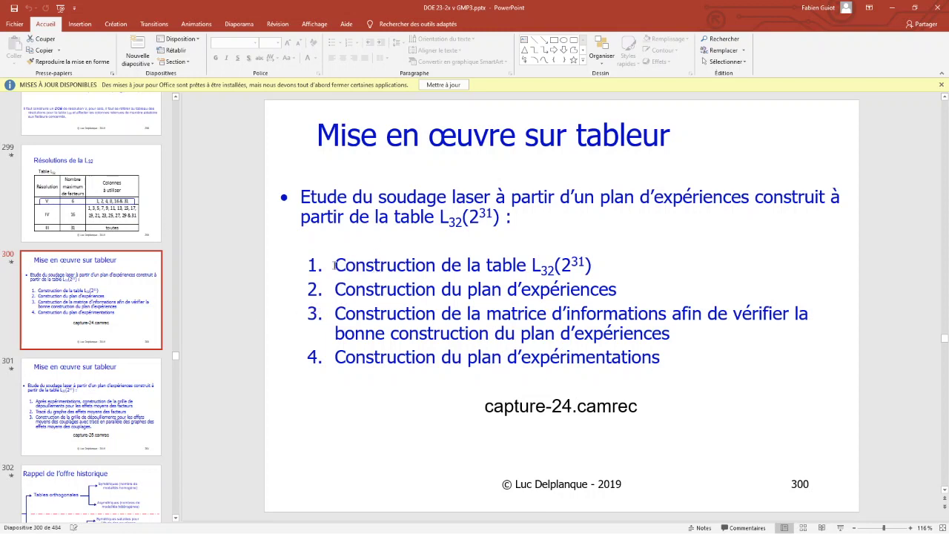
left_click_drag(335, 265, 604, 269)
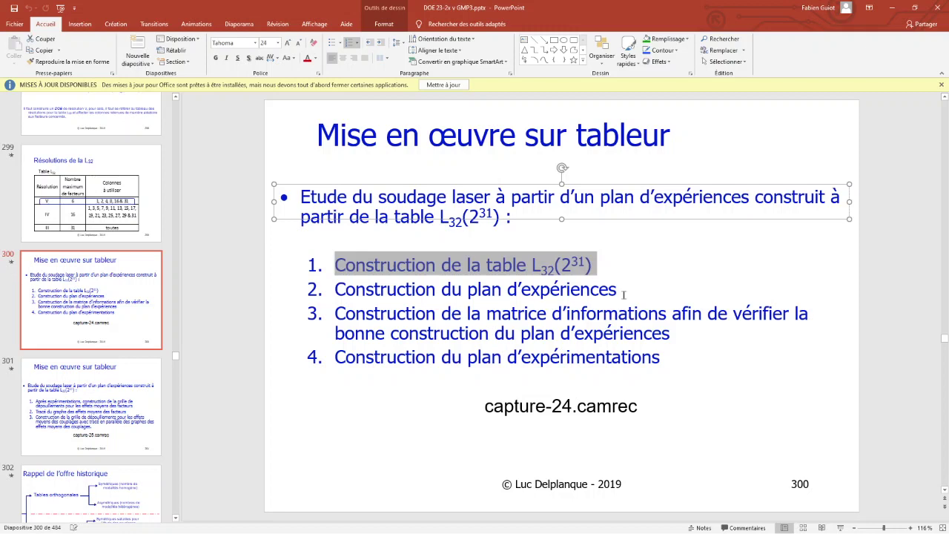
left_click(336, 315)
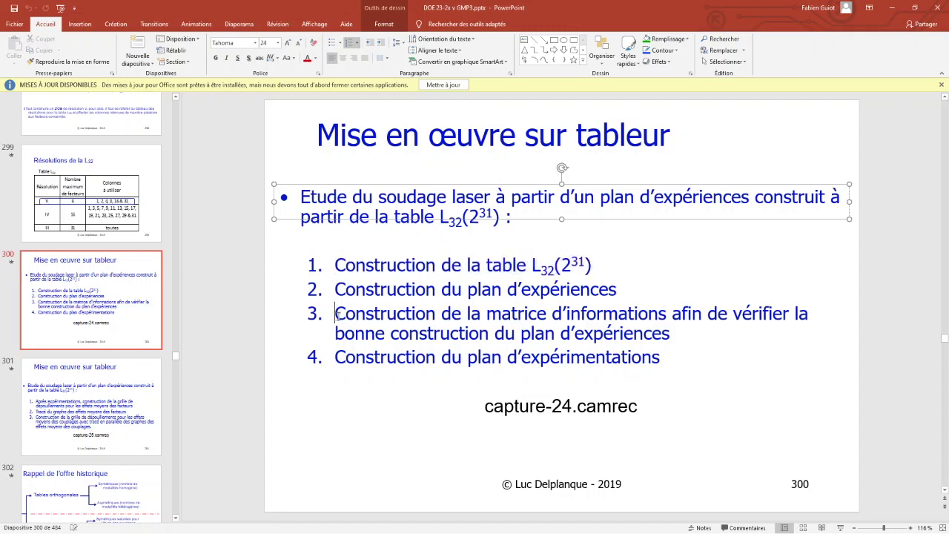
mouse_move(336, 315)
left_mouse_down()
mouse_move(629, 321)
mouse_move(639, 346)
left_mouse_up()
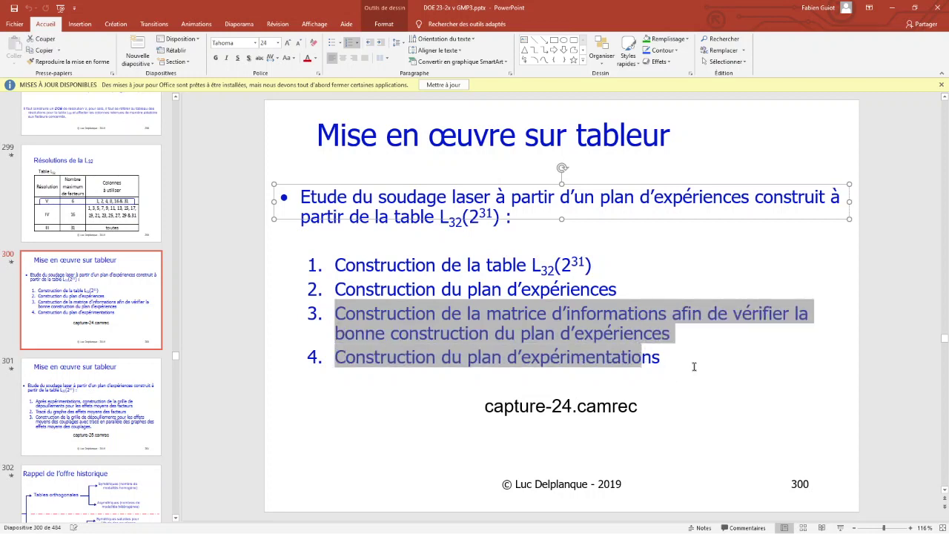
Highlight the factor effects grid step on slide 301, then show slide 302
left_click(148, 406)
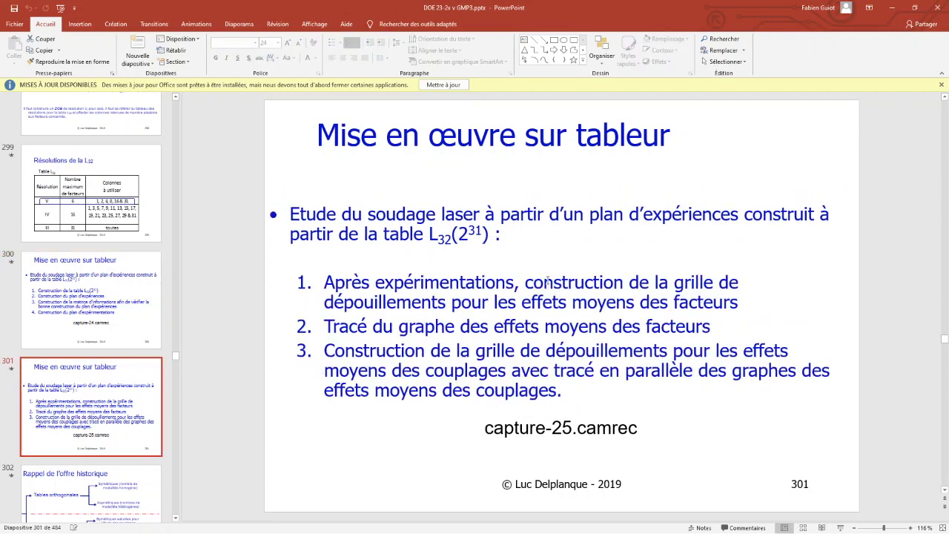
left_click_drag(547, 281, 739, 304)
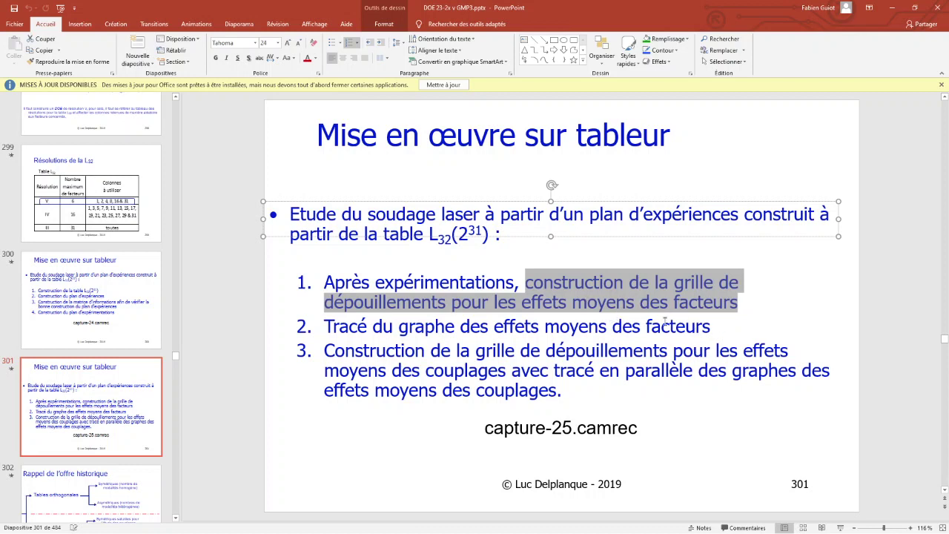
left_click(135, 482)
scroll(123, 416, "down", 4)
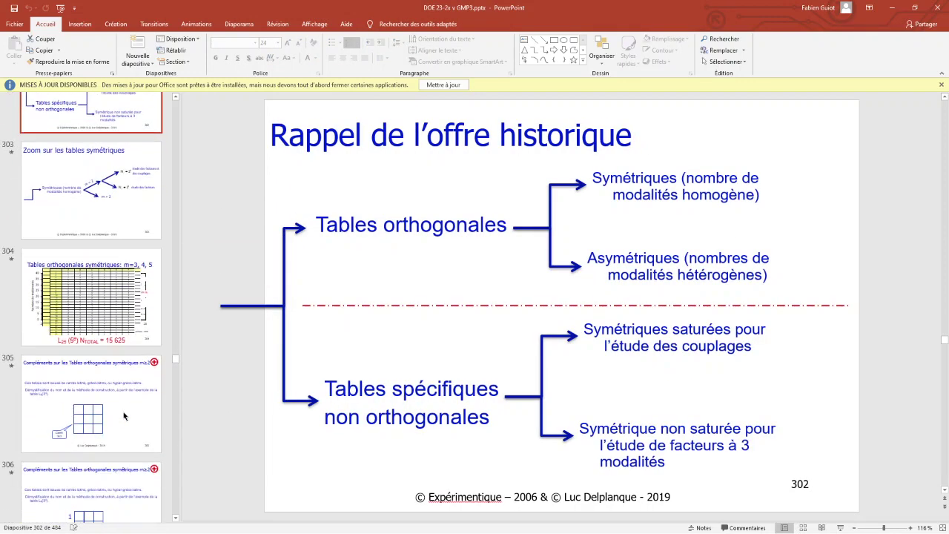
Go to slide 324 on Rechtschaffner results, then slide 325, 'Structure de (Y), (X) et (A)'
scroll(123, 416, "down", 3)
scroll(124, 416, "down", 3)
scroll(124, 416, "down", 3)
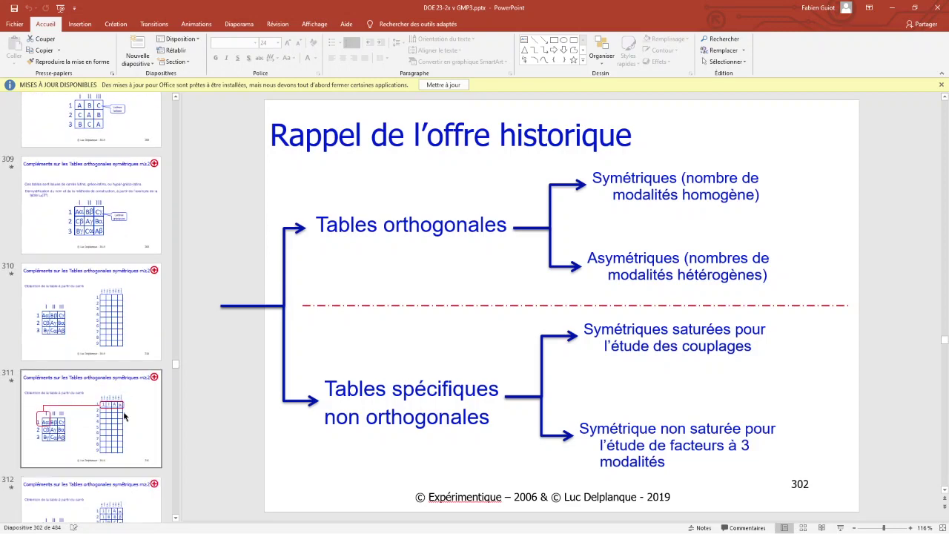
scroll(124, 417, "down", 3)
scroll(124, 417, "down", 3)
scroll(130, 405, "down", 3)
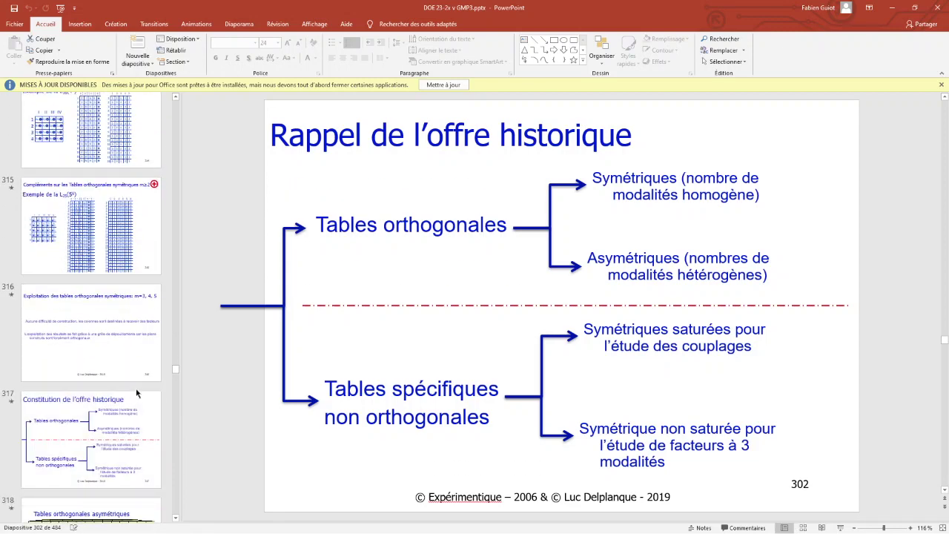
scroll(130, 387, "down", 3)
scroll(111, 384, "down", 2)
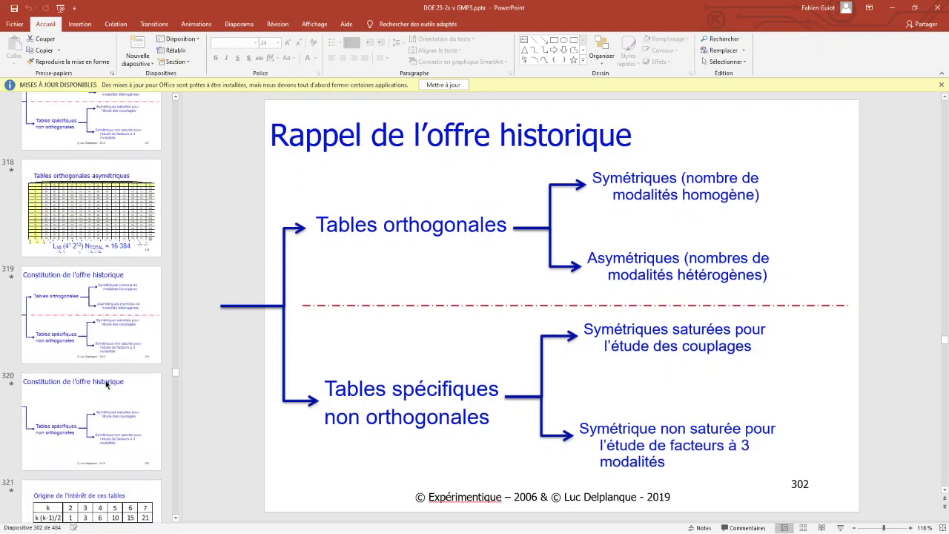
scroll(106, 384, "down", 2)
scroll(106, 383, "down", 2)
scroll(105, 401, "down", 2)
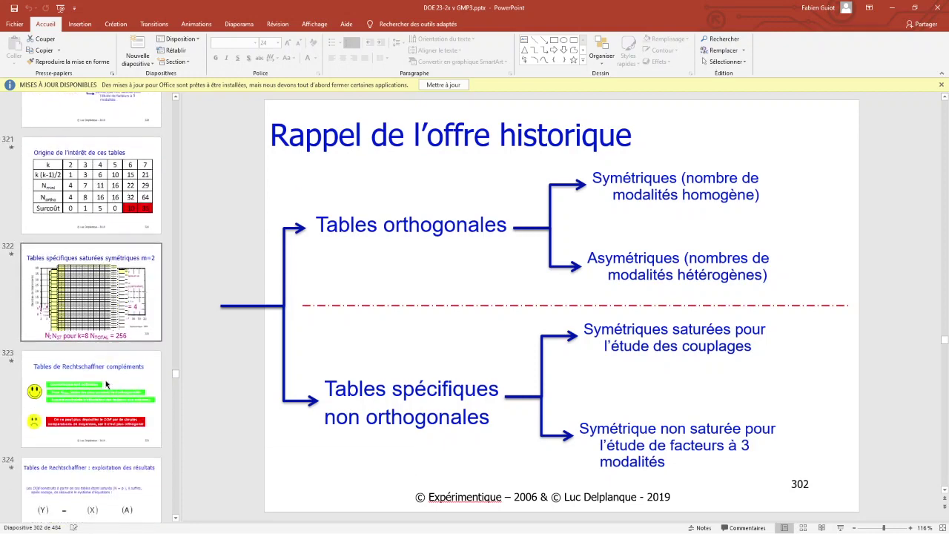
scroll(104, 425, "down", 1)
left_click(104, 425)
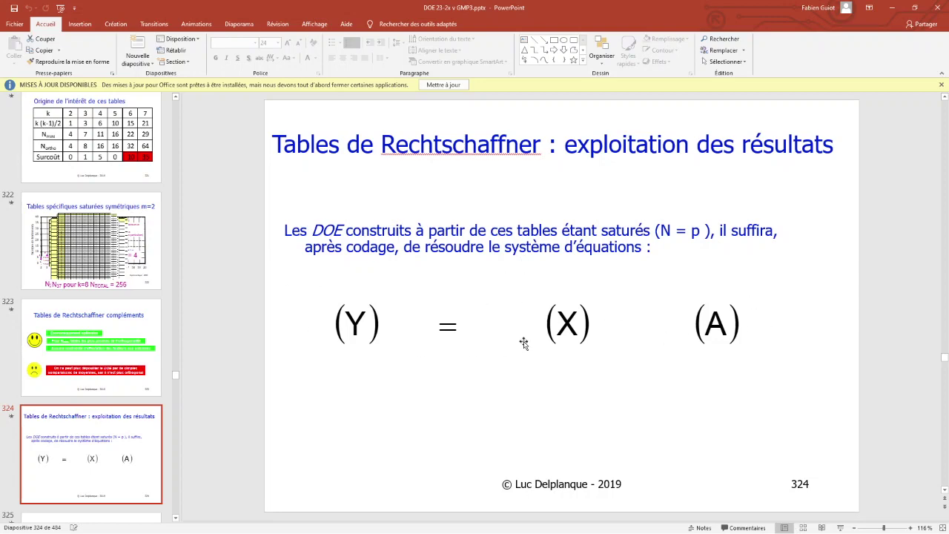
scroll(93, 345, "down", 3)
scroll(93, 346, "down", 2)
left_click(93, 346)
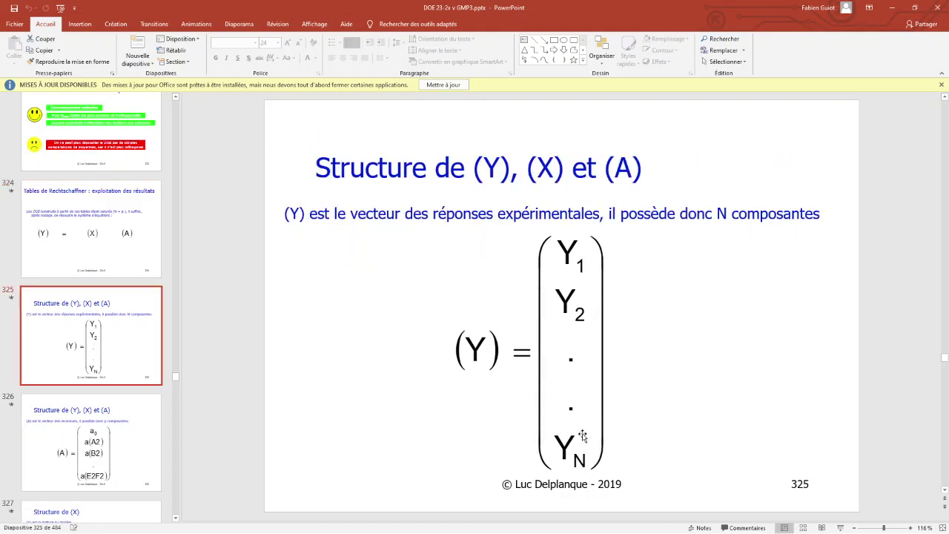
Review the (A) and (X) structure slides, ending on slide 328 on the Rechtschaffner application
left_click(59, 409)
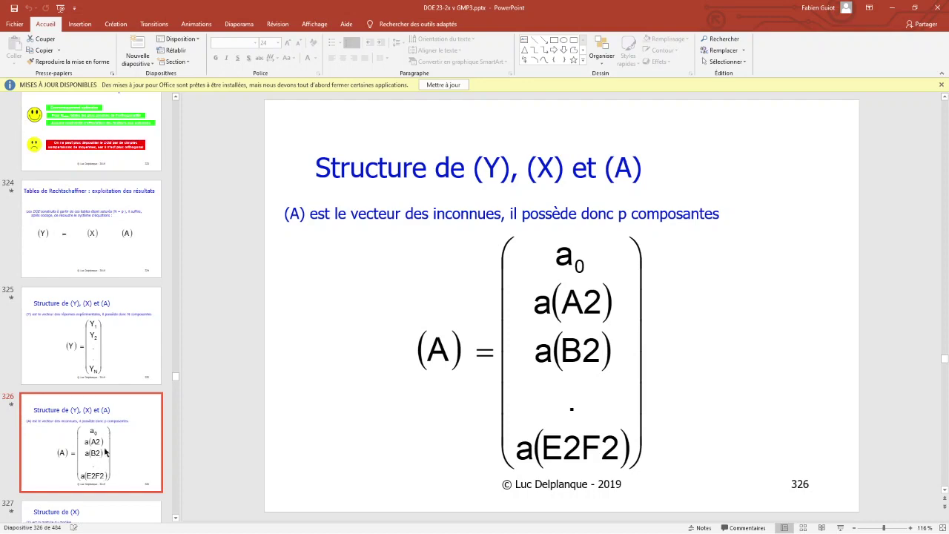
scroll(104, 452, "down", 2)
scroll(105, 451, "down", 1)
left_click(93, 327)
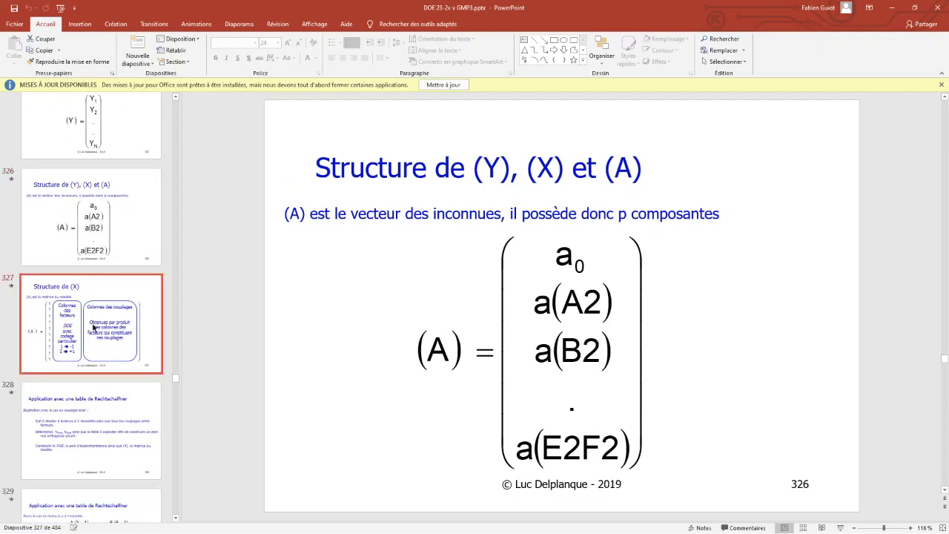
left_click(88, 425)
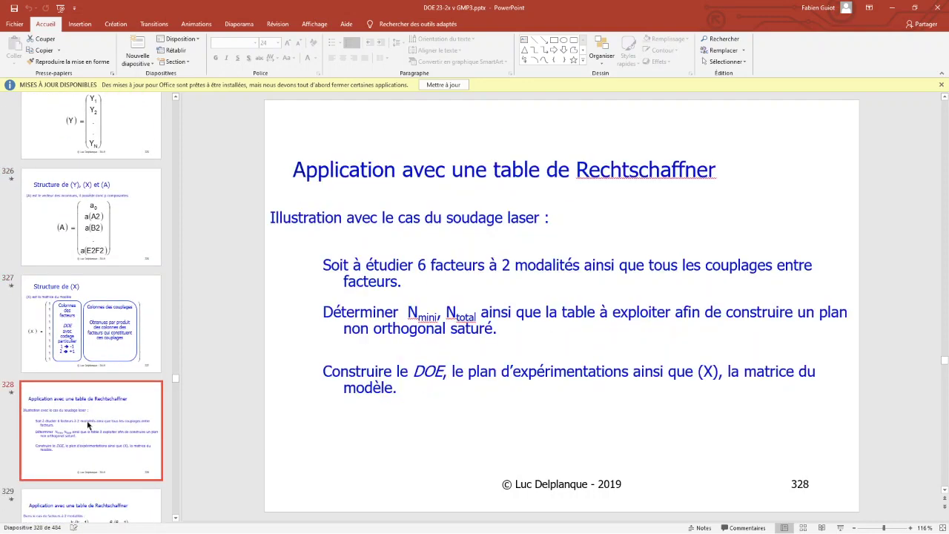
Look at the laser-welding chart on slide 334, then go back to slide 333 on computing vector A
scroll(87, 425, "down", 2)
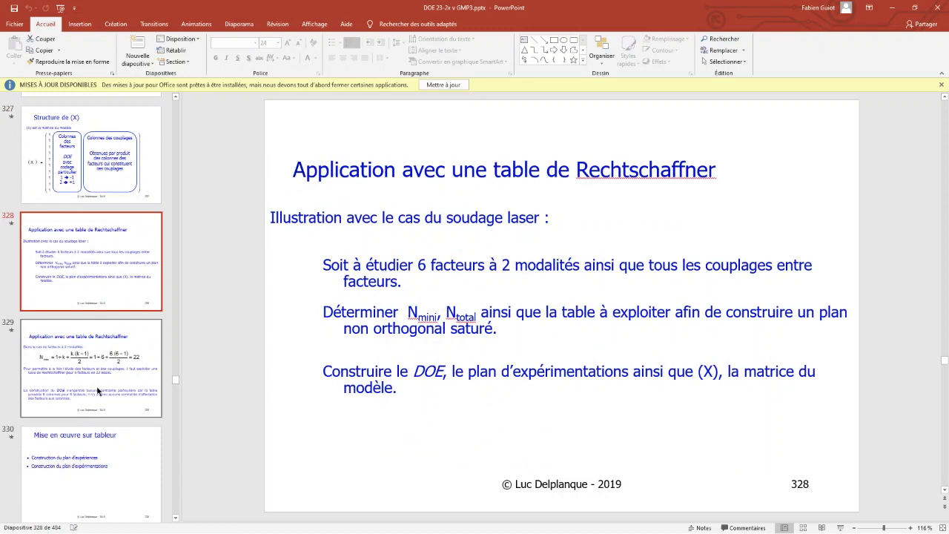
scroll(97, 391, "down", 3)
scroll(99, 393, "down", 1)
scroll(101, 397, "down", 1)
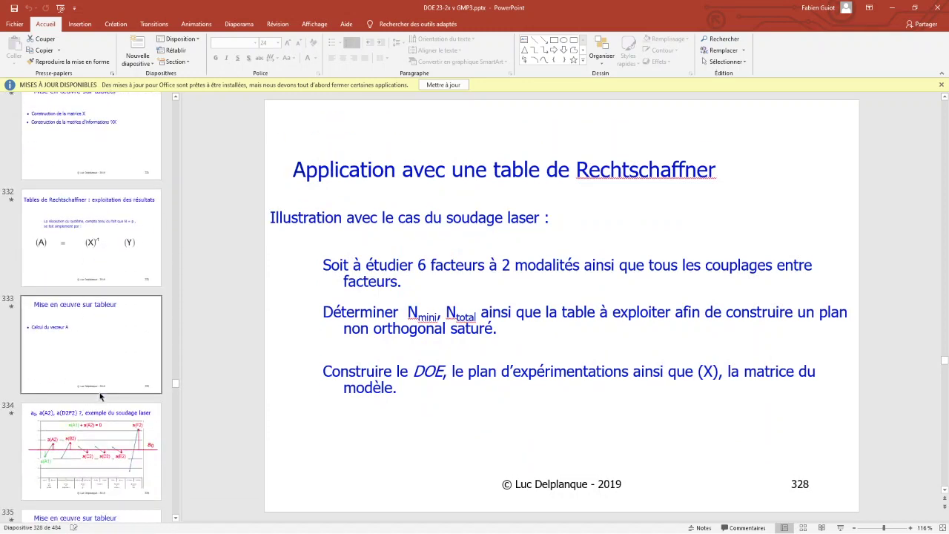
scroll(101, 397, "down", 2)
left_click(104, 294)
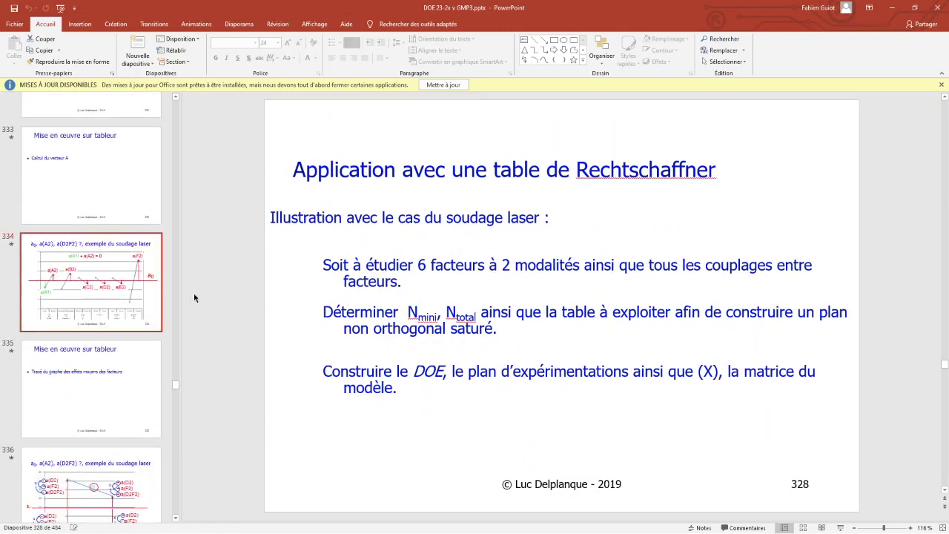
left_click(104, 197)
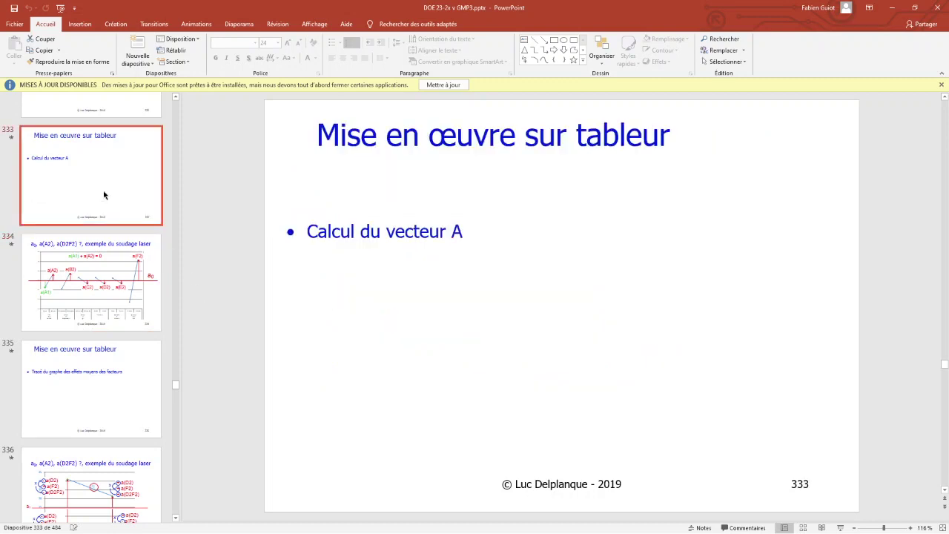
Compare chart slide 334 with its neighbours, then show slide 336 with the a(D2), a(F2), a(D2F2) effects
left_click(101, 264)
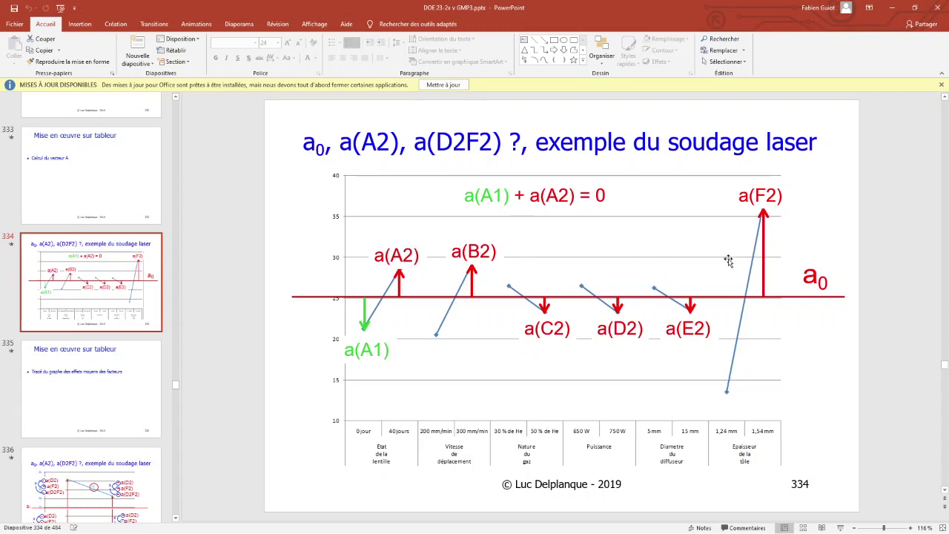
key("Page_Up")
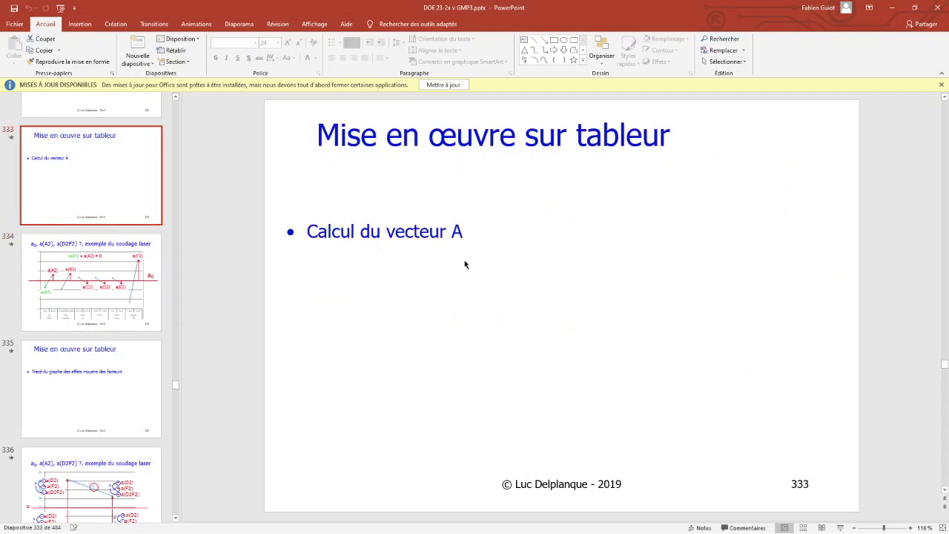
key("Page_Down")
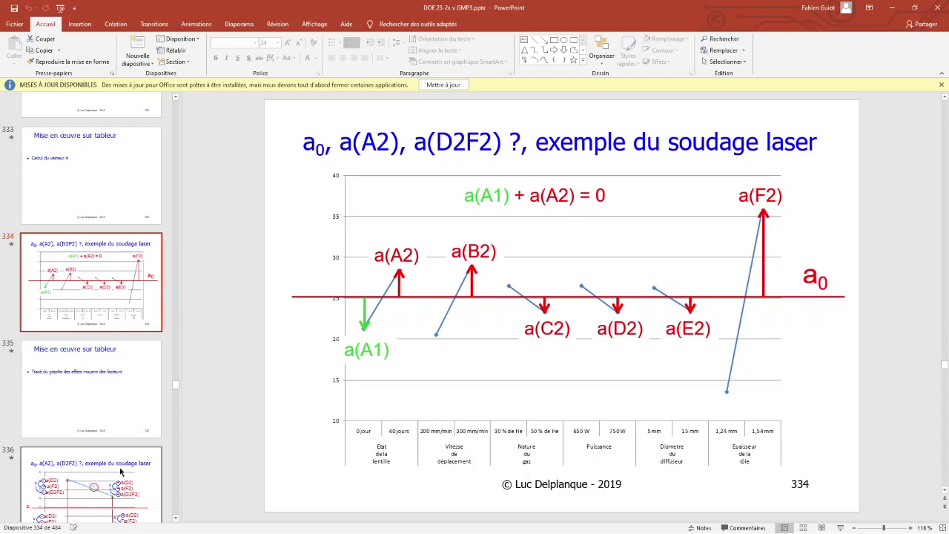
left_click(121, 472)
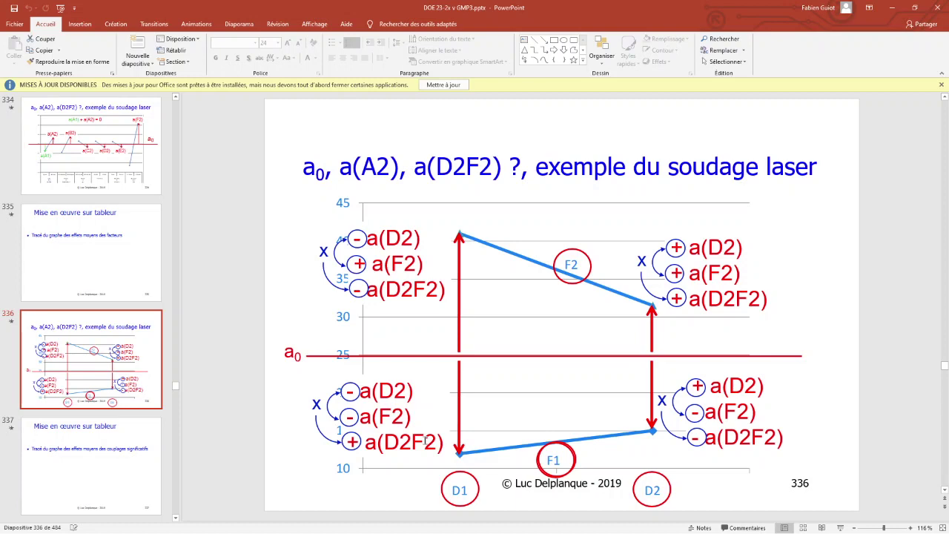
scroll(175, 256, "up", 5)
scroll(175, 256, "up", 5)
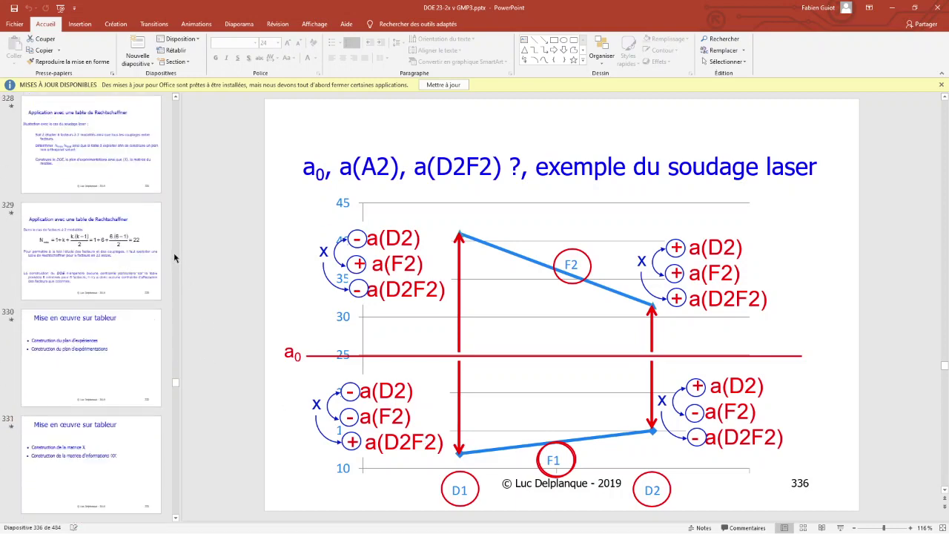
scroll(175, 256, "up", 5)
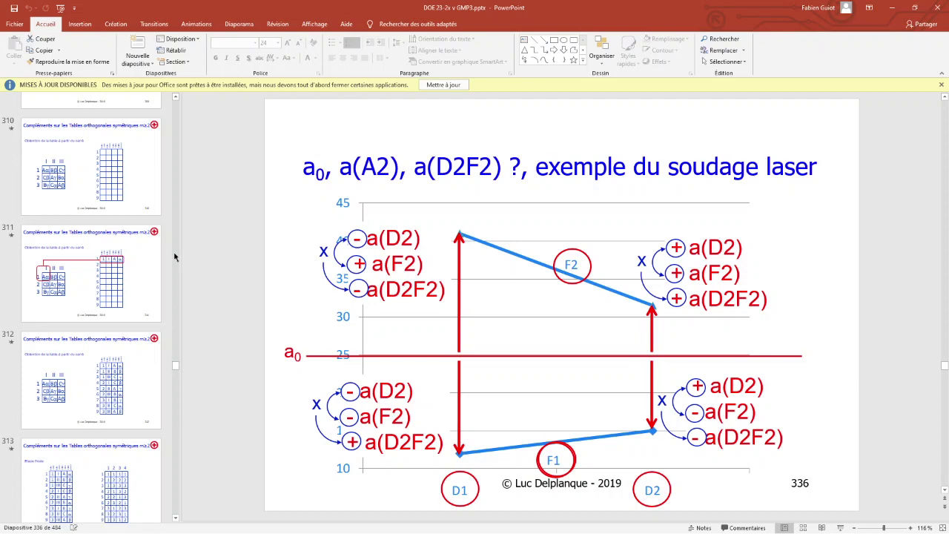
scroll(174, 257, "up", 5)
scroll(174, 258, "up", 5)
scroll(174, 258, "up", 5)
scroll(174, 257, "up", 5)
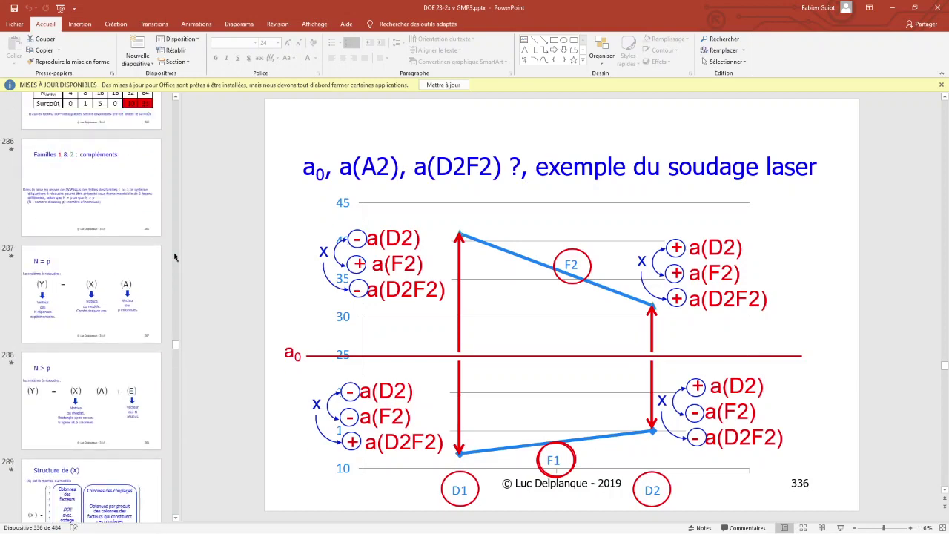
scroll(174, 257, "up", 3)
scroll(174, 257, "up", 2)
scroll(174, 257, "down", 2)
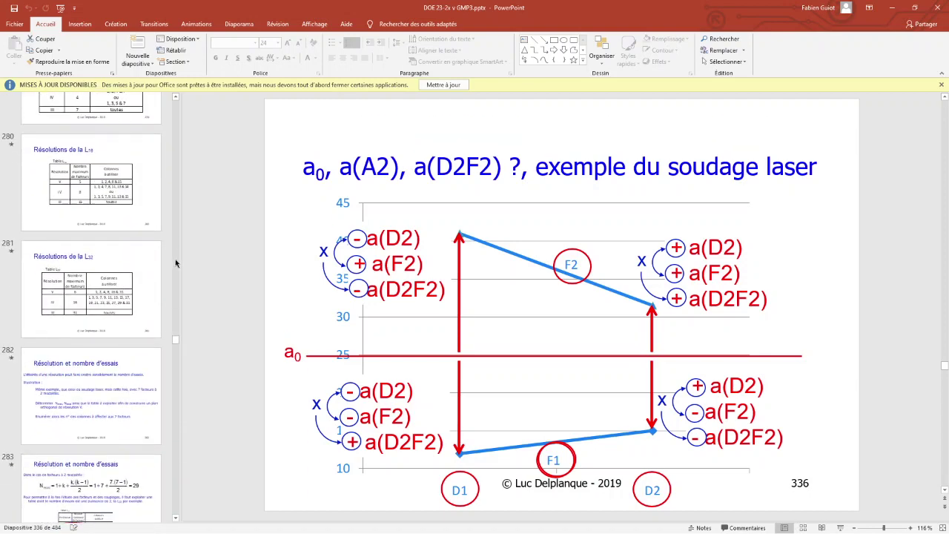
scroll(174, 257, "down", 1)
scroll(175, 261, "down", 2)
scroll(176, 263, "down", 2)
scroll(176, 264, "down", 1)
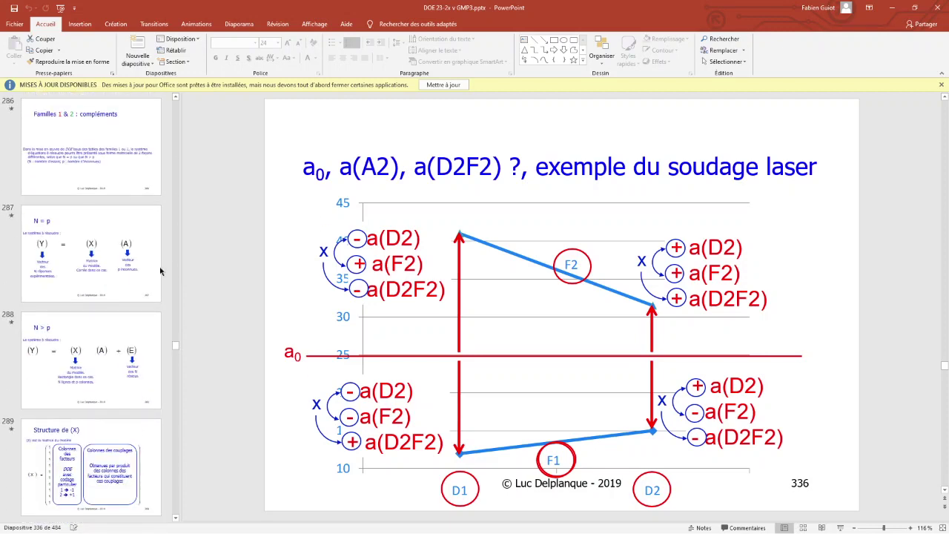
scroll(103, 354, "down", 2)
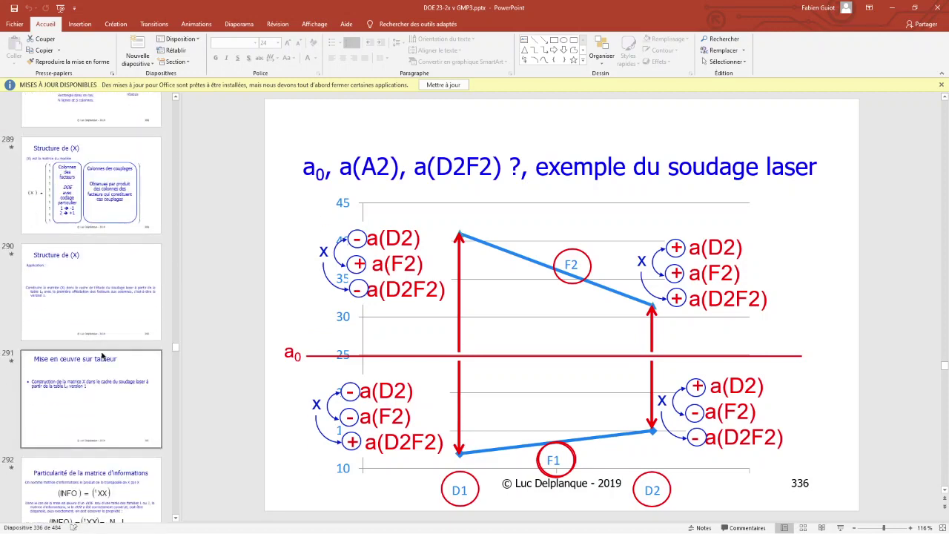
scroll(103, 355, "down", 1)
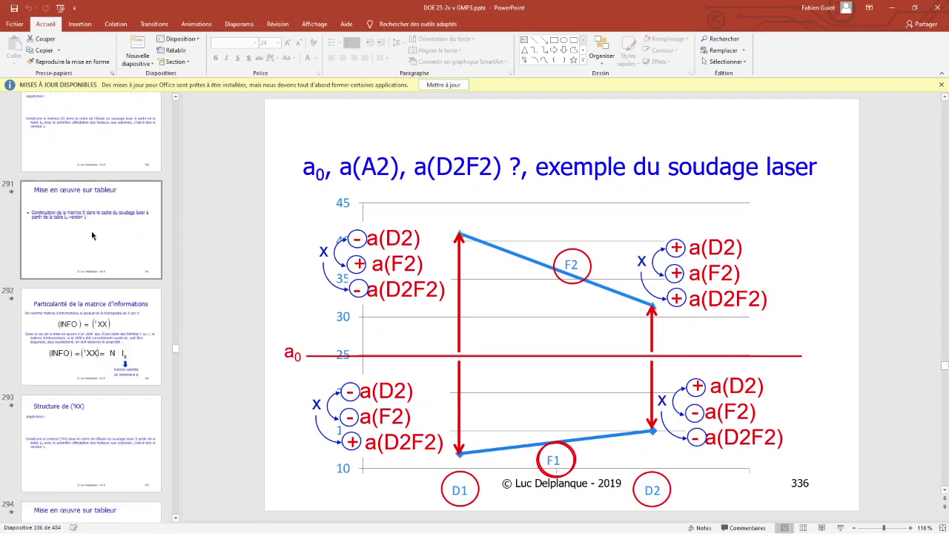
Show slide 292 on the information matrix and switch toward the welding workbook
left_click(111, 333)
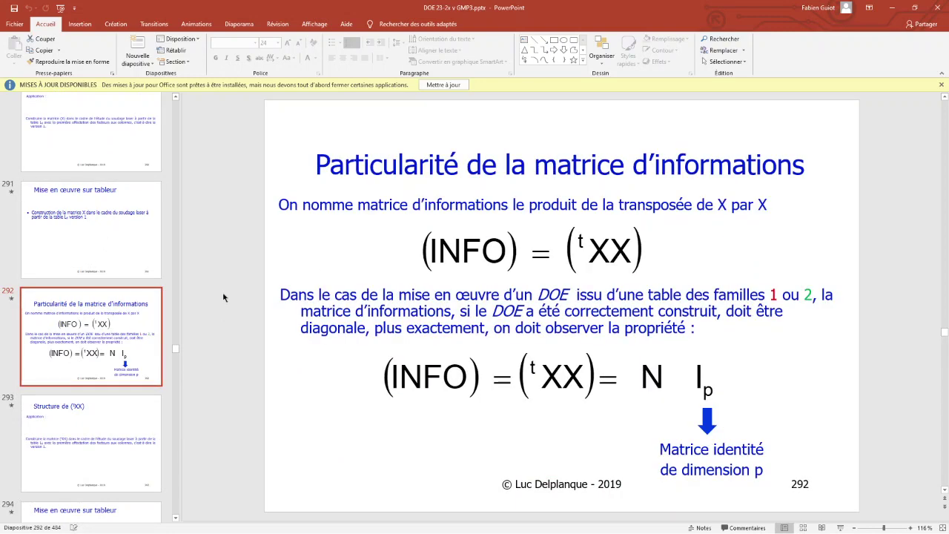
key("alt+Tab")
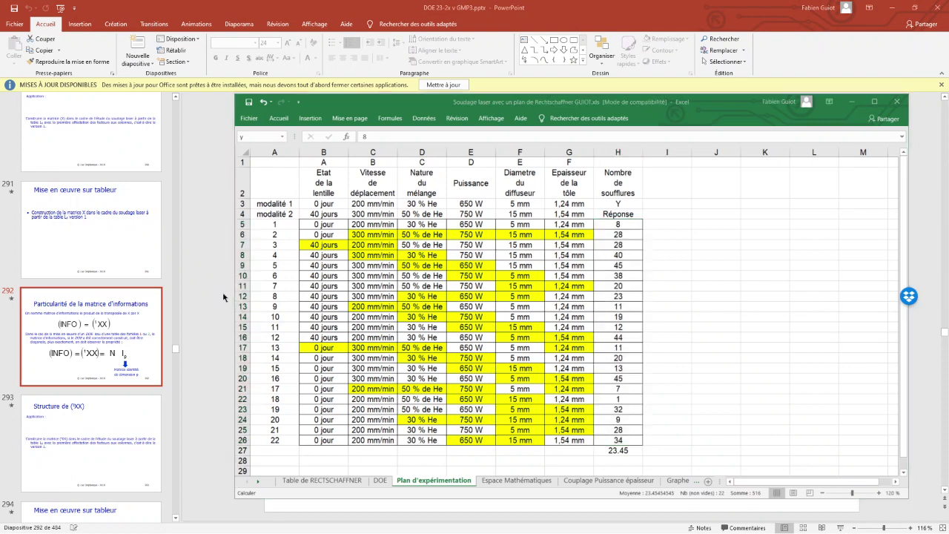
key("alt+Tab")
key("alt+Tab")
key("alt+Tab")
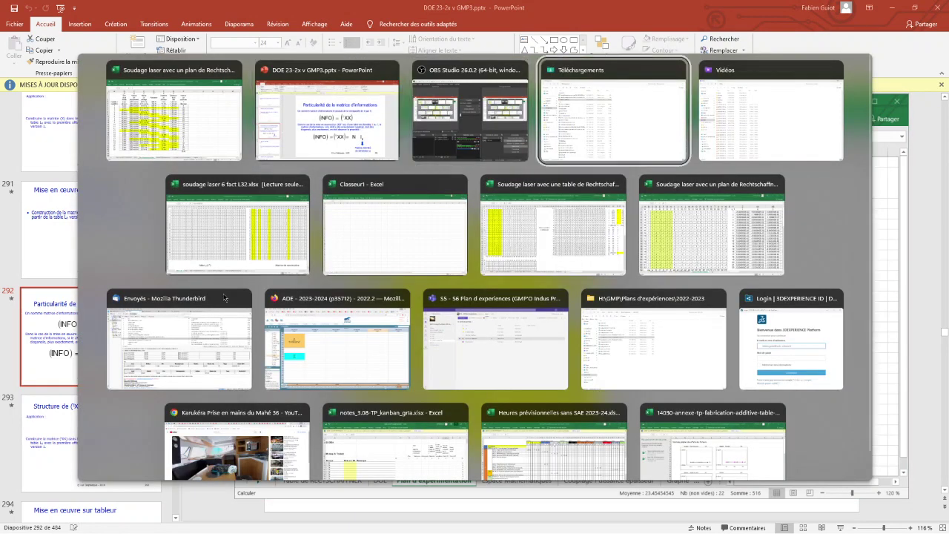
key("alt+Tab")
key("alt+Tab")
key("alt+Tab")
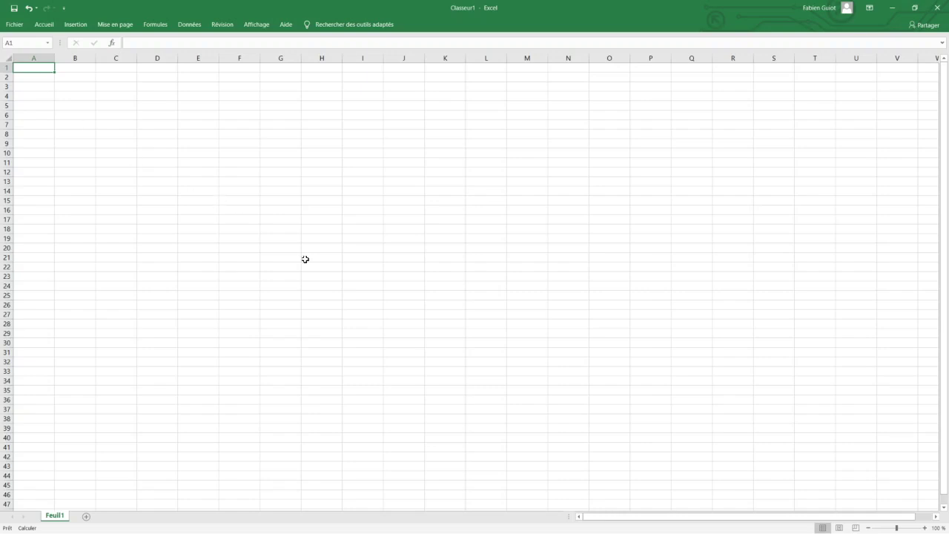
Bring OBS Studio forward and pause the screen recording
key("alt+Tab")
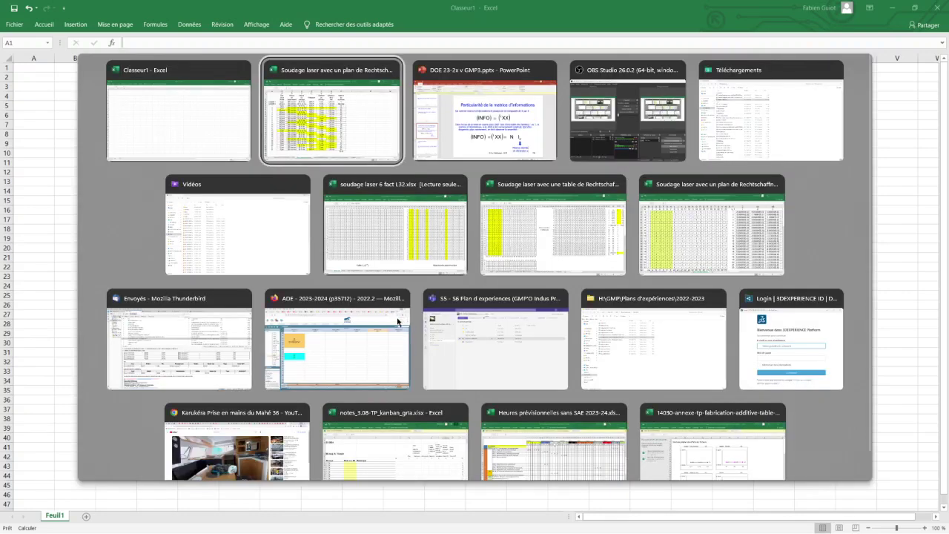
key("alt+Tab")
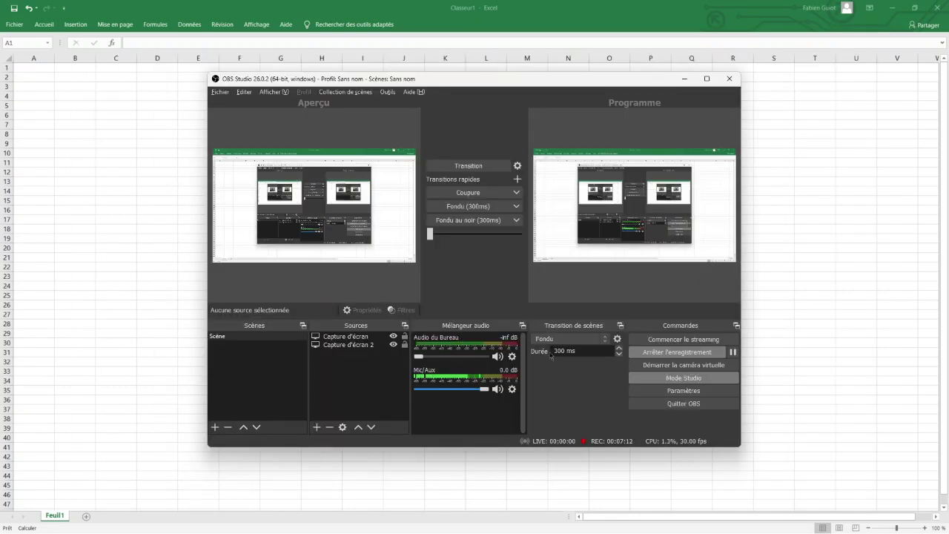
left_click(733, 353)
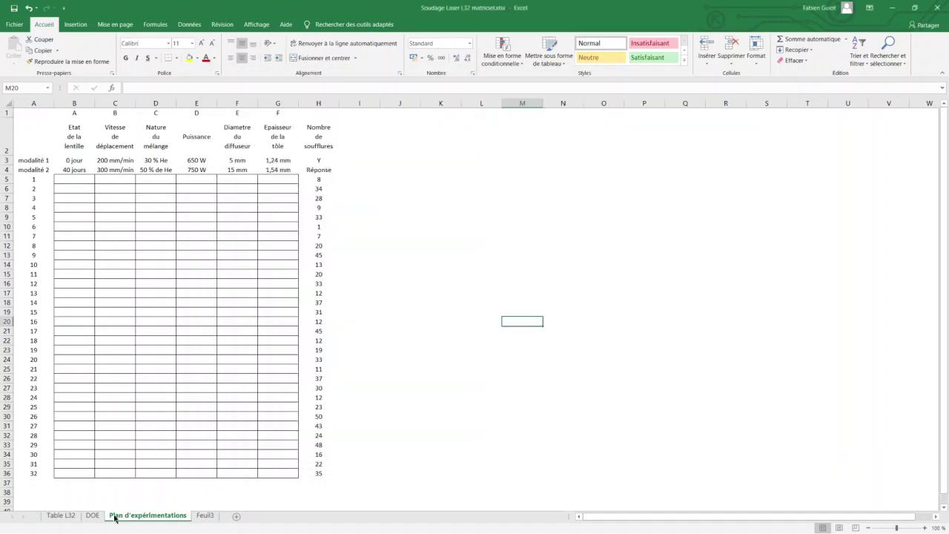
Show the Table L32 sheet zoomed in two steps and select cells B2:B17 of the L32(2^31) table
left_click(65, 515)
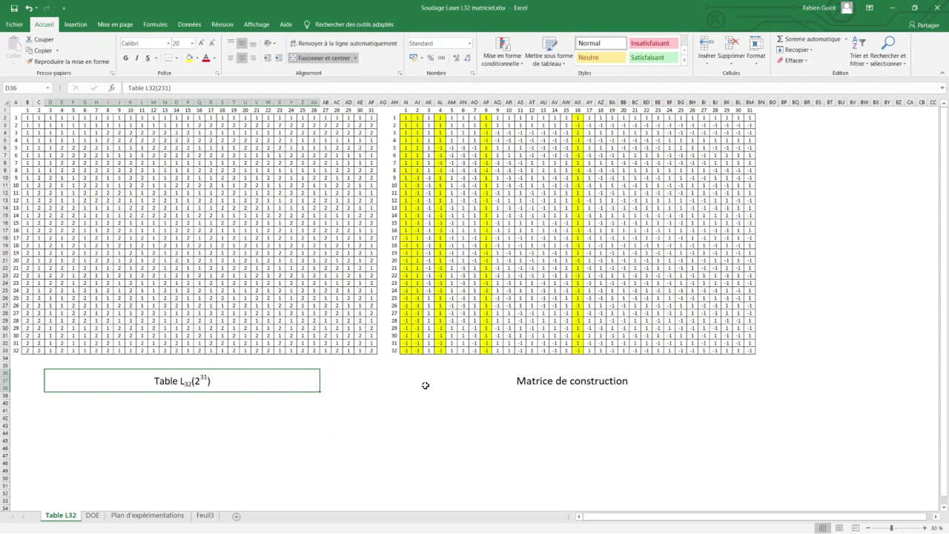
left_click(515, 382)
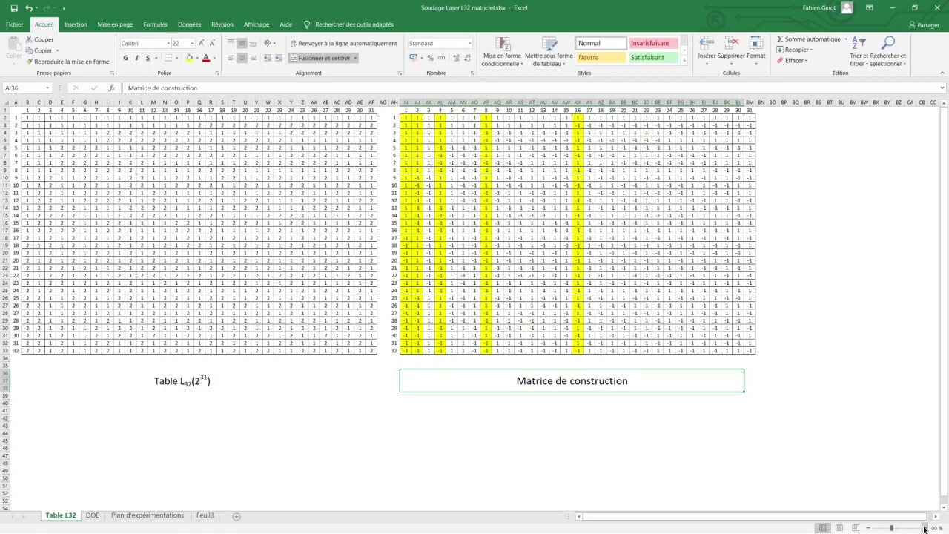
left_click(925, 528)
left_click(925, 528)
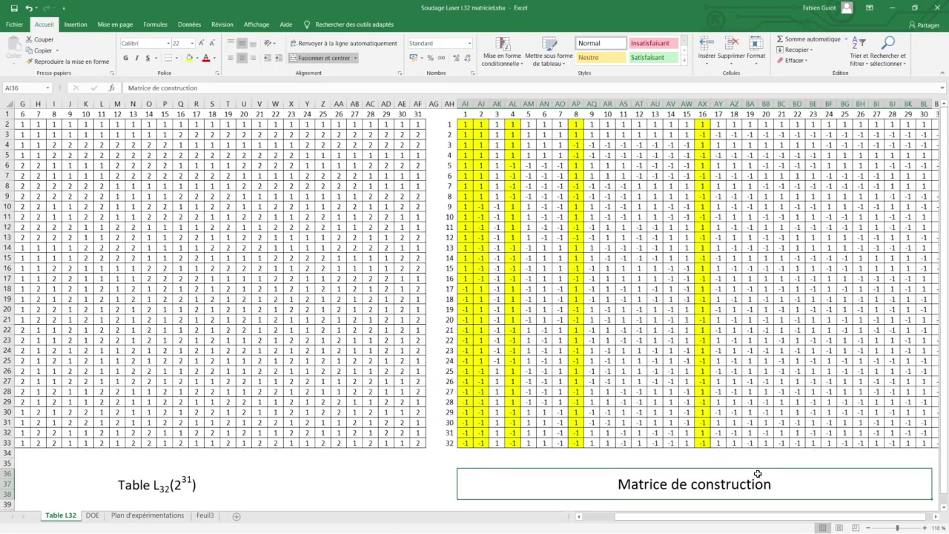
left_click(603, 521)
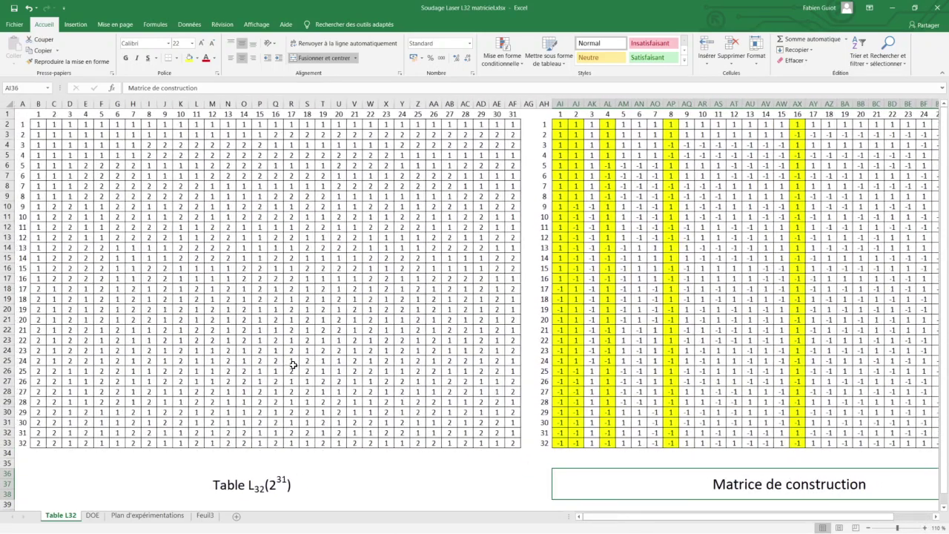
left_click_drag(39, 124, 39, 279)
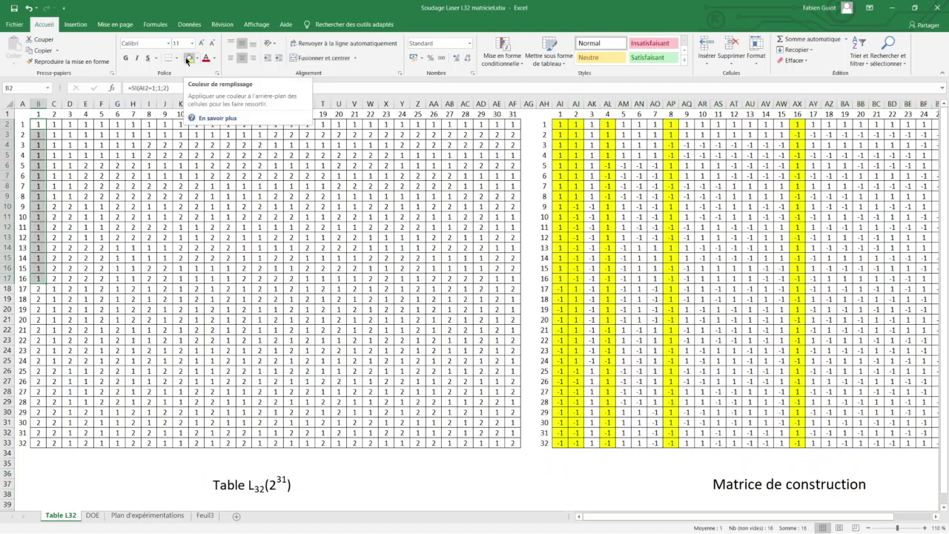
Shade B2:B17 yellow, then shade the 1s in C2:C9 and C18:C25 yellow
left_click(188, 59)
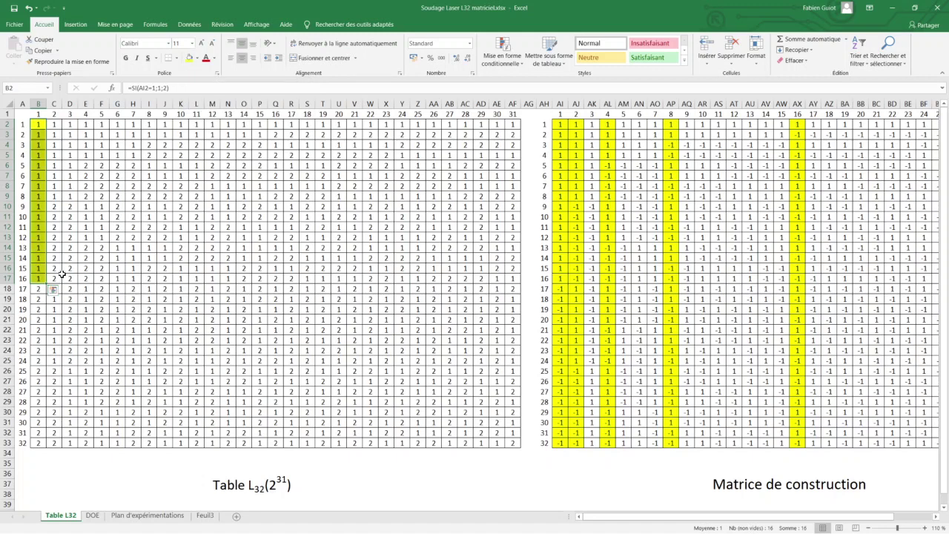
left_click_drag(41, 289, 38, 361)
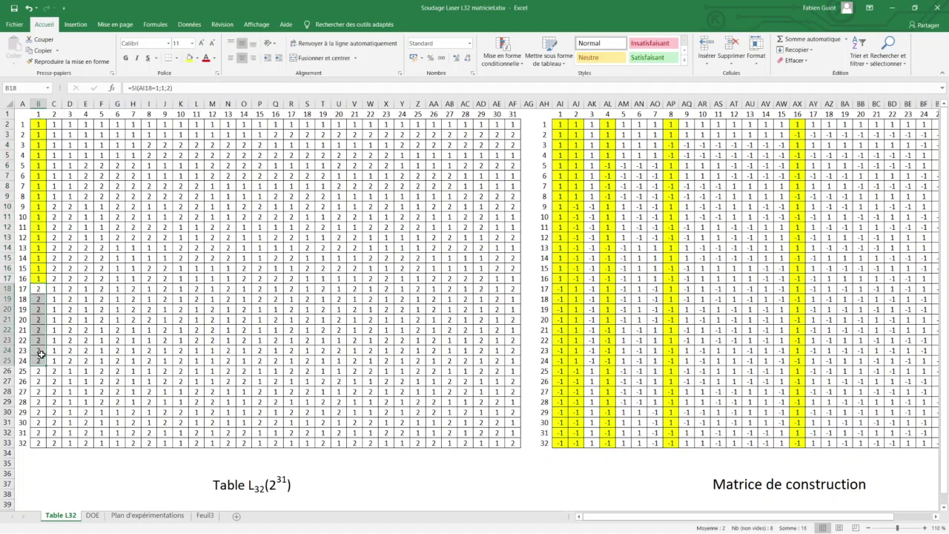
left_click_drag(55, 125, 54, 196)
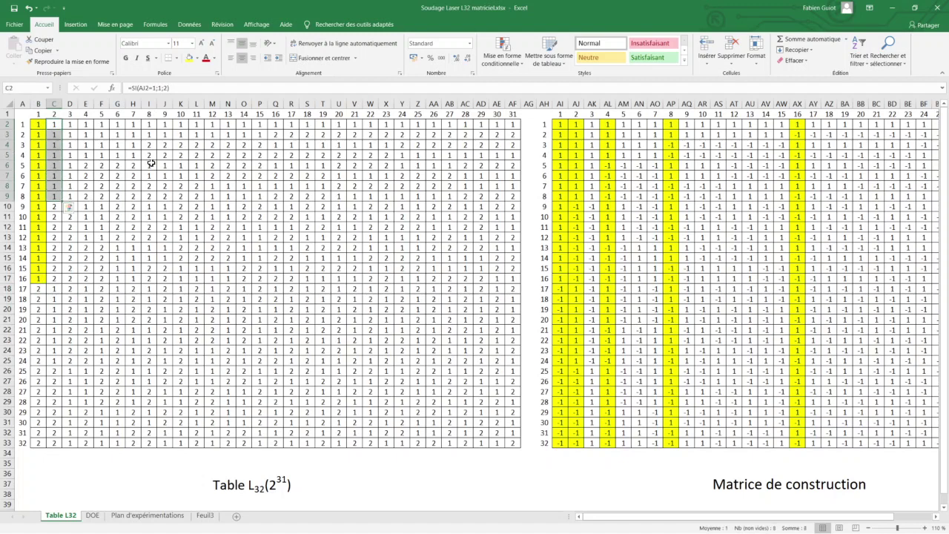
left_click_drag(59, 289, 61, 360)
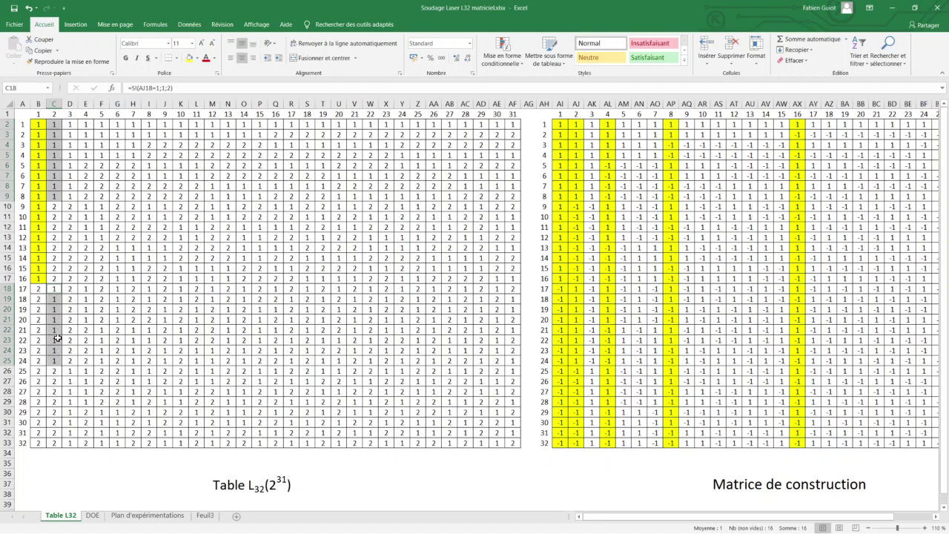
left_click(189, 58)
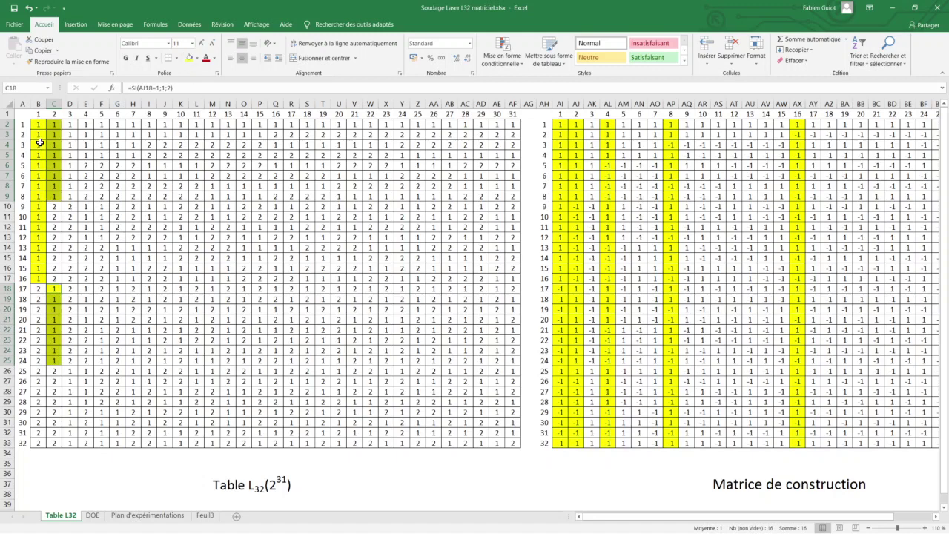
Recheck the highlighted 1s by reselecting B2:B17, C2:C9 and C18:C25
left_click(39, 103)
left_click(38, 116)
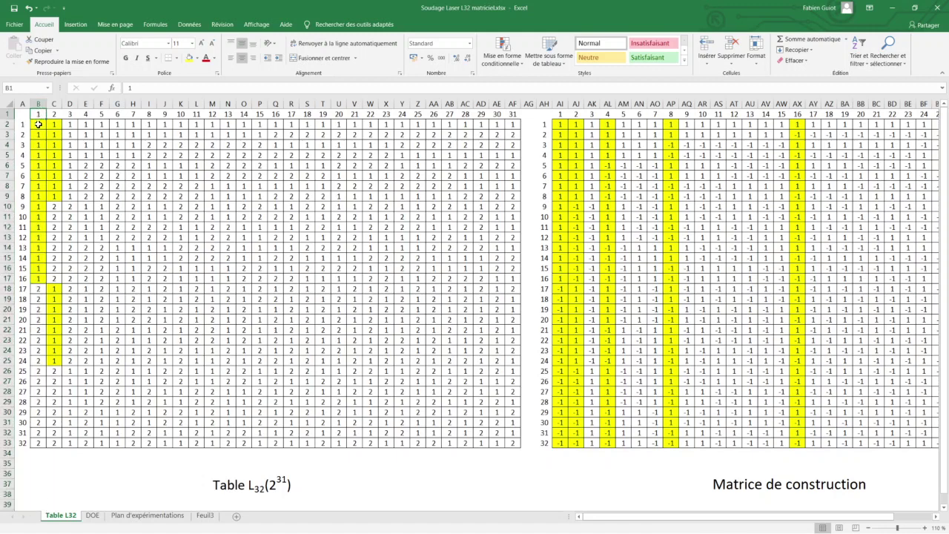
left_click_drag(38, 124, 34, 443)
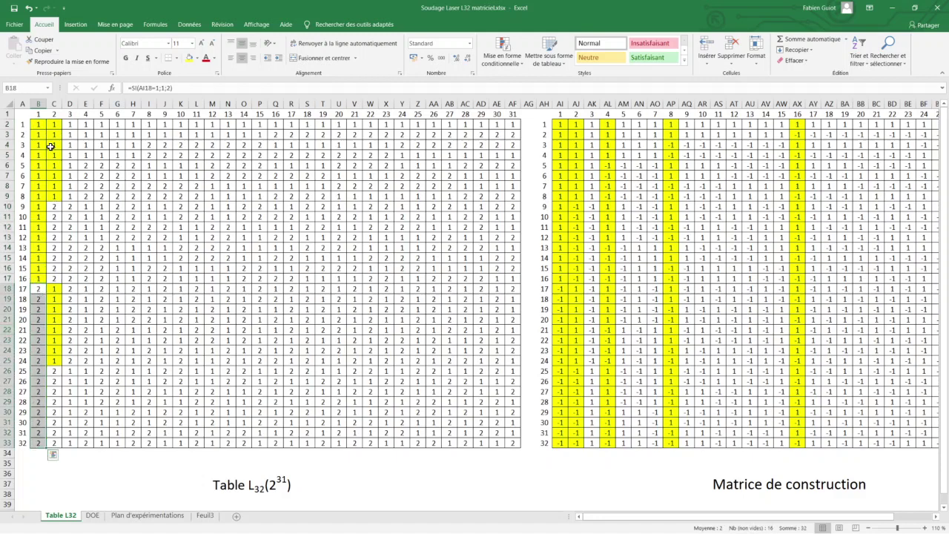
left_click(56, 123)
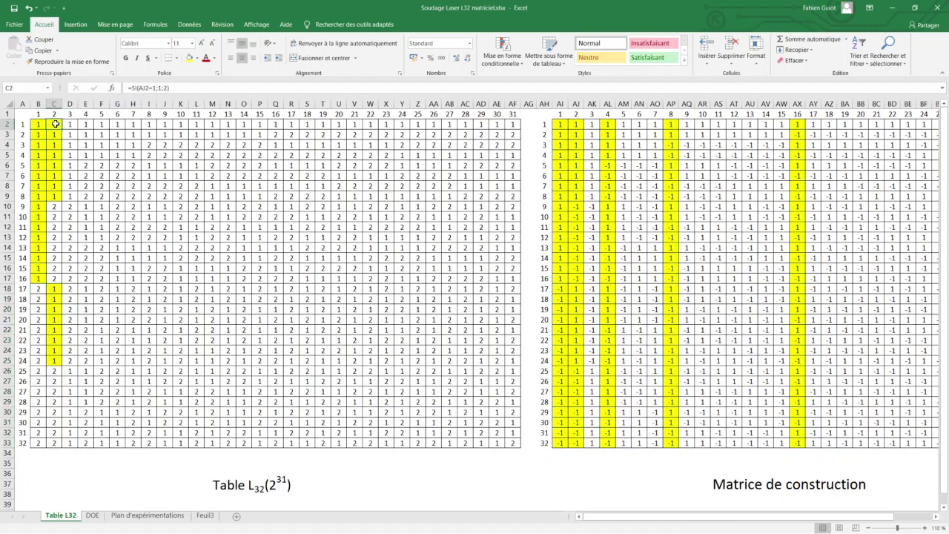
left_click_drag(56, 124, 55, 196)
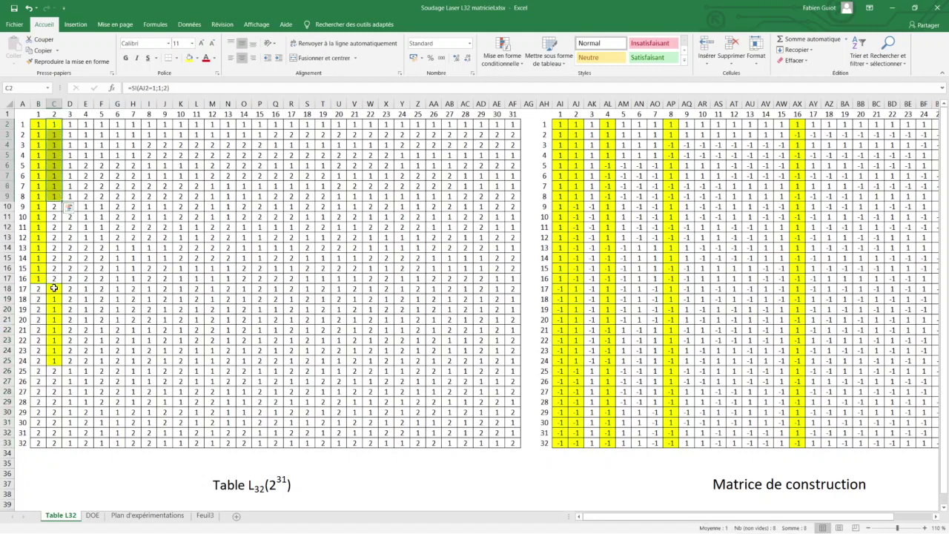
left_click_drag(54, 288, 55, 362)
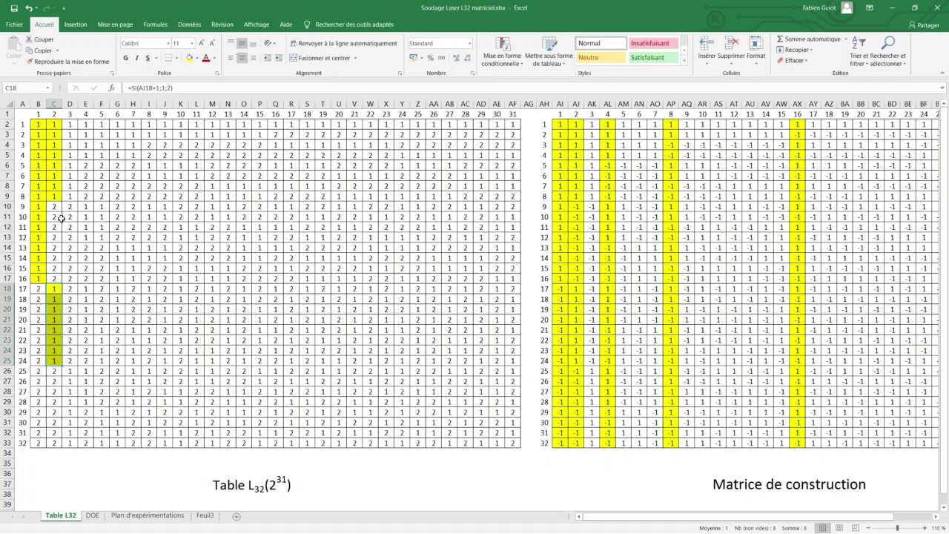
left_click(62, 217)
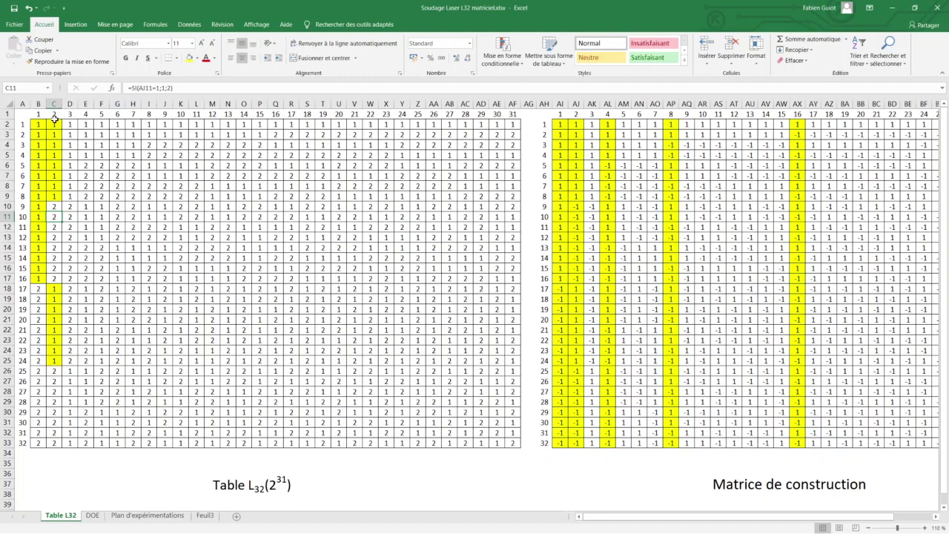
left_click_drag(37, 123, 37, 278)
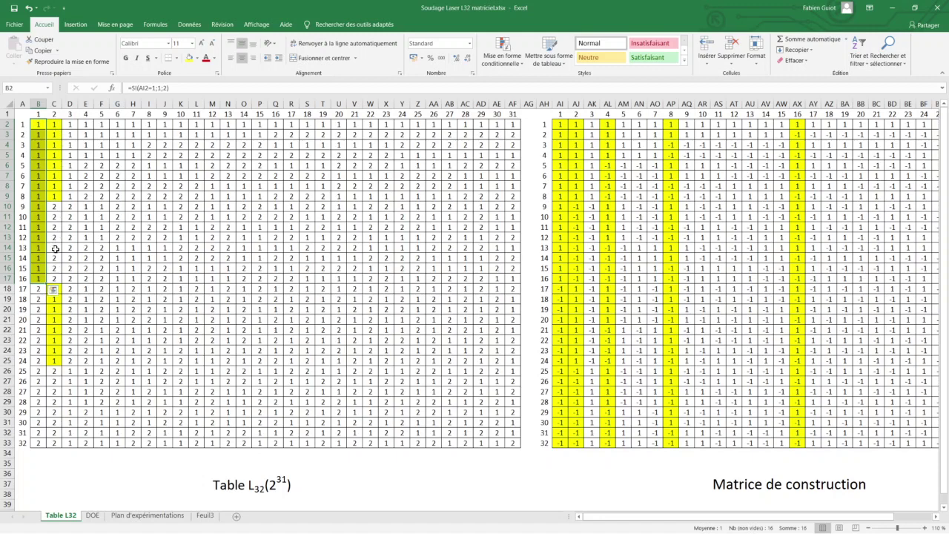
Shade yellow the 1s in column E: E2:E5, E10:E13, E18:E21 and E26:E29
left_click(86, 124)
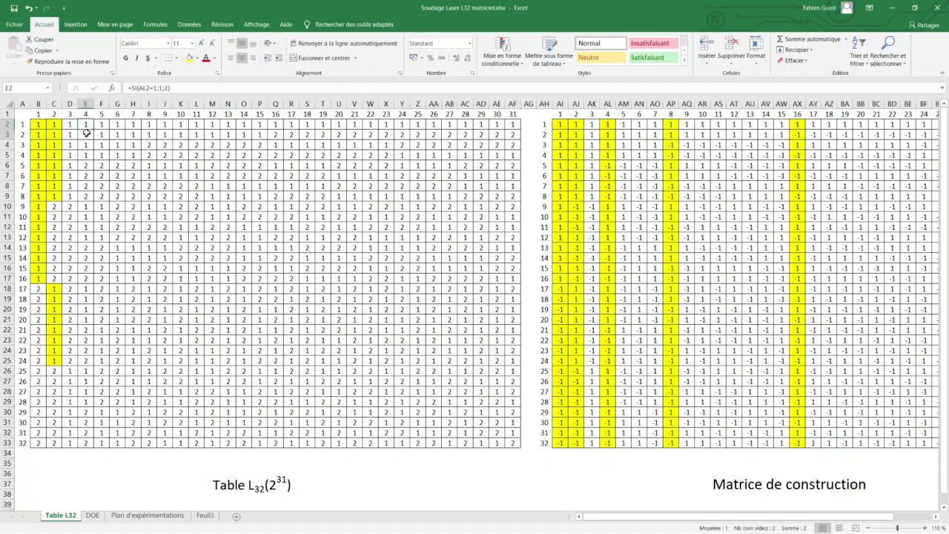
left_click_drag(85, 123, 86, 155)
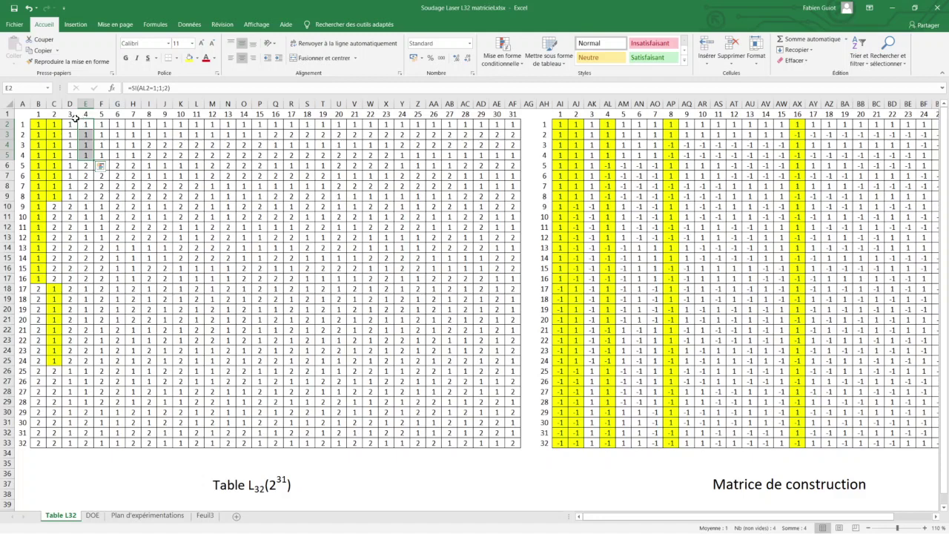
left_click(189, 58)
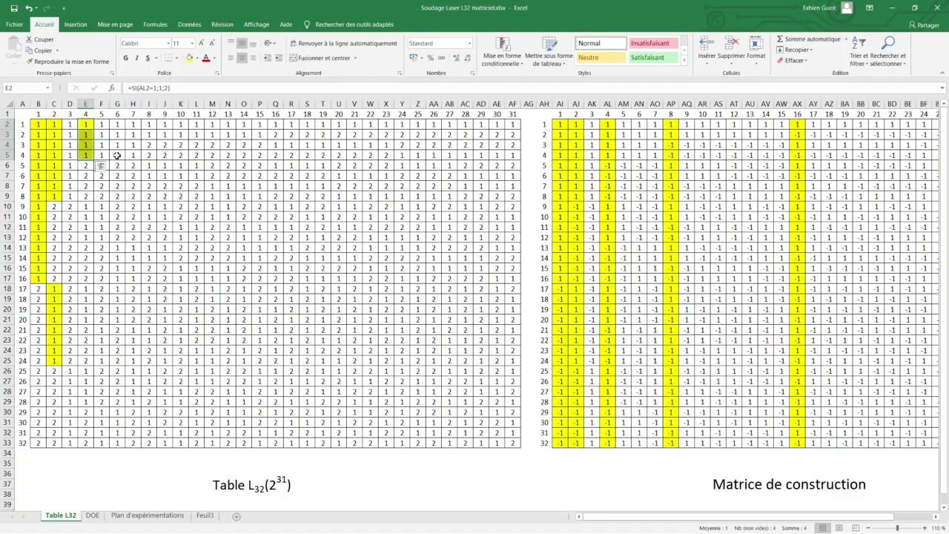
left_click_drag(86, 207, 88, 237)
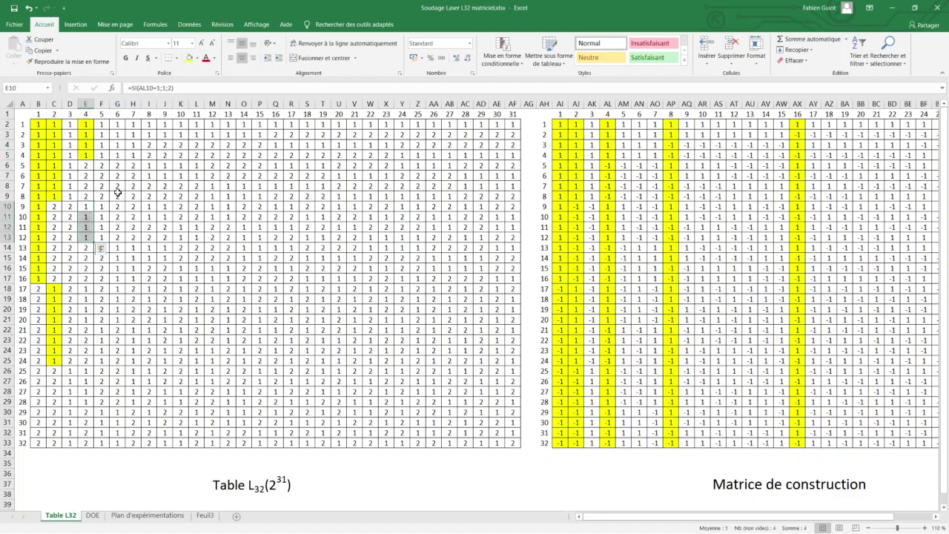
left_click(189, 58)
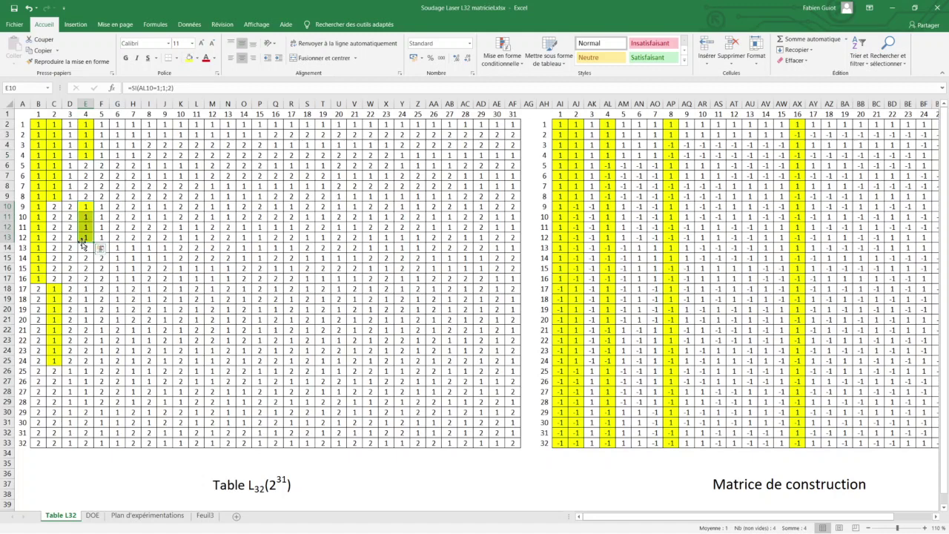
left_click_drag(86, 289, 88, 320)
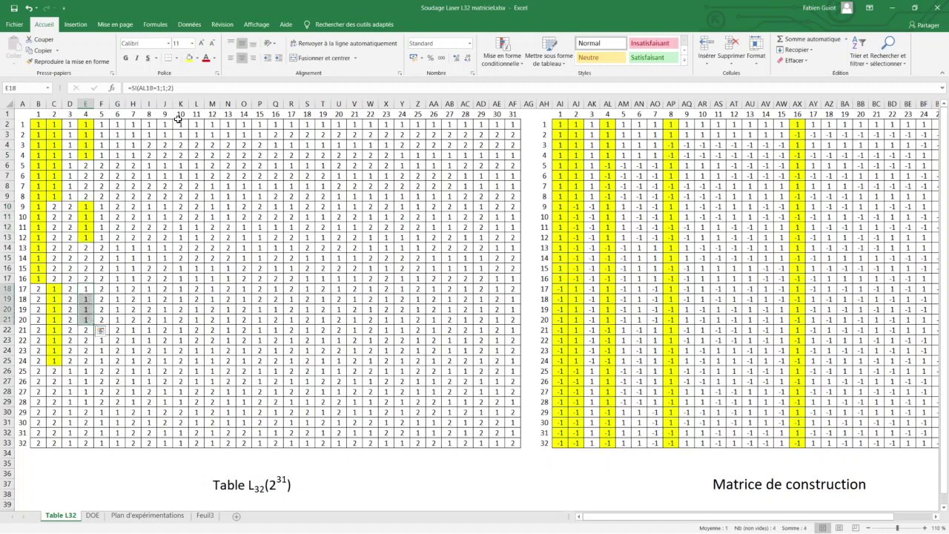
left_click(190, 58)
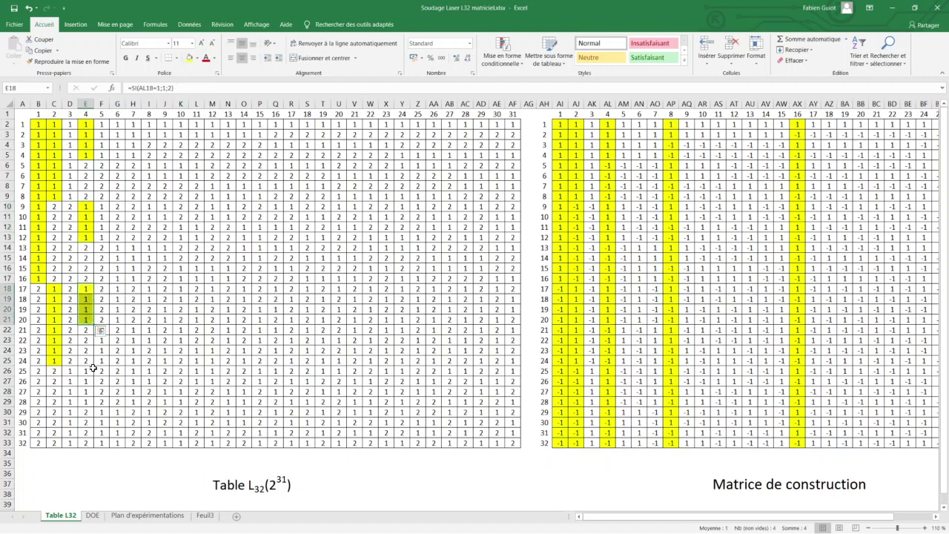
left_click_drag(86, 381, 86, 401)
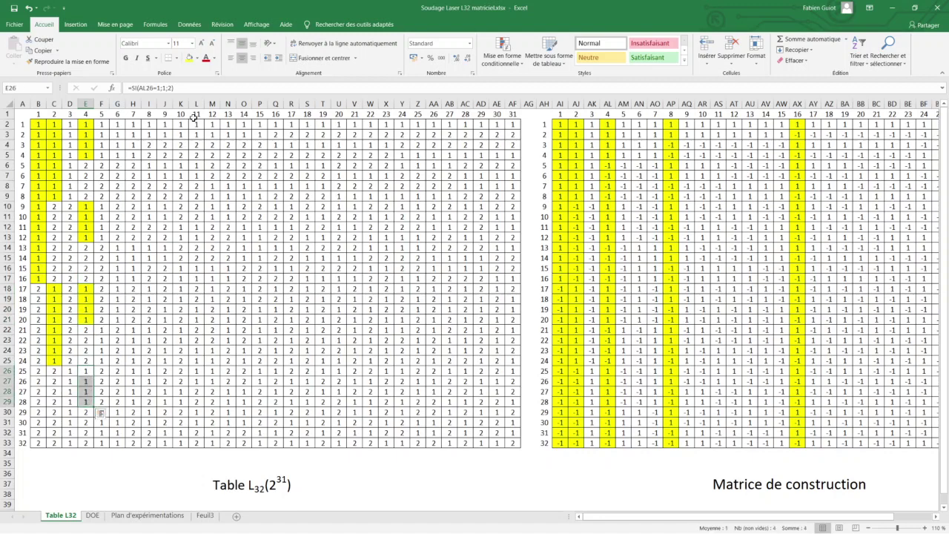
left_click(190, 59)
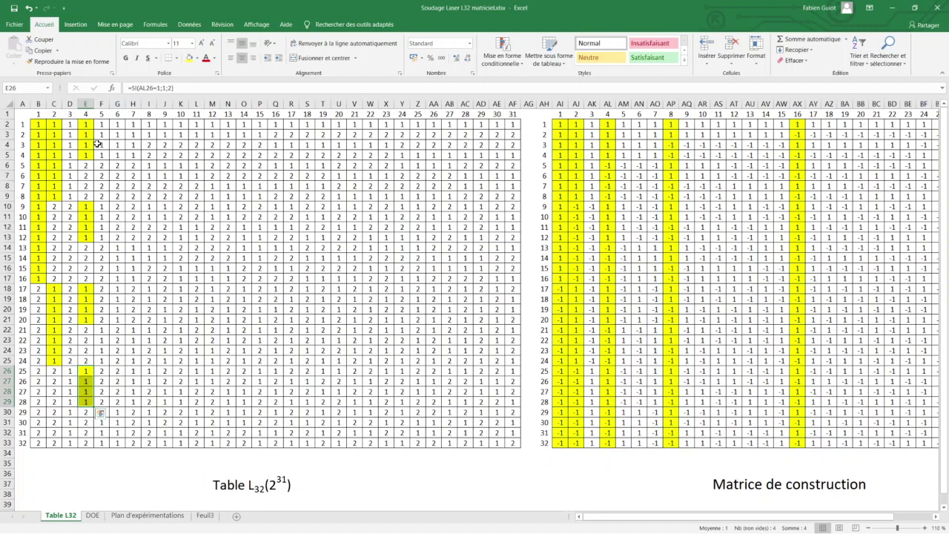
Shade yellow the 1s in column I, starting with I2:I3 and I6:I7
left_click_drag(151, 124, 149, 133)
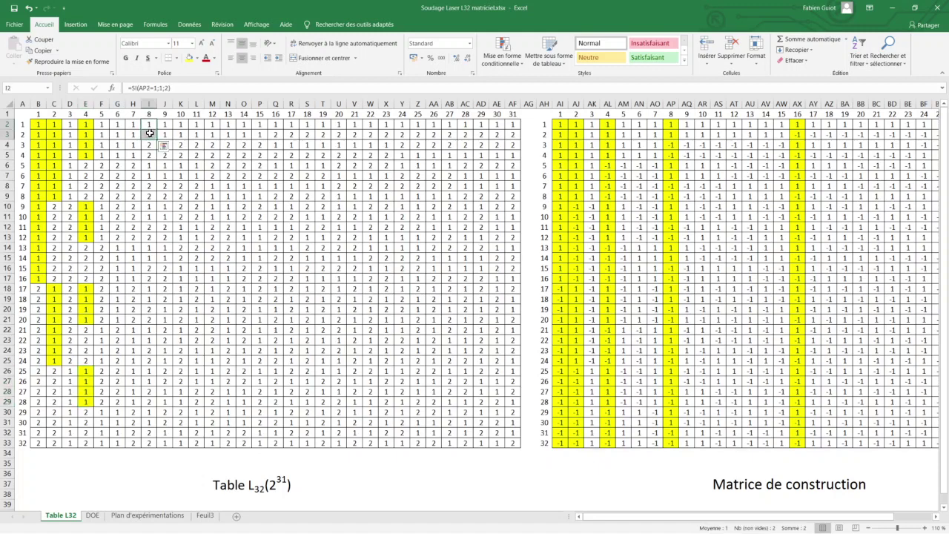
left_click_drag(154, 166, 153, 421)
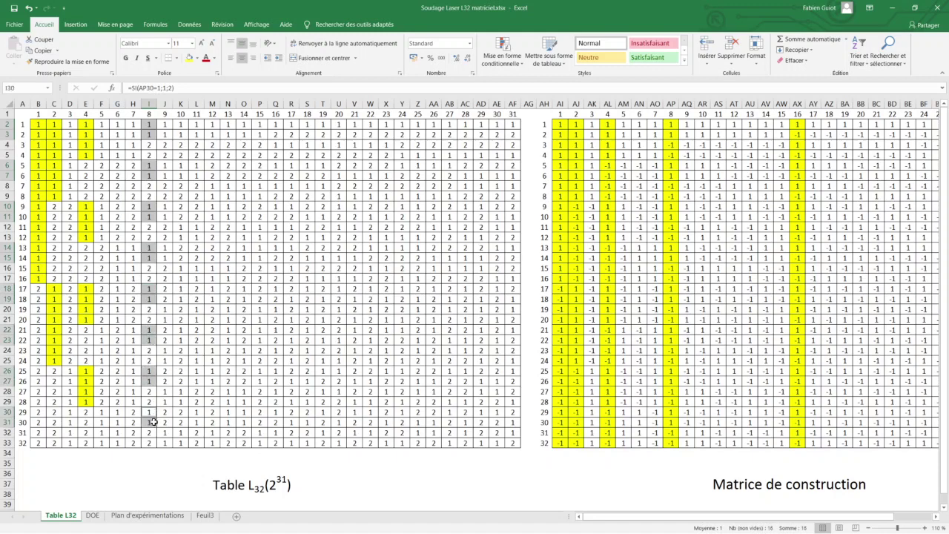
left_click(190, 58)
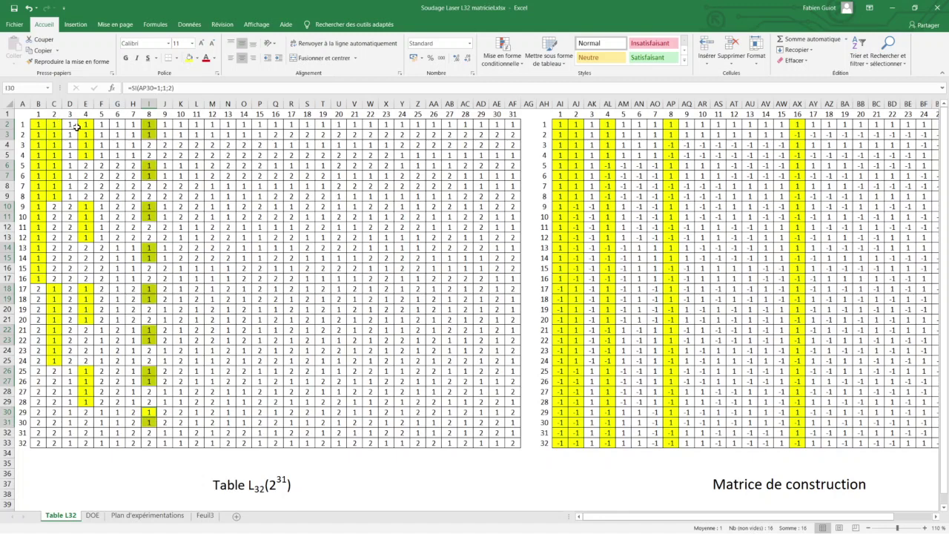
Shade yellow the 1s in column Q at every even row, Q2 through Q32
left_click(278, 125)
left_click(278, 144, "ctrl")
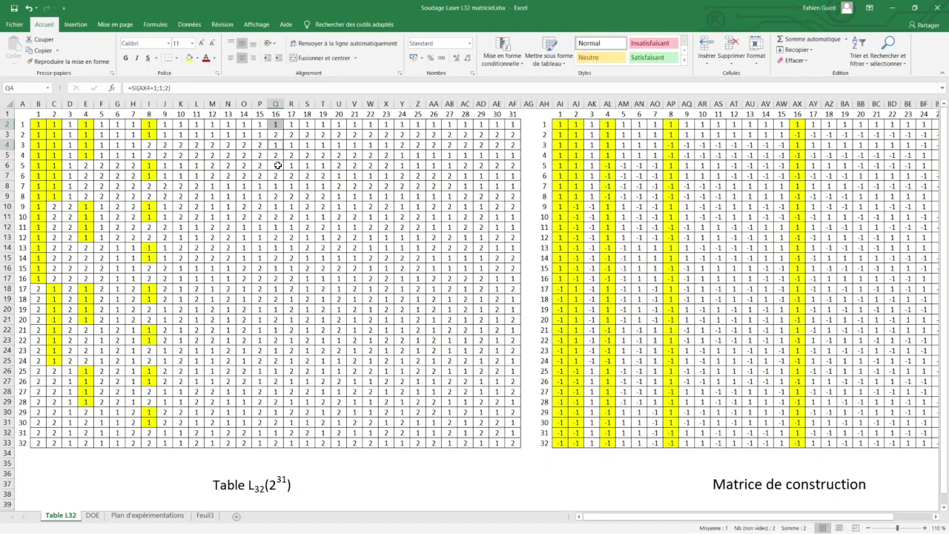
left_click(278, 165, "ctrl")
left_click(278, 186, "ctrl")
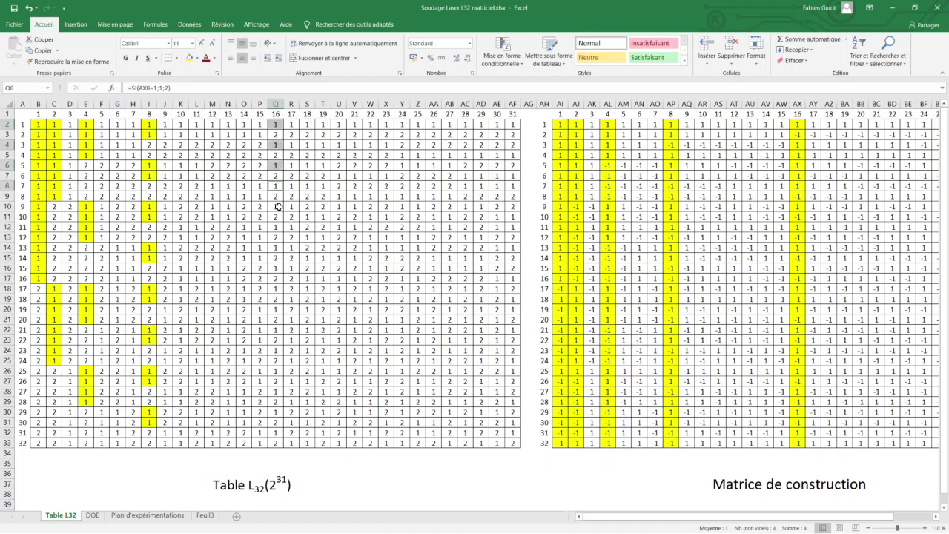
left_click(278, 207, "ctrl")
left_click(278, 227, "ctrl")
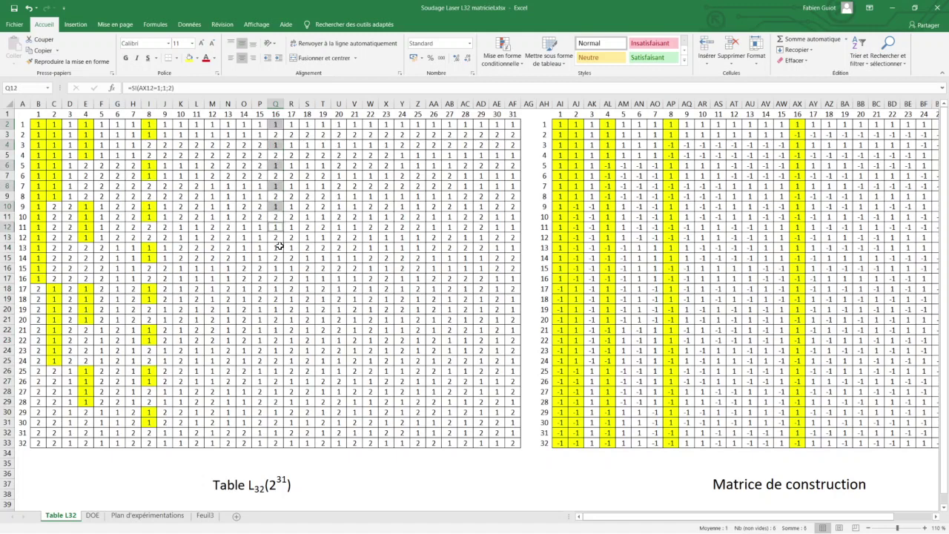
left_click(279, 247, "ctrl")
left_click(278, 267, "ctrl")
left_click(278, 289, "ctrl")
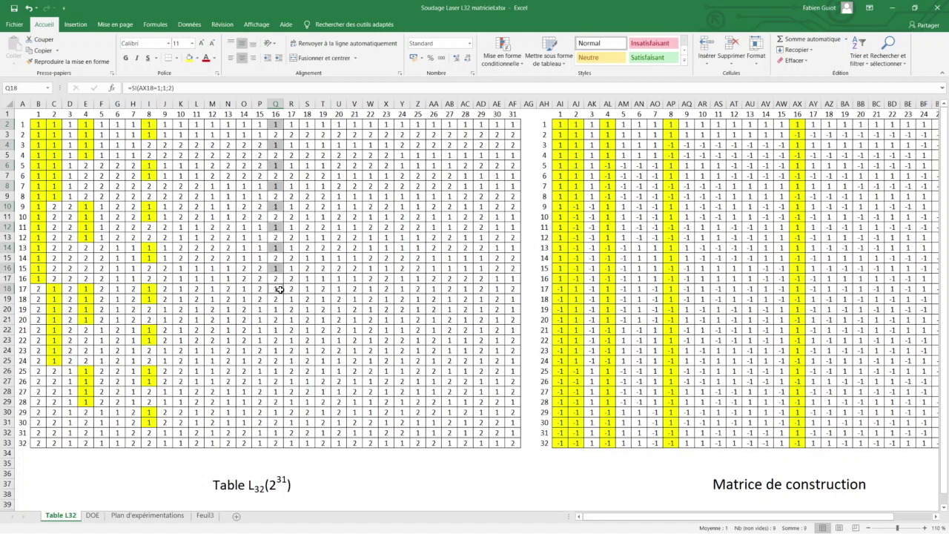
left_click(279, 309, "ctrl")
left_click(277, 331, "ctrl")
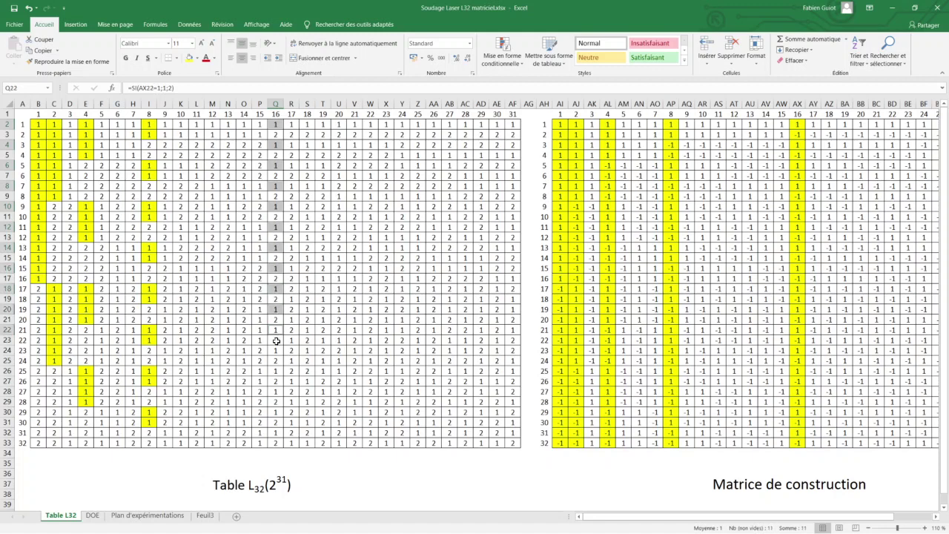
left_click(277, 351, "ctrl")
left_click(279, 371, "ctrl")
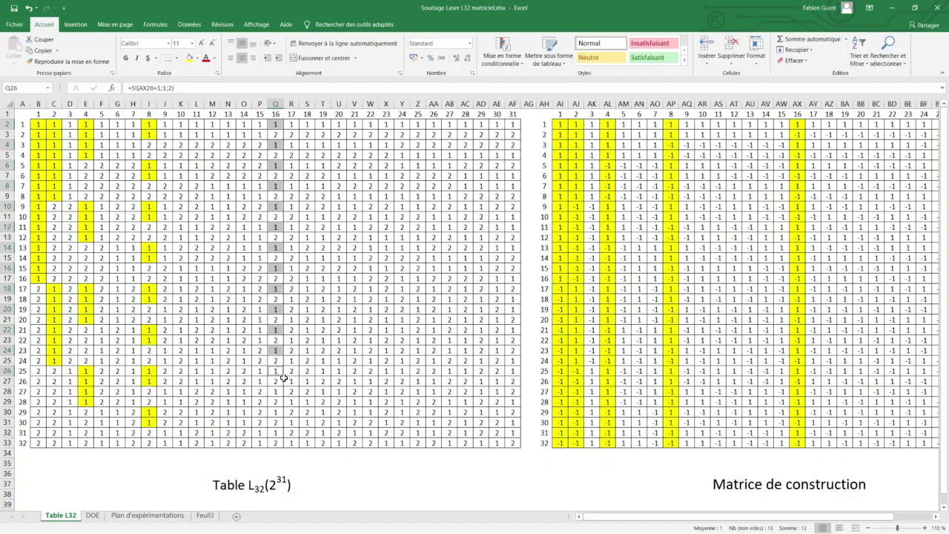
left_click(280, 401, "ctrl")
left_click(280, 411, "ctrl")
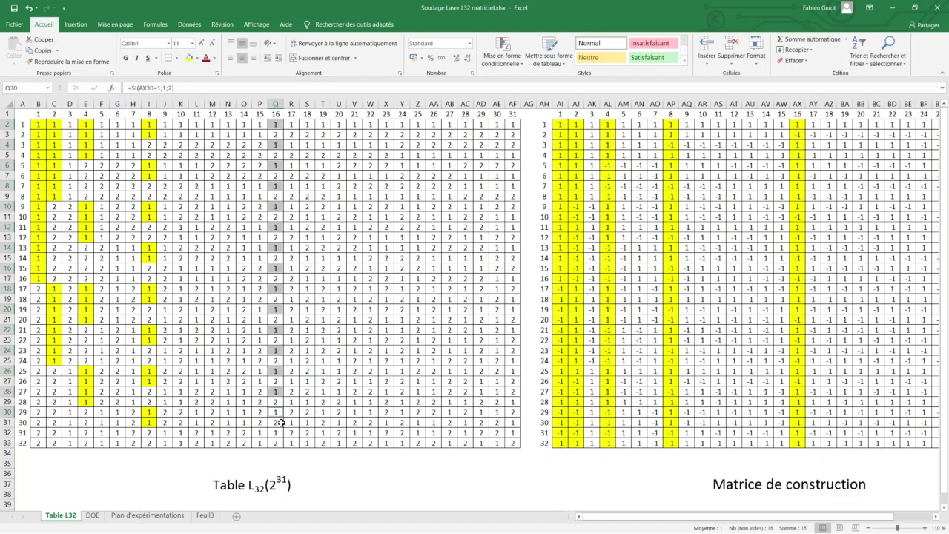
left_click(281, 432, "ctrl")
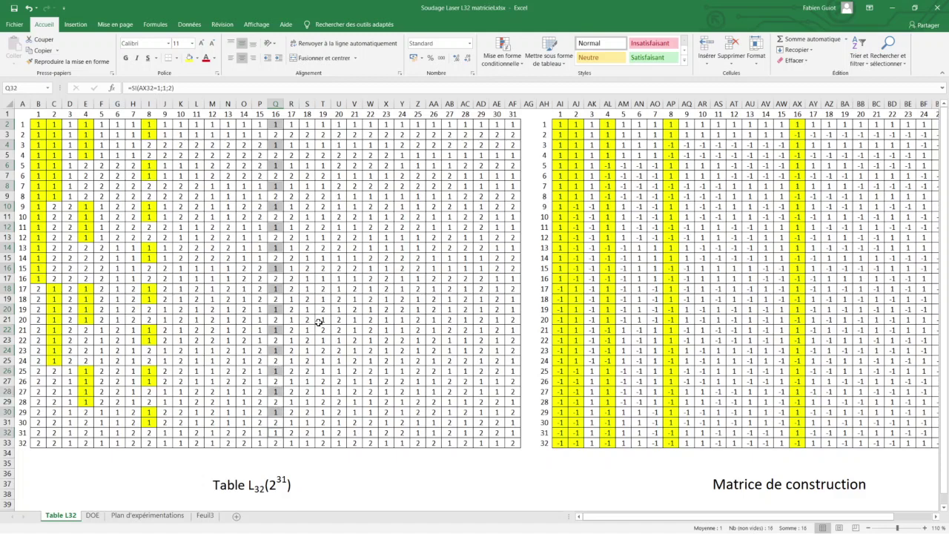
left_click(189, 58)
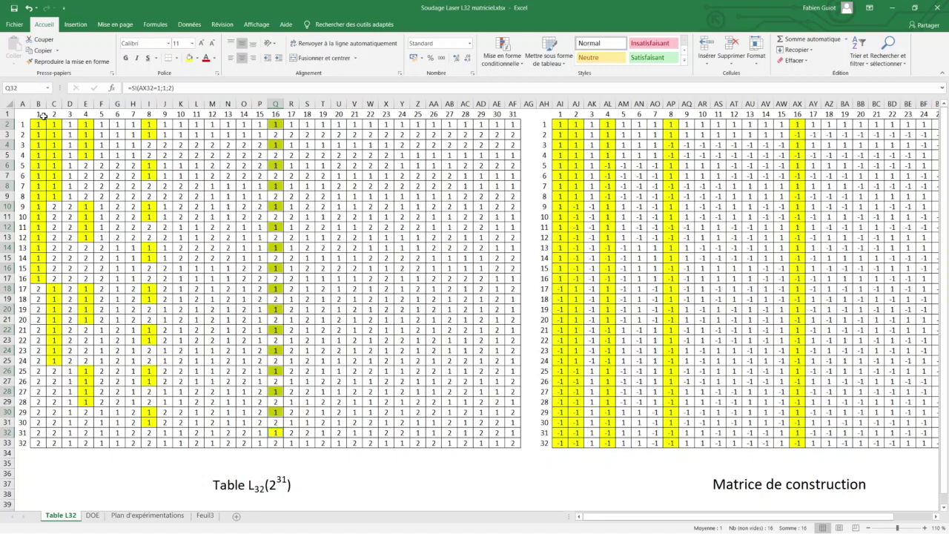
Check the column indices 8 and 16 in I1 and Q1, and view AF2's formula
left_click(144, 114)
left_click(275, 114)
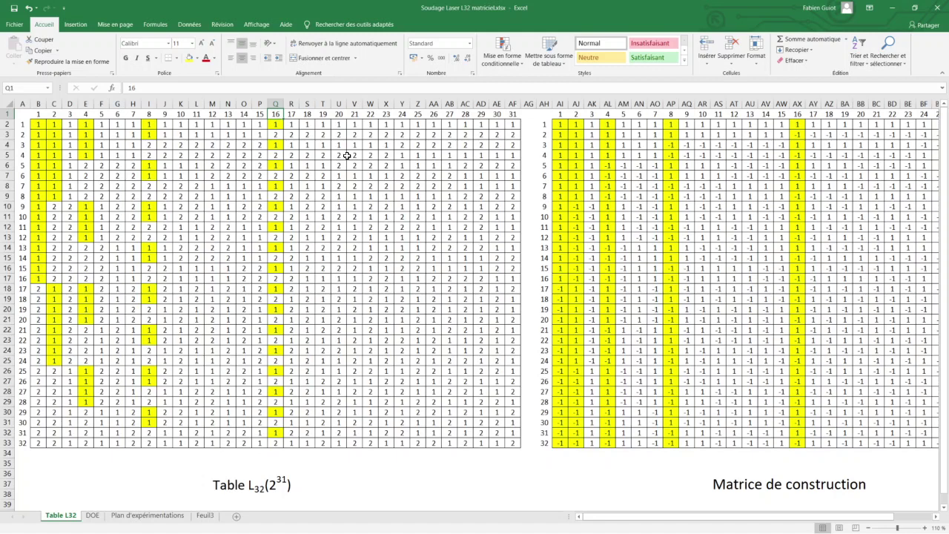
left_click(514, 124)
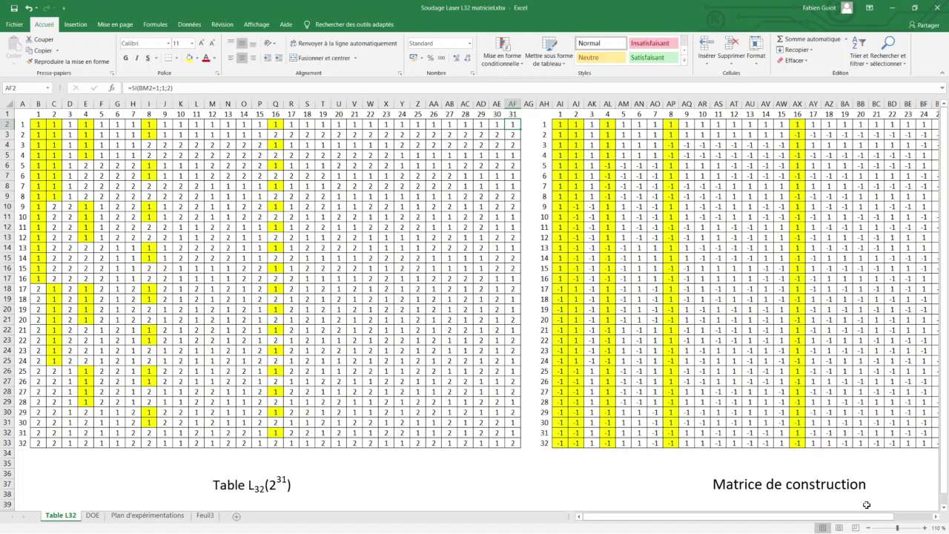
Scroll right, check BM2, then open AW2 in edit mode showing =$AP2*AO2
left_click_drag(876, 518, 916, 519)
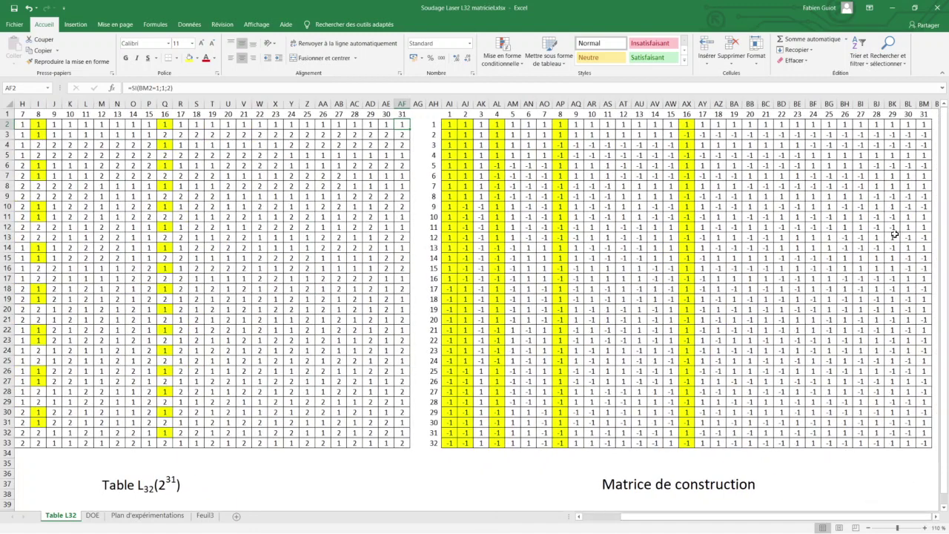
left_click(924, 124)
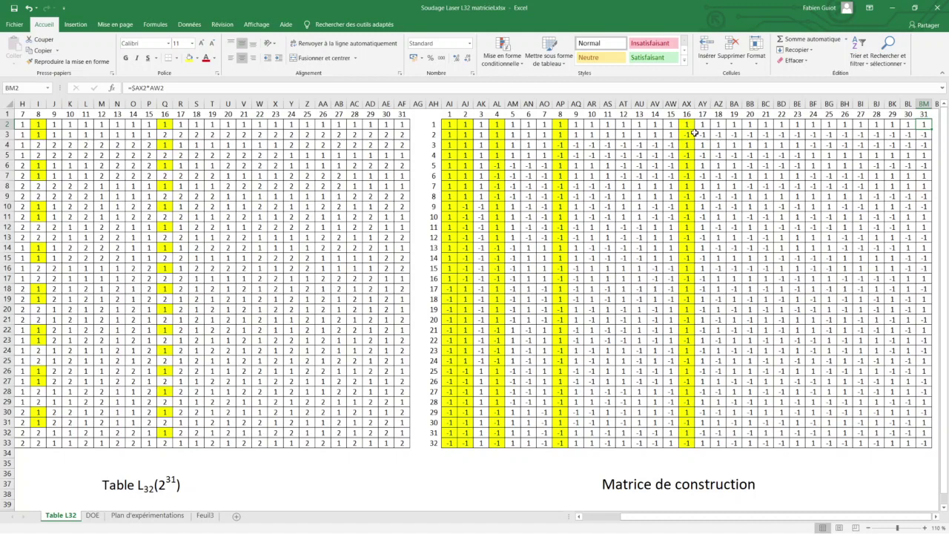
left_click(670, 126)
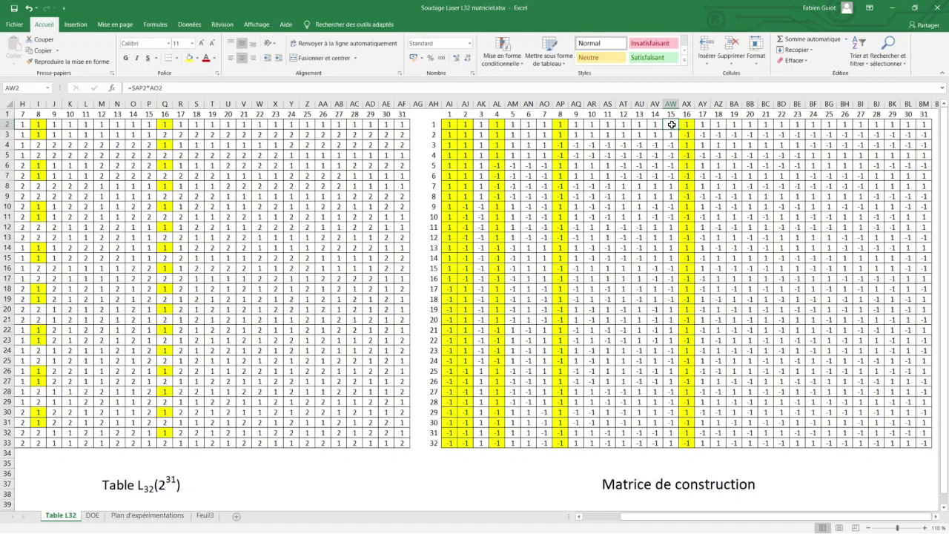
double_click(671, 124)
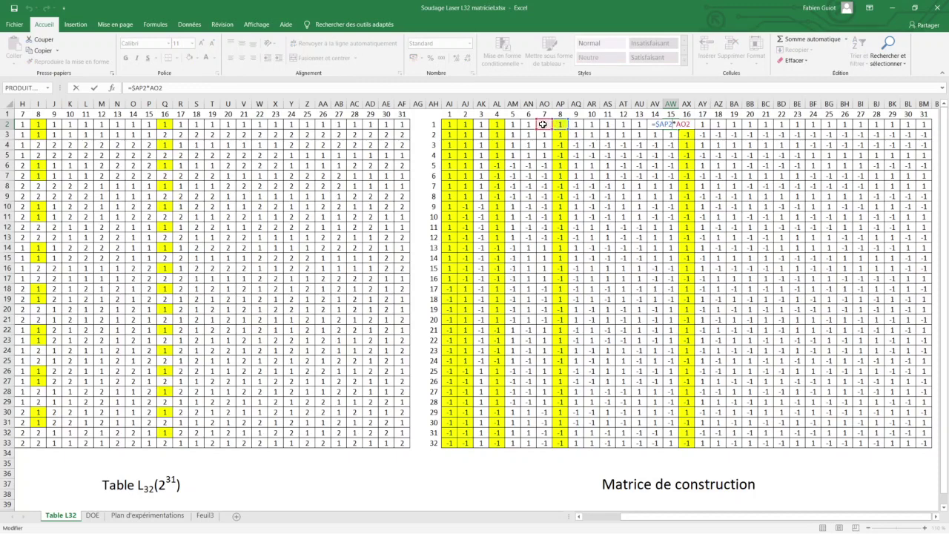
key("Escape")
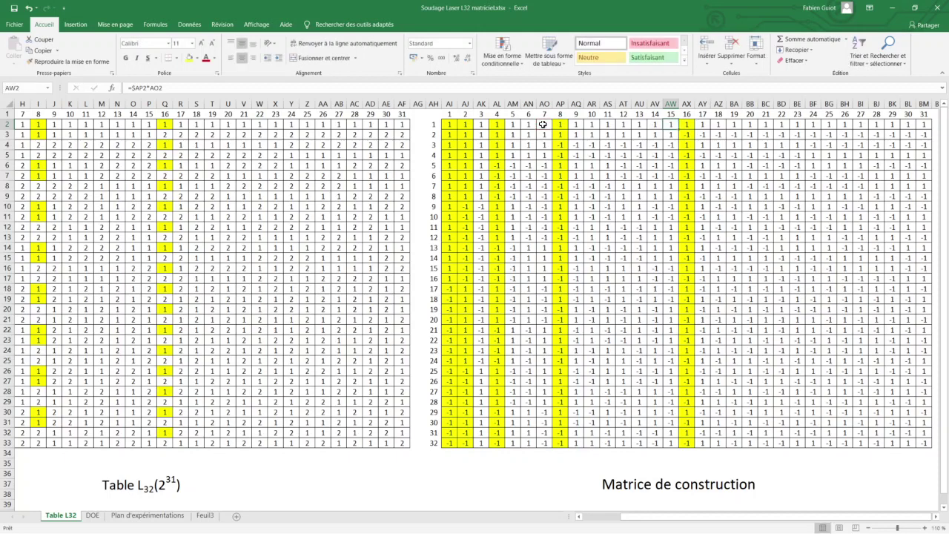
left_click(543, 125)
double_click(544, 124)
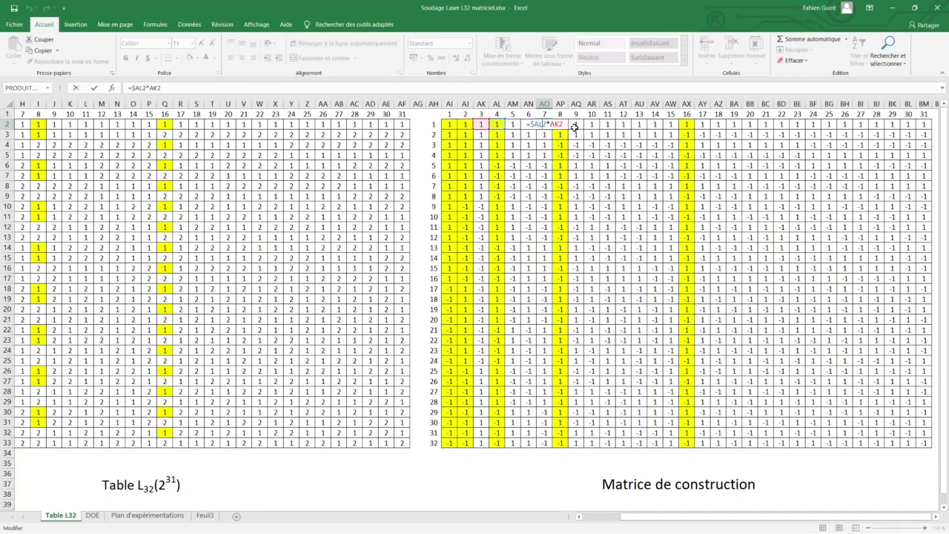
left_click(670, 123)
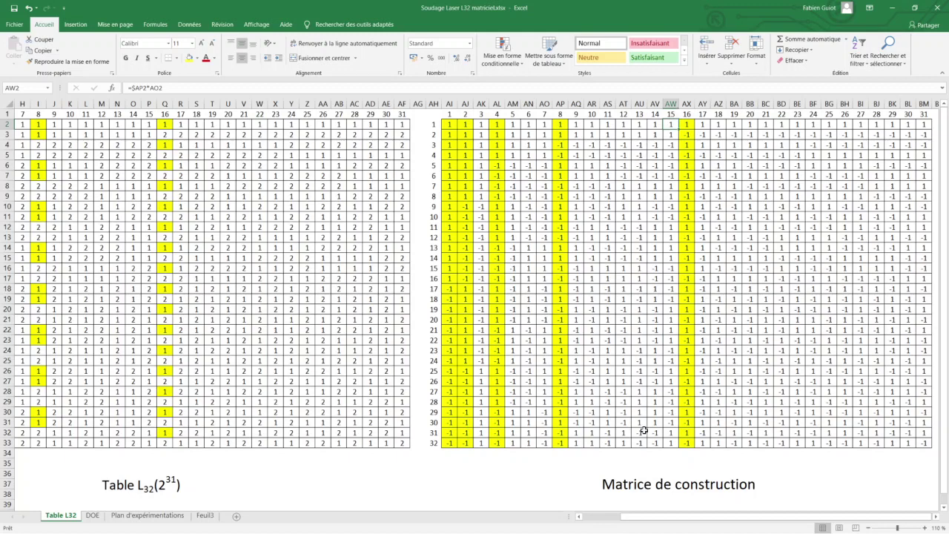
left_click(596, 517)
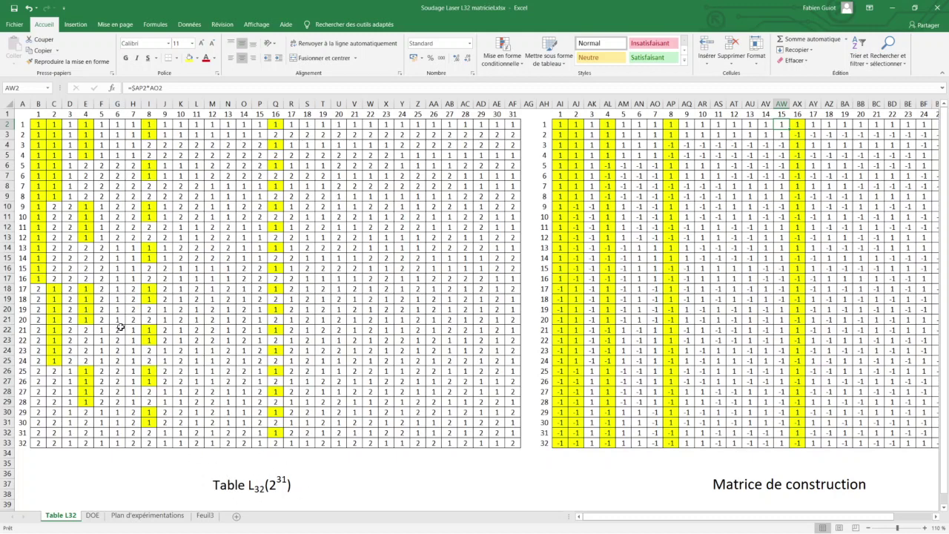
left_click(94, 516)
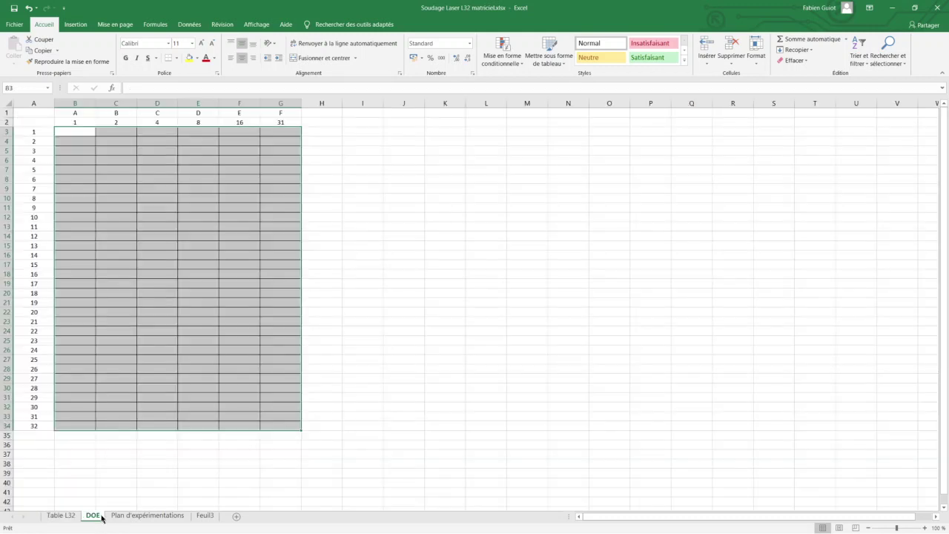
left_click(172, 207)
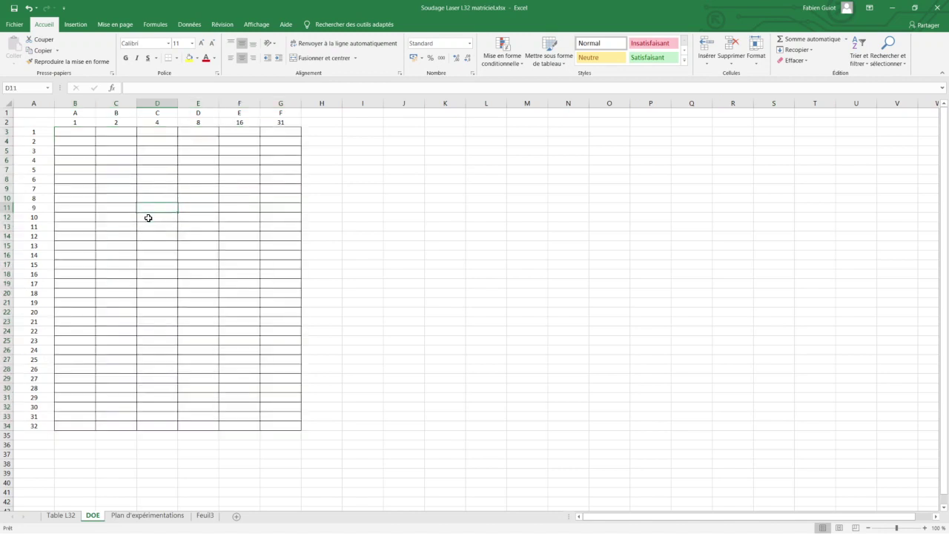
left_click(77, 119)
left_click(115, 123)
left_click(155, 122)
left_click(197, 122)
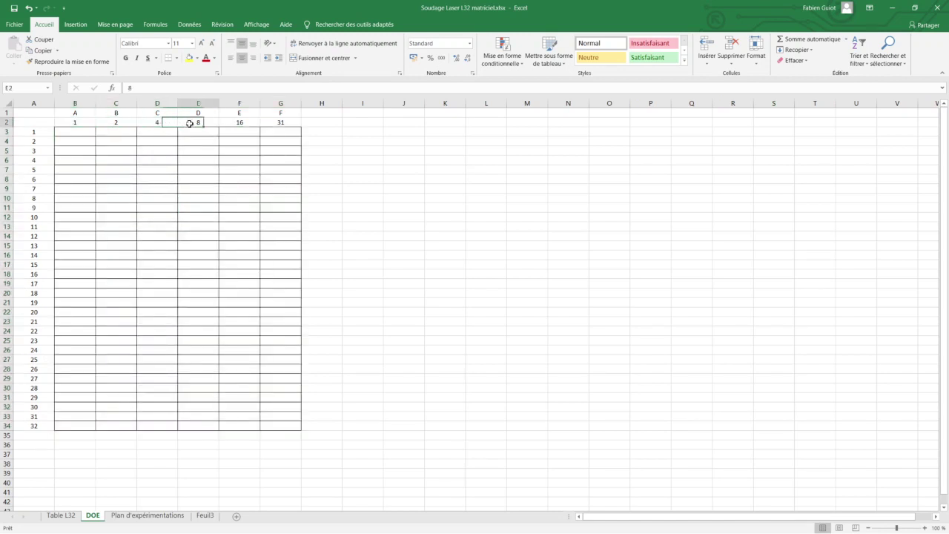
left_click(239, 122)
left_click(274, 122)
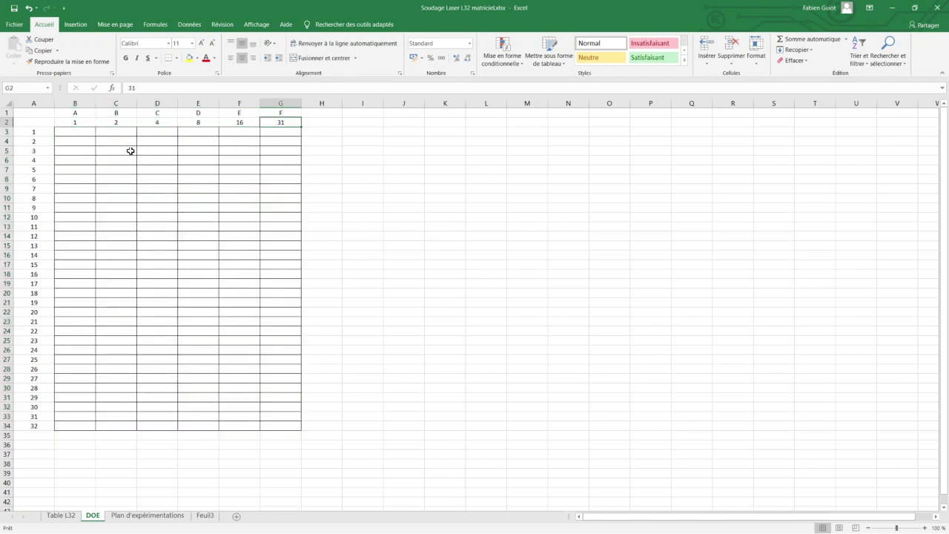
left_click(72, 132)
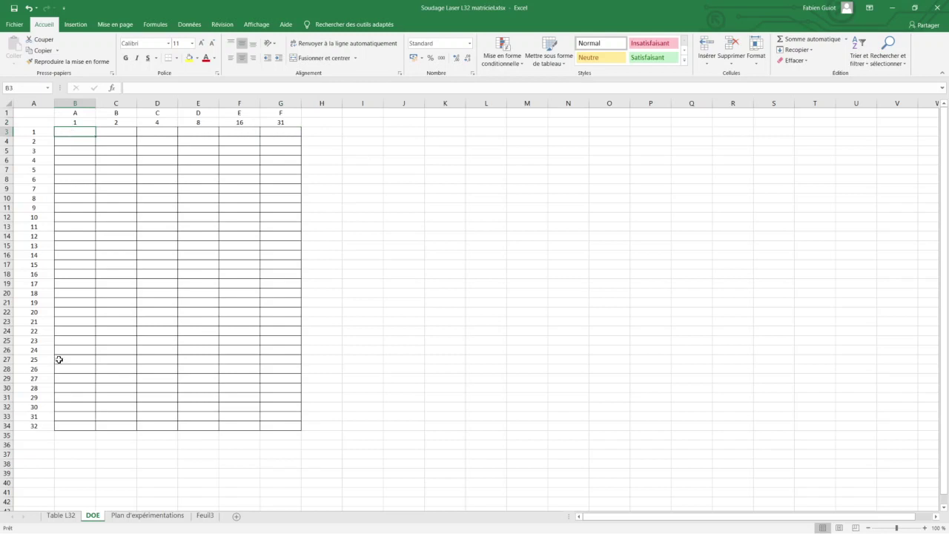
left_click(61, 515)
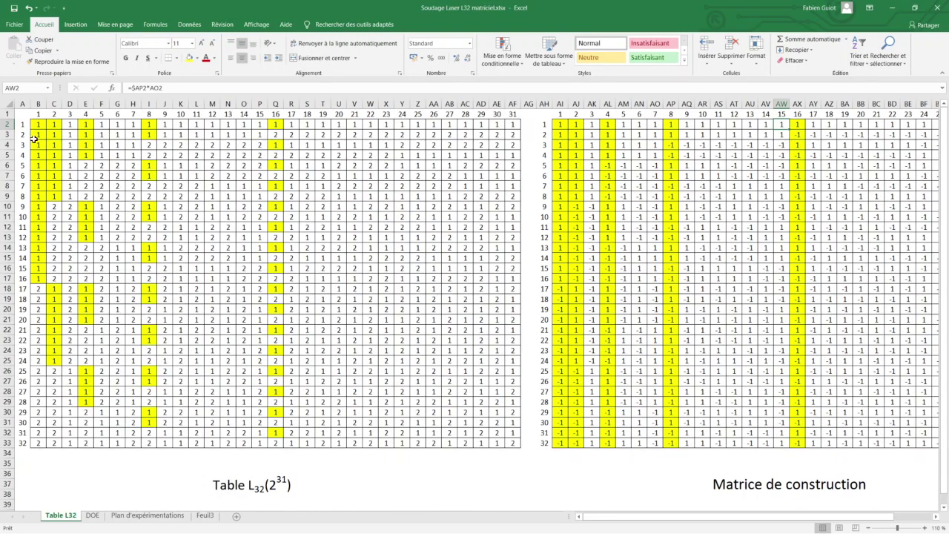
Copy L32 columns 1 and 2 (B2:C33) into DOE factors A and B
mouse_move(37, 124)
left_mouse_down()
mouse_move(35, 443)
mouse_move(60, 443)
left_mouse_up()
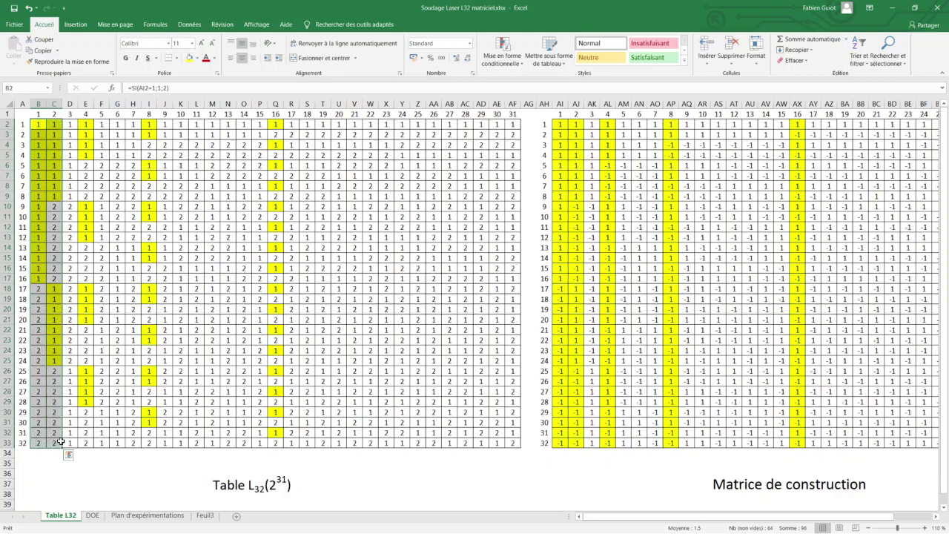
key("ctrl+c")
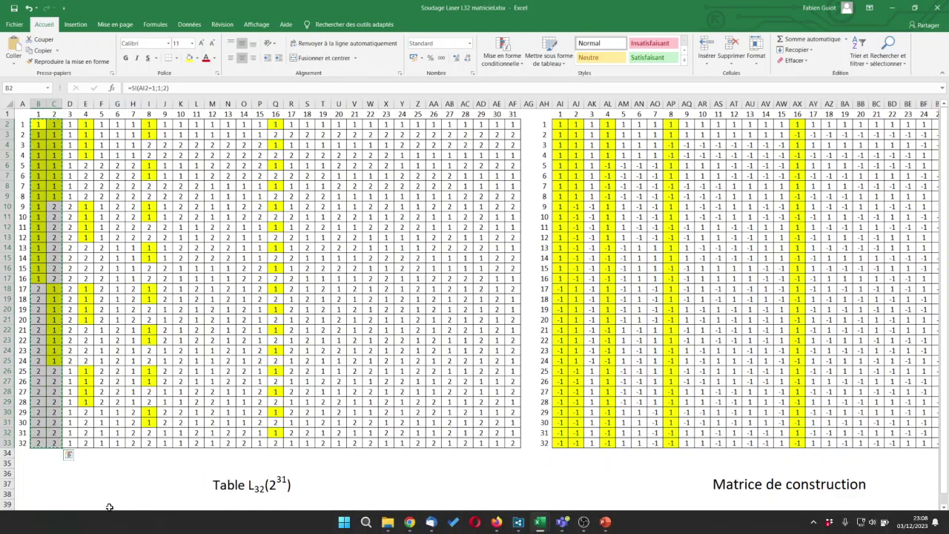
left_click(93, 515)
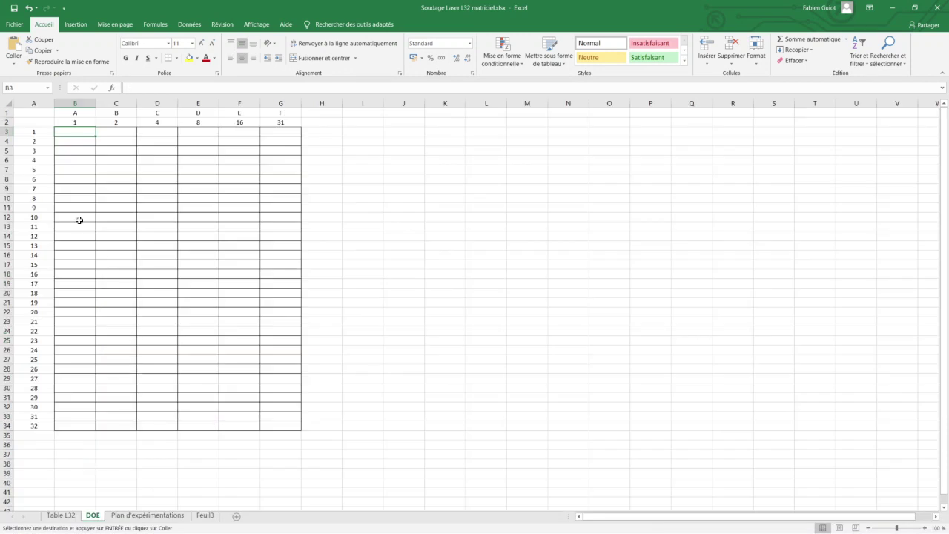
key("ctrl+v")
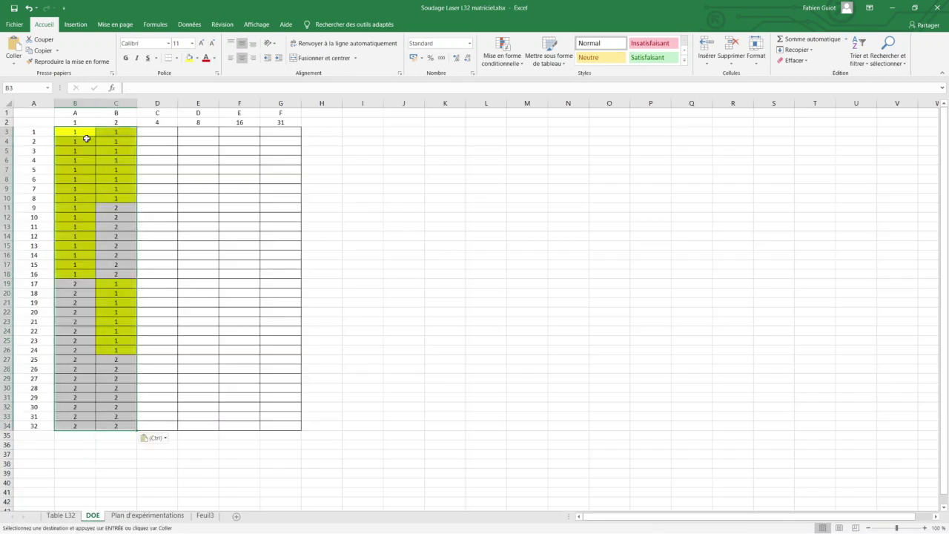
Copy L32 column 4 (E2:E33) into DOE factor C at D3
left_click(160, 131)
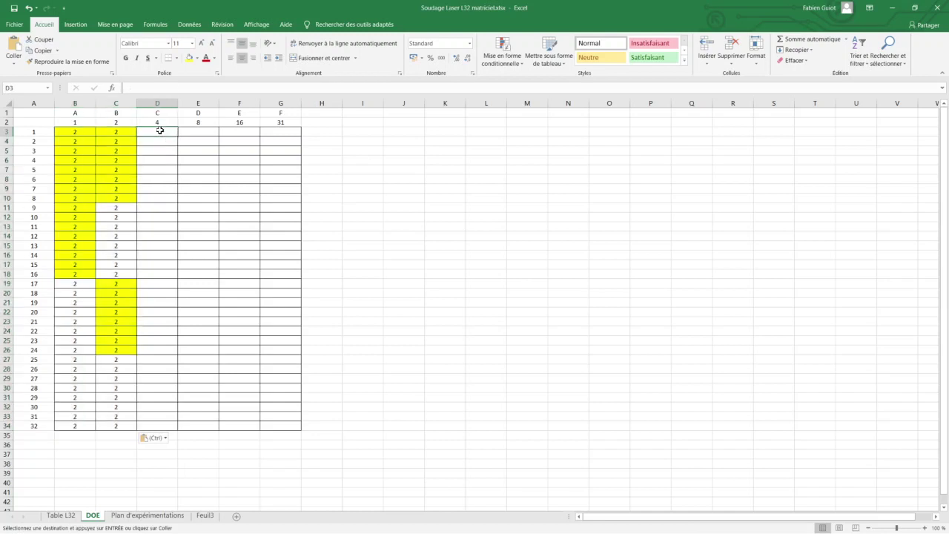
left_click(66, 519)
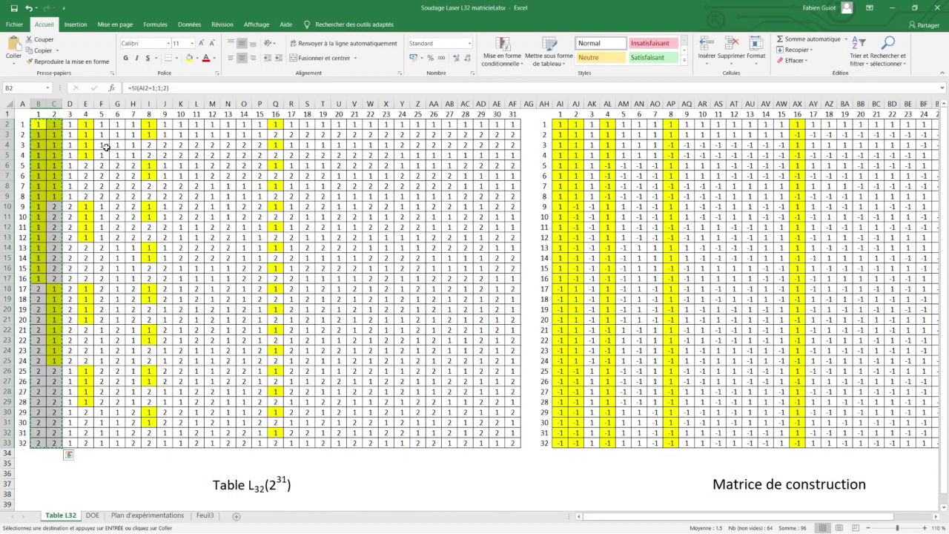
left_click_drag(86, 126, 86, 442)
key("ctrl+c")
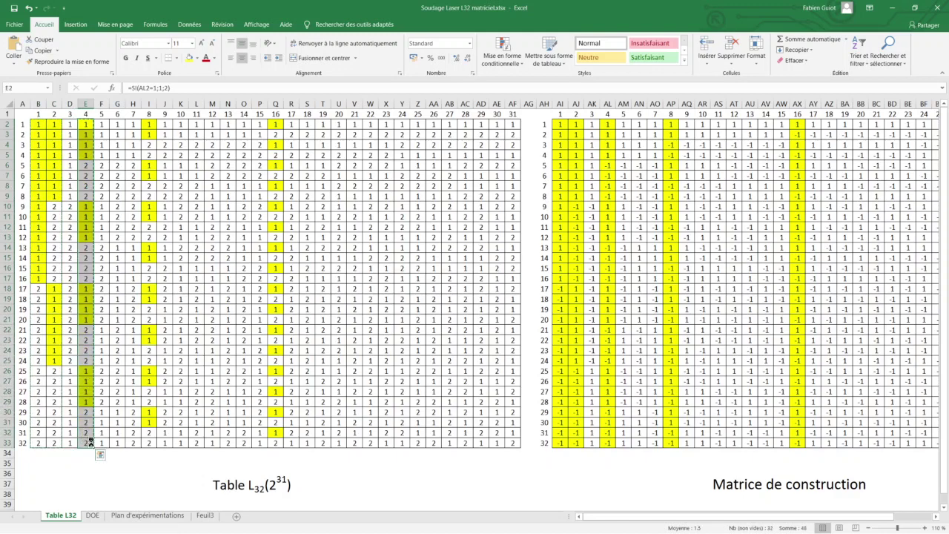
left_click(93, 515)
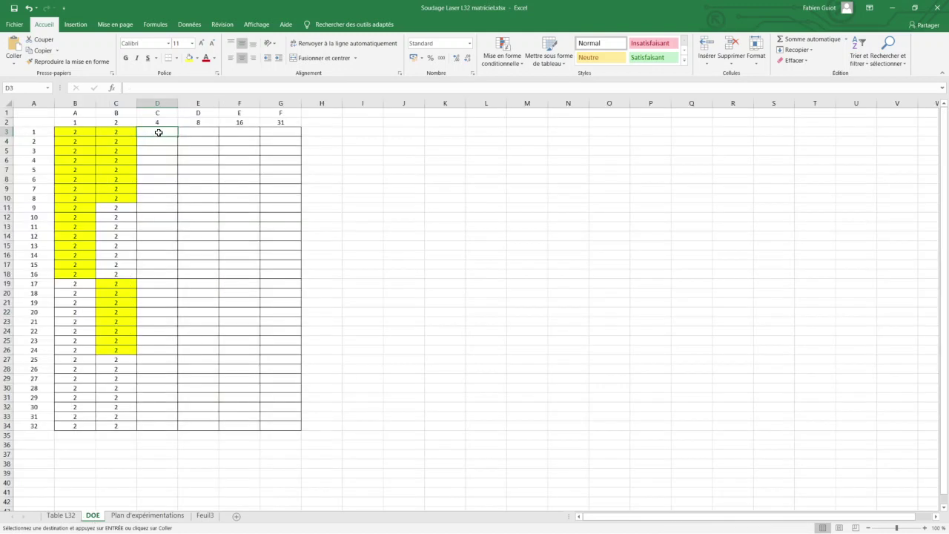
key("ctrl+v")
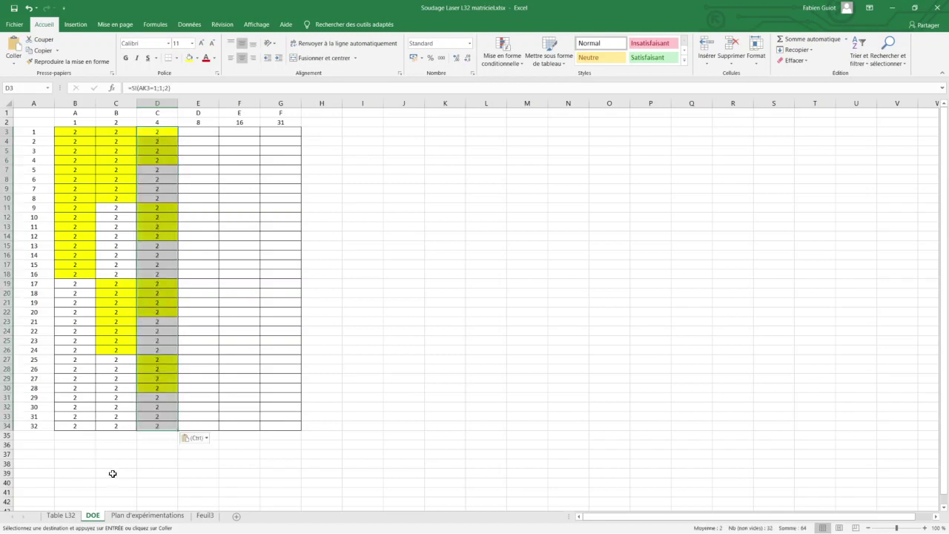
Copy L32 column 8 into DOE factor D and convert it to values
left_click(139, 515)
left_click(59, 515)
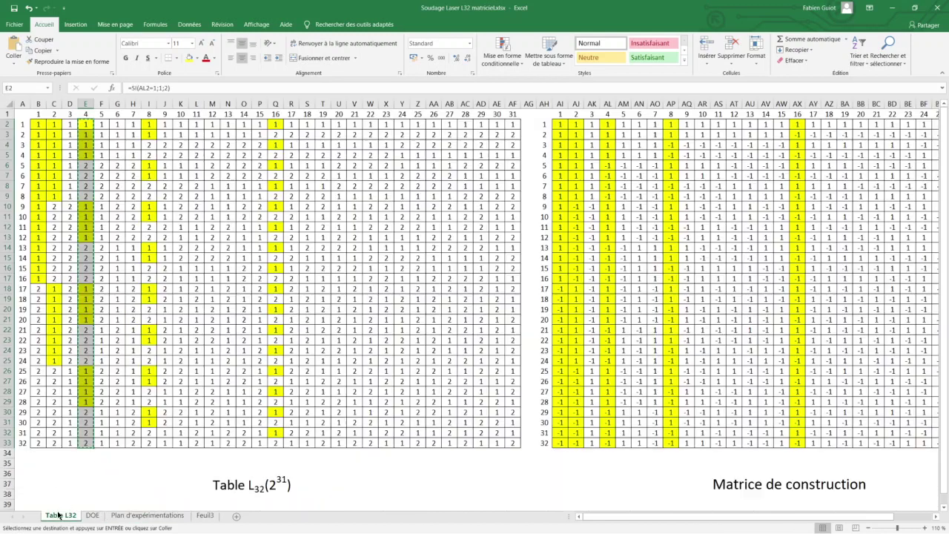
left_click_drag(150, 124, 143, 445)
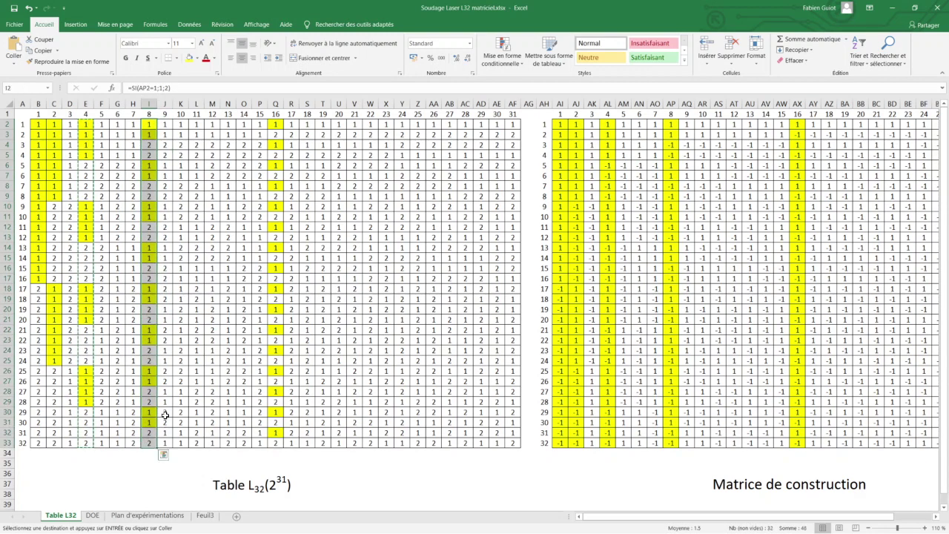
key("ctrl+c")
left_click(92, 515)
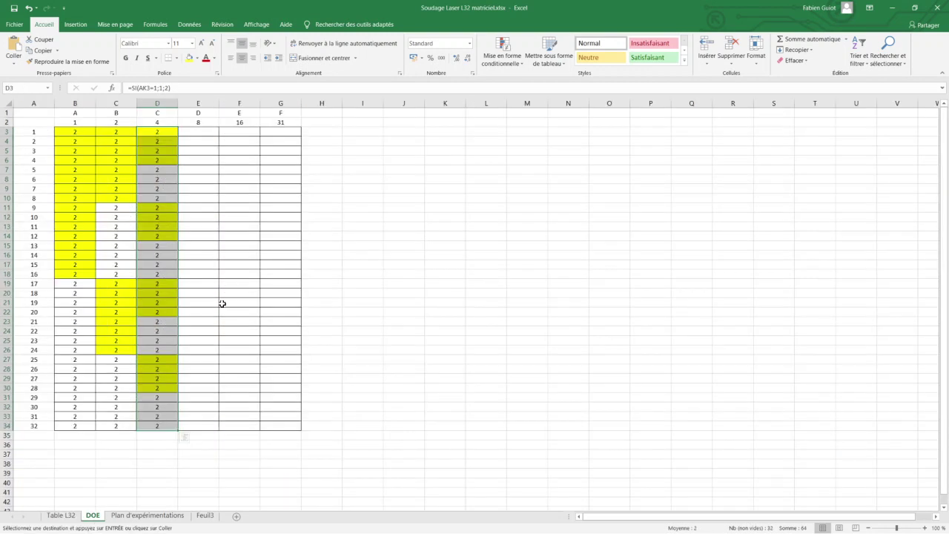
left_click(204, 133)
key("ctrl+v")
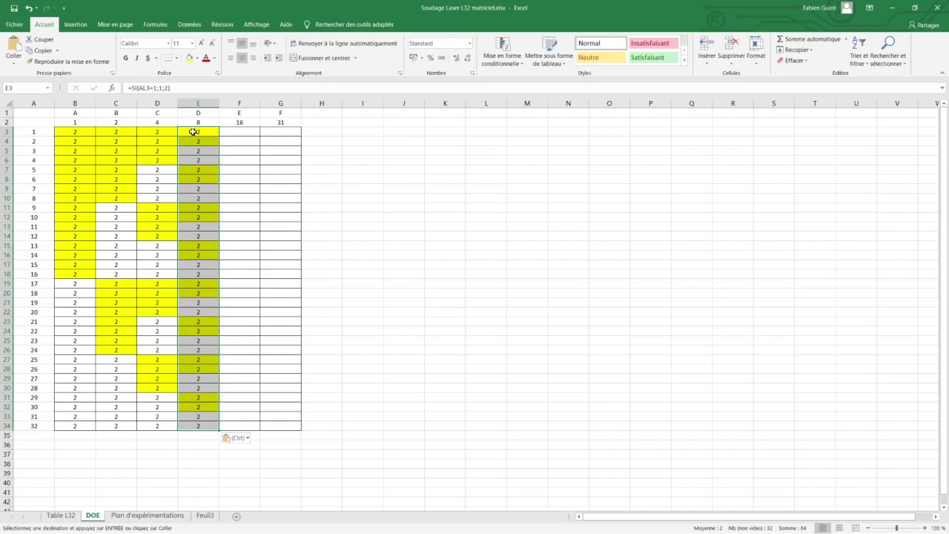
right_click(193, 131)
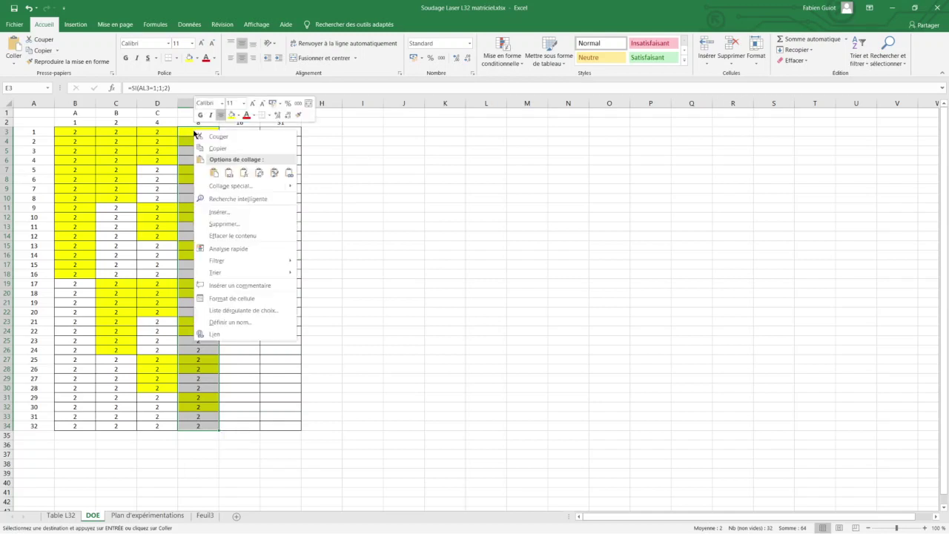
left_click(228, 172)
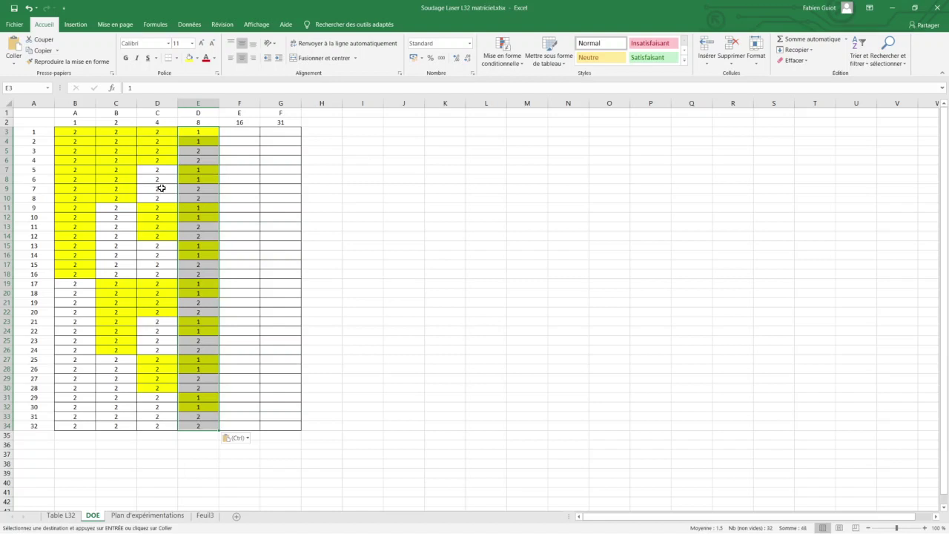
Paste L32 columns 1 and 2 as values into DOE factors A and B
left_click(73, 131)
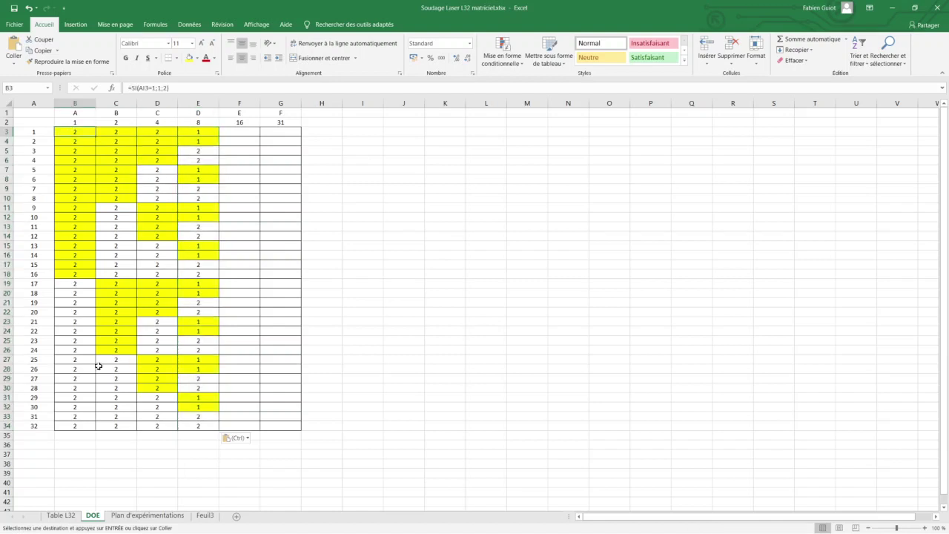
left_click(63, 515)
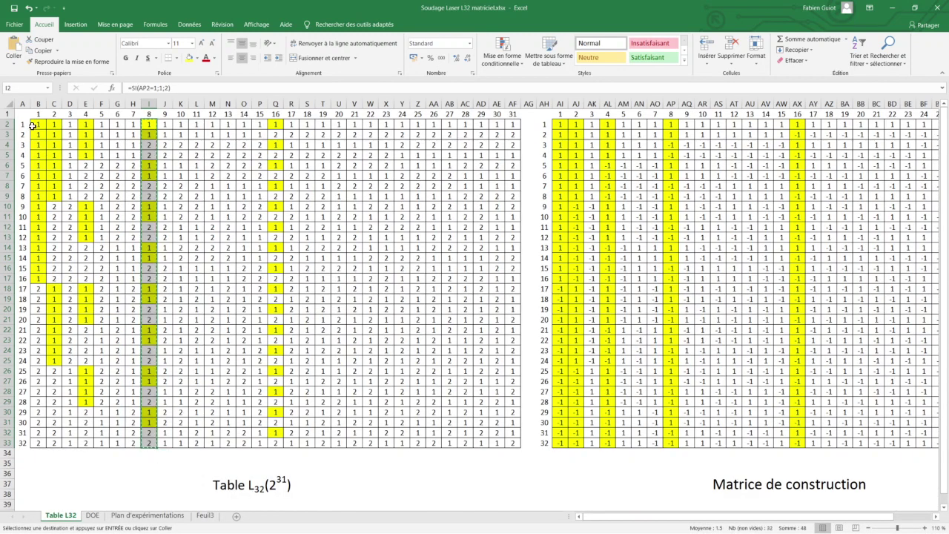
mouse_move(37, 124)
left_mouse_down()
mouse_move(57, 201)
mouse_move(59, 444)
left_mouse_up()
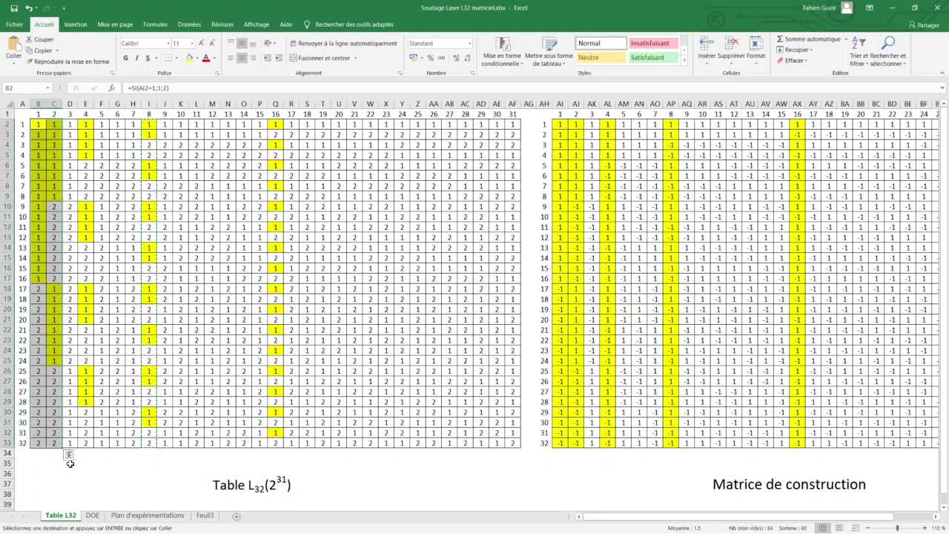
left_click(91, 514)
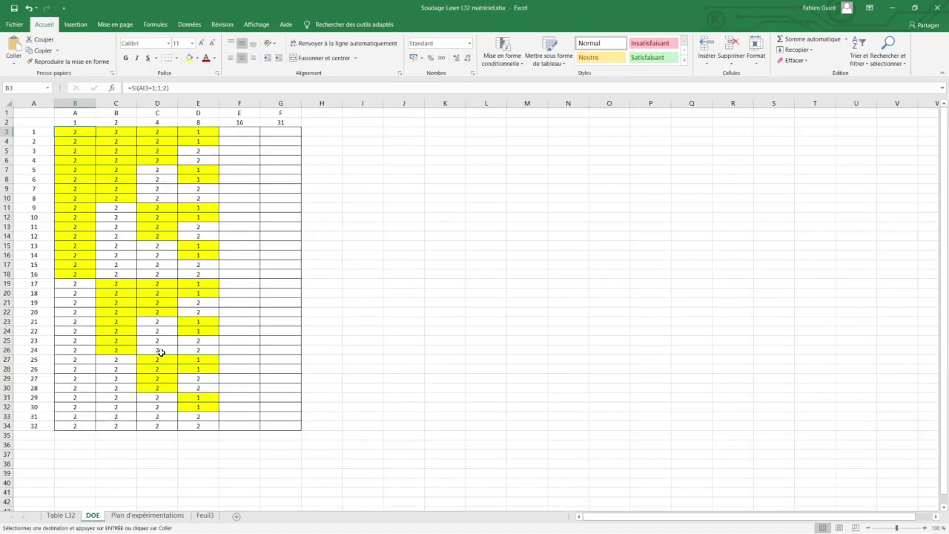
right_click(71, 130)
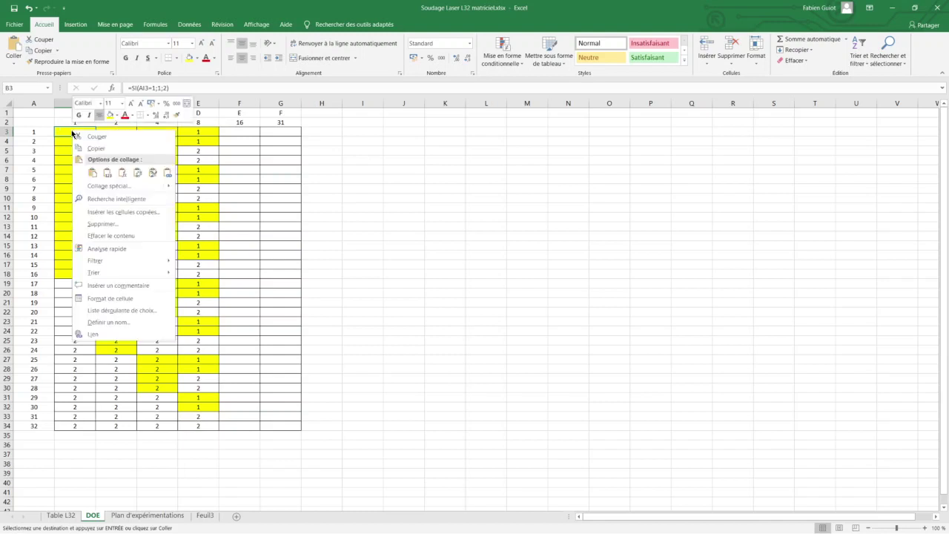
left_click(108, 173)
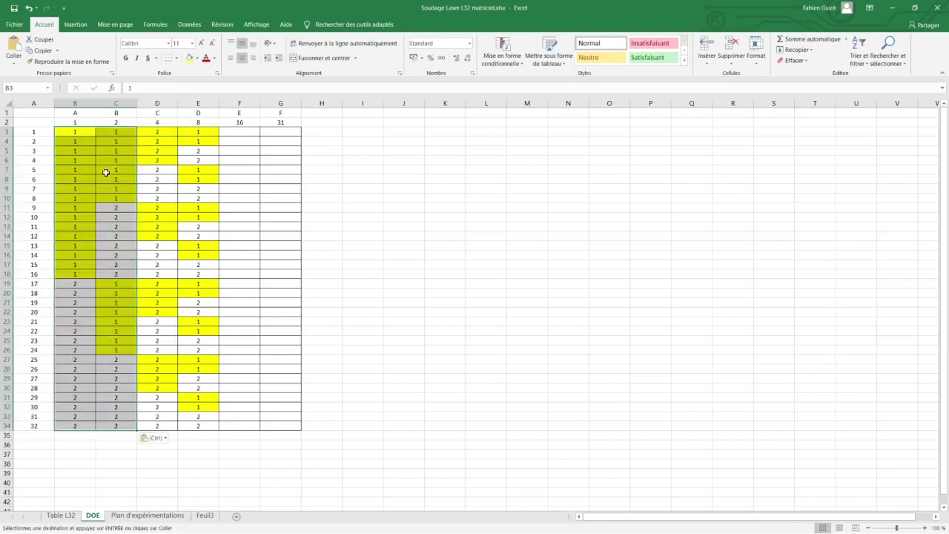
Paste L32 column 4 as values into DOE factor C, runs 1–32
left_click(155, 131)
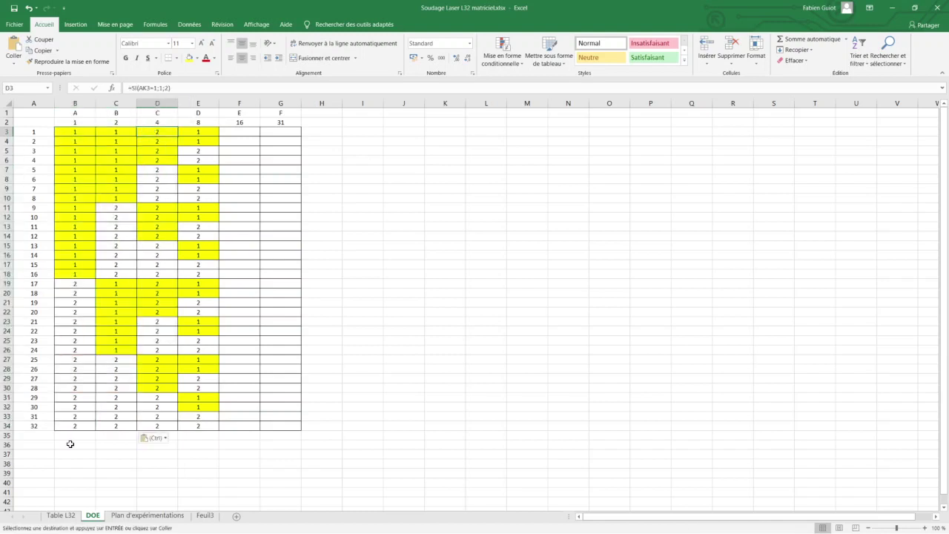
left_click(63, 515)
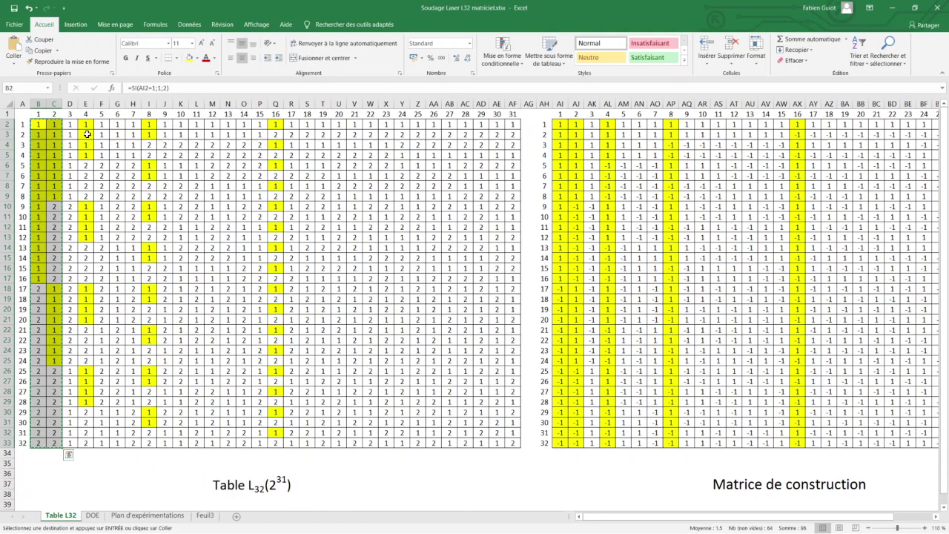
left_click_drag(86, 125, 86, 436)
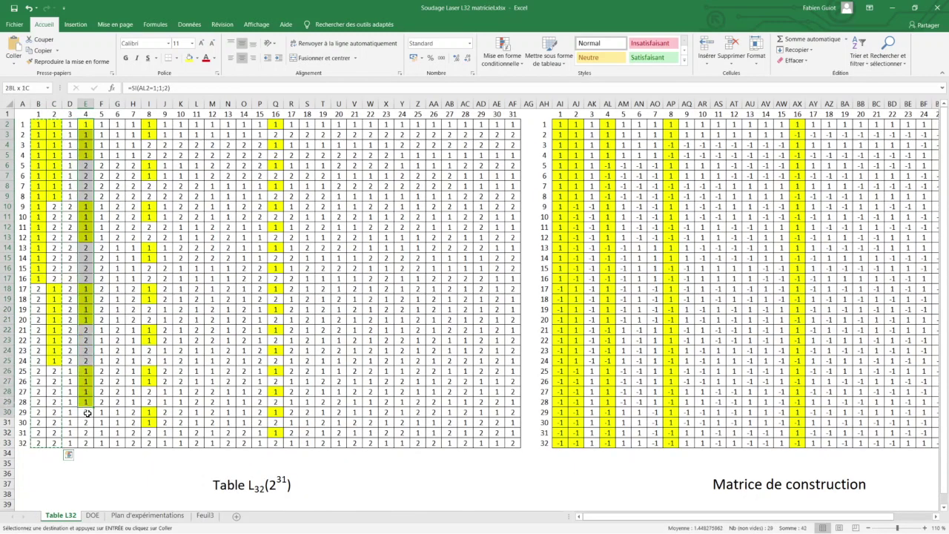
left_click_drag(86, 436, 134, 350)
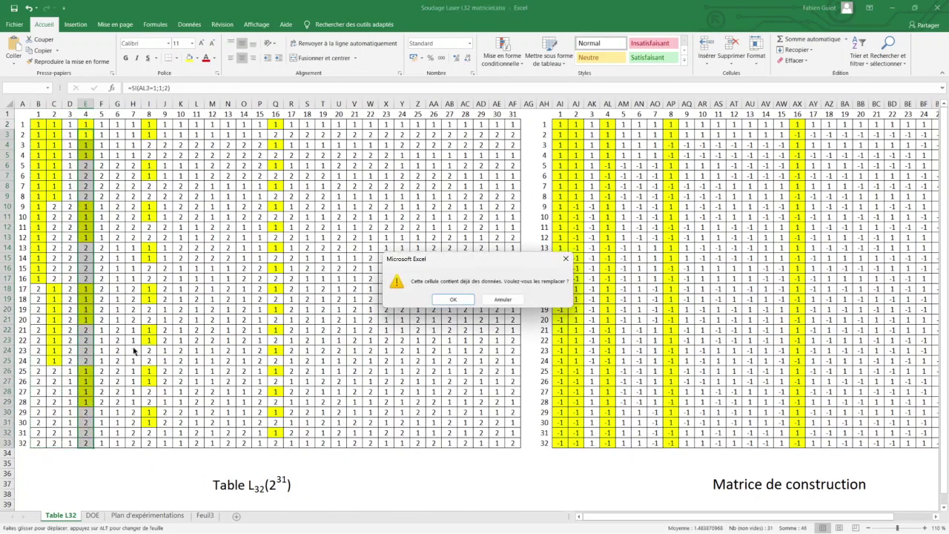
key("Escape")
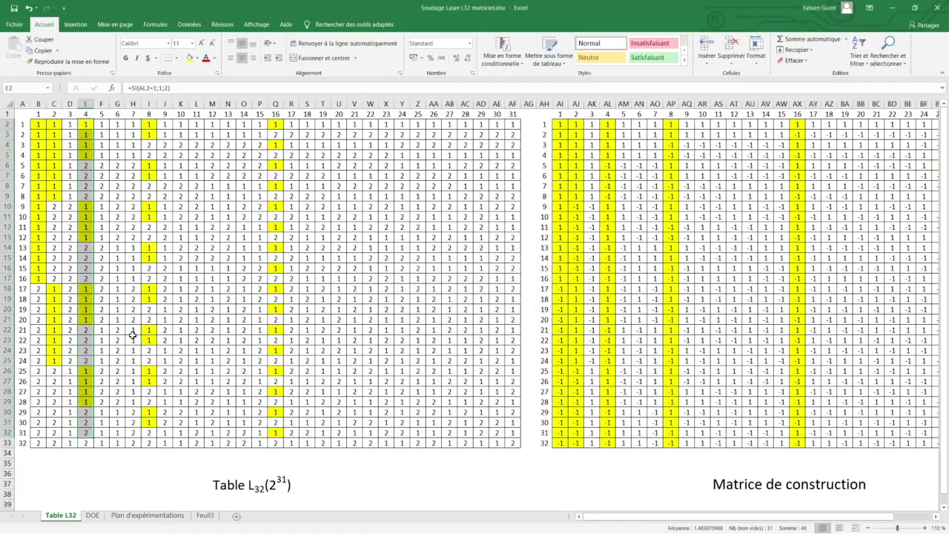
key("shift+Down")
key("ctrl+c")
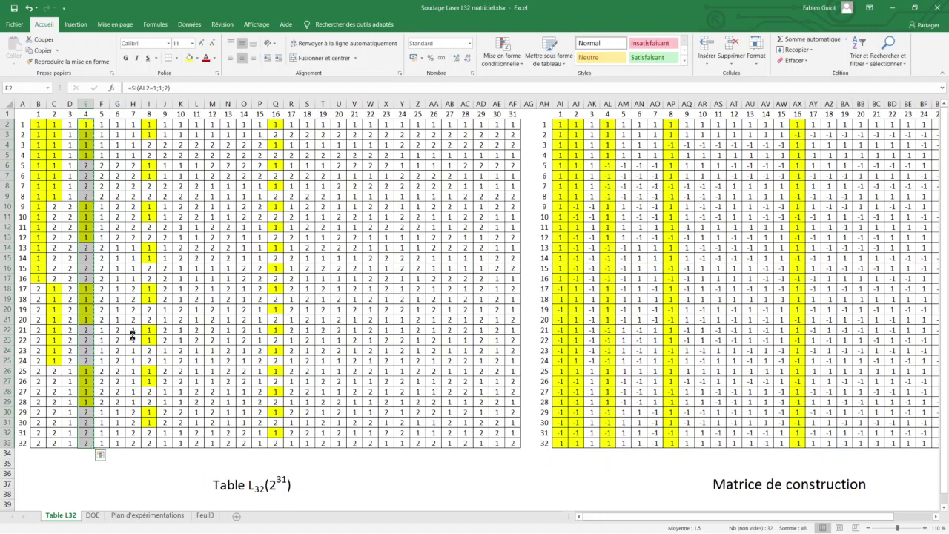
left_click(93, 516)
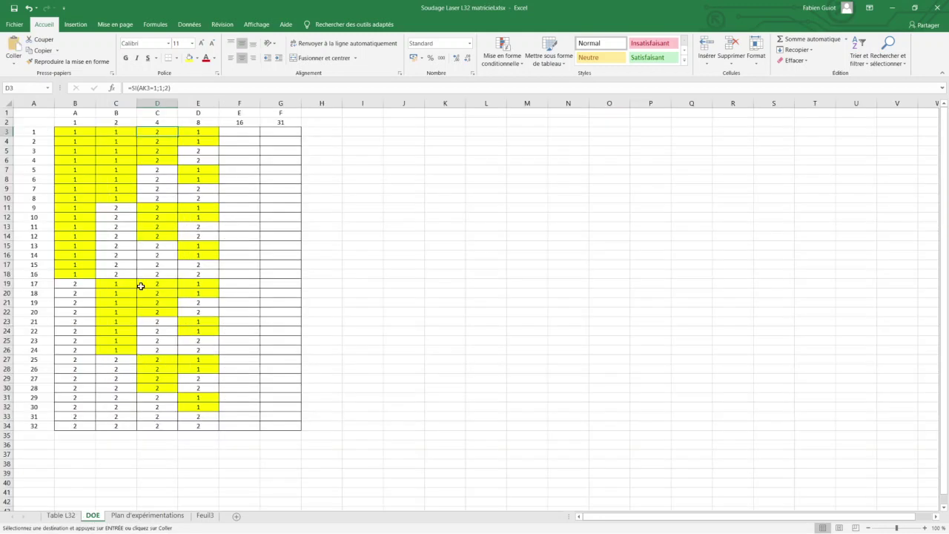
right_click(157, 131)
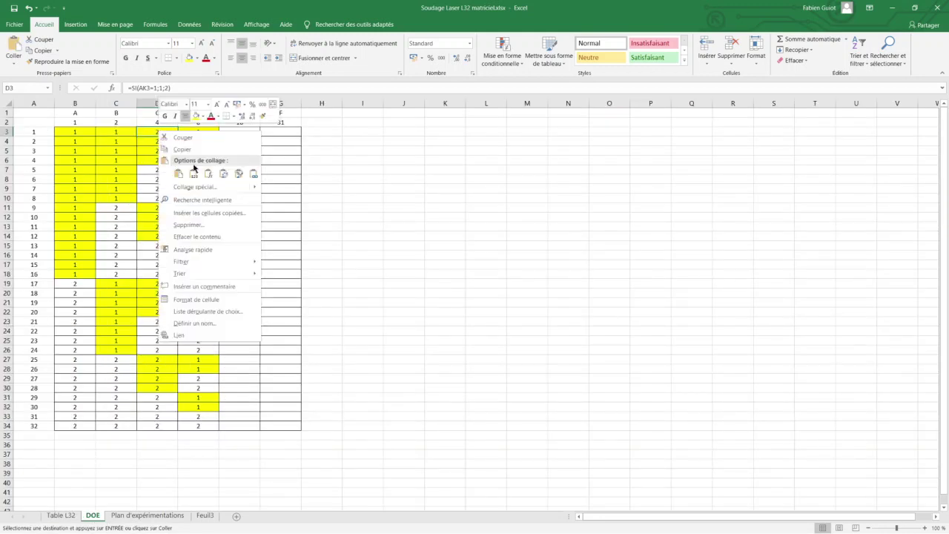
left_click(190, 173)
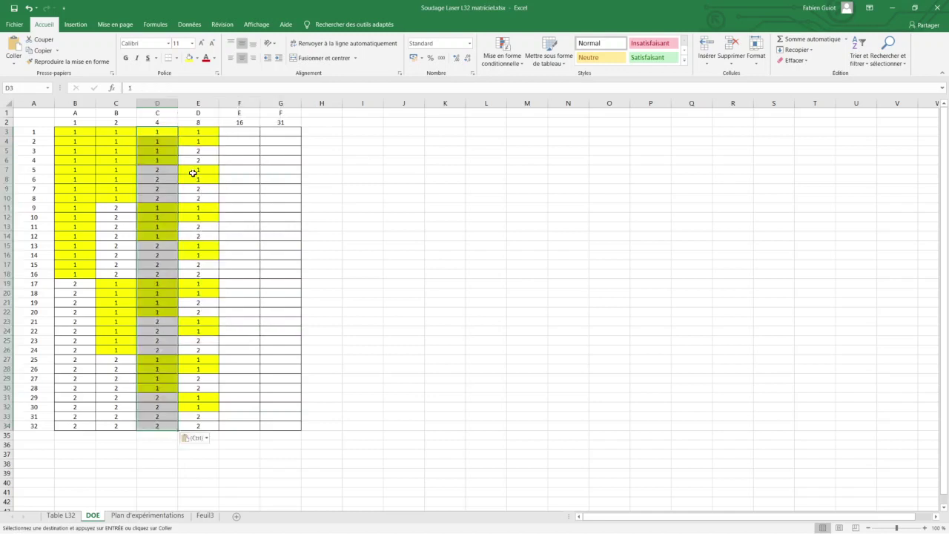
left_click(248, 132)
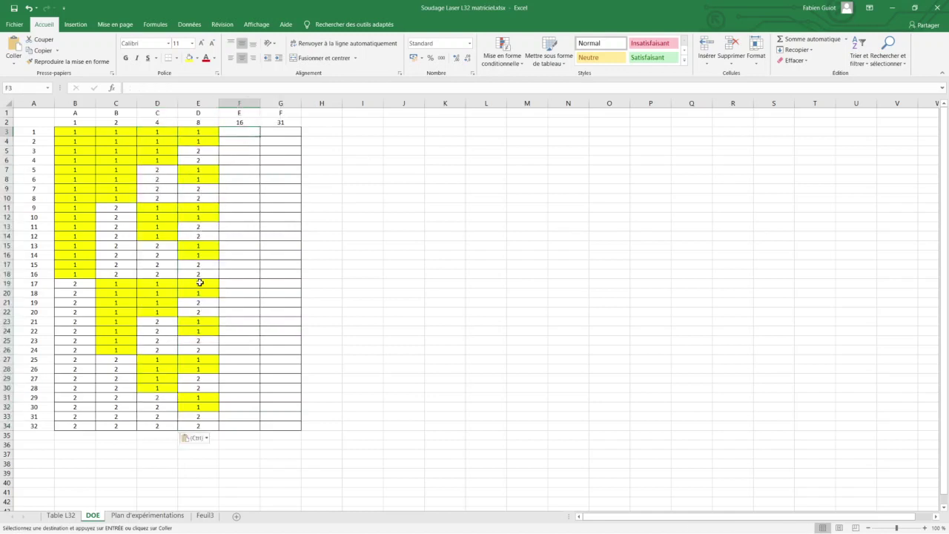
Paste L32 column 16 as values into DOE factor E
left_click(134, 517)
left_click(53, 517)
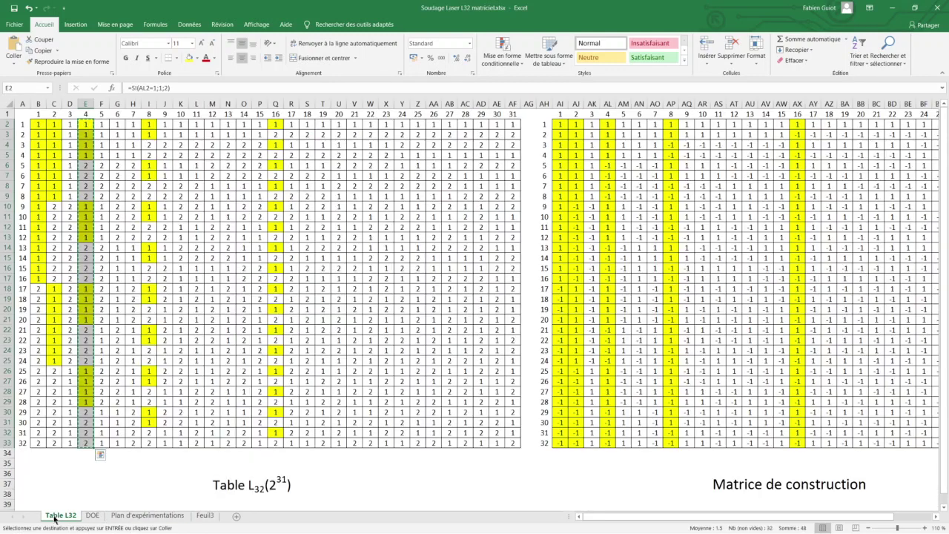
left_click_drag(280, 125, 276, 445)
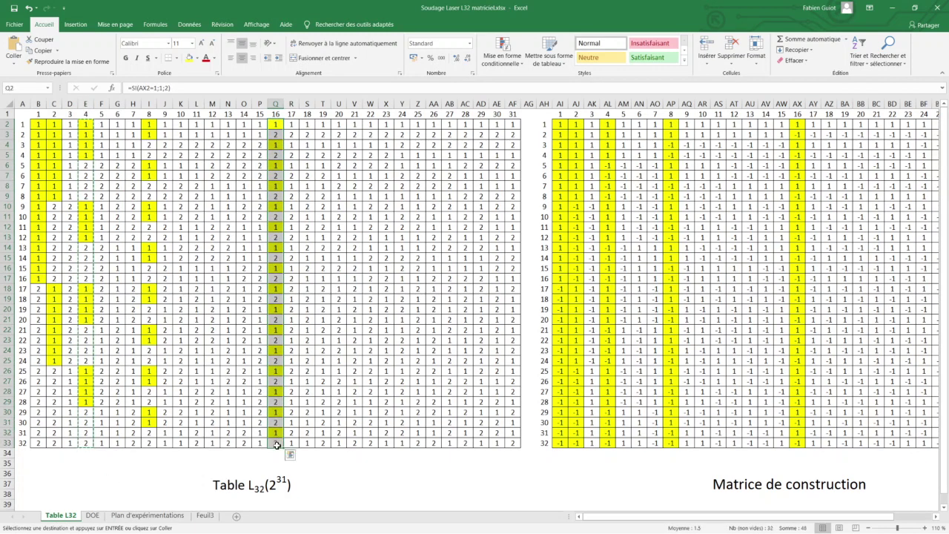
key("ctrl+c")
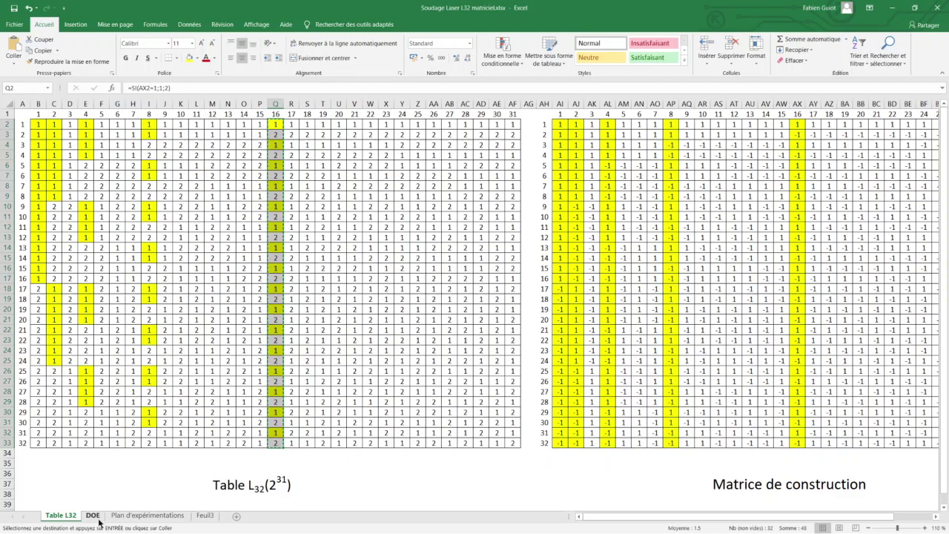
left_click(92, 515)
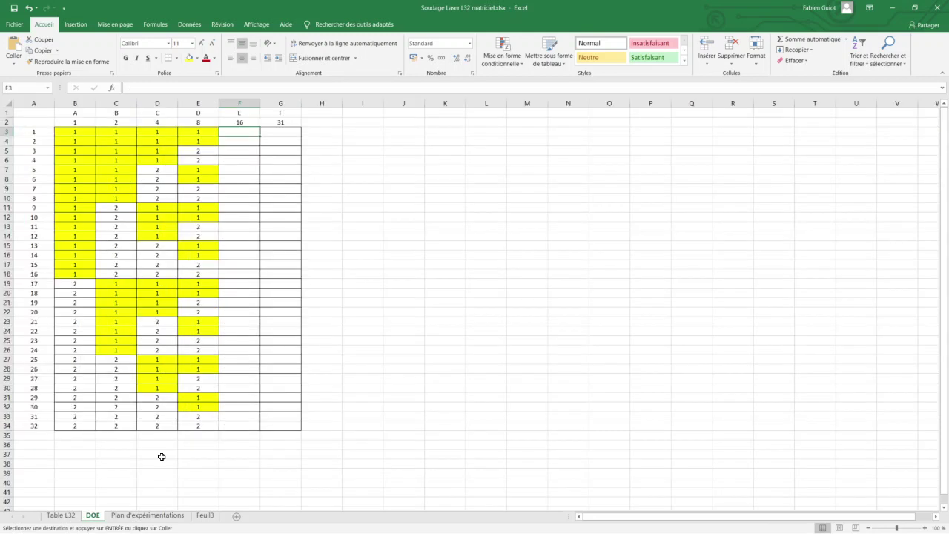
right_click(230, 132)
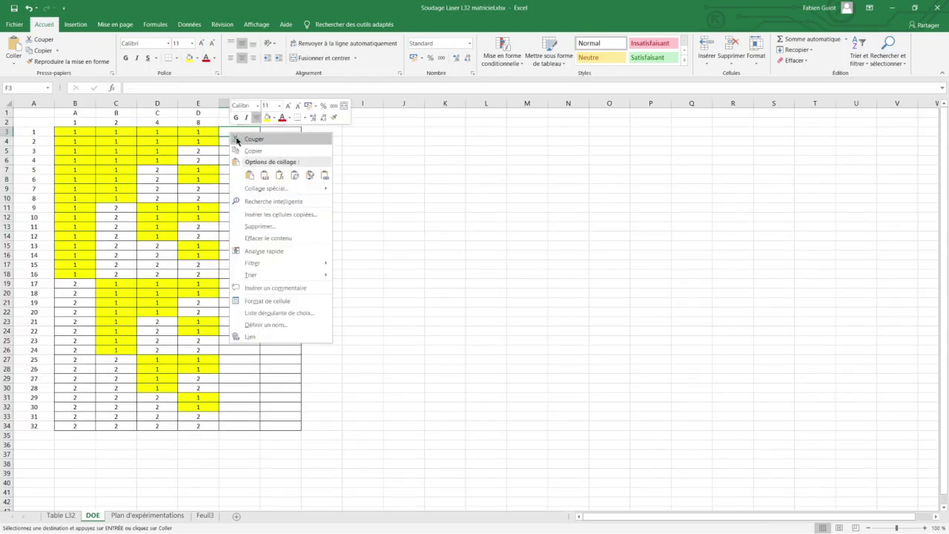
left_click(265, 176)
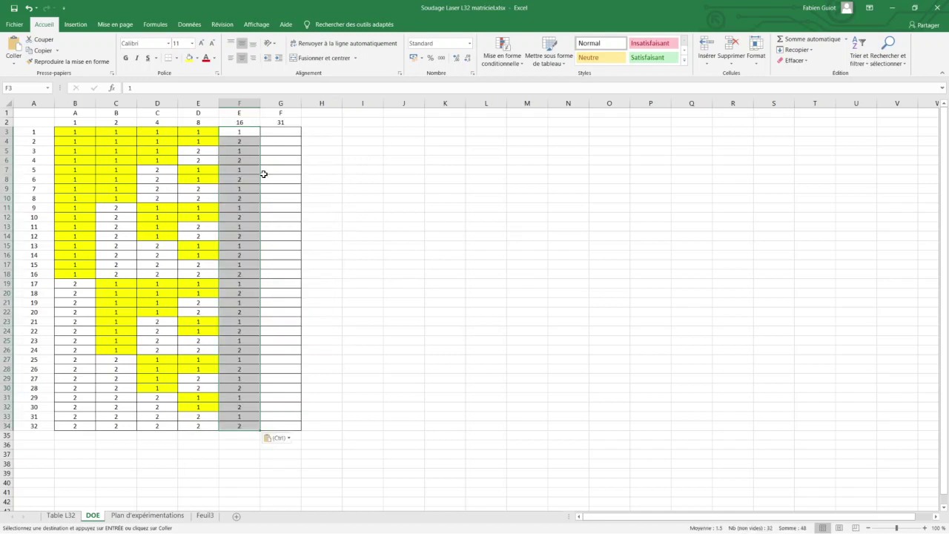
Paste L32 column 31 as values into DOE factor F, then select the filled design matrix
left_click(281, 131)
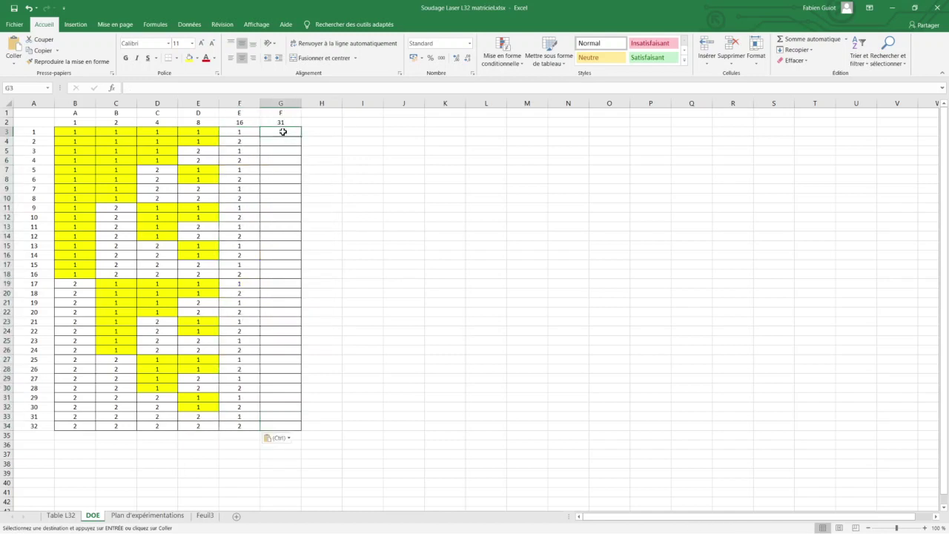
left_click(71, 516)
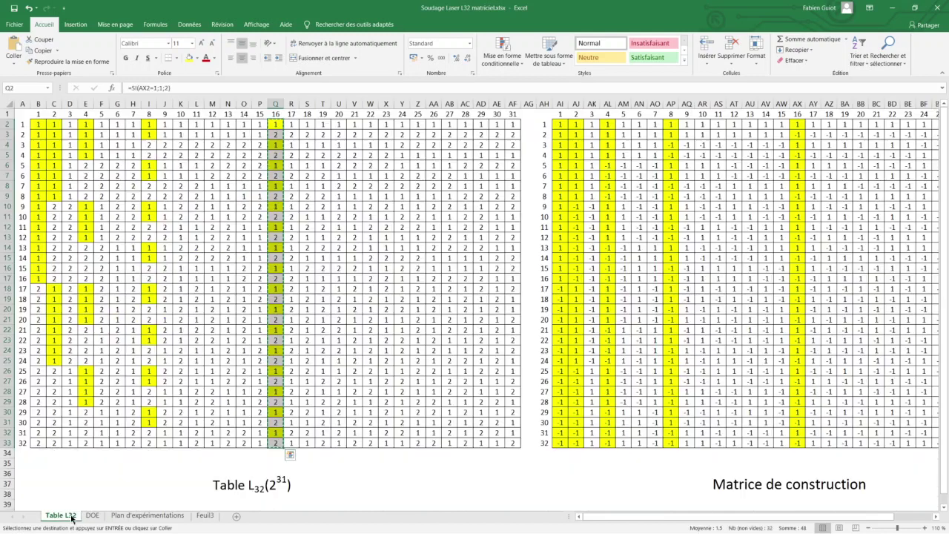
left_click_drag(512, 124, 509, 444)
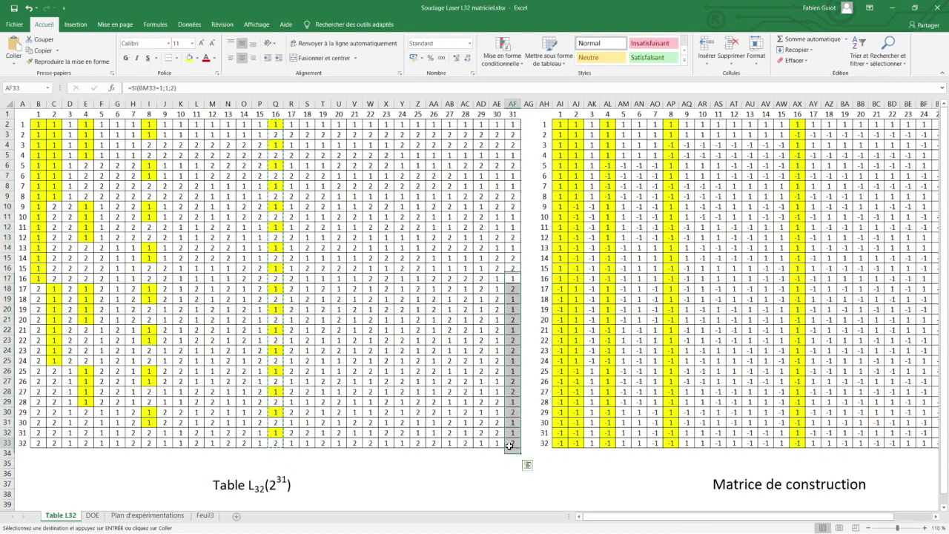
left_click_drag(512, 124, 510, 444)
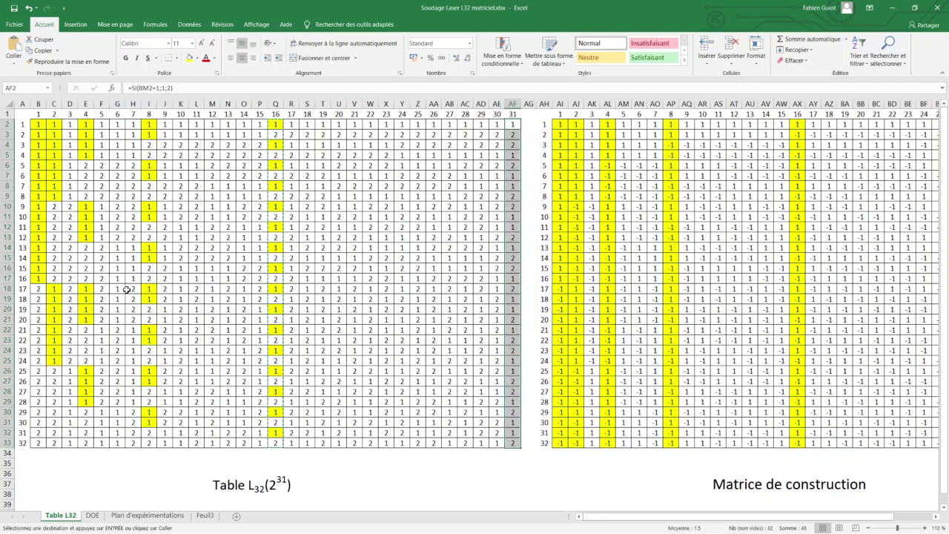
key("ctrl+c")
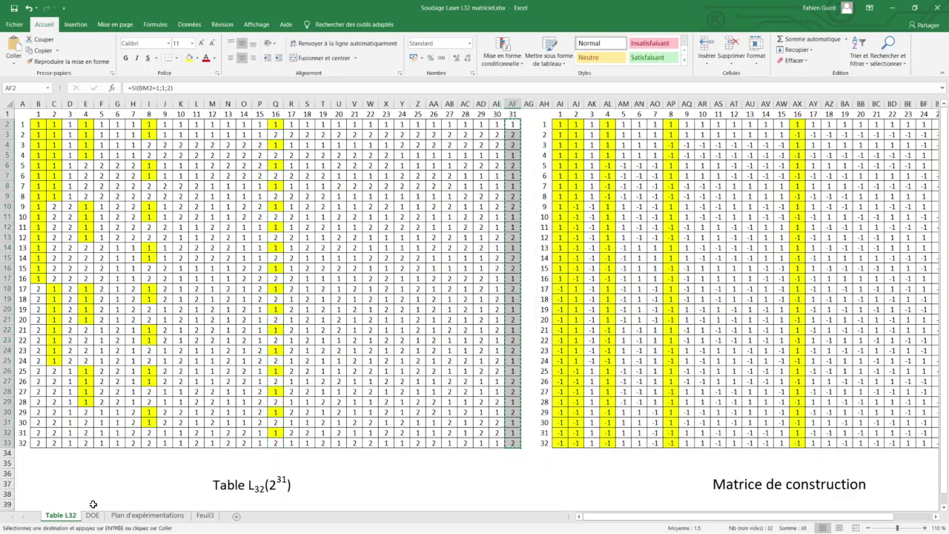
left_click(92, 514)
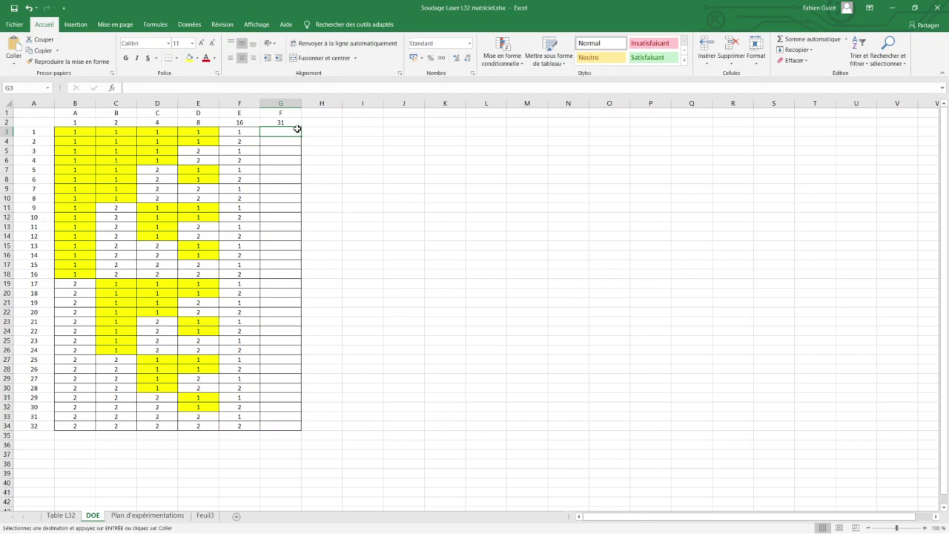
right_click(287, 130)
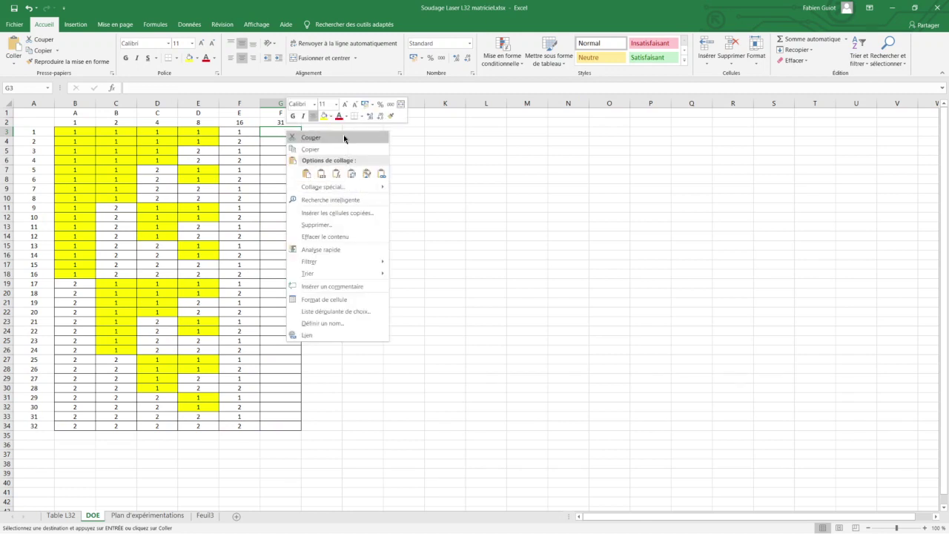
left_click(320, 174)
left_click(355, 239)
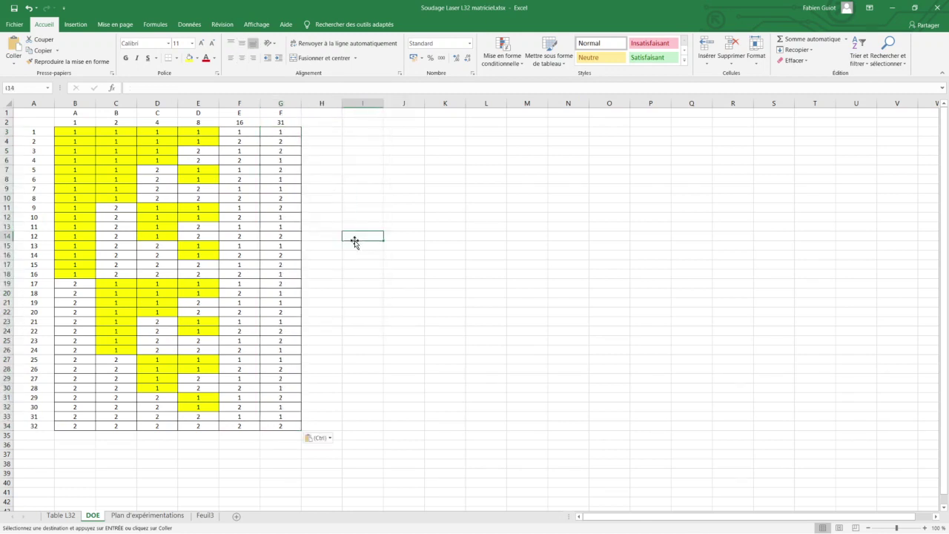
mouse_move(65, 131)
left_mouse_down()
mouse_move(282, 376)
mouse_move(278, 425)
left_mouse_up()
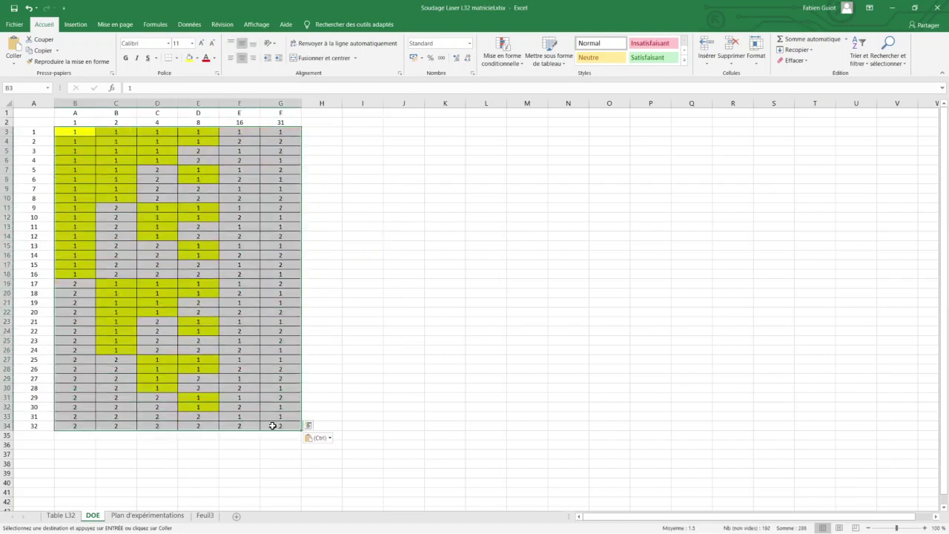
Select B5 on Plan d'expérimentations and insert the SI function
left_click(123, 517)
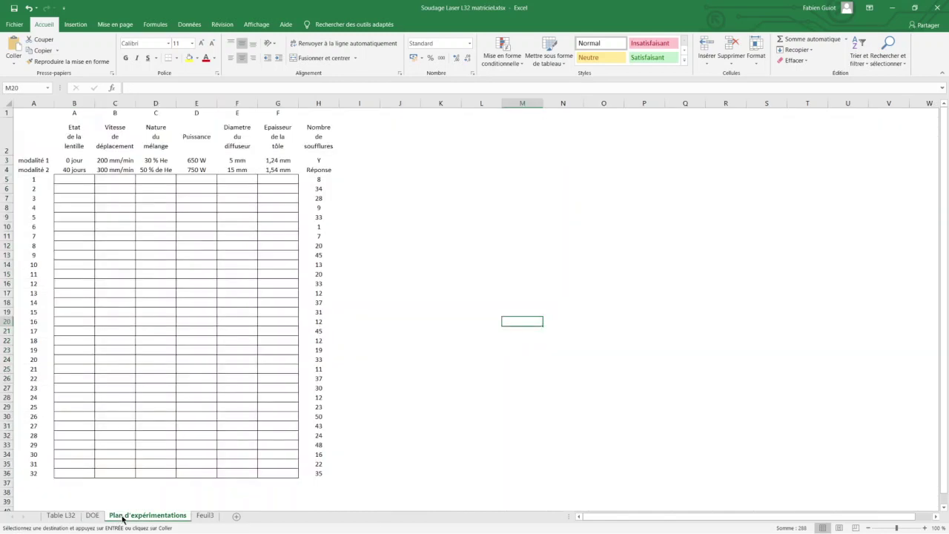
left_click(68, 178)
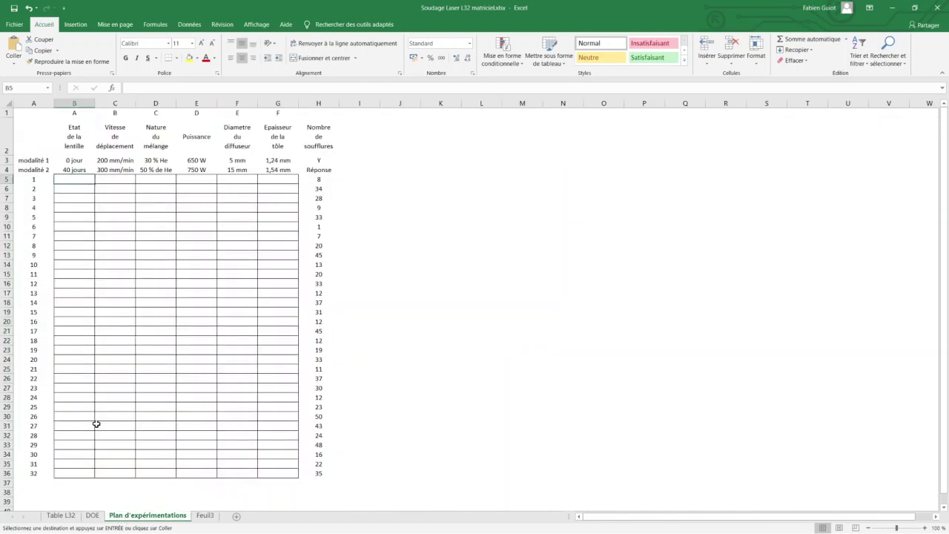
left_click(92, 515)
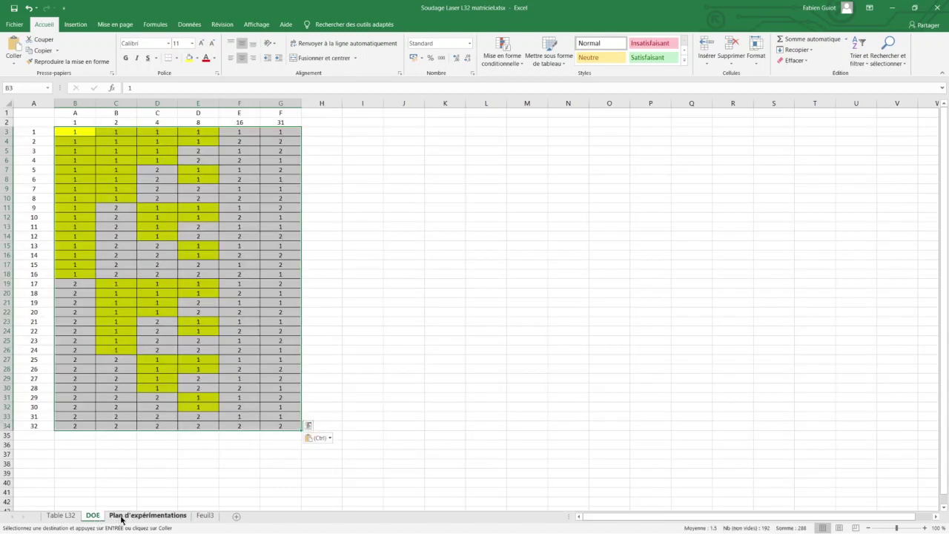
left_click(123, 516)
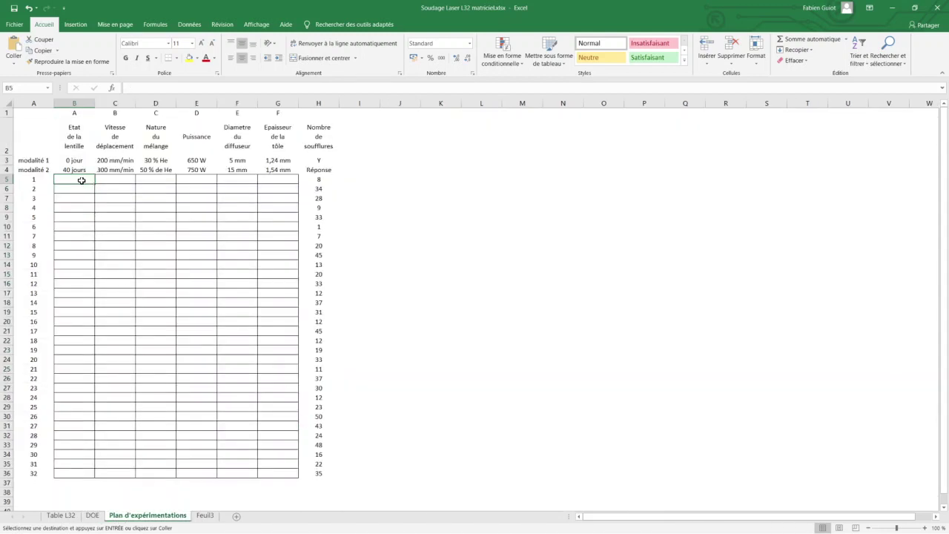
left_click(113, 88)
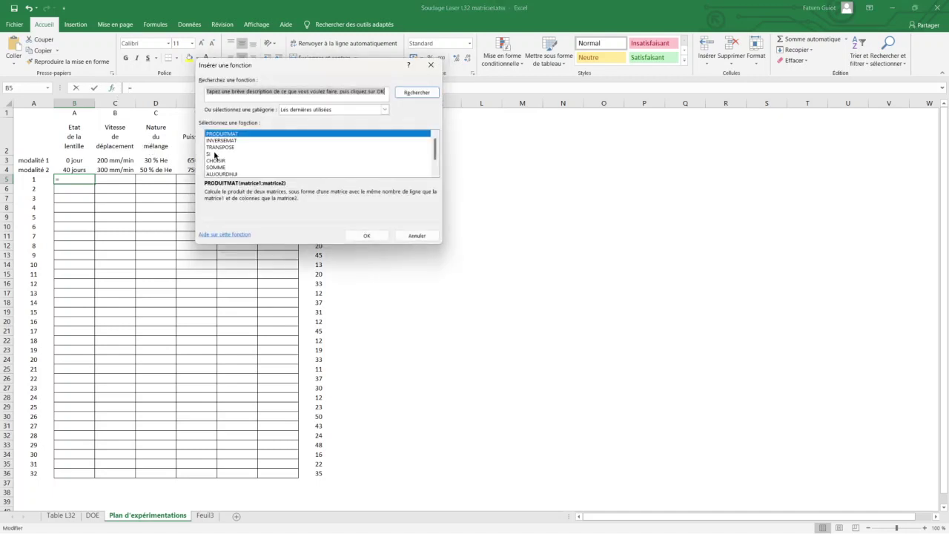
left_click(215, 154)
left_click(365, 235)
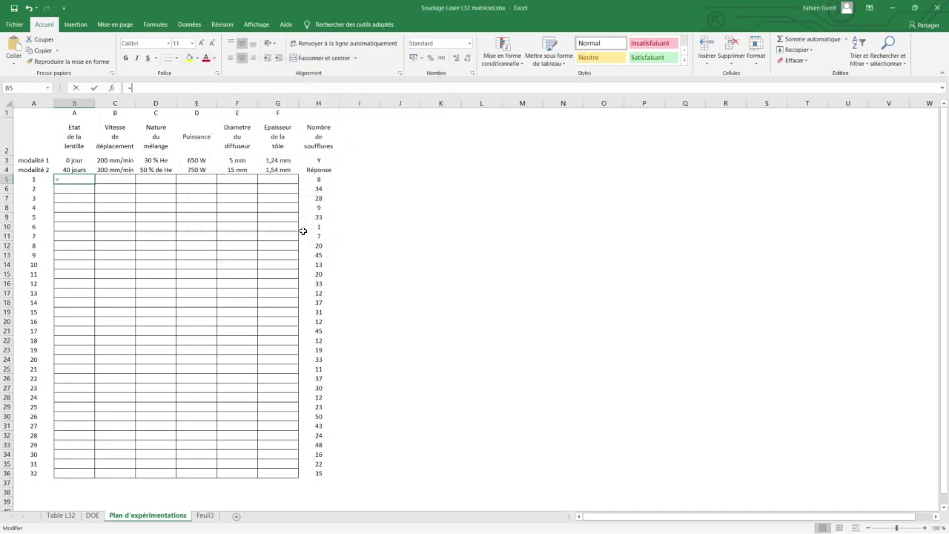
Fill SI arguments: condition DOE!B3=1, true value B3 (0 jour), false value B$4 (40 jours)
left_click(93, 515)
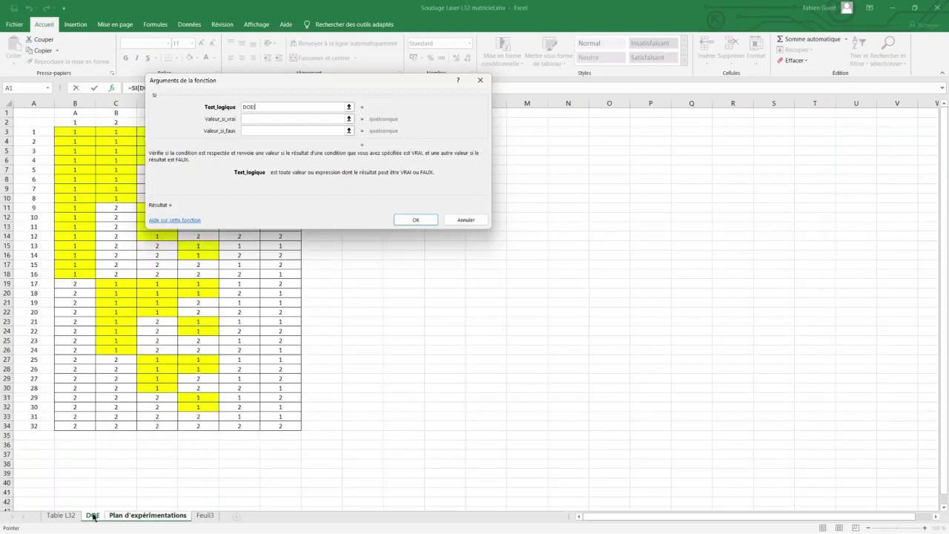
left_click(75, 131)
type("=1")
left_click(278, 119)
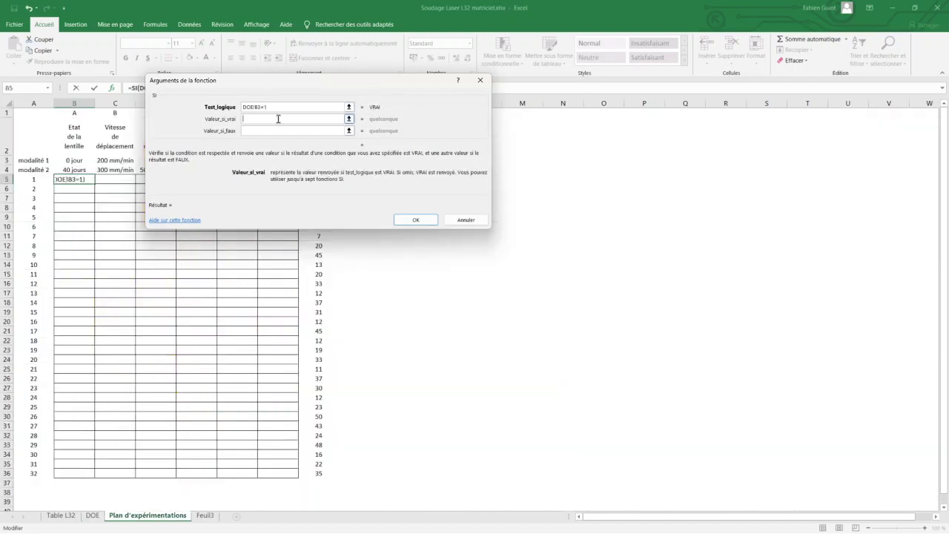
left_click(72, 160)
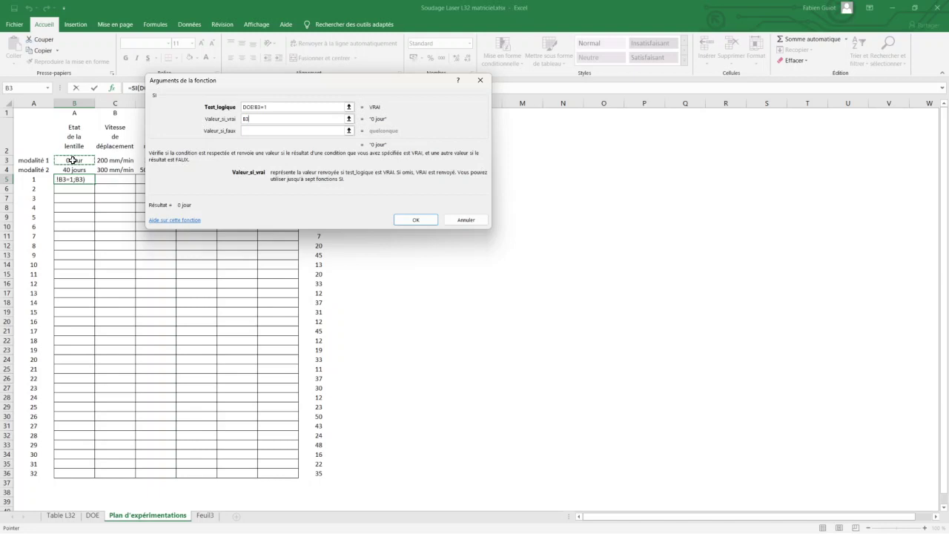
key("F4")
key("F4")
left_click(252, 132)
left_click(254, 131)
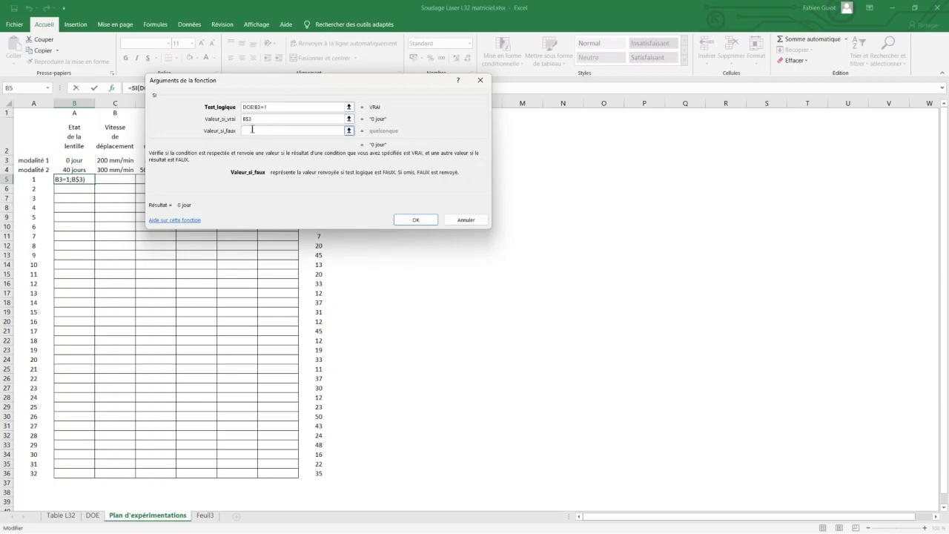
left_click(73, 171)
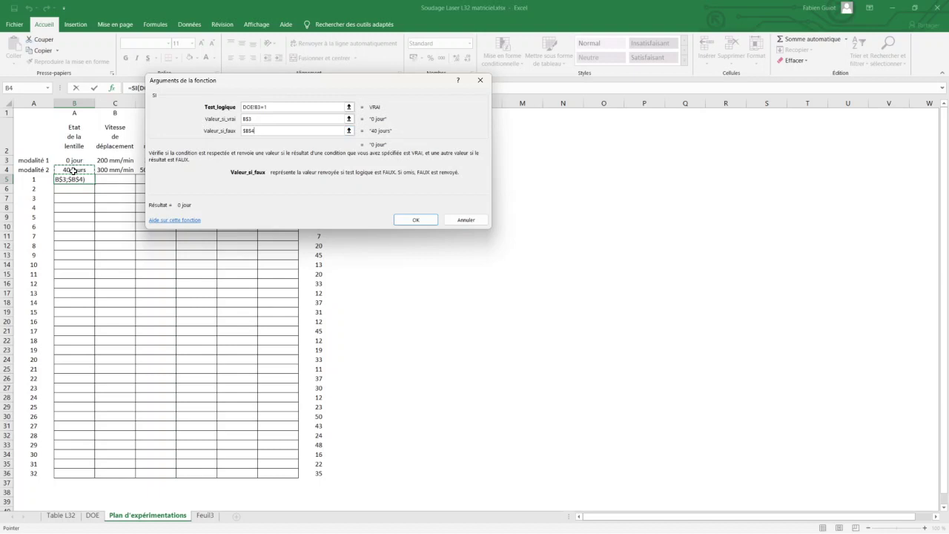
key("F4")
left_click(416, 221)
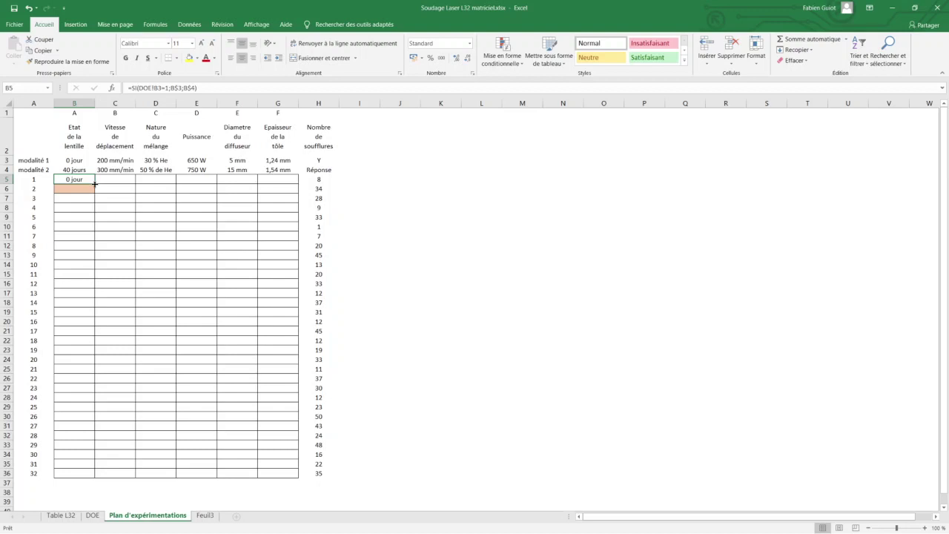
Copy the B5 formula across to G5 and down to row 36, then review columns B, F and C
left_click_drag(95, 184, 296, 185)
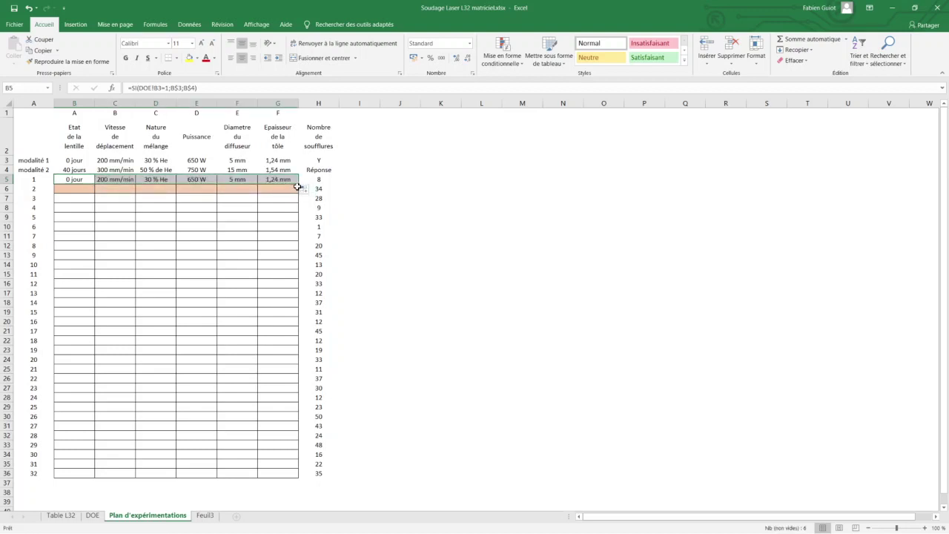
left_click_drag(299, 185, 295, 475)
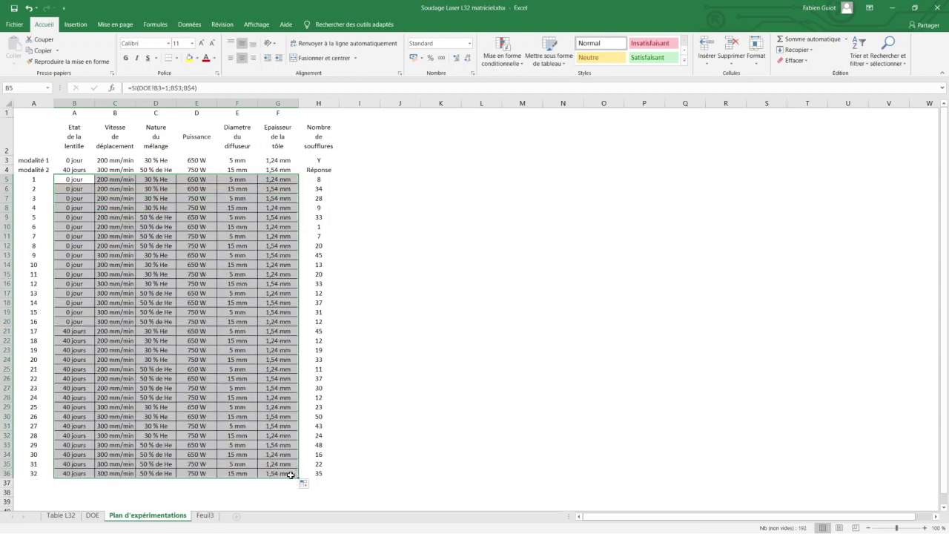
left_click_drag(73, 180, 74, 425)
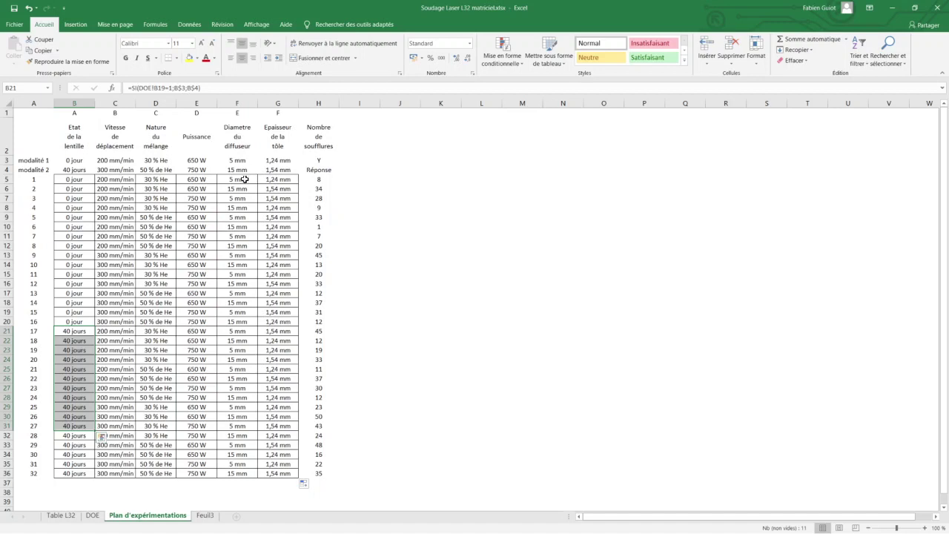
left_click_drag(239, 181, 227, 376)
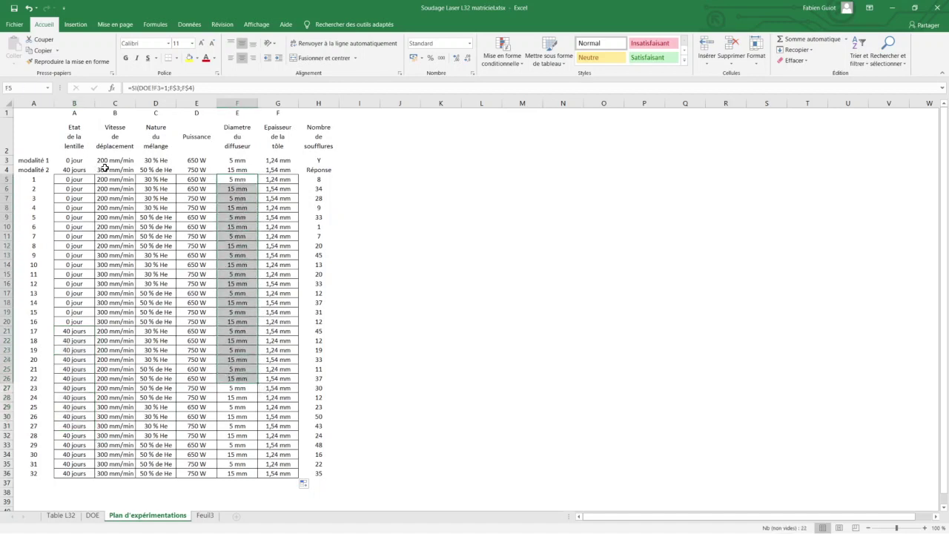
mouse_move(115, 180)
left_mouse_down()
mouse_move(119, 257)
mouse_move(122, 245)
left_mouse_up()
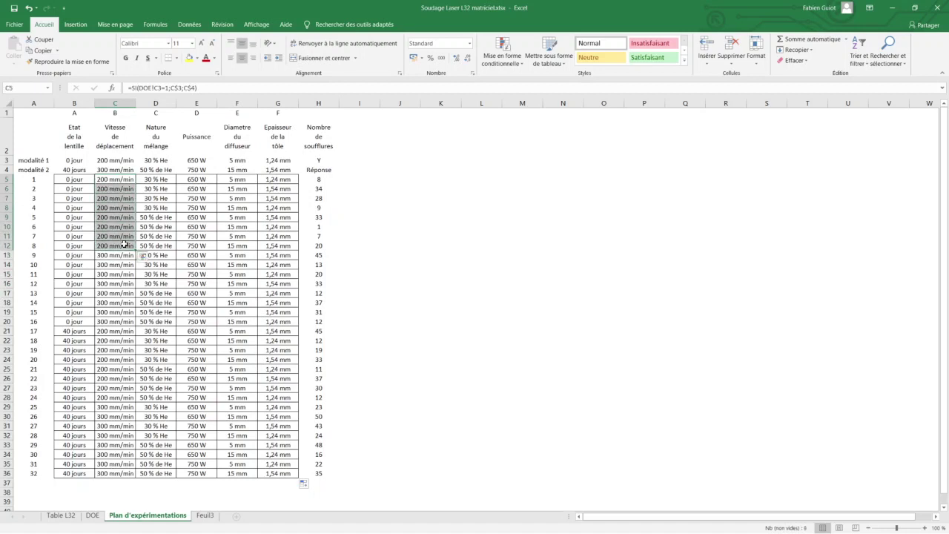
Inspect the copied formulas and where lens state, speed and gas mix values change
left_click(157, 181)
left_click_drag(158, 182, 157, 211)
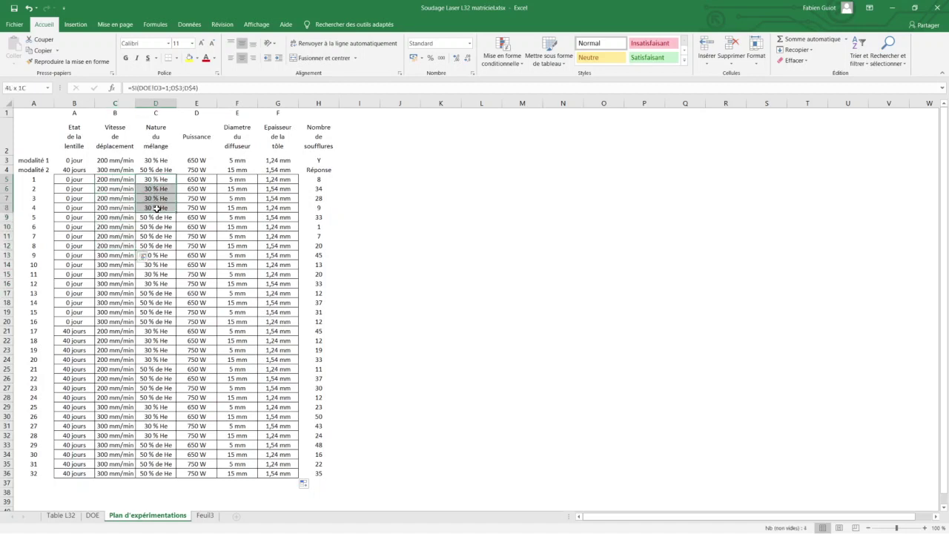
left_click_drag(205, 179, 203, 191)
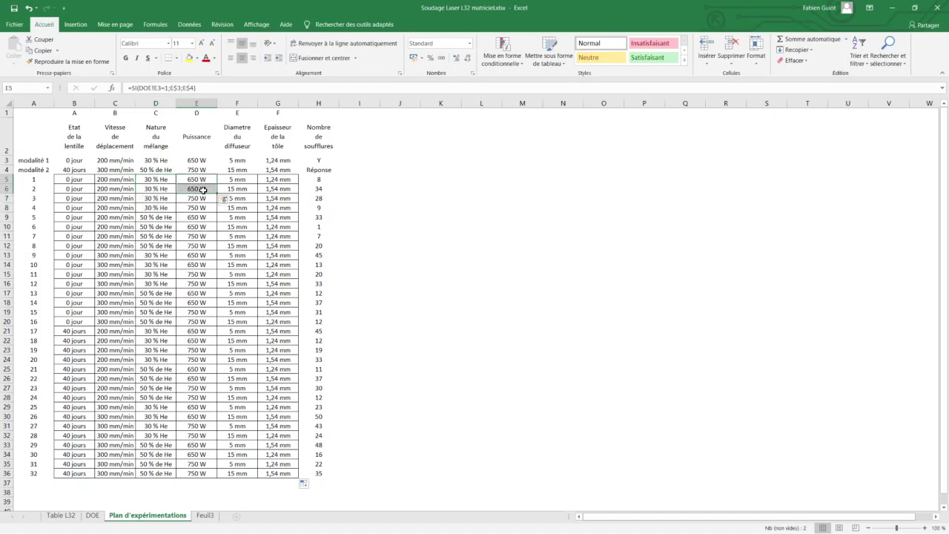
left_click(83, 189)
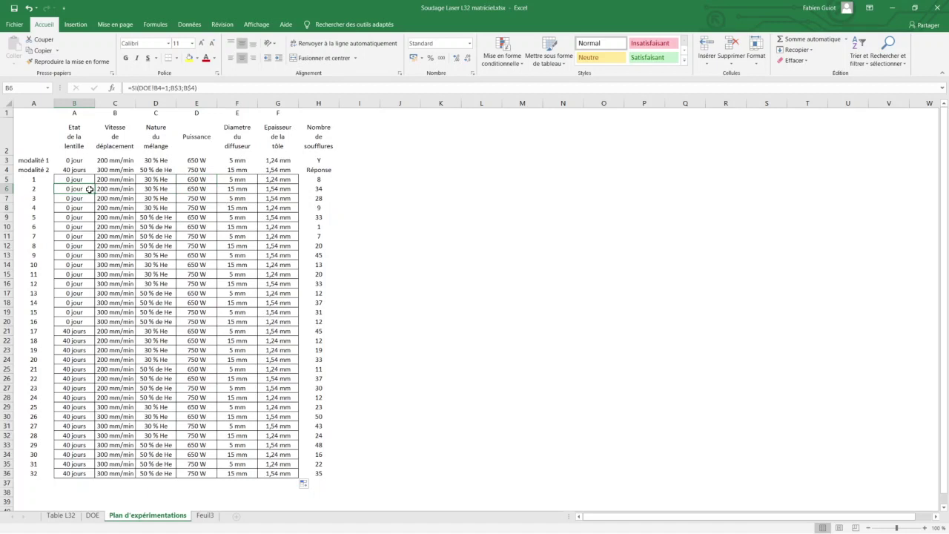
left_click_drag(78, 322, 77, 331)
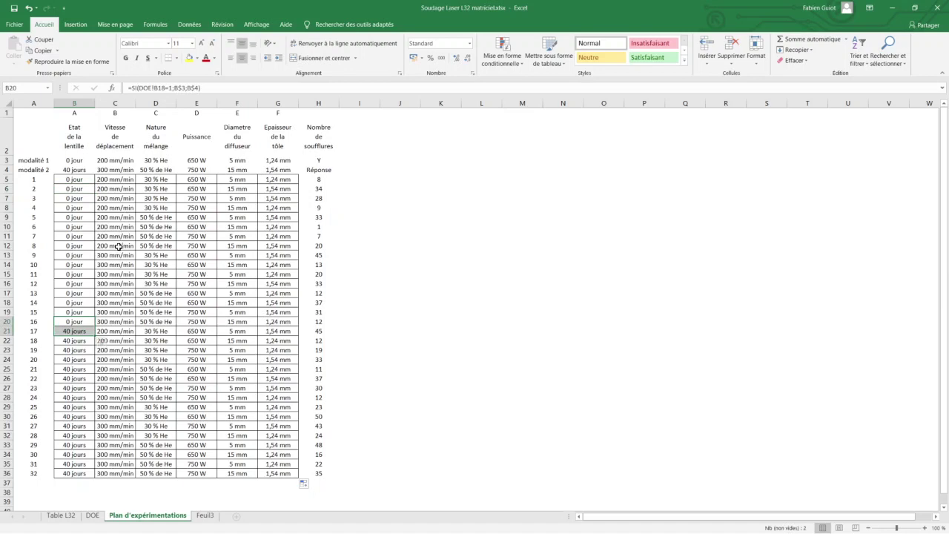
left_click_drag(117, 246, 121, 255)
left_click_drag(156, 208, 156, 217)
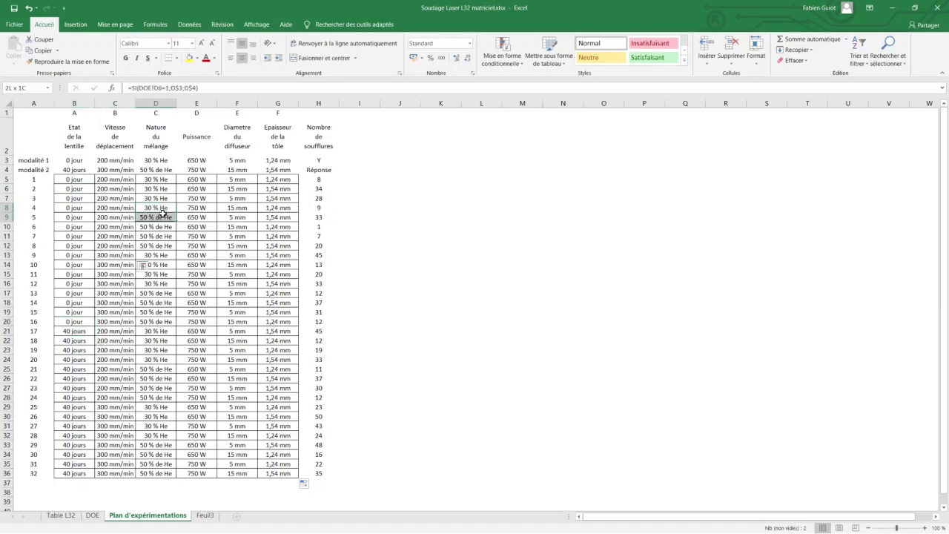
left_click(81, 189)
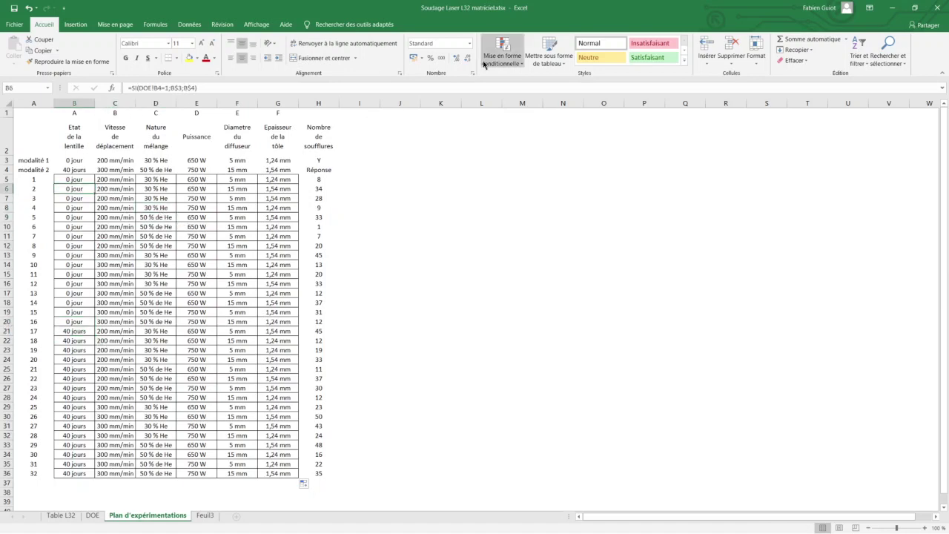
Start a new cell-value conditional formatting rule: value different from =B5
left_click(503, 52)
mouse_move(521, 164)
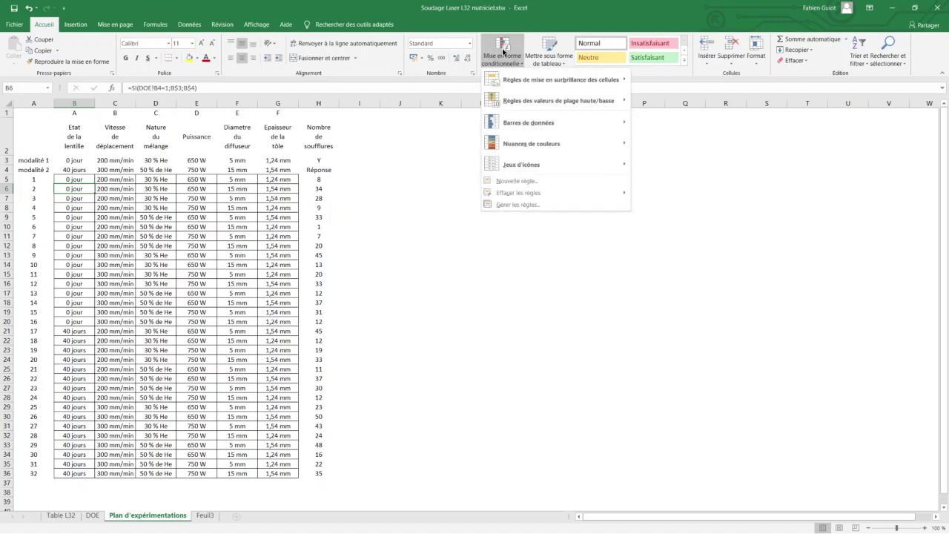
left_click(517, 182)
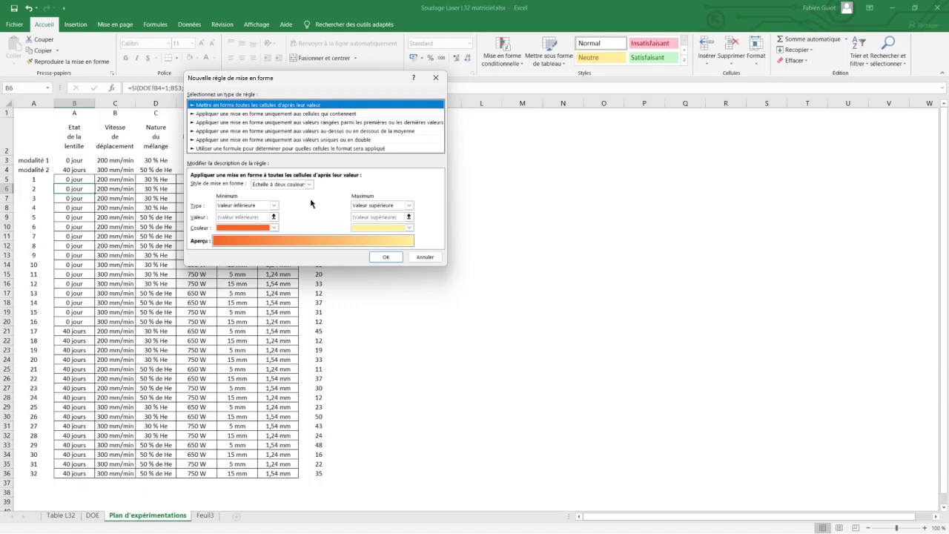
left_click(250, 114)
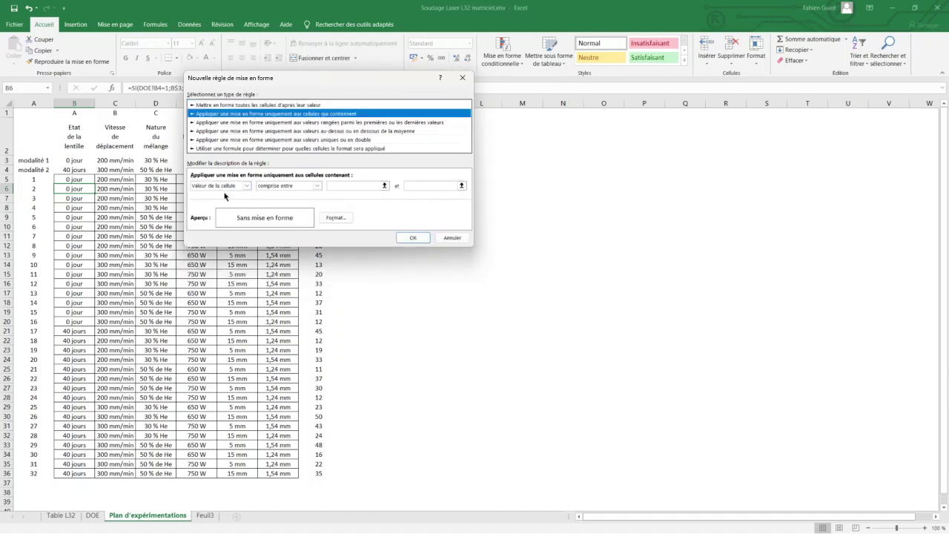
left_click(317, 186)
left_click(293, 216)
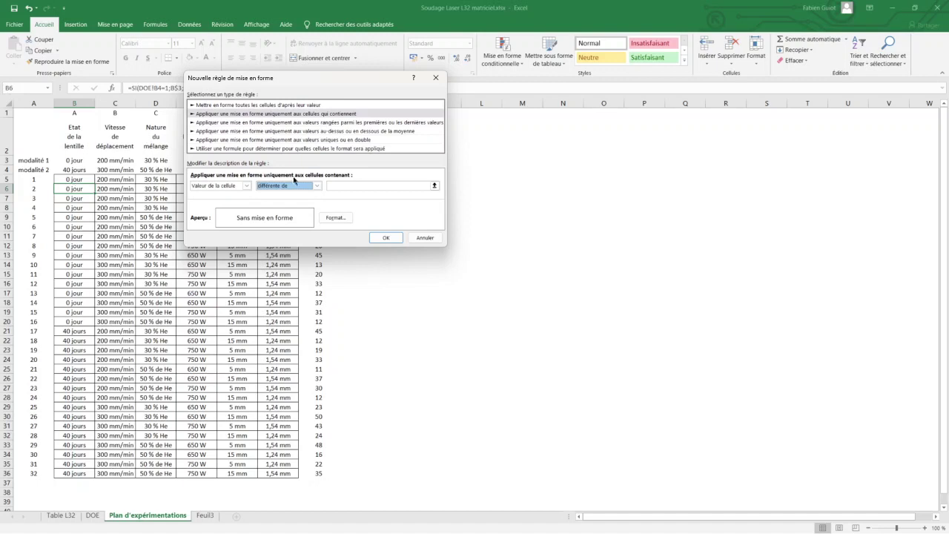
left_click(428, 185)
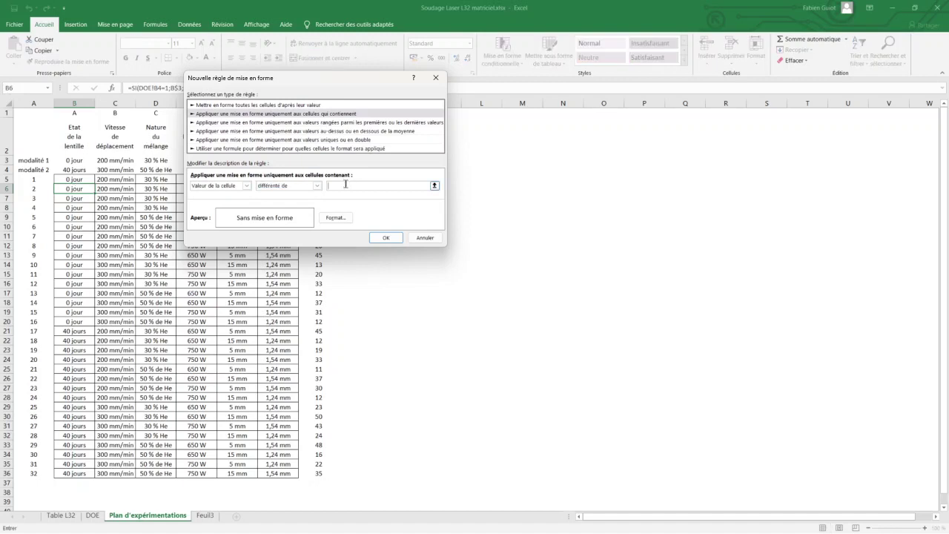
left_click(86, 181)
key("F4")
key("F4")
Give the rule a light gold fill and create it
left_click(334, 218)
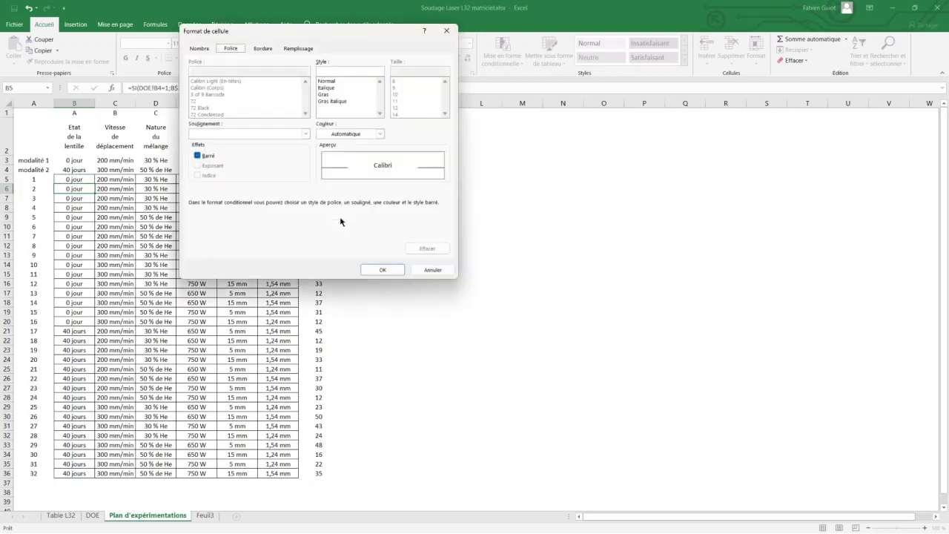
left_click(301, 51)
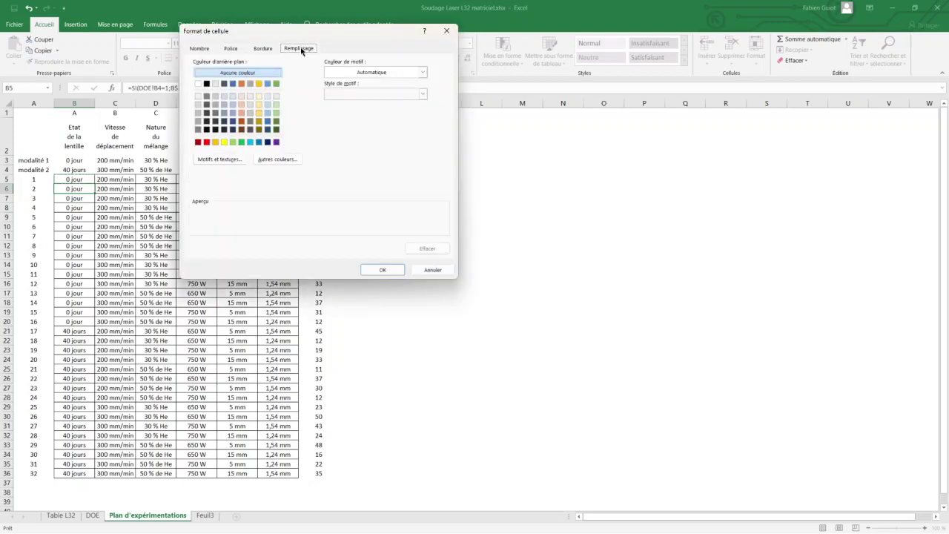
left_click(259, 106)
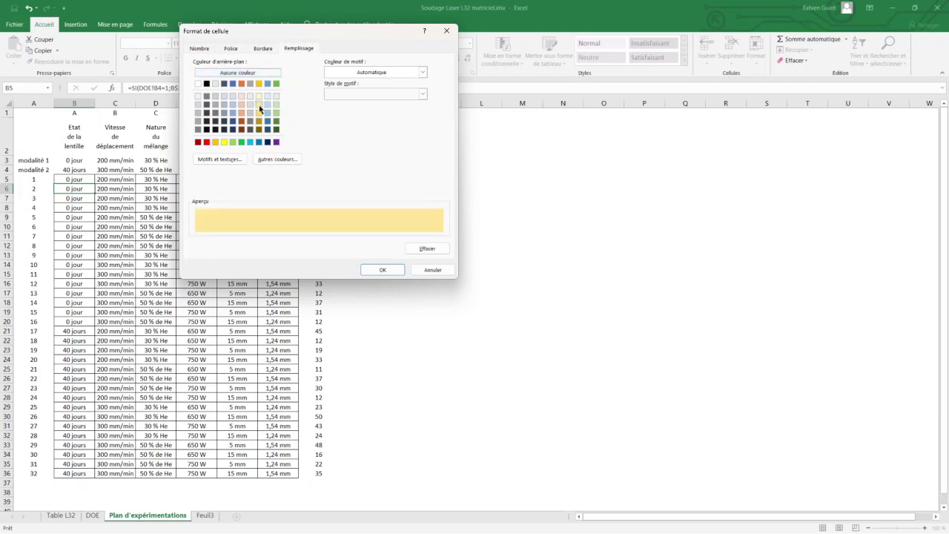
left_click(377, 271)
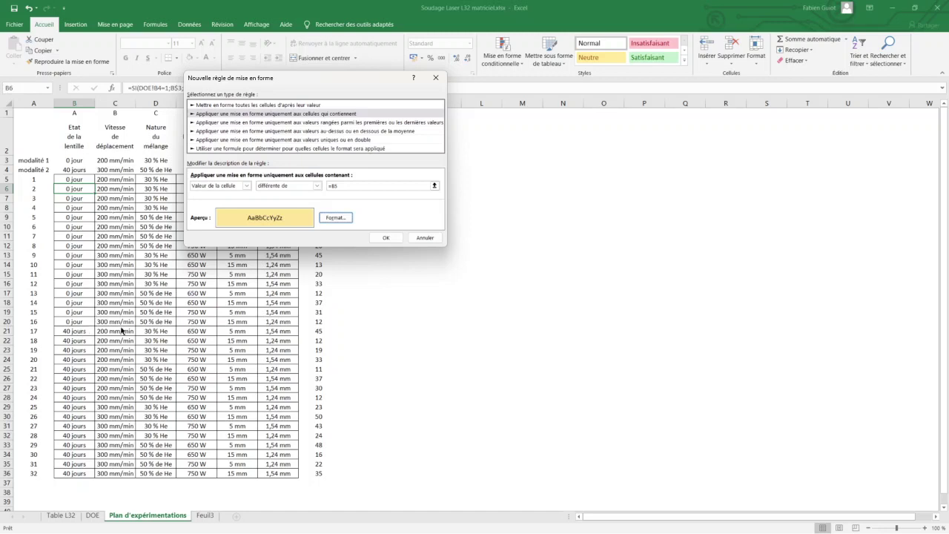
left_click(386, 238)
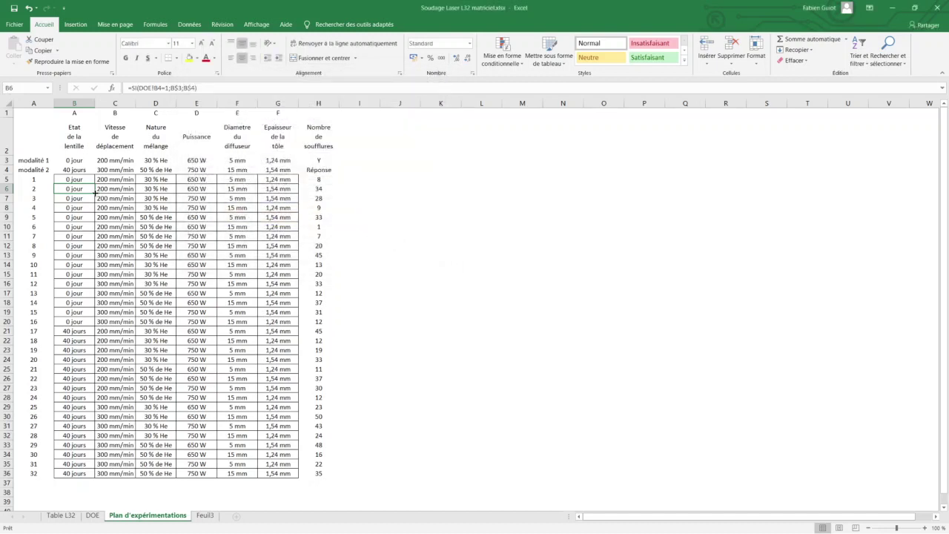
Copy the B6:G6 change highlighting down to row 36 and inspect the diffuser diameter column
mouse_move(94, 191)
left_mouse_down()
mouse_move(300, 194)
mouse_move(296, 477)
left_mouse_up()
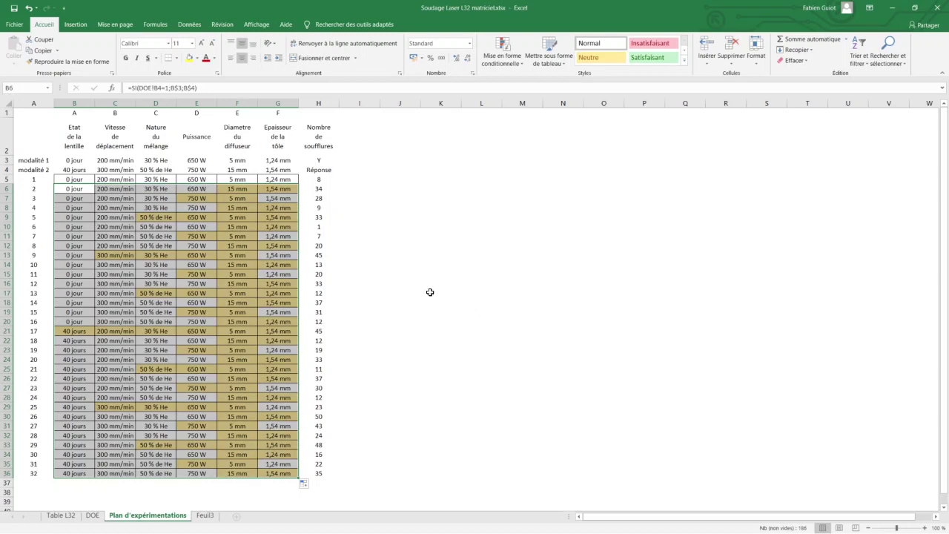
left_click(244, 247)
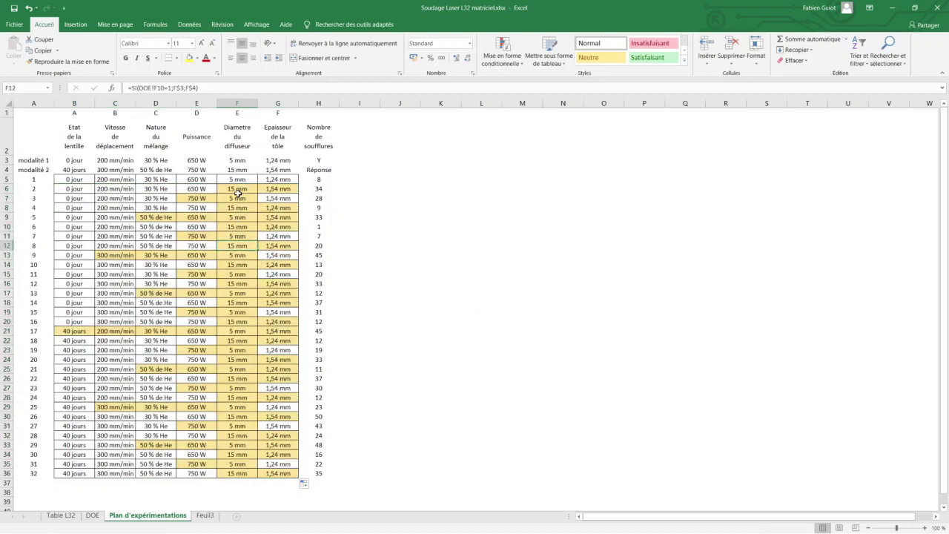
left_click(238, 103)
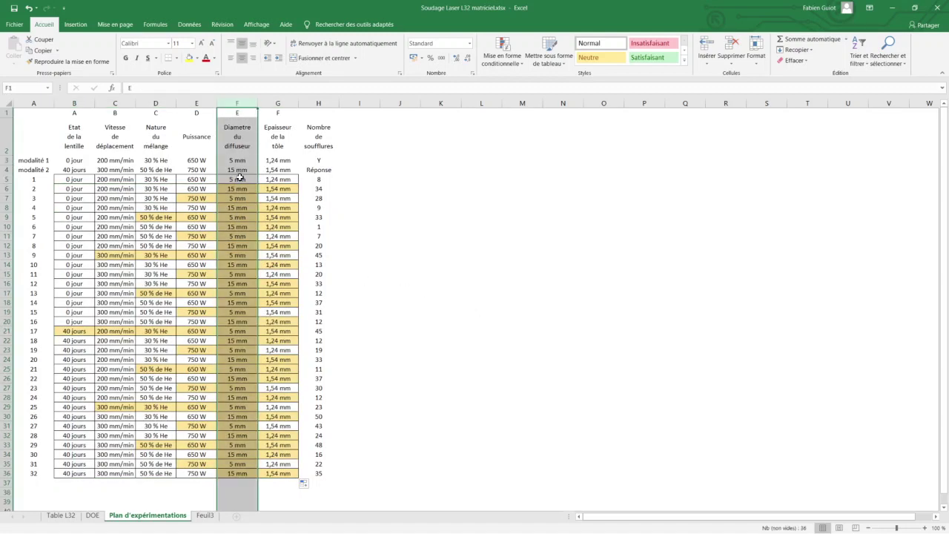
left_click(239, 178)
left_click(238, 190)
left_click_drag(240, 194, 232, 351)
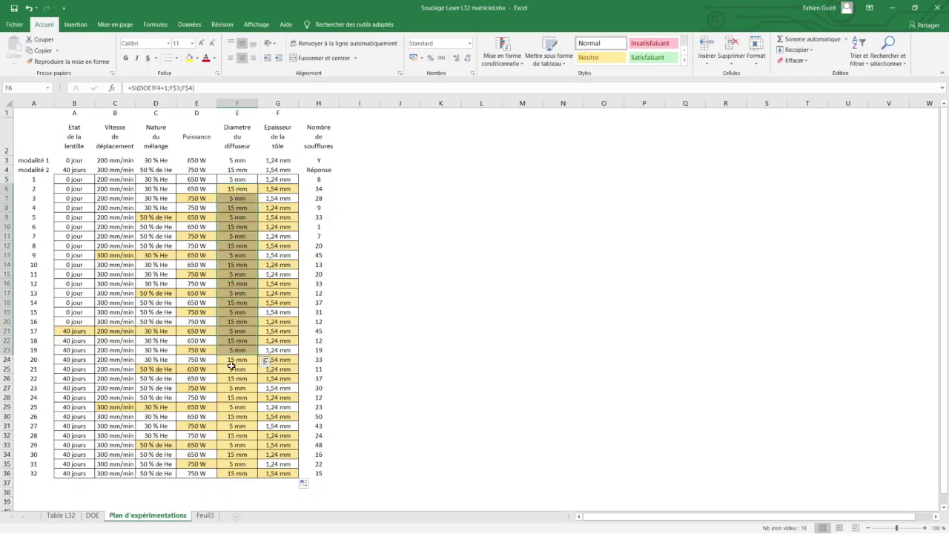
left_click(239, 226)
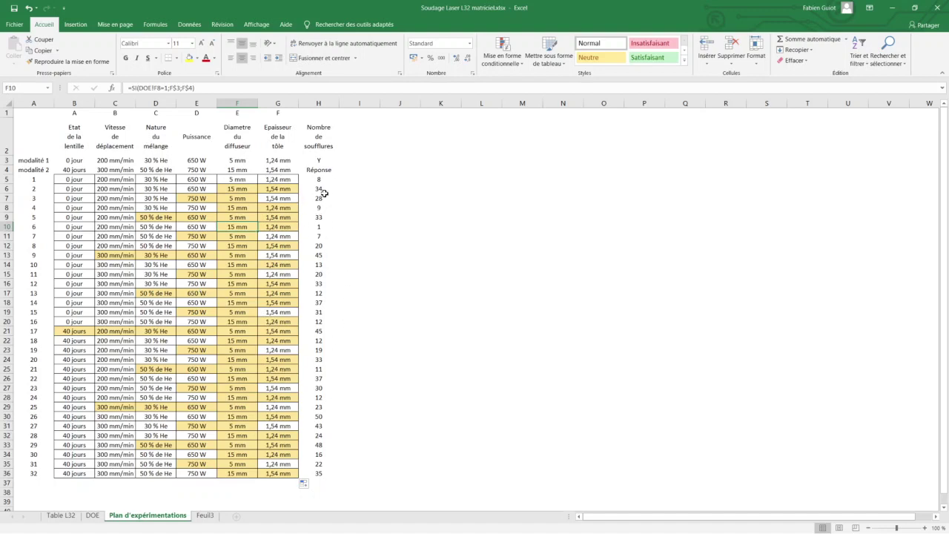
Apply all and outer borders to the response values H5:H36
left_click_drag(316, 179, 318, 476)
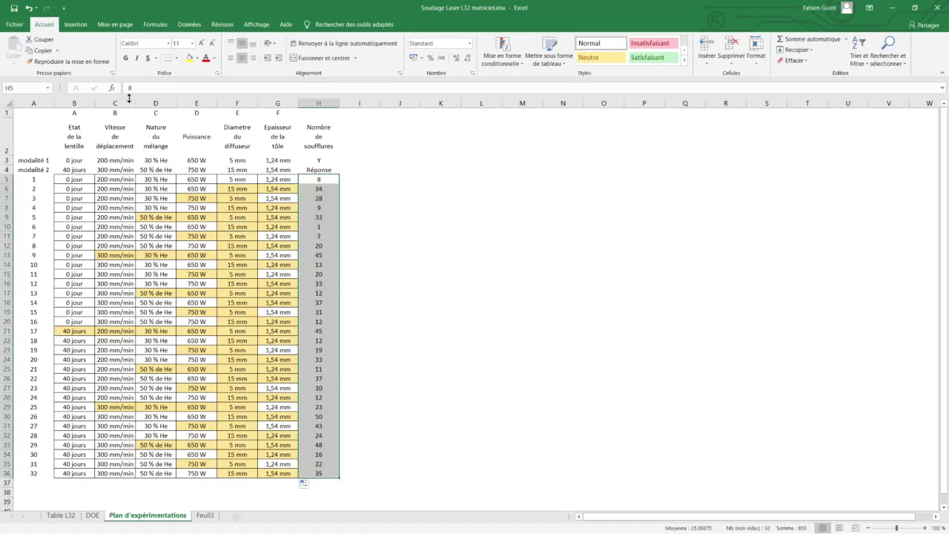
left_click(177, 58)
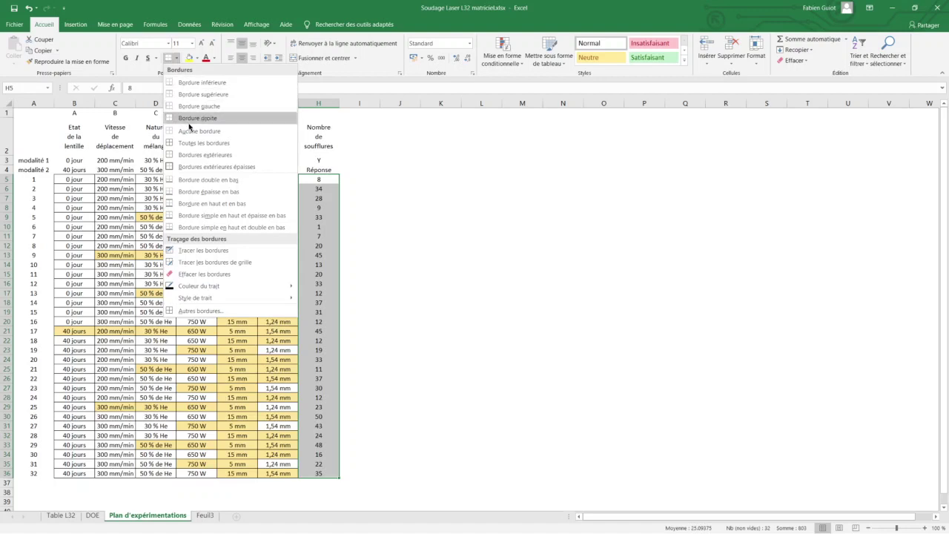
left_click(209, 167)
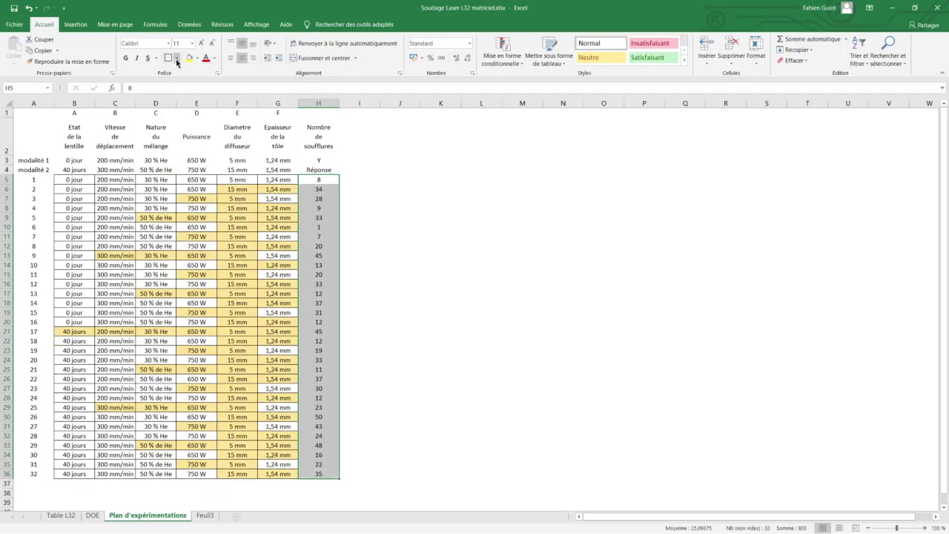
left_click(177, 62)
left_click(195, 146)
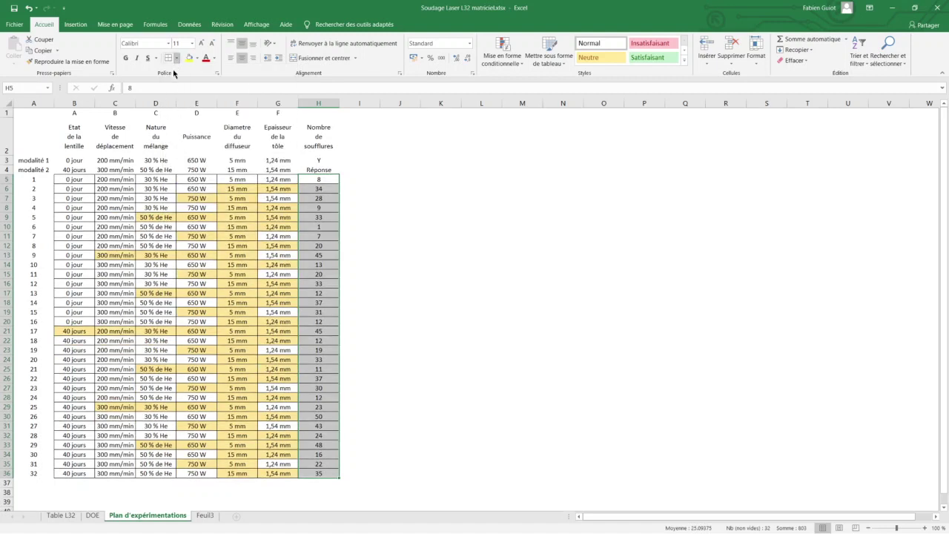
left_click(176, 59)
left_click(204, 166)
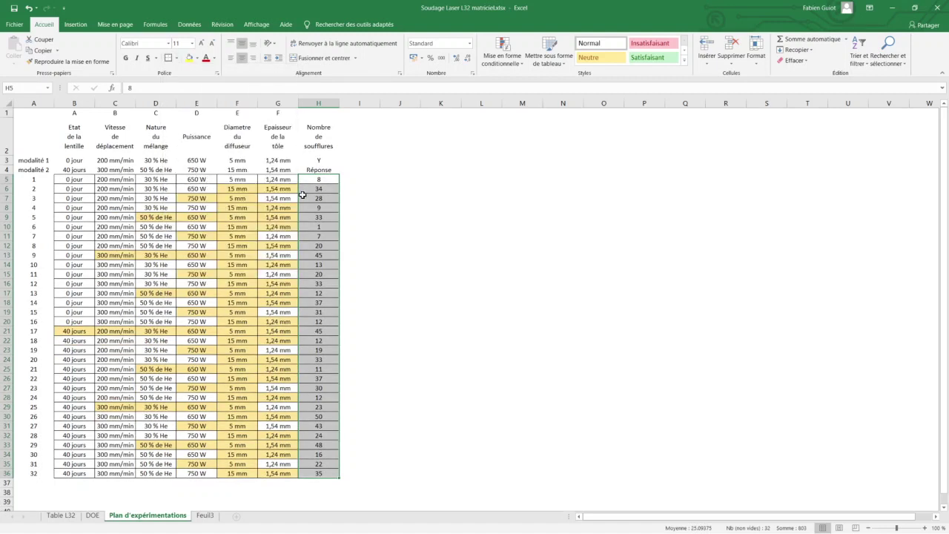
left_click(400, 217)
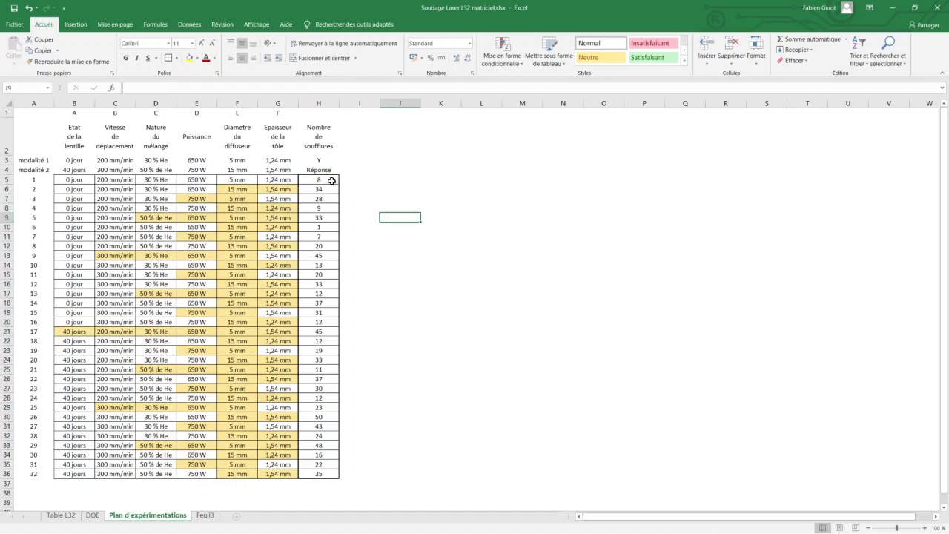
Make H5:H36 bold and switch to the empty Feuil3 sheet
left_click_drag(330, 180, 321, 468)
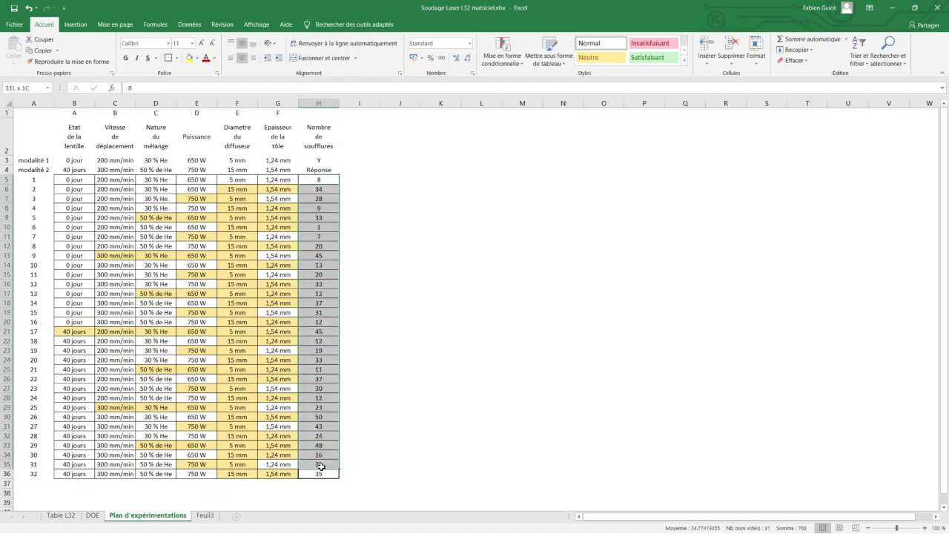
left_click(126, 59)
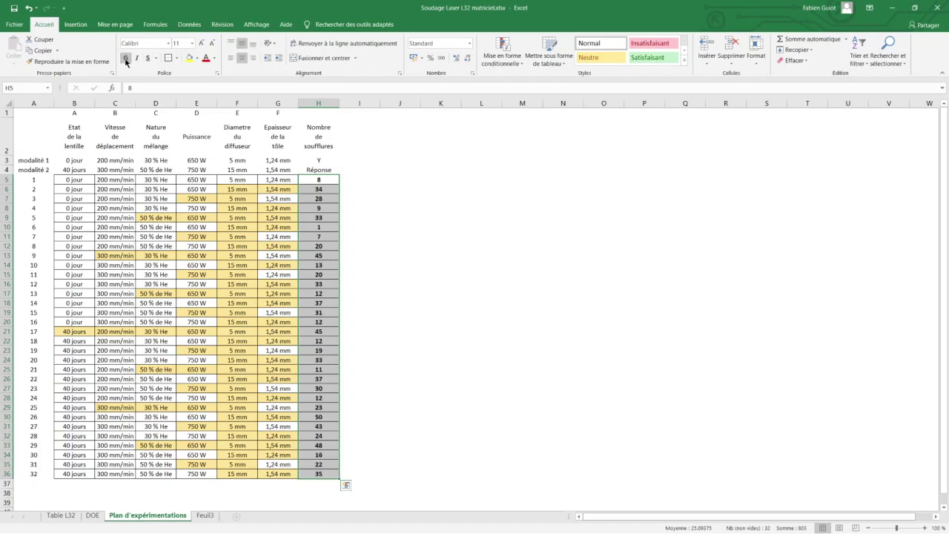
left_click(468, 267)
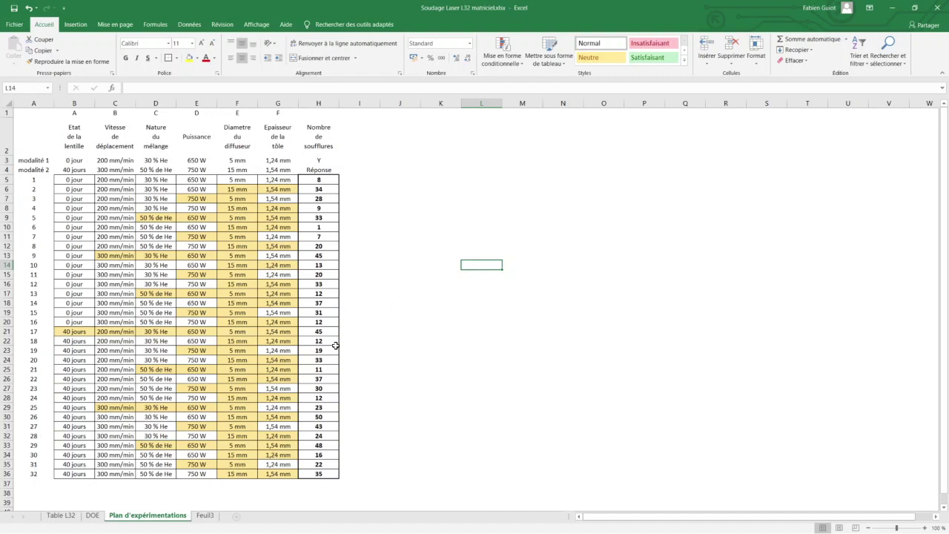
left_click(205, 515)
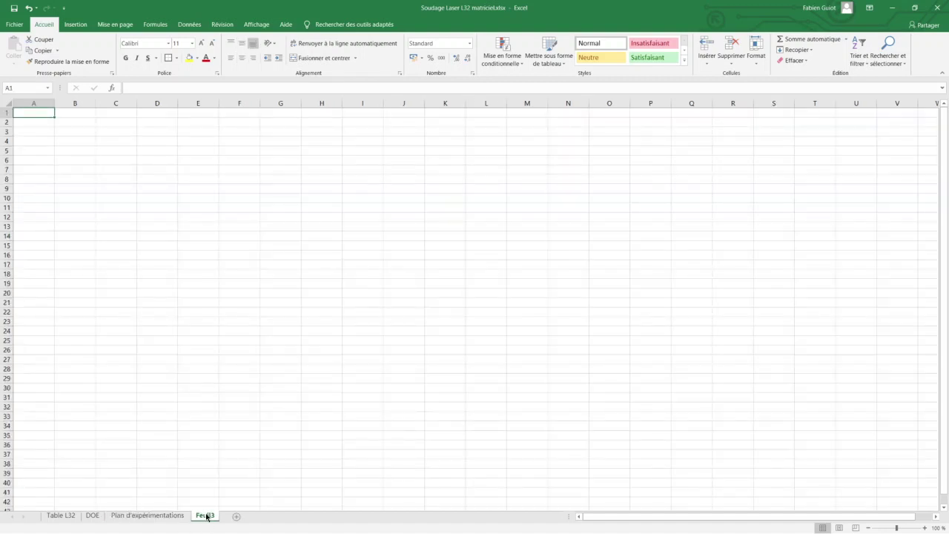
Rename the Feuil3 tab, typing 'Espace Mathématique' as the new name
right_click(207, 517)
left_click(250, 421)
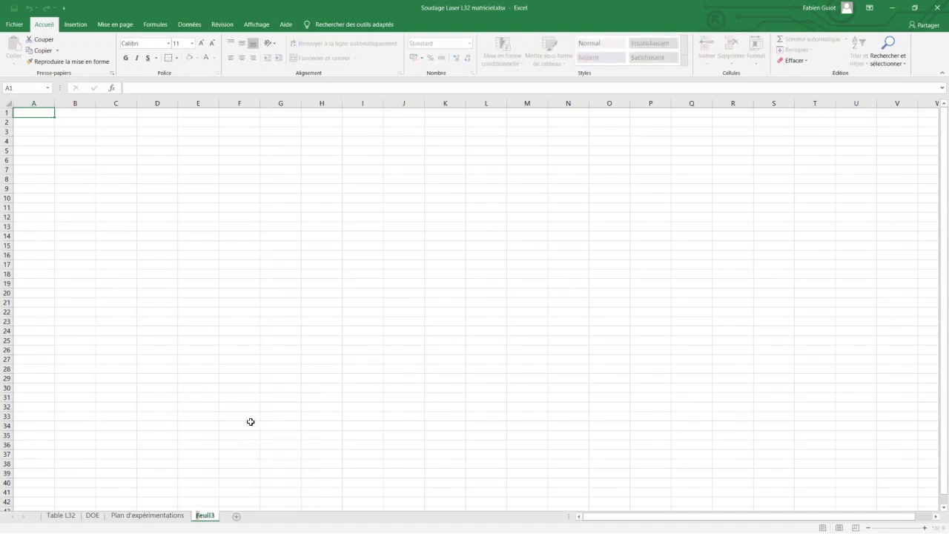
type("Espace")
type(" M")
type("athémat")
type("iques")
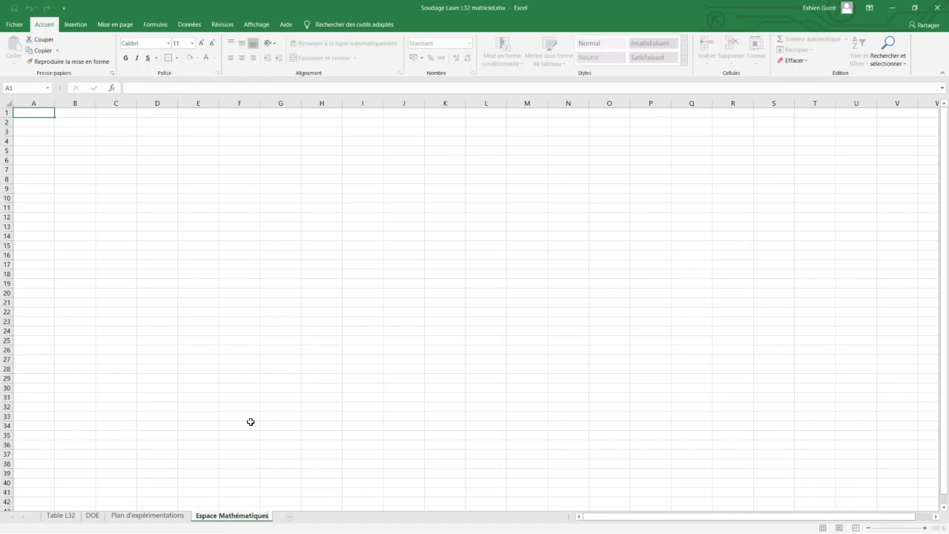
Confirm the name Espace Mathématiques, make every column narrow, and zoom to 120%
key("Return")
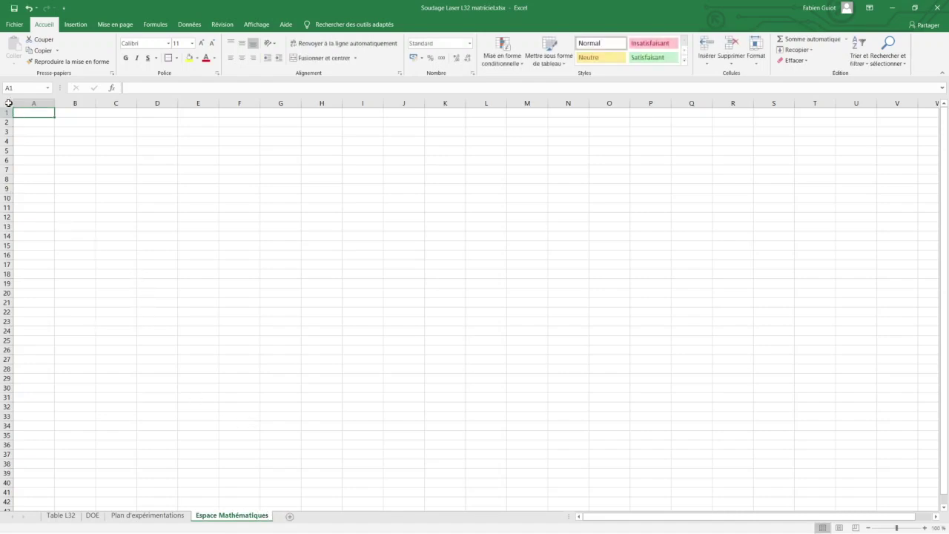
left_click(9, 103)
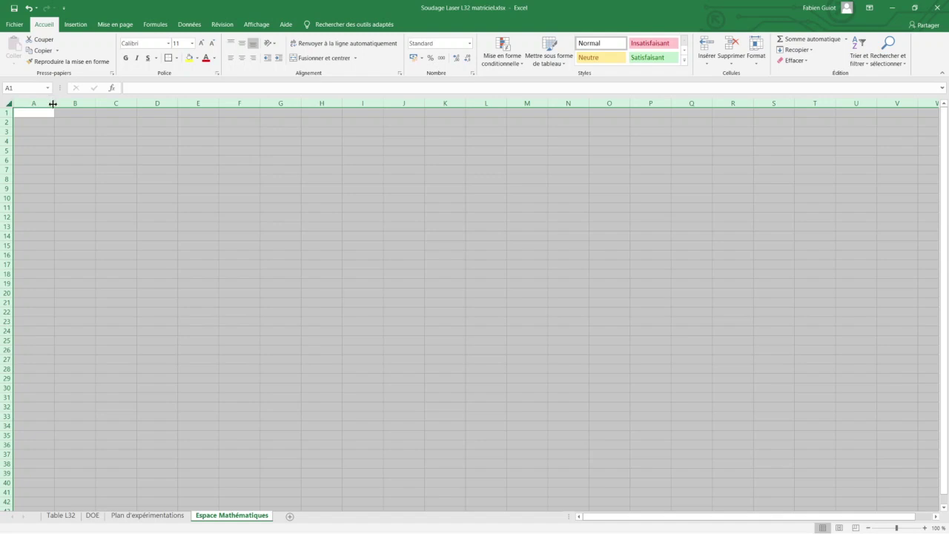
left_click_drag(55, 104, 25, 104)
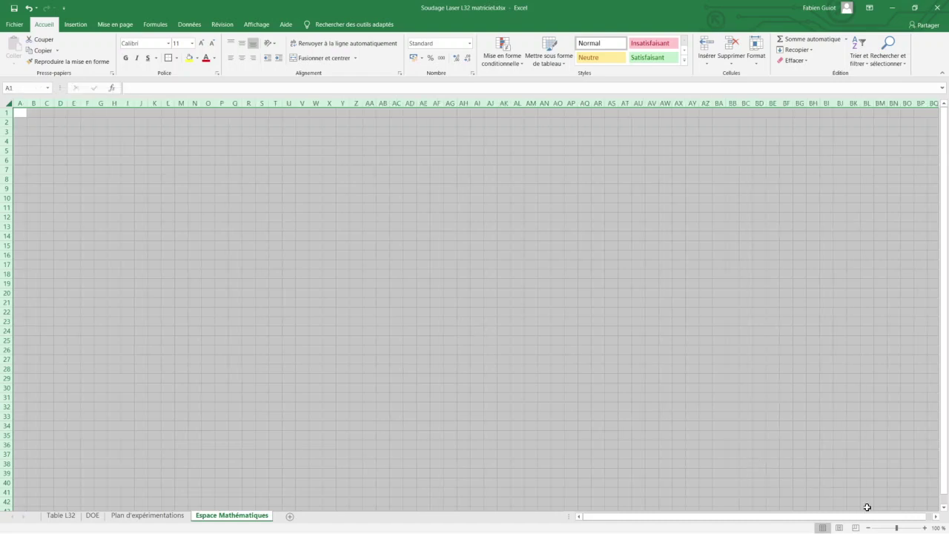
left_click(924, 528)
left_click(924, 527)
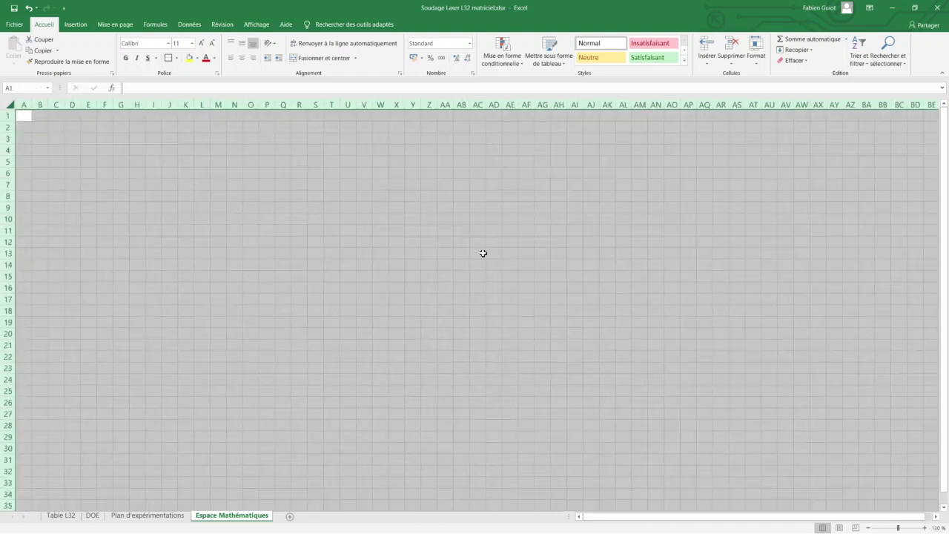
Turn off Quadrillage to hide the gridlines and select cell A1
left_click(256, 24)
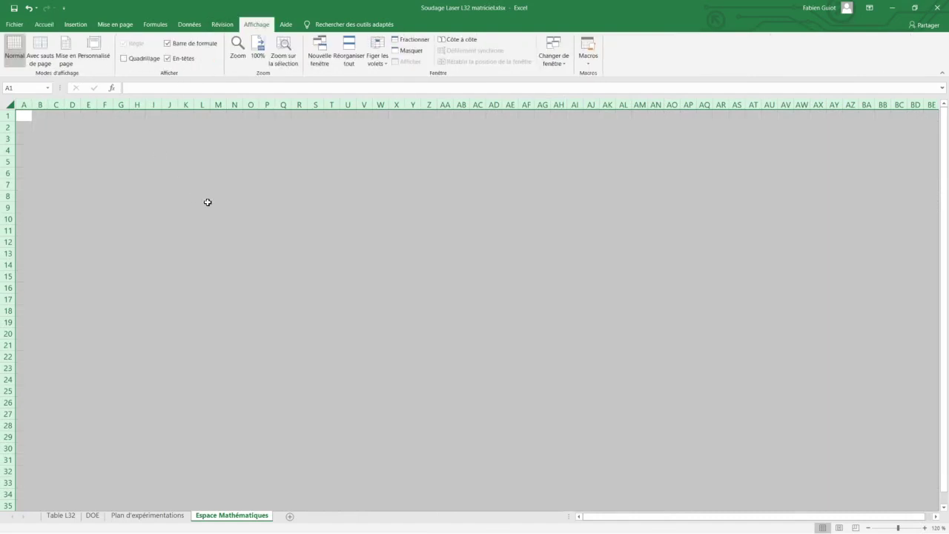
left_click(267, 206)
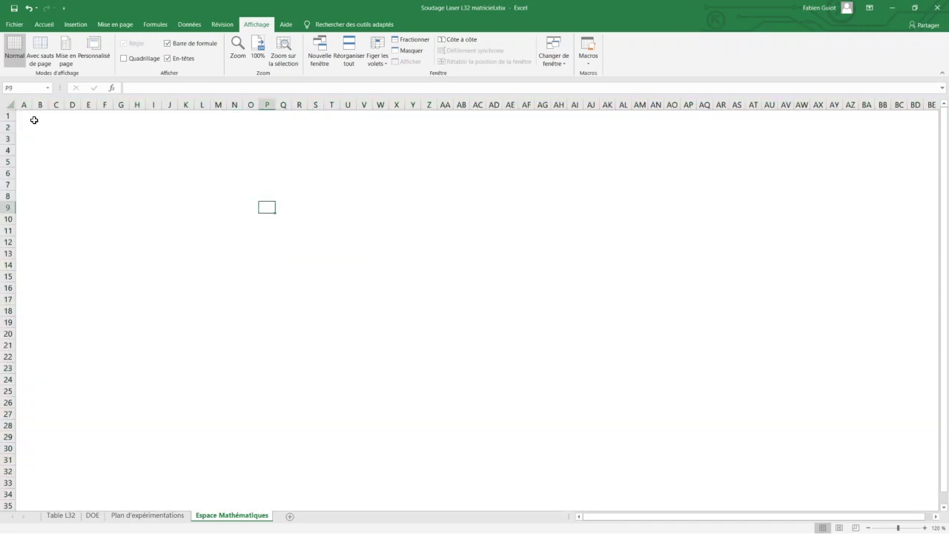
left_click(26, 116)
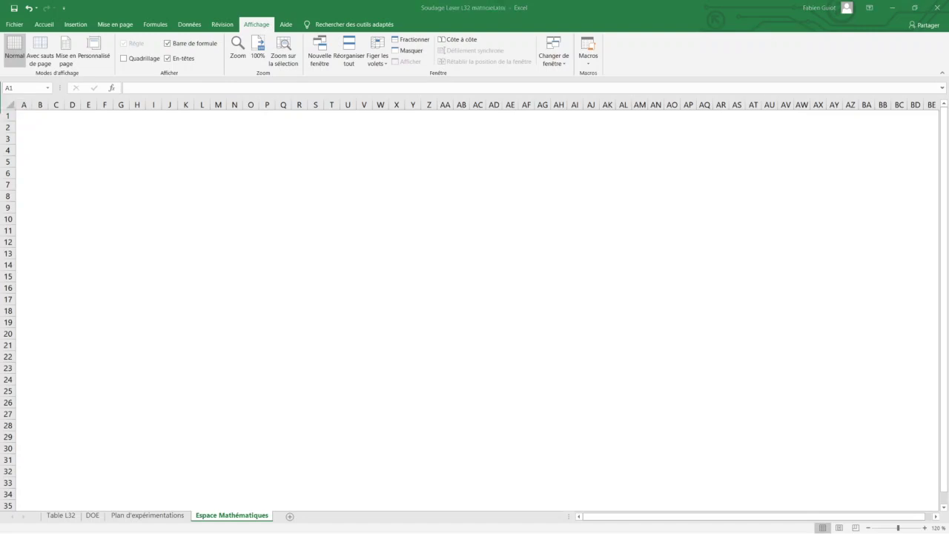
left_click(22, 118)
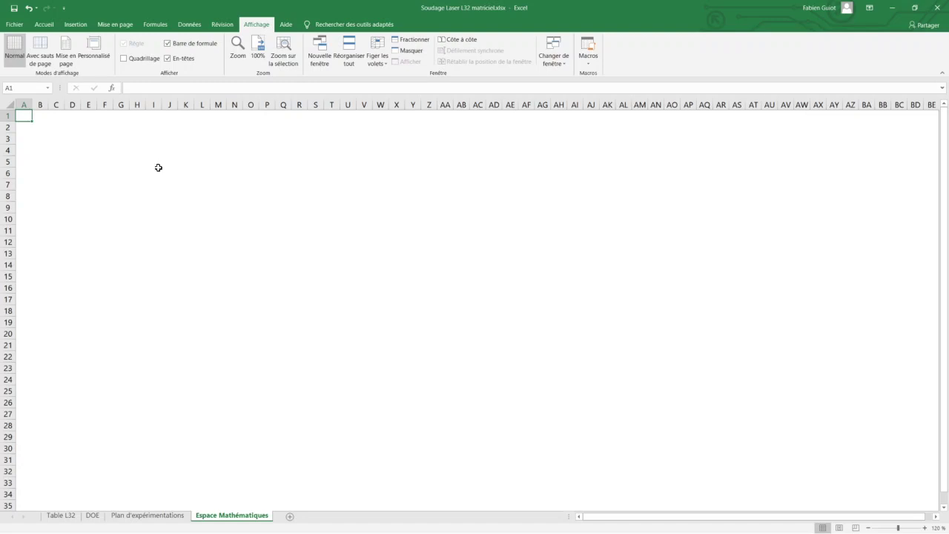
Enter the label x in A1 and centre all cells vertically and horizontally
type("x")
key("Return")
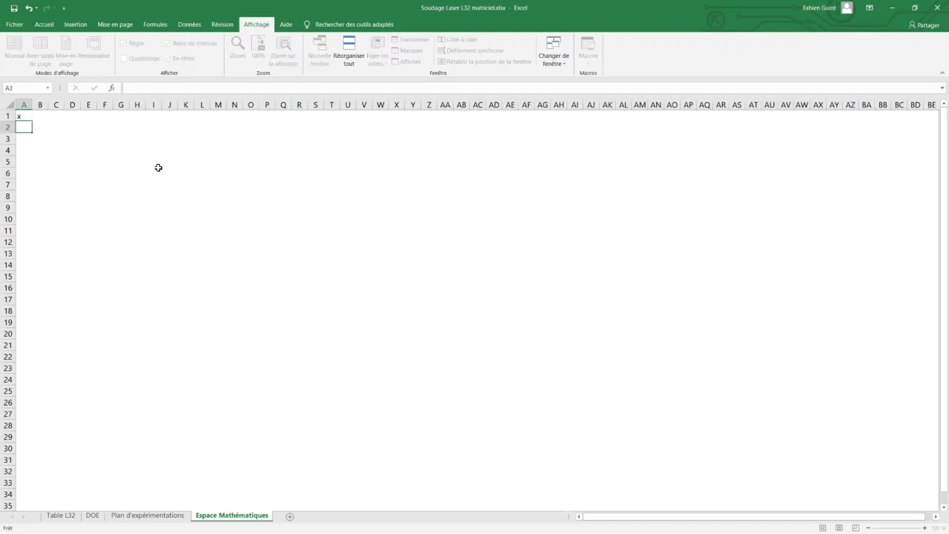
left_click(8, 105)
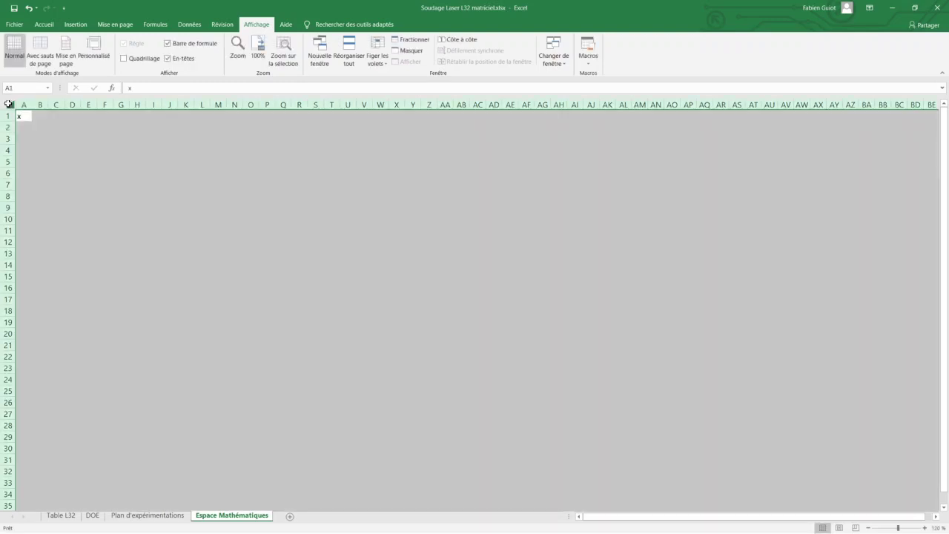
left_click(46, 25)
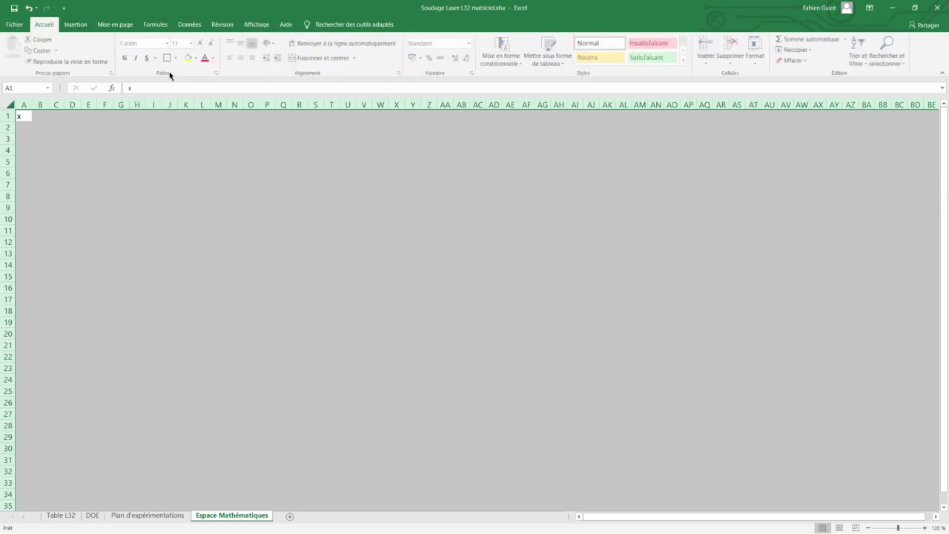
left_click(240, 44)
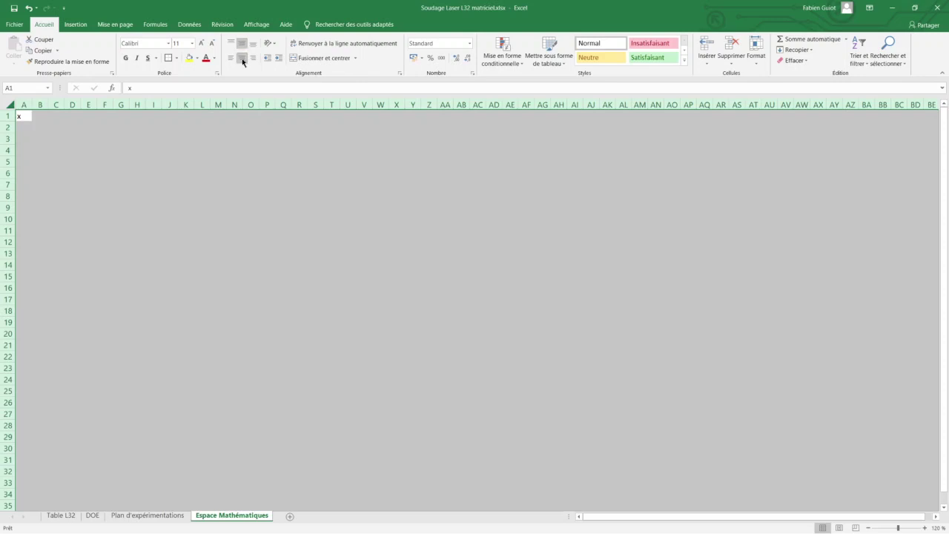
left_click(242, 57)
Fill column A from A2 with the series 1 to 32
left_click(28, 127)
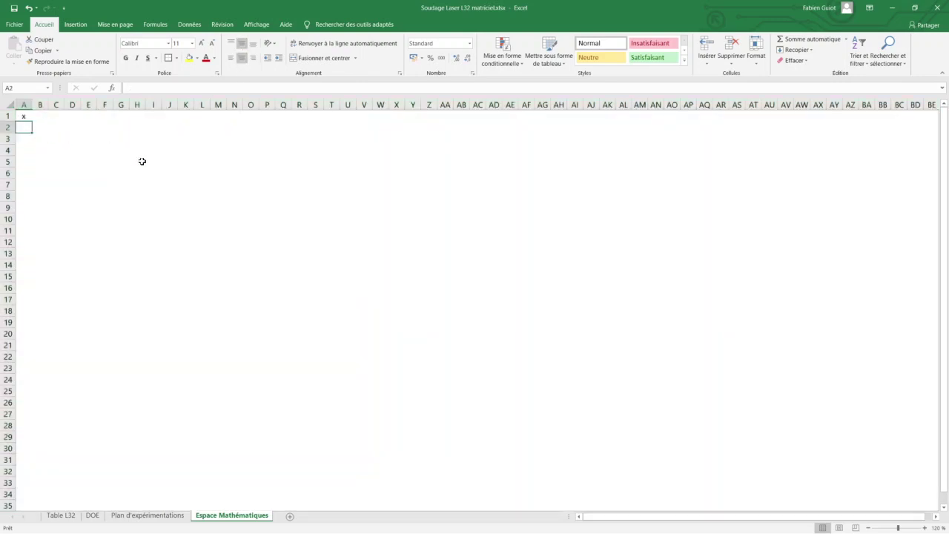
type("1")
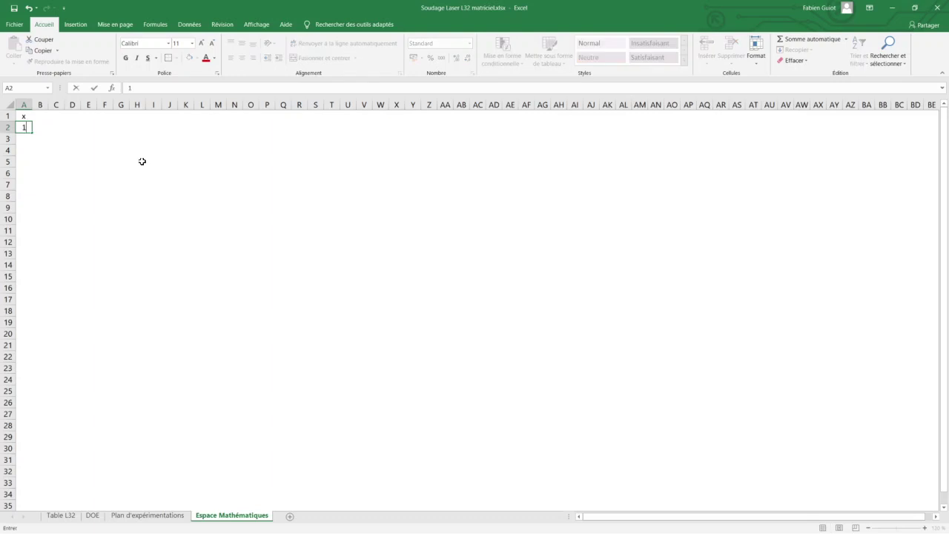
key("Return")
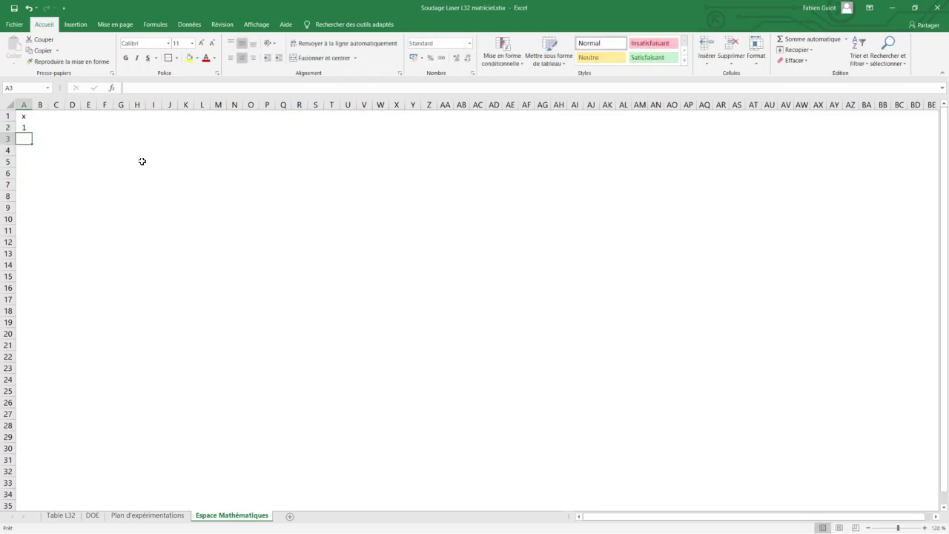
type("2")
key("Up")
key("shift+Down")
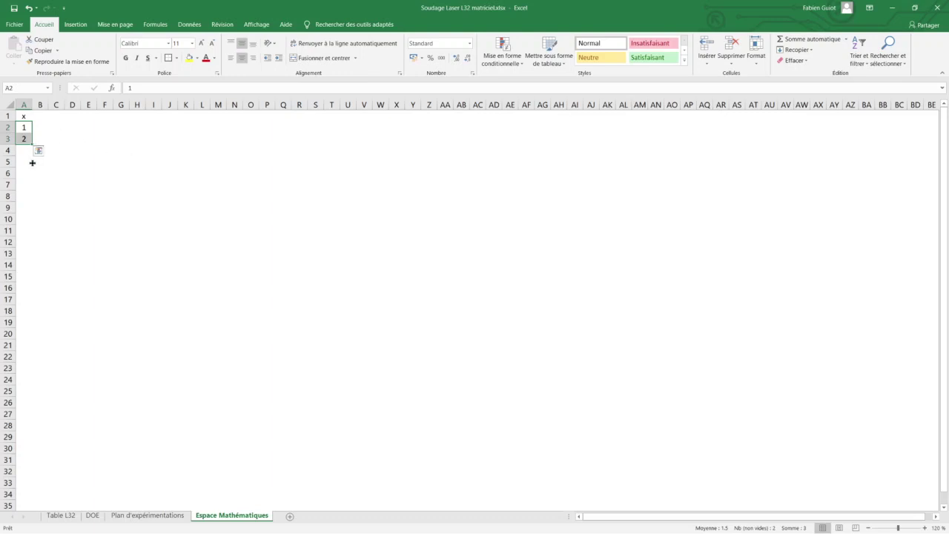
left_click_drag(31, 163, 29, 472)
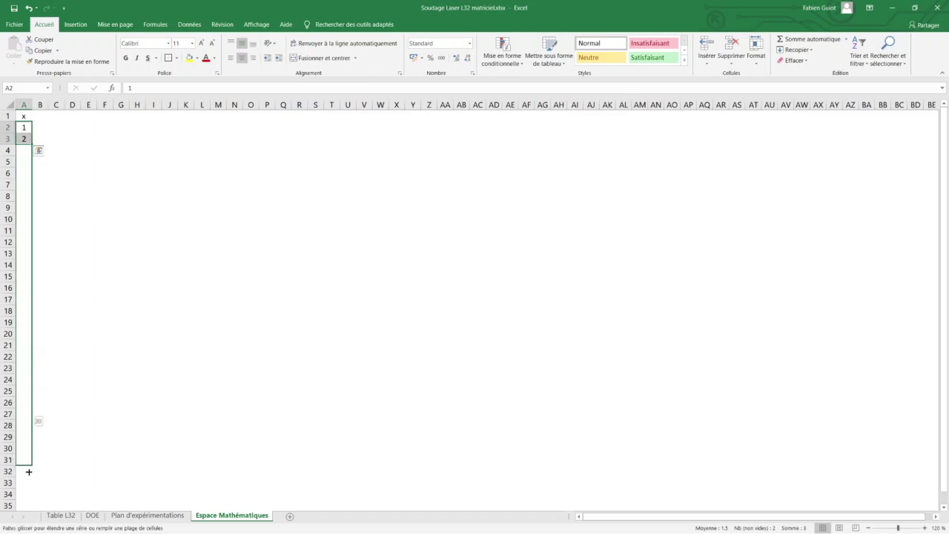
left_click_drag(29, 472, 29, 483)
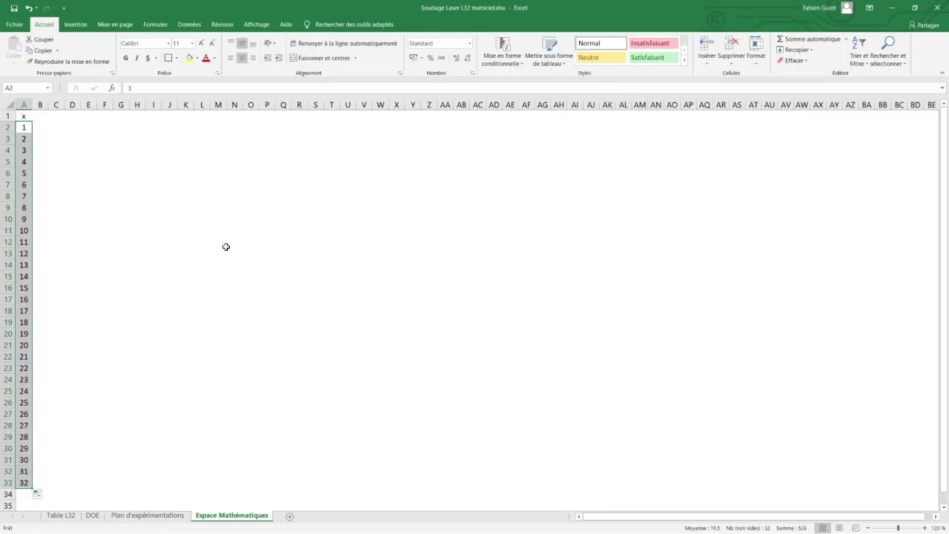
Copy 1–22 from column A and paste them transposed across row 1 from B1
left_click(26, 127)
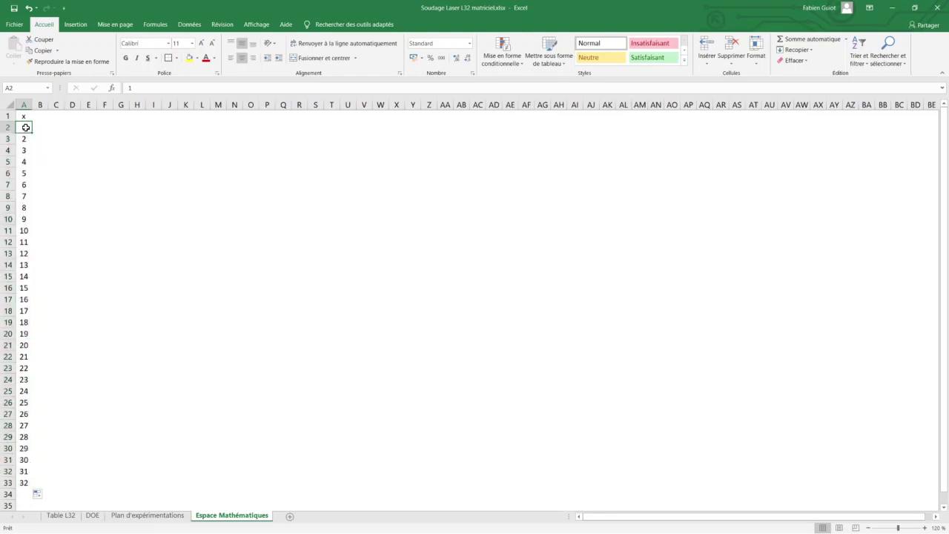
left_click_drag(26, 128, 26, 368)
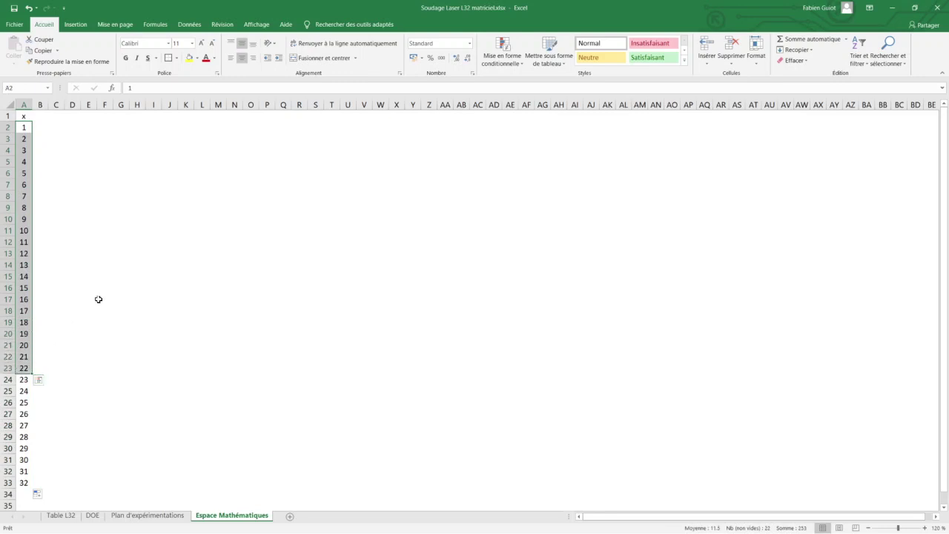
key("ctrl+c")
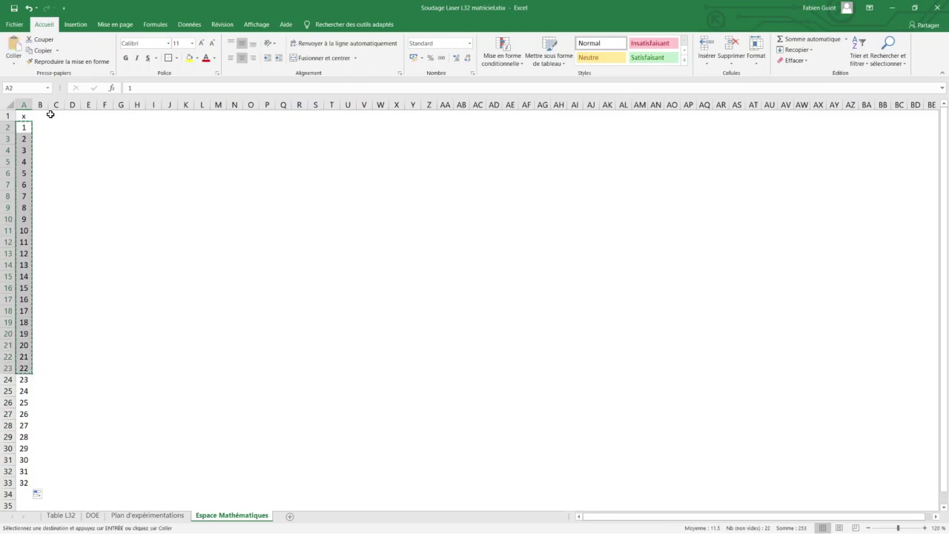
left_click(43, 117)
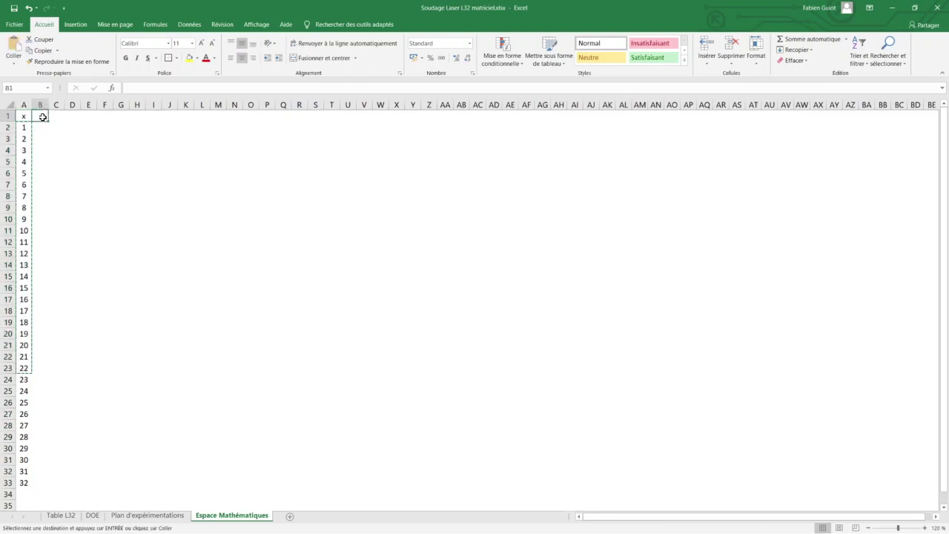
right_click(43, 117)
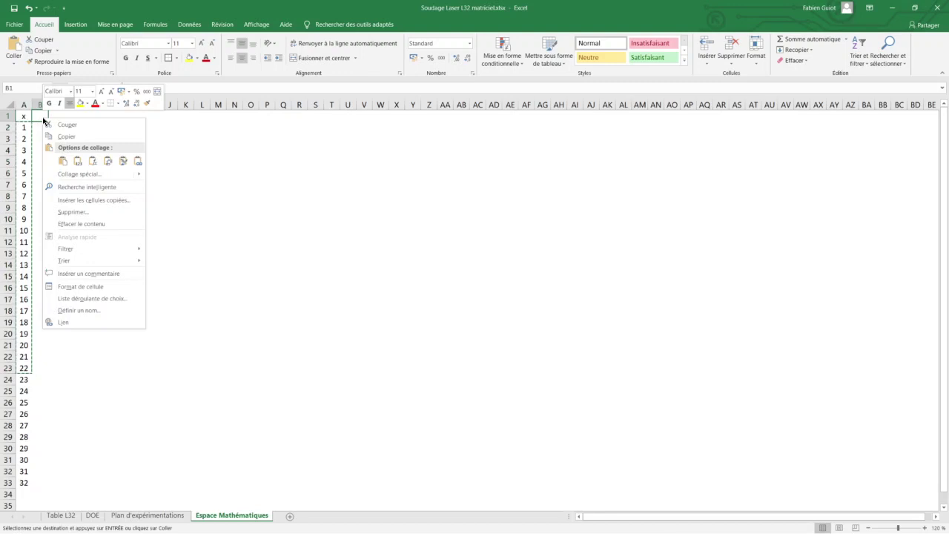
left_click(108, 161)
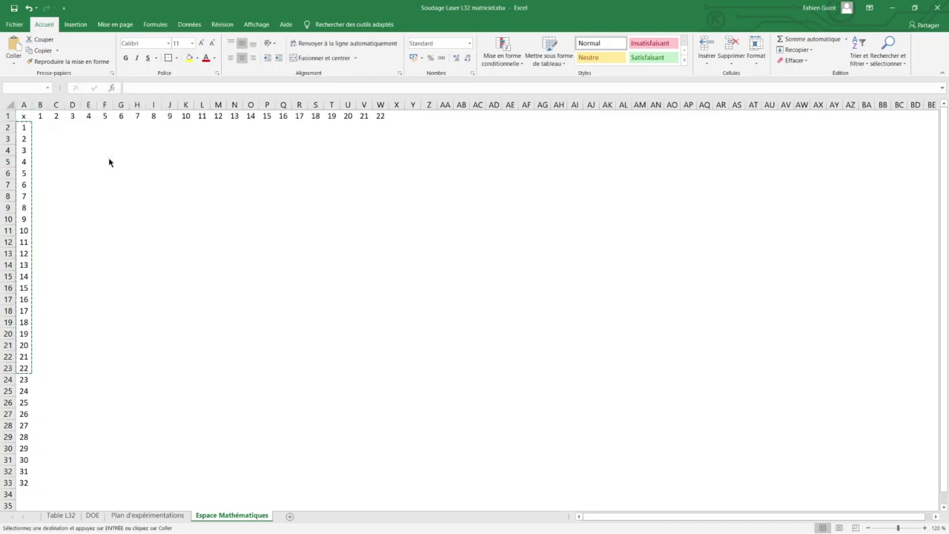
left_click(68, 131)
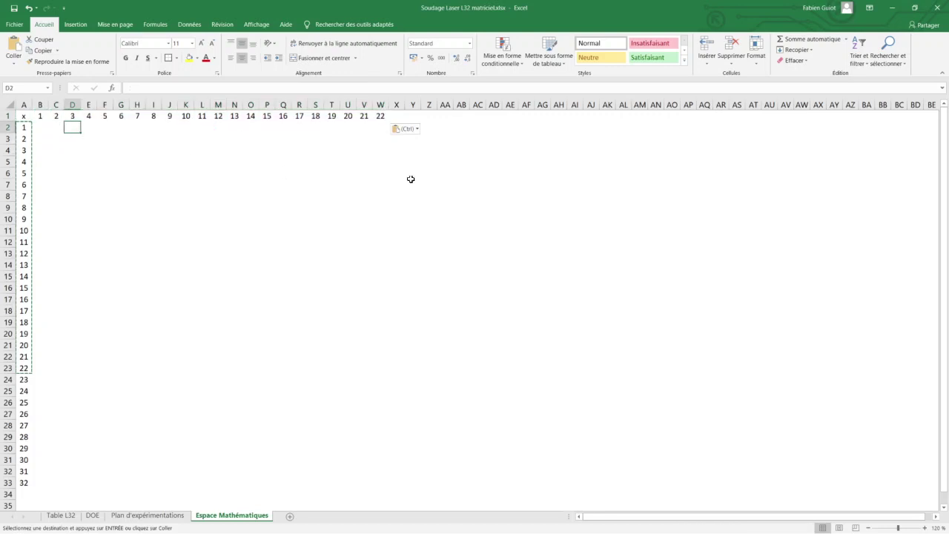
Apply Toutes les bordures to the matrix range B2:W33
mouse_move(42, 127)
left_mouse_down()
mouse_move(367, 369)
mouse_move(379, 480)
left_mouse_up()
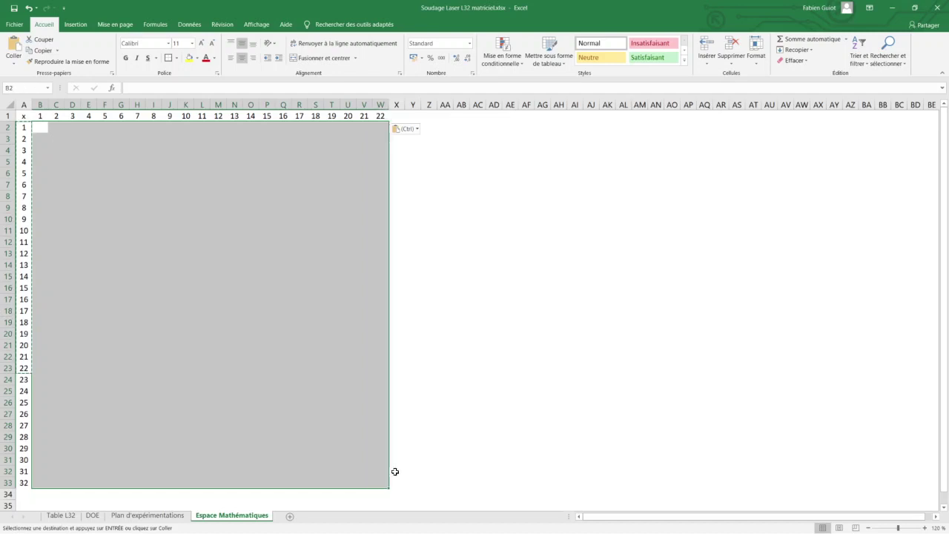
left_click(176, 60)
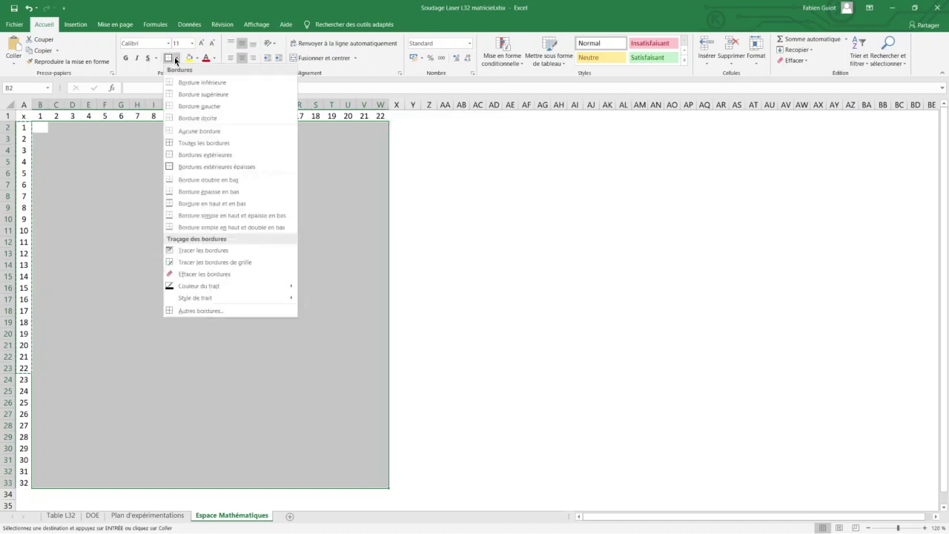
left_click(212, 144)
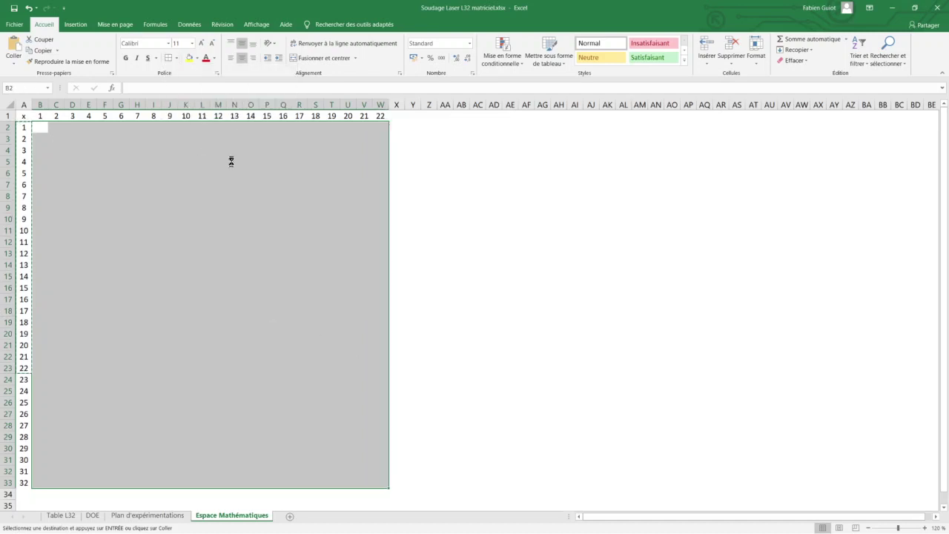
left_click(495, 264)
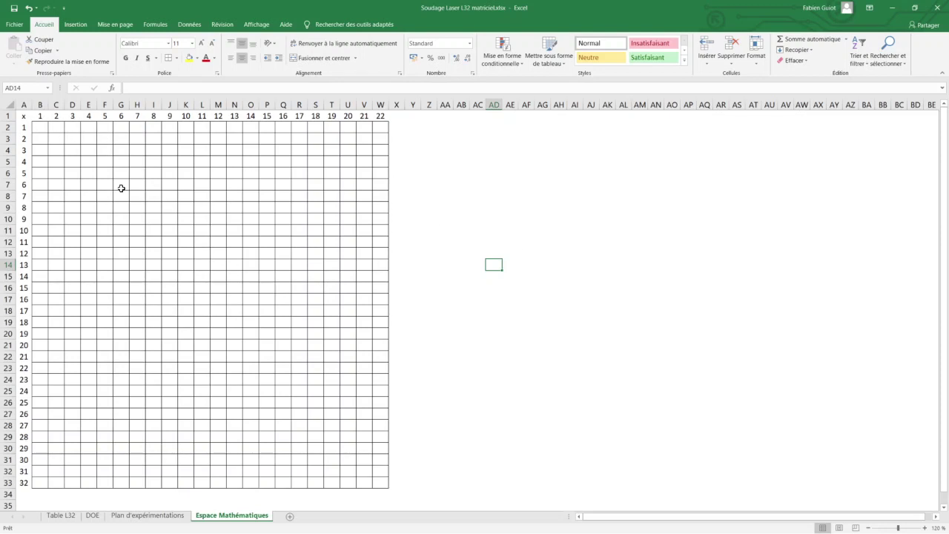
Name B2:W33 as 'x' and bring the soudage laser 6 fact L32 workbook alongside
left_click(41, 128)
left_click_drag(53, 141, 341, 447)
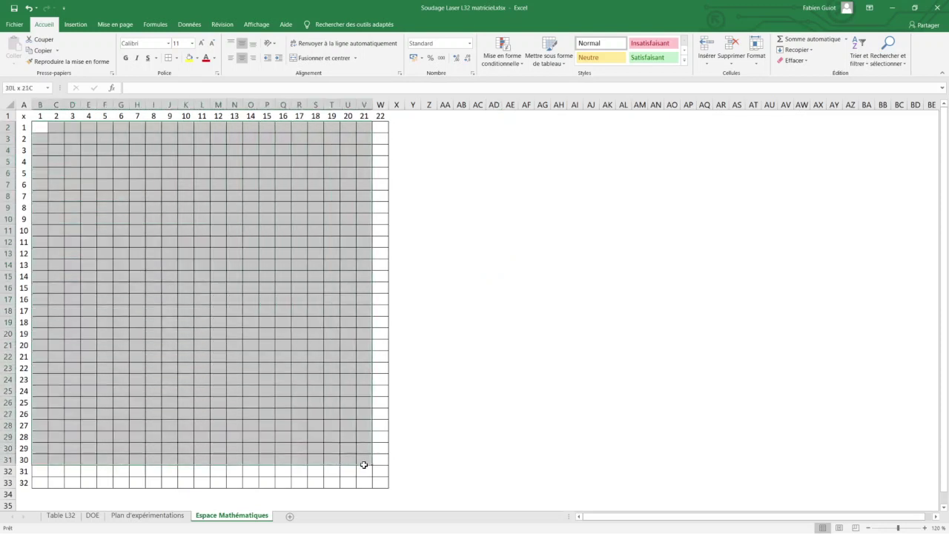
left_click_drag(341, 447, 376, 481)
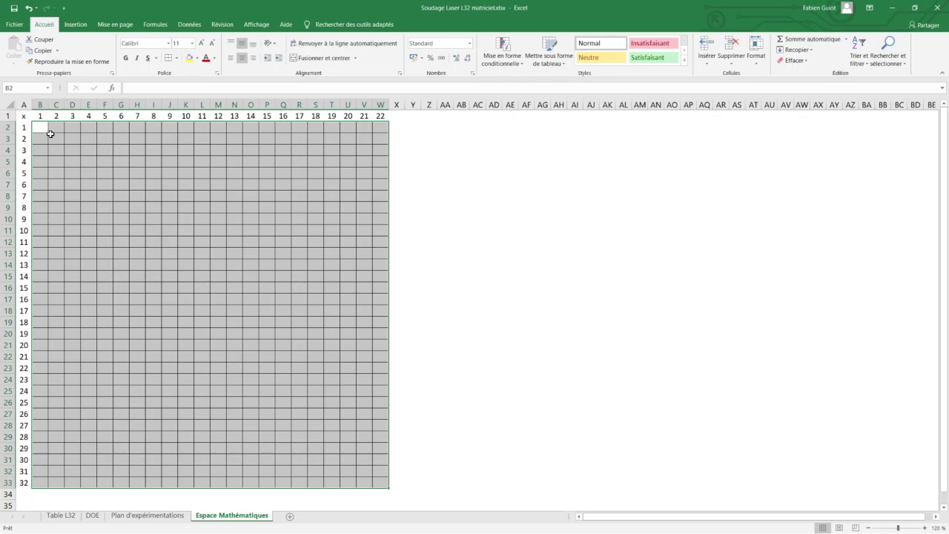
left_click(16, 87)
type("x")
key("Return")
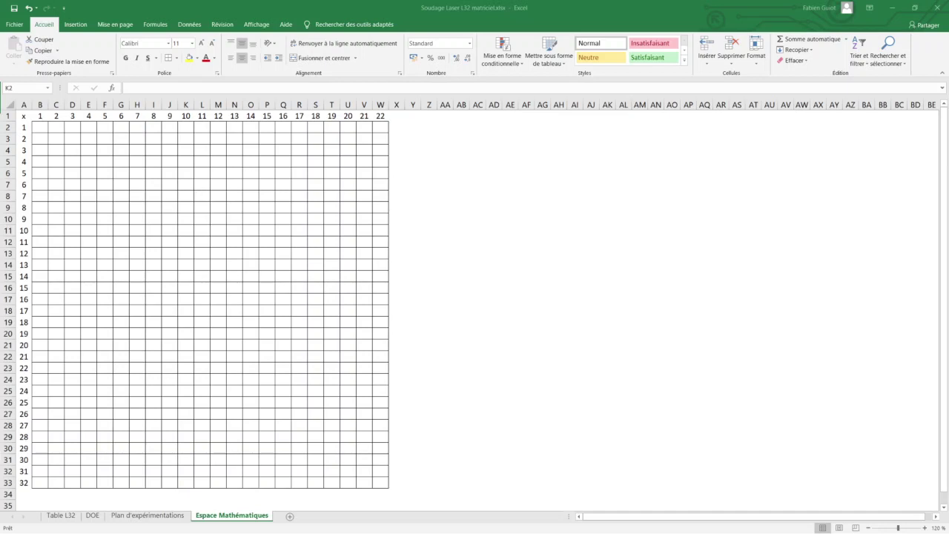
left_click_drag(0, 138, 456, 129)
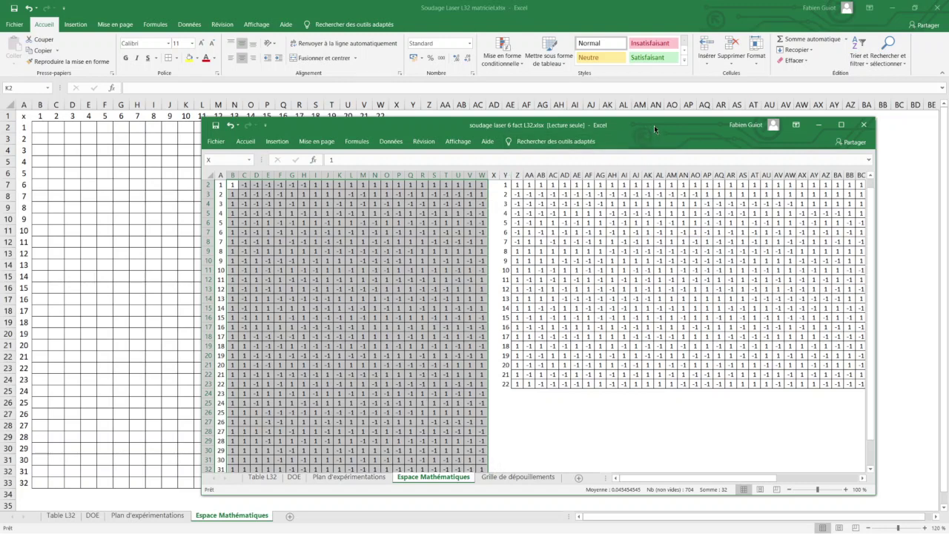
Move the reference workbook off-screen and switch to OBS Studio
mouse_move(654, 126)
left_mouse_down()
mouse_move(86, 196)
mouse_move(0, 196)
left_mouse_up()
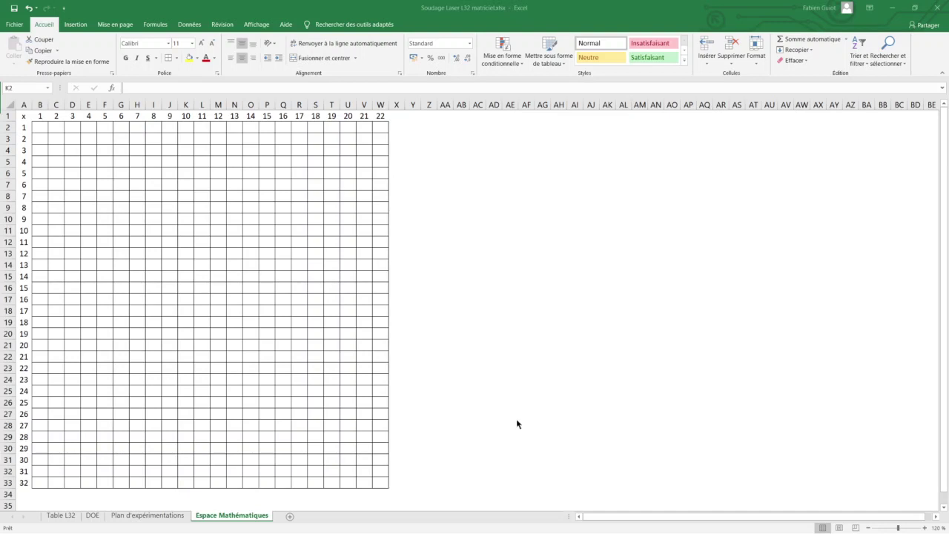
key("alt+Tab")
key("alt+Tab")
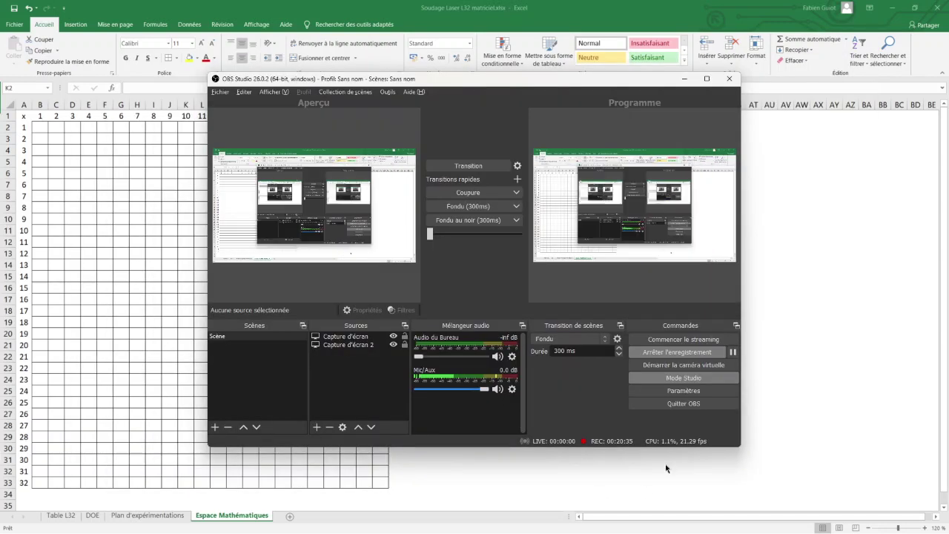
Pause the OBS recording, return to Excel, and enter x in the Name Box
left_click(733, 351)
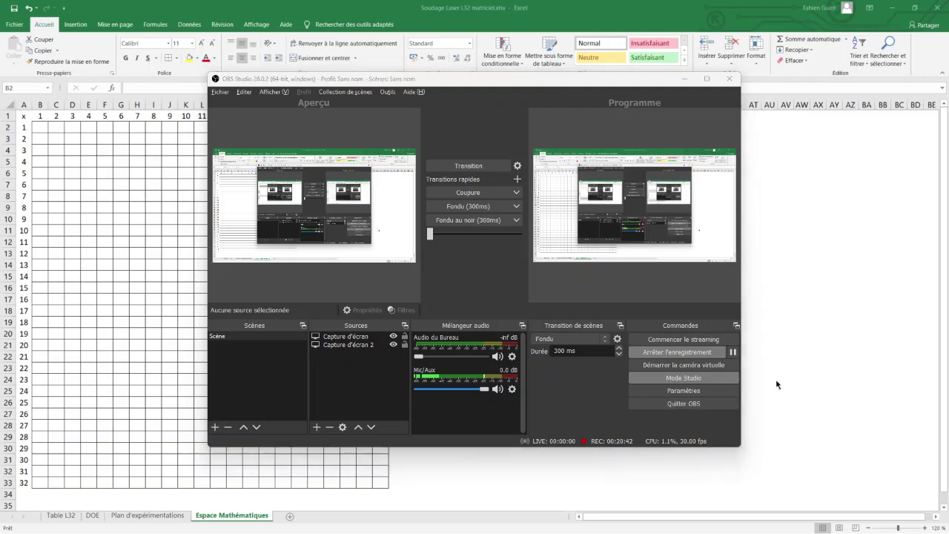
key("alt+Tab")
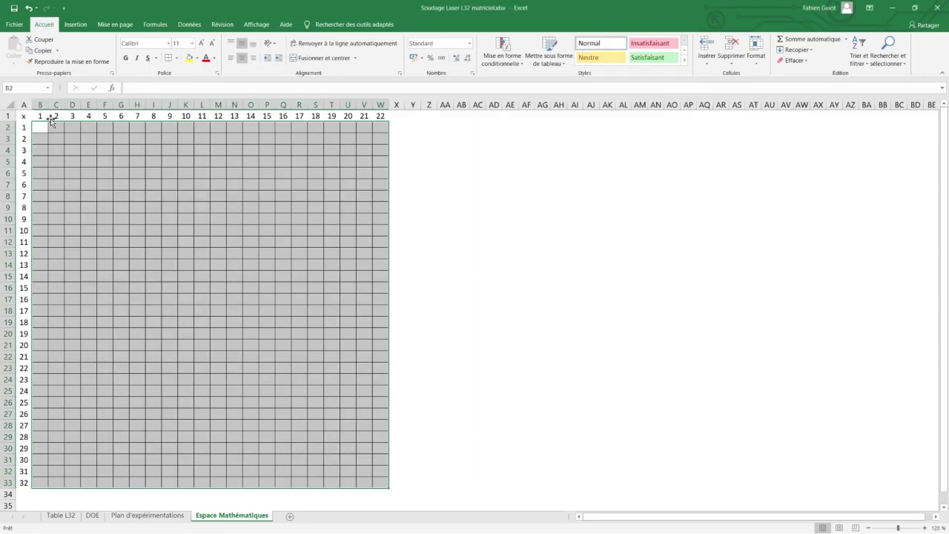
left_click(20, 87)
type("x")
key("Escape")
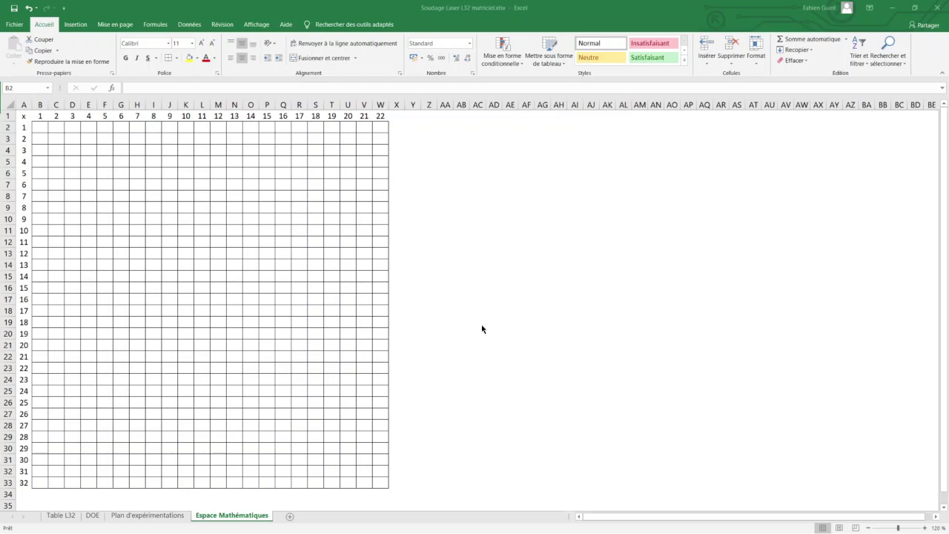
Select the whole grid A1:W33, headers included, and name it x in the Name Box
key("ctrl+shift+End")
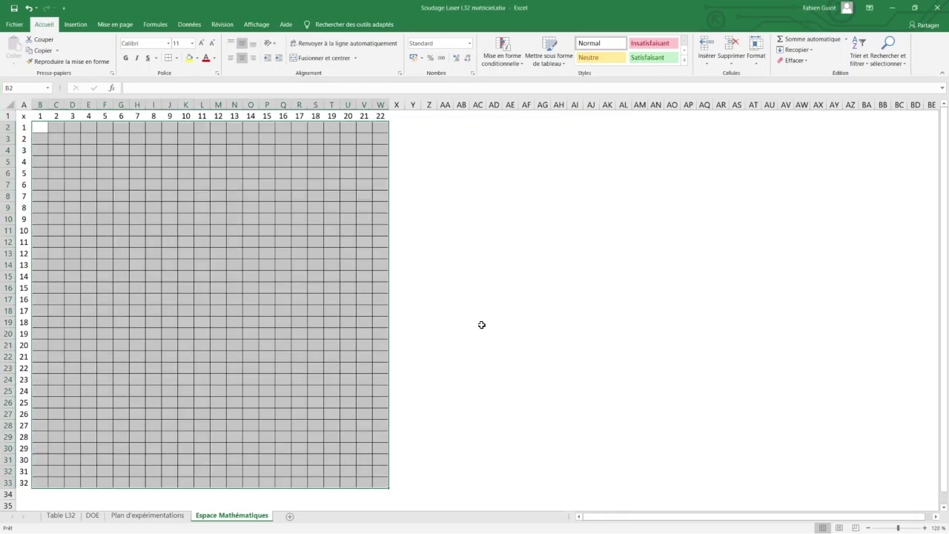
key("alt+Tab")
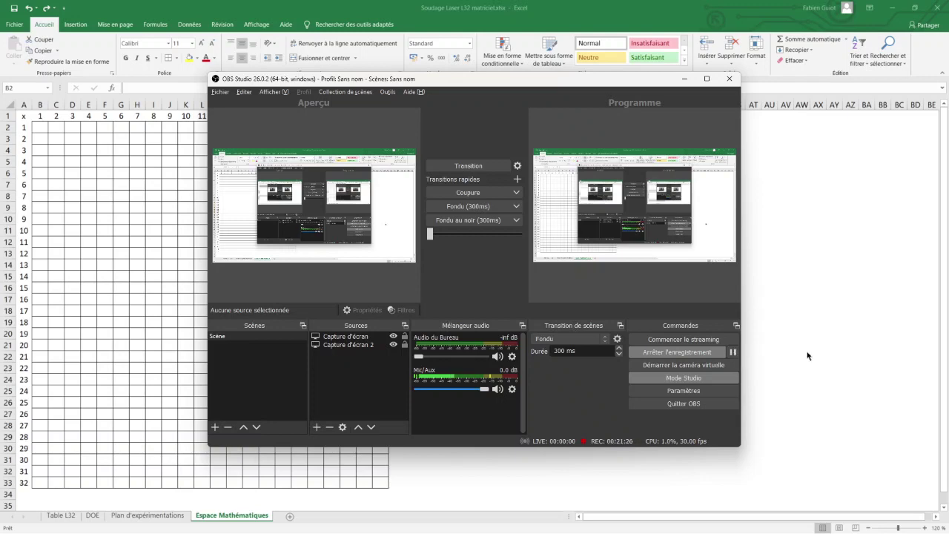
key("alt+Tab")
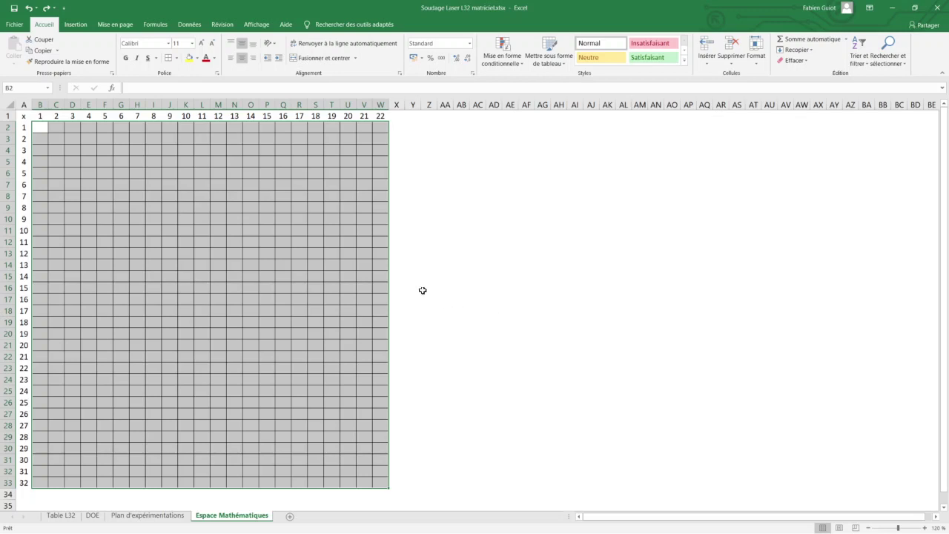
left_click(220, 215)
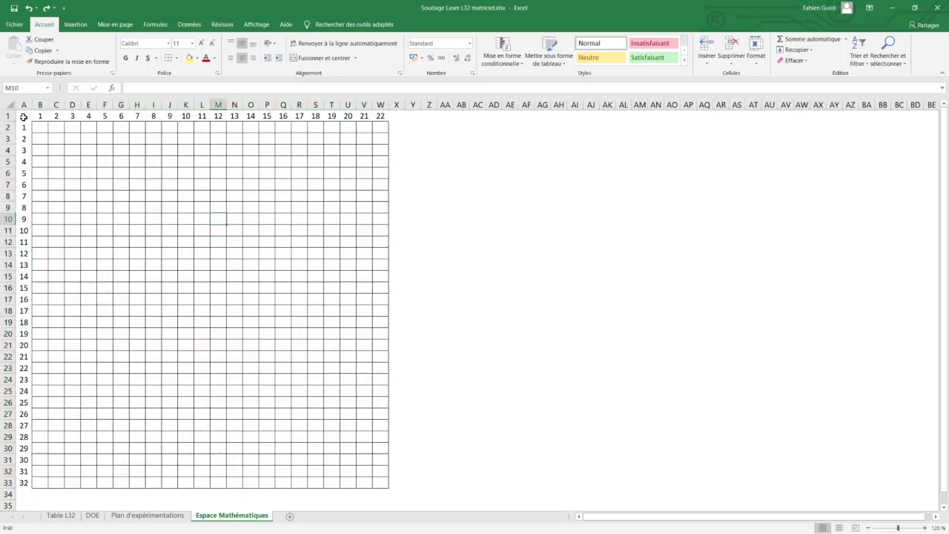
mouse_move(24, 116)
left_mouse_down()
mouse_move(333, 328)
mouse_move(382, 481)
left_mouse_up()
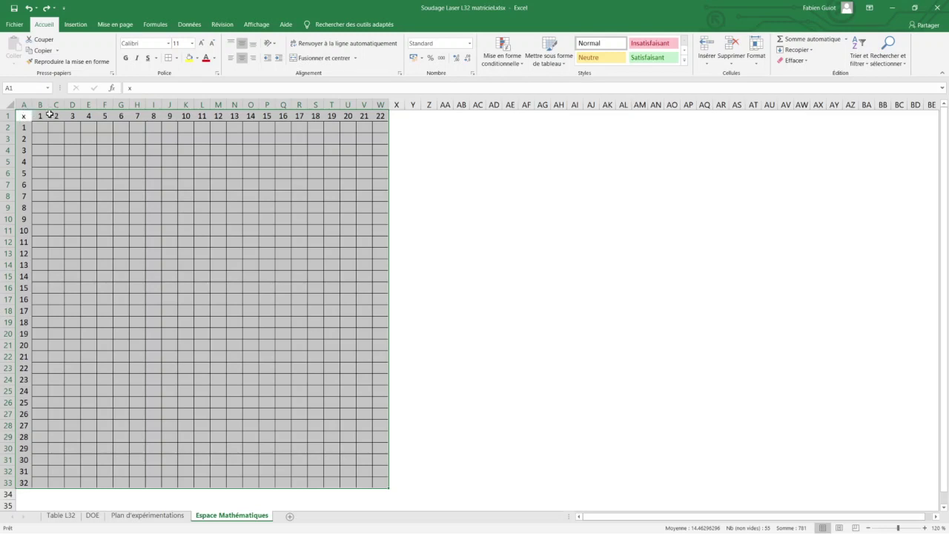
left_click(36, 128)
mouse_move(36, 128)
left_mouse_down()
mouse_move(359, 439)
mouse_move(378, 483)
left_mouse_up()
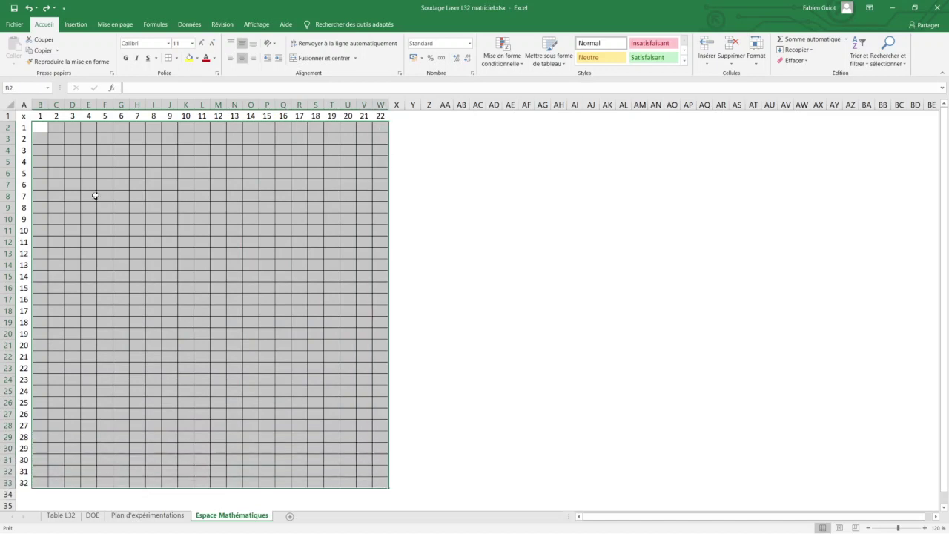
left_click_drag(21, 116, 383, 482)
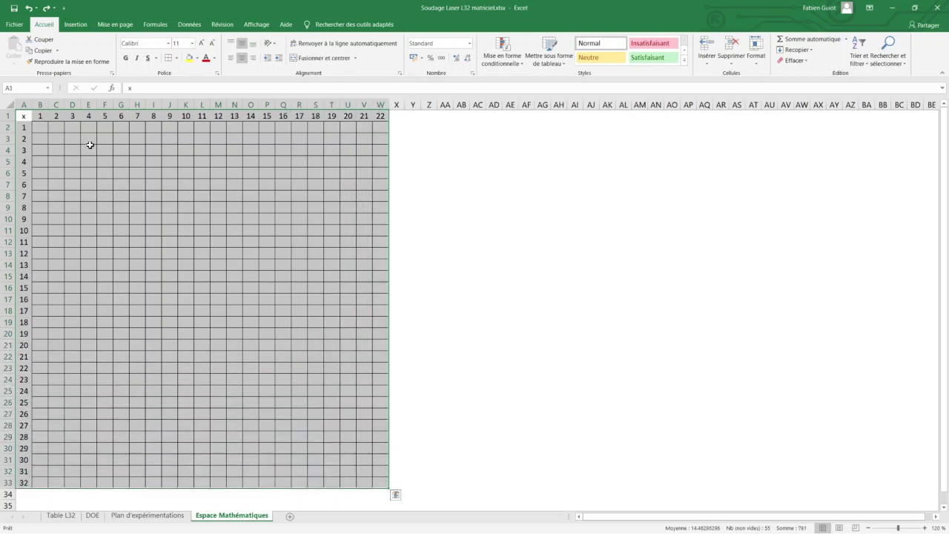
left_click(25, 87)
type("x")
key("Escape")
left_click(869, 529)
left_click(869, 529)
left_click(869, 529)
left_click(869, 529)
left_click(869, 529)
left_click(869, 529)
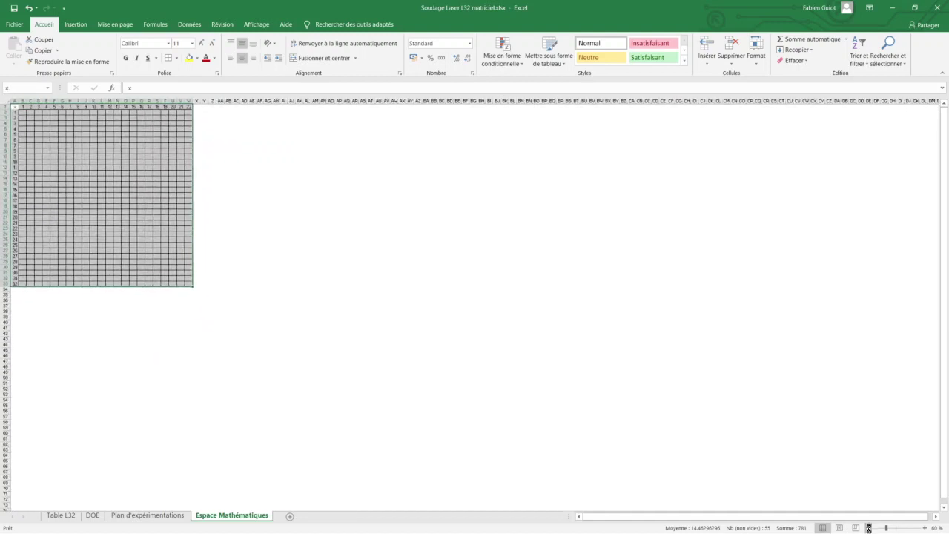
left_click(869, 528)
left_click(869, 528)
left_click(870, 528)
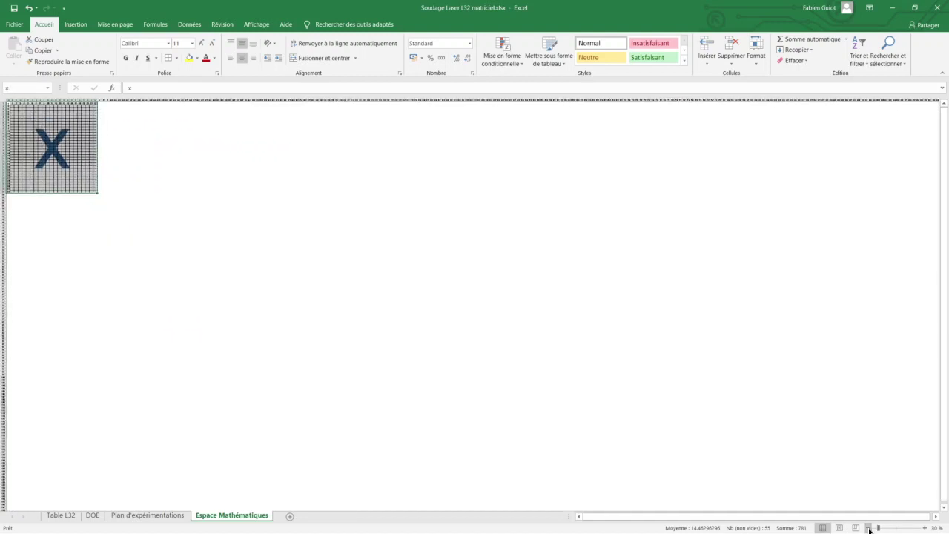
left_click(615, 337)
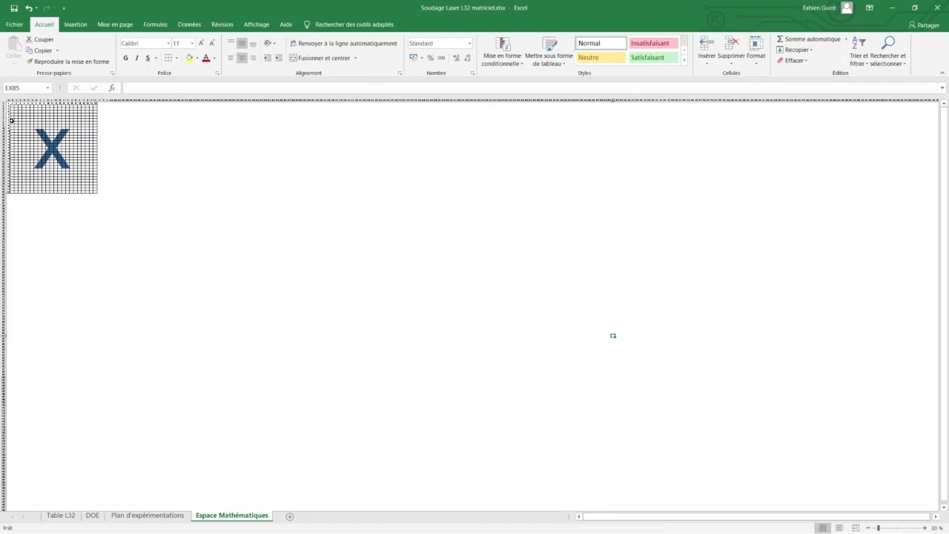
left_click(28, 88)
type("x")
key("Return")
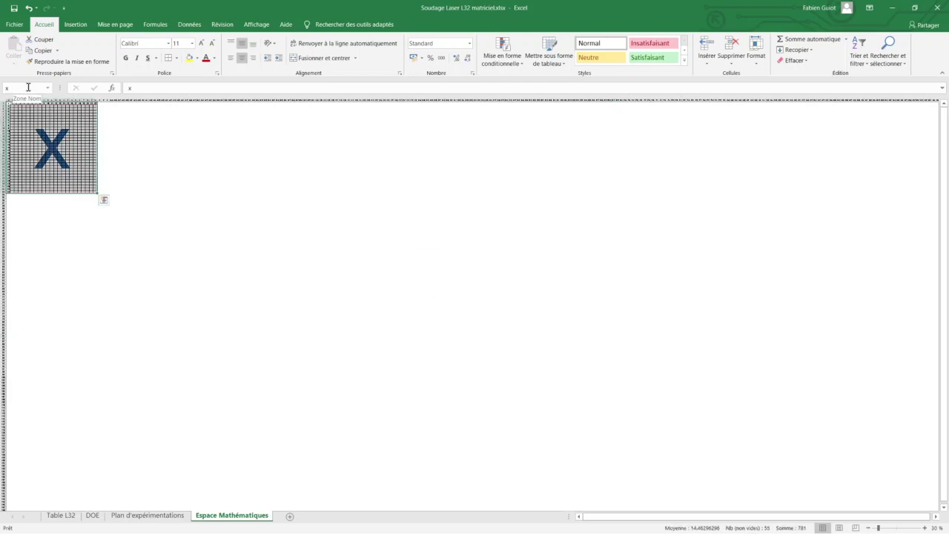
left_click(68, 61)
left_click(52, 213)
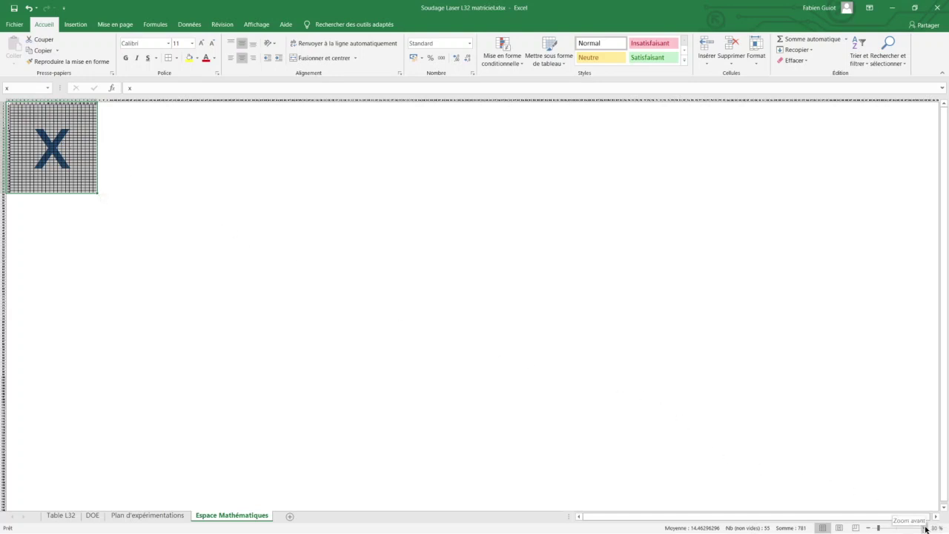
left_click(925, 528)
left_click(925, 528)
left_click(925, 527)
left_click(925, 527)
left_click(924, 528)
left_click(925, 528)
left_click(925, 528)
left_click(925, 527)
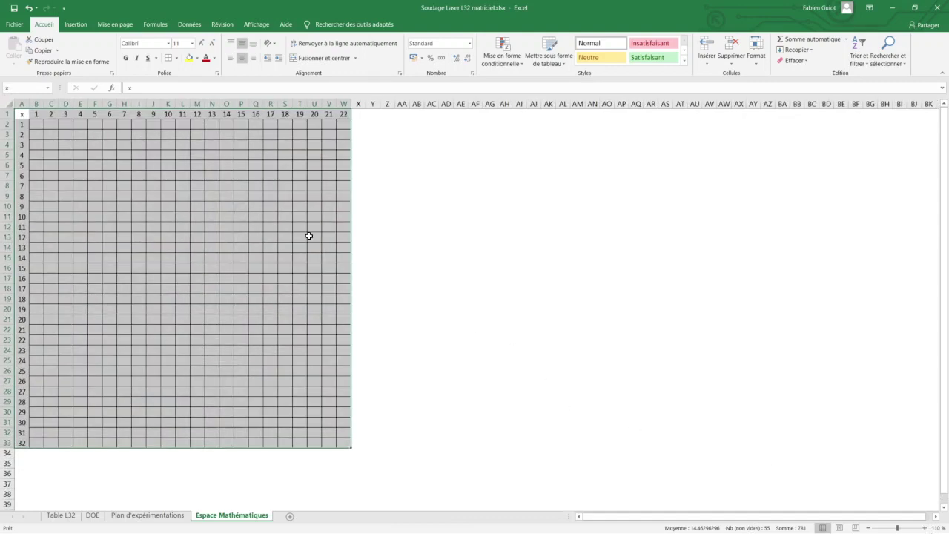
Name the selected cells B2:W33 x, then bring up the Formules ribbon
left_click(37, 128)
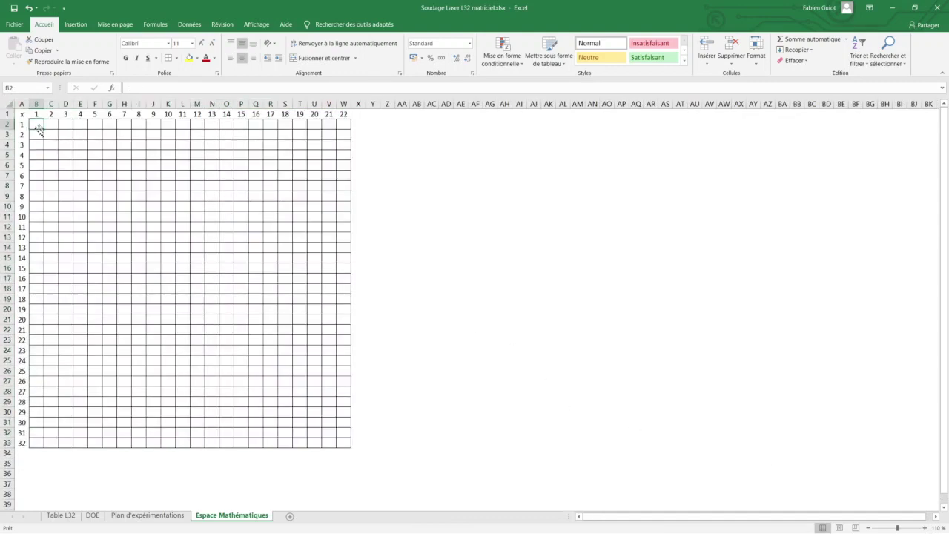
left_click_drag(37, 128, 342, 442)
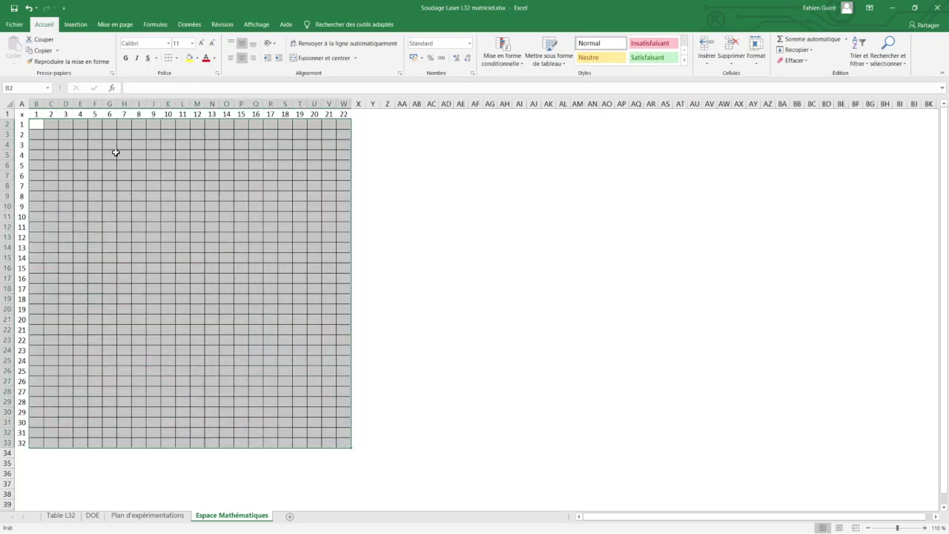
left_click(27, 90)
type("x")
key("Return")
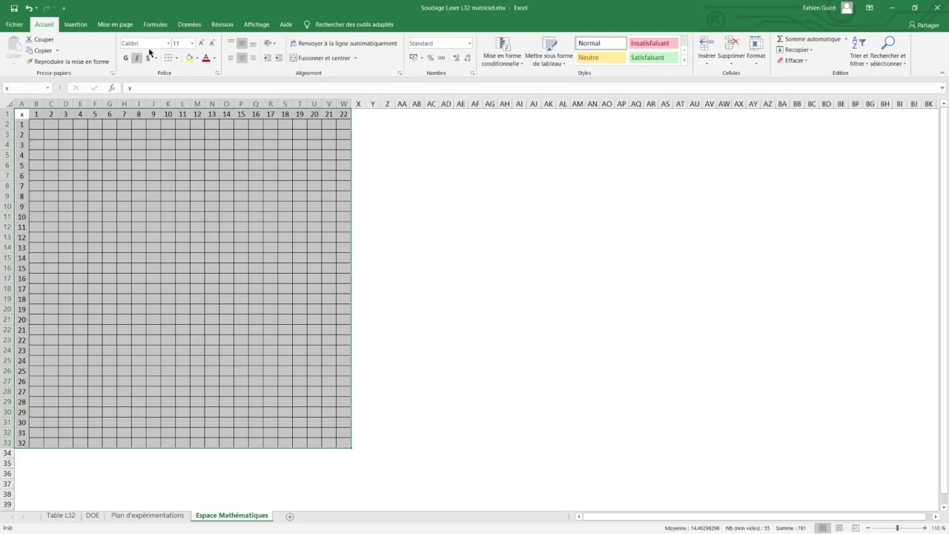
left_click(160, 30)
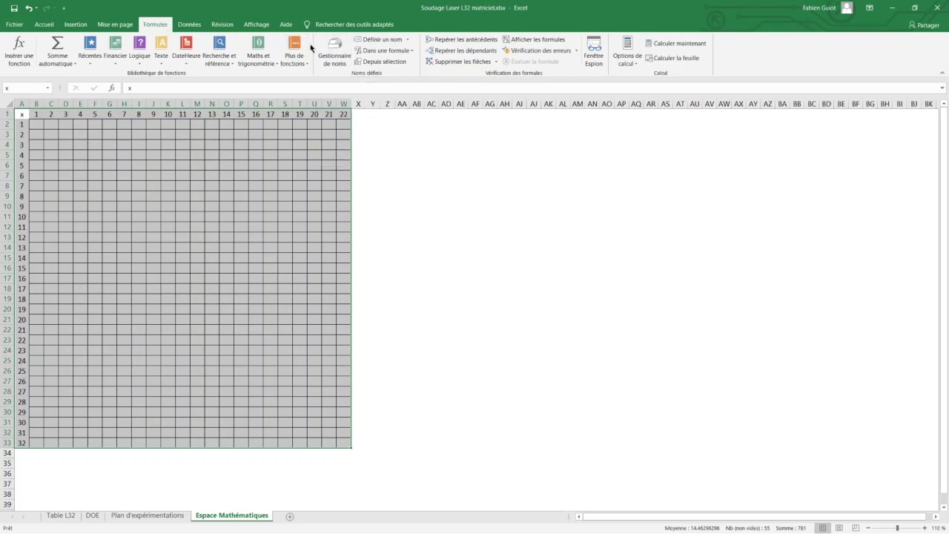
Delete the defined names fx and x in the Name Manager, confirming each deletion
left_click(338, 50)
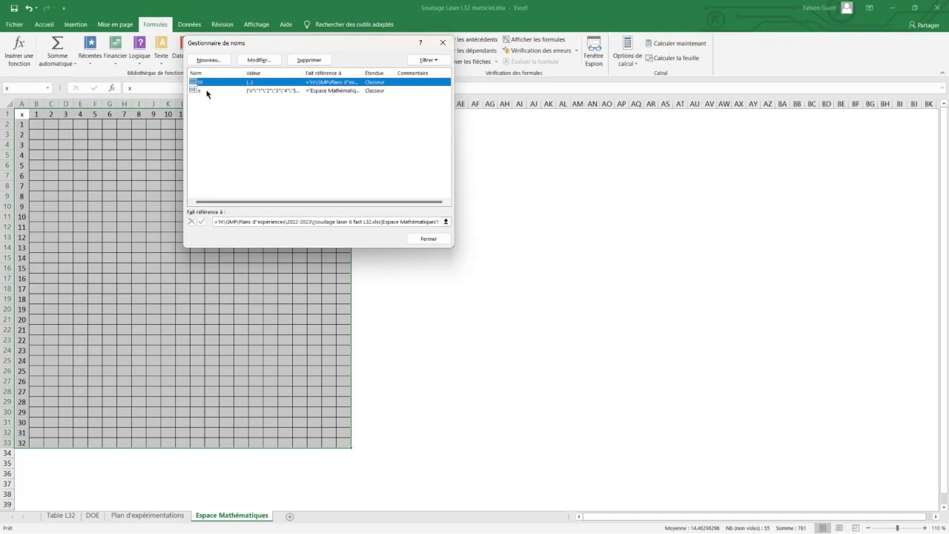
left_click(206, 91)
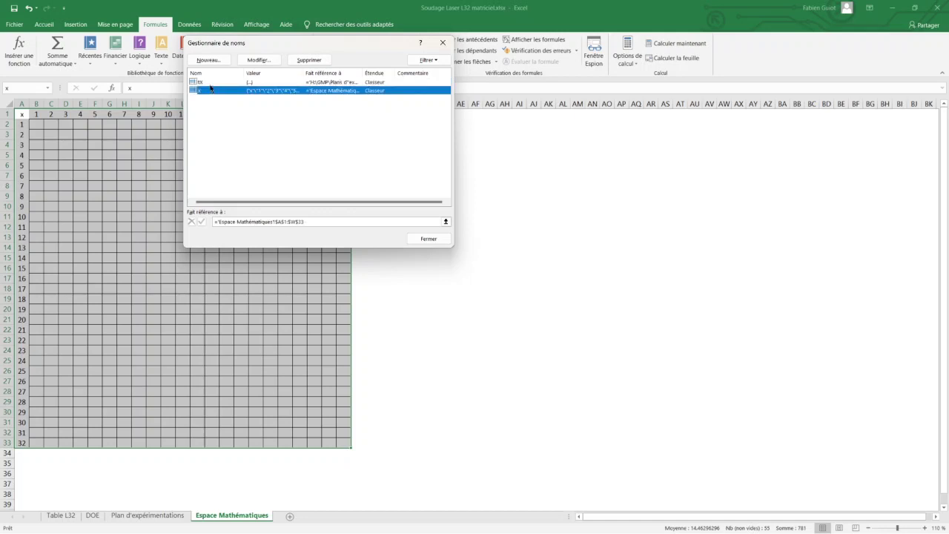
left_click(210, 82)
left_click(309, 60)
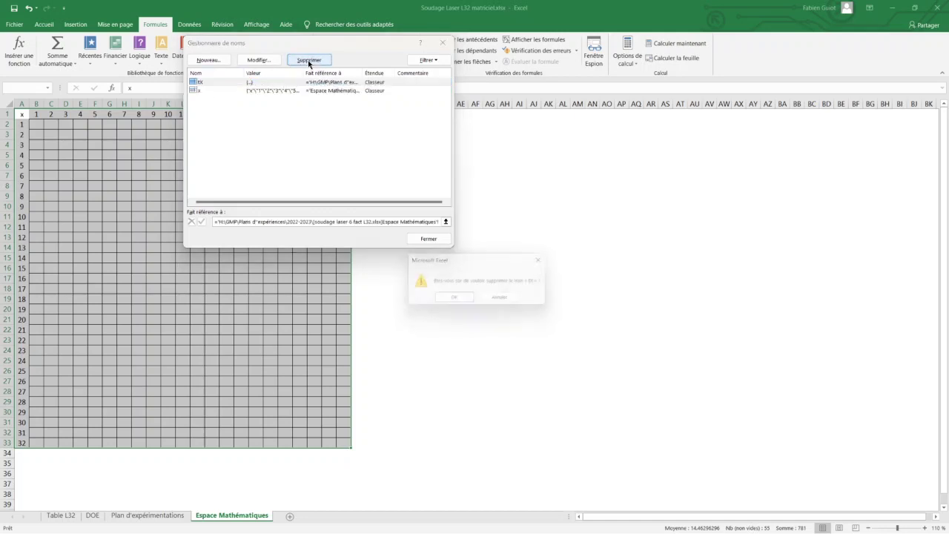
left_click(452, 300)
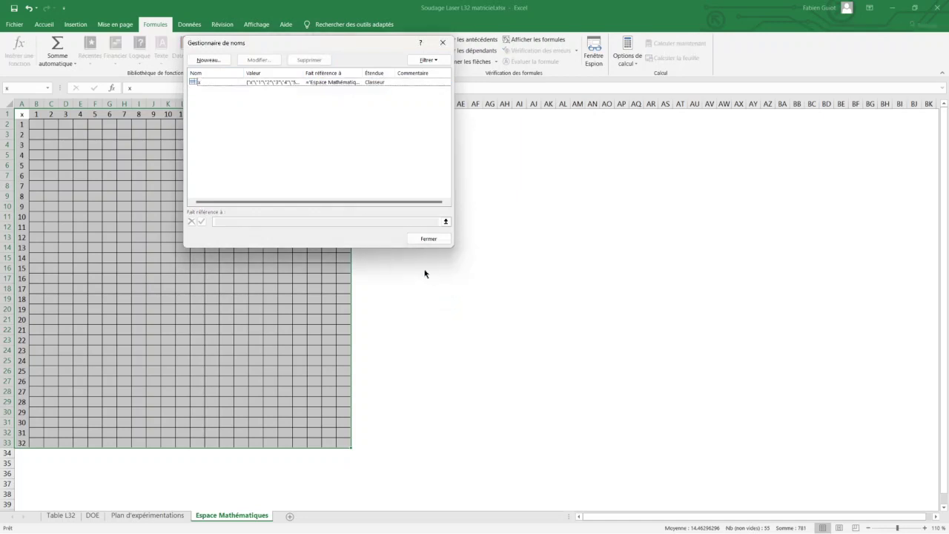
left_click(194, 82)
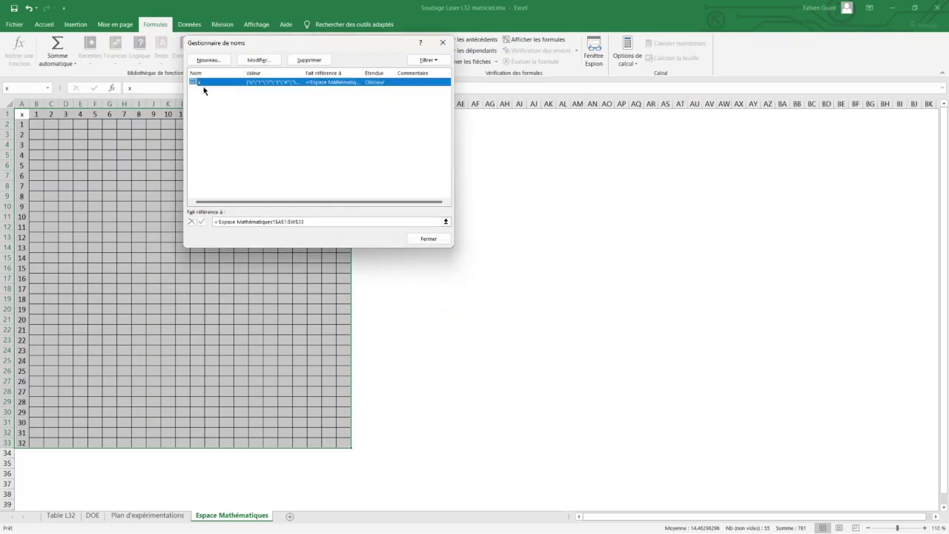
left_click(310, 60)
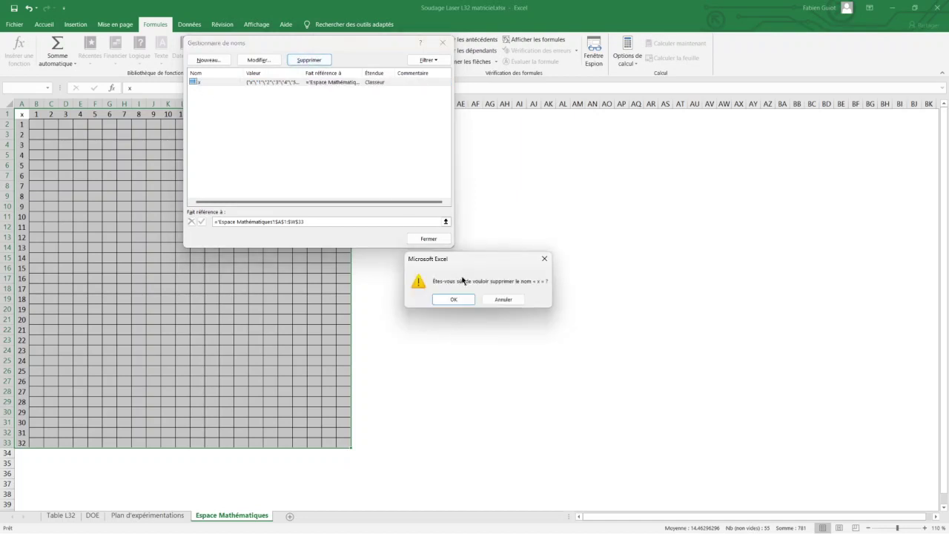
left_click(462, 299)
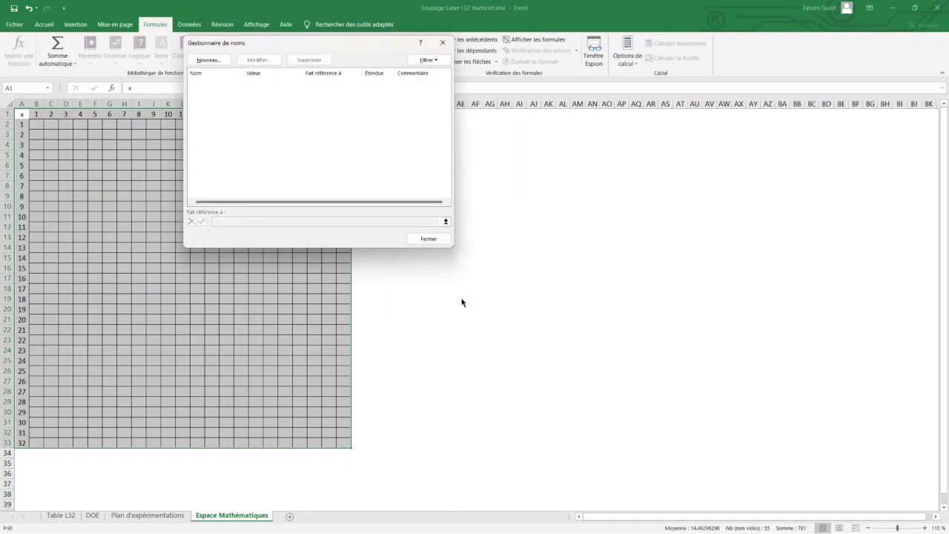
left_click(429, 239)
left_click(314, 227)
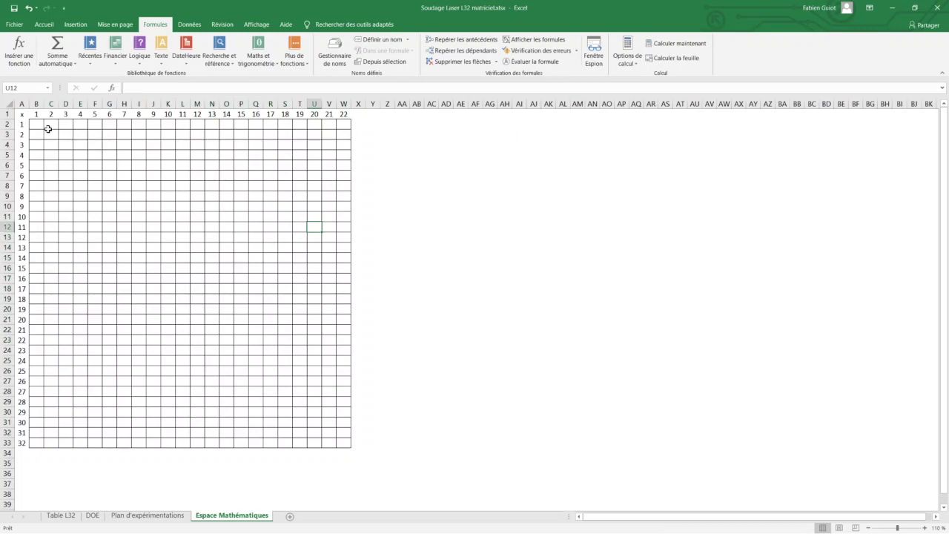
Name the data cells B2:W33 x, excluding the header row and column
mouse_move(37, 123)
left_mouse_down()
mouse_move(280, 324)
mouse_move(344, 443)
left_mouse_up()
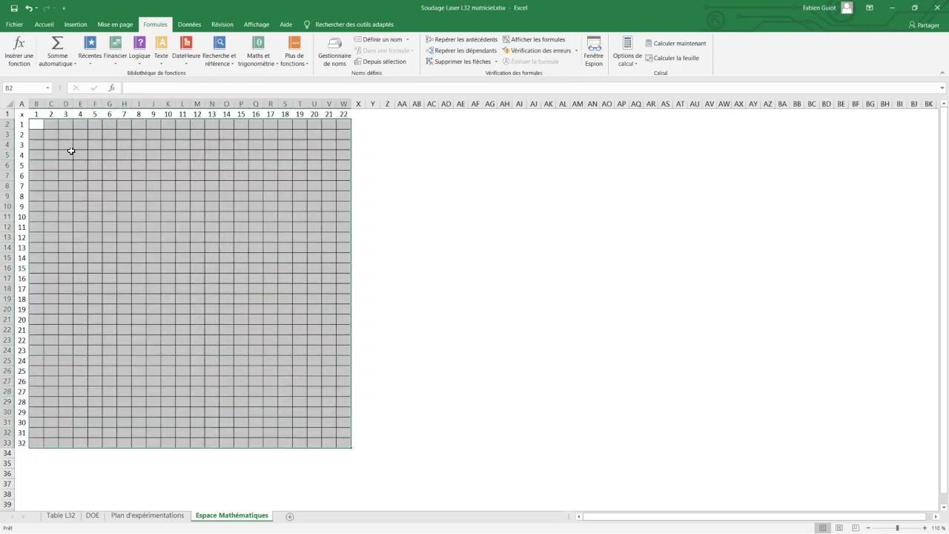
left_click(28, 88)
type("x")
key("Return")
Zoom out to check the x range, zoom back in, and deselect the grid
left_click(869, 528)
left_click(869, 528)
left_click(870, 528)
left_click(869, 528)
left_click(869, 528)
left_click(870, 528)
left_click(869, 528)
left_click(869, 528)
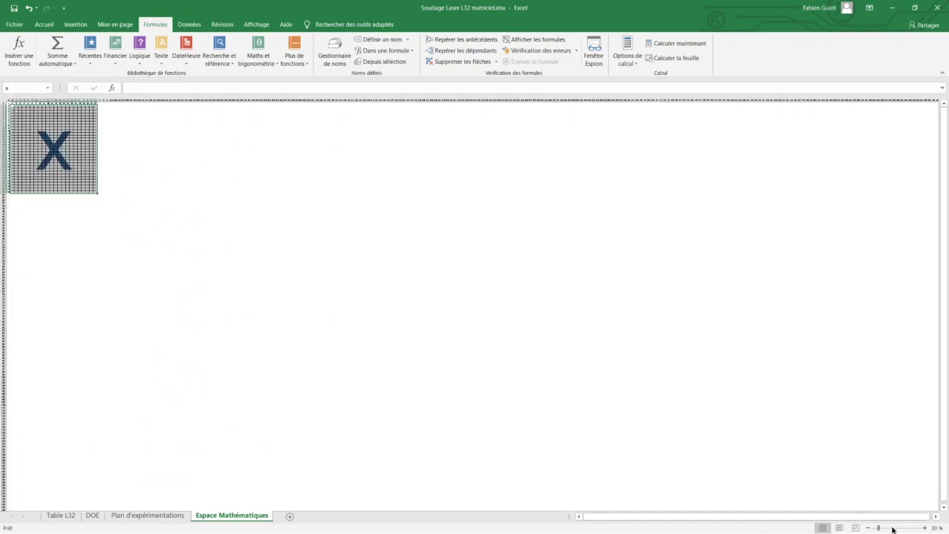
left_click(924, 528)
left_click(924, 528)
left_click(924, 528)
left_click(924, 528)
left_click(924, 528)
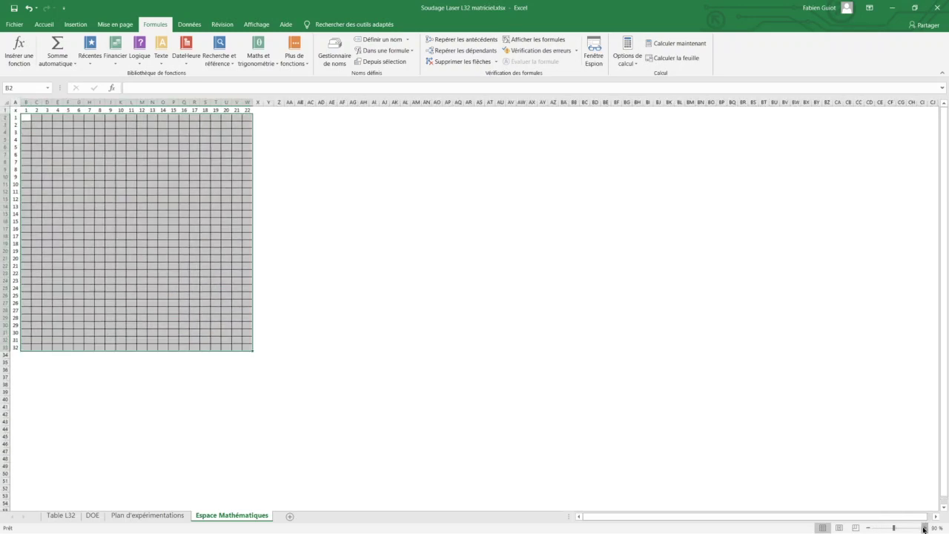
left_click(925, 528)
left_click(924, 528)
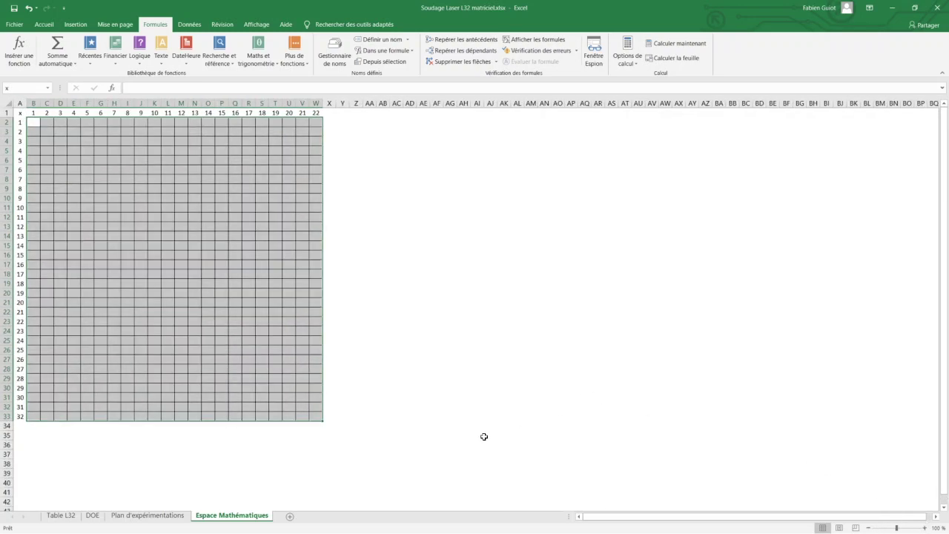
left_click(33, 427)
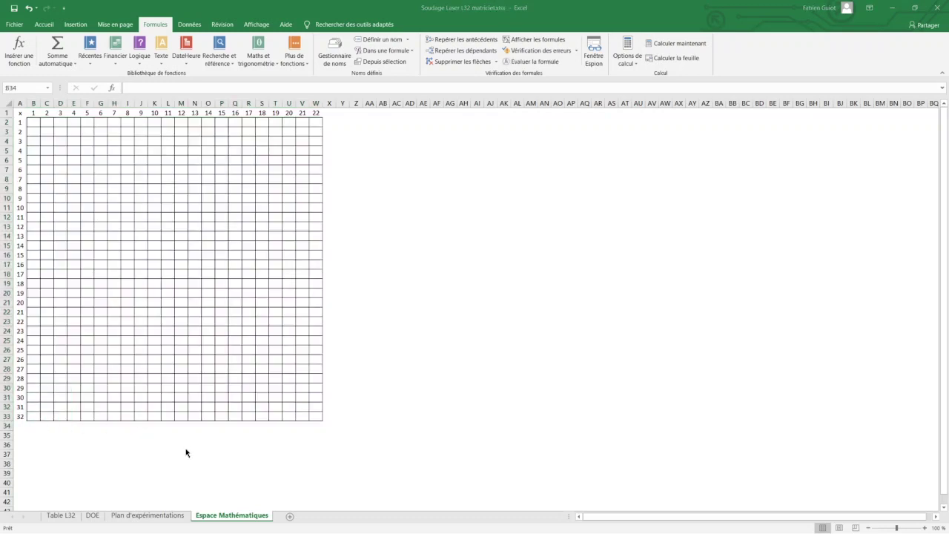
key("alt+Tab")
key("alt+Tab")
key("alt+Tab")
key("alt+Tab")
key("alt+Tab")
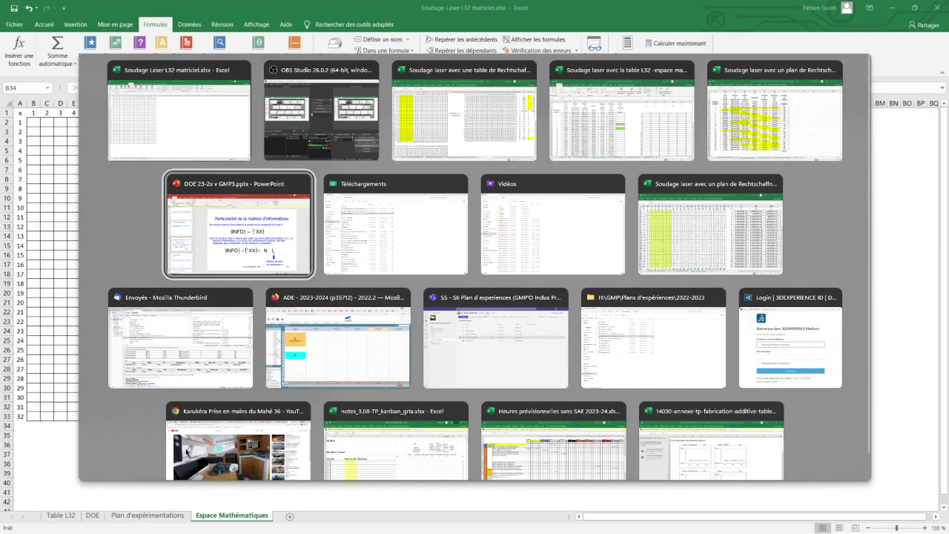
Step back to PowerPoint slide 289 'Structure de (X)' and return to Excel
key("Up")
key("Up")
key("Up")
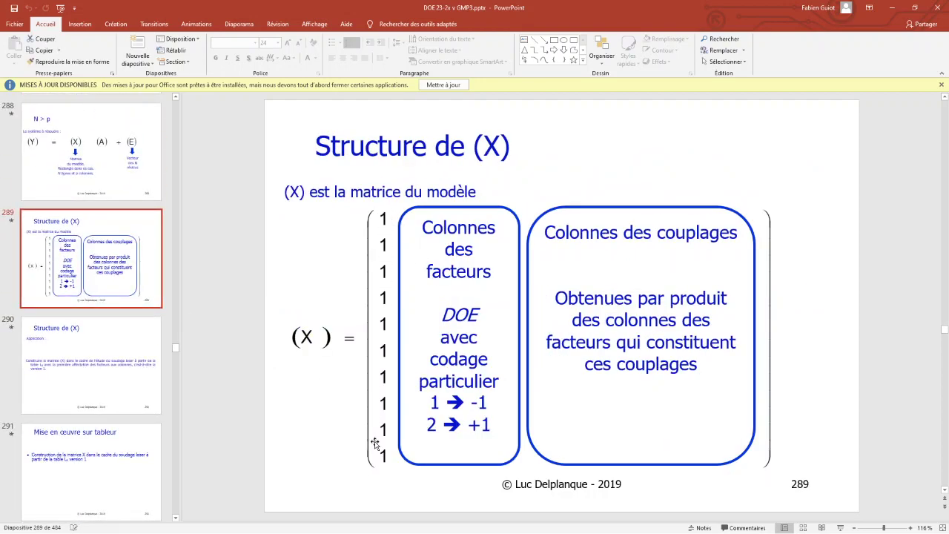
key("alt+Tab")
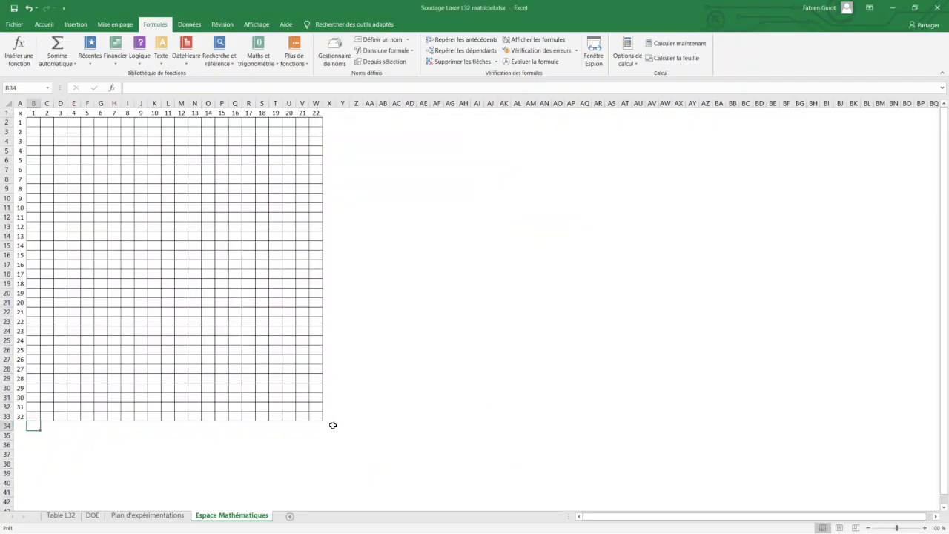
Label B34 onward with Ref and the factors A, B, C, D, E, F
type("Ref")
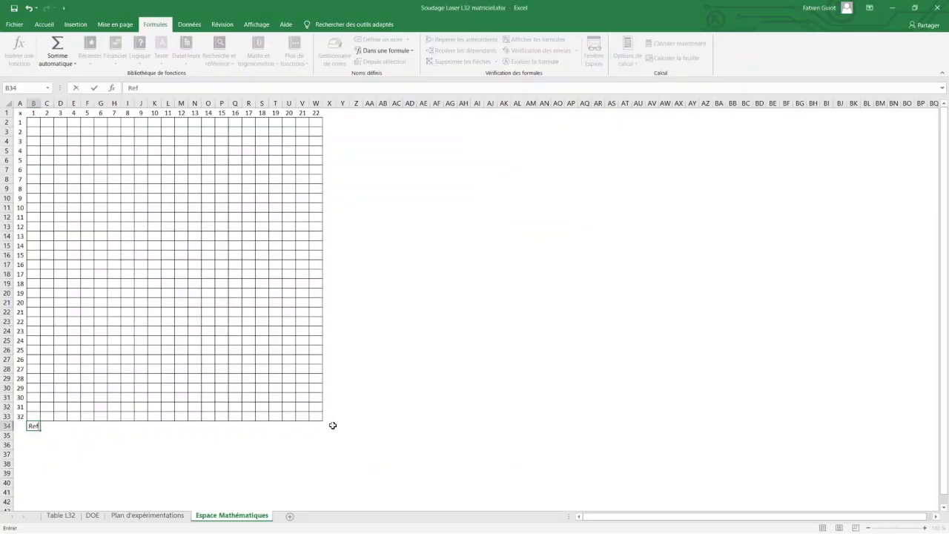
key("Tab")
key("alt+Tab")
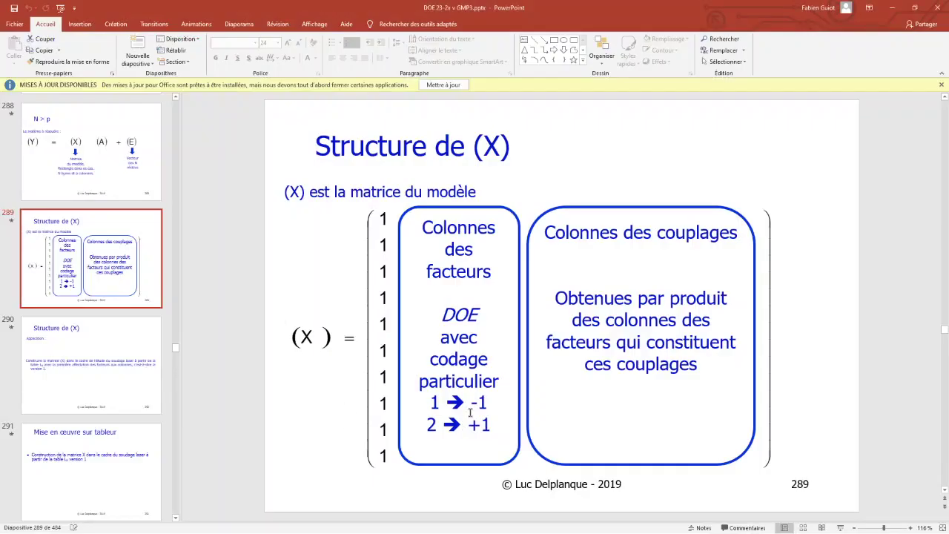
key("alt+Tab")
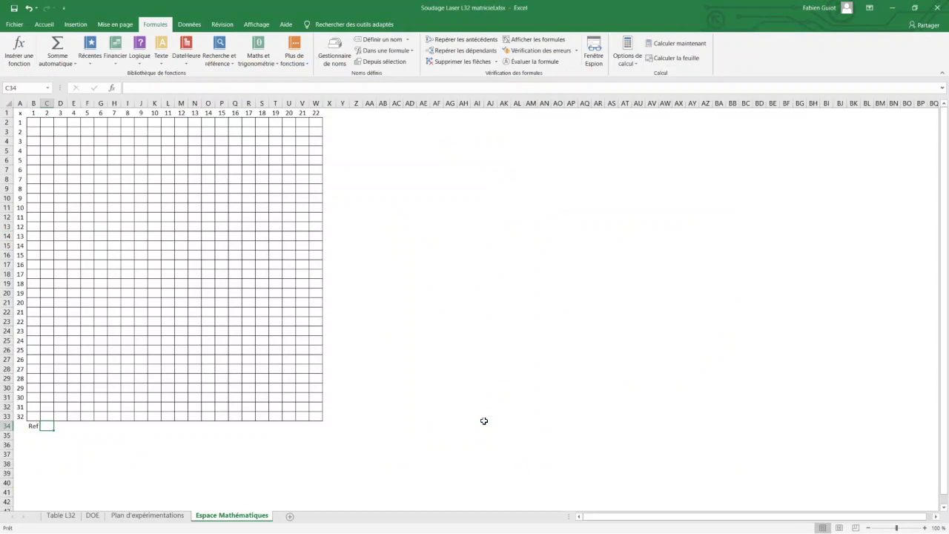
type("A")
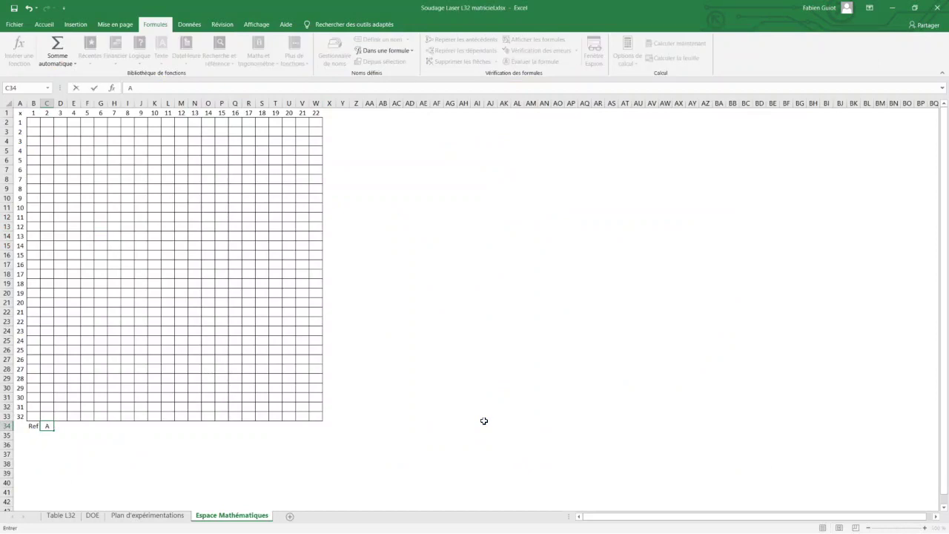
key("Tab")
type("B")
key("Tab")
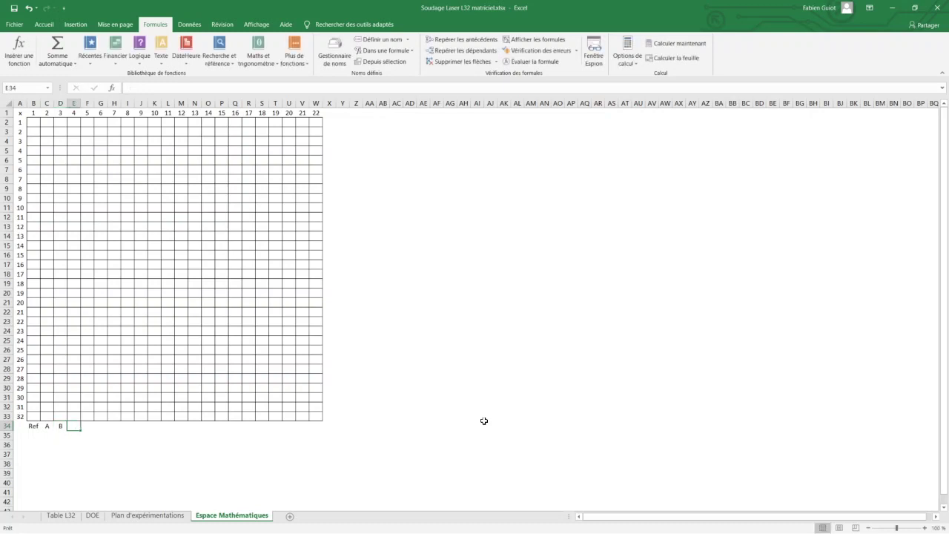
type("C")
key("Tab")
type("D")
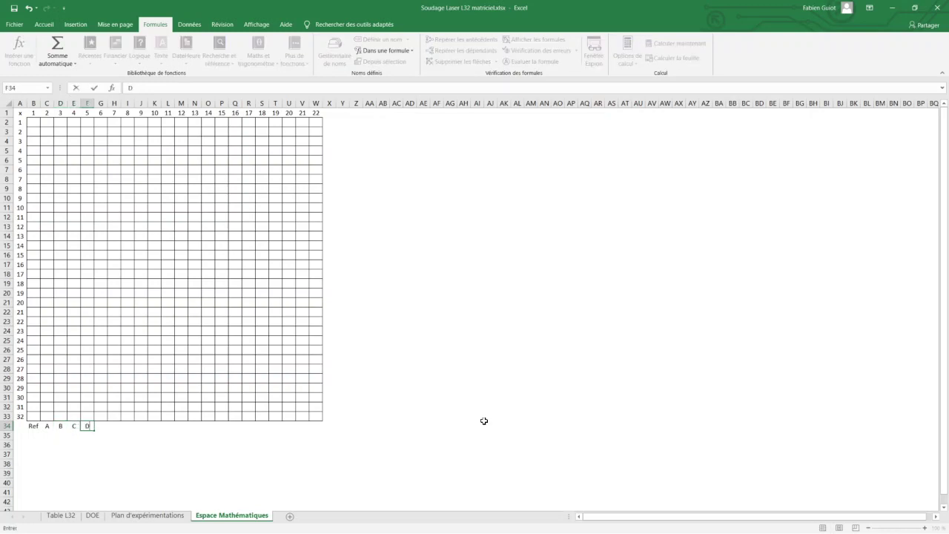
key("Tab")
type("E")
key("Tab")
type("F")
key("Tab")
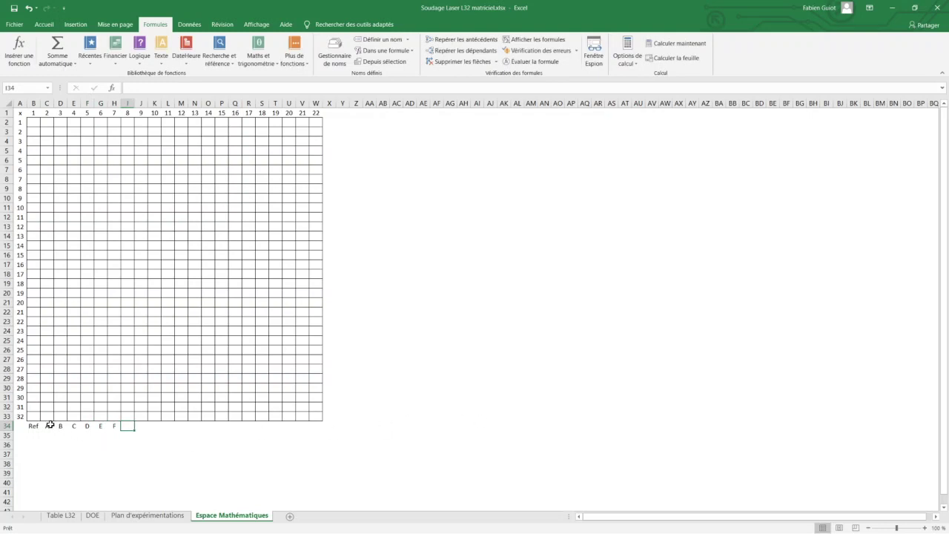
Add interaction labels AB, AC, AD, AE and AF after factor F in row 34
left_click_drag(47, 426, 115, 426)
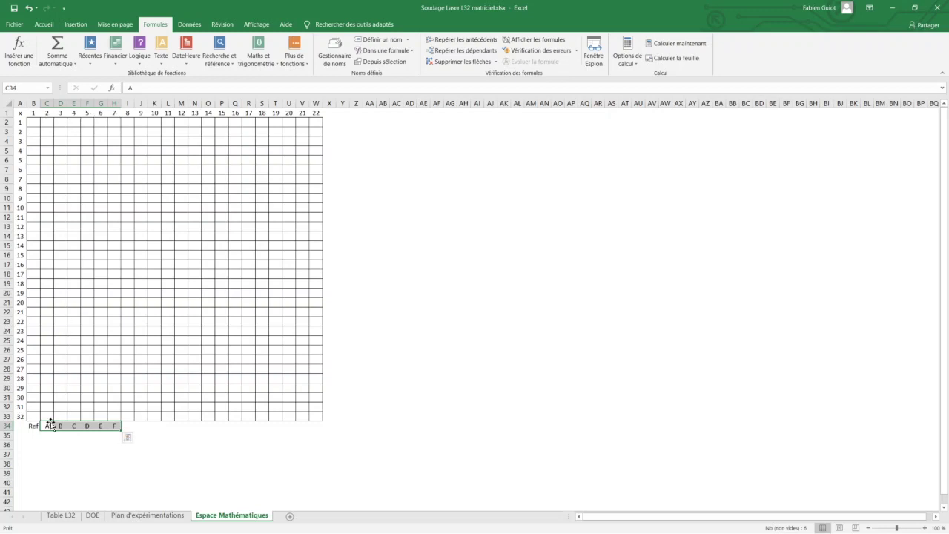
left_click(127, 428)
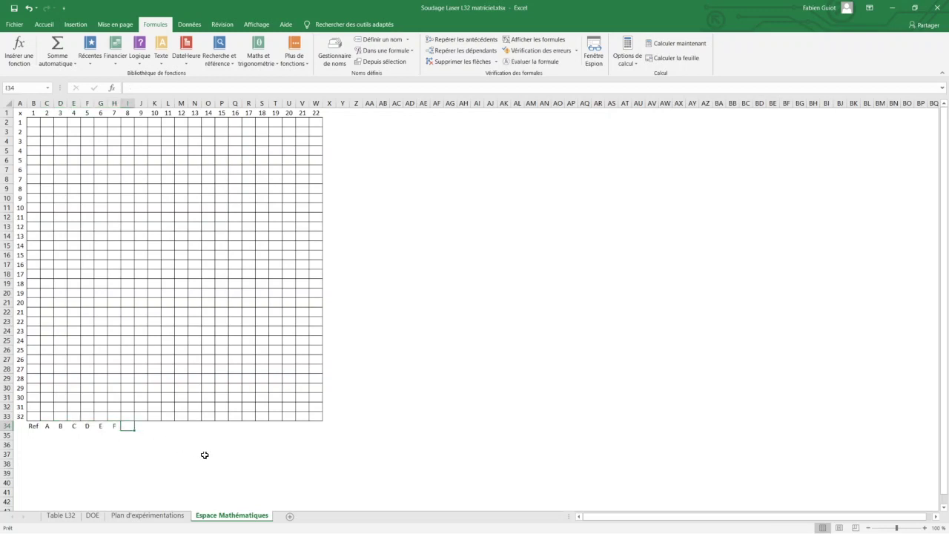
type("AB")
key("Tab")
type("AC")
key("Tab")
type("A")
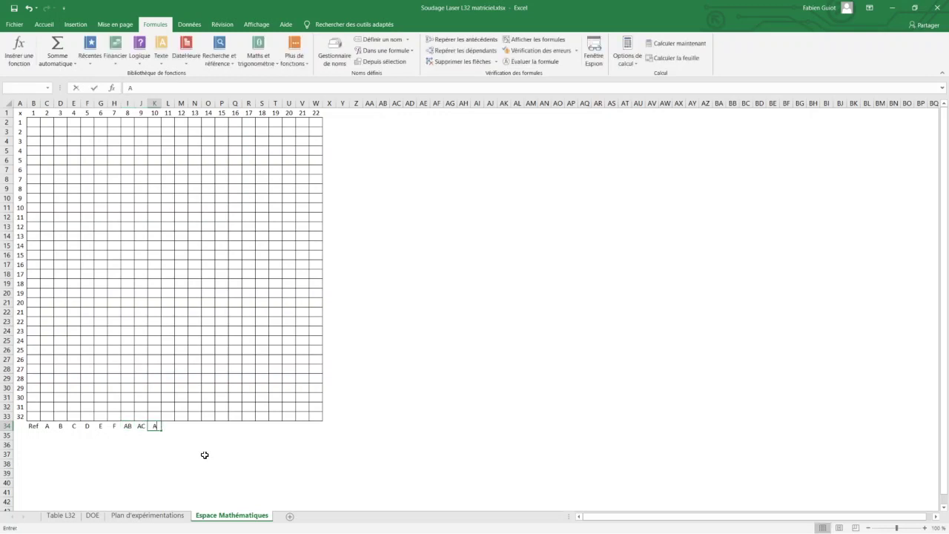
key("Tab")
type("A")
key("Tab")
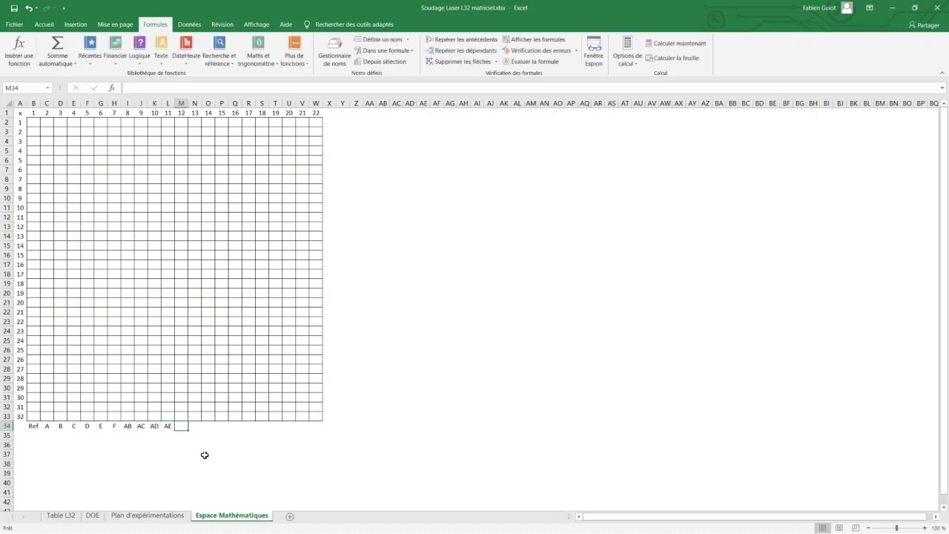
type("AF")
key("Tab")
Continue the row-34 interaction labels BC, BD, BE, BF, CD, CE, CF, DE, DF, EF
type("B")
key("Tab")
type("B")
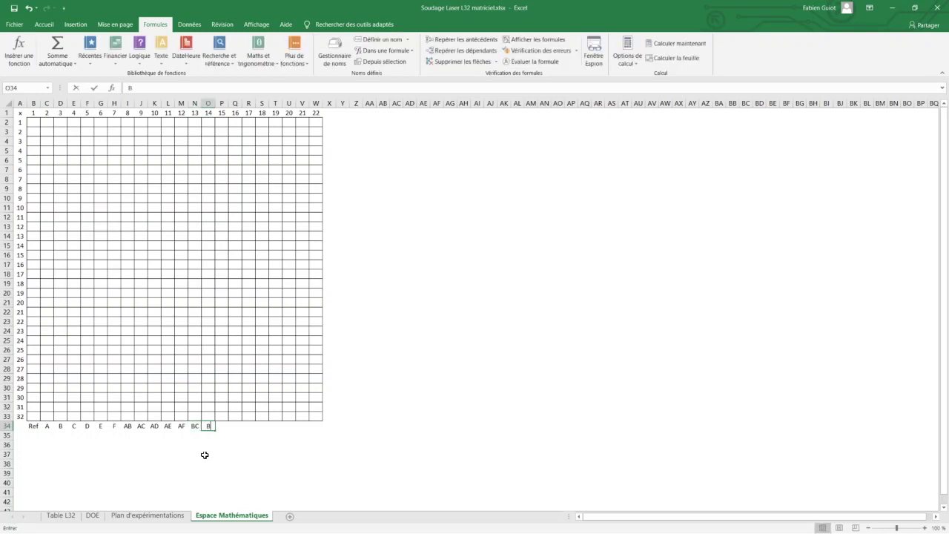
type("D")
key("Tab")
type("BE")
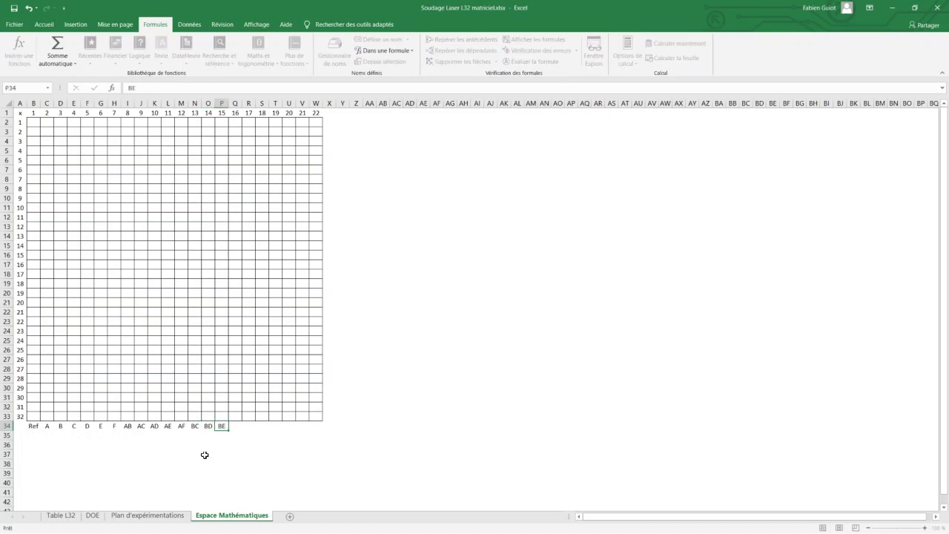
key("Tab")
type("BF")
key("Tab")
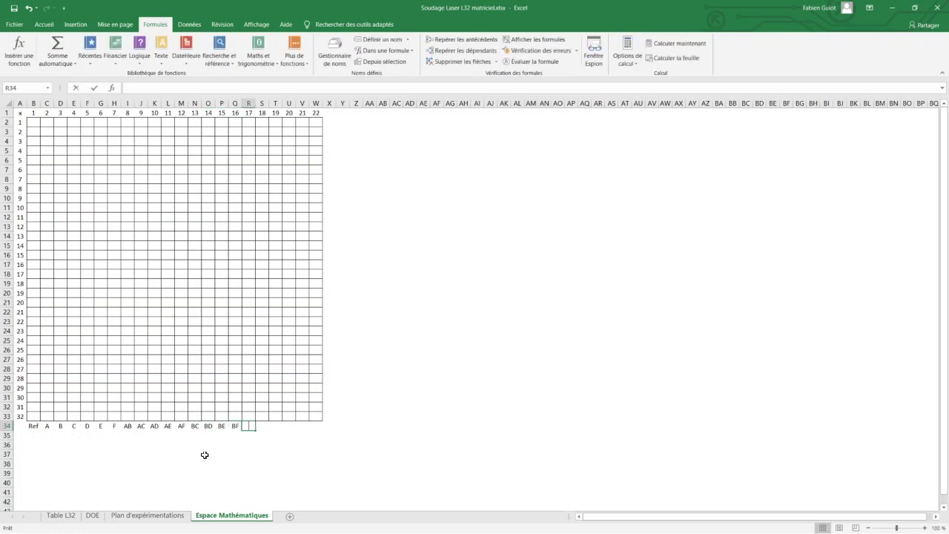
type("C")
key("Tab")
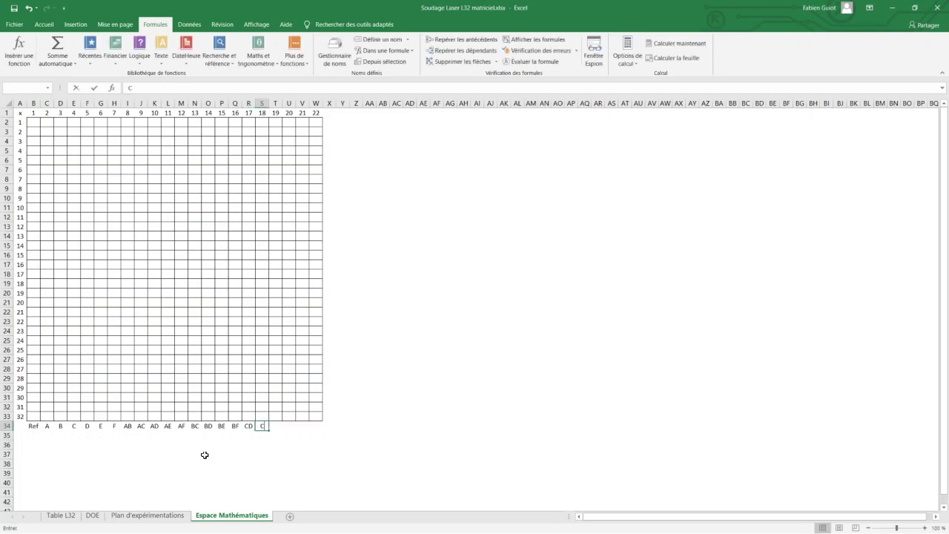
type("CE")
key("Tab")
type("CF")
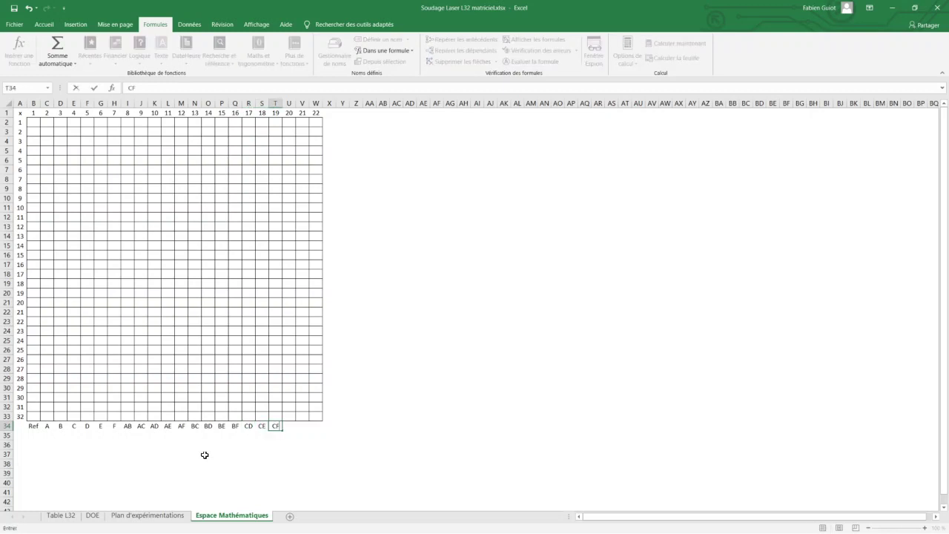
key("Tab")
type("D")
key("Tab")
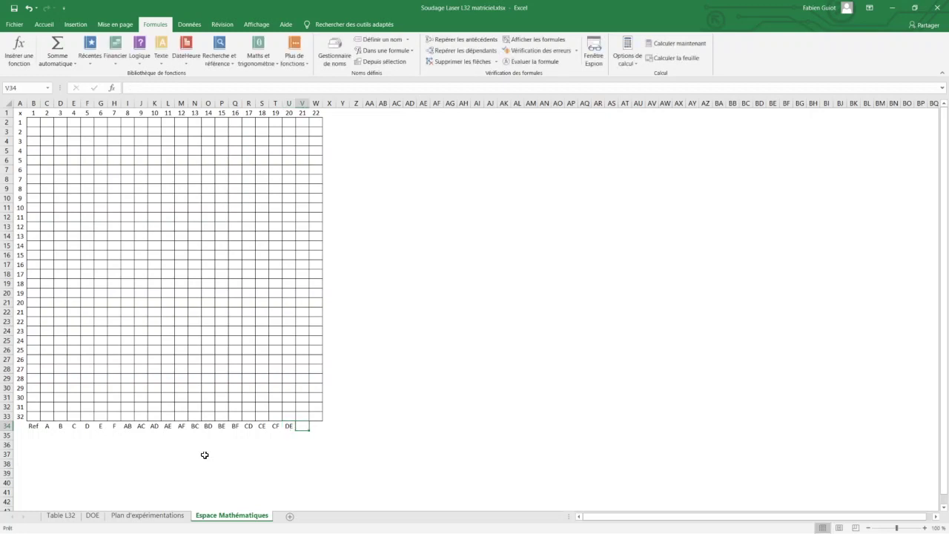
type("DF")
key("Tab")
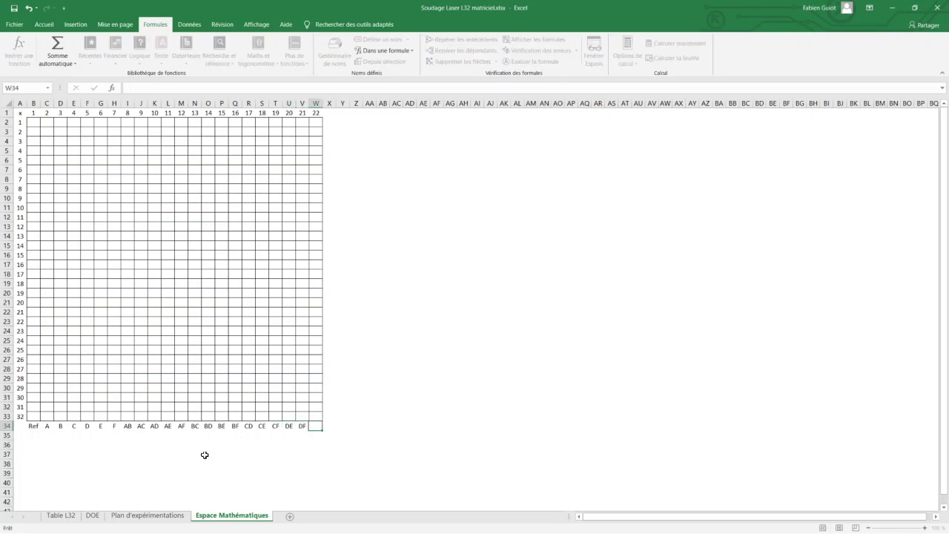
type("EF")
left_click_drag(127, 426, 316, 427)
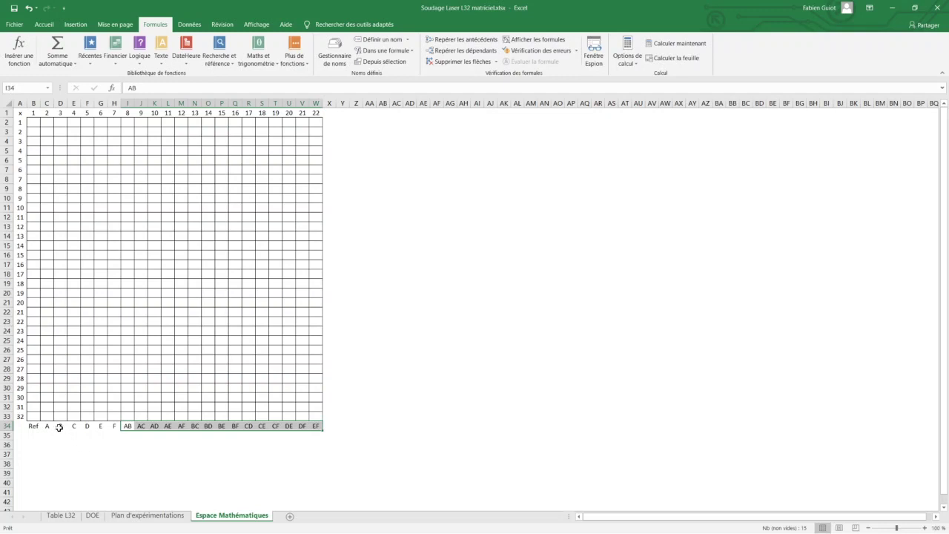
left_click_drag(49, 428, 112, 426)
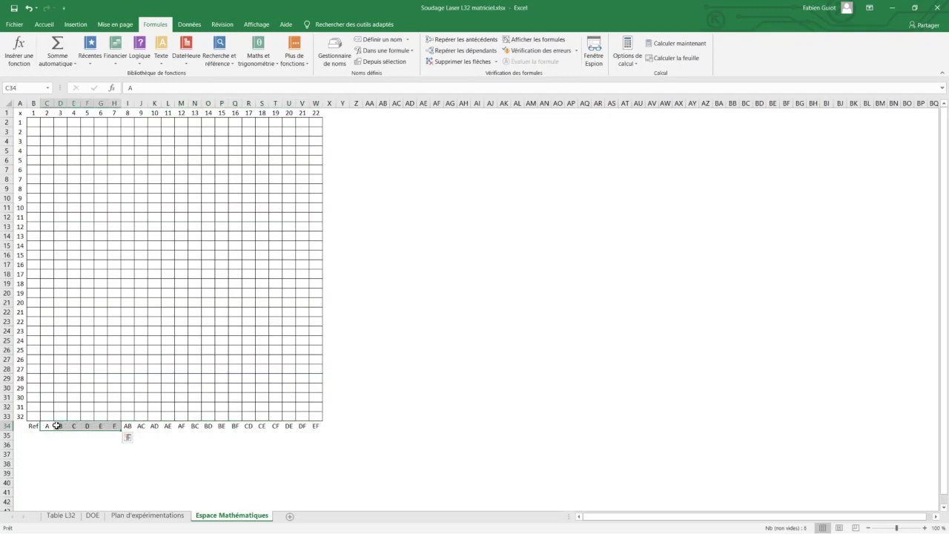
left_click(33, 426)
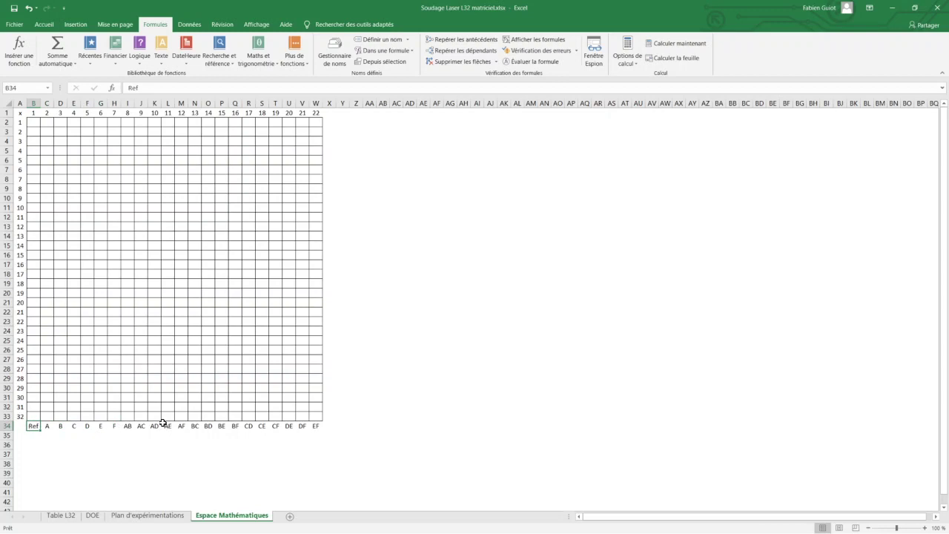
key("alt+Tab")
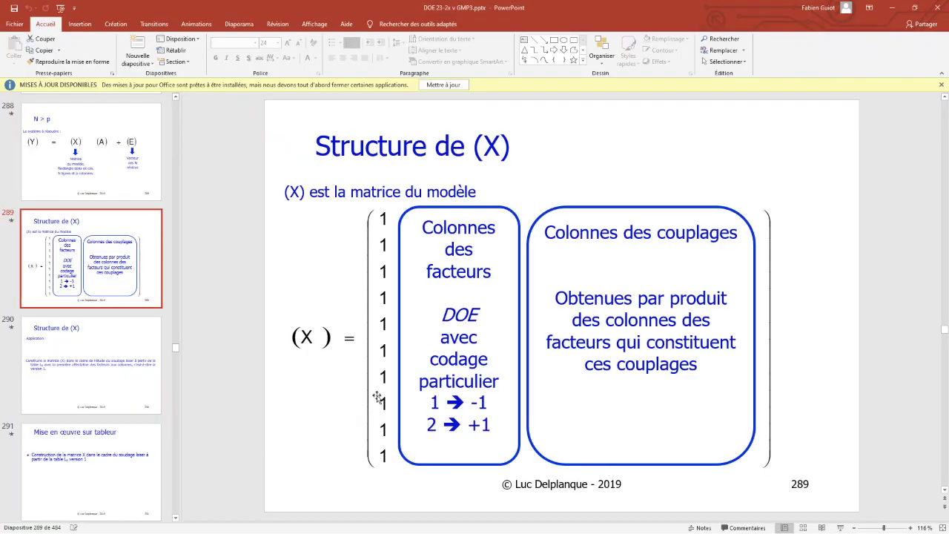
Highlight the 'Colonnes des couplages' heading on slide 289 and return to Excel
left_click(570, 235)
triple_click(569, 234)
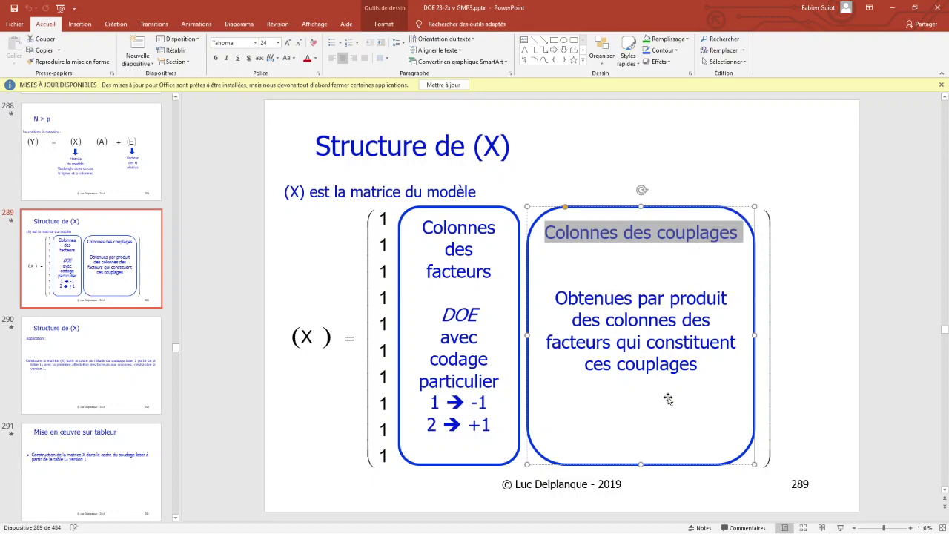
key("alt+Tab")
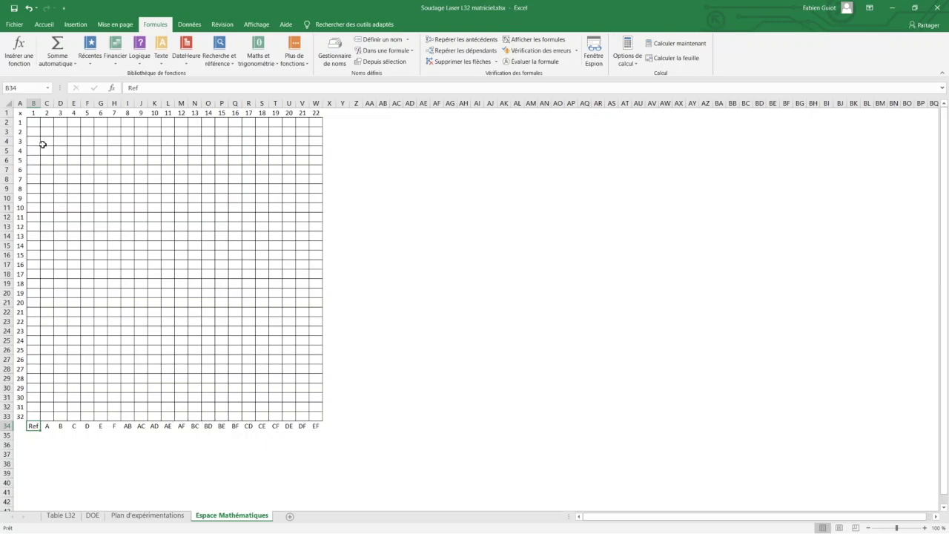
key("alt+Tab")
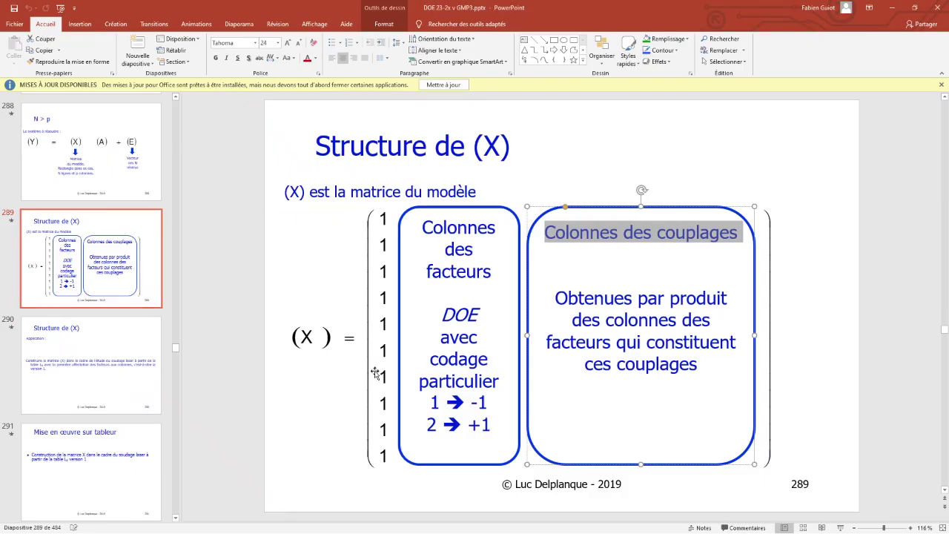
key("alt+Tab")
Enter 1 in B2 and B3 and fill it down column B to row 33
left_click(32, 125)
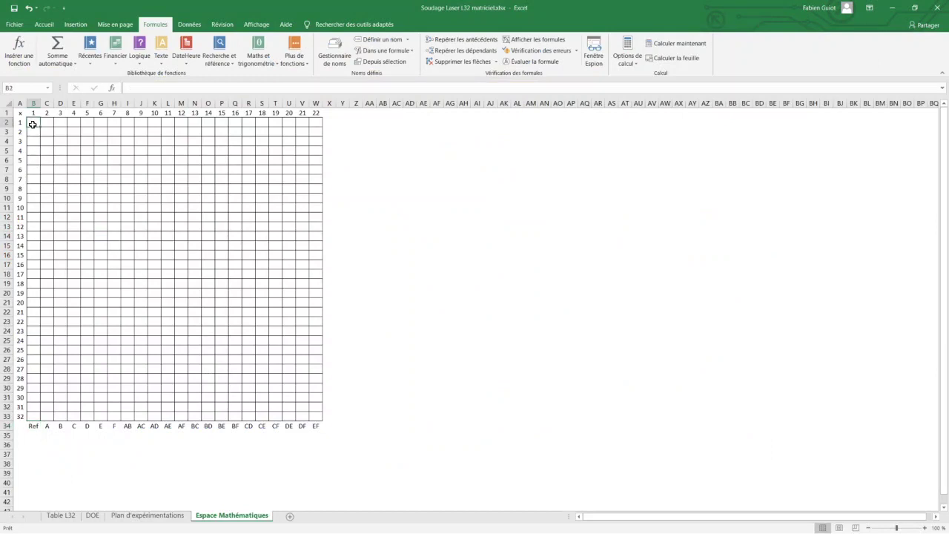
type("1")
key("Return")
type("1")
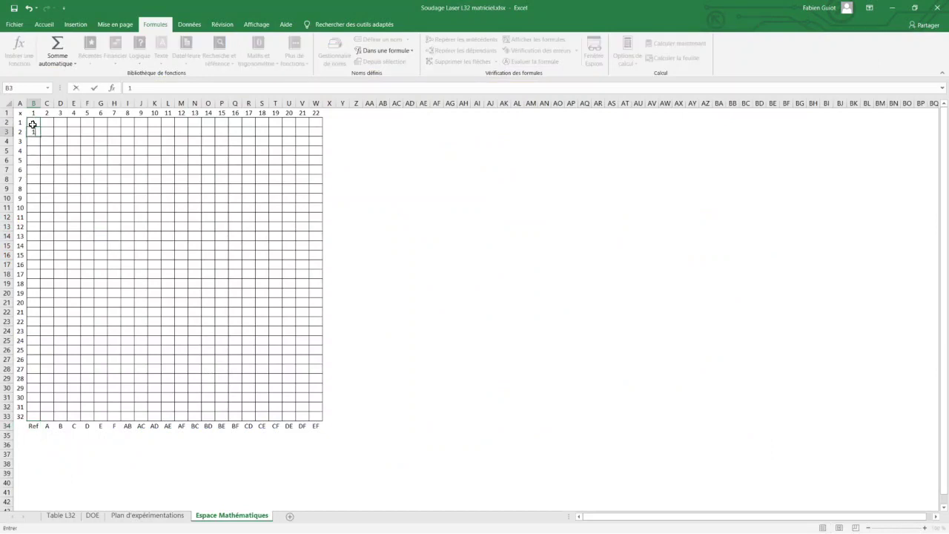
left_click_drag(33, 125, 39, 416)
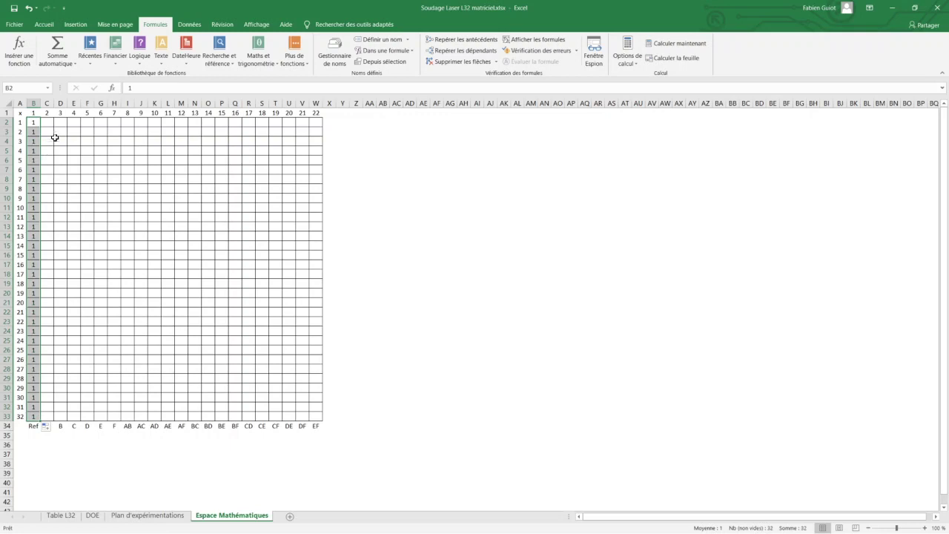
Copy and paste a cell on the sheet, then return to cell C2
left_click(48, 123)
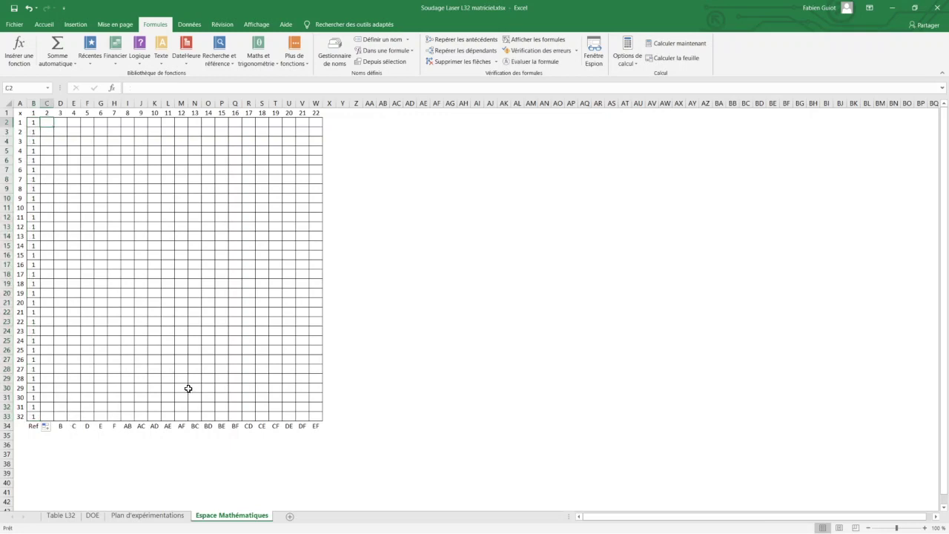
left_click(527, 341)
key("ctrl+c")
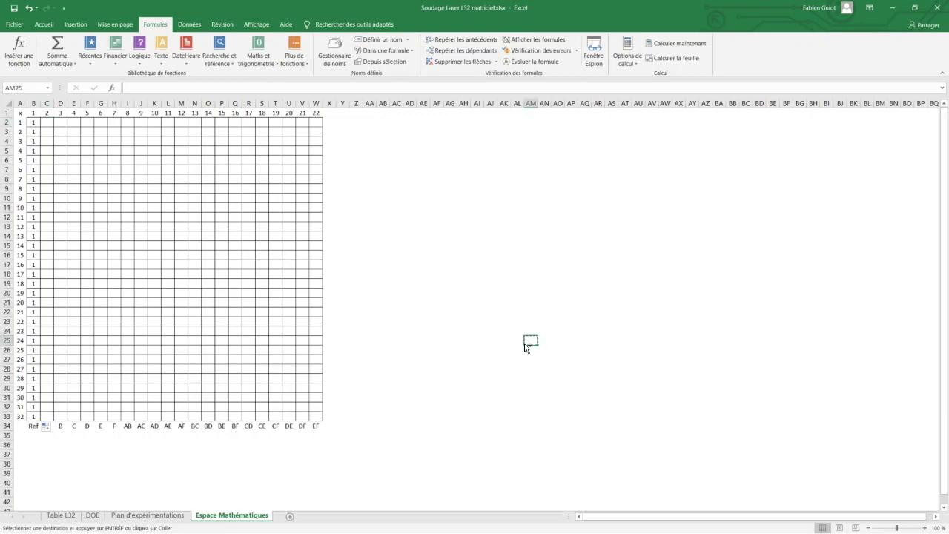
left_click(488, 302)
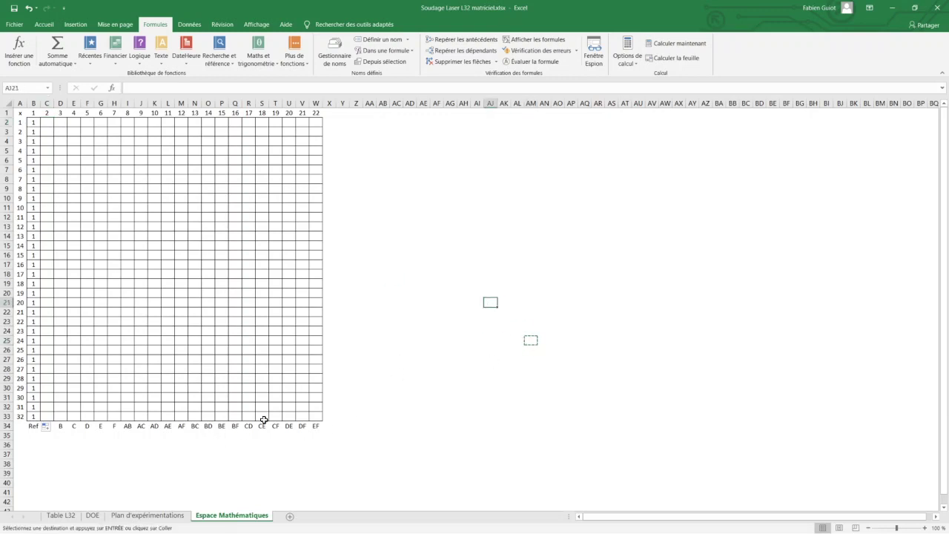
left_click(385, 387)
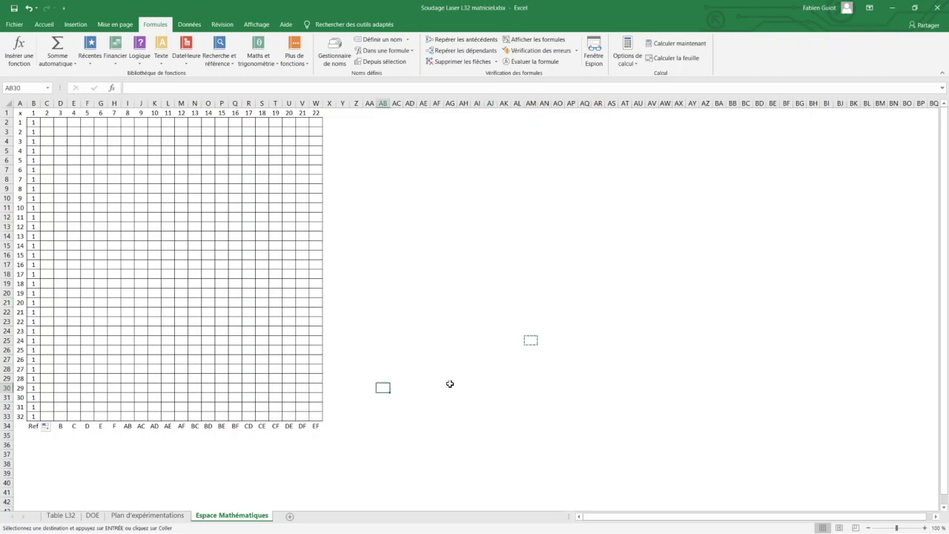
key("ctrl+v")
left_click(48, 426)
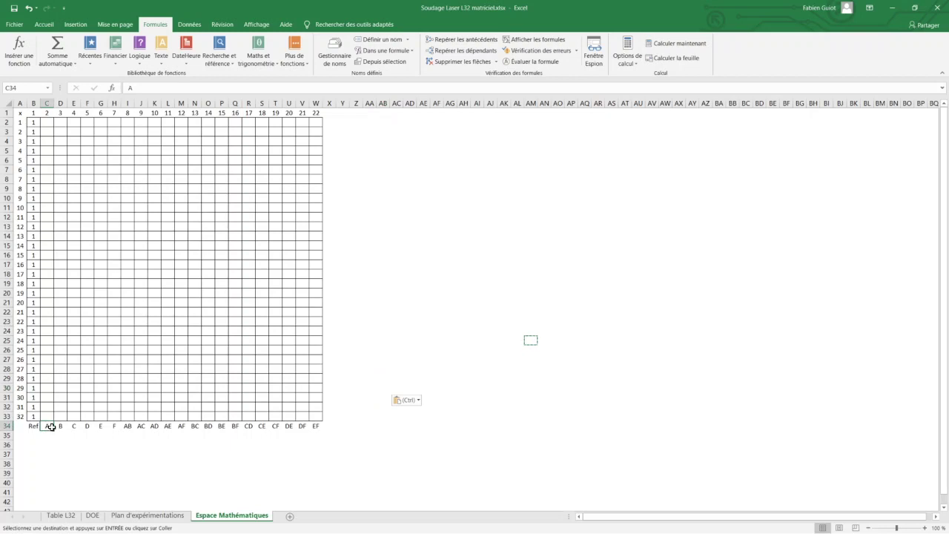
left_click(46, 122)
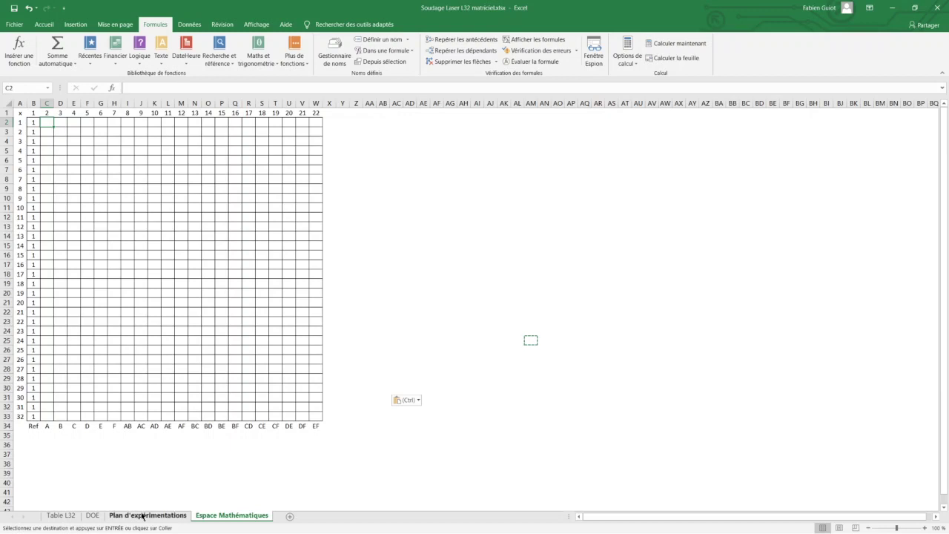
Look up the first factor value on the DOE sheet, then return to Espace Mathématiques
left_click(91, 515)
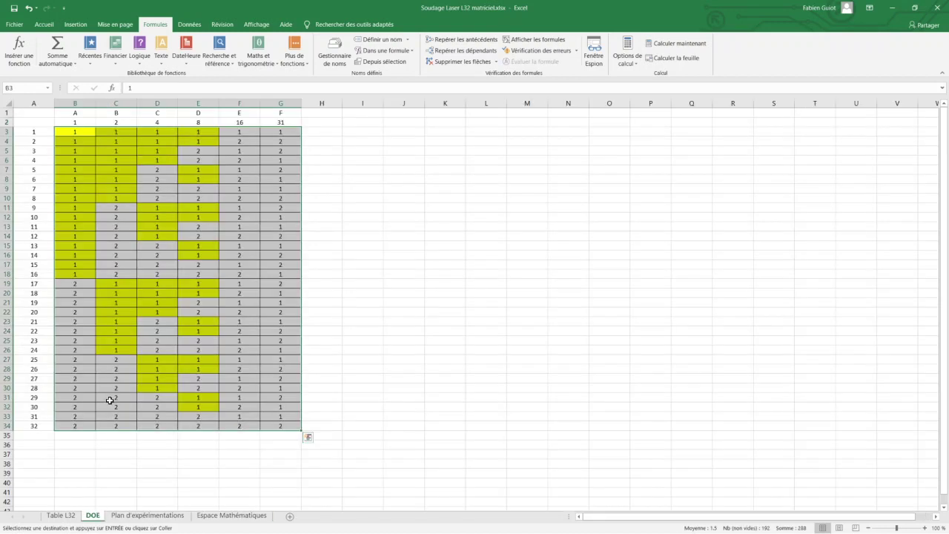
left_click(76, 130)
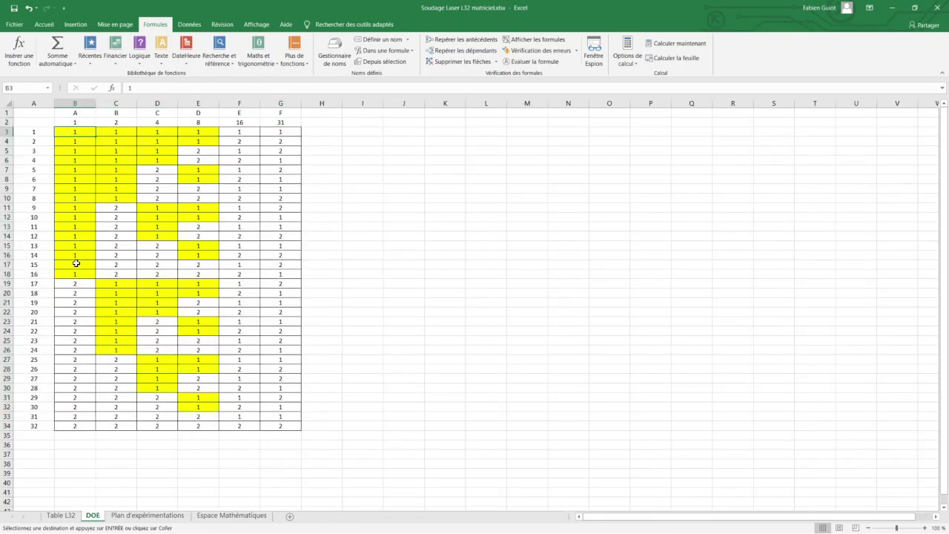
left_click(231, 516)
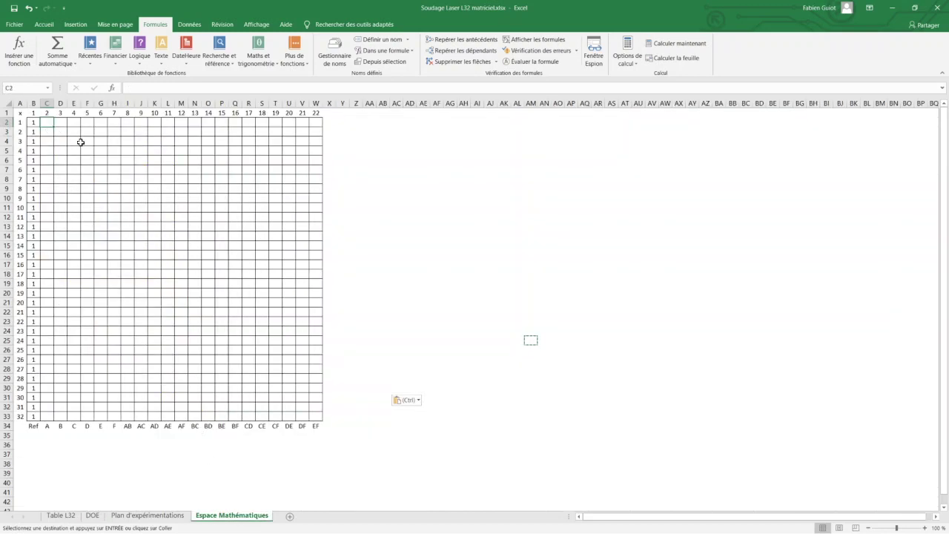
Enter =SI(DOE!B3=1;-1;1) in C2 with the SI function wizard, giving -1
left_click(112, 87)
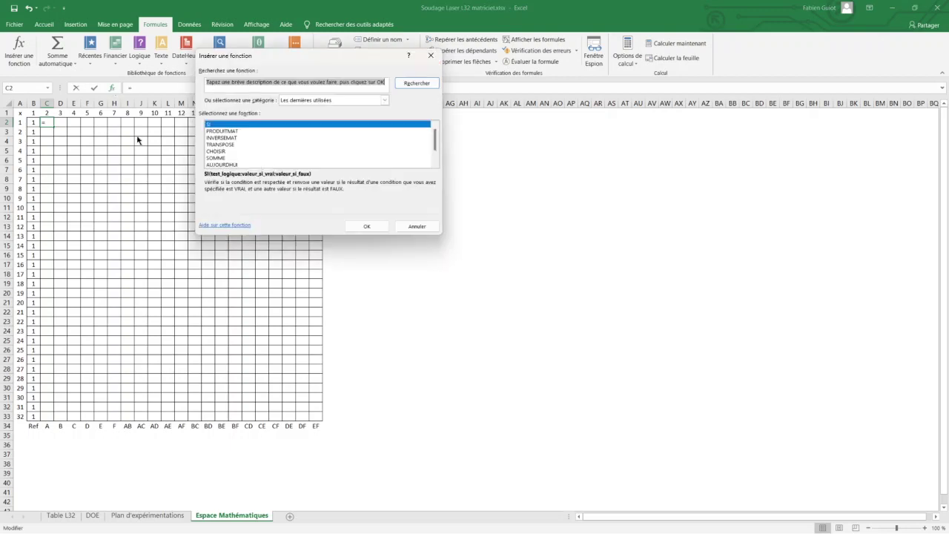
left_click(371, 228)
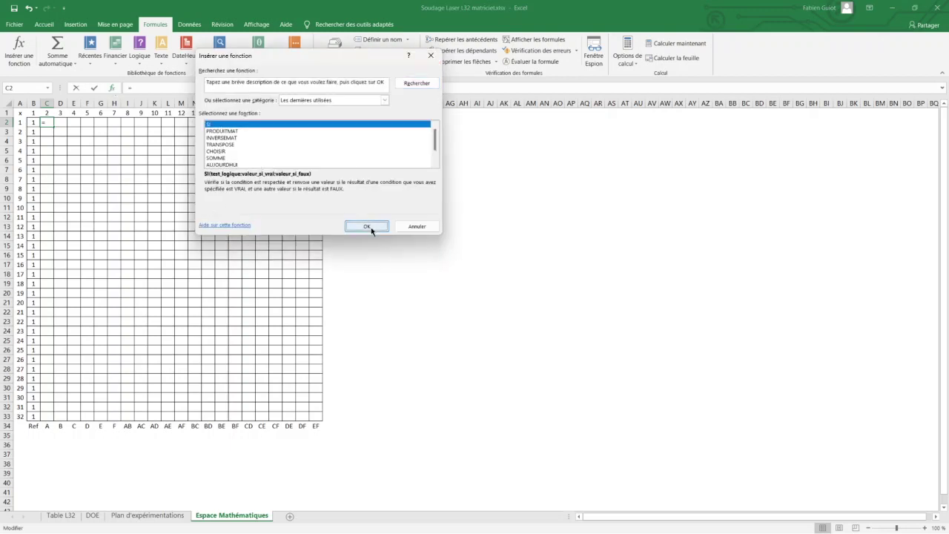
left_click(92, 515)
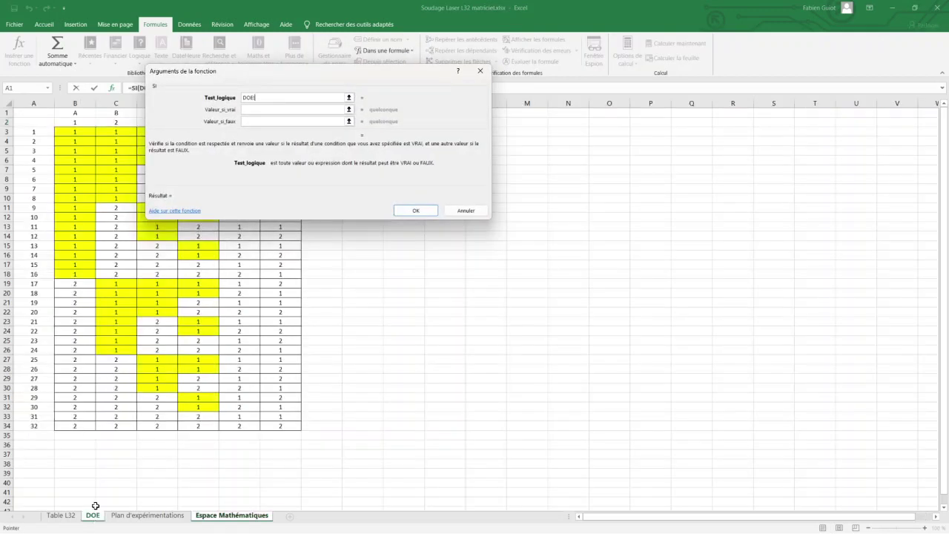
left_click(81, 131)
type("+")
type("1")
left_click(247, 110)
left_click(247, 109)
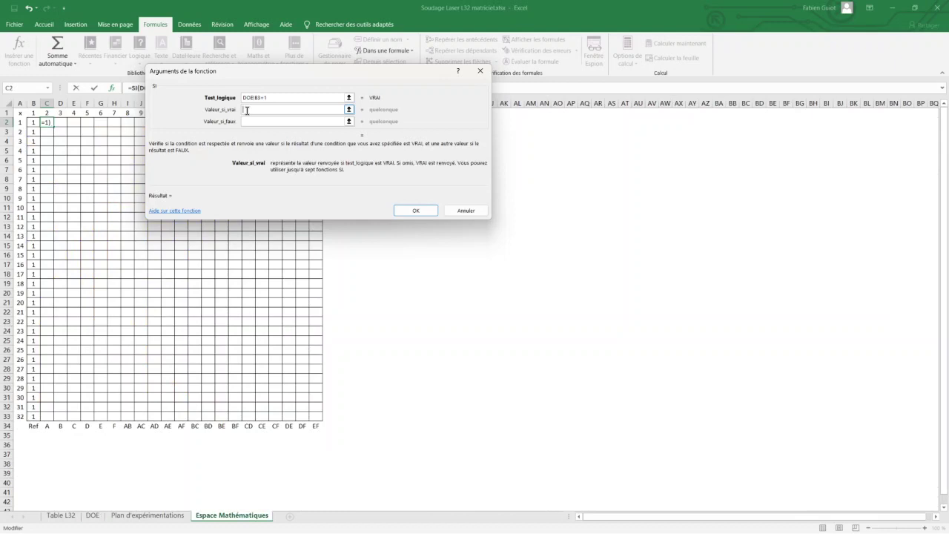
type("-1")
key("Tab")
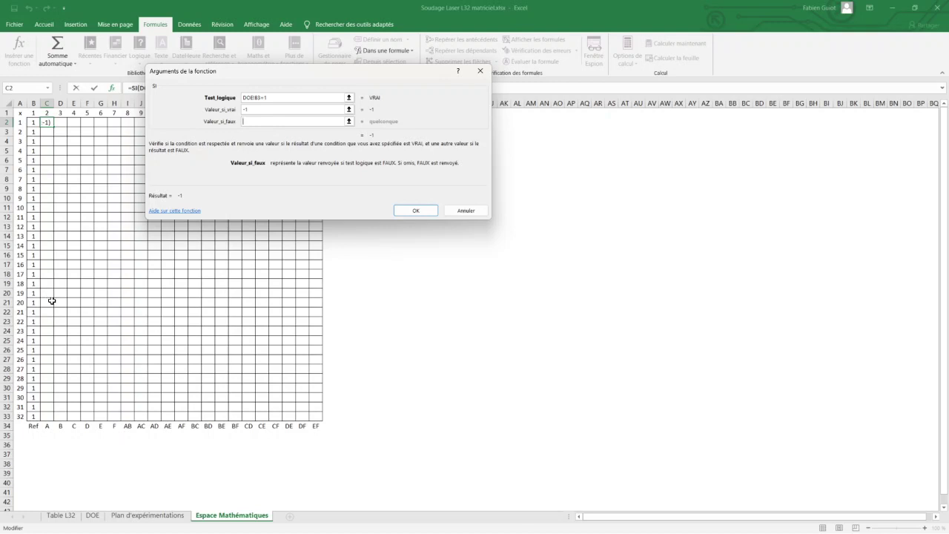
type("1")
left_click(283, 100)
left_click(253, 119)
left_click(428, 212)
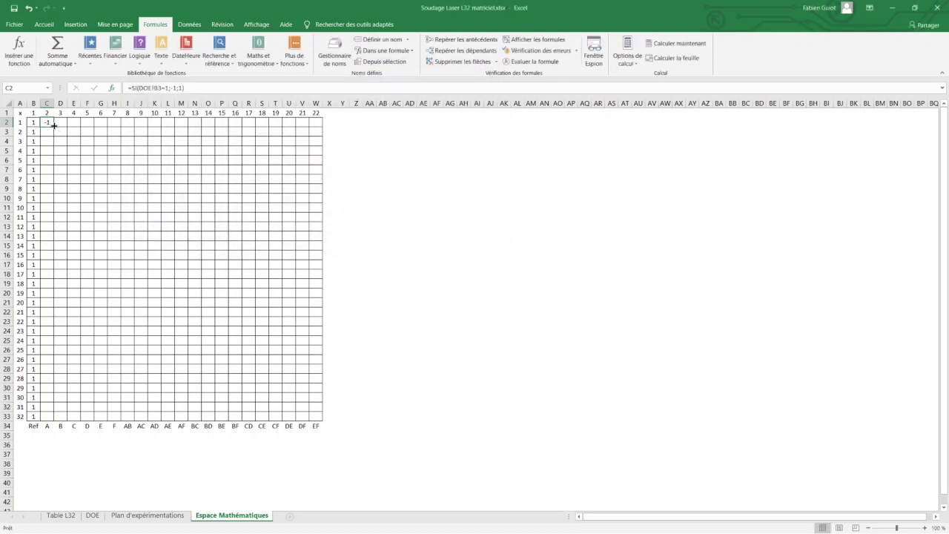
Fill the C2 formula down to row 33 and across to column H
left_click_drag(54, 127, 43, 356)
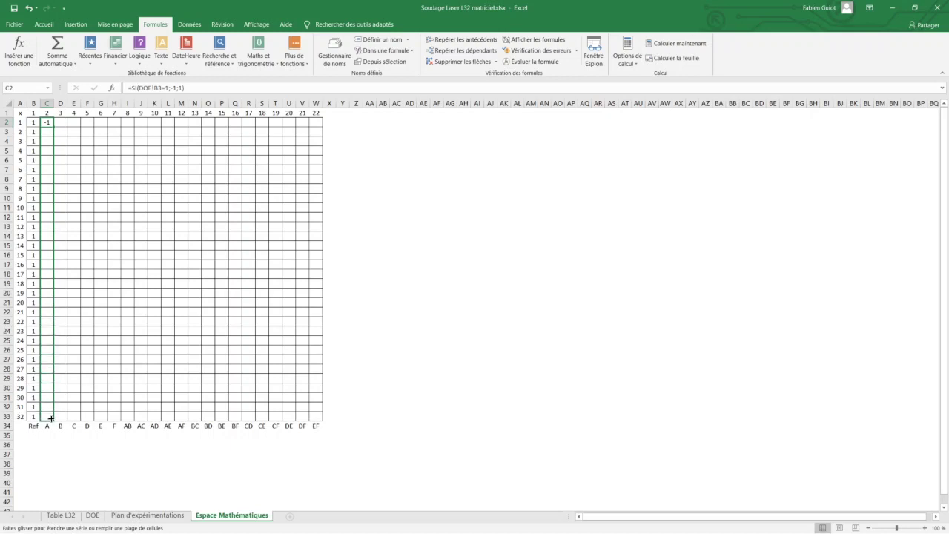
left_click_drag(43, 355, 45, 418)
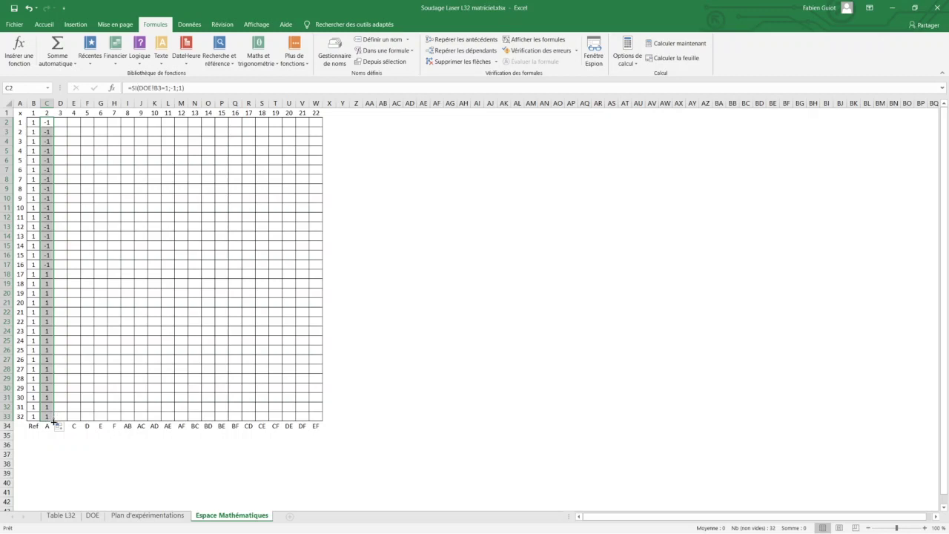
left_click_drag(52, 420, 118, 423)
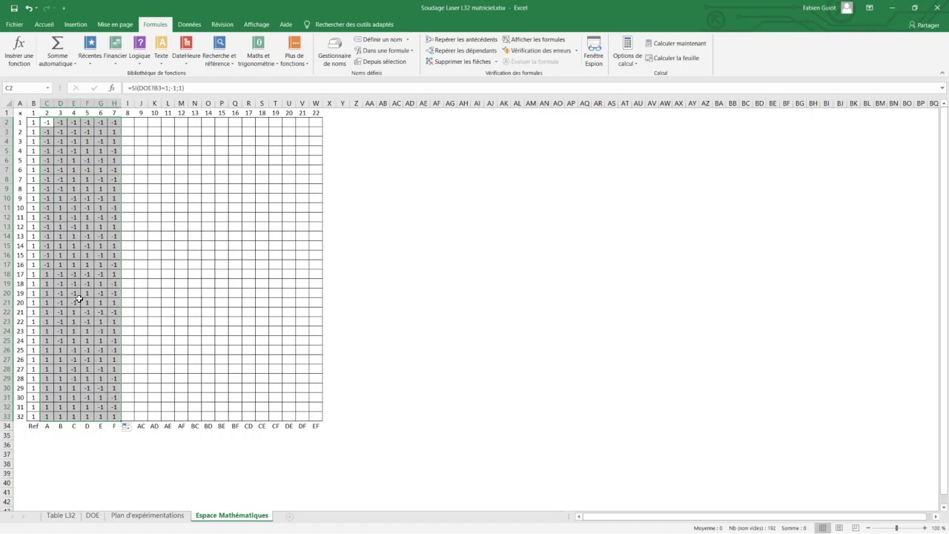
Spot-check the -1 blocks and formulas in columns C through G
left_click(76, 301)
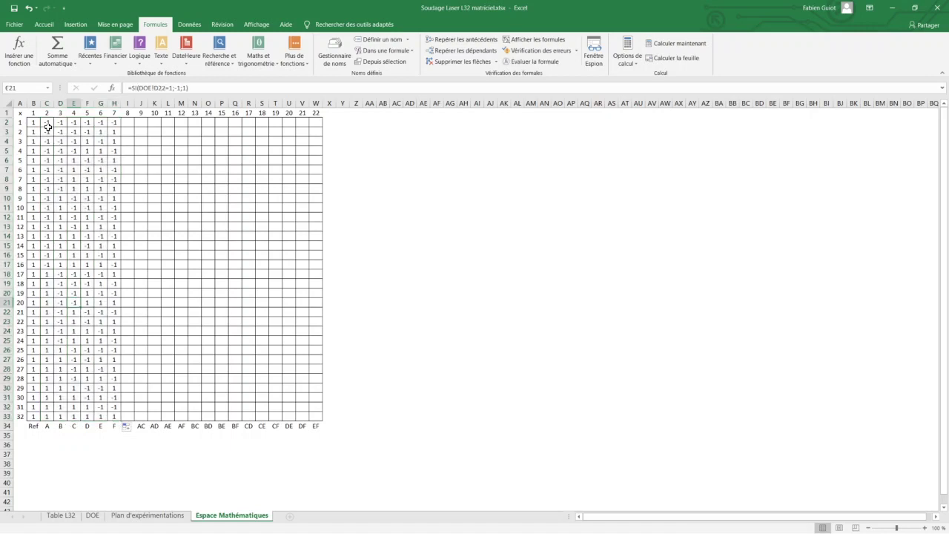
left_click_drag(47, 123, 50, 264)
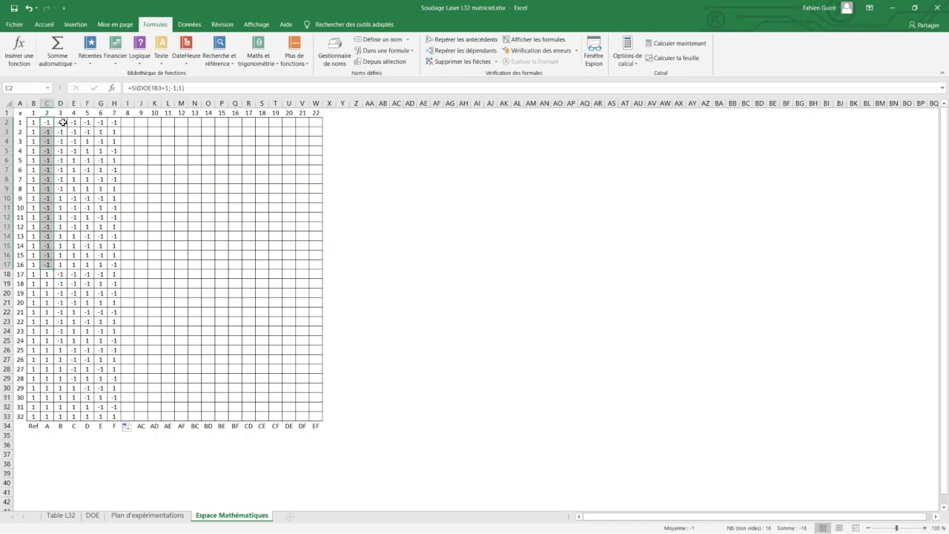
left_click_drag(63, 122, 65, 189)
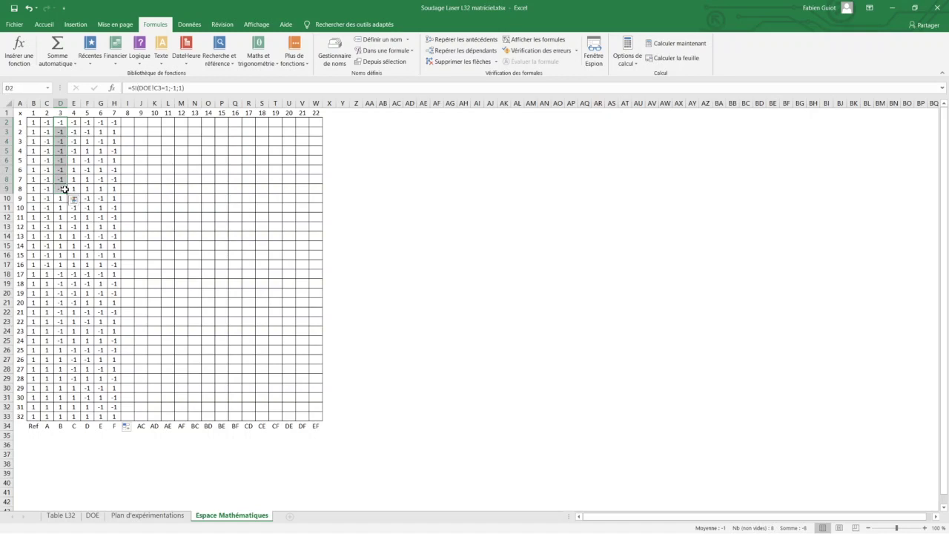
left_click_drag(75, 123, 75, 151)
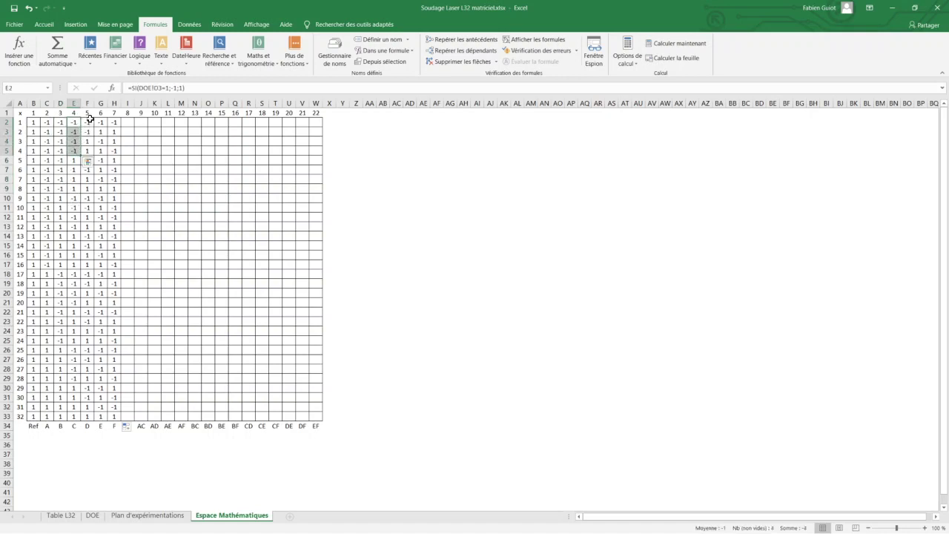
left_click_drag(89, 122, 87, 132)
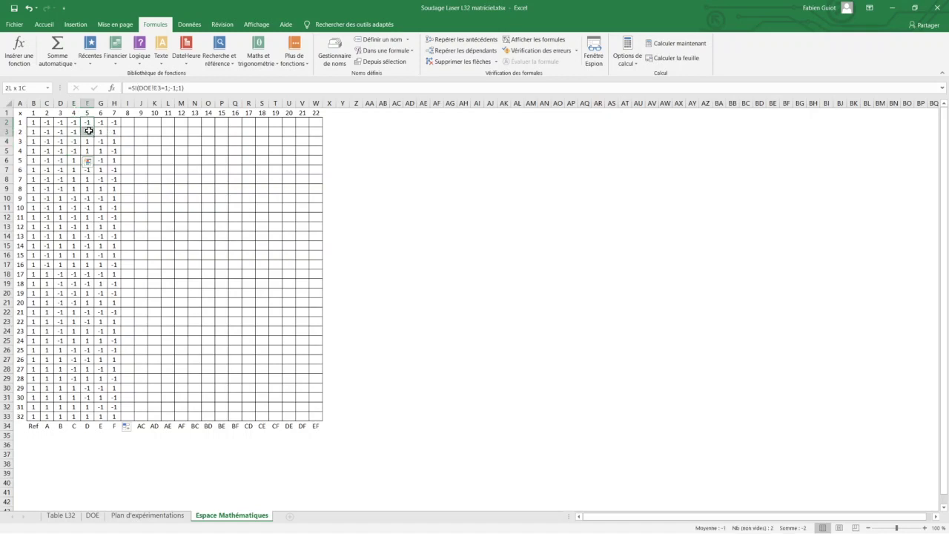
left_click(103, 122)
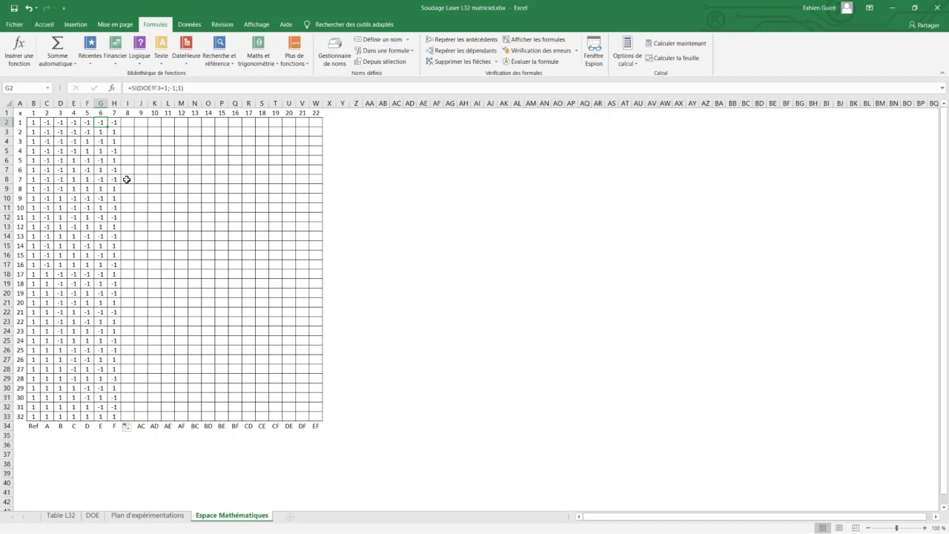
left_click(129, 123)
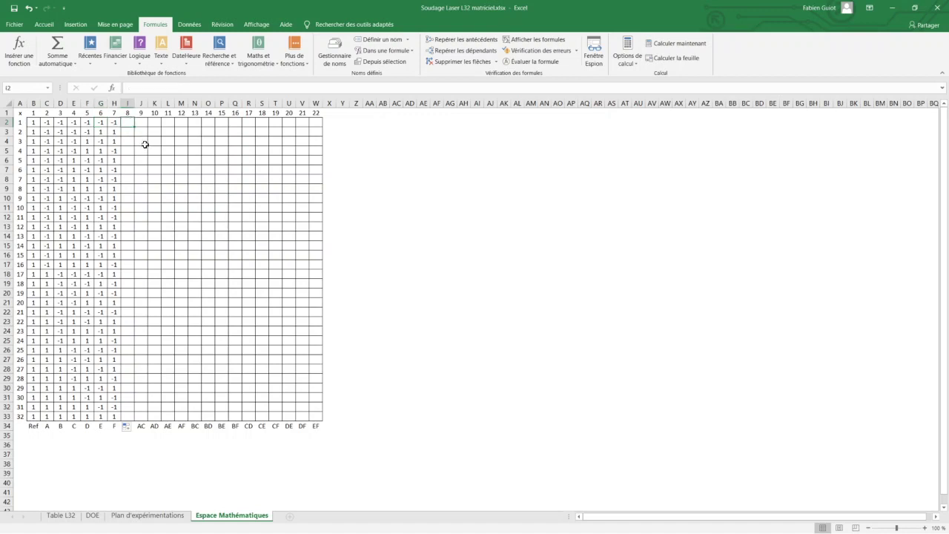
Enter =$C2*D2 in I2 and fill it across to column M and down to row 33
type("=")
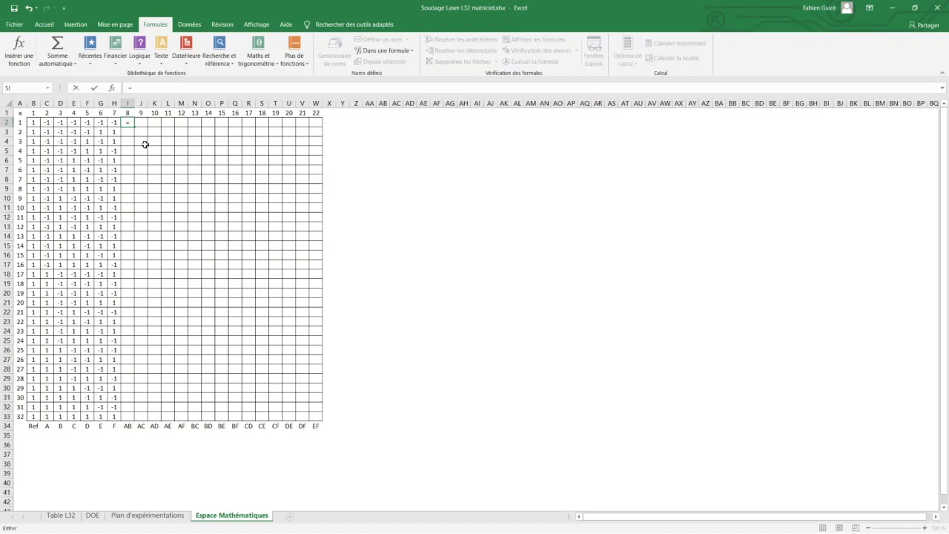
left_click(47, 120)
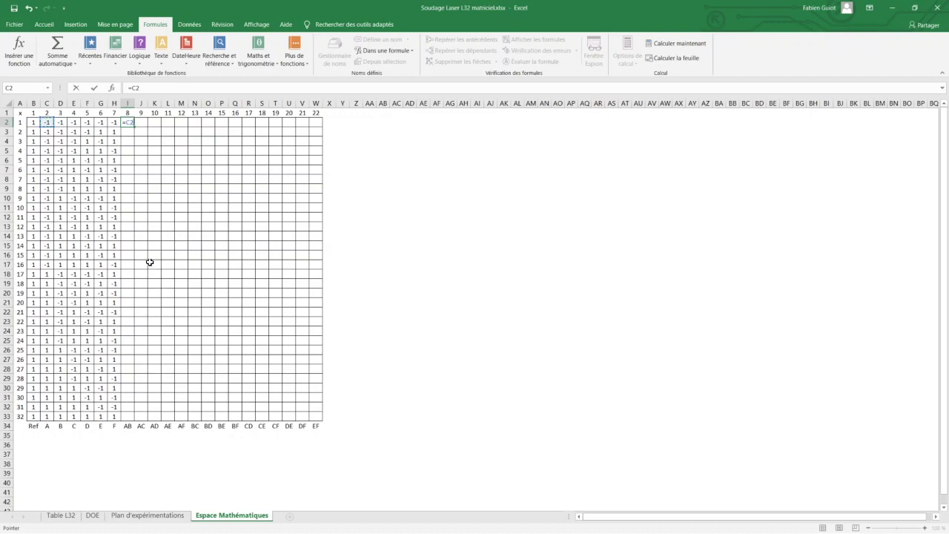
key("F5")
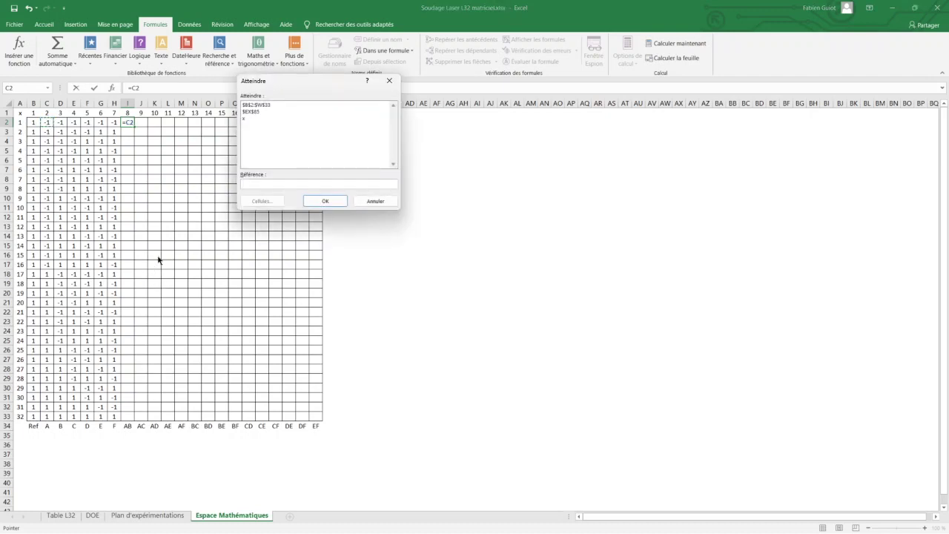
left_click(369, 204)
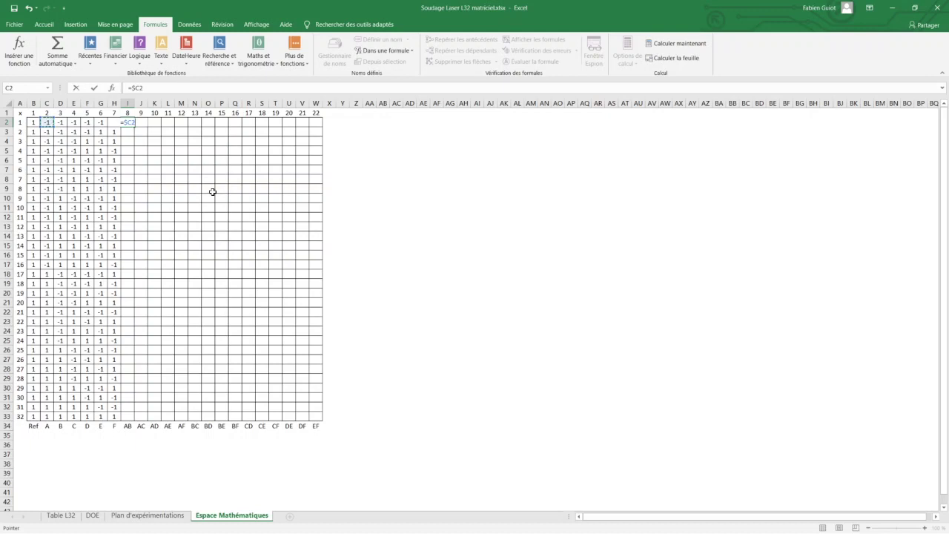
left_click(61, 124)
key("Return")
left_click(126, 122)
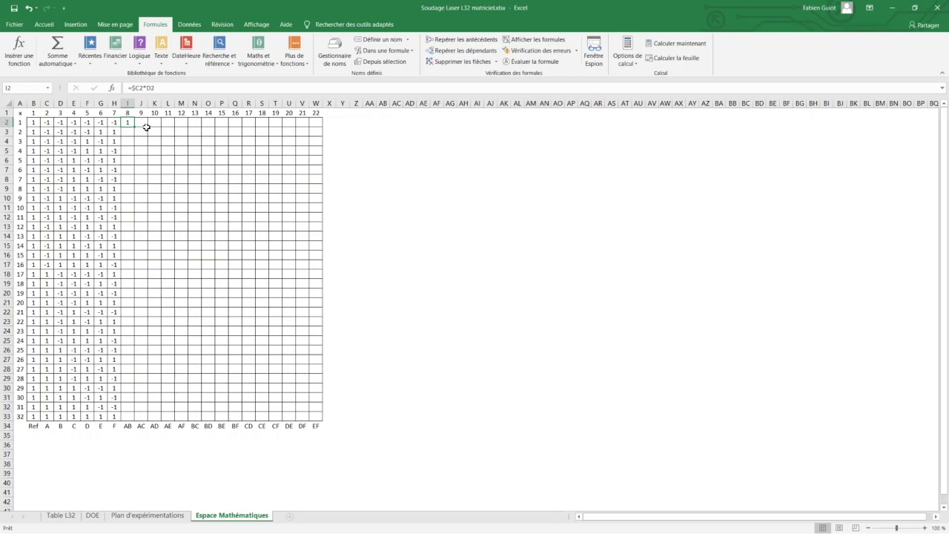
left_click_drag(134, 127, 186, 128)
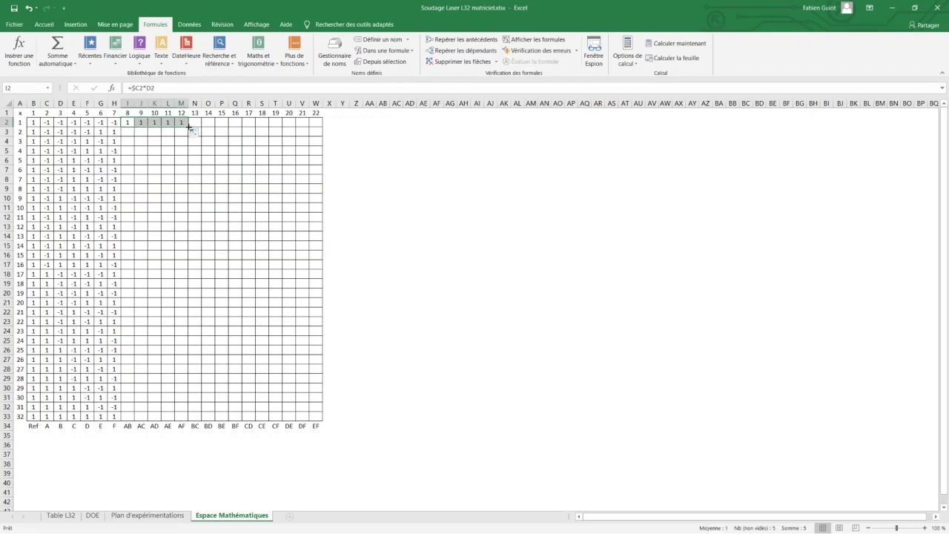
left_click_drag(188, 129, 183, 419)
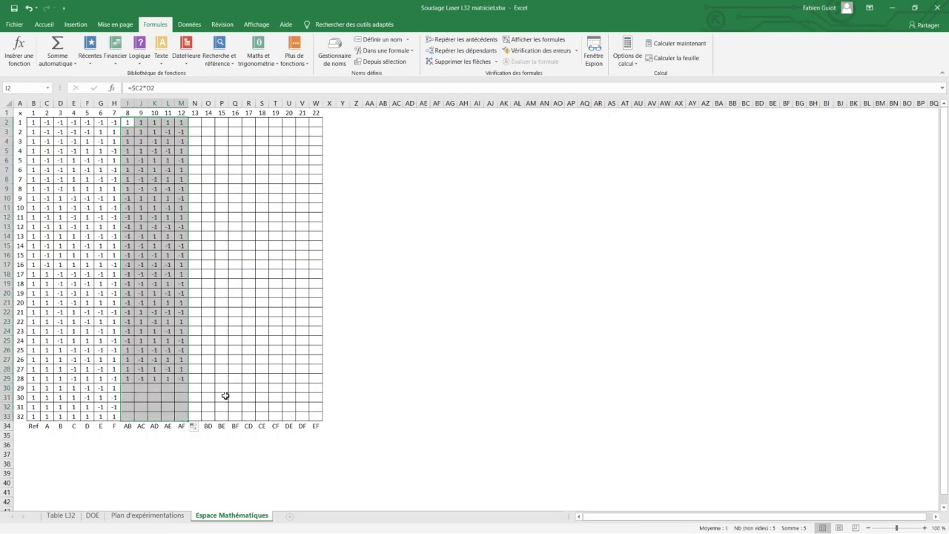
left_click(195, 123)
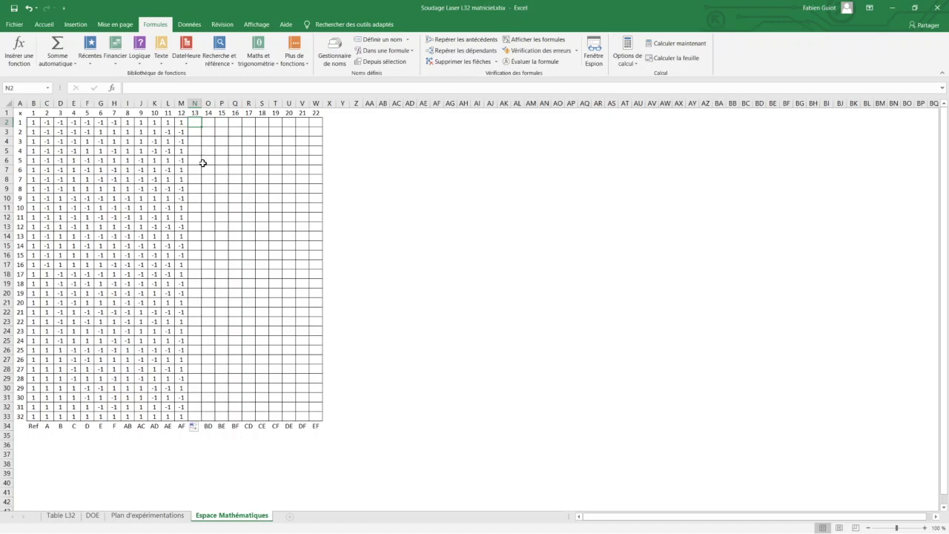
Enter =$D2*E2 in N2 and fill it across and down through Q33
type("=")
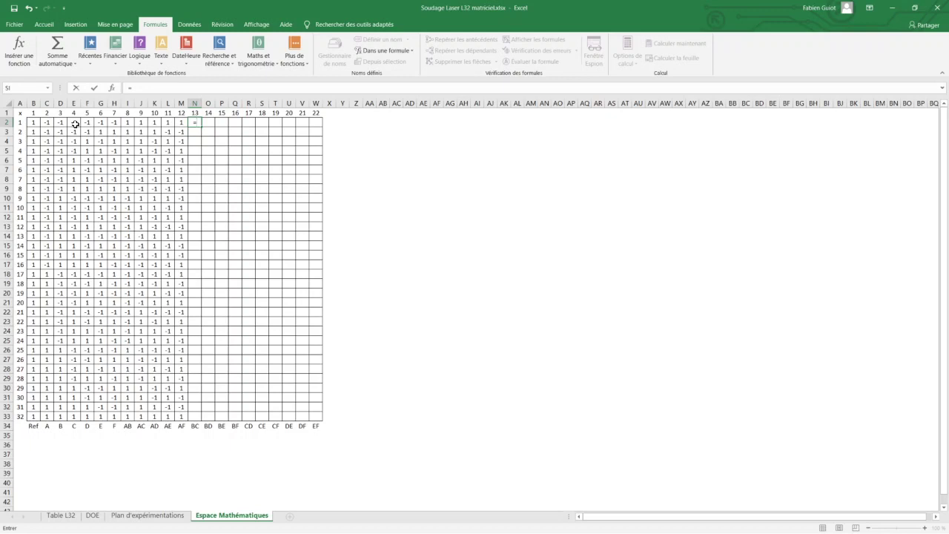
left_click(61, 123)
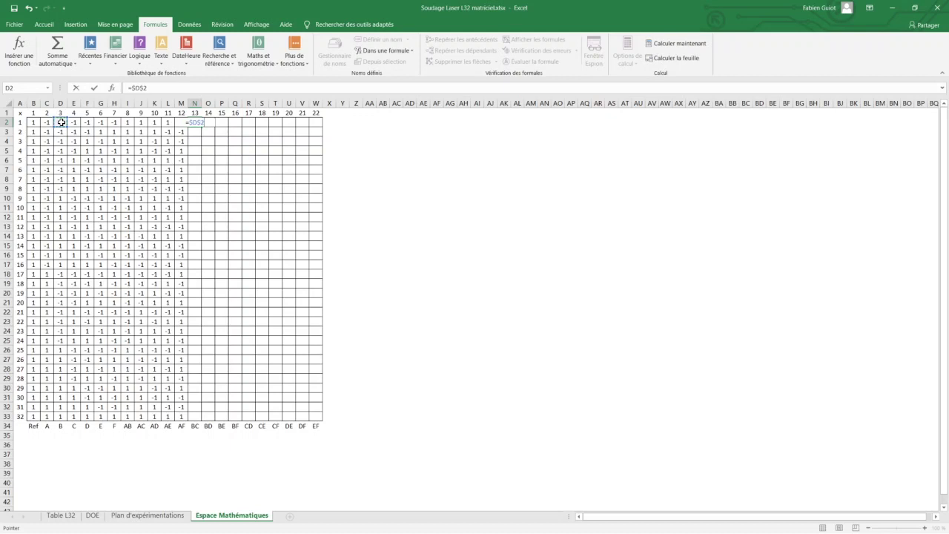
key("F4")
type("*")
left_click(72, 123)
key("Return")
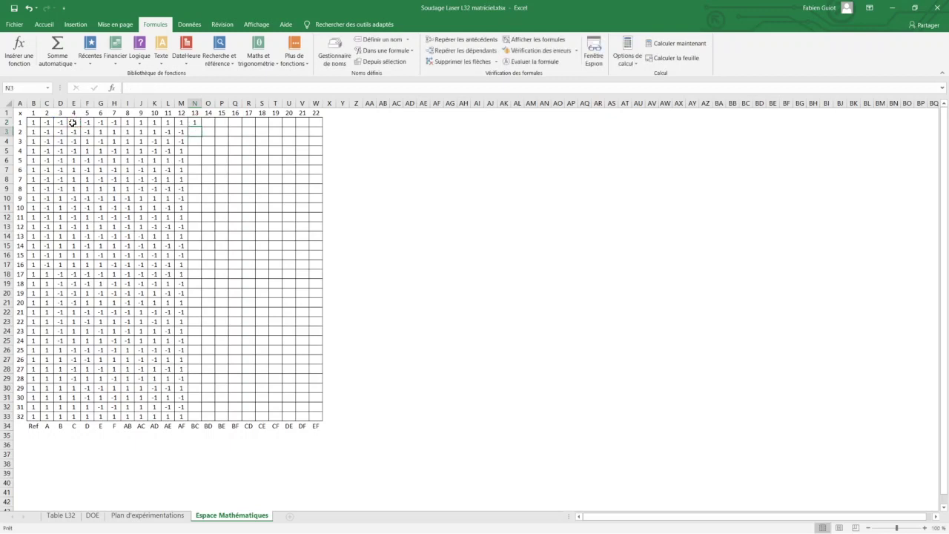
left_click(193, 123)
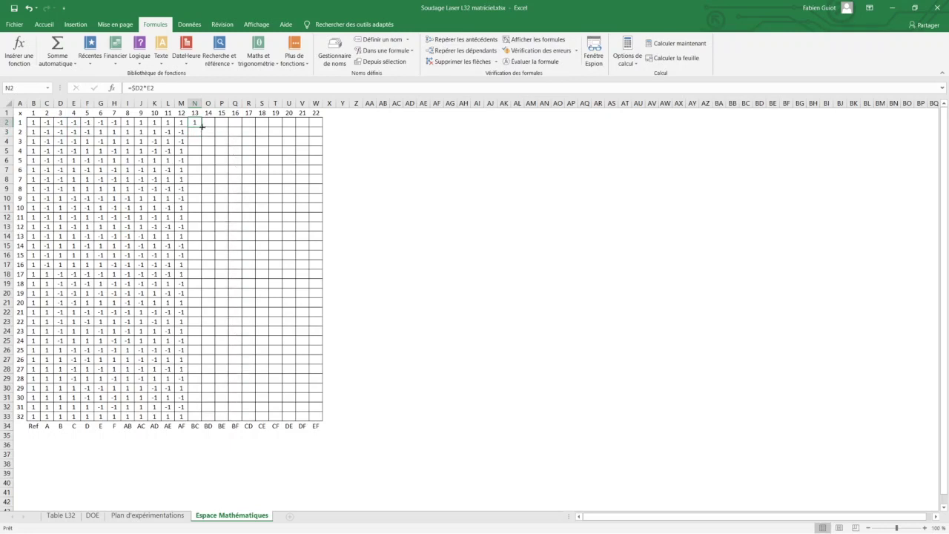
mouse_move(202, 127)
left_mouse_down()
mouse_move(238, 127)
mouse_move(238, 417)
left_mouse_up()
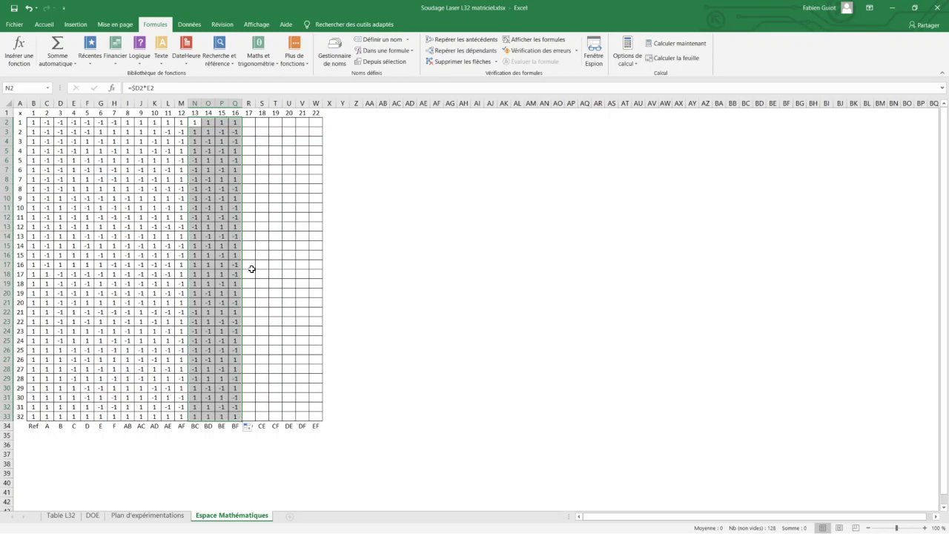
Enter =$E2*F2 in R2 and fill it across to column T and down to row 33
left_click(252, 124)
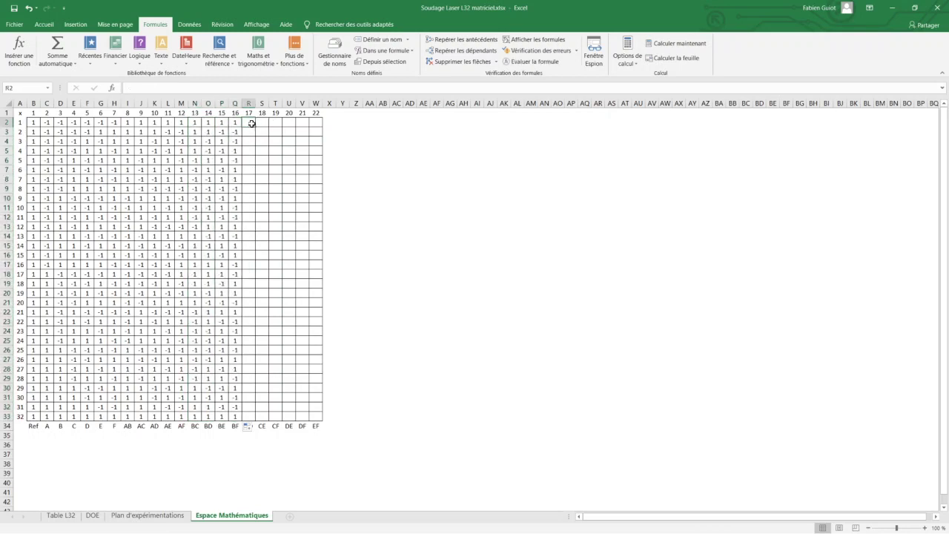
type("=")
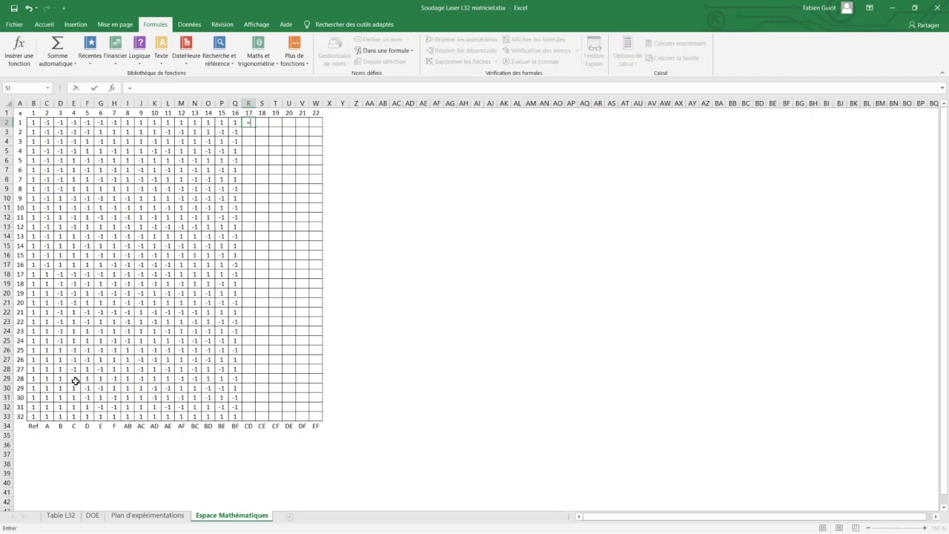
left_click(75, 122)
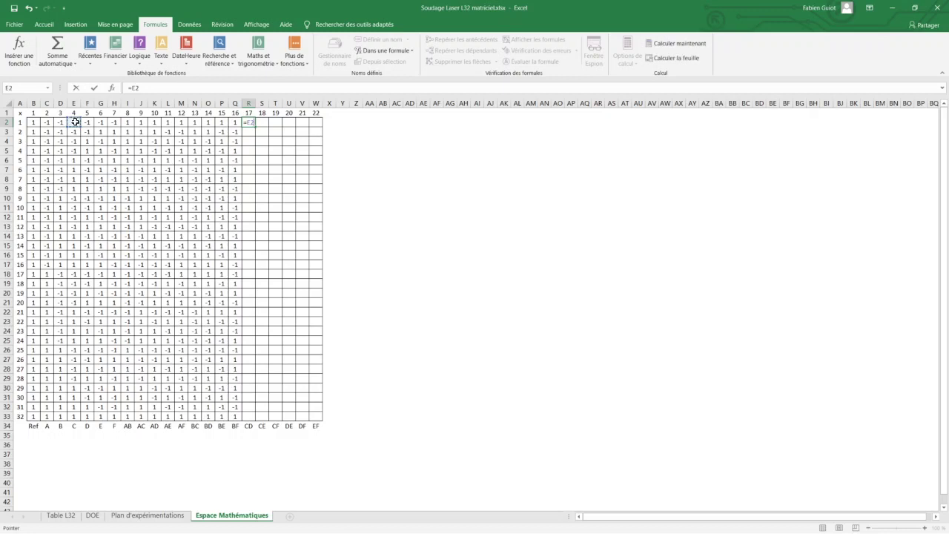
key("F4")
key("F4")
type("*")
left_click(87, 121)
key("ctrl+Return")
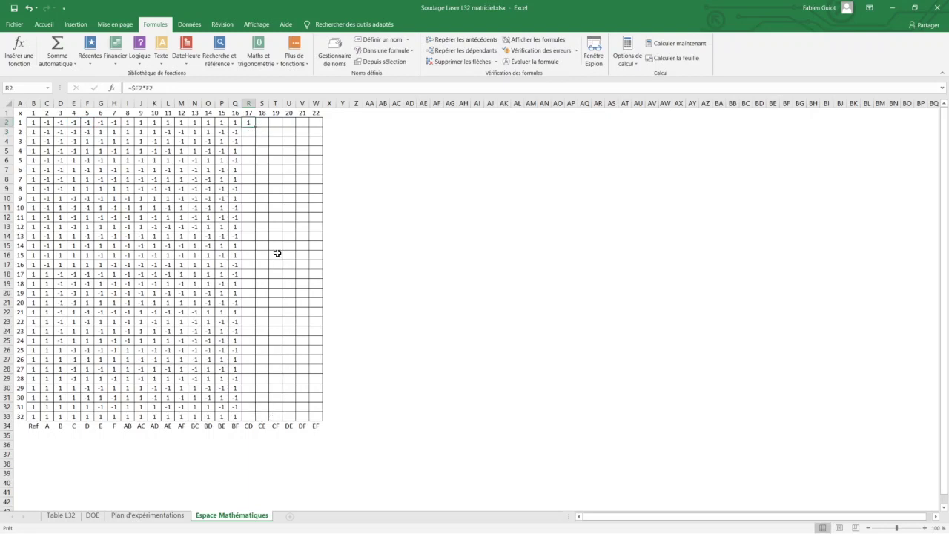
mouse_move(256, 128)
left_mouse_down()
mouse_move(283, 128)
mouse_move(282, 416)
left_mouse_up()
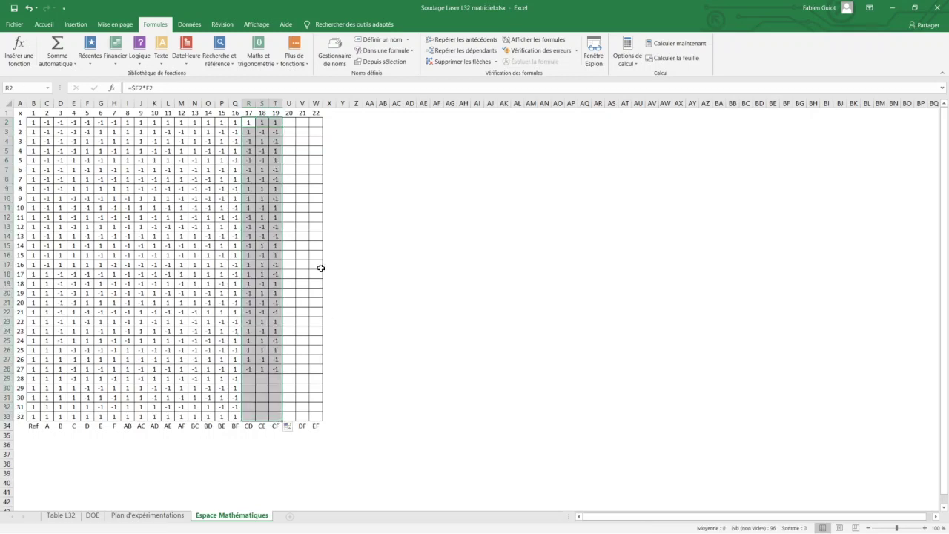
left_click(289, 124)
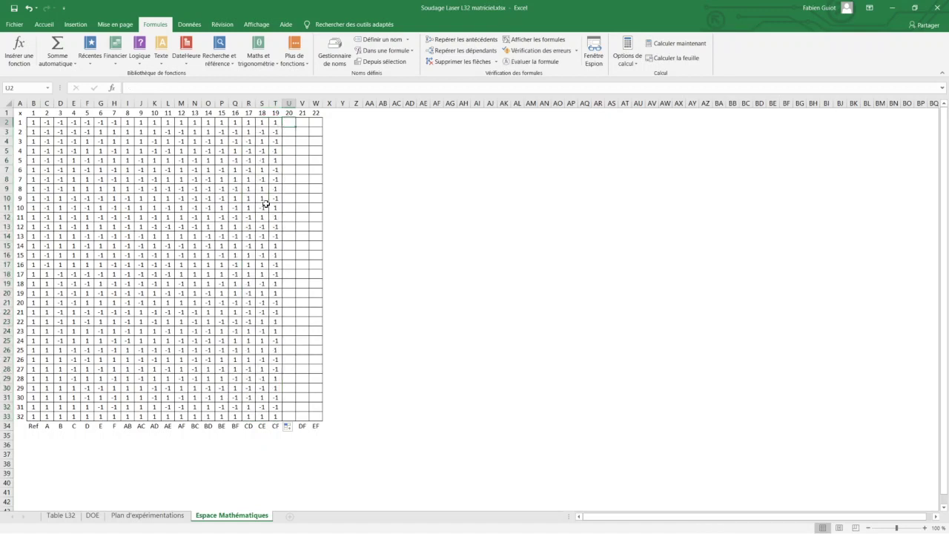
Enter =$G2*H2 in U2 and fill it into V2 and down to row 33
left_click(107, 297)
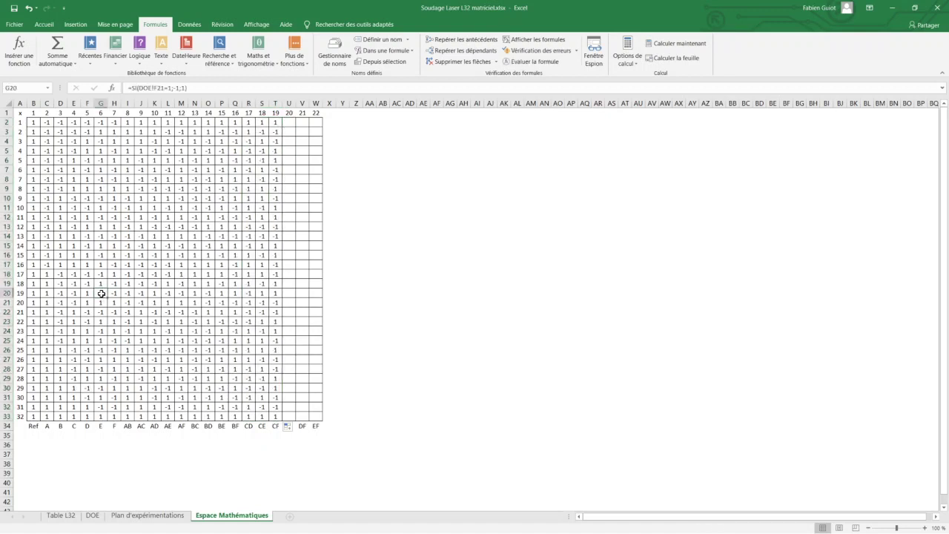
left_click(102, 121)
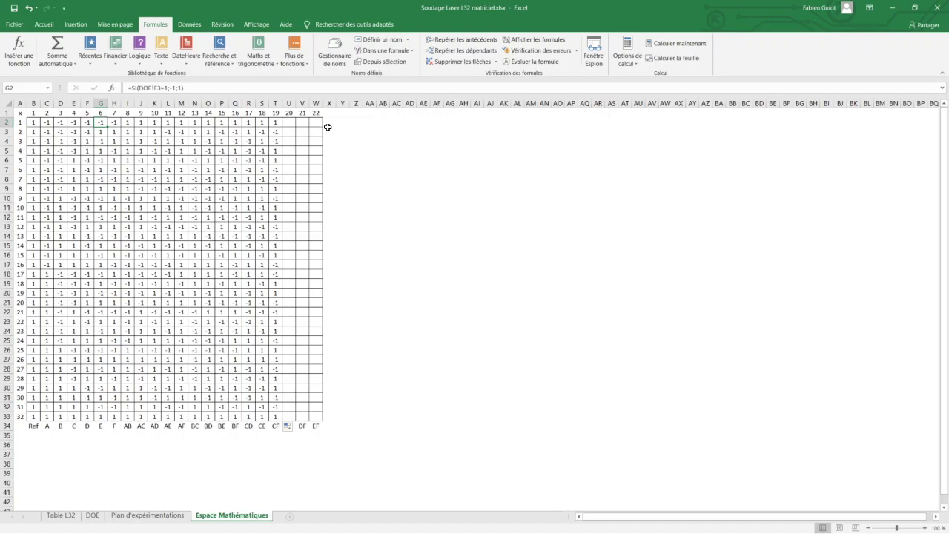
left_click(287, 121)
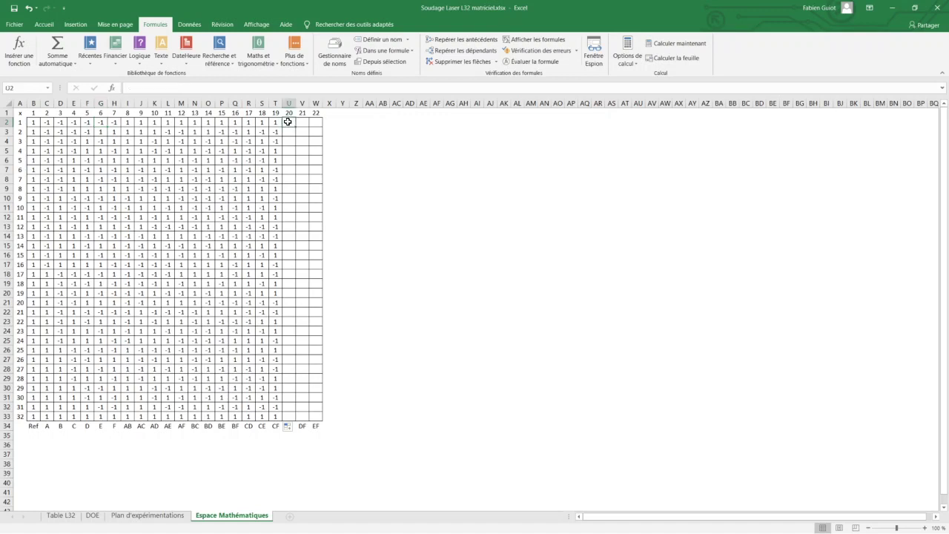
type("=")
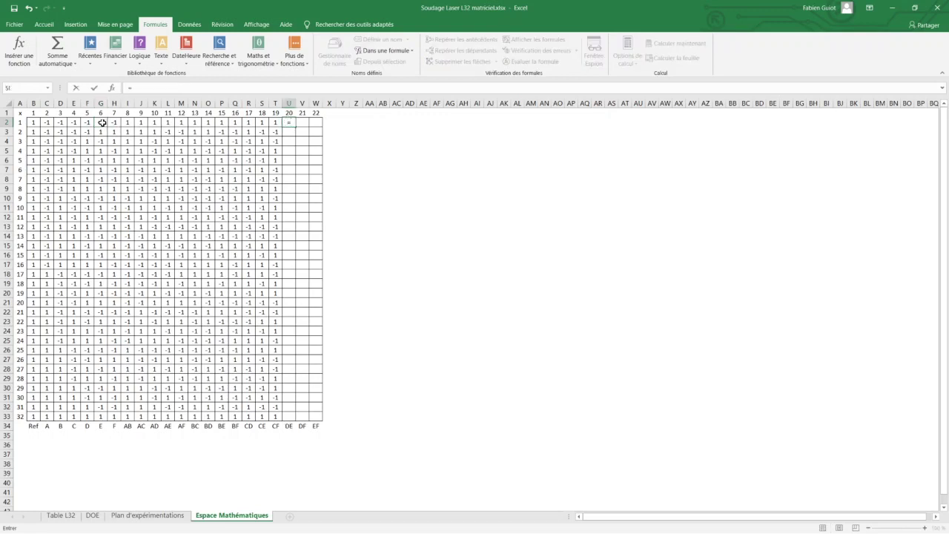
left_click(102, 123)
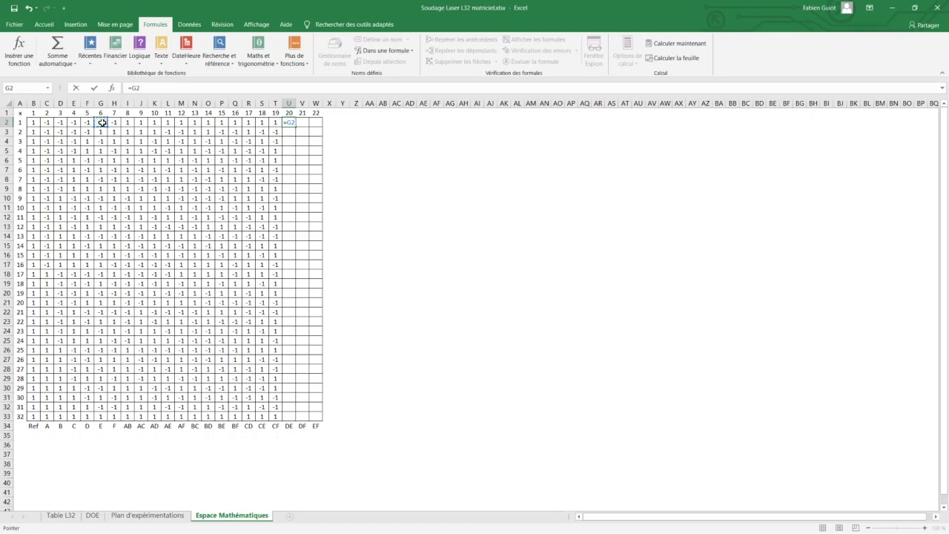
key("F4")
key("F4")
left_click(113, 123)
key("Return")
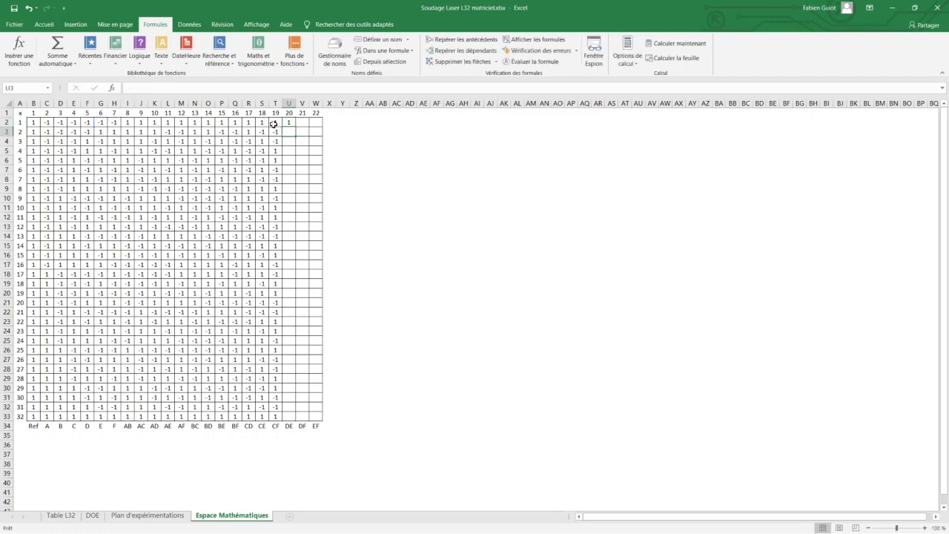
left_click(287, 123)
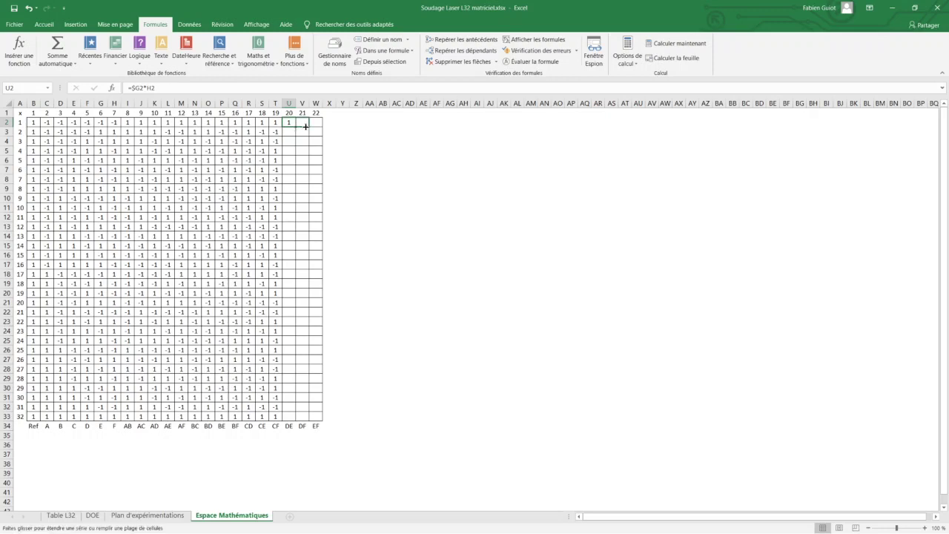
left_click_drag(296, 127, 308, 126)
double_click(310, 128)
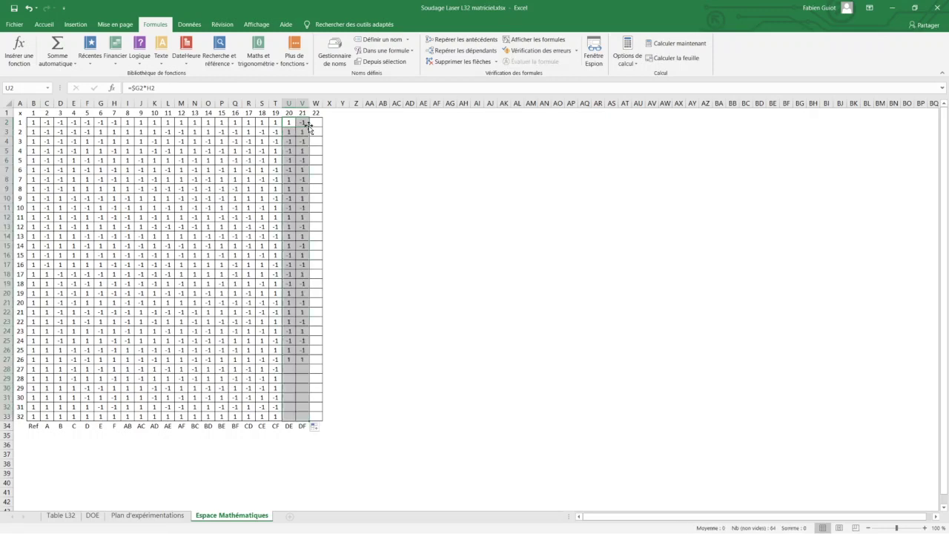
left_click(315, 123)
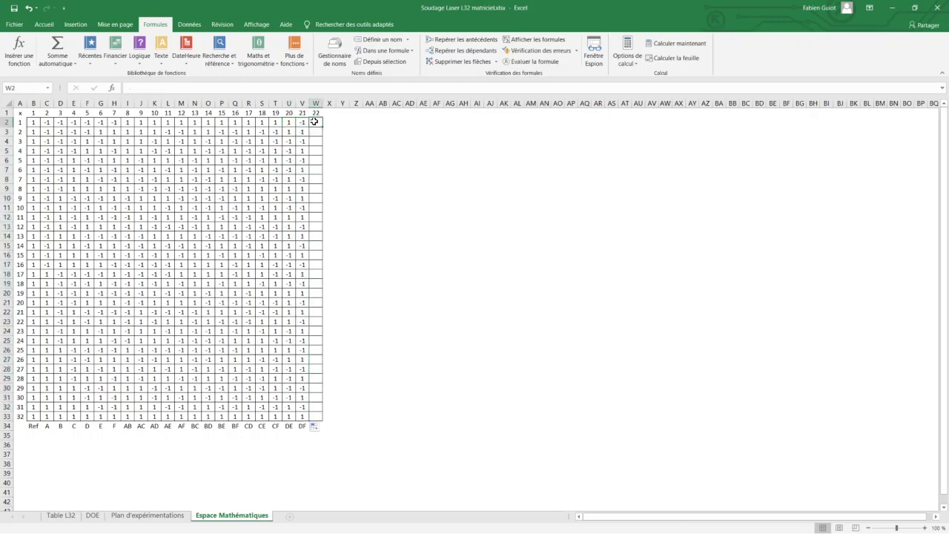
Enter =G2*H2 in W2 and fill it down to W33
type("=")
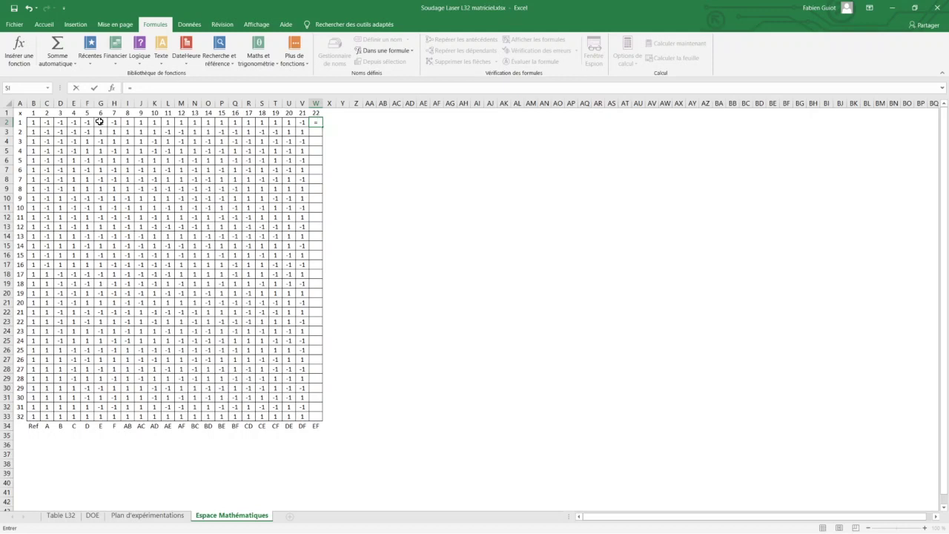
left_click(99, 121)
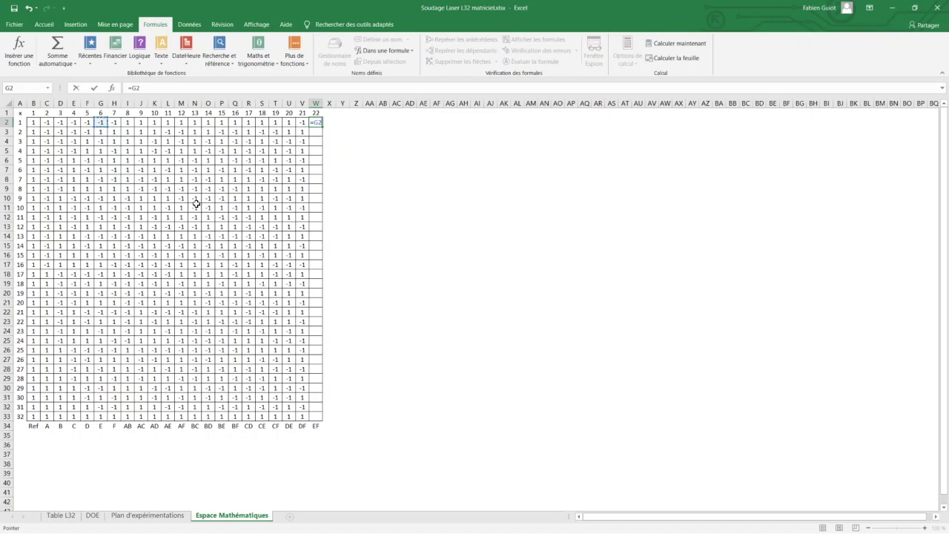
type("*")
left_click(117, 123)
key("Return")
left_click(318, 121)
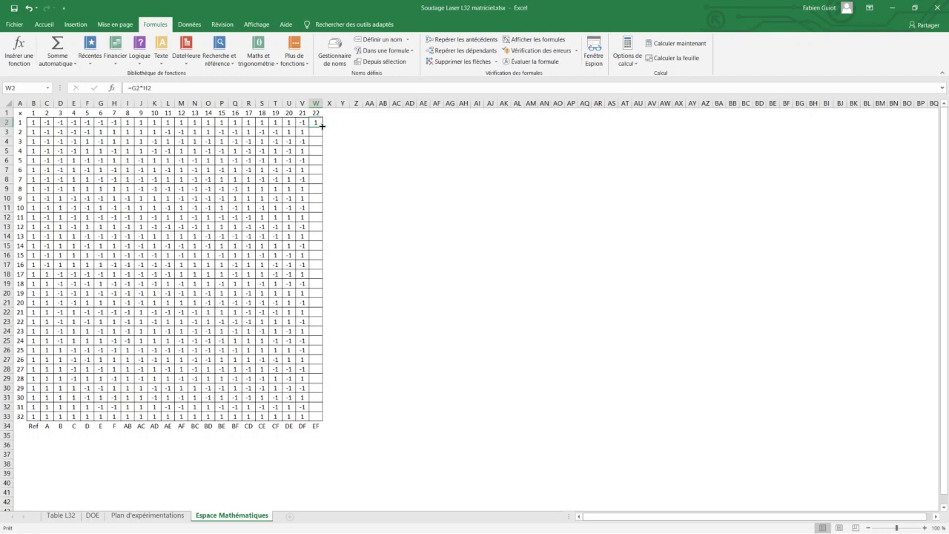
double_click(322, 128)
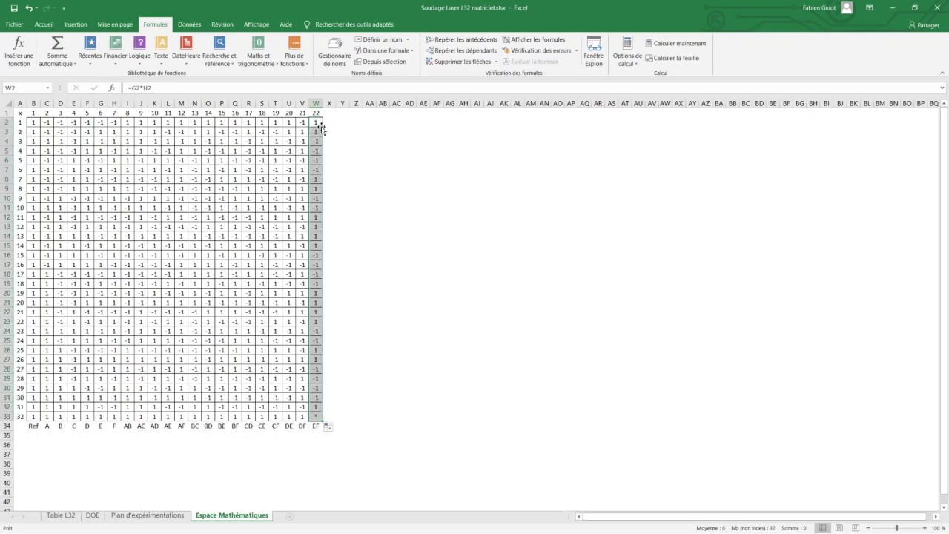
left_click(313, 122)
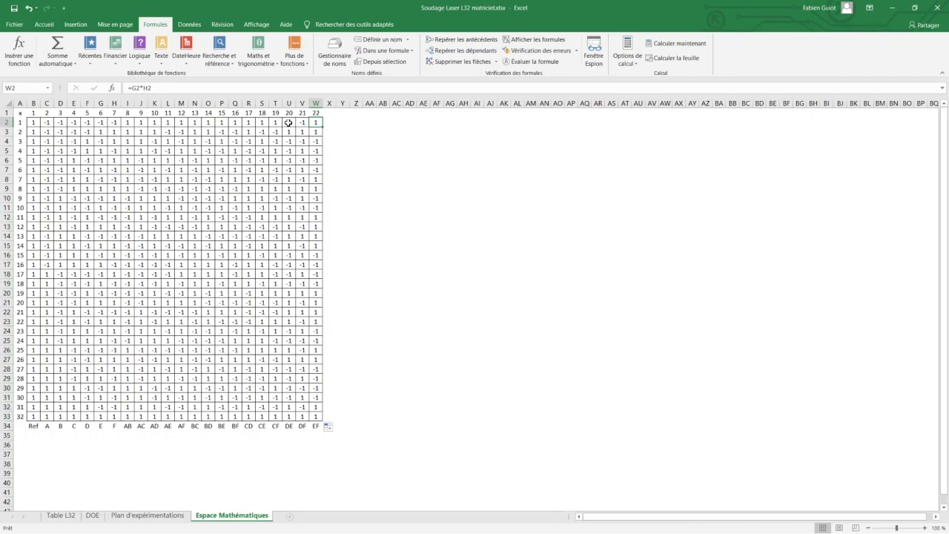
left_click(288, 122)
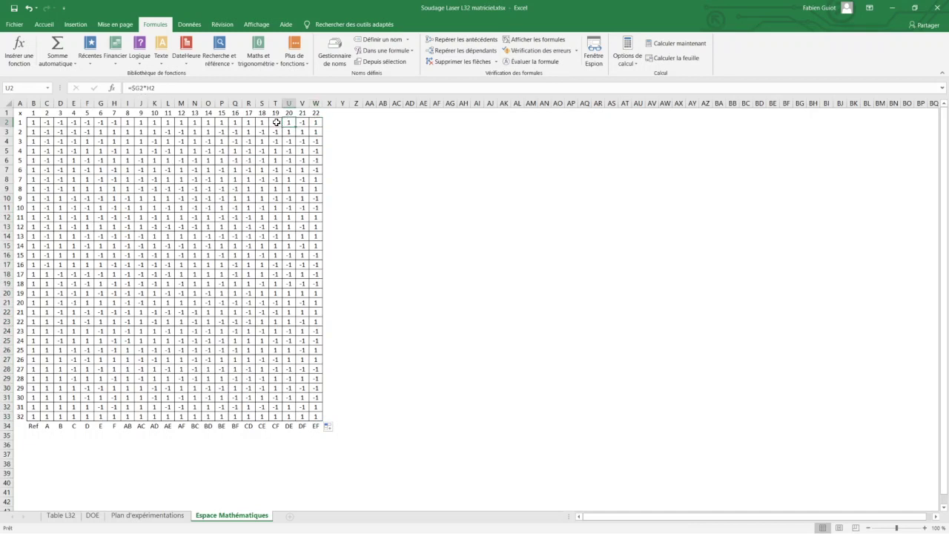
Correct U2 to =$F2*H2 and refill it across column V and down to row 33
left_click(276, 122)
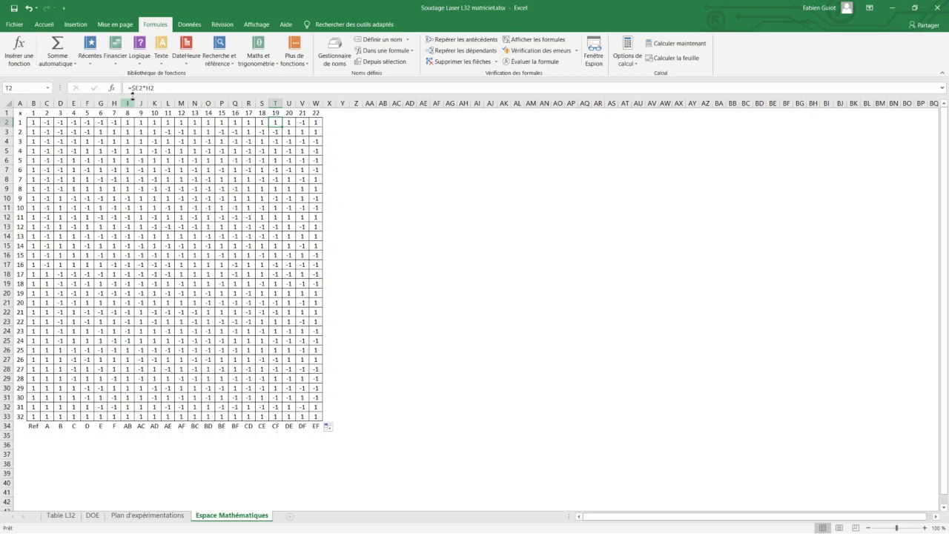
left_click(288, 122)
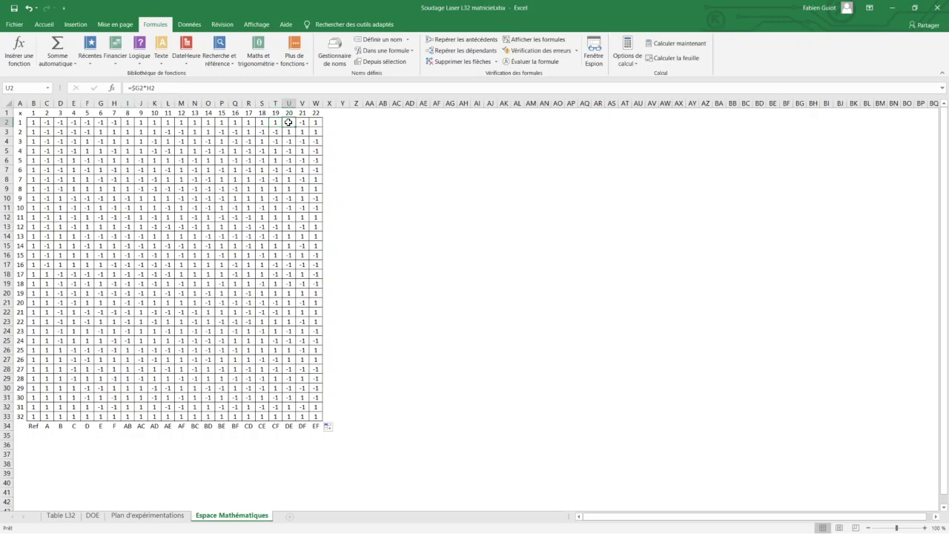
left_click(138, 88)
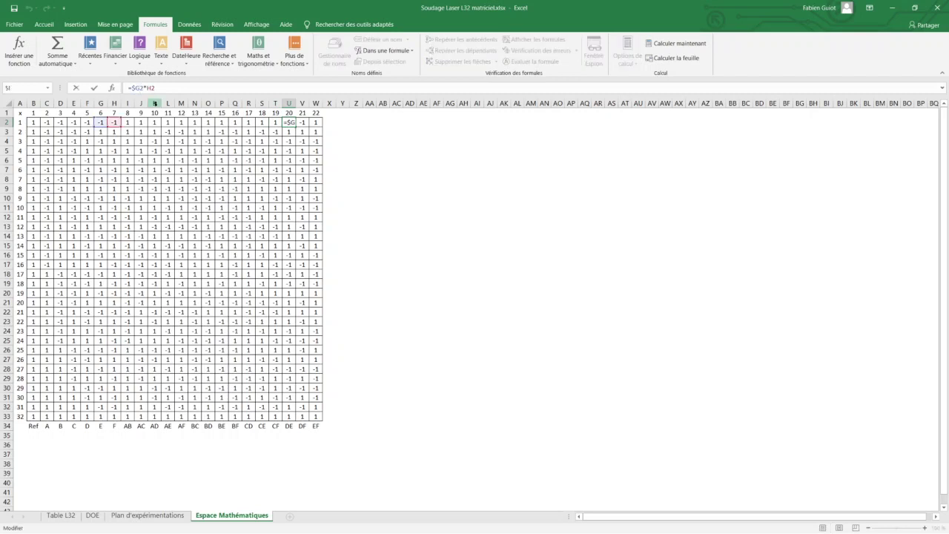
key("BackSpace")
type("f")
key("Return")
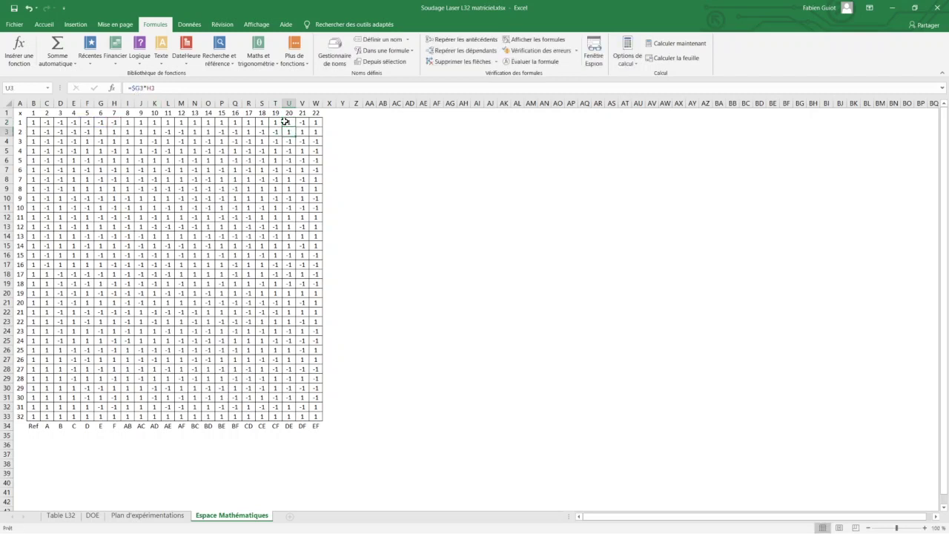
left_click(291, 123)
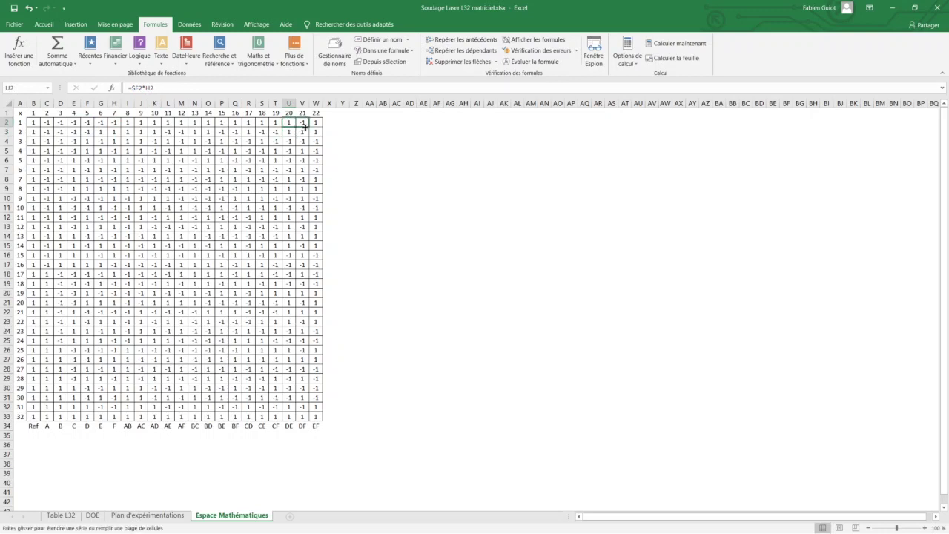
mouse_move(296, 127)
left_mouse_down()
mouse_move(308, 127)
mouse_move(306, 422)
left_mouse_up()
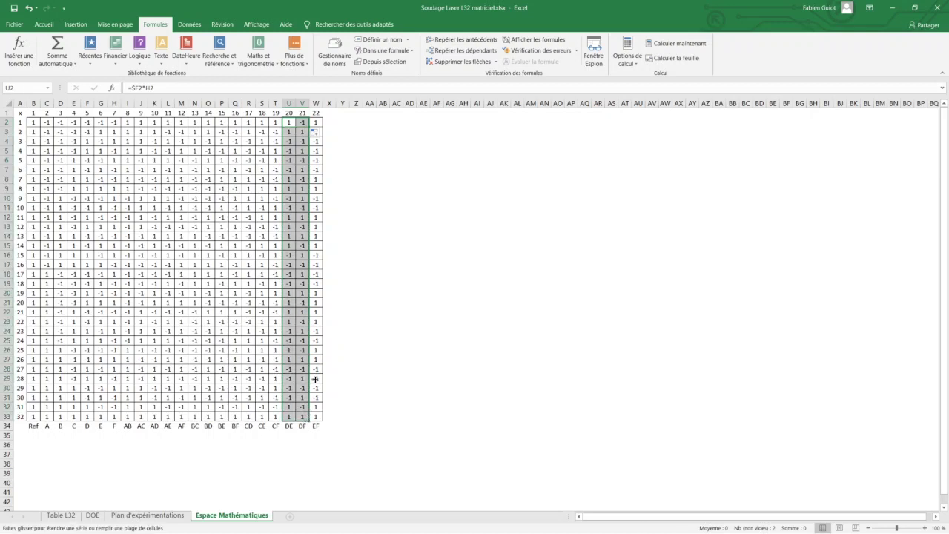
left_click(290, 124)
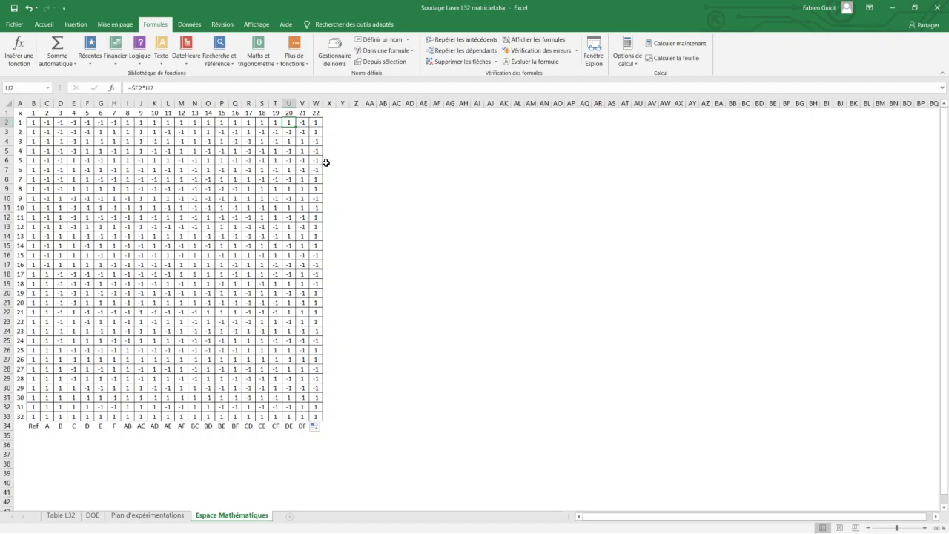
Save the workbook as 'Soudage Laser L32 matriciel-correction.xlsx' and return to PowerPoint
left_click(15, 25)
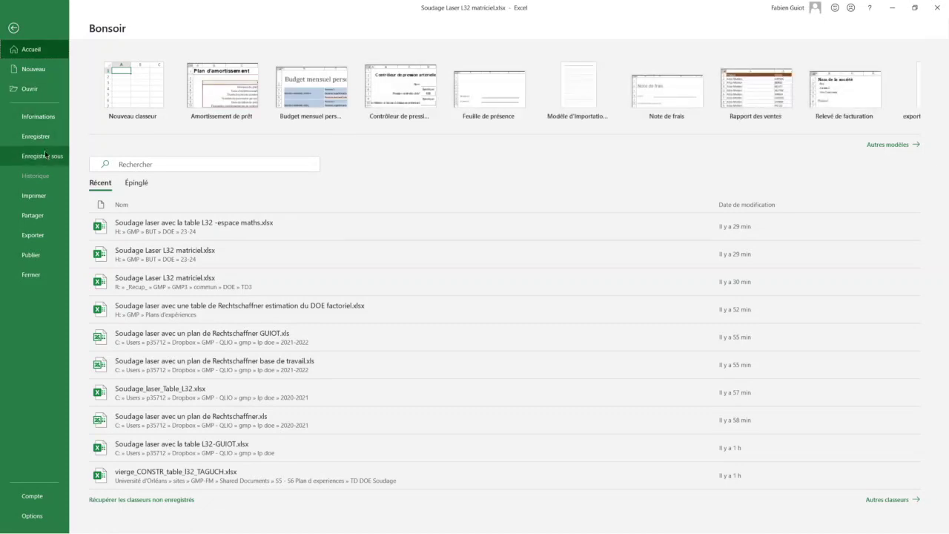
left_click(44, 154)
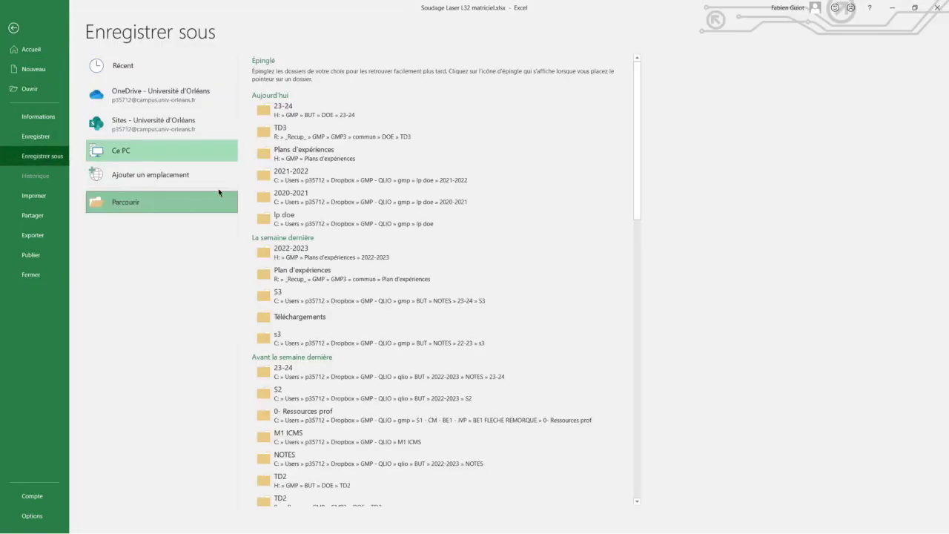
left_click(229, 193)
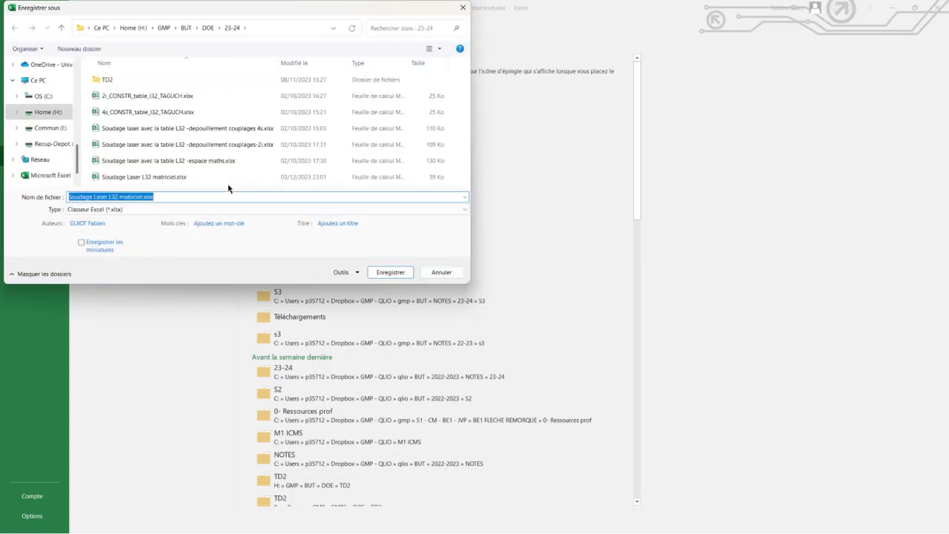
left_click(113, 196)
type("-correcti")
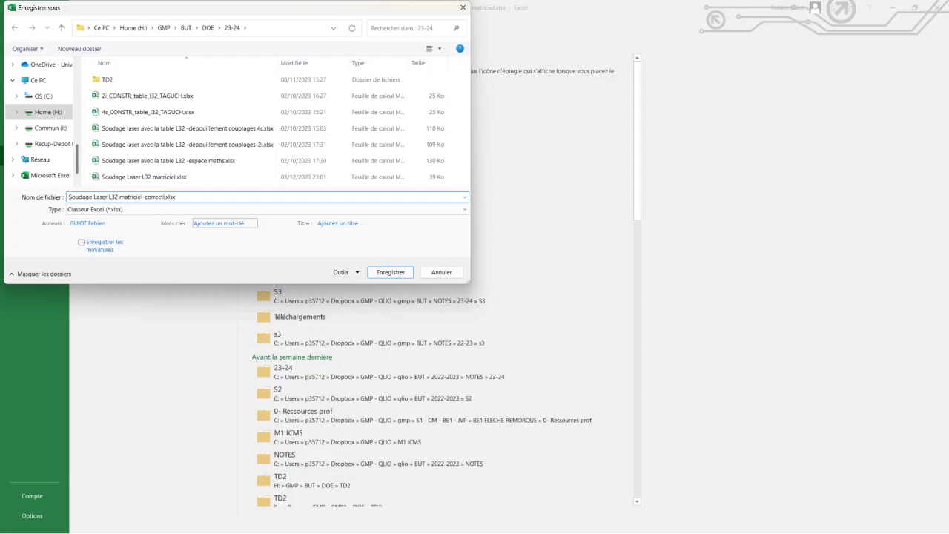
type("on")
key("Return")
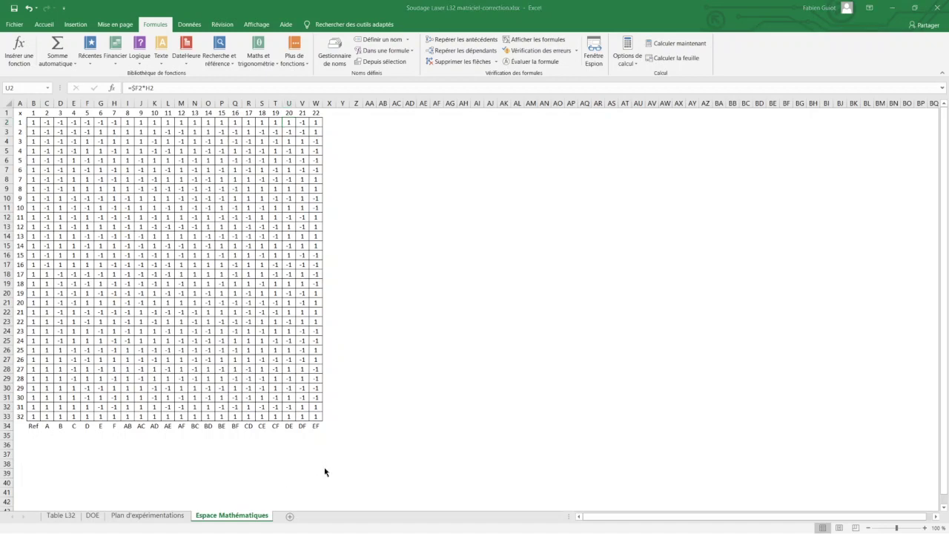
key("alt+Tab")
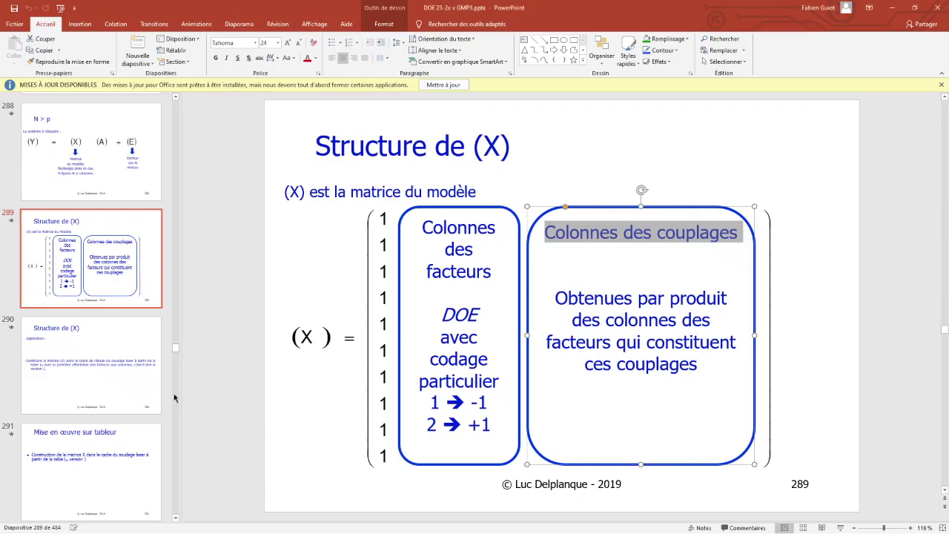
Step through slides 290 and 291 to slide 292 on the information matrix tXX
left_click(95, 356)
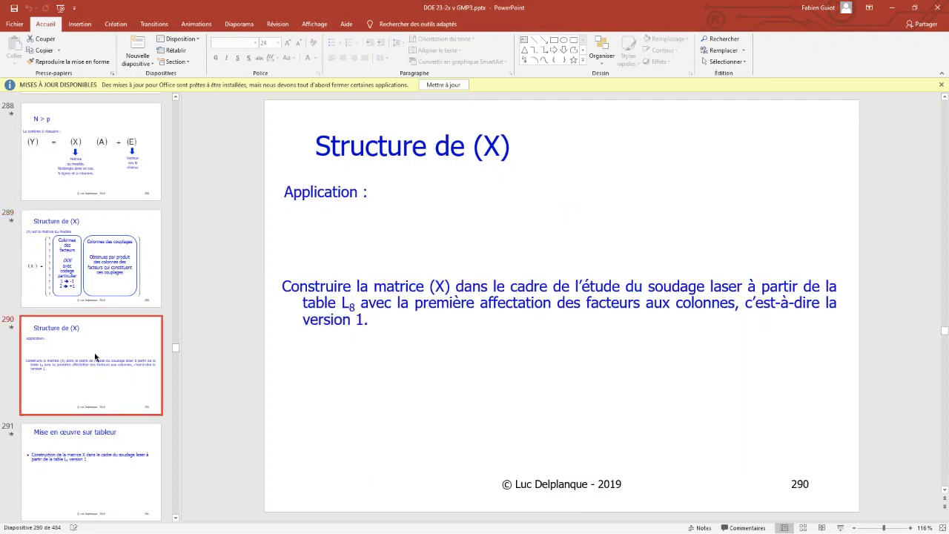
left_click(98, 445)
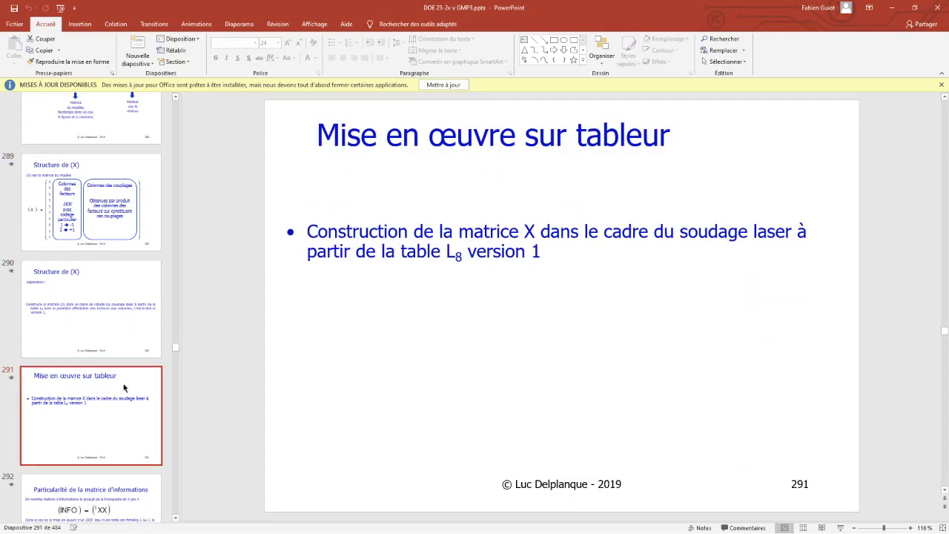
scroll(95, 425, "down", 3)
left_click(102, 387)
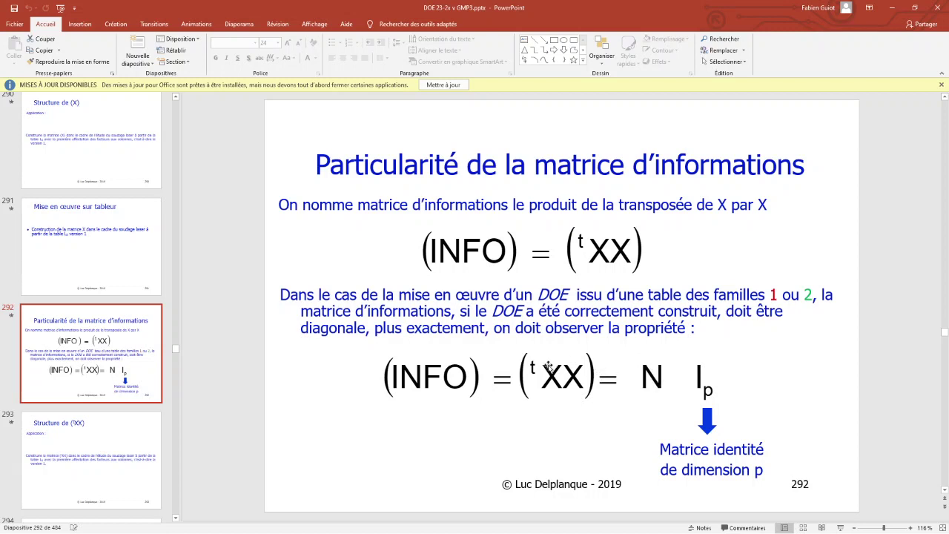
Label A37 'tx' and paste run numbers A2:A33 transposed across row 37 from B37
key("alt+Tab")
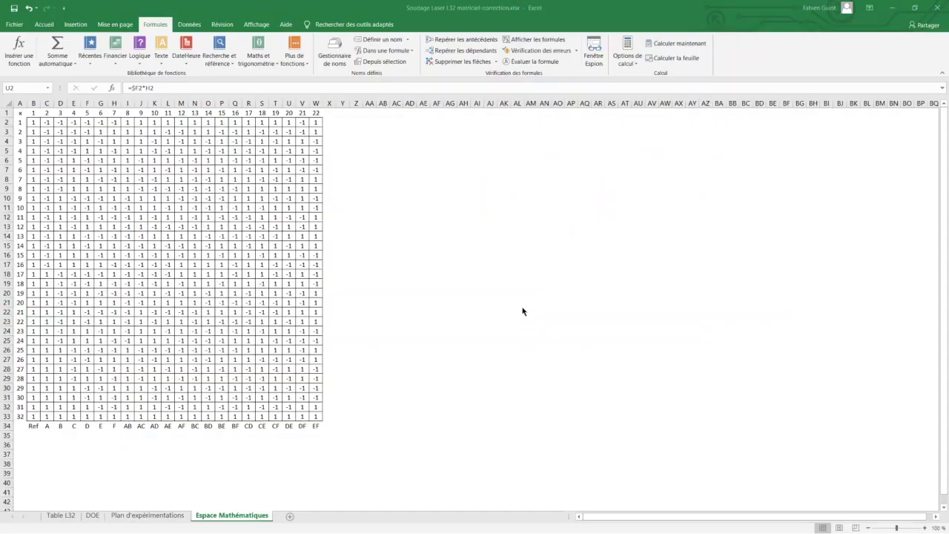
left_click(22, 448)
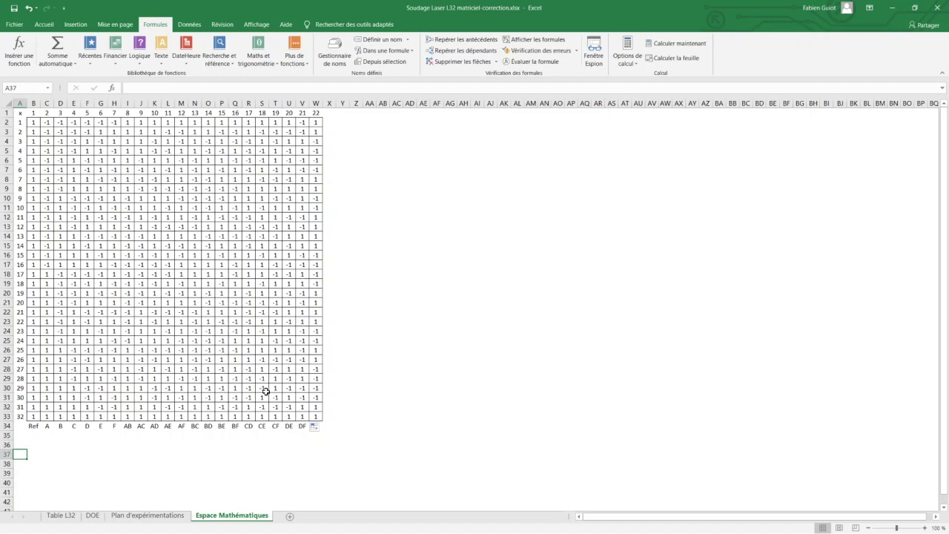
type("tx")
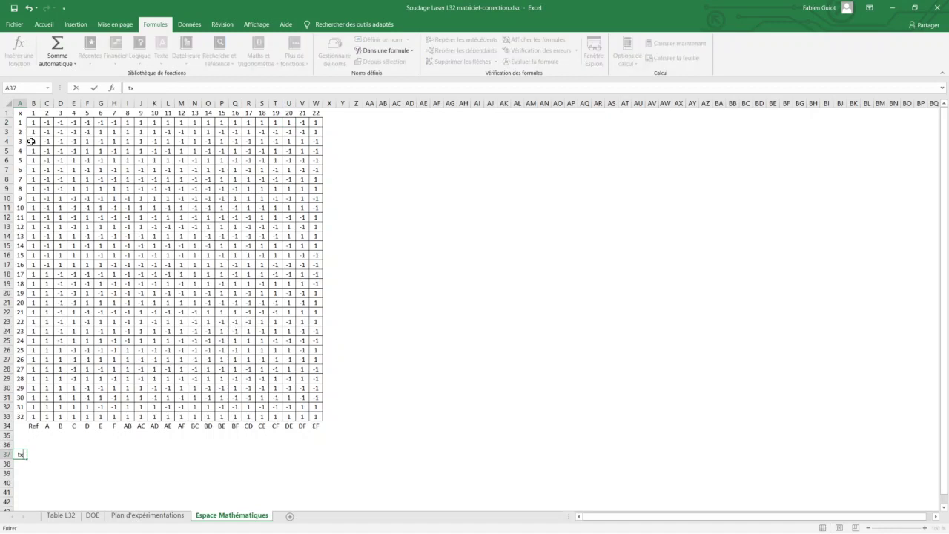
left_click_drag(21, 122, 19, 418)
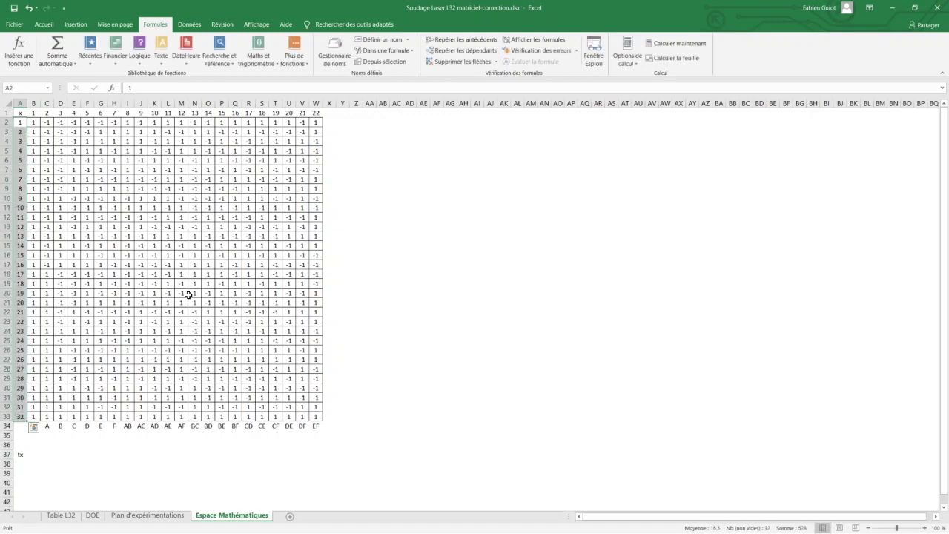
key("ctrl+c")
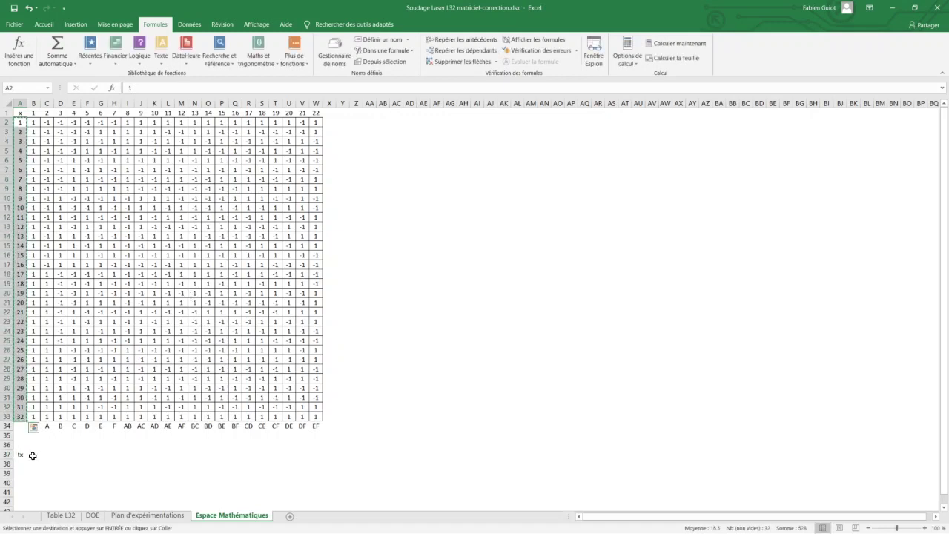
left_click(32, 454)
right_click(32, 455)
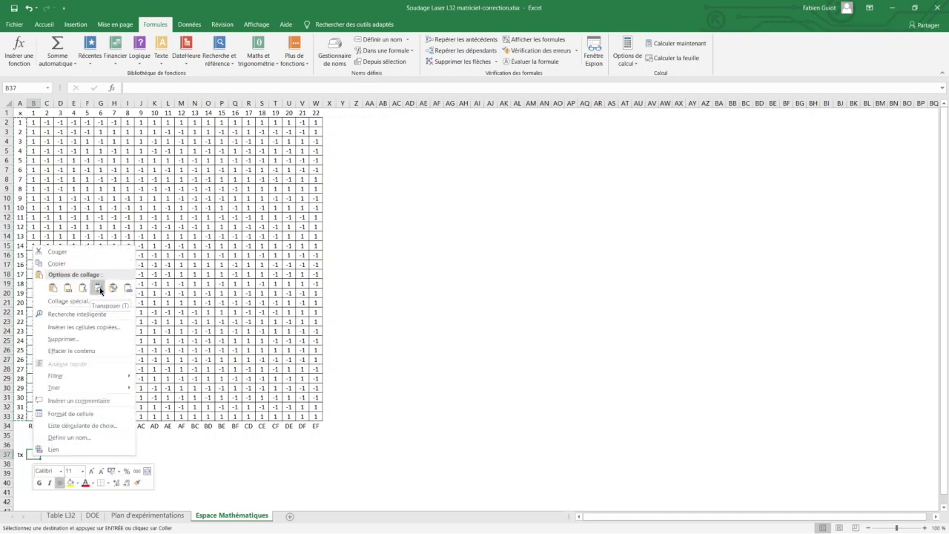
left_click(98, 288)
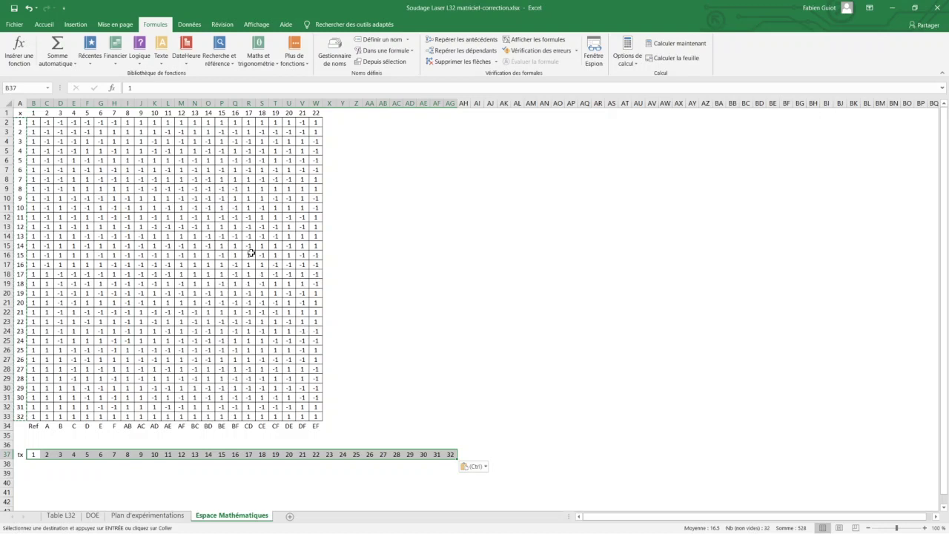
Paste column numbers B1:W1 transposed down A38:A59 and select the B38:AG59 grid
left_click_drag(35, 113, 316, 112)
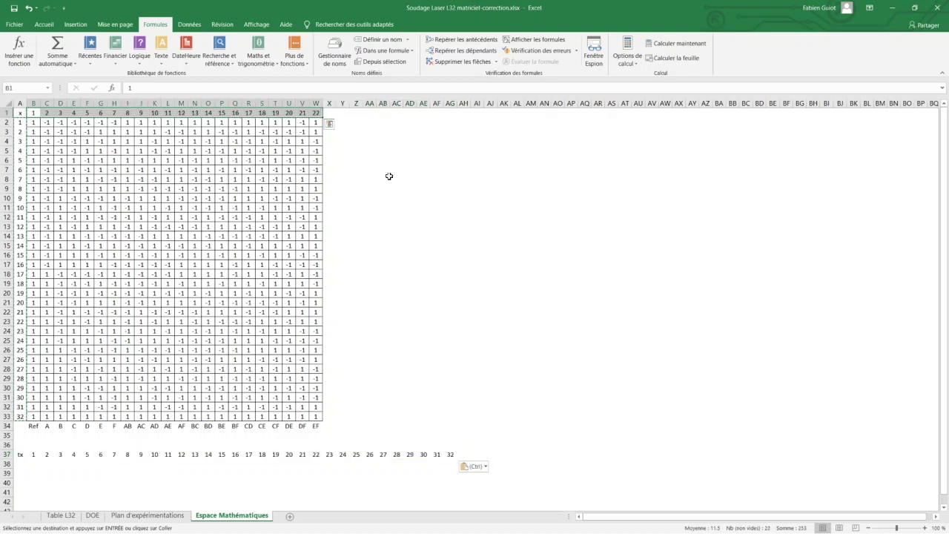
key("ctrl+c")
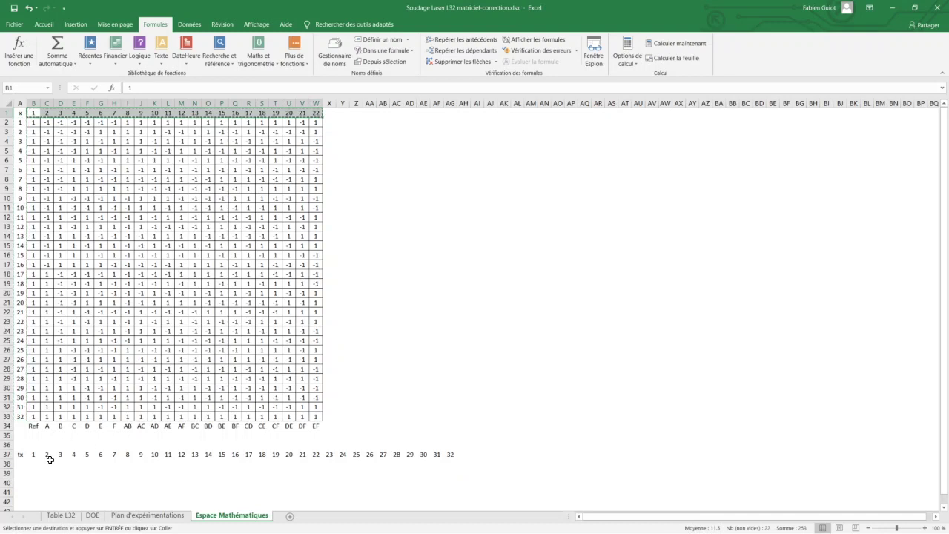
left_click(20, 463)
right_click(20, 464)
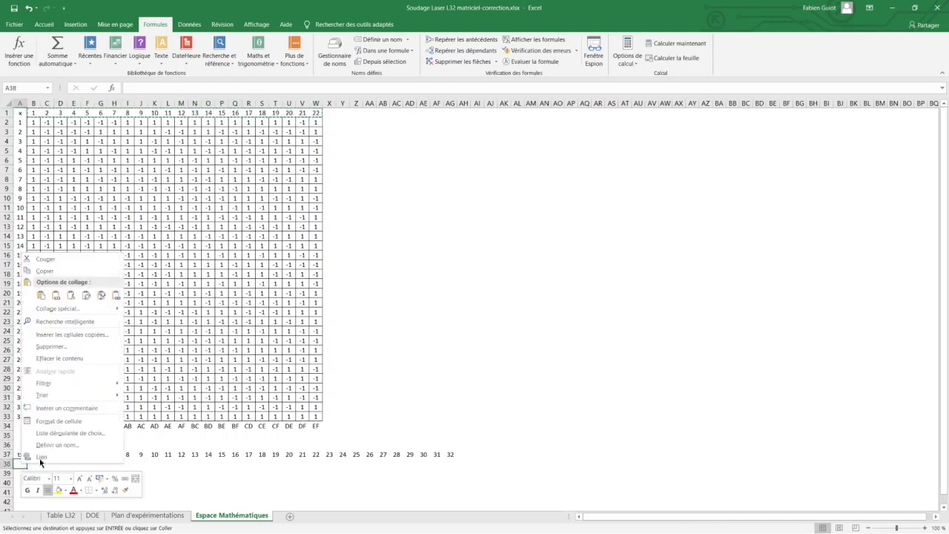
left_click(86, 295)
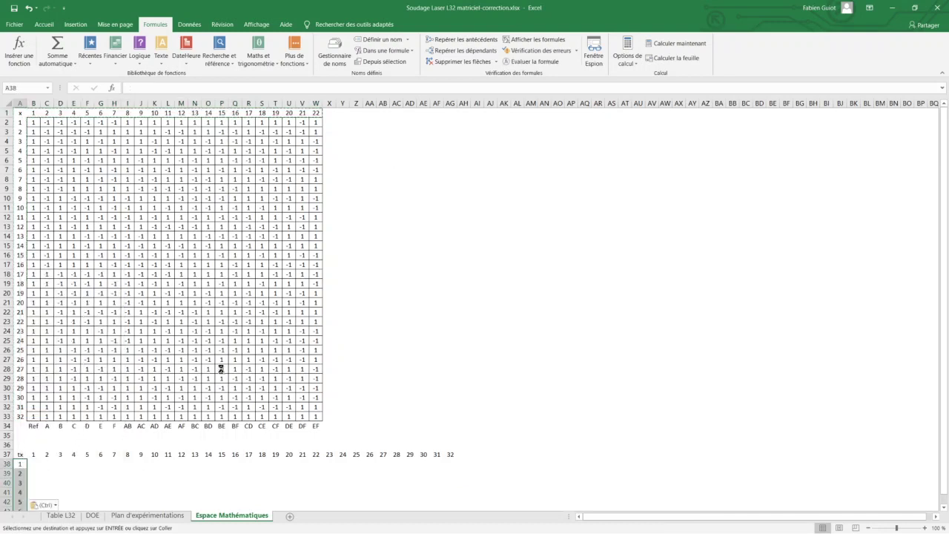
scroll(292, 346, "down", 2)
scroll(297, 344, "down", 2)
scroll(297, 343, "down", 1)
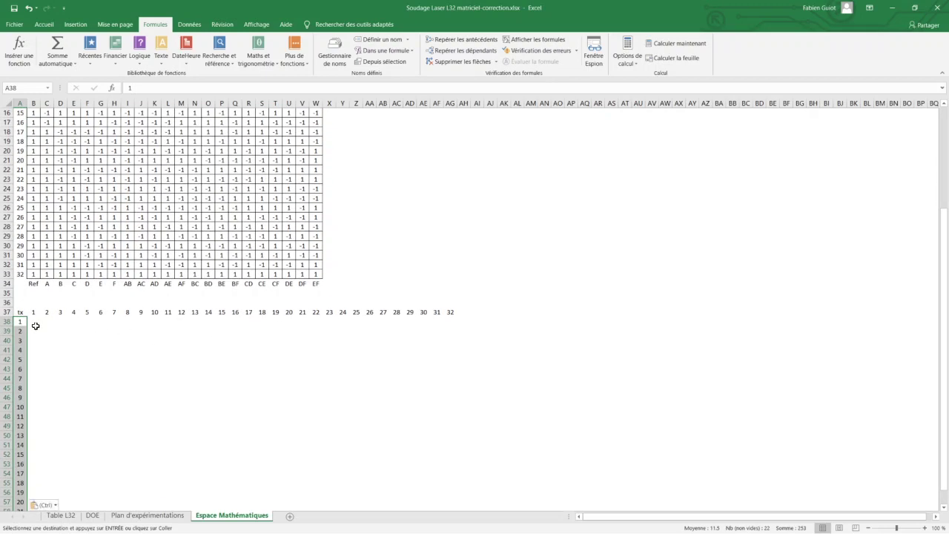
mouse_move(34, 323)
left_mouse_down()
mouse_move(402, 360)
mouse_move(451, 393)
mouse_move(451, 513)
mouse_move(455, 471)
left_mouse_up()
key("ctrl+v")
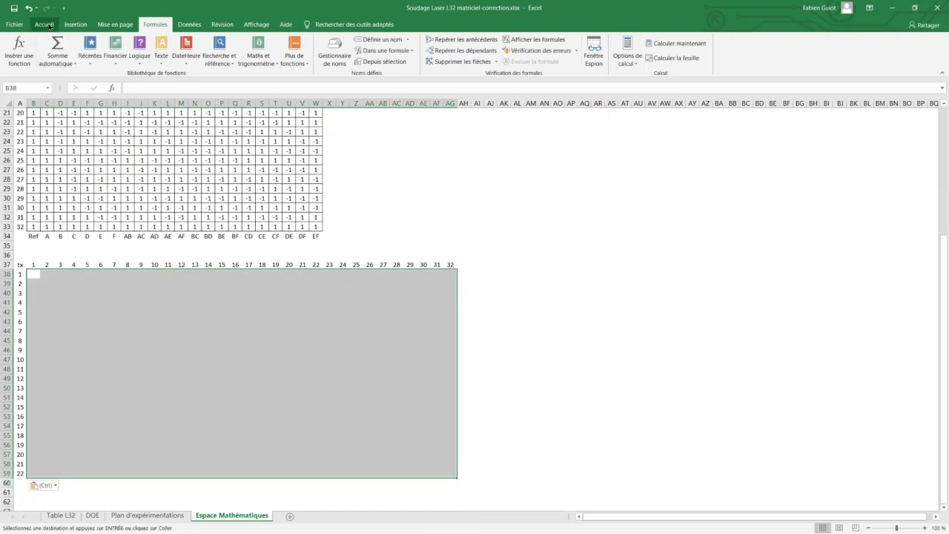
Add borders to every cell of the grid and name the range tX
left_click(45, 25)
left_click(170, 59)
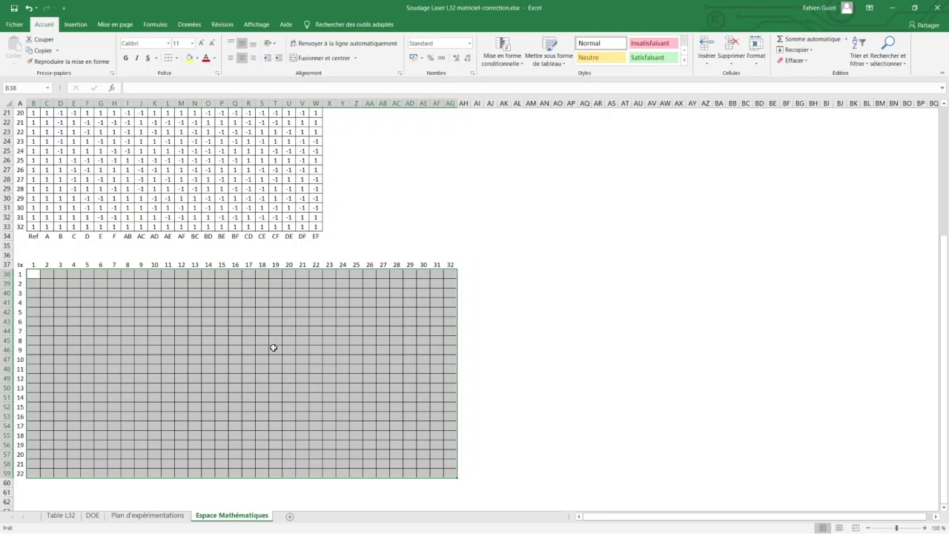
left_click(23, 86)
type("tx")
key("Return")
key("Return")
Relabel the corner cell A37 as 'tX'
left_click(20, 265)
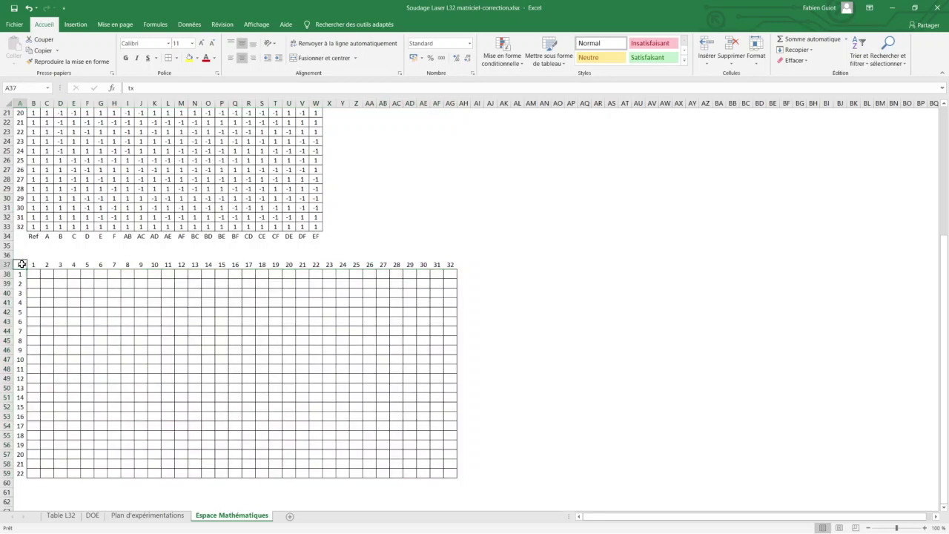
type("1")
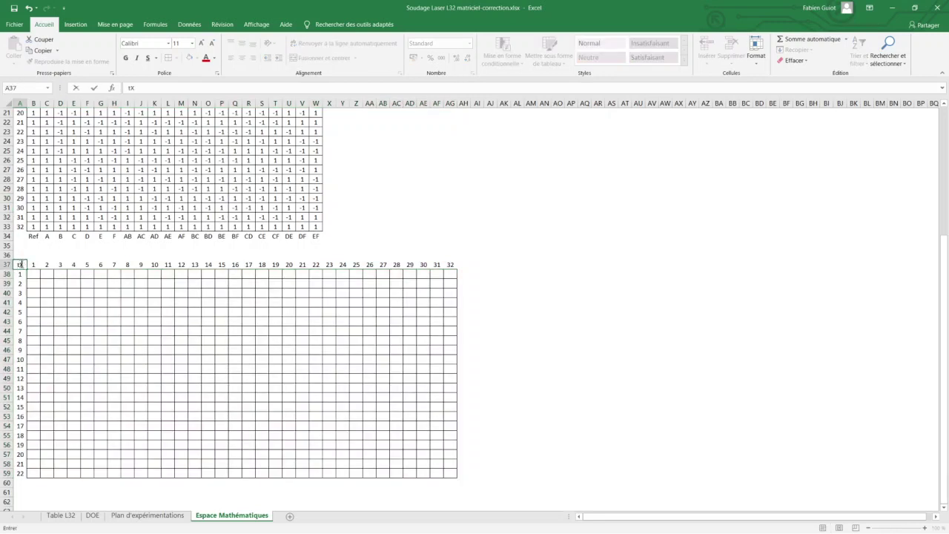
key("Return")
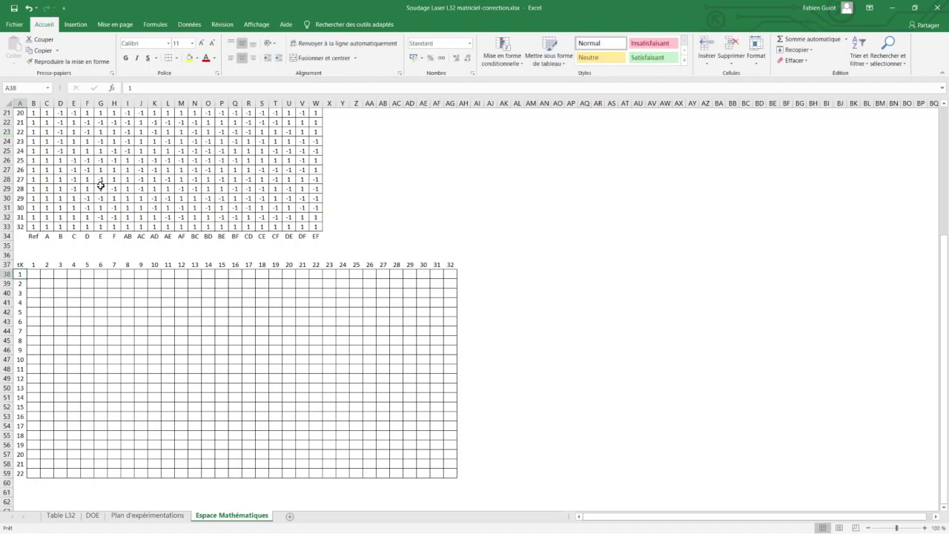
scroll(101, 185, "up", 7)
left_click(22, 115)
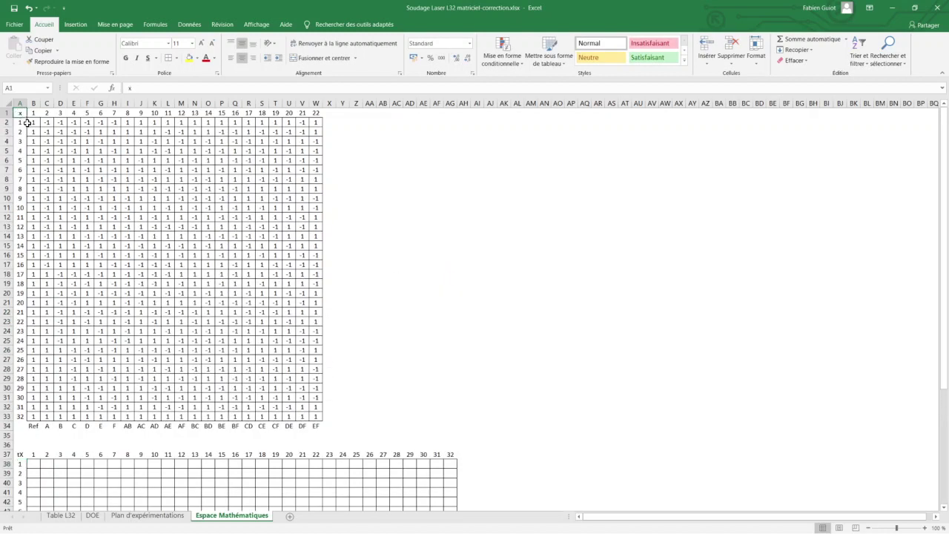
Zoom out to confirm the x and tX range names exist, then return to 80 %
left_click(24, 122)
scroll(87, 339, "down", 3)
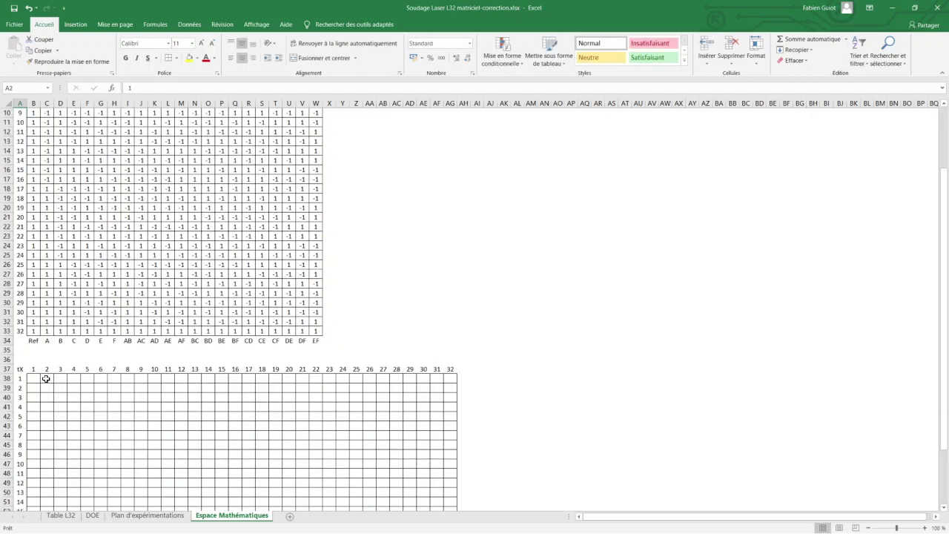
scroll(351, 346, "down", 2)
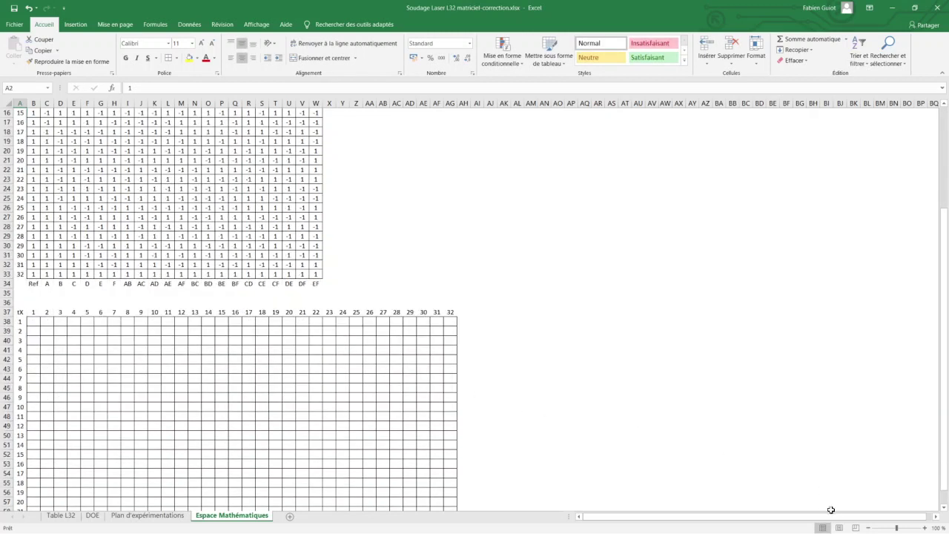
left_click(869, 527)
left_click(869, 527)
left_click(869, 527)
left_click(869, 527)
left_click(869, 527)
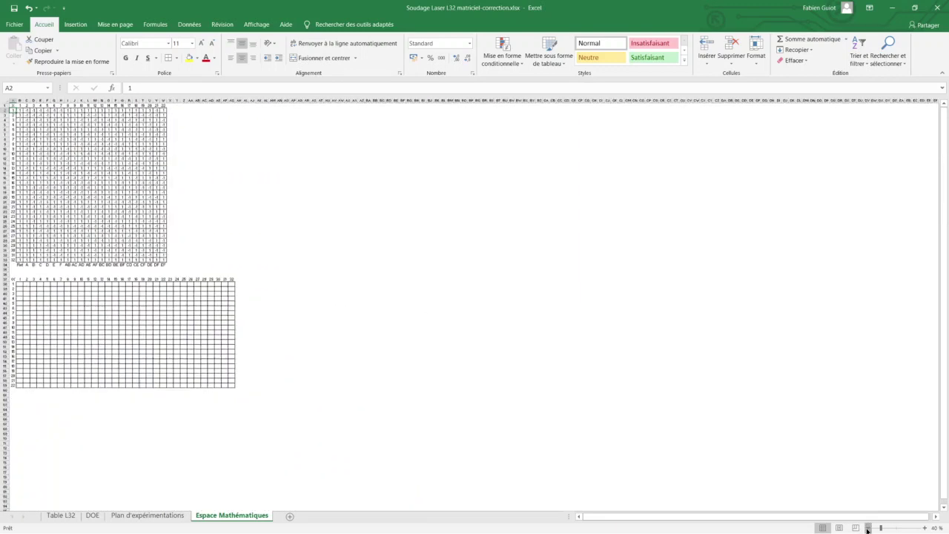
left_click(868, 527)
left_click(868, 528)
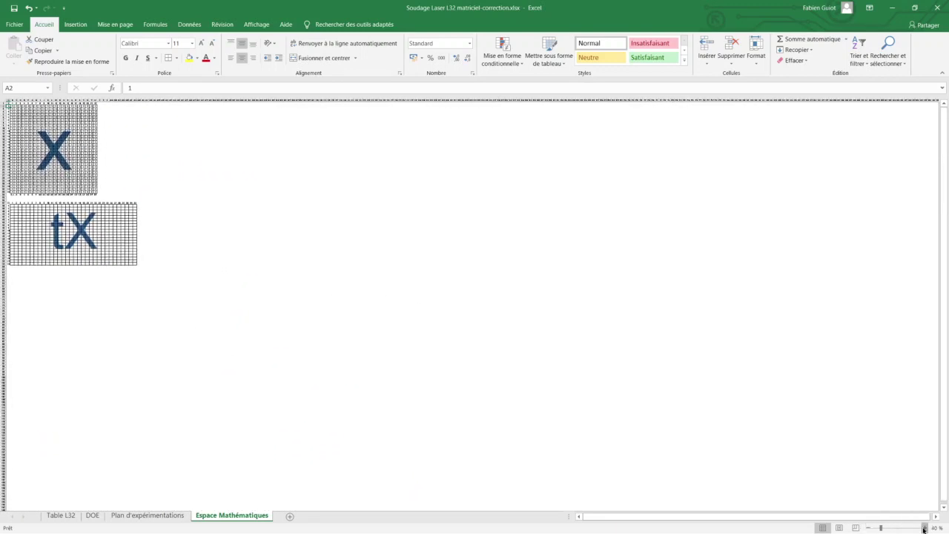
left_click(925, 527)
left_click(925, 528)
left_click(924, 527)
left_click(925, 528)
left_click(925, 527)
left_click(667, 357)
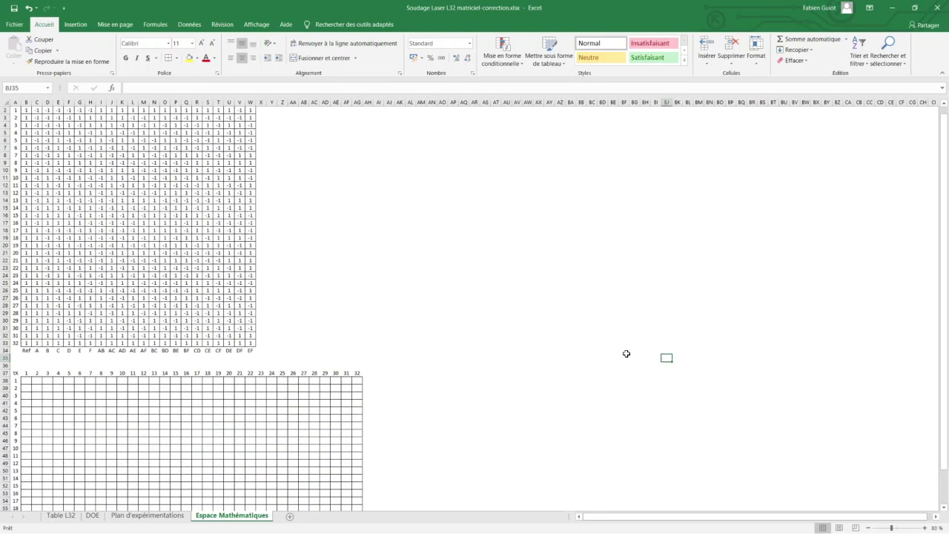
Select the entire tX grid by entering tX in the Name Box
left_click(24, 88)
type("tX")
key("Return")
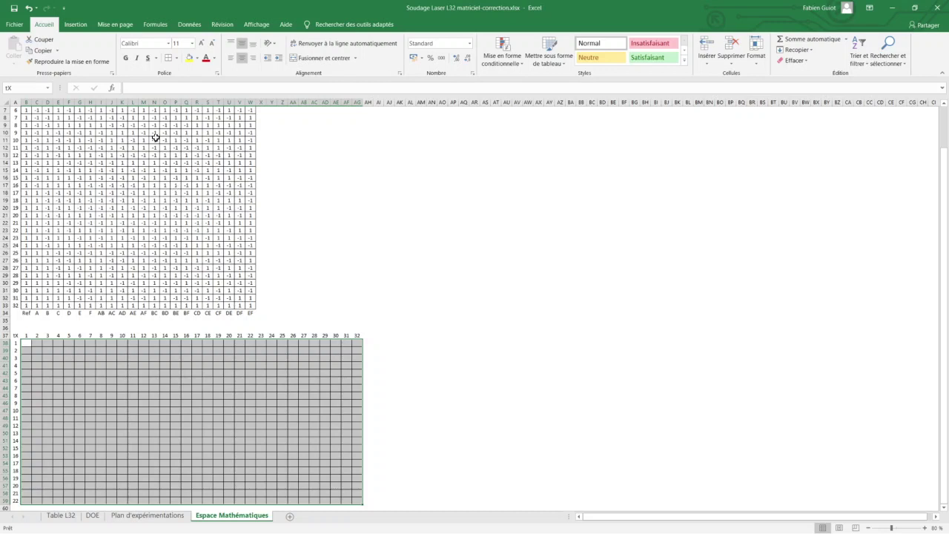
Insert TRANSPOSE with Tableau x into the tX grid, which shows #VALEUR! everywhere
left_click(112, 87)
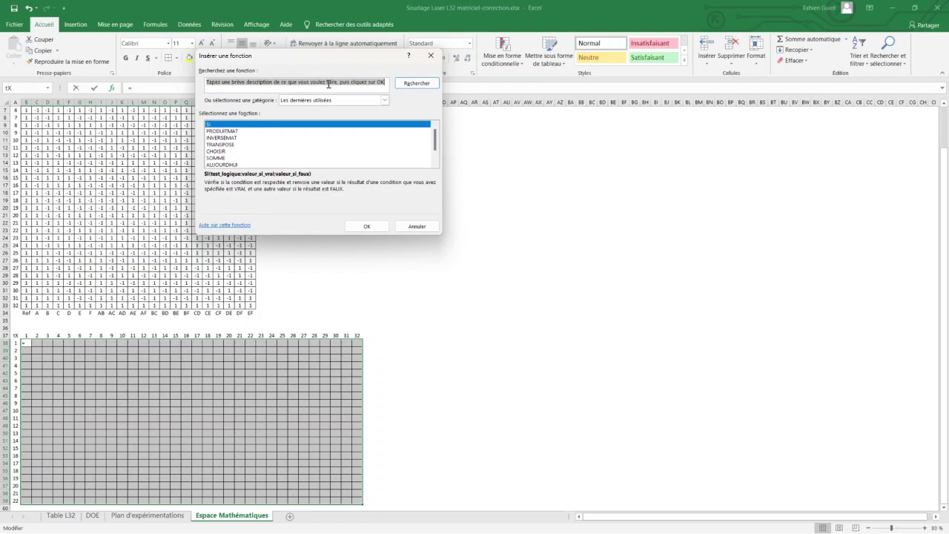
type("transpose")
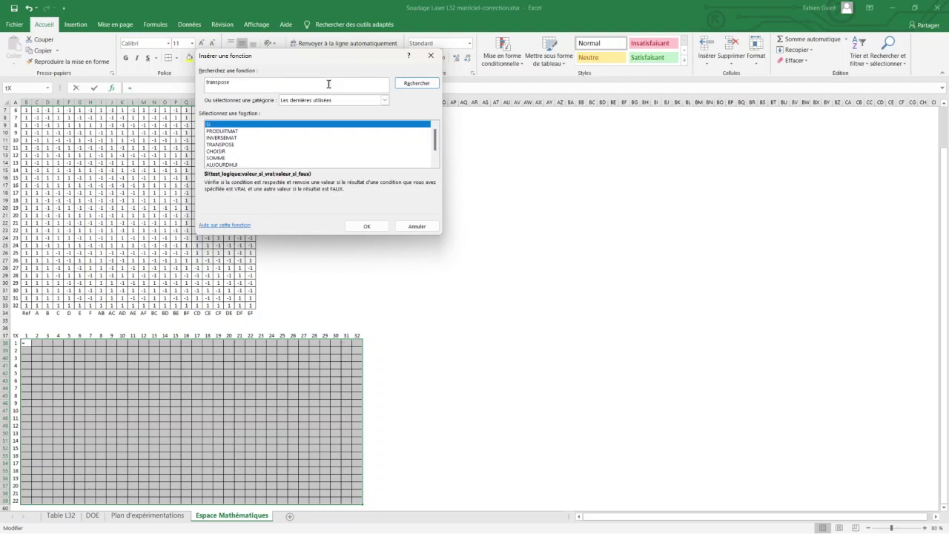
key("Return")
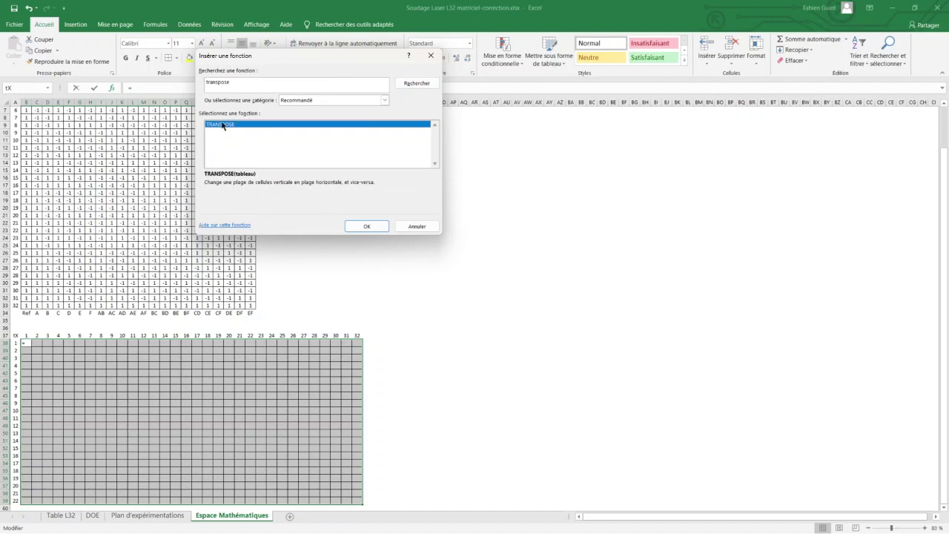
double_click(220, 124)
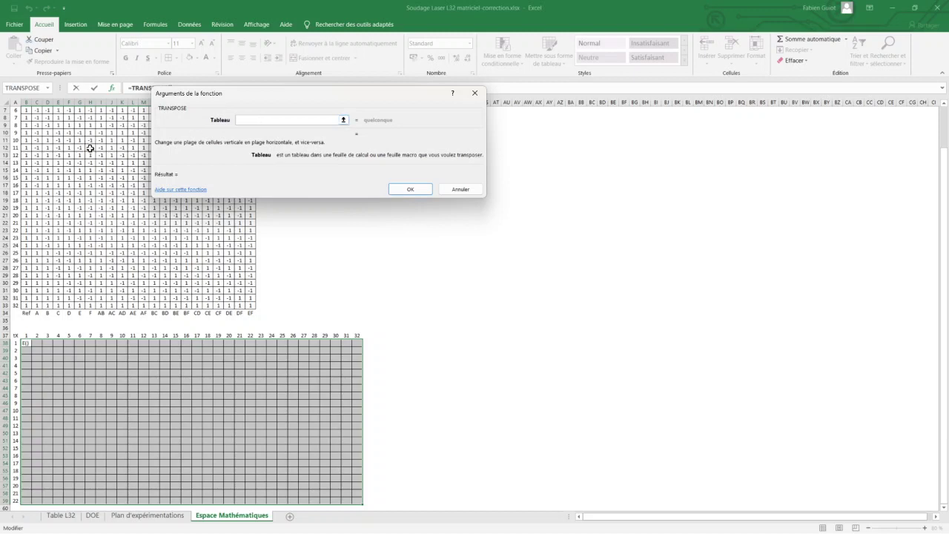
type("x")
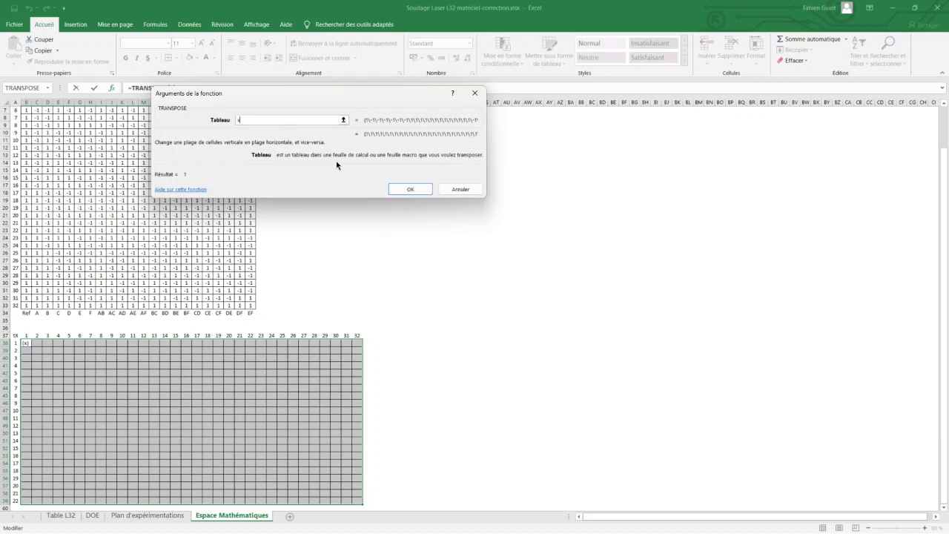
left_click(401, 188)
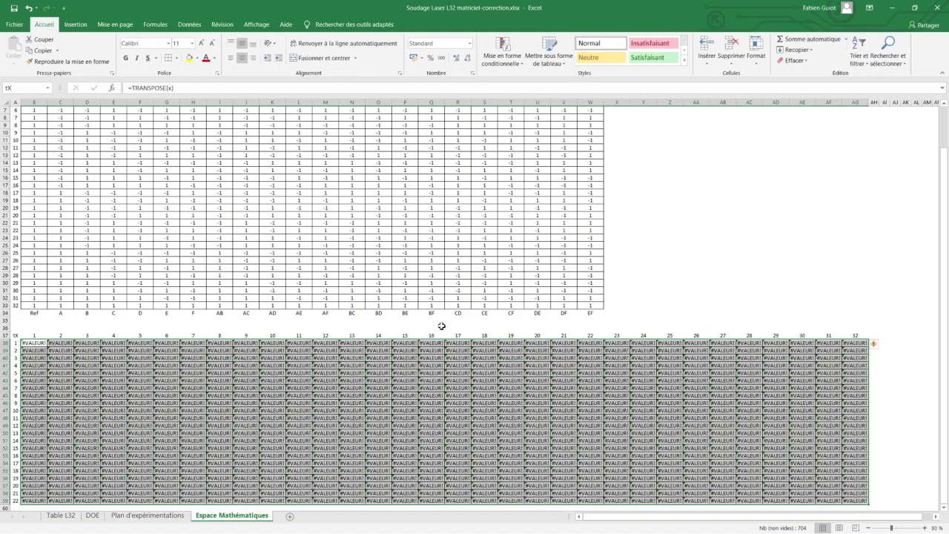
scroll(441, 326, "down", 3)
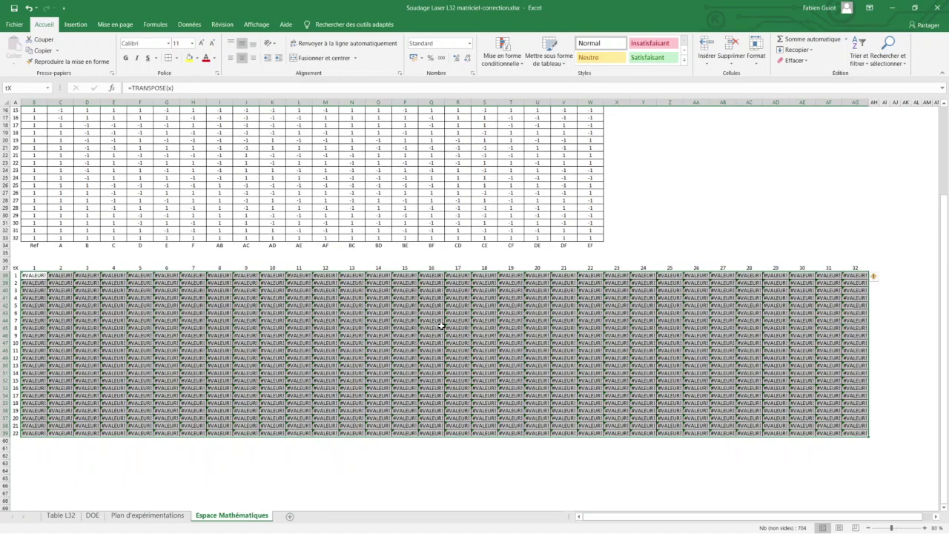
scroll(441, 326, "up", 4)
scroll(441, 327, "up", 1)
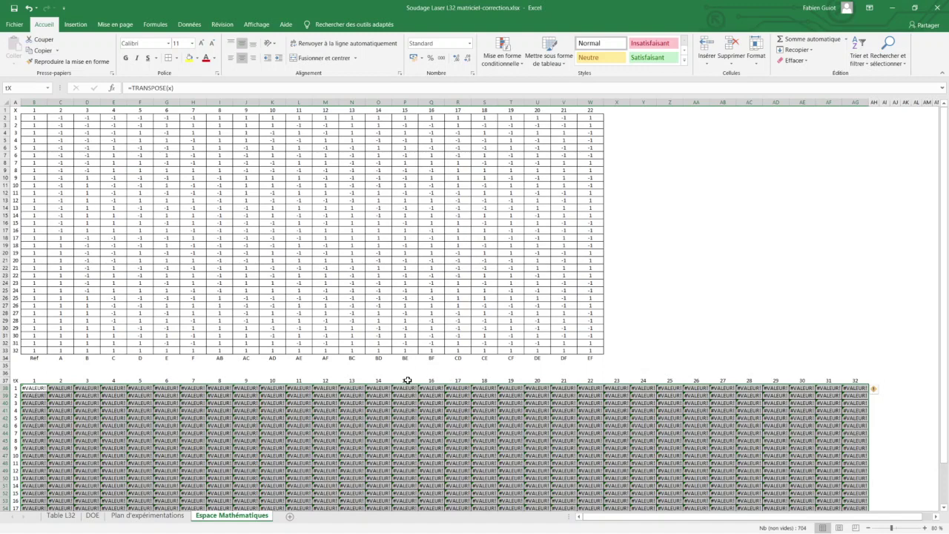
Widen column B to inspect the contents of the first tX cell
left_click(33, 388)
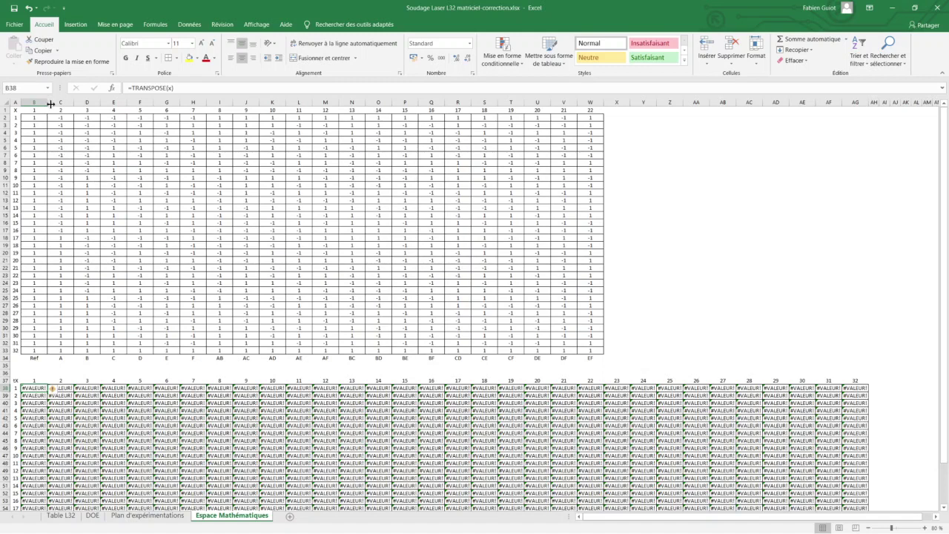
left_click_drag(47, 102, 89, 104)
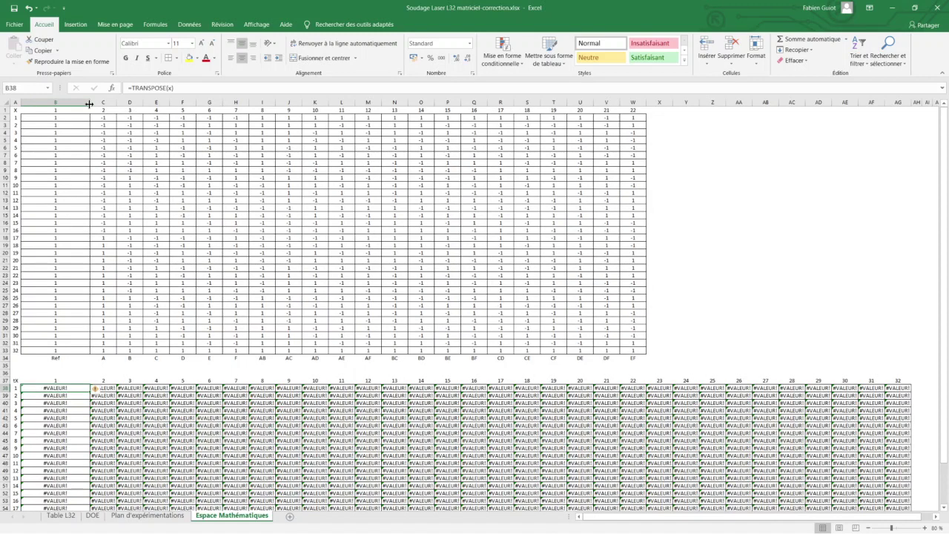
left_click_drag(89, 104, 35, 112)
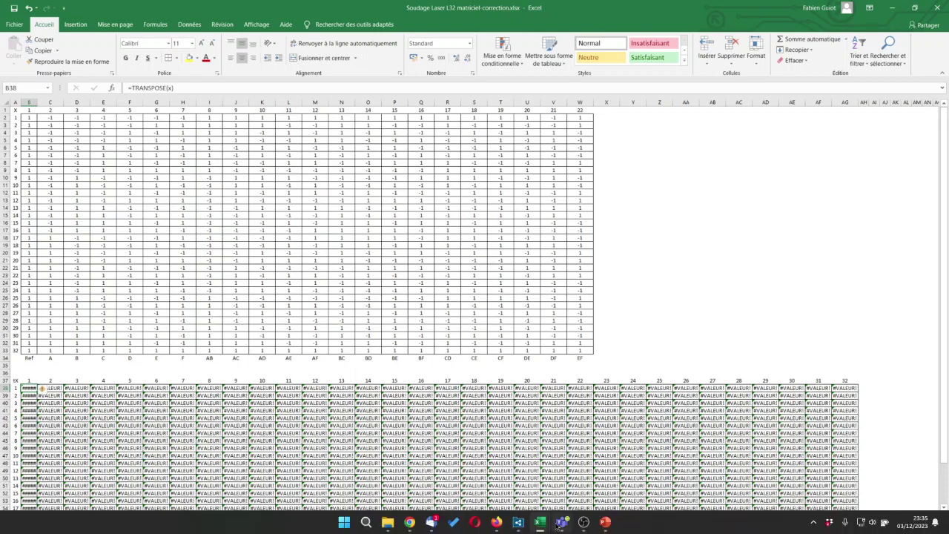
left_click(583, 523)
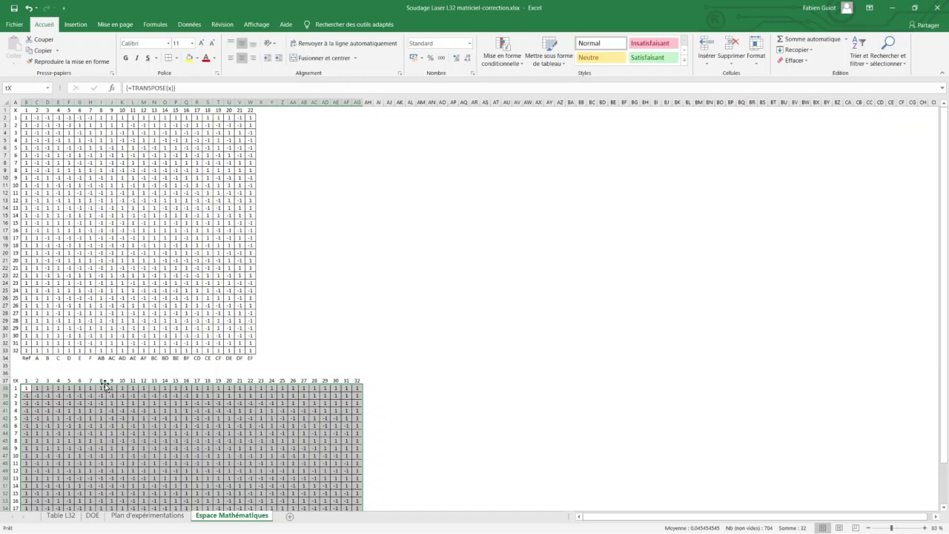
Compare tX's first row with X's first column B2:B23, then select all of tX for clearing
left_click_drag(26, 387, 357, 393)
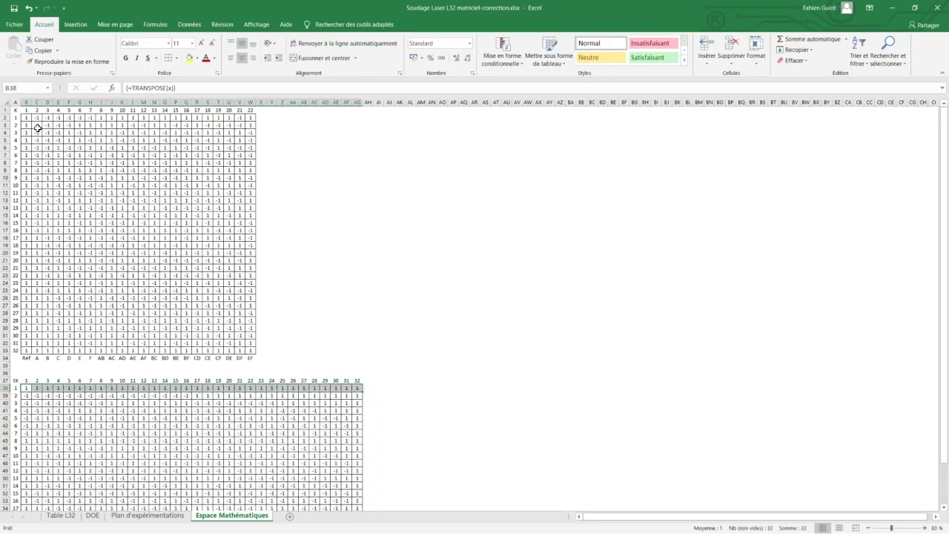
left_click_drag(25, 115, 24, 350)
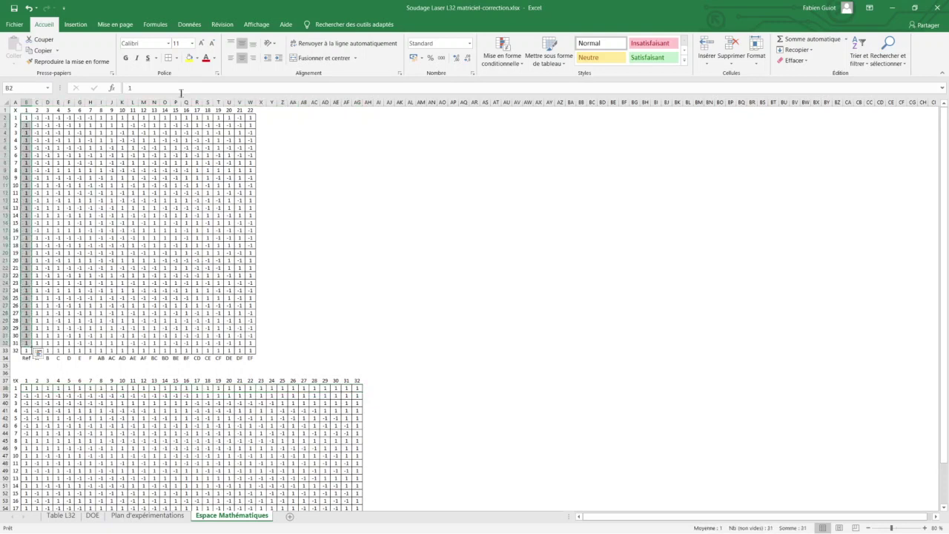
left_click(28, 8)
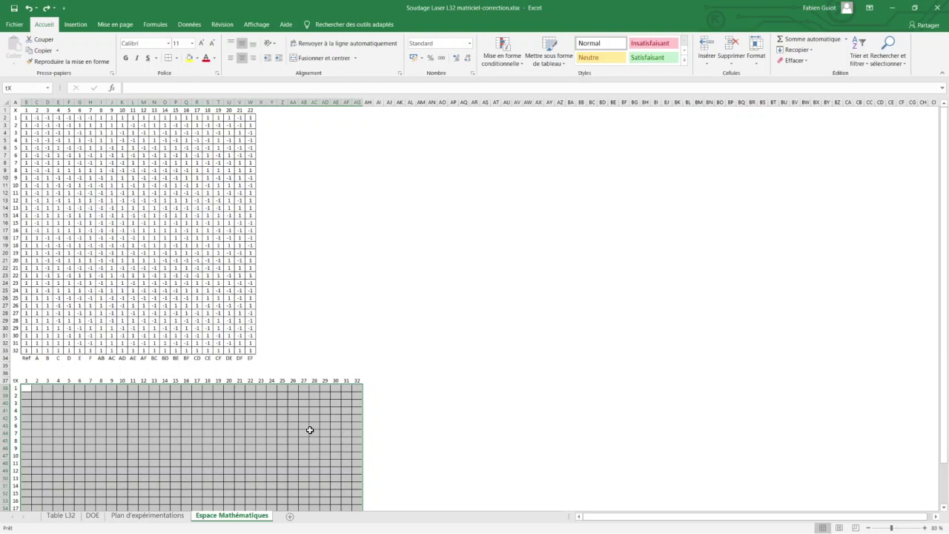
Reapply TRANSPOSE(x) from recent functions to tX, showing the transposed 1/-1 values
scroll(311, 431, "down", 3)
scroll(311, 431, "down", 1)
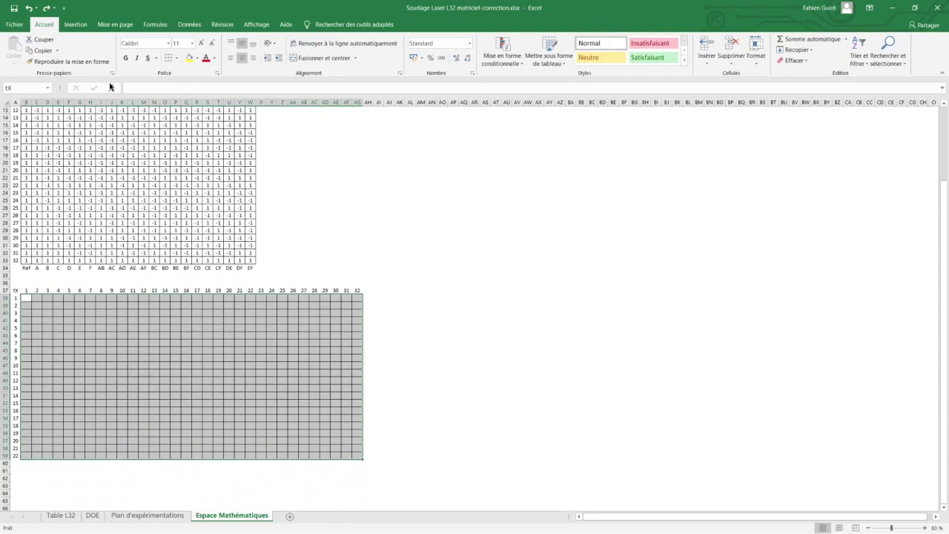
left_click(114, 88)
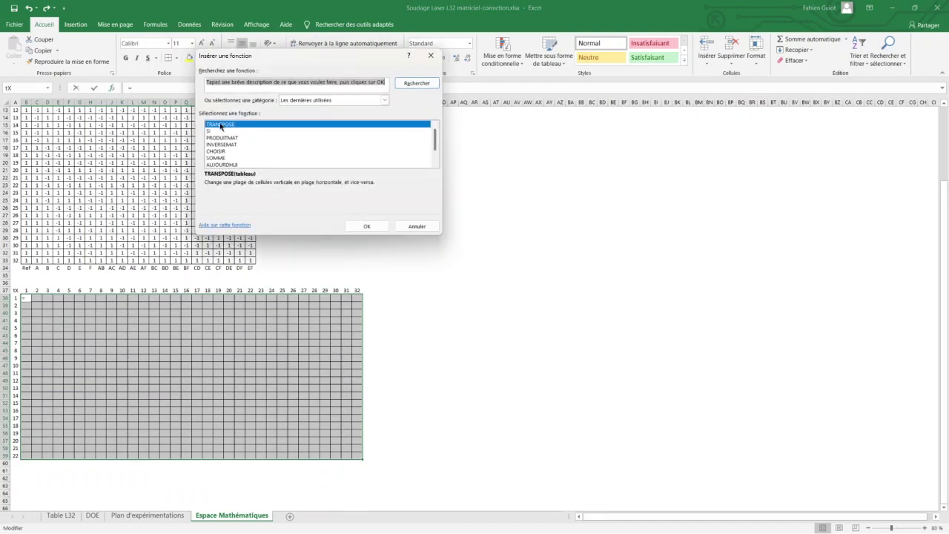
left_click(363, 228)
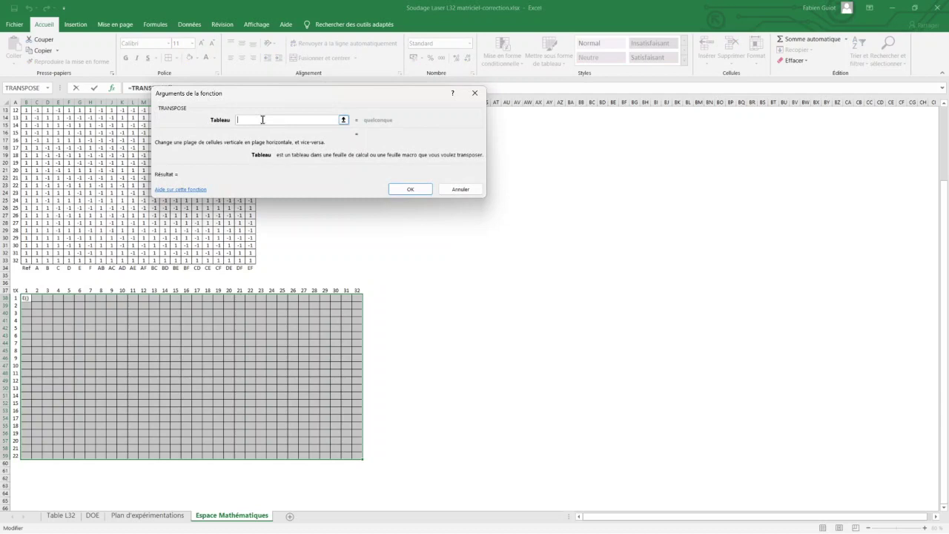
type("x")
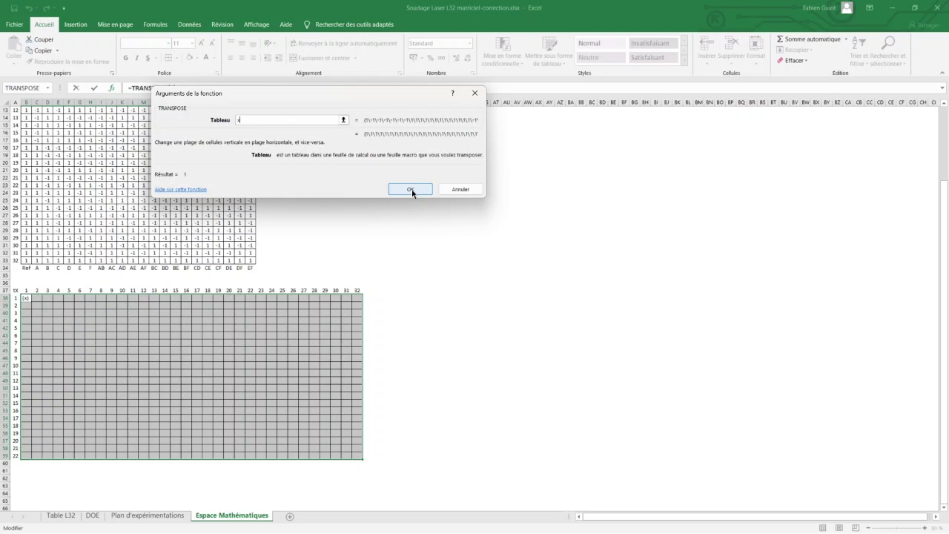
left_click(411, 190)
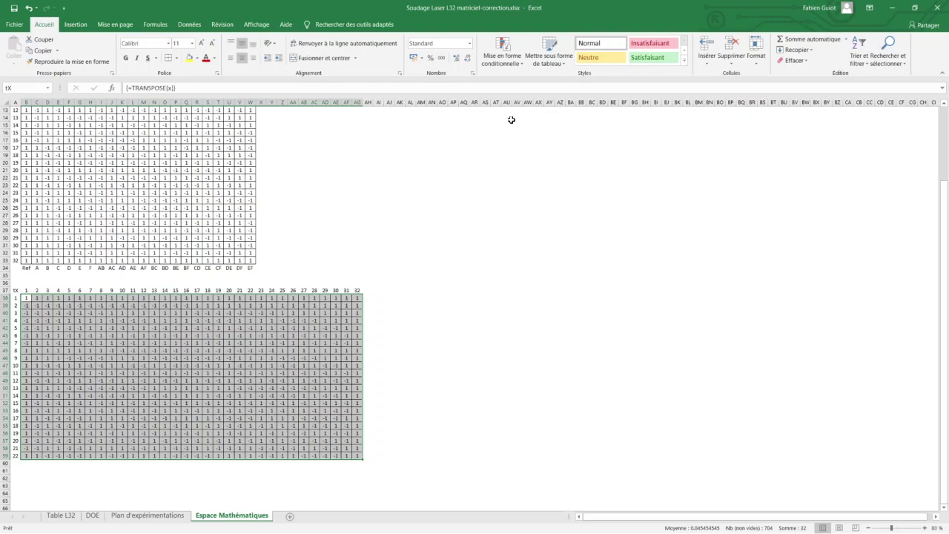
left_click(476, 111)
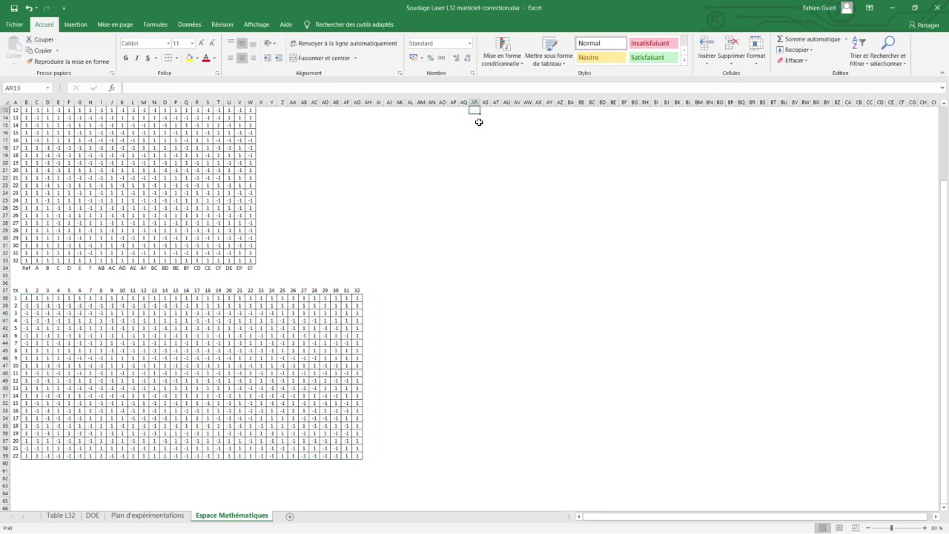
scroll(502, 172, "up", 4)
left_click(475, 111)
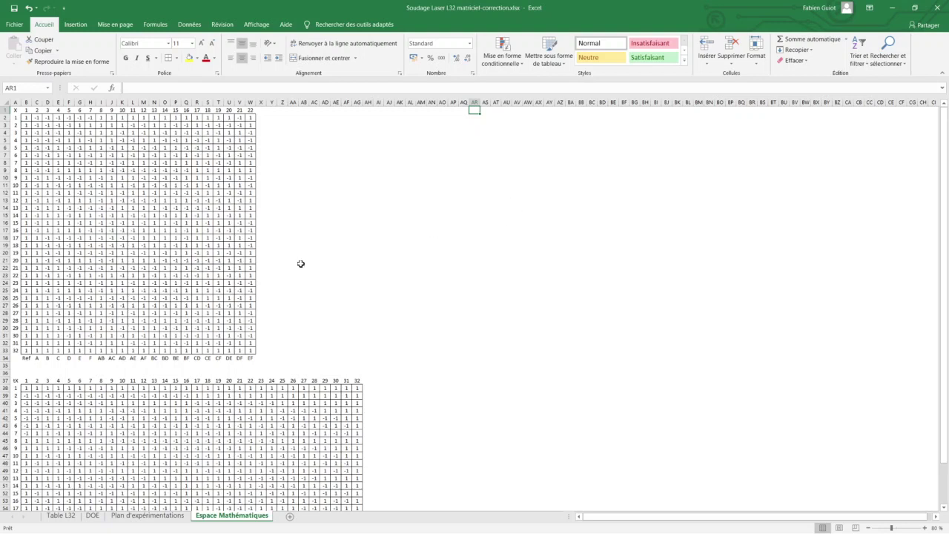
scroll(185, 296, "down", 4)
scroll(185, 296, "down", 2)
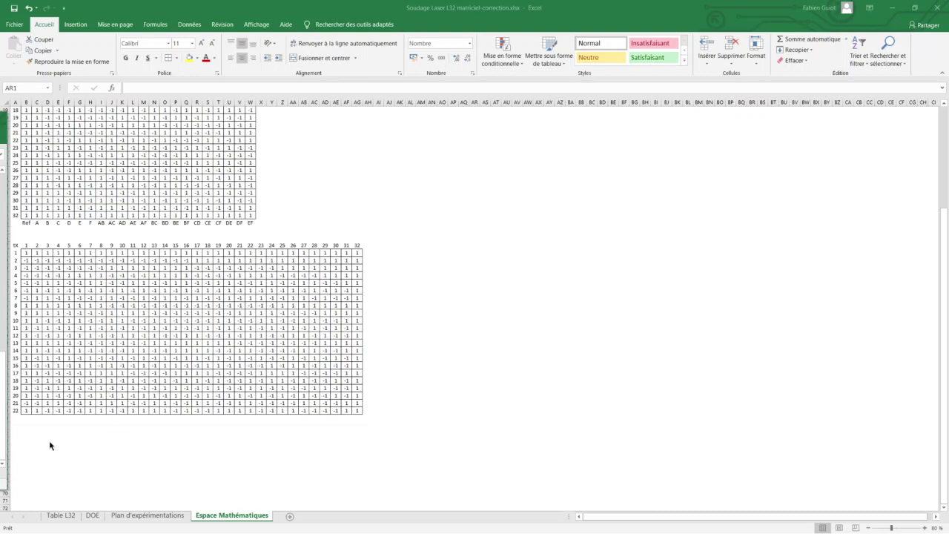
left_click(15, 448)
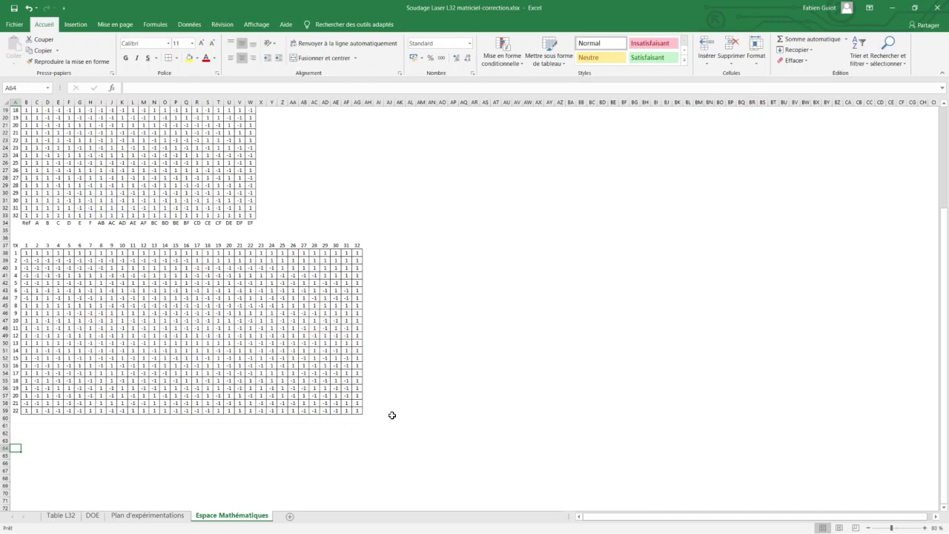
Label A64 'Info' and copy the row numbers 1–22 down column A from A65
type("Info")
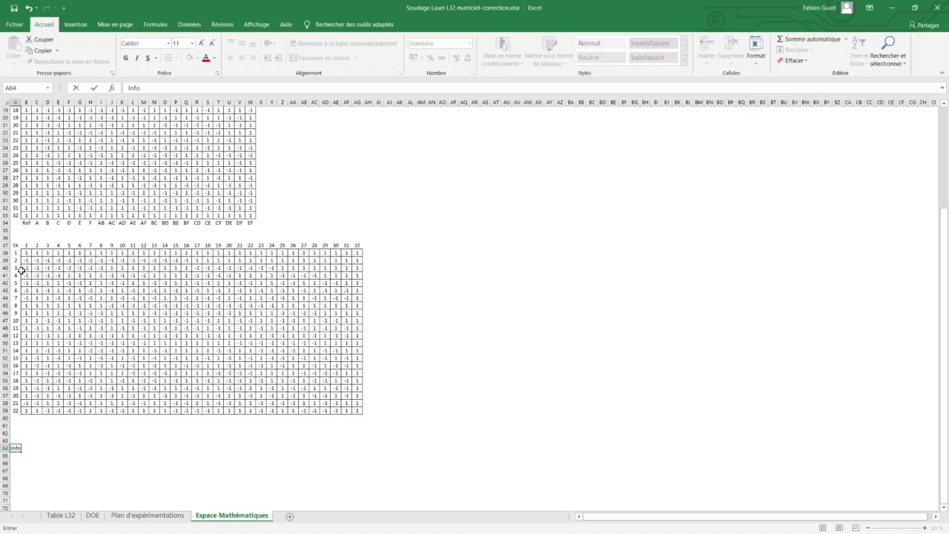
left_click_drag(15, 253, 16, 410)
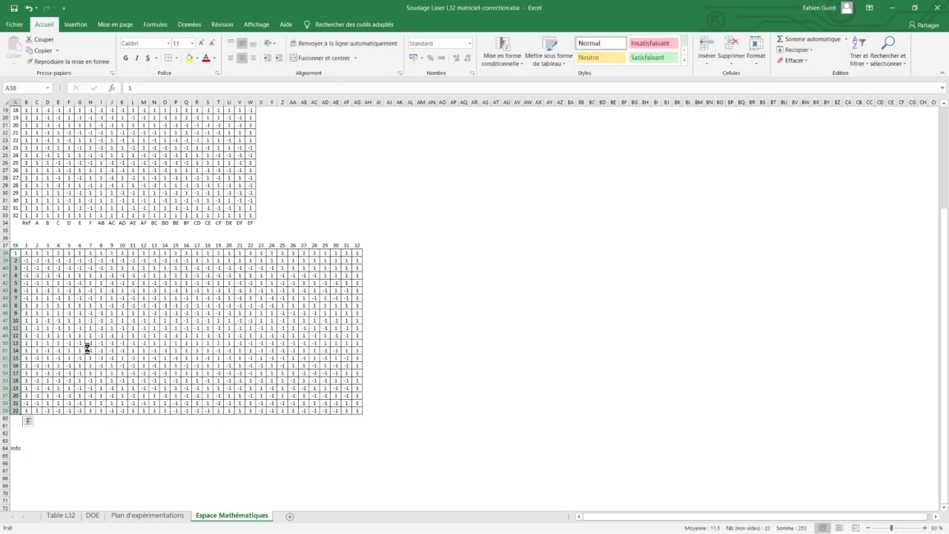
key("ctrl+c")
left_click(15, 455)
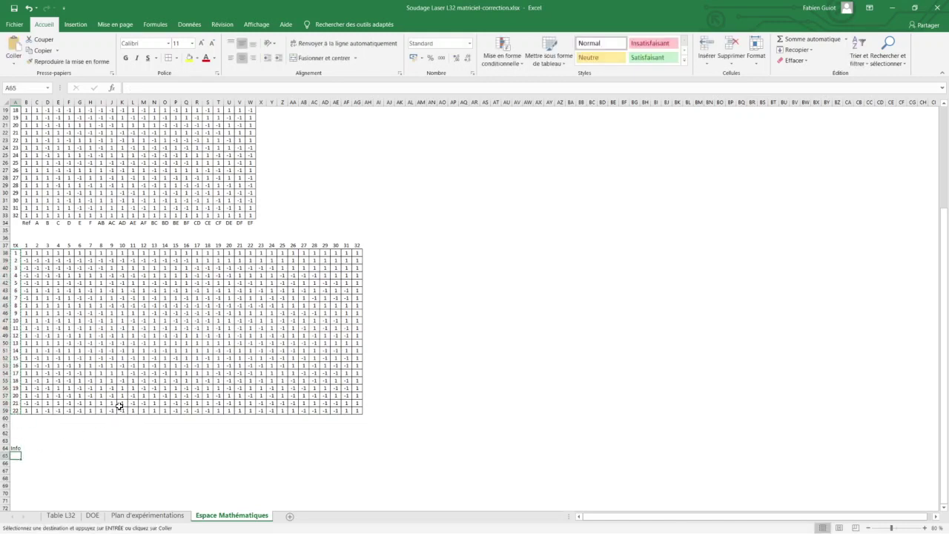
key("ctrl+v")
Paste the numbers 1–22 transposed across row 64 starting at B64
left_click(30, 449)
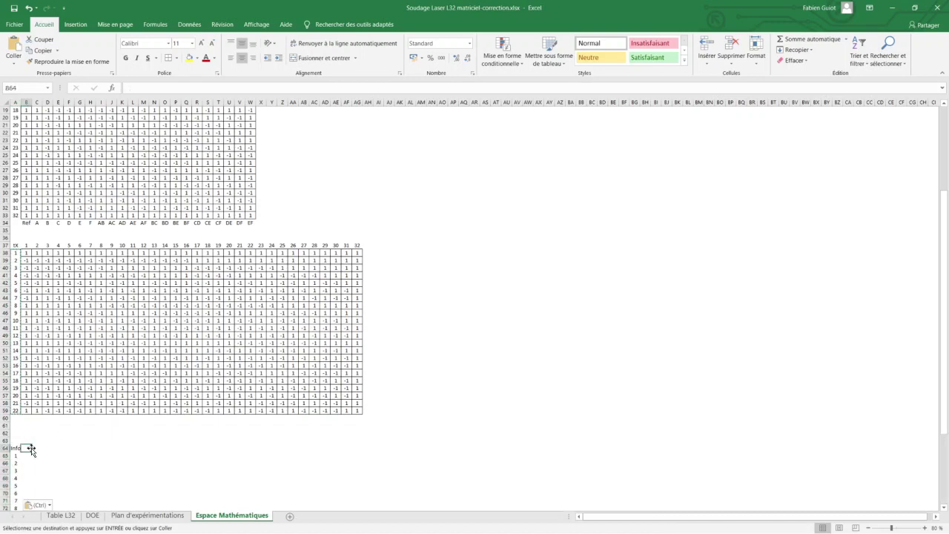
right_click(29, 449)
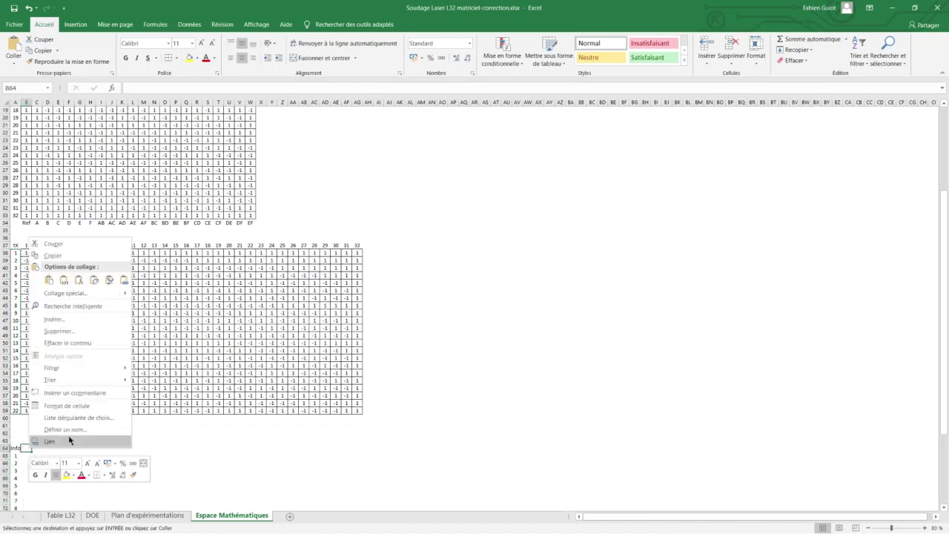
left_click(79, 280)
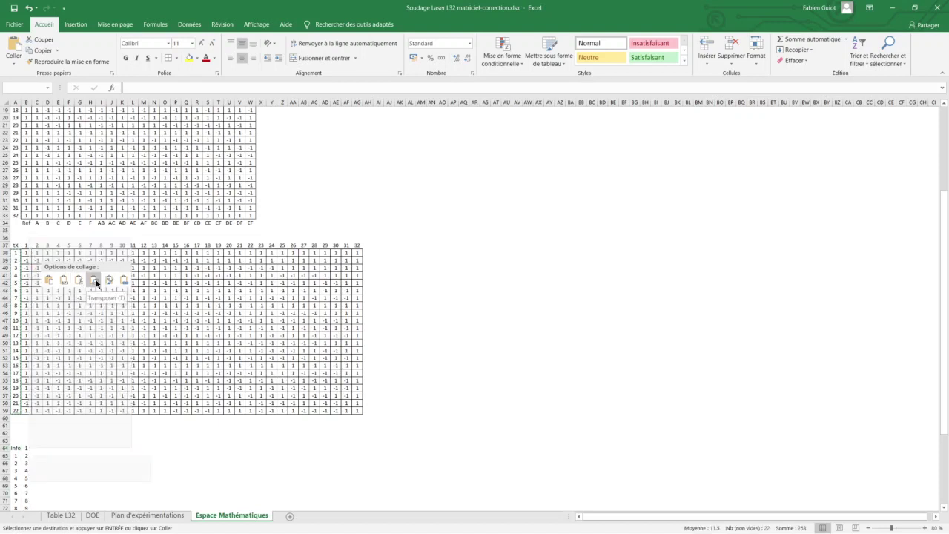
left_click(96, 282)
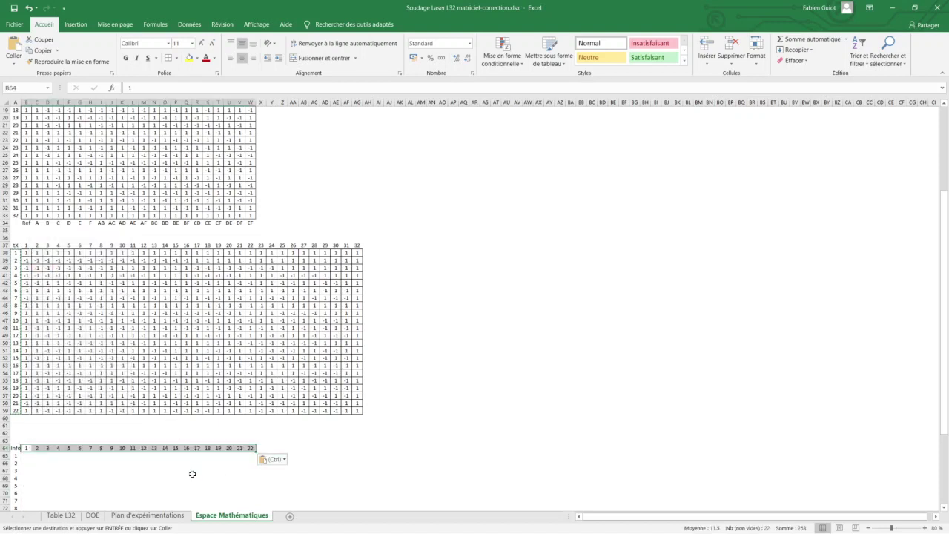
Select the 22×22 Info block starting at B65 under the labels
scroll(407, 349, "down", 3)
scroll(410, 349, "down", 2)
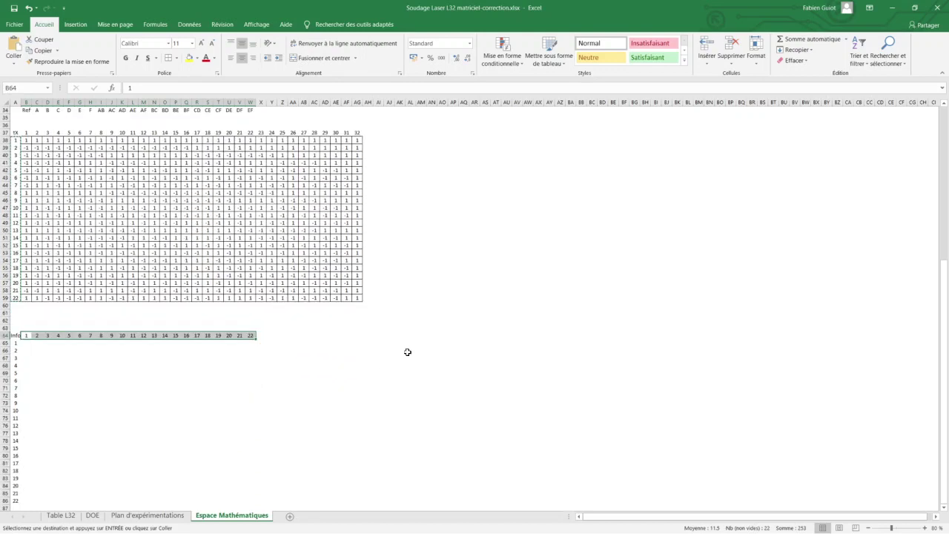
scroll(312, 352, "down", 2)
left_click(30, 299)
left_click_drag(34, 304, 246, 456)
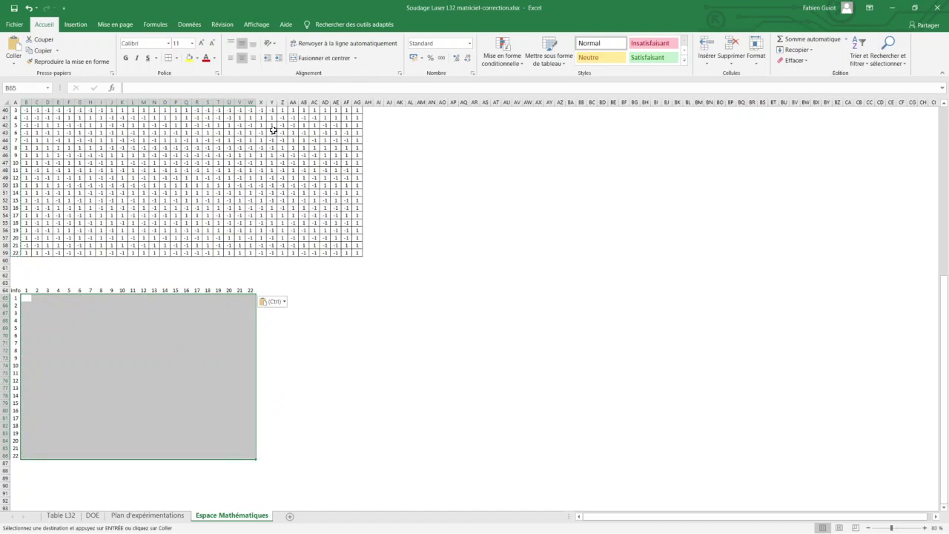
Apply All Borders to B65:W86, name it info, and view all three matrices zoomed out
left_click(169, 58)
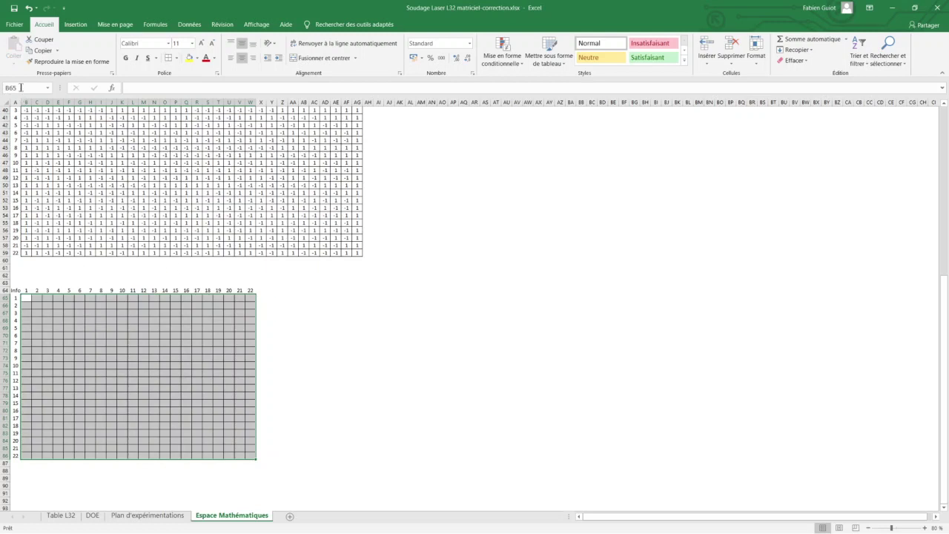
left_click(21, 88)
key("BackSpace")
left_click(868, 529)
left_click(868, 529)
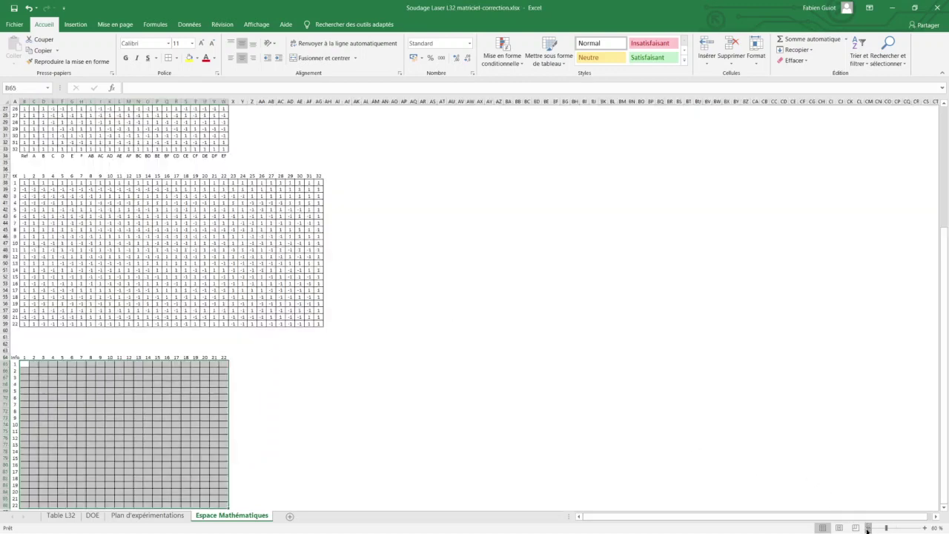
left_click(868, 529)
left_click(868, 530)
left_click(867, 529)
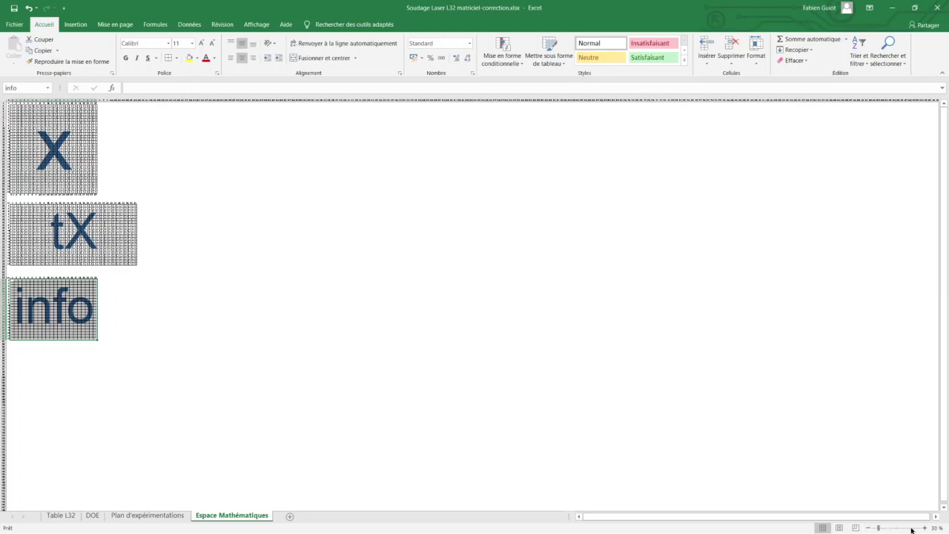
left_click(924, 529)
left_click(924, 529)
left_click(924, 529)
left_click(924, 529)
left_click(924, 528)
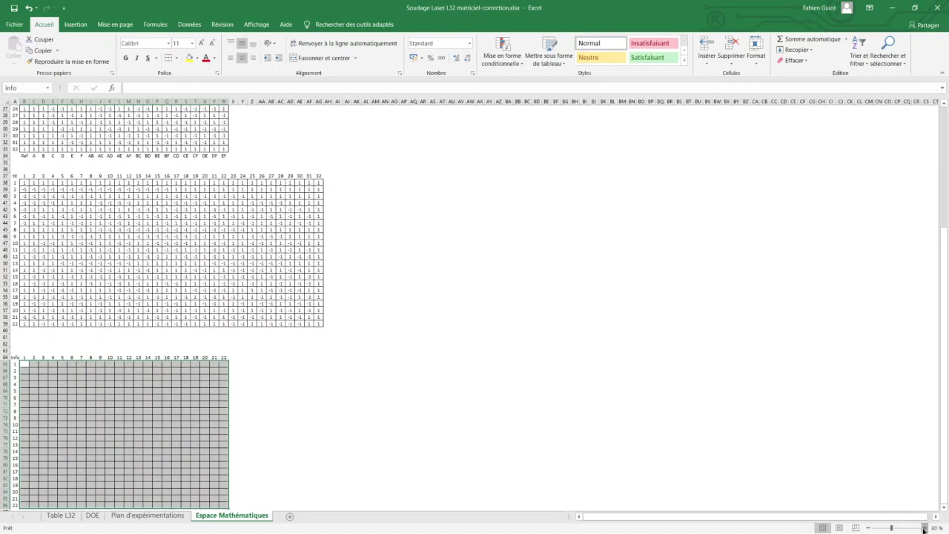
left_click(924, 528)
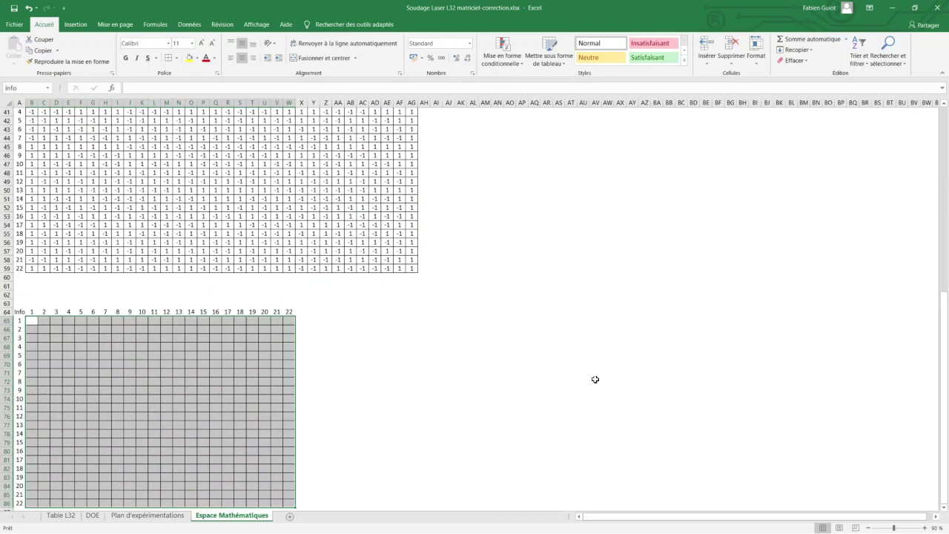
Start a PRODUITMAT formula with matrices x and tx, then switch to the PowerPoint slide
left_click(113, 88)
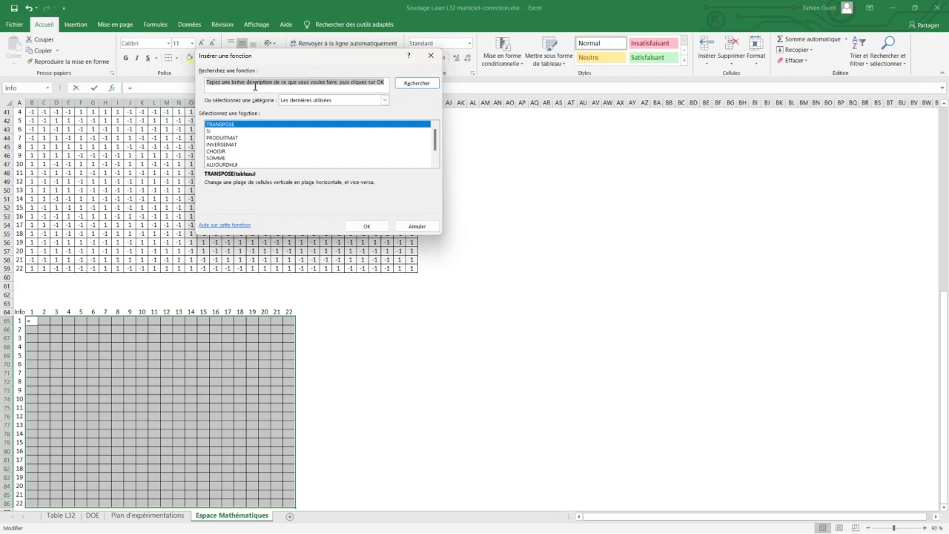
type("produit")
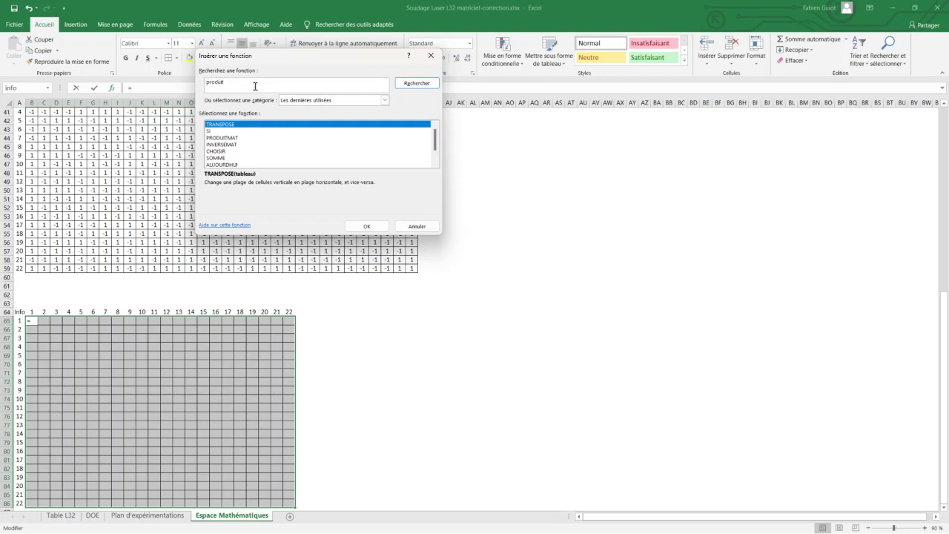
key("Return")
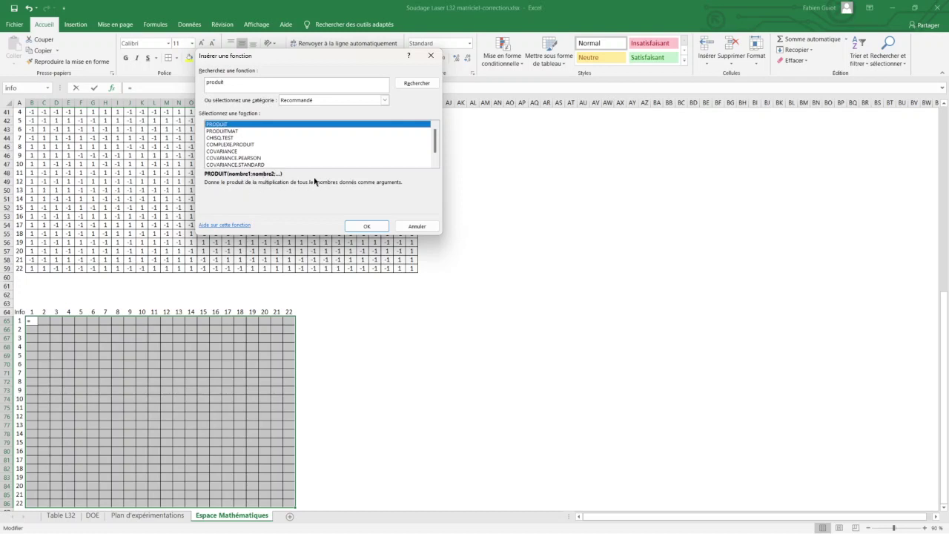
left_click(222, 131)
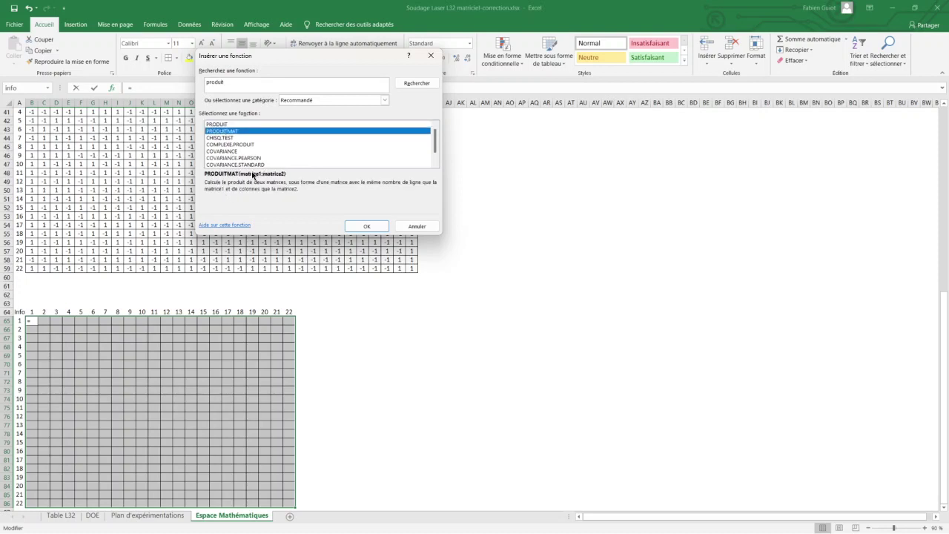
left_click(364, 225)
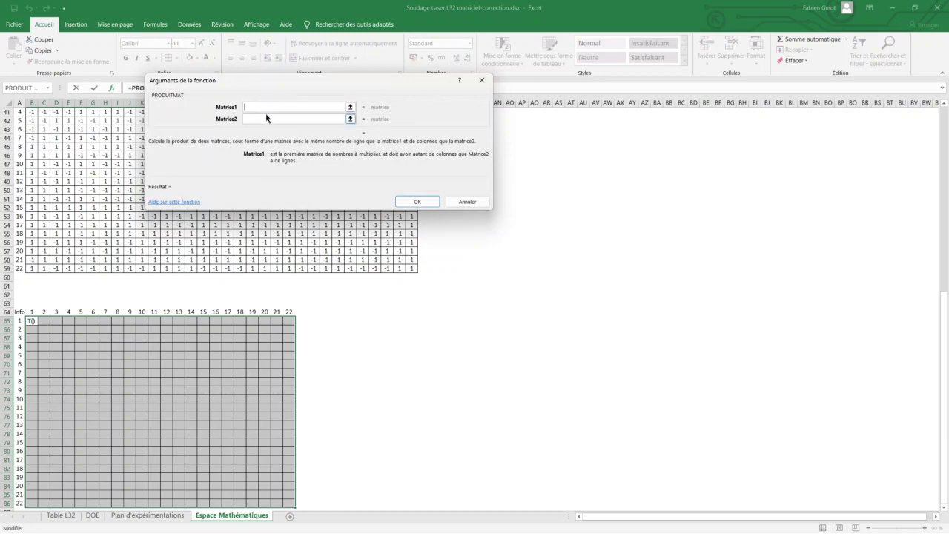
type("x")
left_click(267, 121)
type("t")
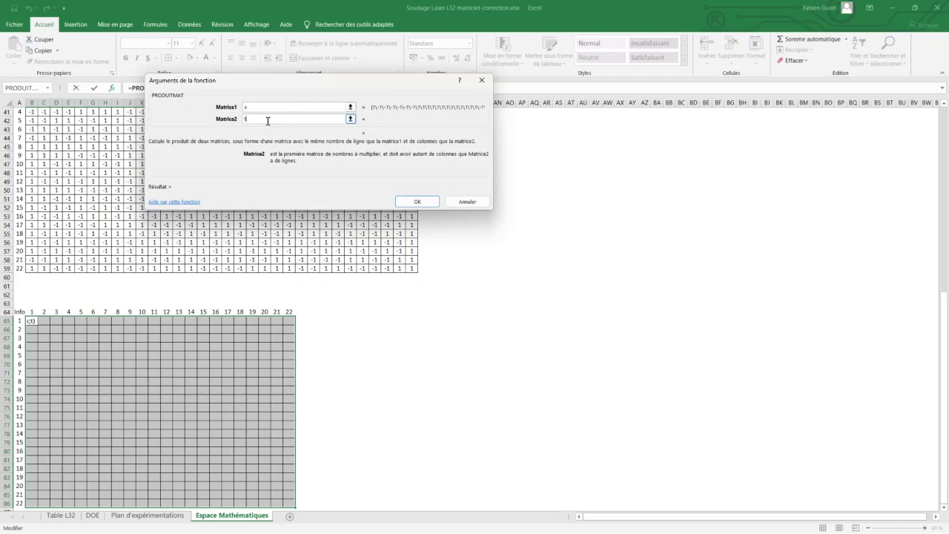
type("x")
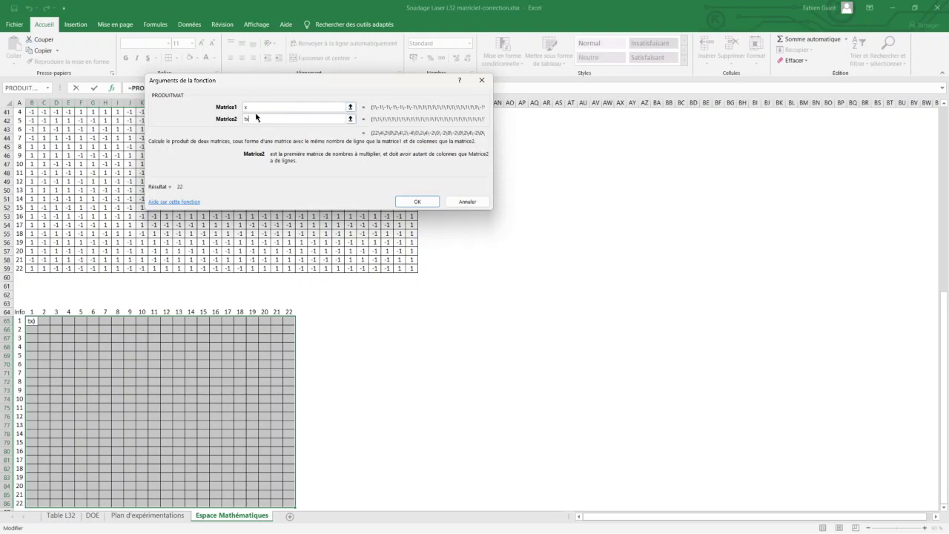
key("alt+Tab")
key("alt+Tab")
key("alt+Tab")
key("alt+Tab")
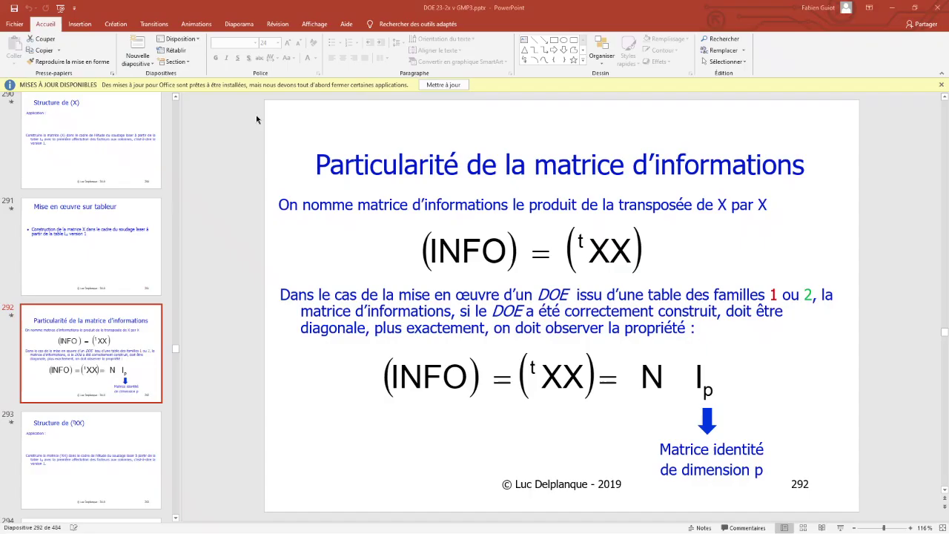
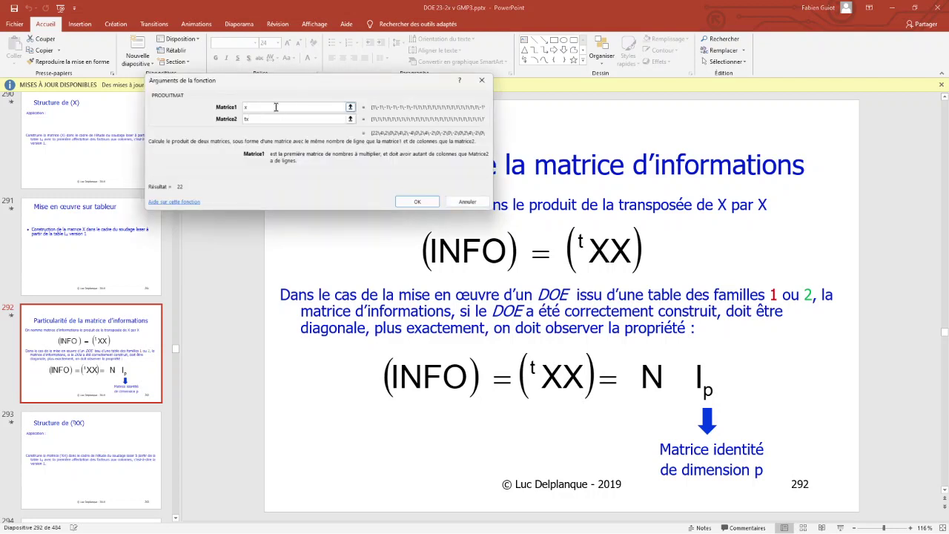
Set the Info array formula to =PRODUITMAT(tX;x), giving 32 followed by zeros on the first row
key("BackSpace")
type("tx")
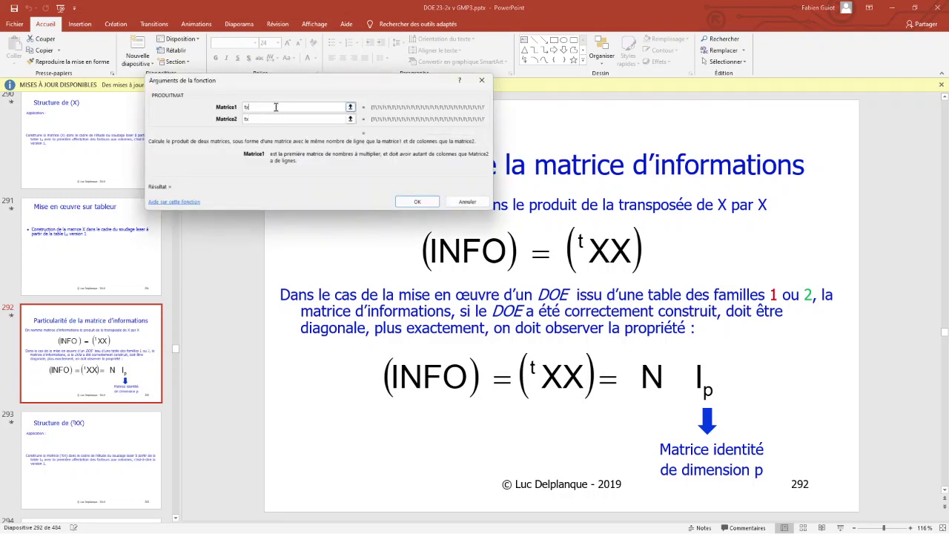
type("x")
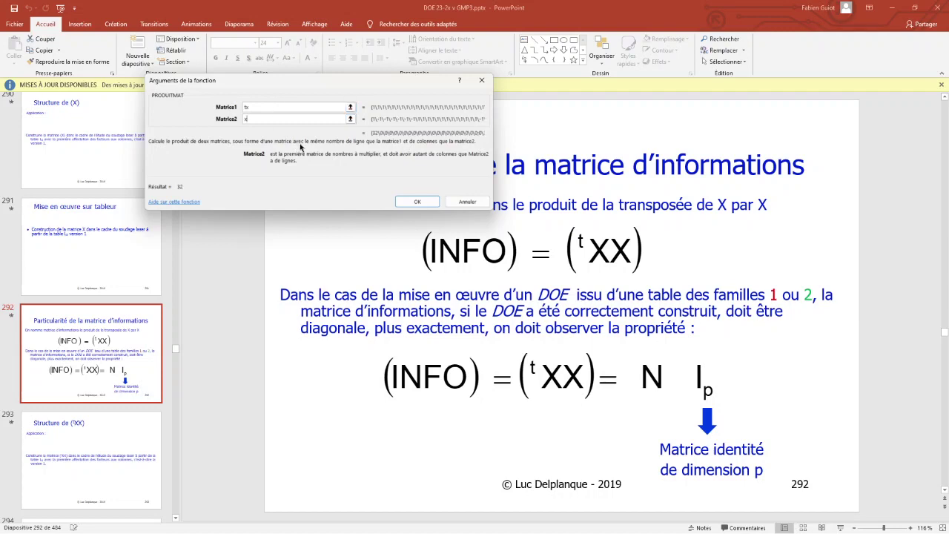
left_click(417, 205)
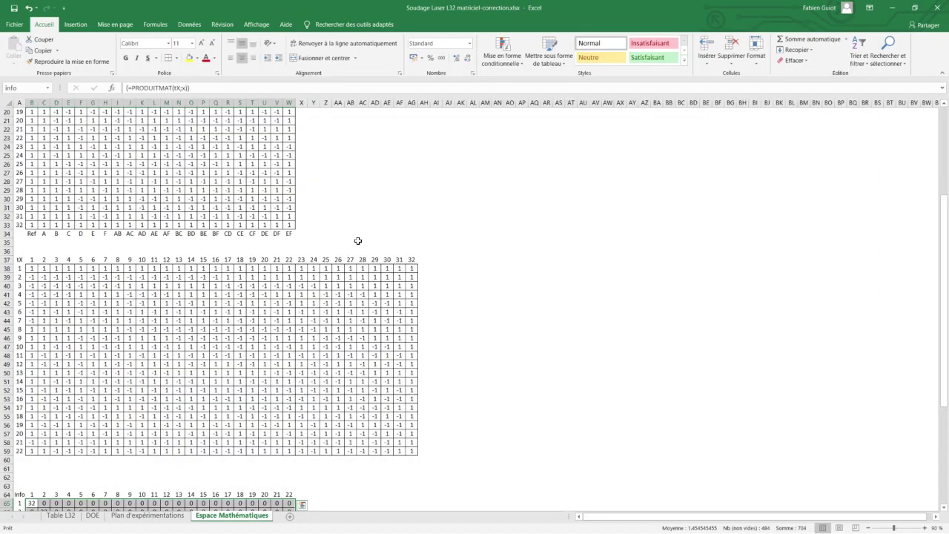
Start a new conditional formatting rule testing whether the cell value is greater than 1
scroll(359, 241, "down", 1)
scroll(356, 245, "down", 4)
scroll(356, 253, "down", 3)
scroll(354, 260, "down", 2)
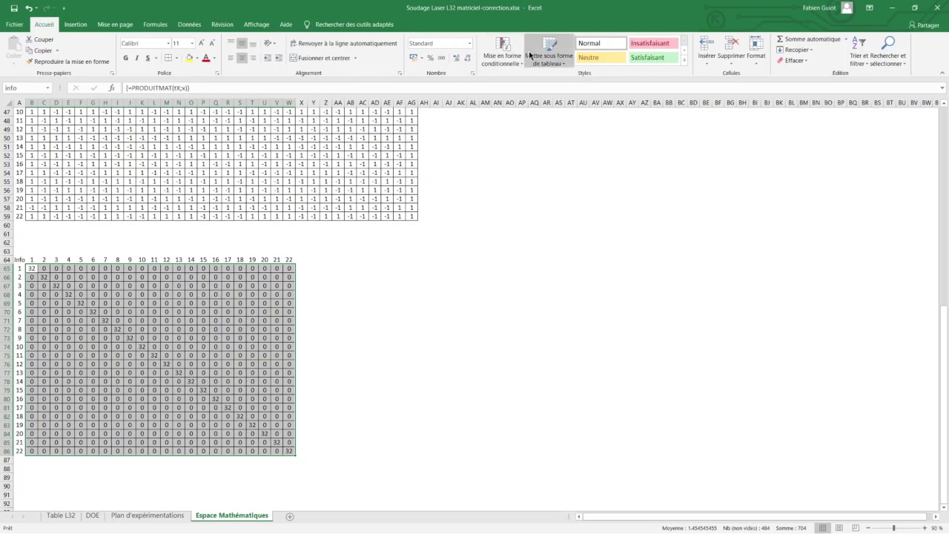
left_click(503, 53)
left_click(527, 181)
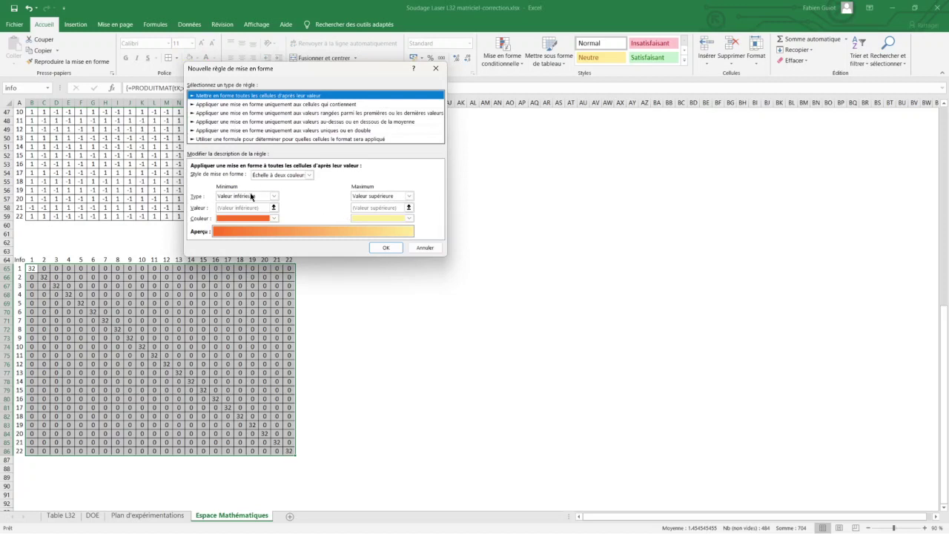
left_click(239, 105)
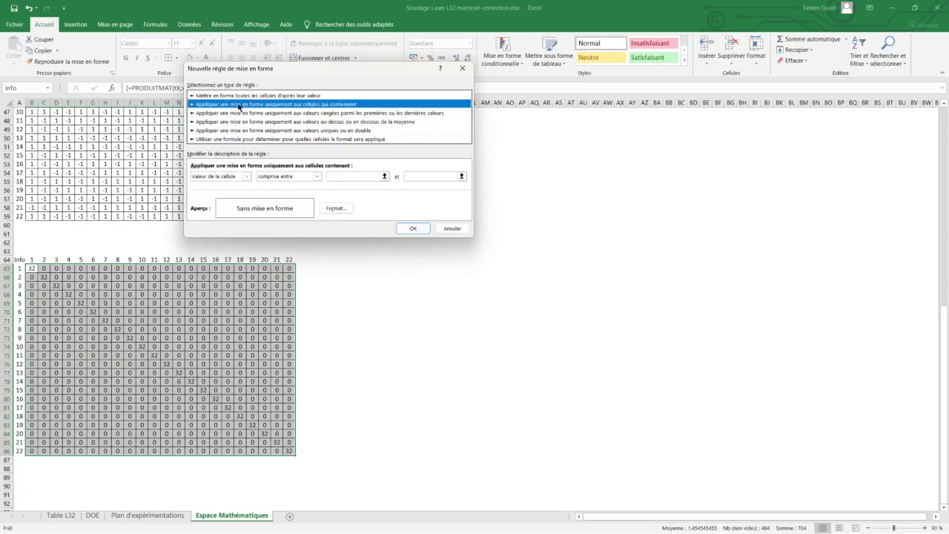
left_click(247, 176)
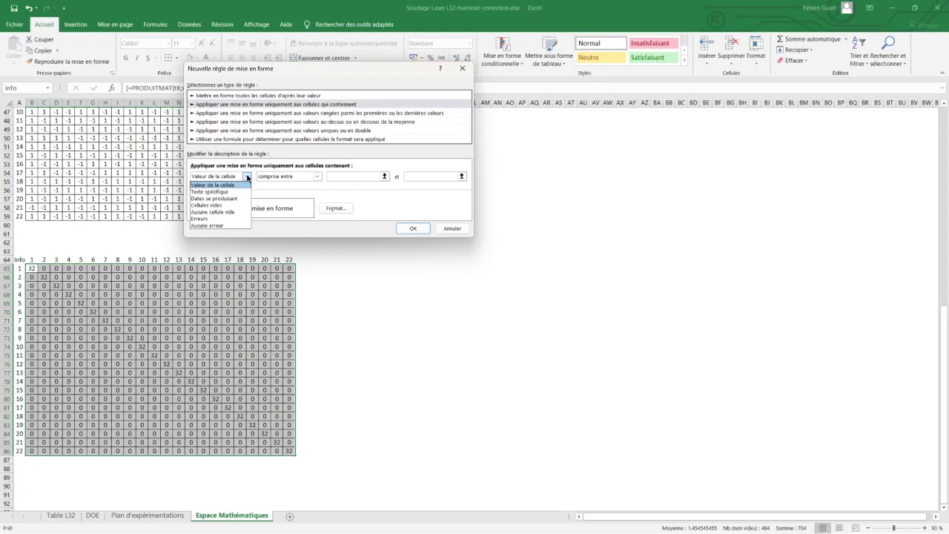
left_click(293, 181)
left_click(316, 178)
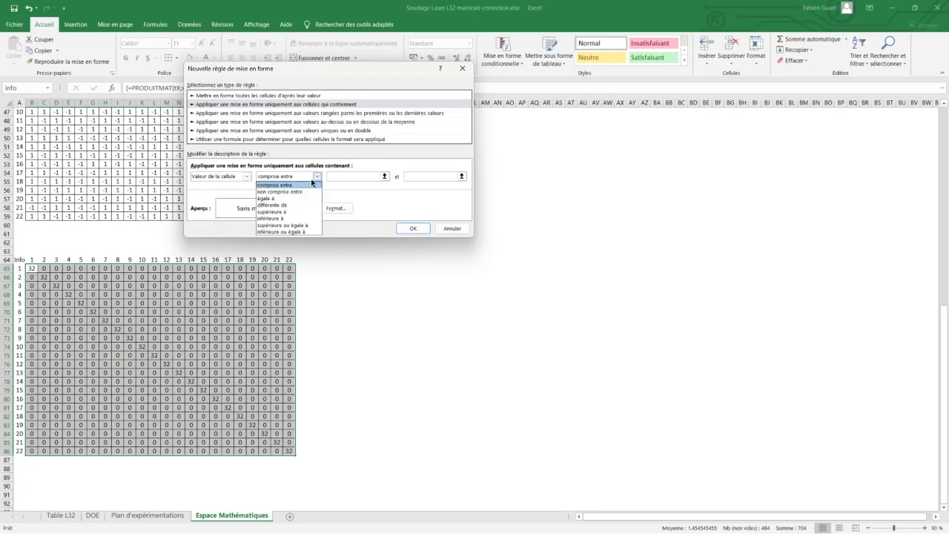
left_click(299, 219)
left_click(354, 175)
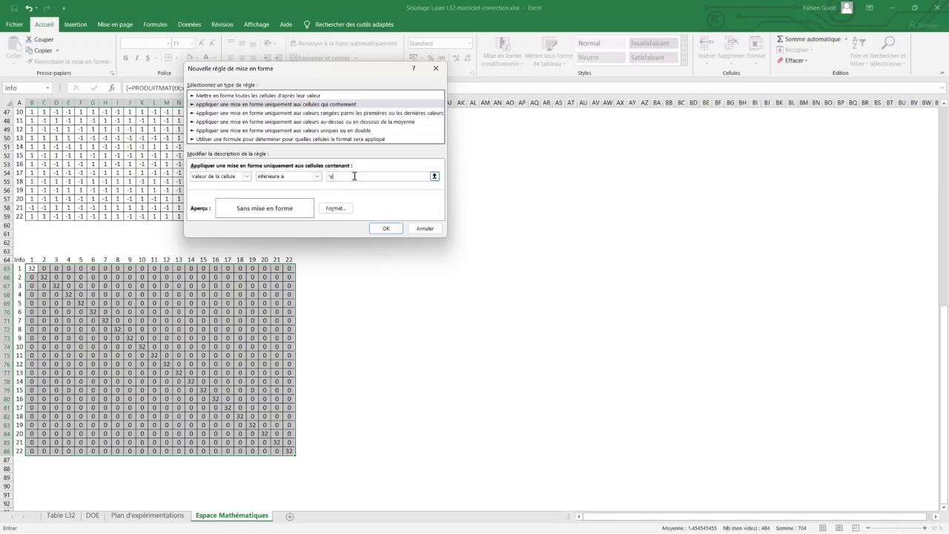
left_click(317, 177)
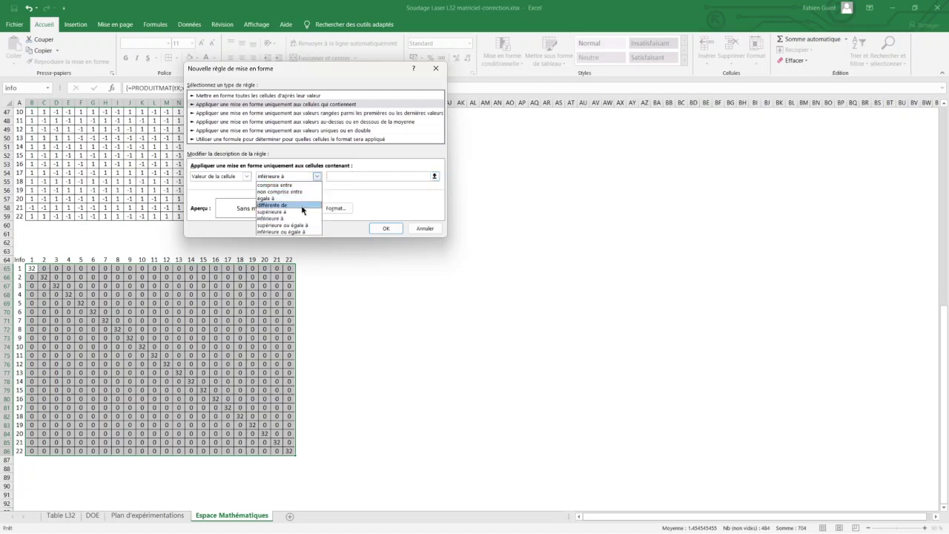
left_click(301, 213)
left_click(337, 177)
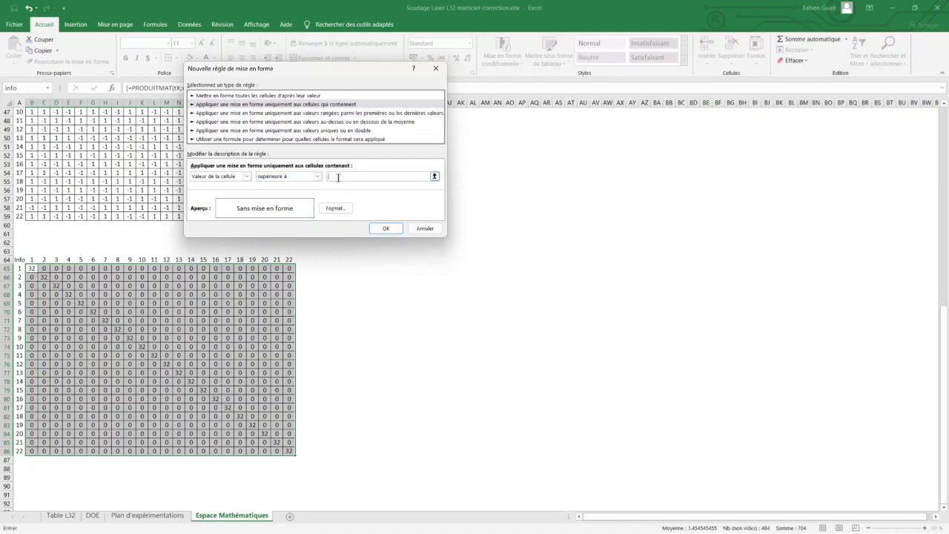
type("1")
Give the rule a red fill and apply it to the Info matrix
left_click(335, 208)
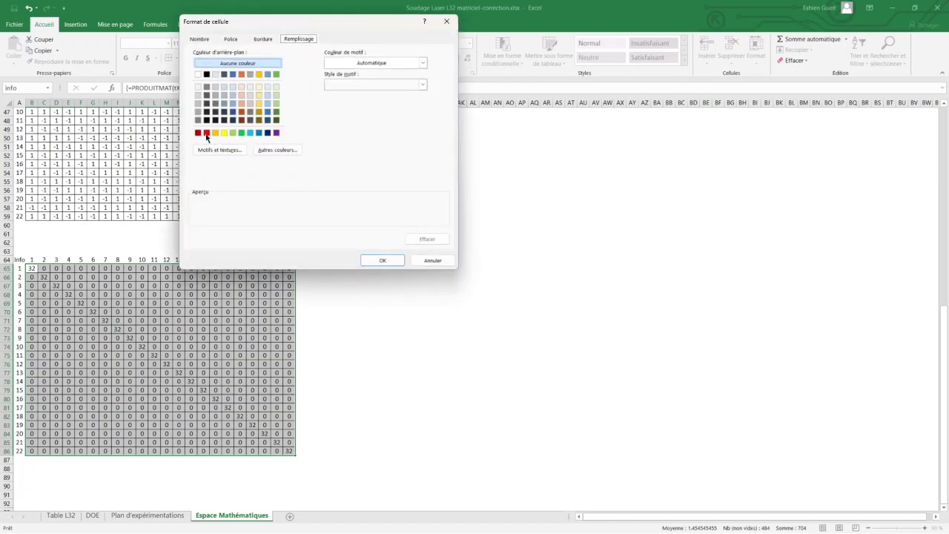
left_click(207, 133)
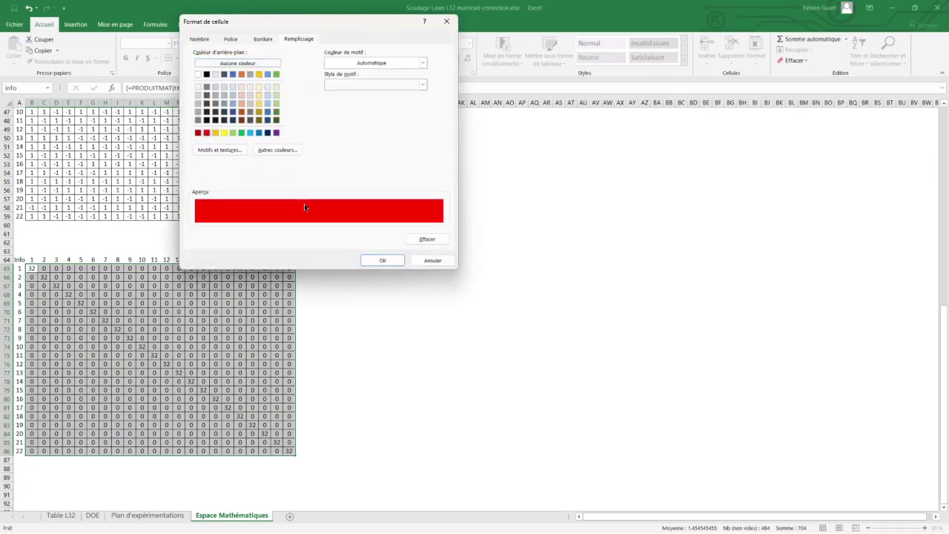
left_click(383, 261)
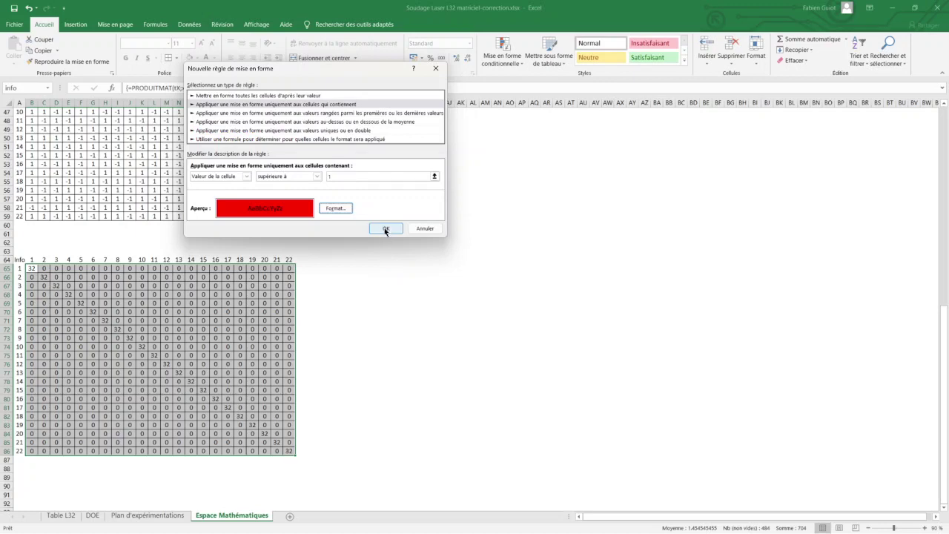
left_click(384, 228)
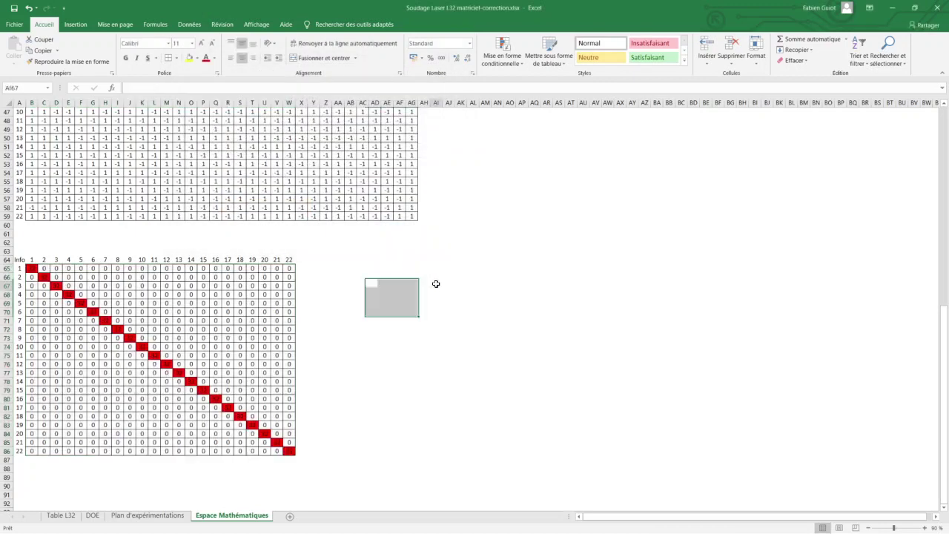
left_click(436, 286)
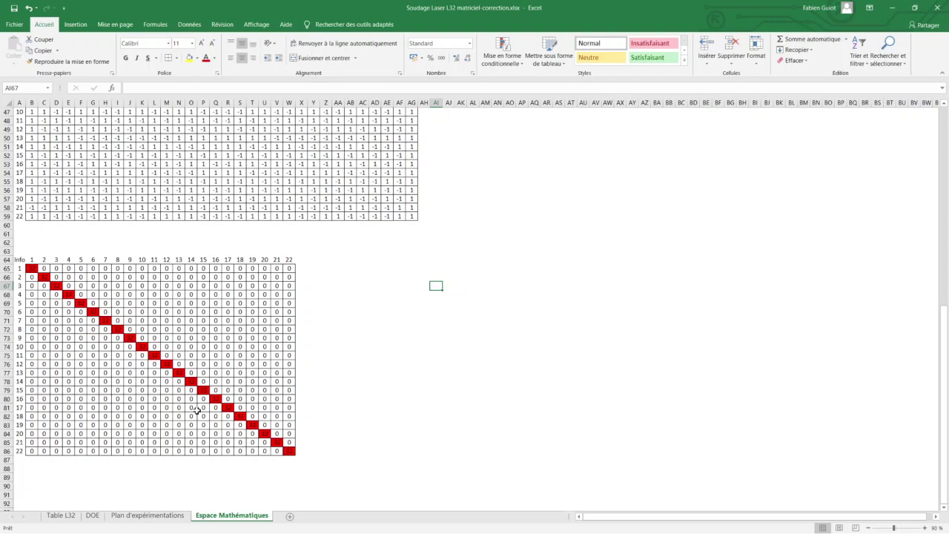
Review the design table on the DOE sheet
left_click(93, 515)
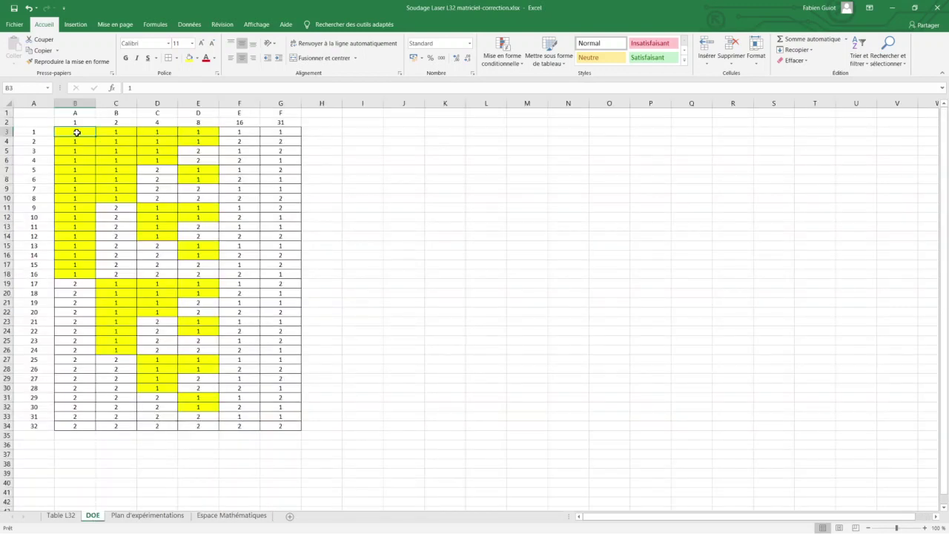
left_click_drag(76, 132, 84, 401)
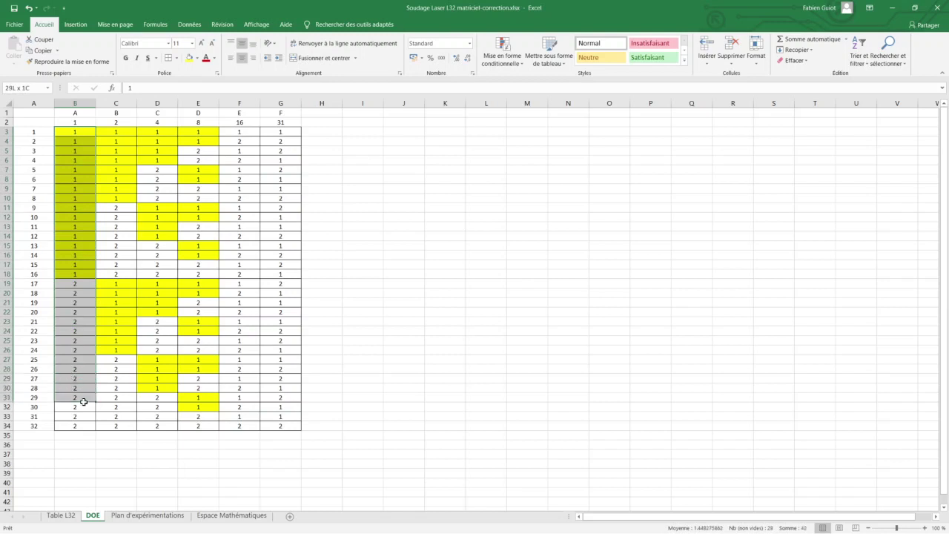
left_click_drag(84, 402, 277, 424)
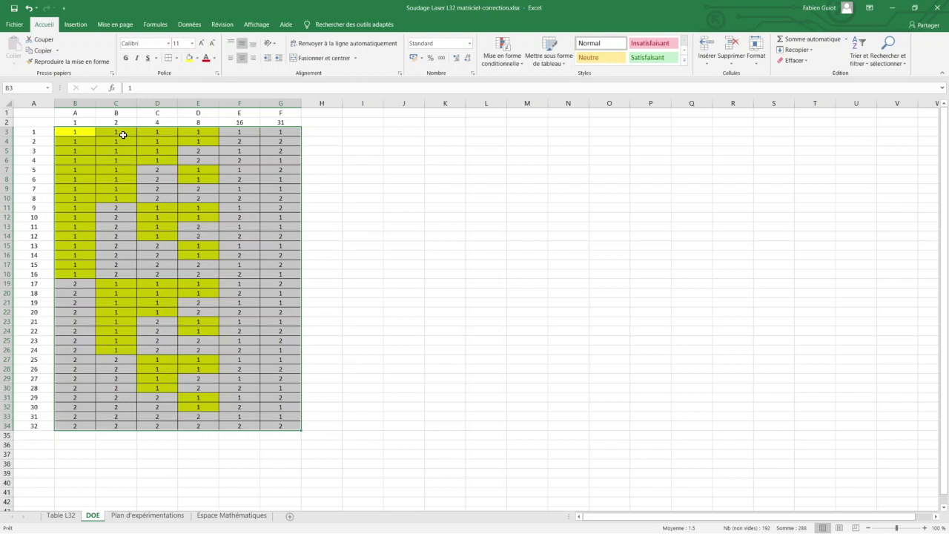
left_click(158, 132)
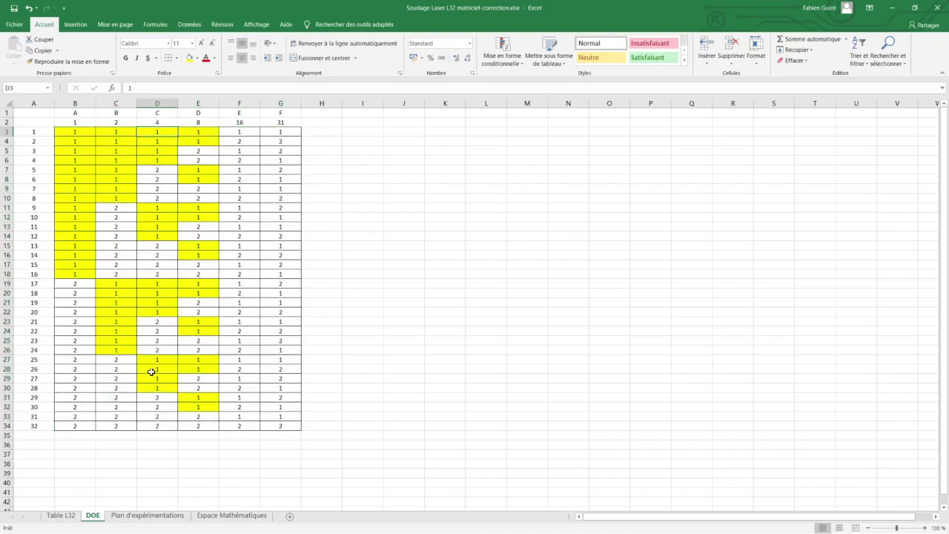
Copy column 3 of Table L32 into the DOE factor C column at D3, then return to Espace Mathématiques
left_click(62, 515)
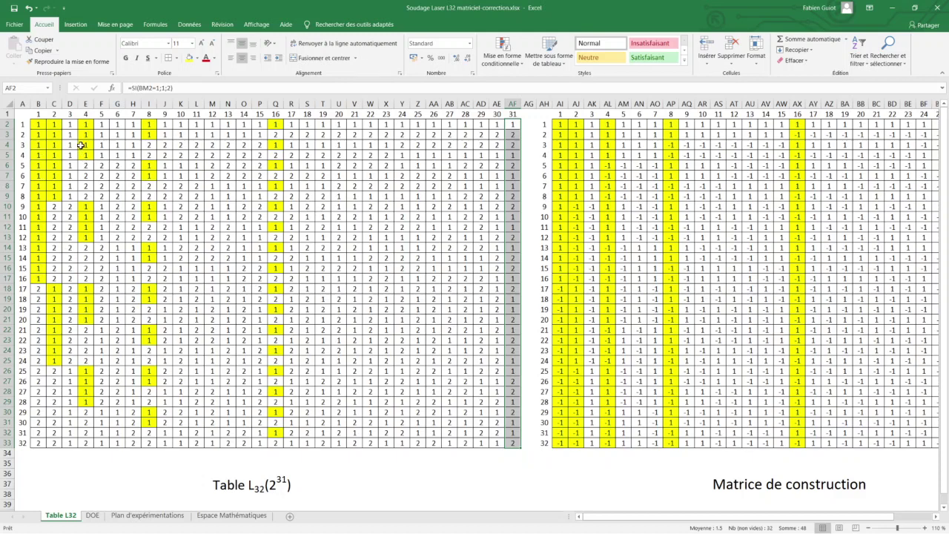
left_click_drag(70, 123, 70, 443)
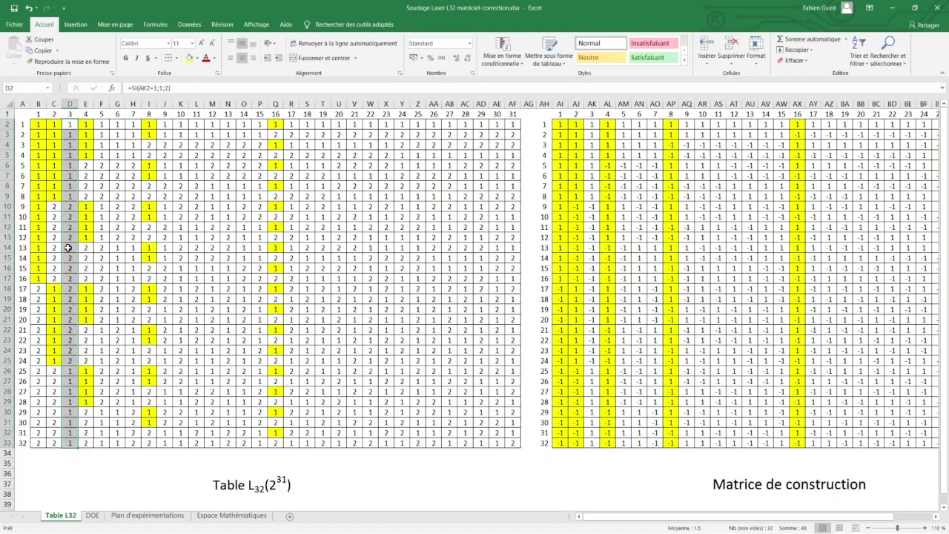
key("ctrl+c")
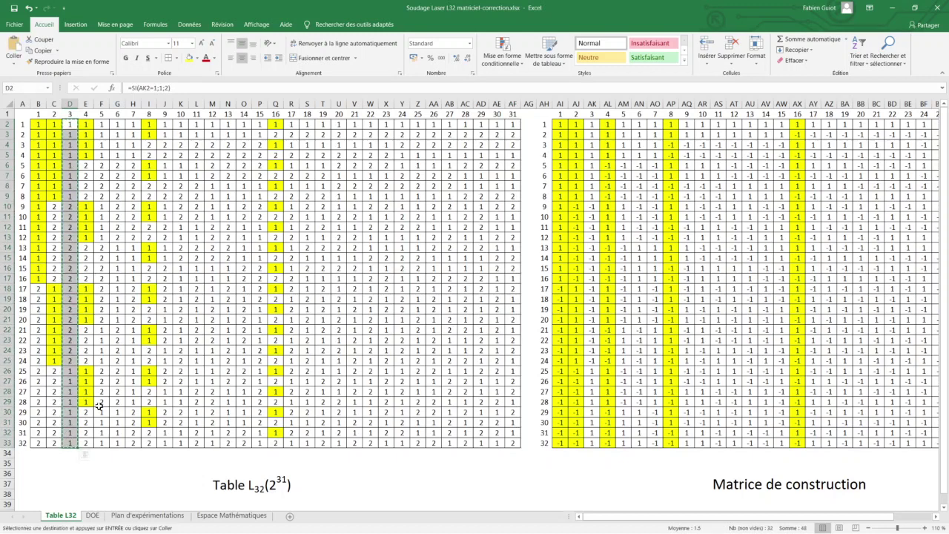
left_click(93, 515)
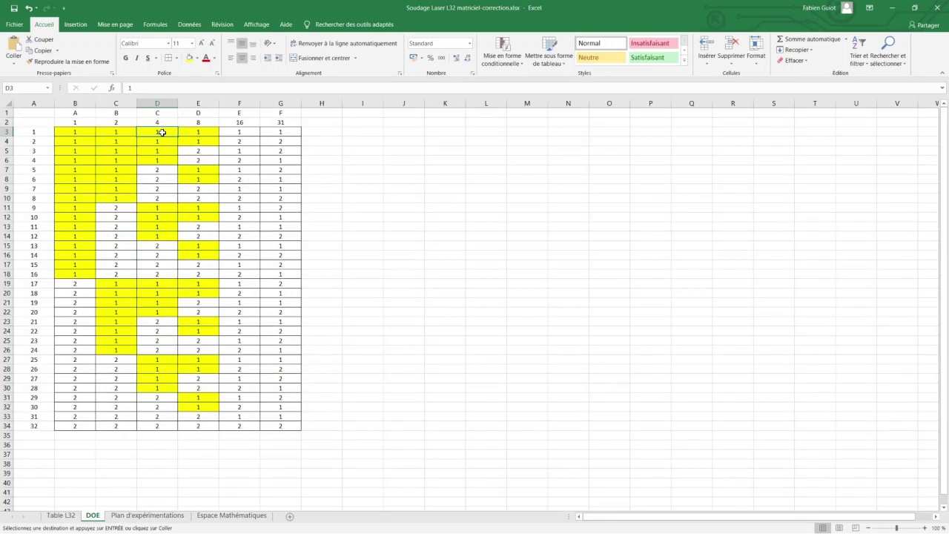
right_click(162, 132)
left_click(198, 178)
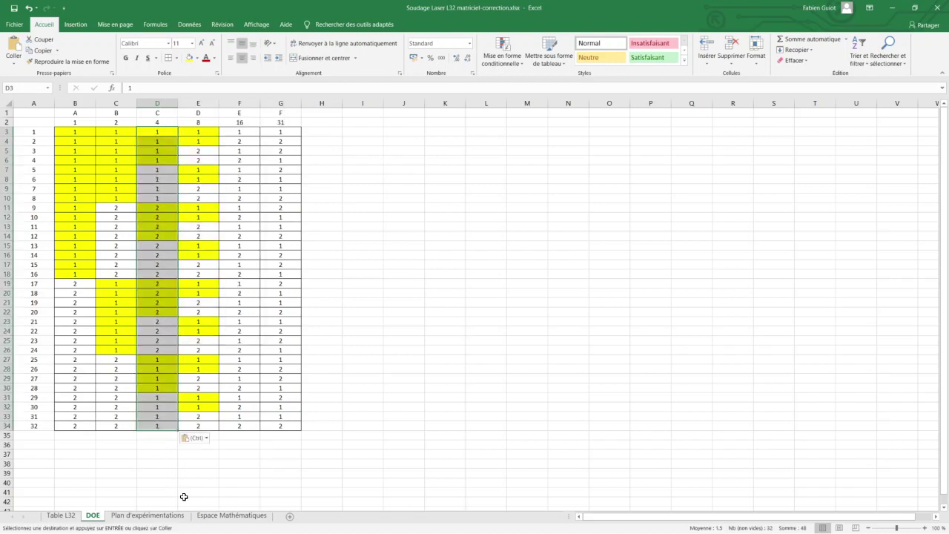
left_click(223, 515)
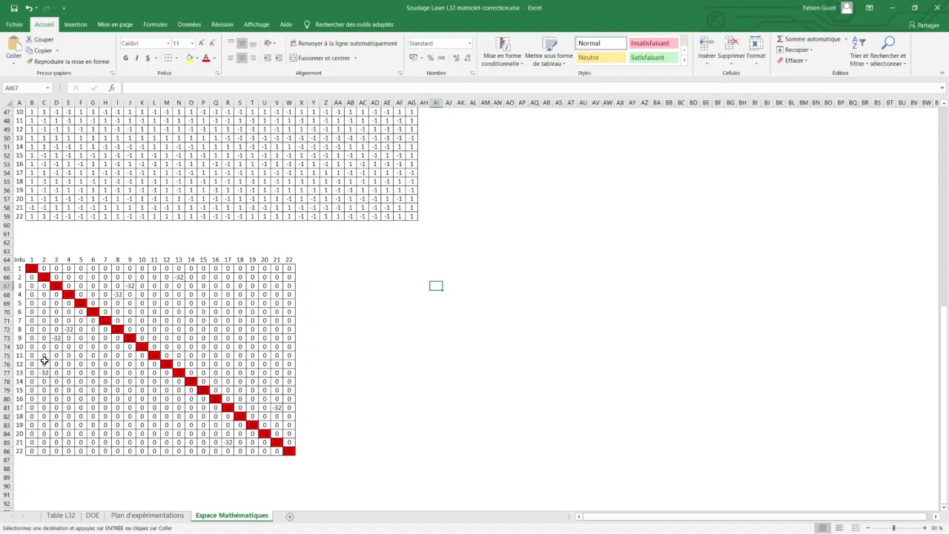
Edit the Info matrix rule so cells 'différente de' 0 are filled red
mouse_move(32, 268)
left_mouse_down()
mouse_move(132, 324)
mouse_move(289, 451)
left_mouse_up()
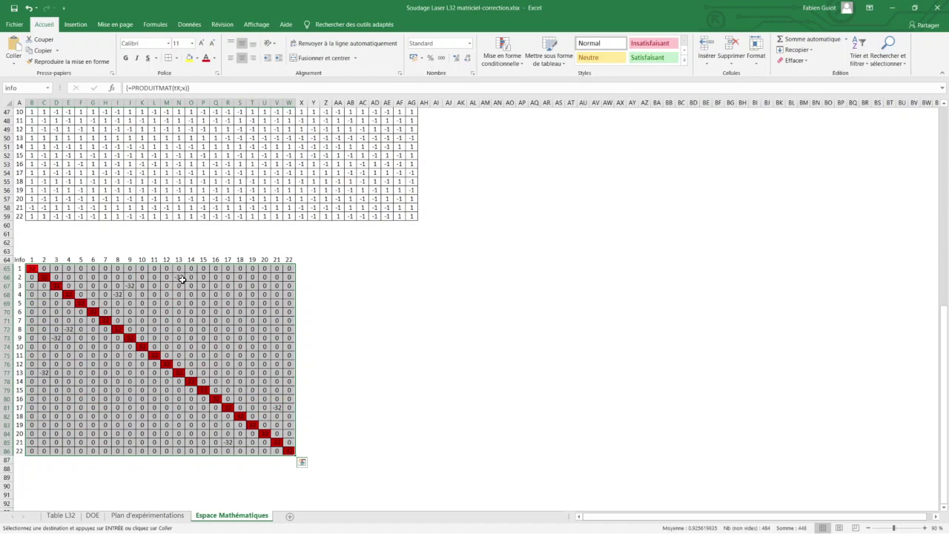
left_click(507, 52)
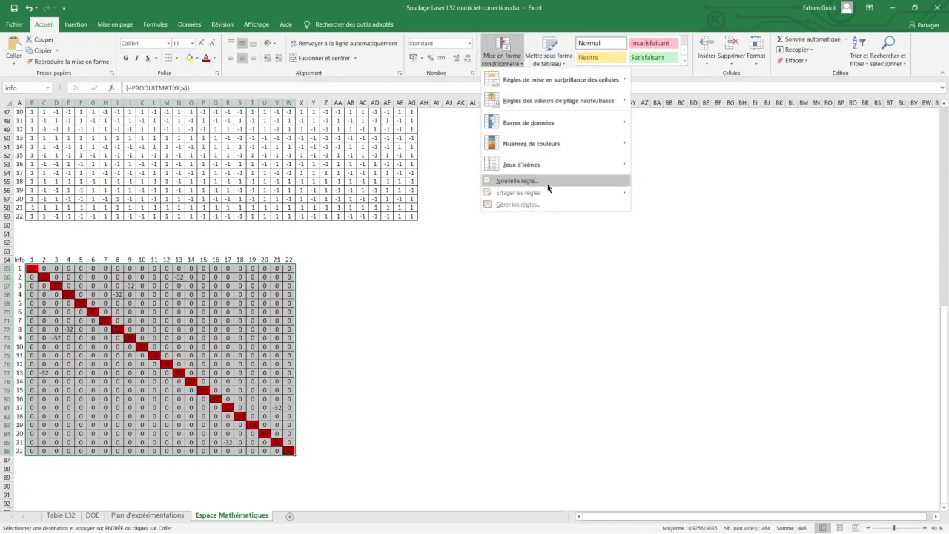
left_click(544, 205)
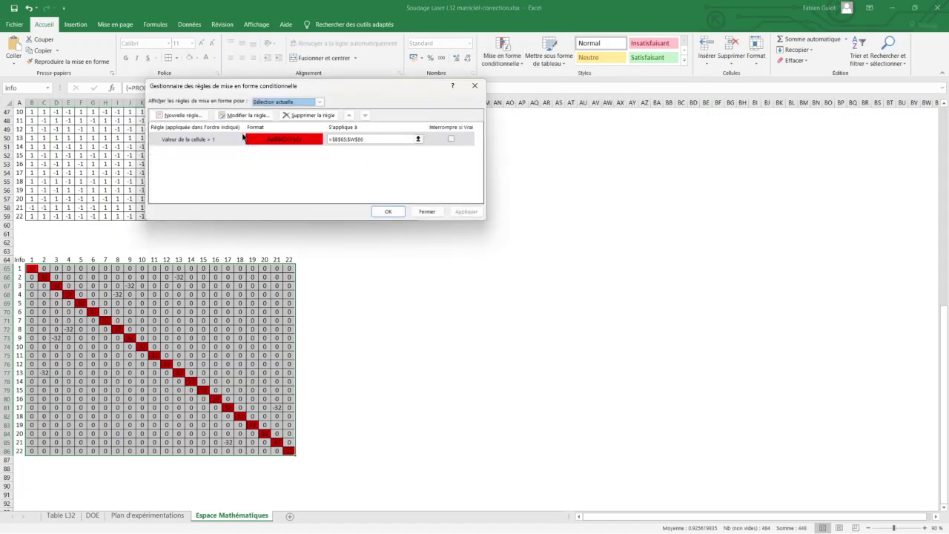
left_click(241, 118)
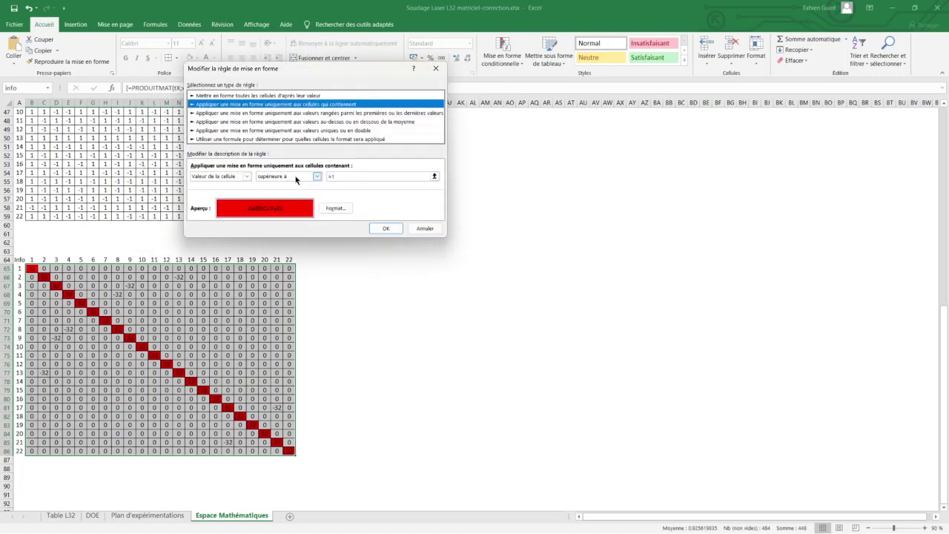
left_click(317, 179)
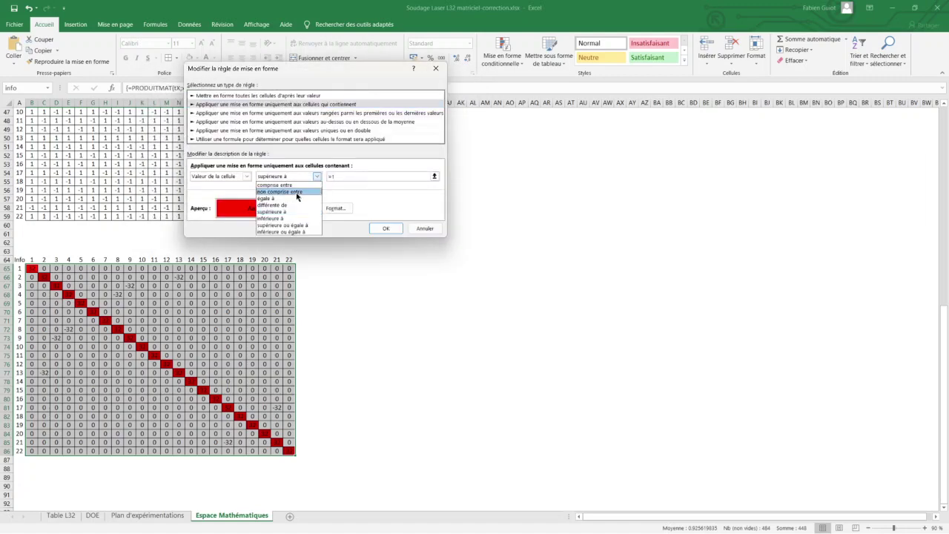
left_click(299, 204)
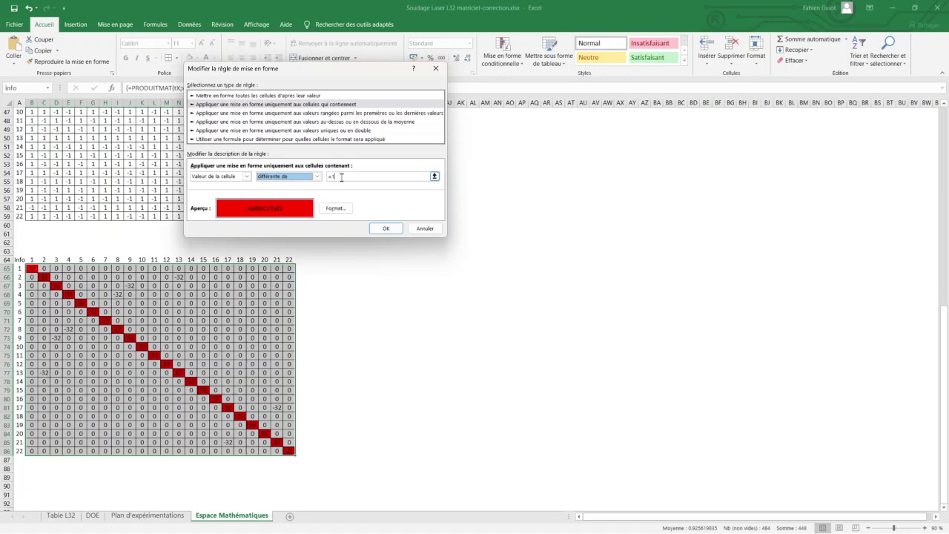
left_click_drag(341, 177, 325, 178)
type("0")
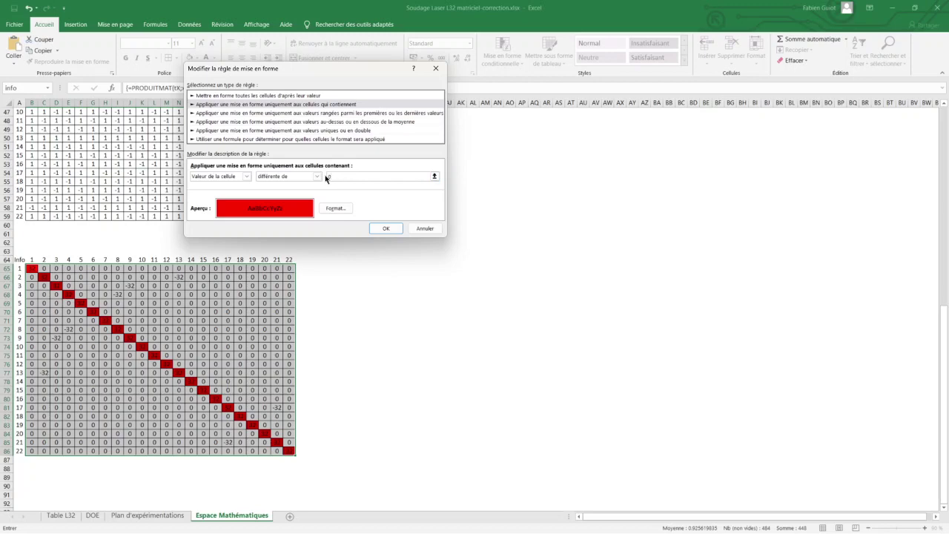
left_click(385, 230)
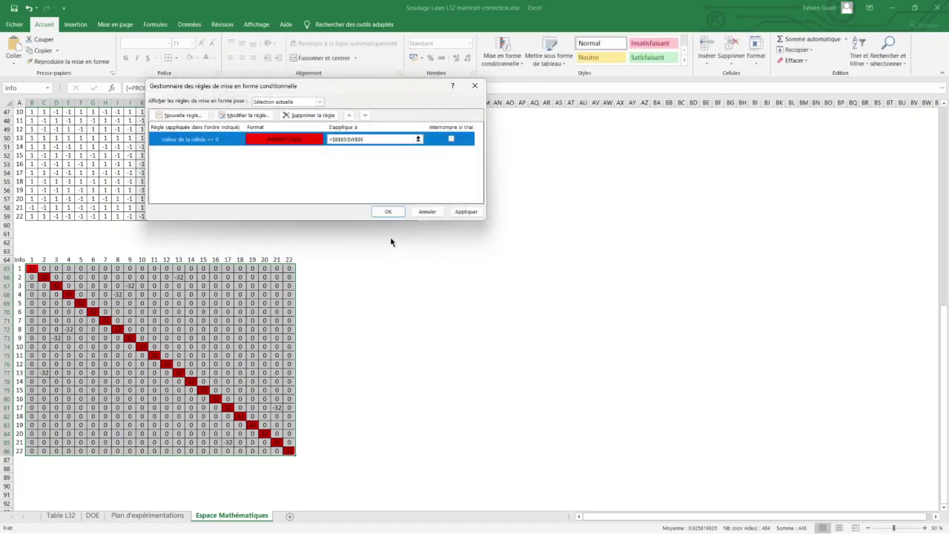
left_click(388, 211)
left_click(447, 286)
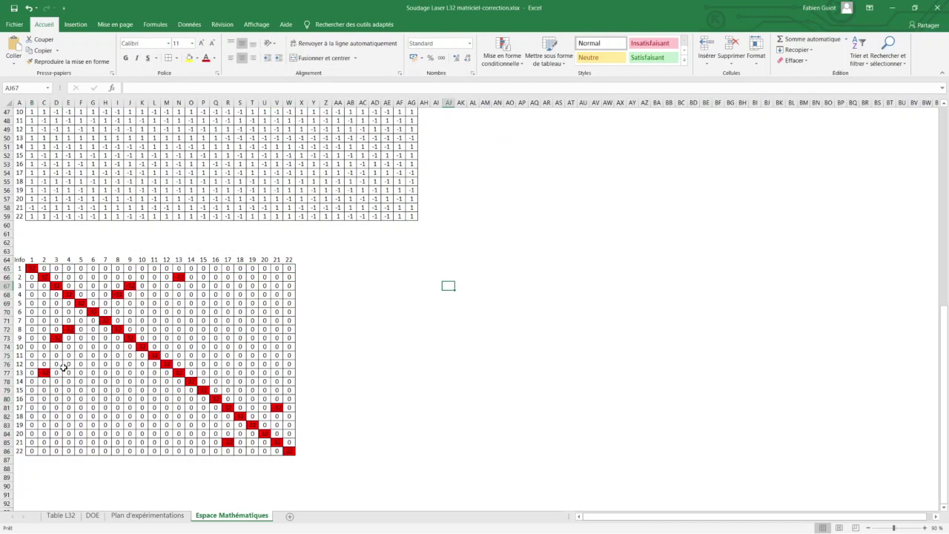
Copy the label row Ref, A, B, C … EF from row 34
left_click(55, 338)
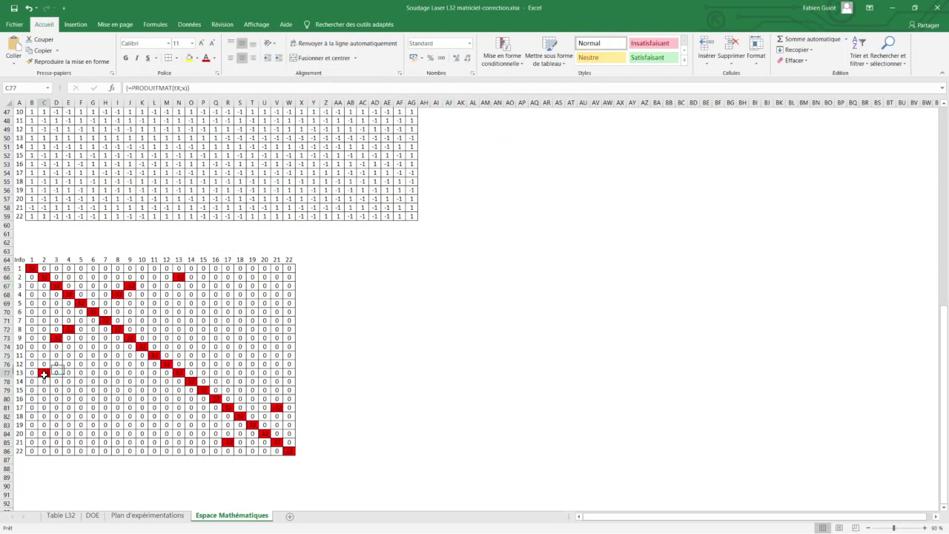
left_click(68, 329)
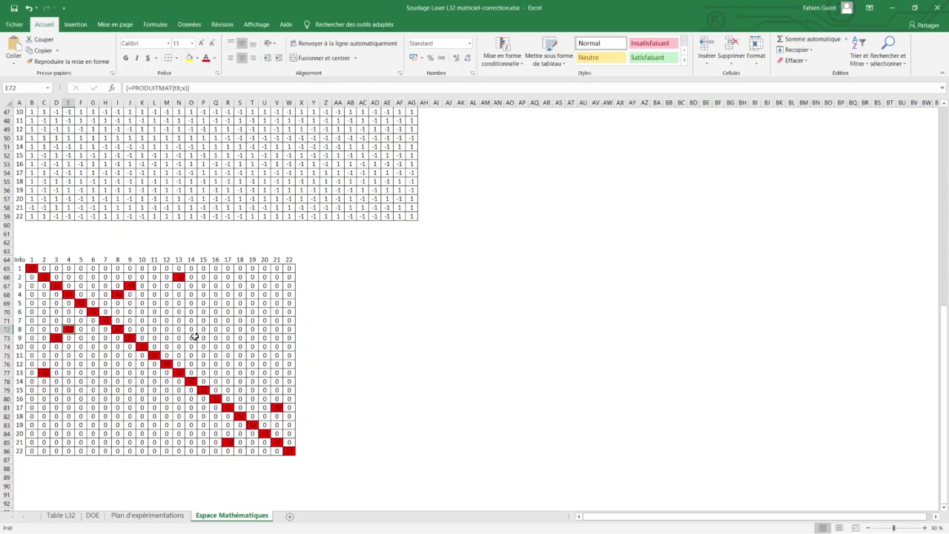
scroll(194, 338, "up", 3)
scroll(197, 326, "up", 6)
left_click(31, 234)
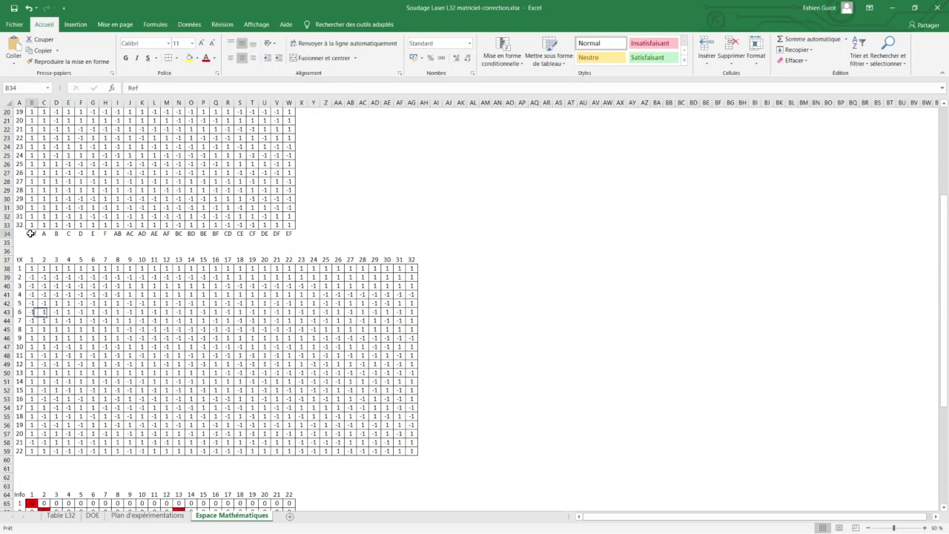
left_click_drag(31, 234, 290, 234)
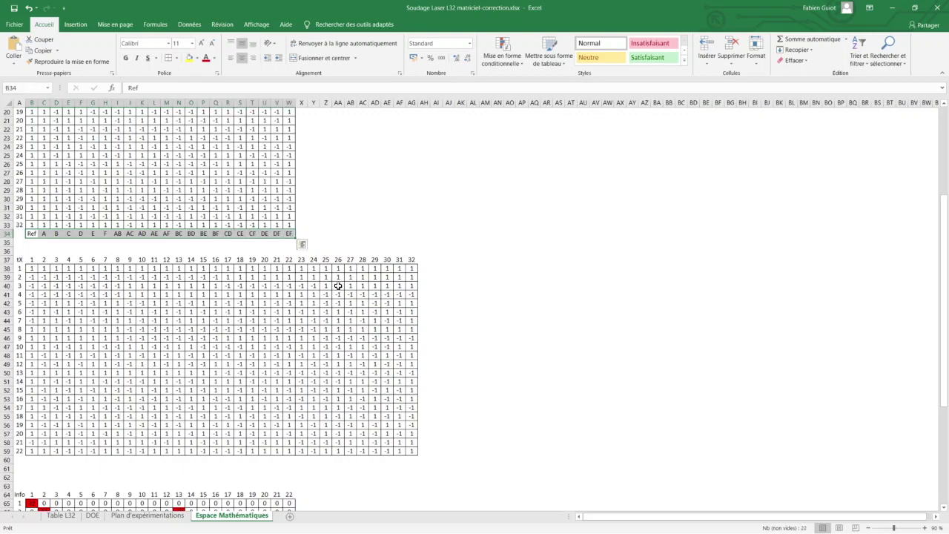
key("ctrl+c")
Paste the labels into row 87 under the result matrix and bring up paste options at X65
scroll(248, 356, "down", 2)
scroll(242, 357, "down", 5)
scroll(242, 358, "down", 2)
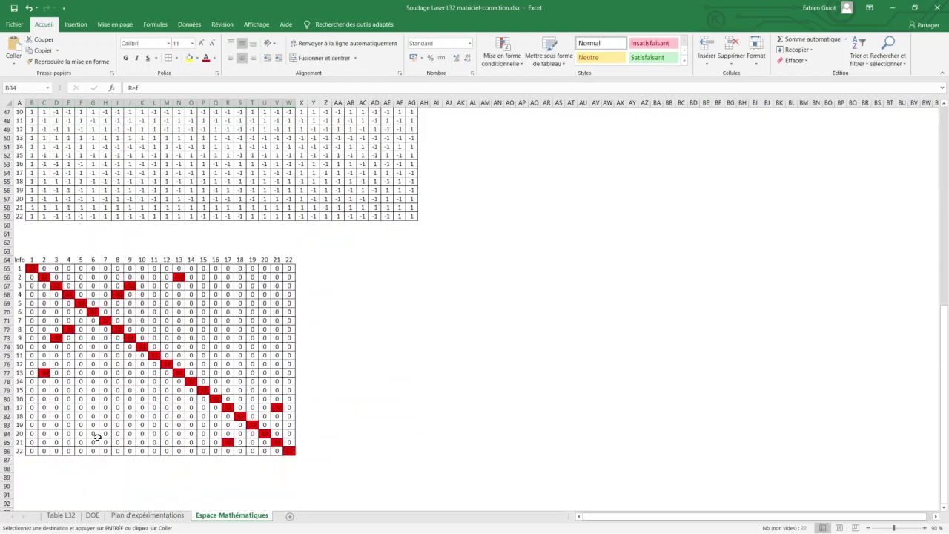
left_click(34, 460)
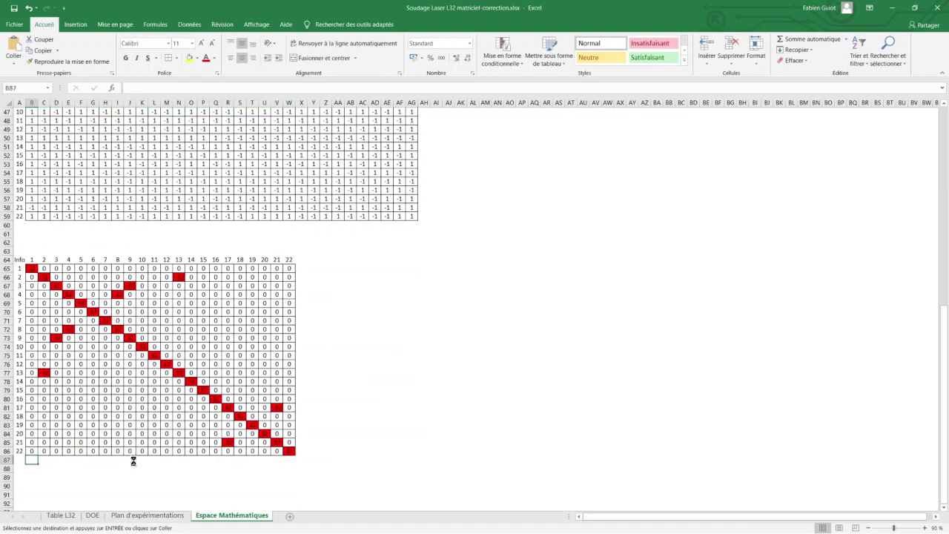
key("ctrl+v")
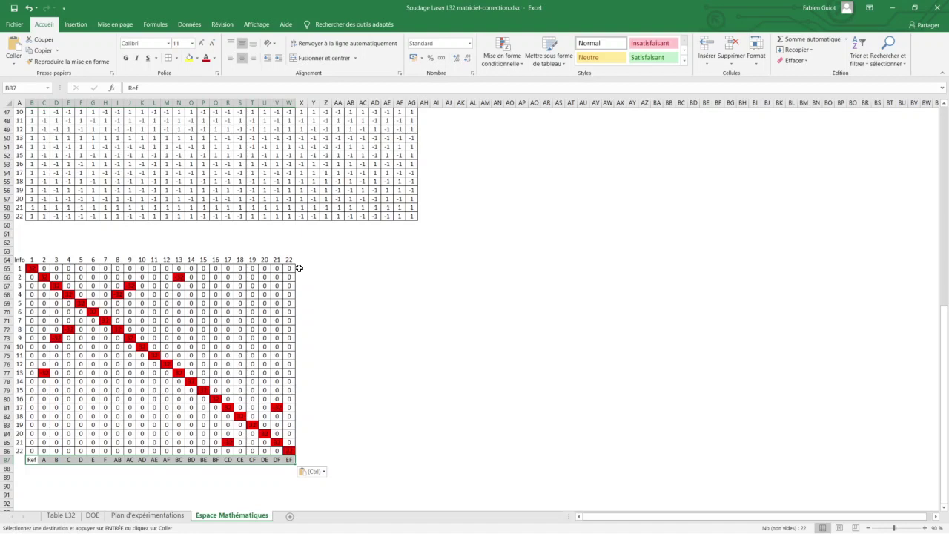
left_click(299, 268)
right_click(299, 267)
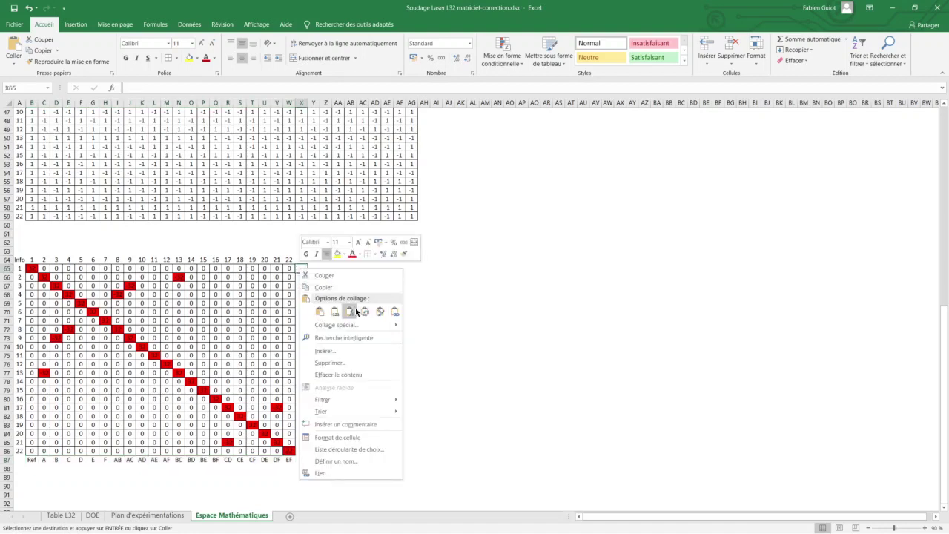
left_click(365, 312)
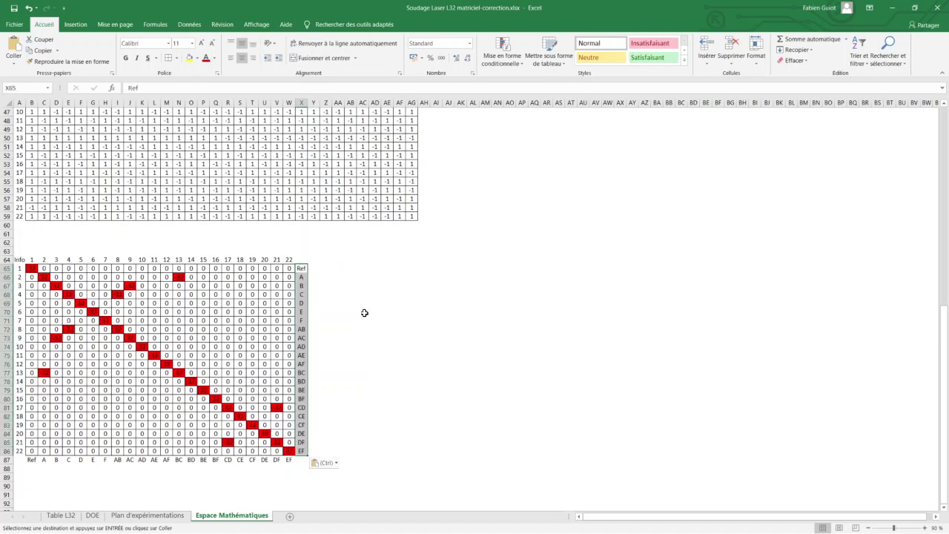
left_click(388, 347)
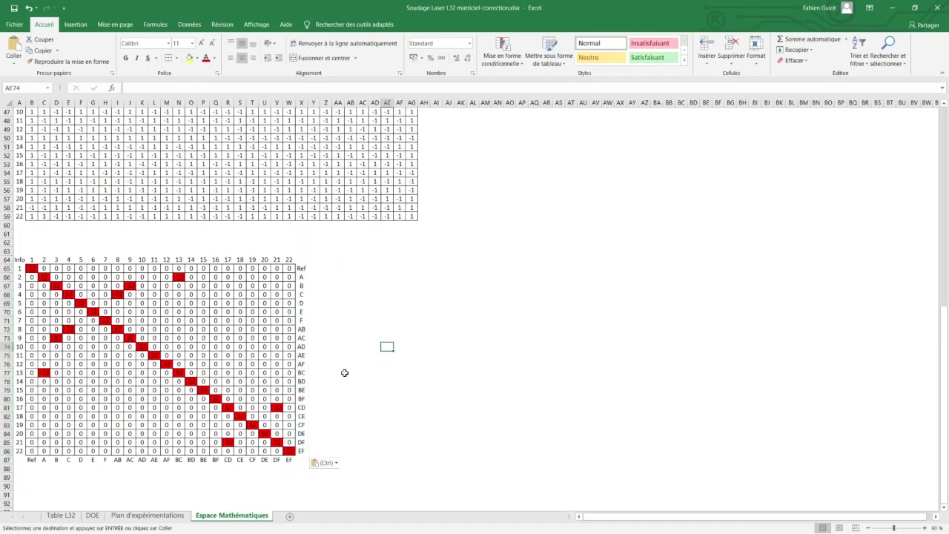
left_click(45, 460)
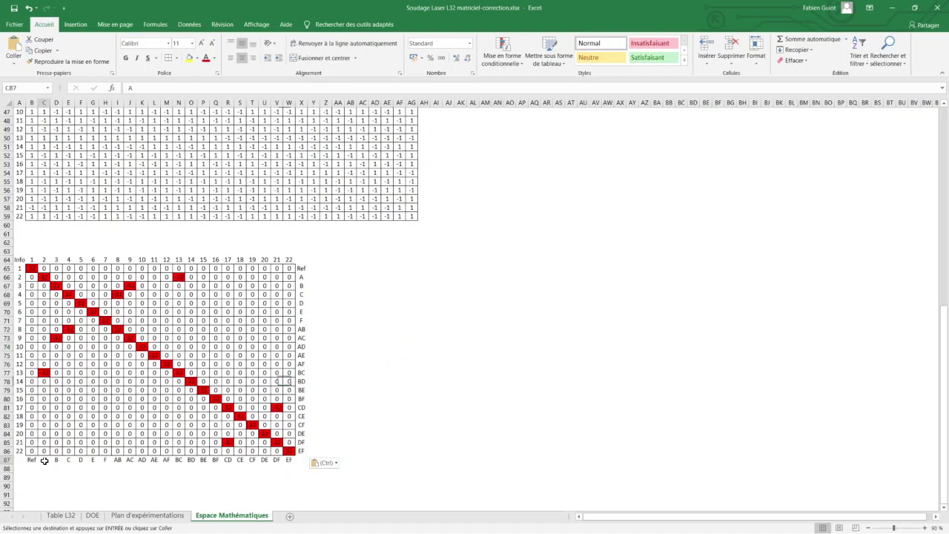
left_click(45, 374)
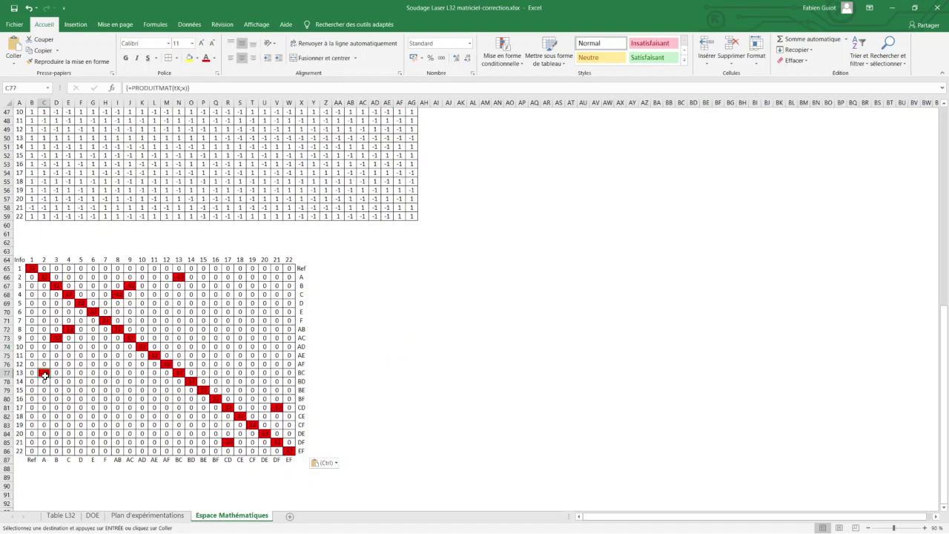
left_click(301, 373)
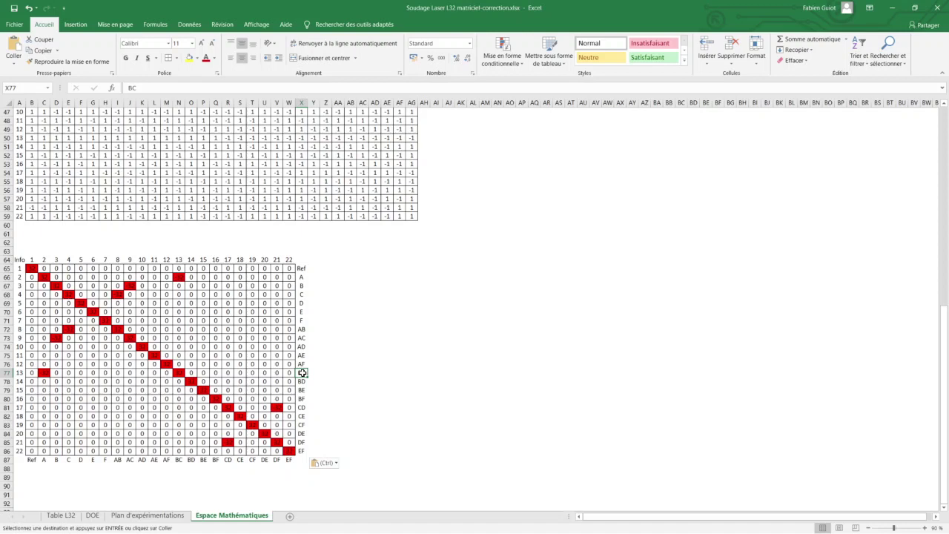
left_click(304, 330)
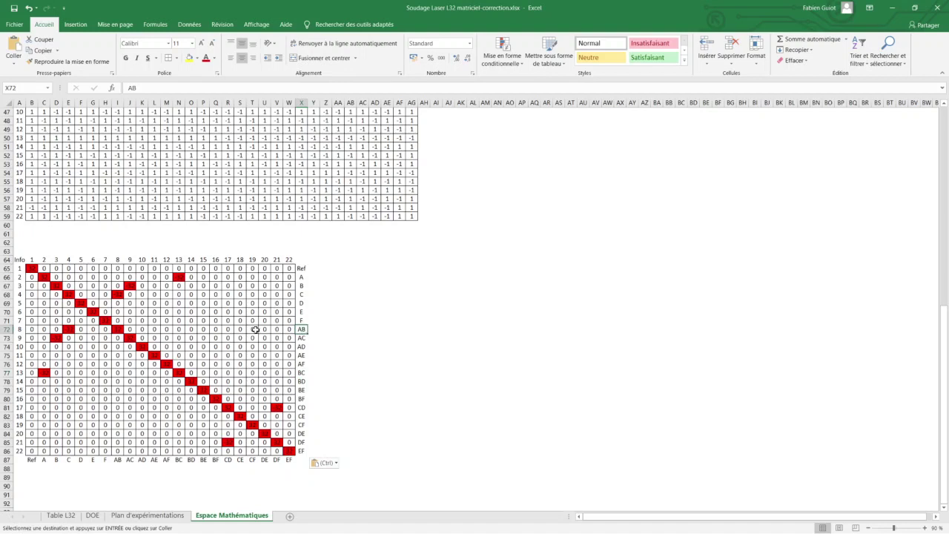
left_click(72, 329)
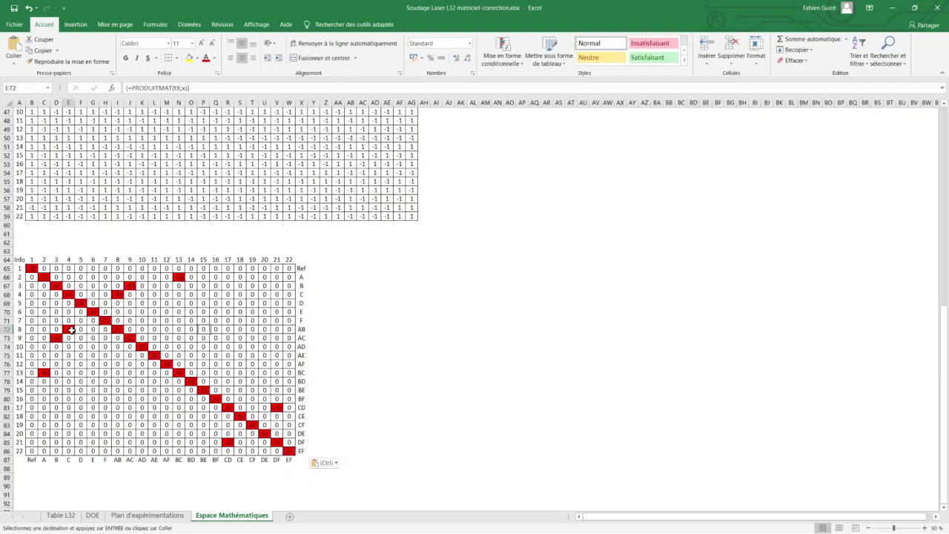
left_click(70, 460)
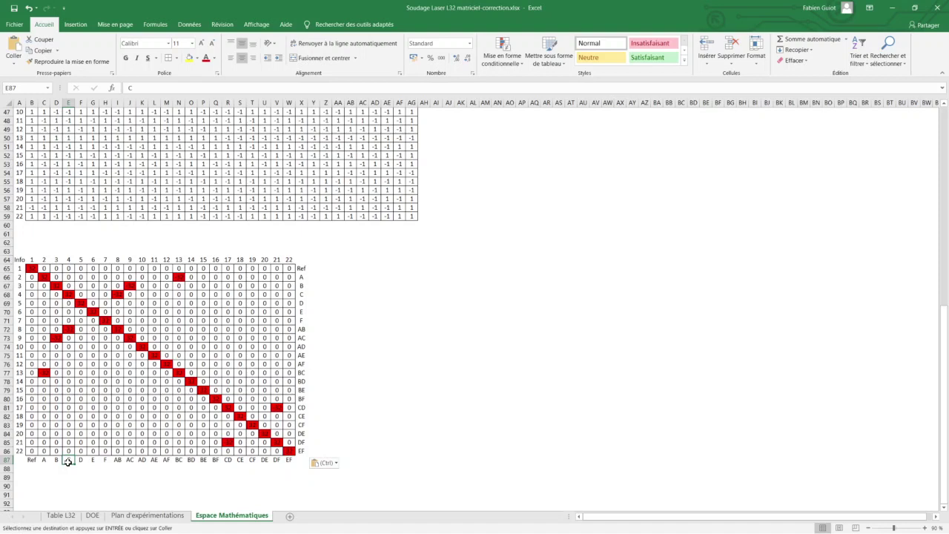
left_click(69, 329)
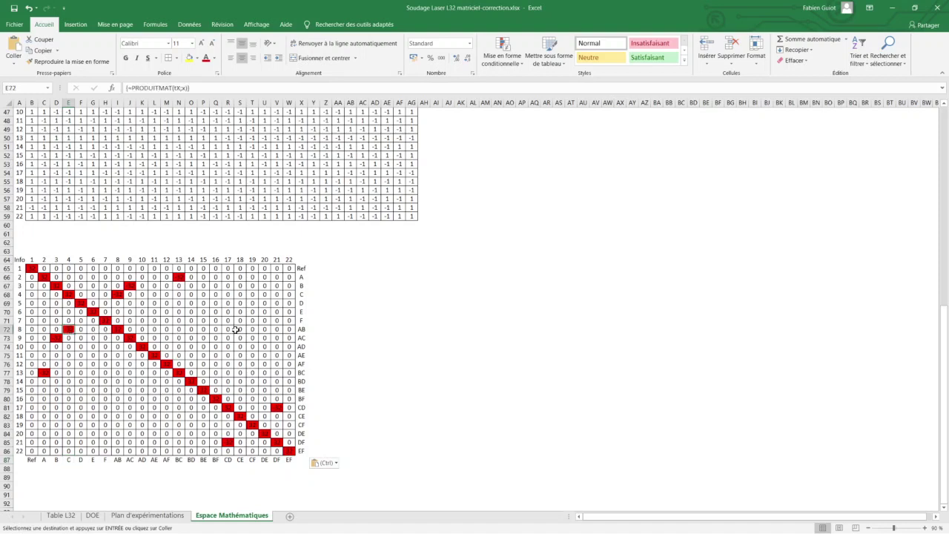
left_click(302, 329)
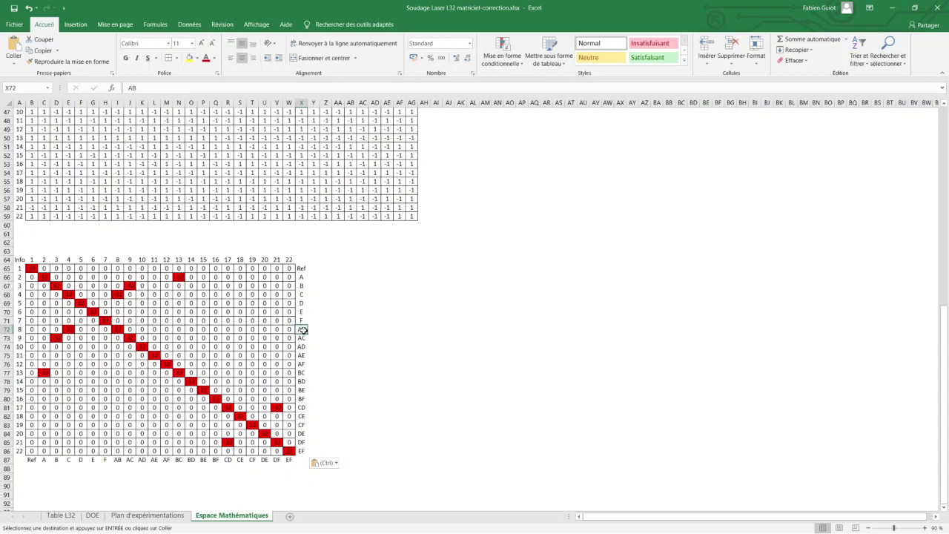
left_click(69, 329)
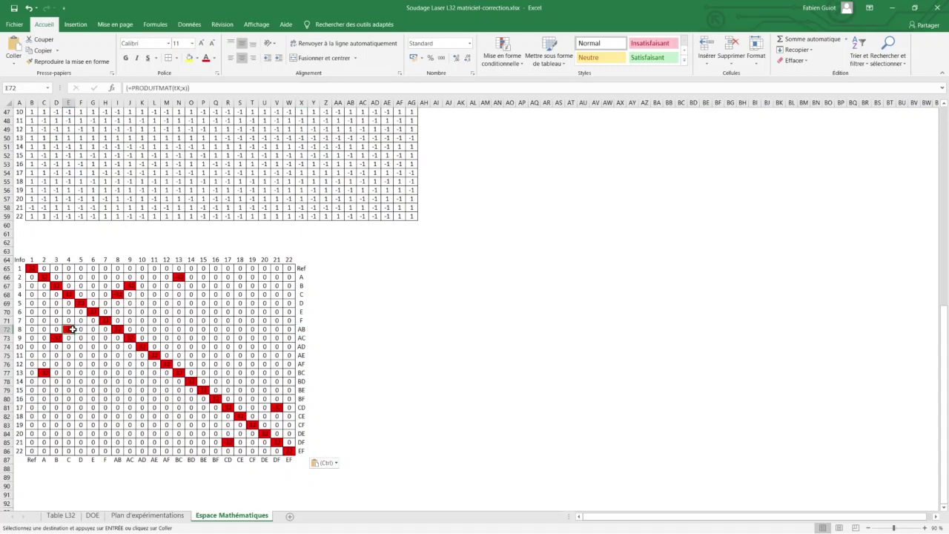
left_click(302, 329)
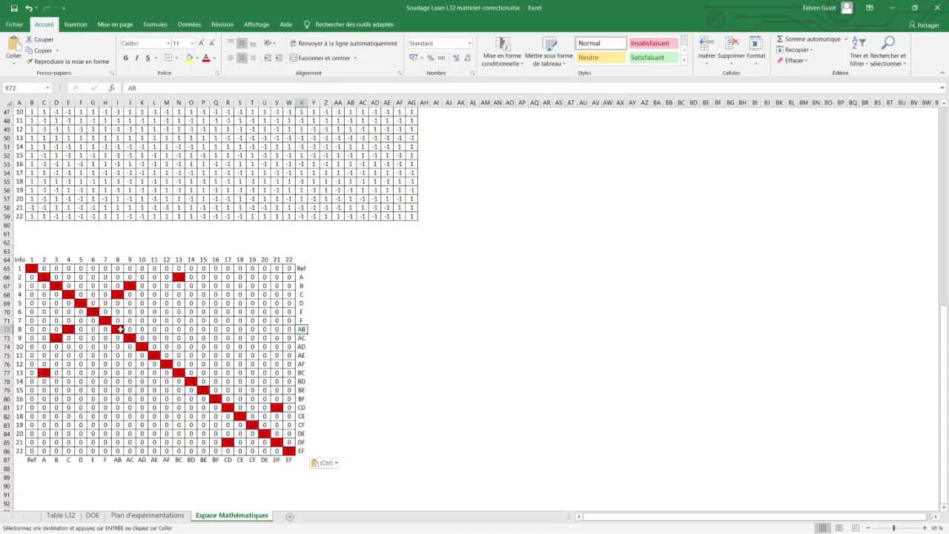
left_click(68, 462)
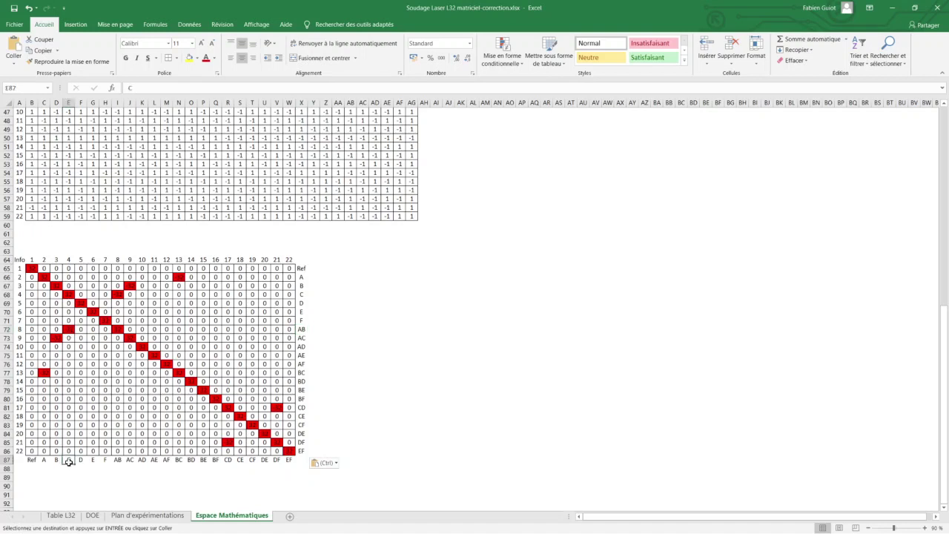
left_click(47, 463)
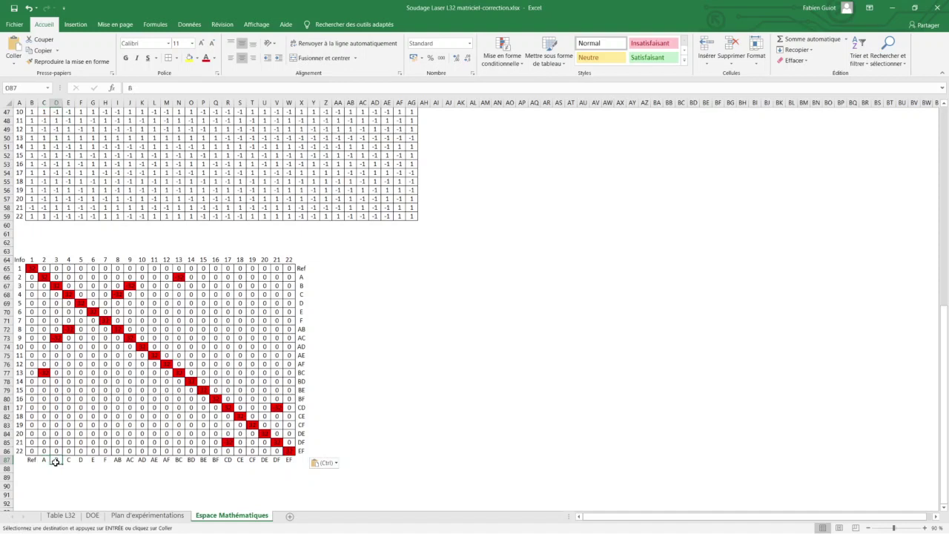
left_click(41, 373)
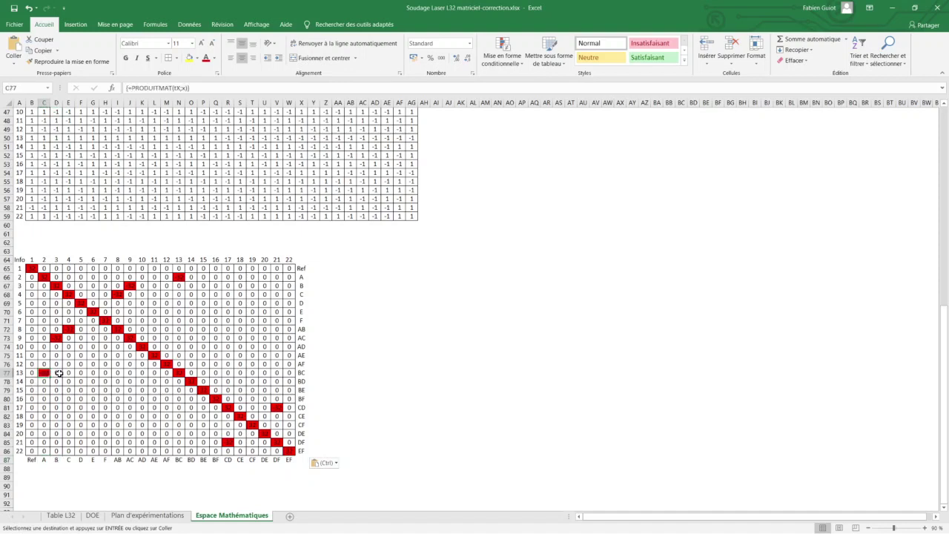
left_click(302, 373)
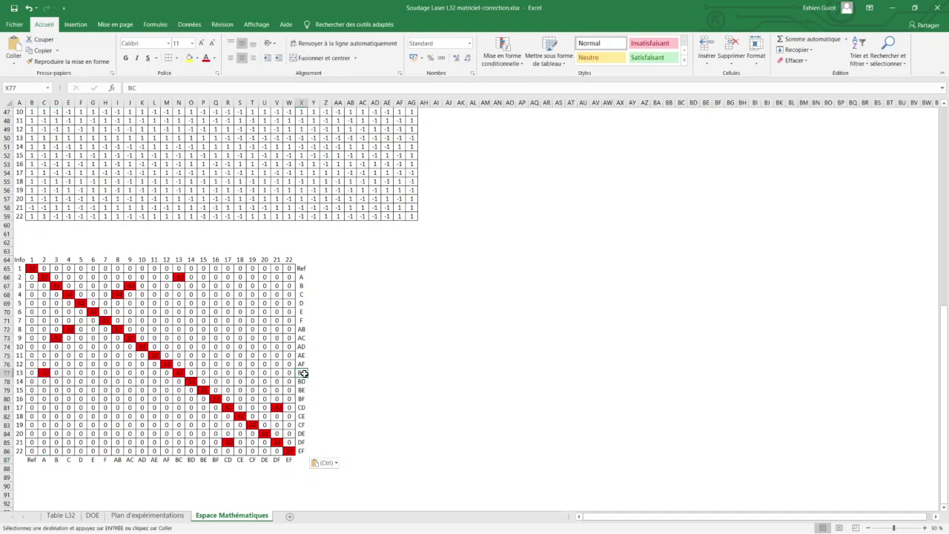
left_click(57, 338)
left_click(302, 338)
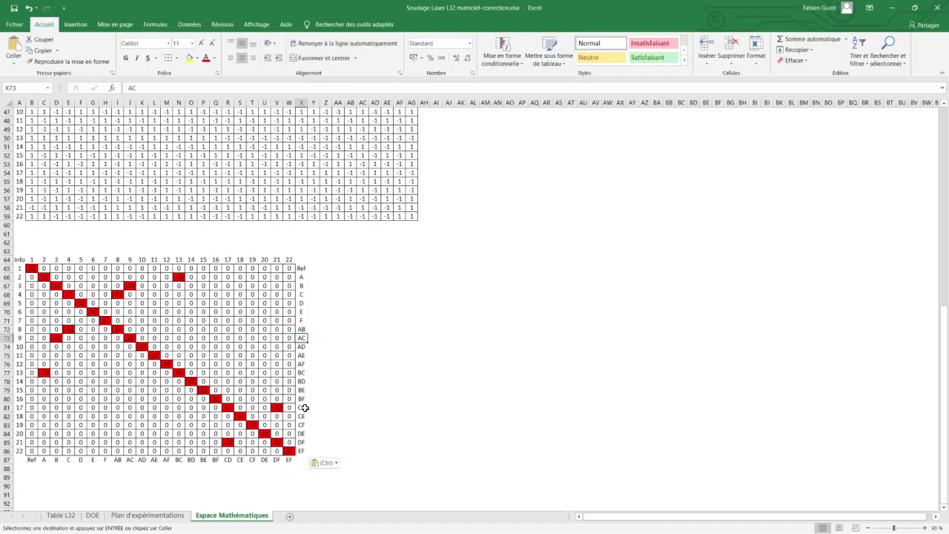
left_click(226, 461)
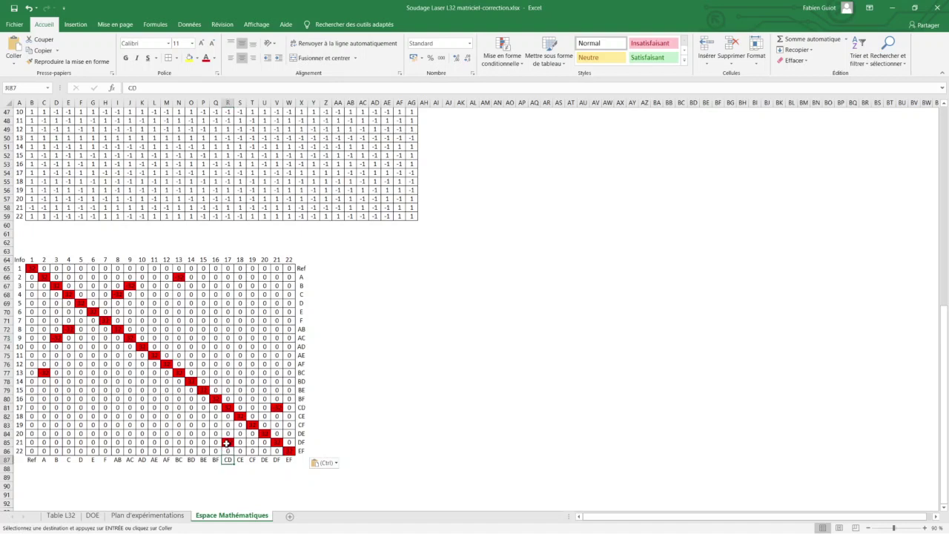
left_click(226, 444)
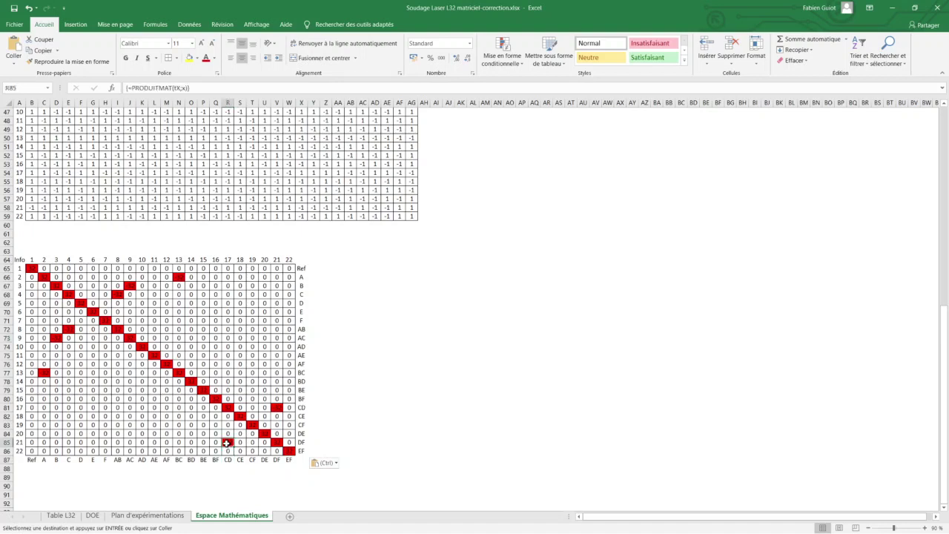
left_click(302, 443)
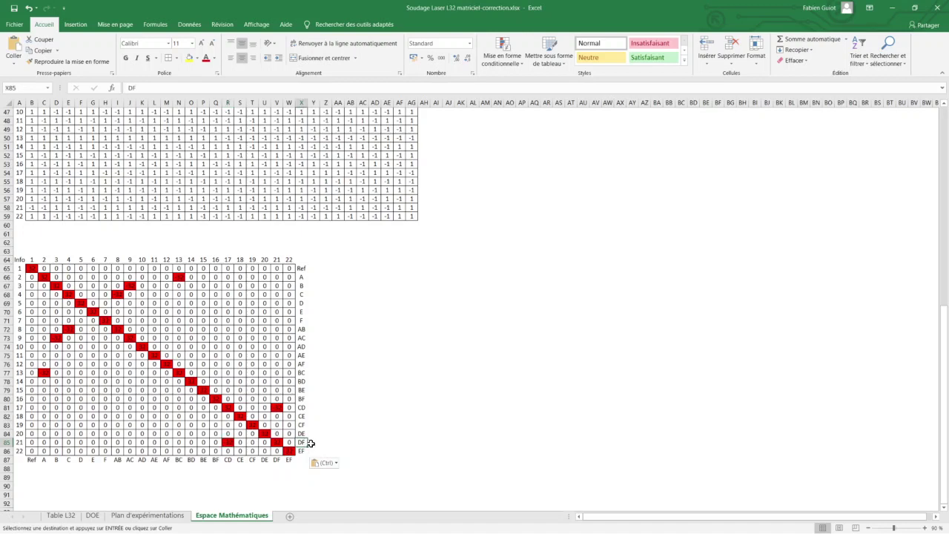
left_click(228, 460)
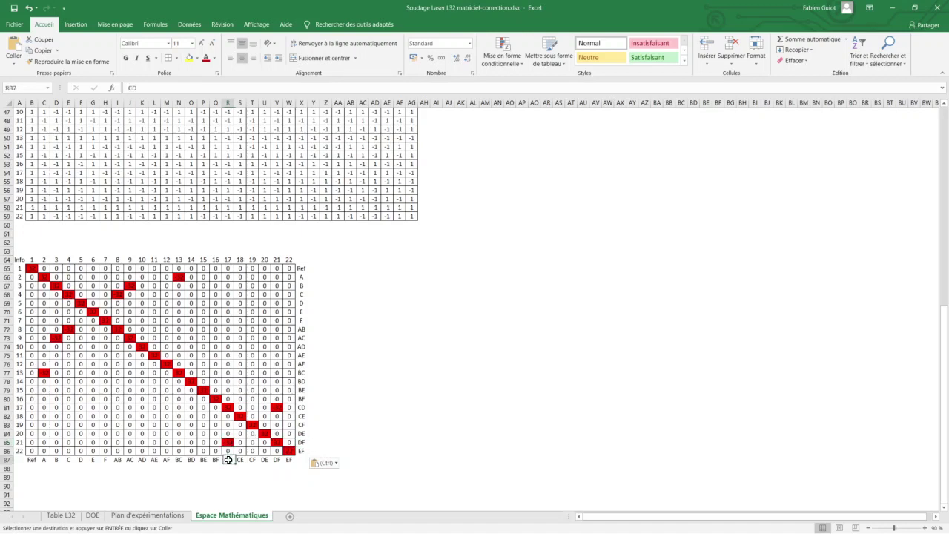
left_click(227, 442)
left_click(301, 443)
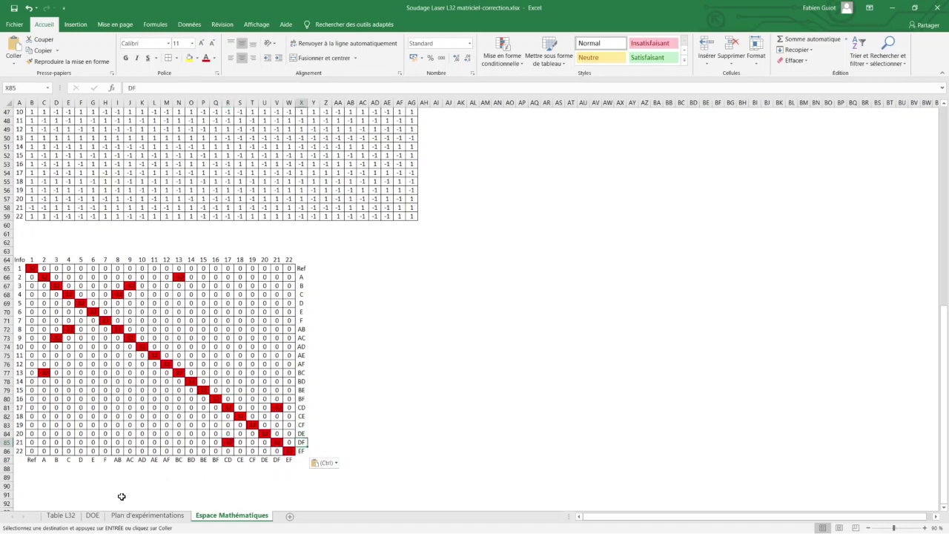
Select column 4 of the L32 table from E2 downward on the Table L32 sheet
left_click(94, 517)
left_click(94, 517)
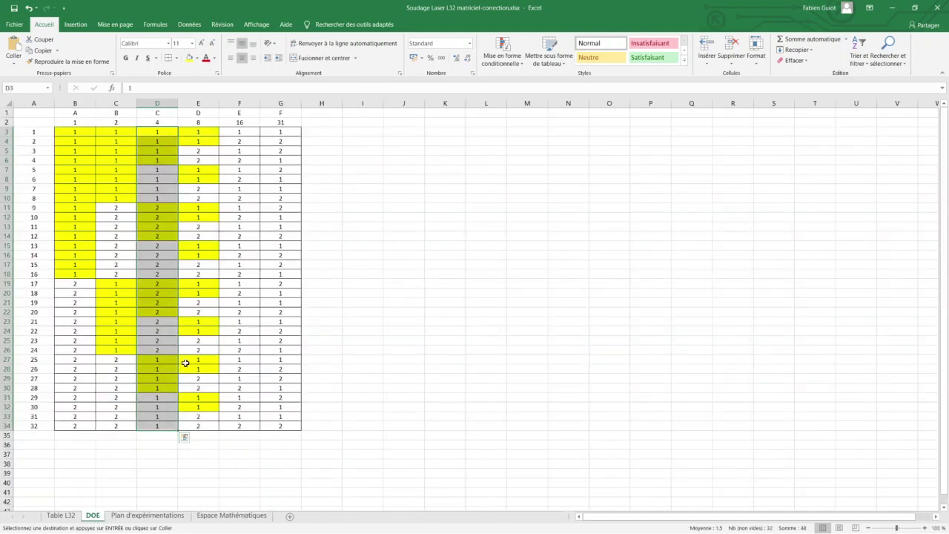
left_click(67, 516)
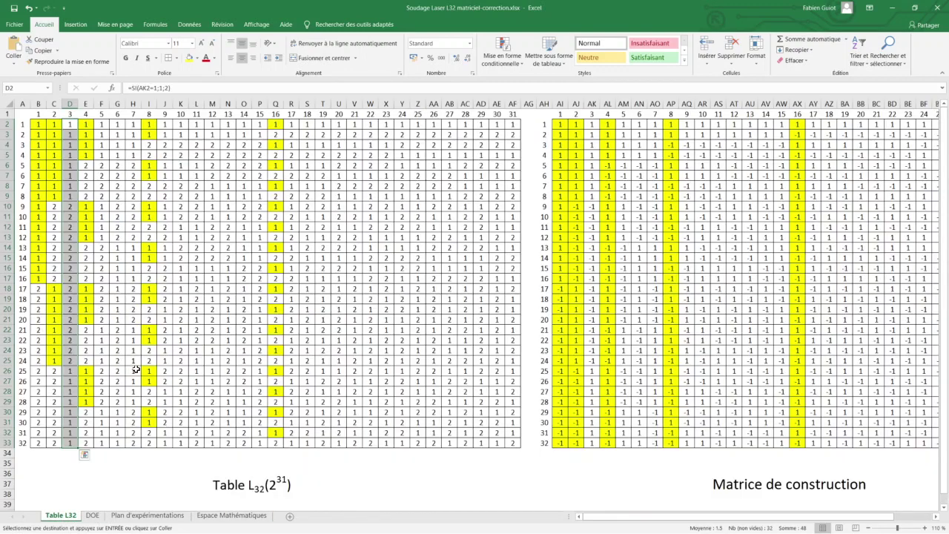
left_click(87, 125)
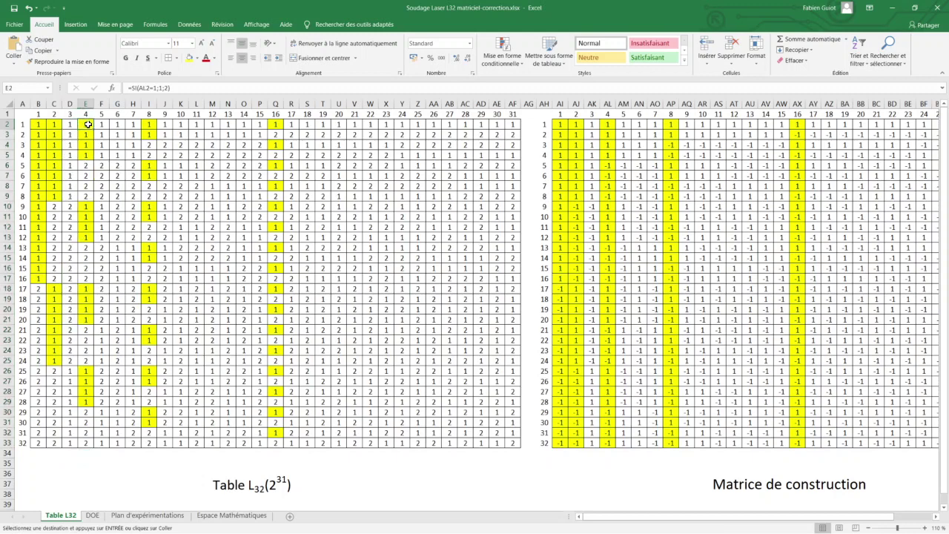
left_click_drag(88, 125, 87, 443)
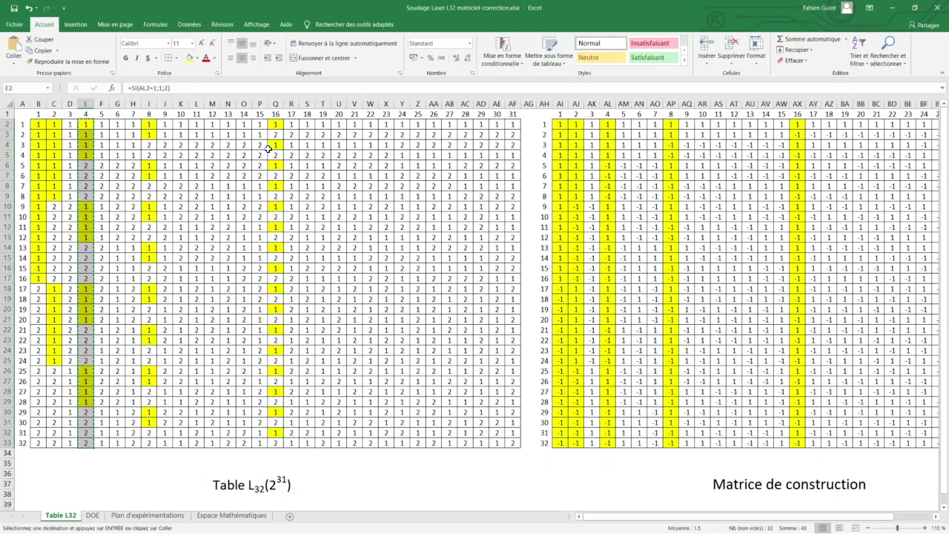
key("alt+Tab")
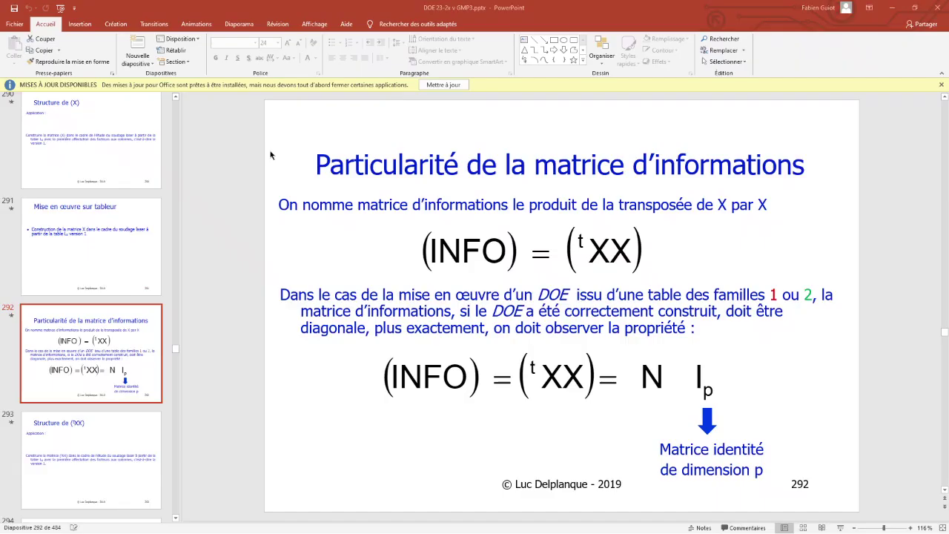
key("alt+Tab")
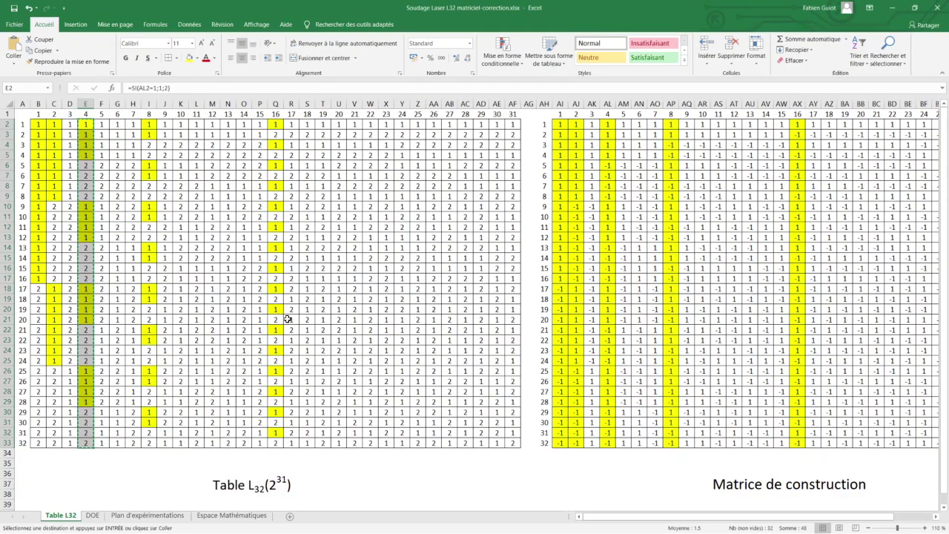
Paste the copied L32 column 4 as values into the DOE factor C column at D3
left_click(92, 515)
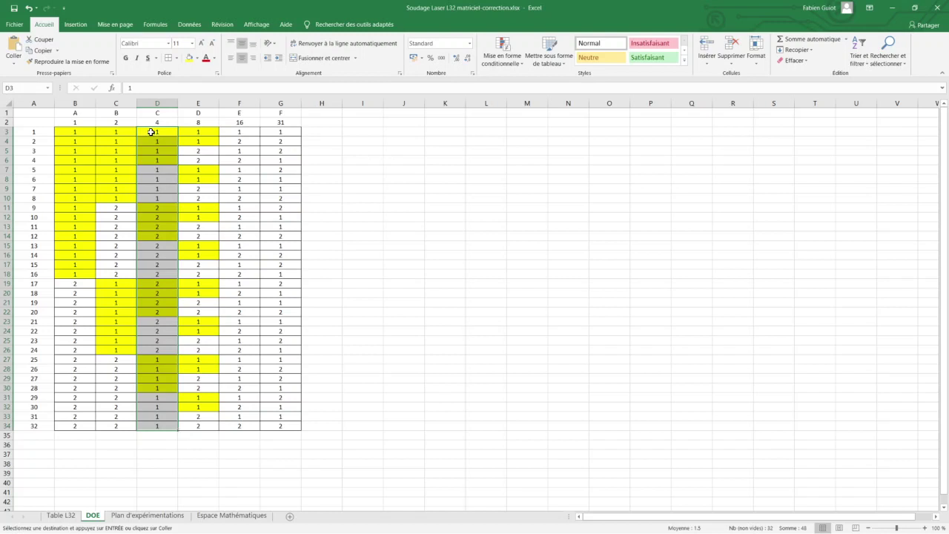
right_click(152, 132)
left_click(186, 176)
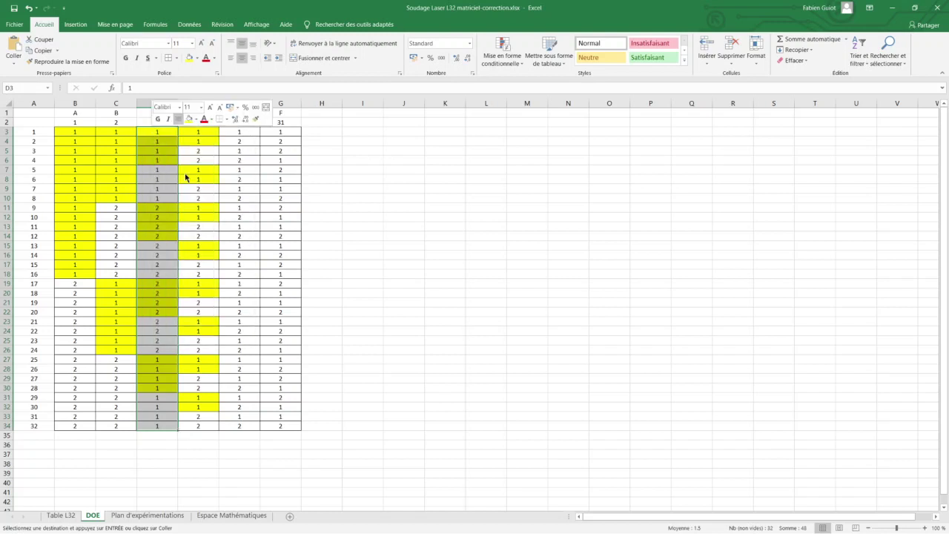
left_click(239, 517)
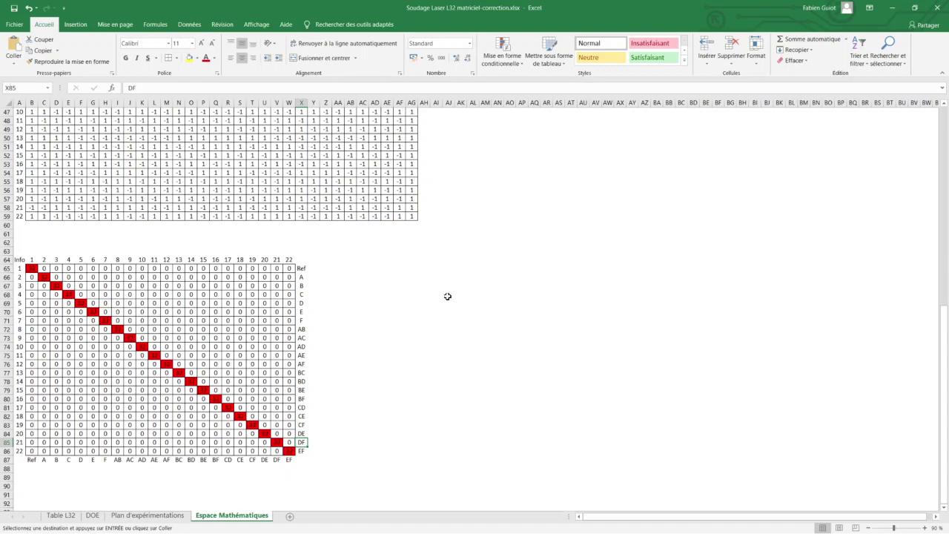
Check the Info matrix is now red only on its diagonal and cancel the copy mode
scroll(422, 285, "up", 4)
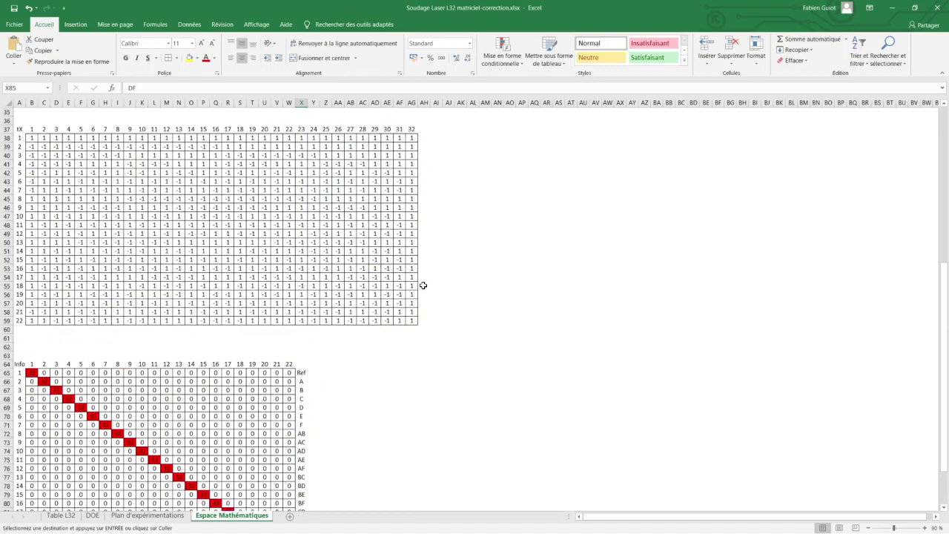
scroll(423, 286, "up", 4)
scroll(423, 286, "up", 4)
scroll(423, 286, "up", 3)
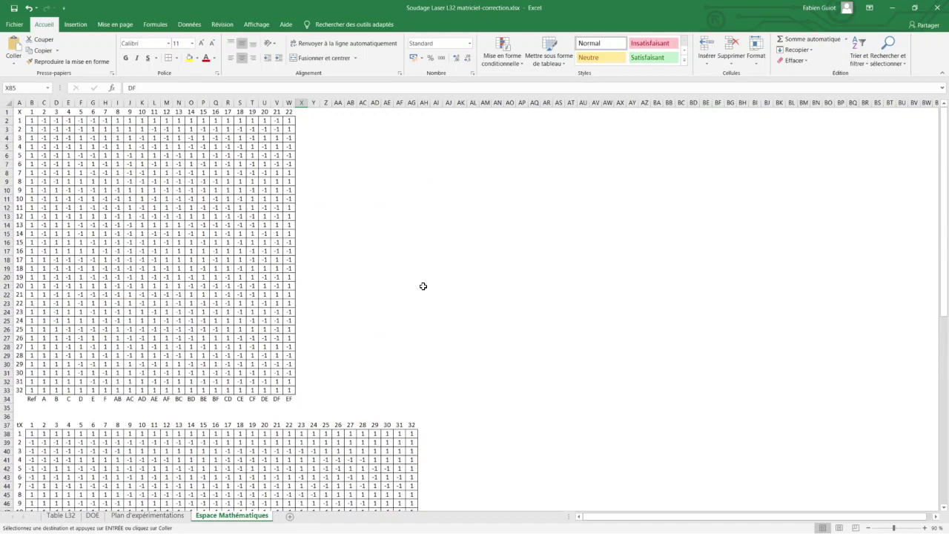
scroll(422, 287, "down", 5)
scroll(423, 288, "down", 4)
scroll(422, 290, "down", 3)
scroll(421, 298, "down", 4)
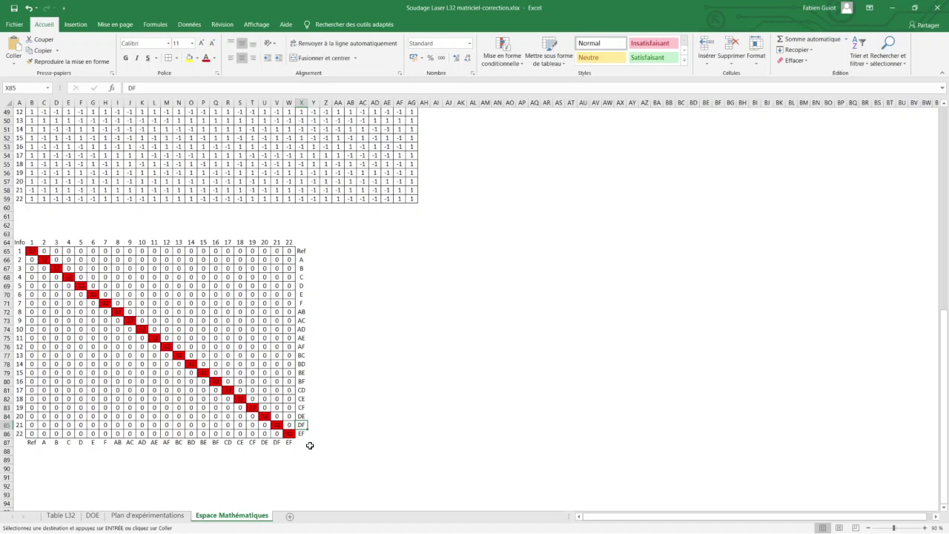
left_click(14, 8)
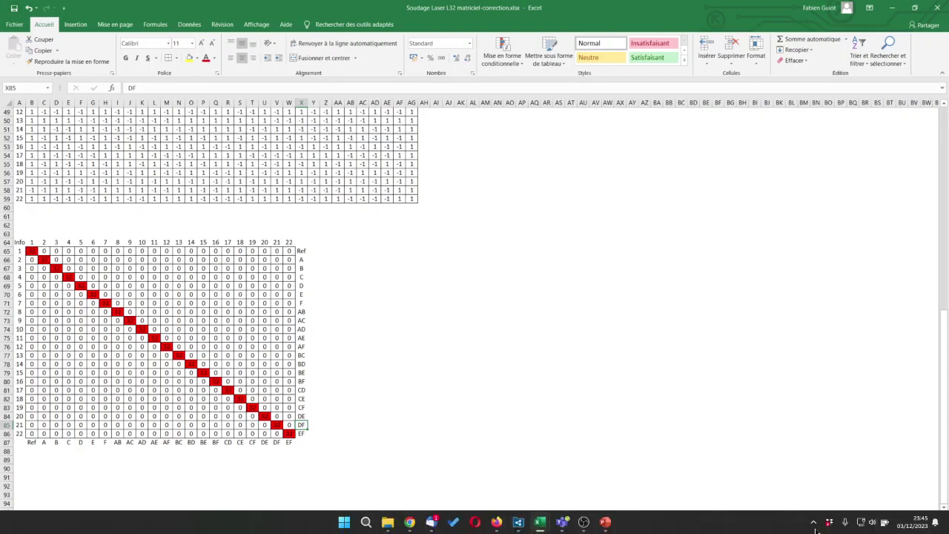
Check the OBS Studio recording, then return to PowerPoint slide 346
left_click(584, 521)
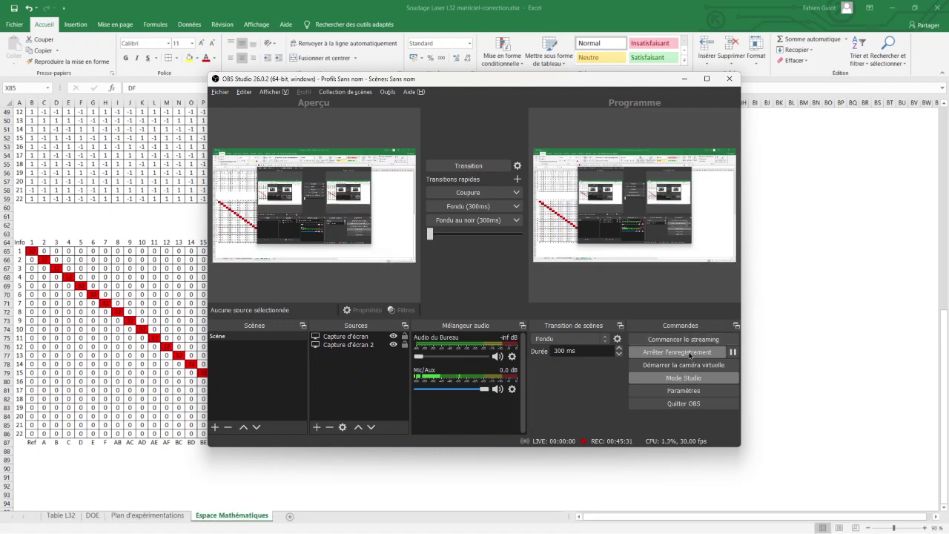
left_click(733, 353)
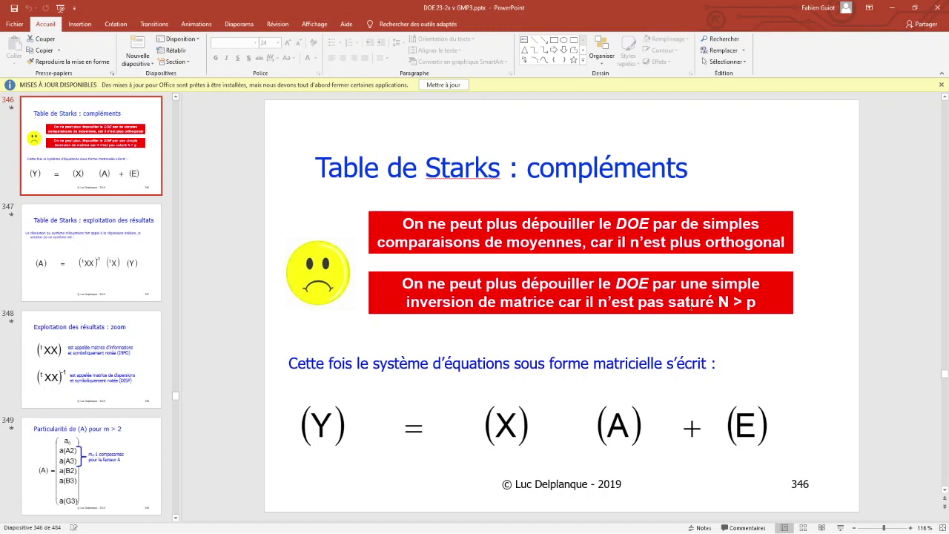
Highlight the N in the saturation condition, then go to slide 347 on exploiting the results
left_click_drag(718, 302, 729, 304)
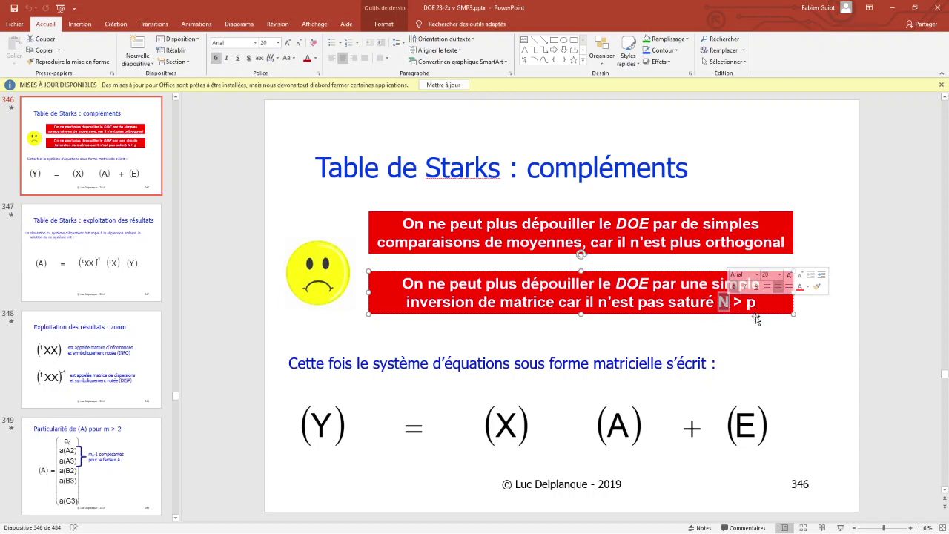
left_click(756, 325)
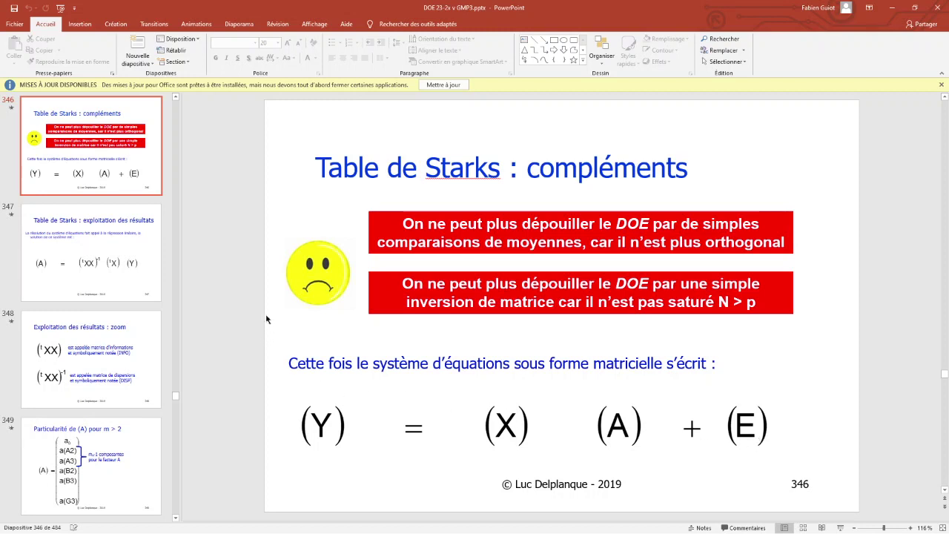
left_click(148, 259)
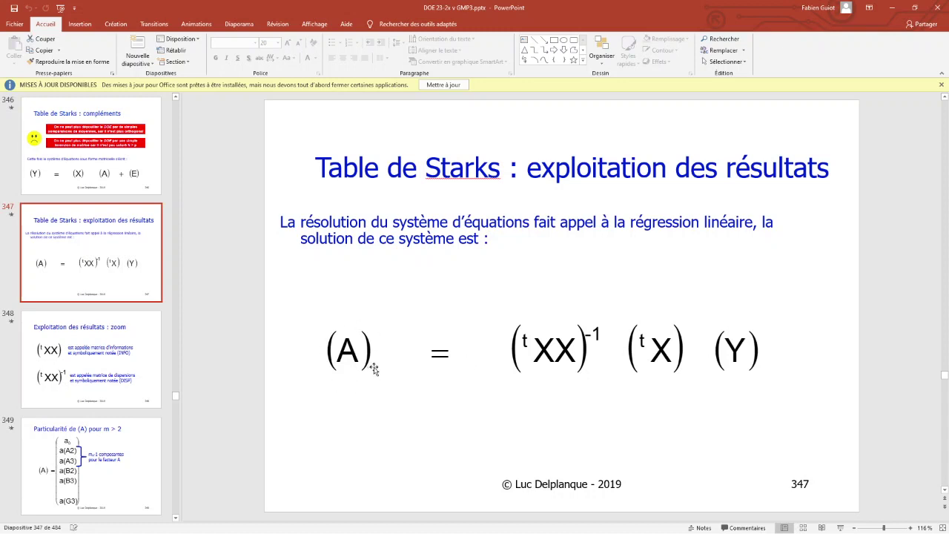
Go through slides 348 (information and dispersion matrices), 349 (structure of (A)) and 350
left_click(157, 351)
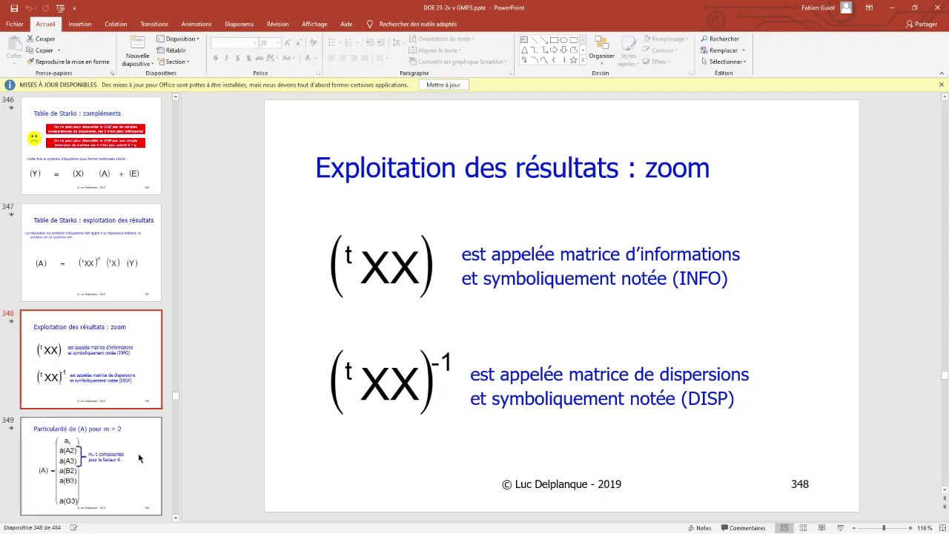
left_click(111, 467)
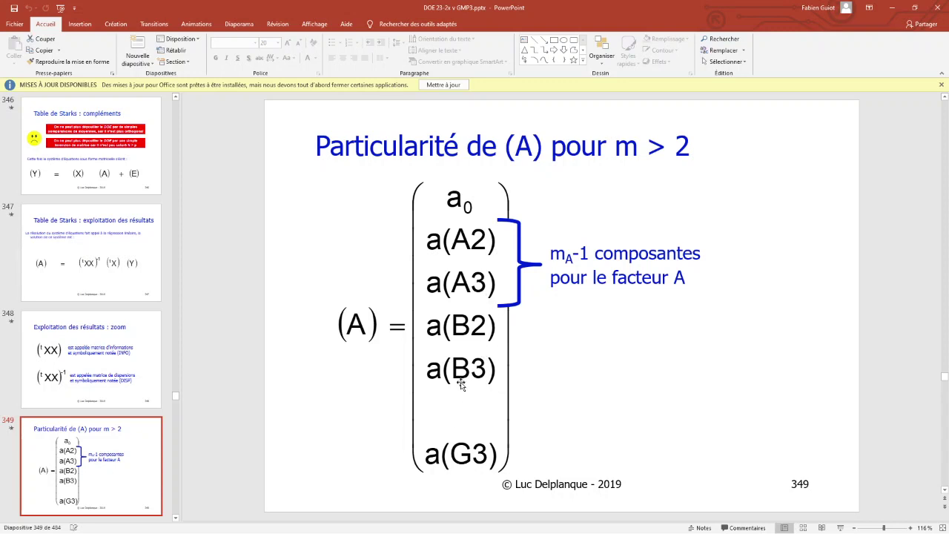
scroll(117, 415, "down", 3)
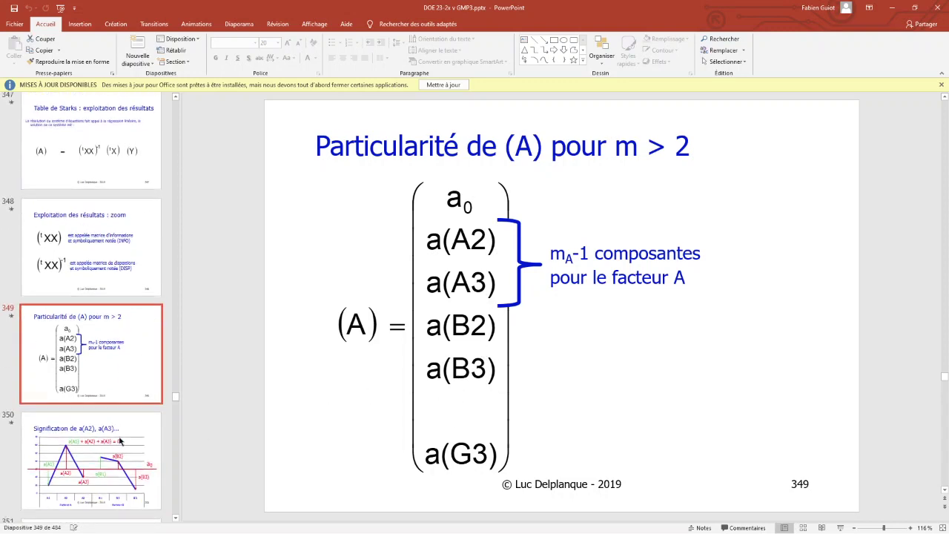
scroll(117, 411, "down", 1)
left_click(117, 408)
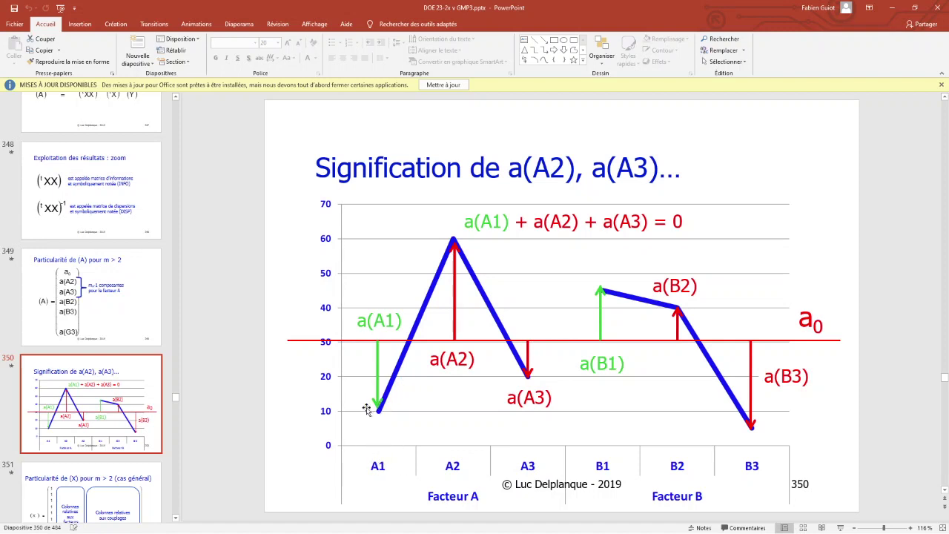
Review slides 351 and 352 on the structure of (X) and the m=3, k=7 case
left_click(116, 468)
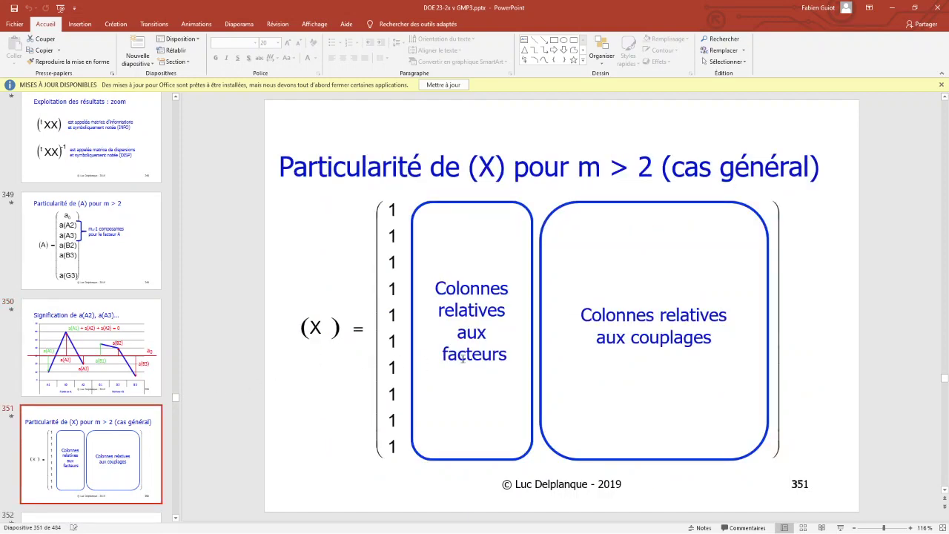
scroll(117, 432, "down", 3)
left_click(105, 445)
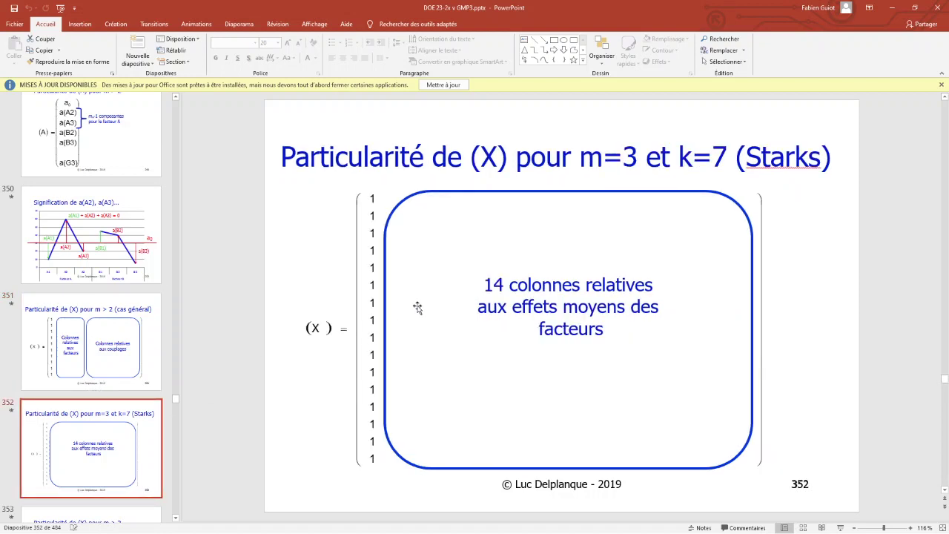
scroll(418, 307, "down", 1)
scroll(364, 300, "up", 1)
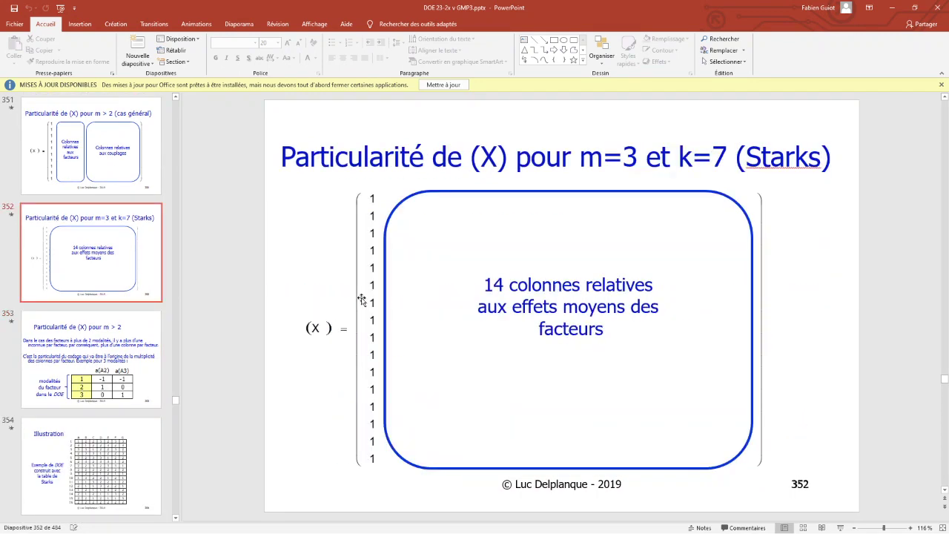
left_click(134, 257)
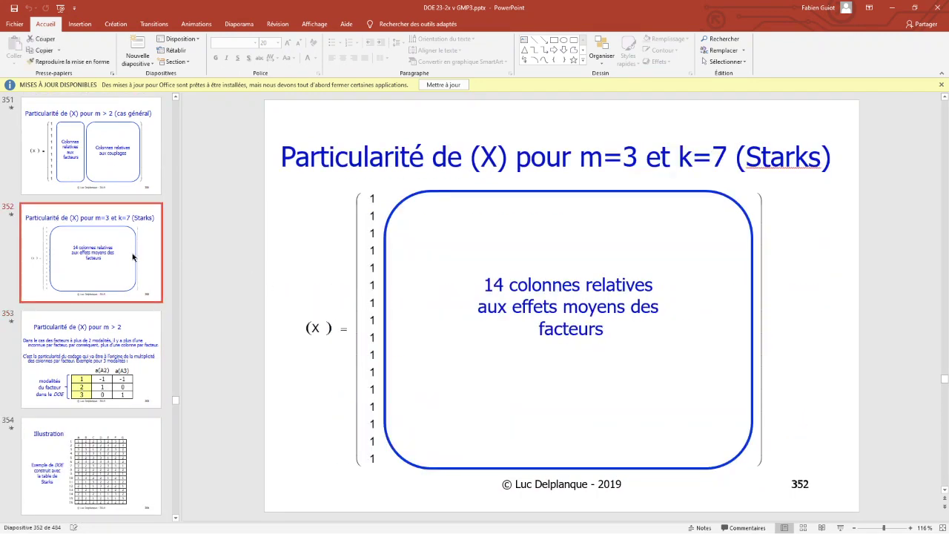
left_click(124, 158)
left_click(105, 269)
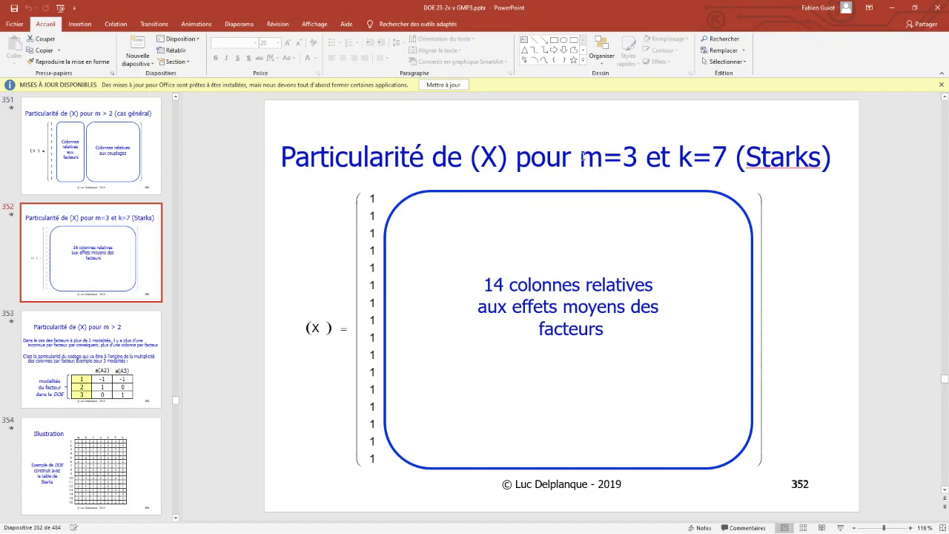
Highlight 'm=3 et k=7' in the slide 352 title, deselect it and scroll toward slide 353
left_click_drag(581, 156, 731, 160)
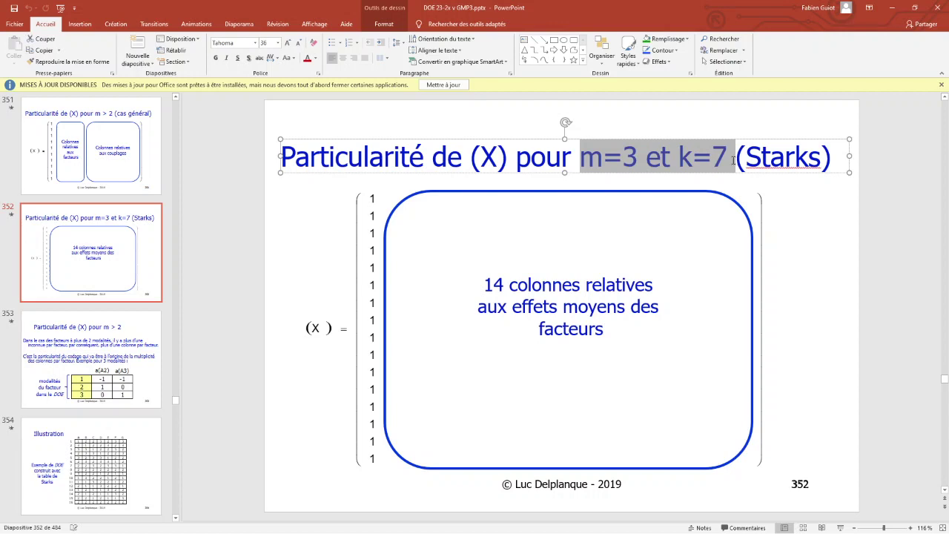
left_click(712, 160)
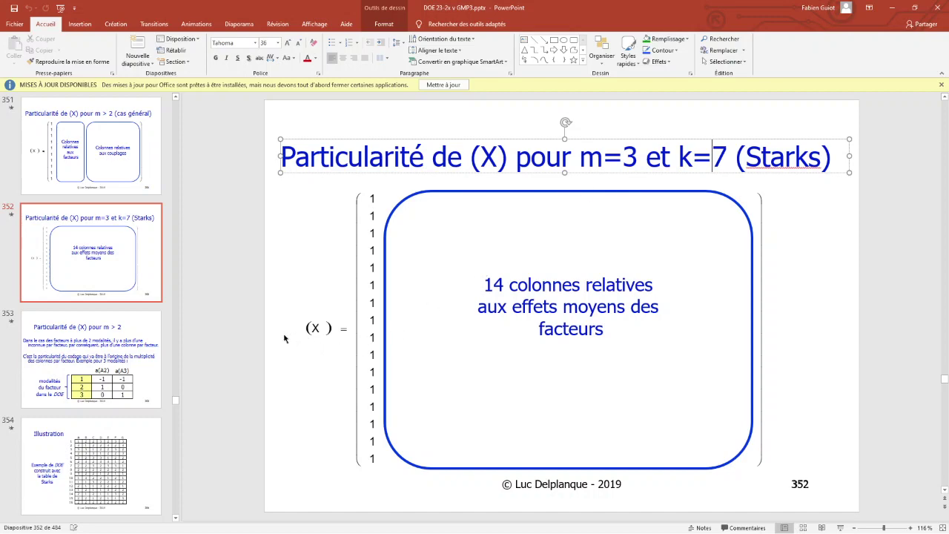
scroll(282, 341, "down", 1)
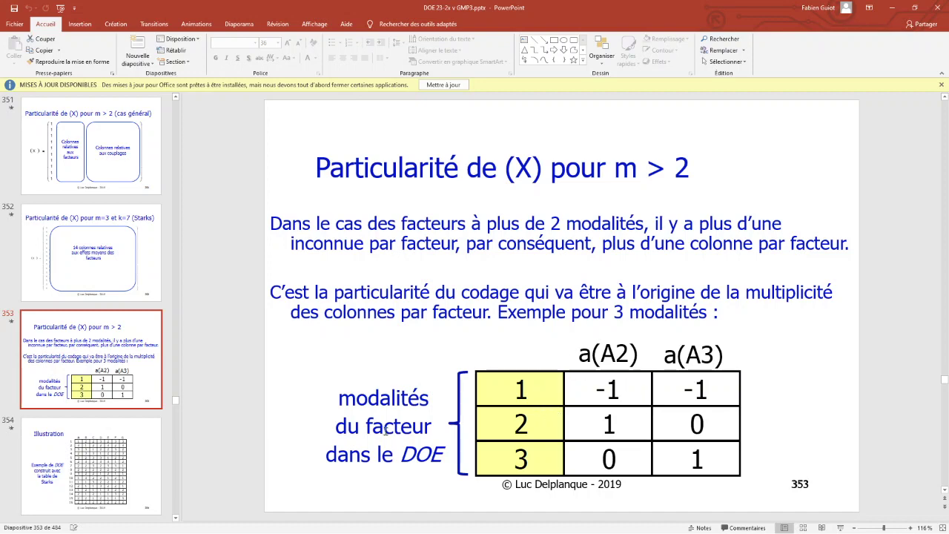
Step through slides 354–356: the Starks DOE illustration, coded columns, and the m = 4, m = 5 examples
left_click(88, 471)
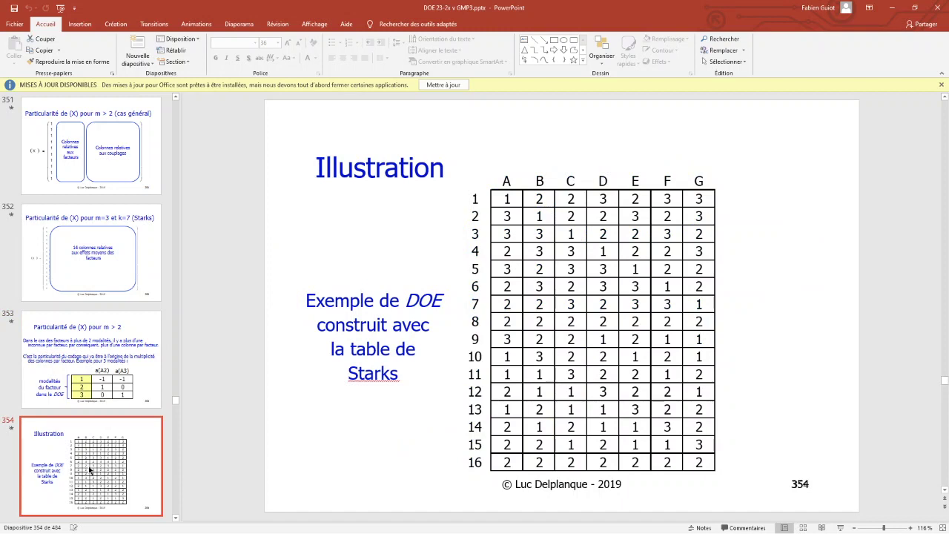
scroll(80, 466, "down", 2)
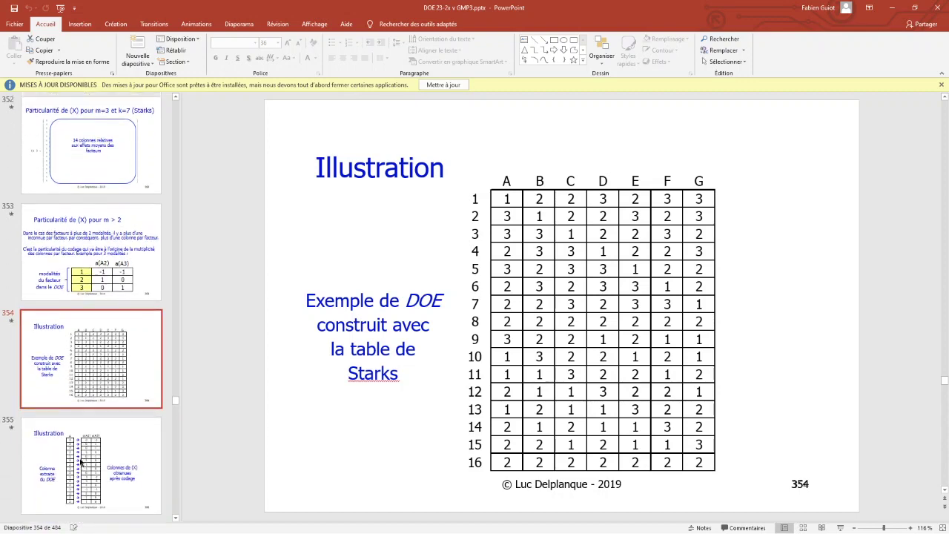
scroll(80, 466, "down", 1)
left_click(99, 426)
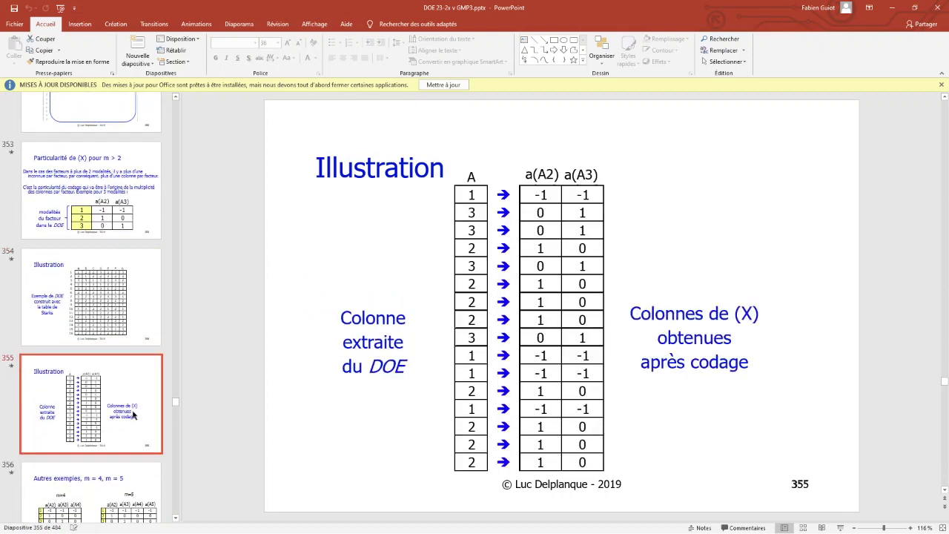
scroll(130, 401, "down", 2)
scroll(126, 386, "down", 1)
left_click(118, 367)
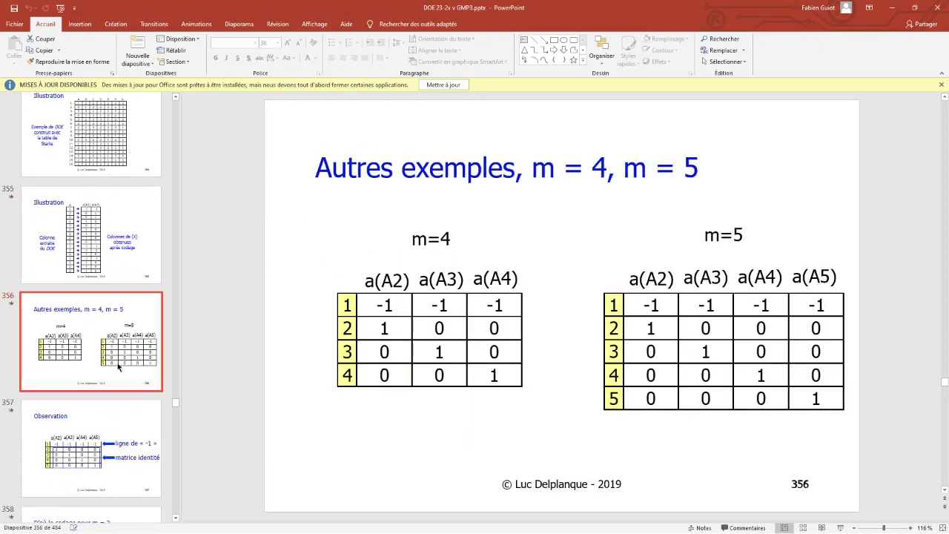
Go through slides 357–359, mark the linear regression phrase on 359, and reach slide 360
scroll(113, 400, "down", 2)
left_click(111, 382)
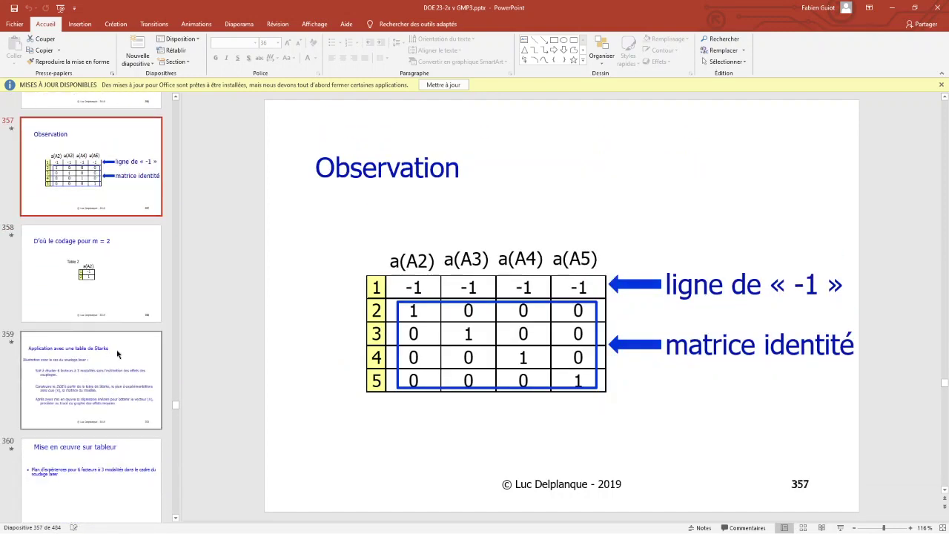
left_click(137, 298)
left_click(117, 365)
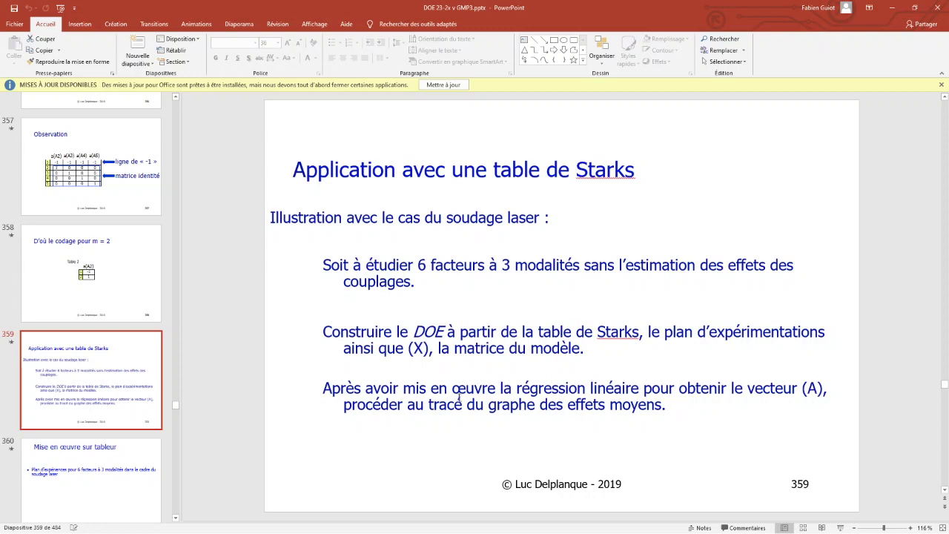
left_click_drag(452, 389, 801, 390)
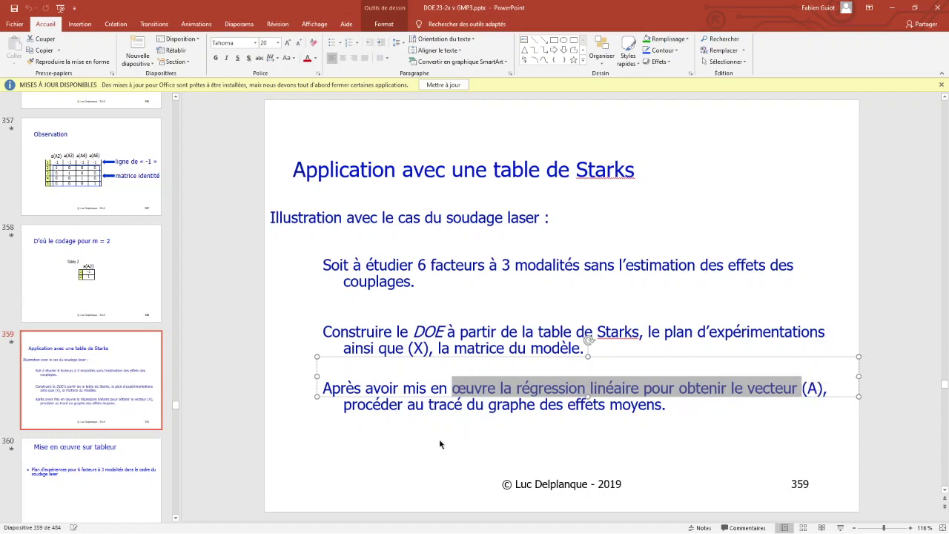
left_click(130, 452)
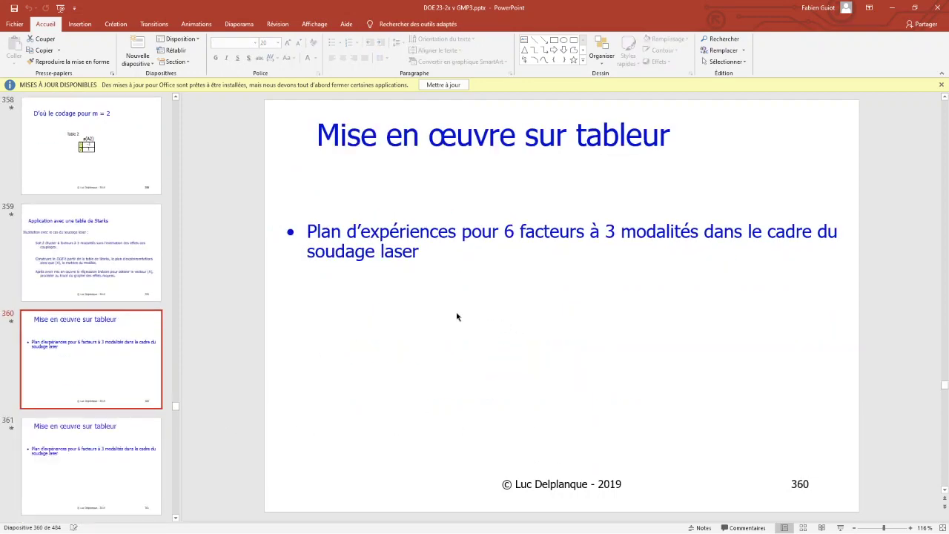
Advance through slides 361–363 to slide 364, Application de synthèse n° 1
key("Down")
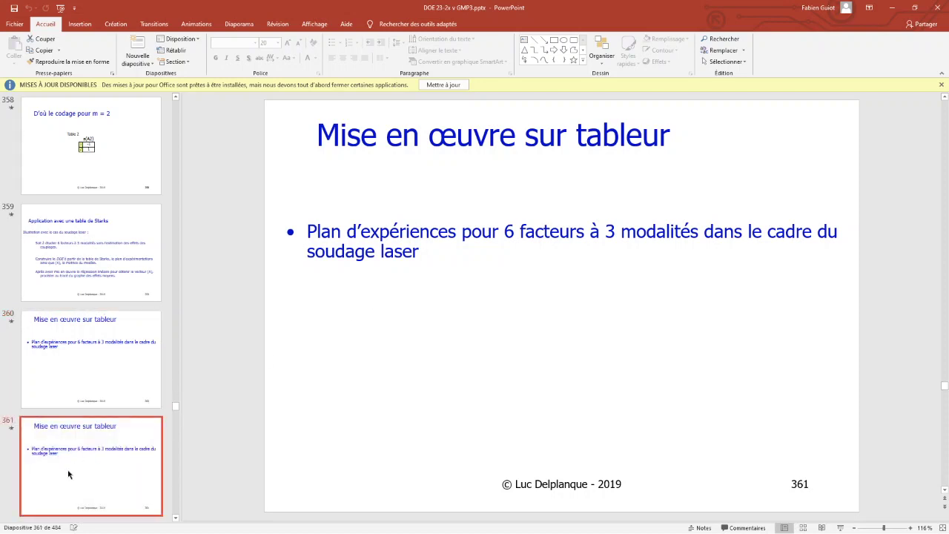
scroll(101, 433, "down", 3)
scroll(96, 414, "down", 2)
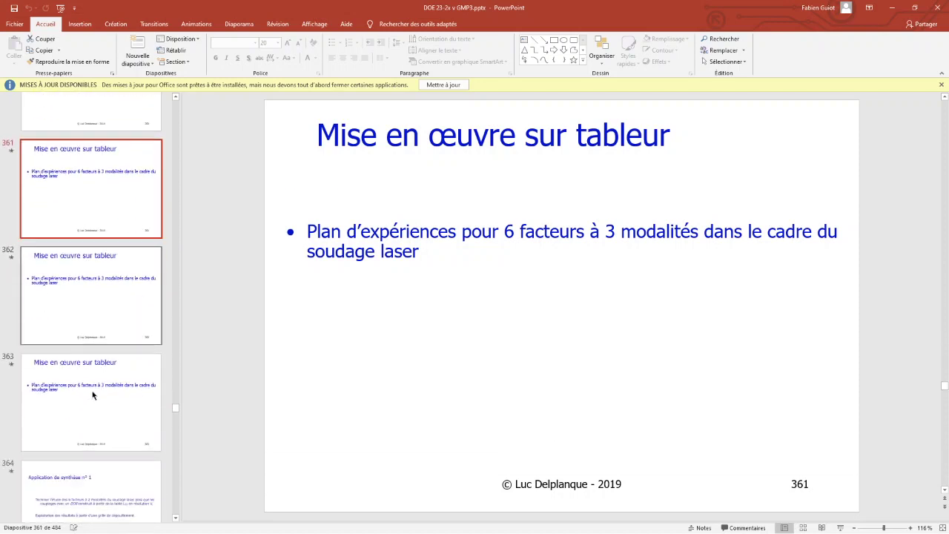
left_click(87, 293)
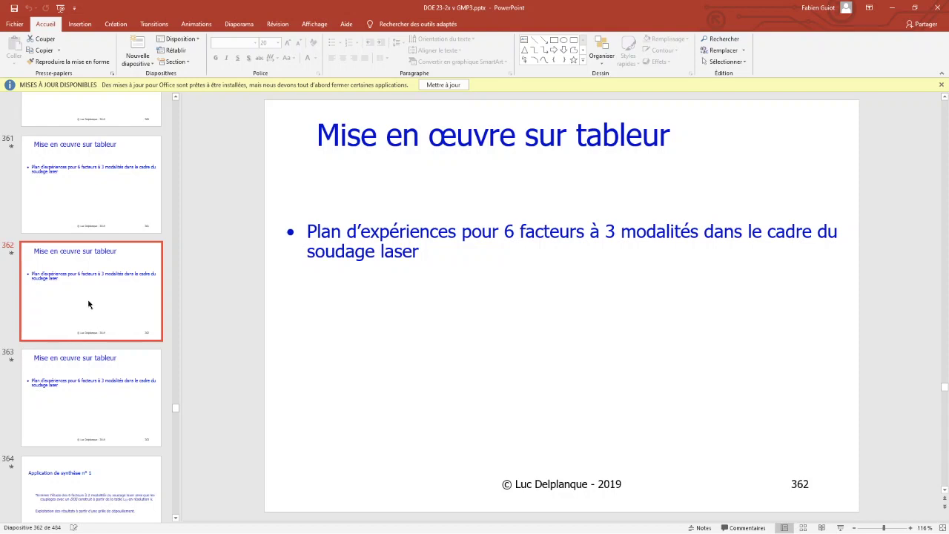
left_click(108, 390)
left_click(111, 476)
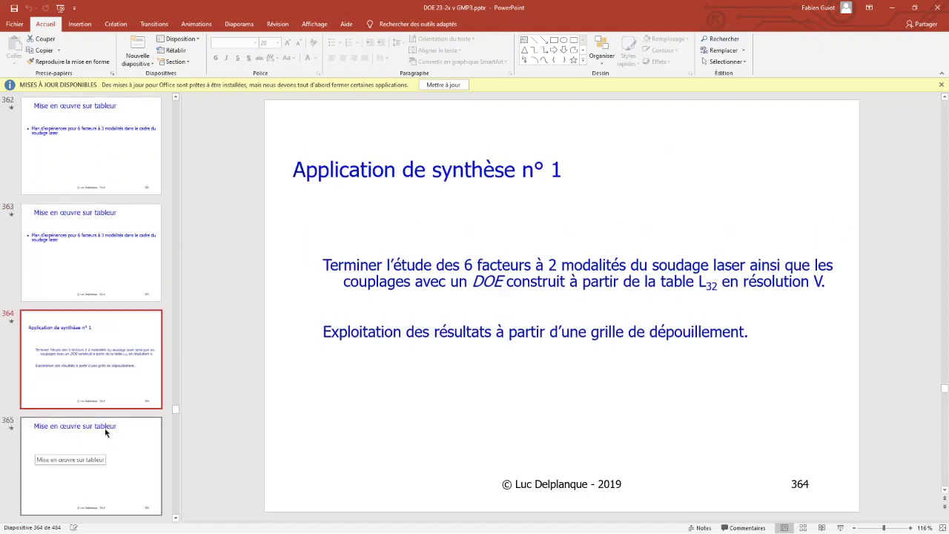
Page through slides 365–367 to slide 368, Application de synthèse n° 3
scroll(106, 433, "down", 3)
left_click(94, 295)
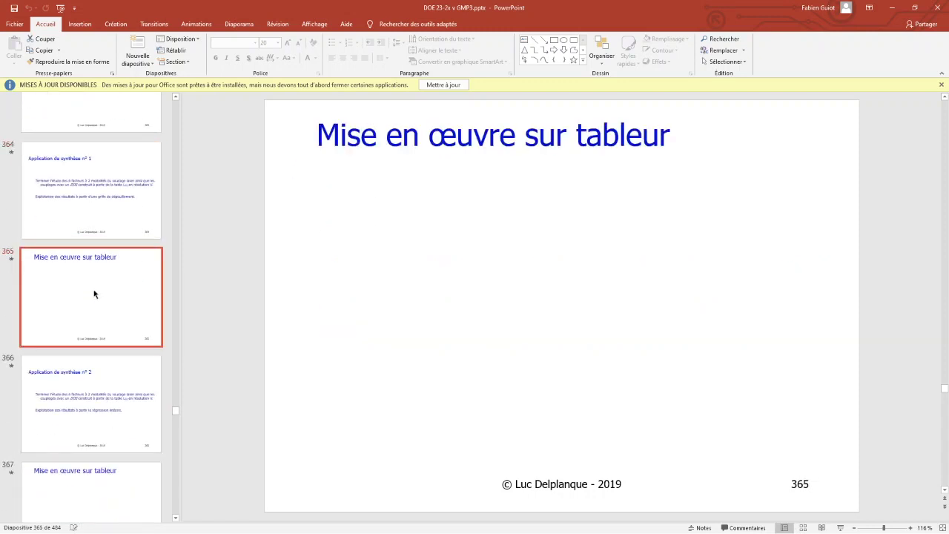
left_click(99, 369)
scroll(99, 371, "down", 2)
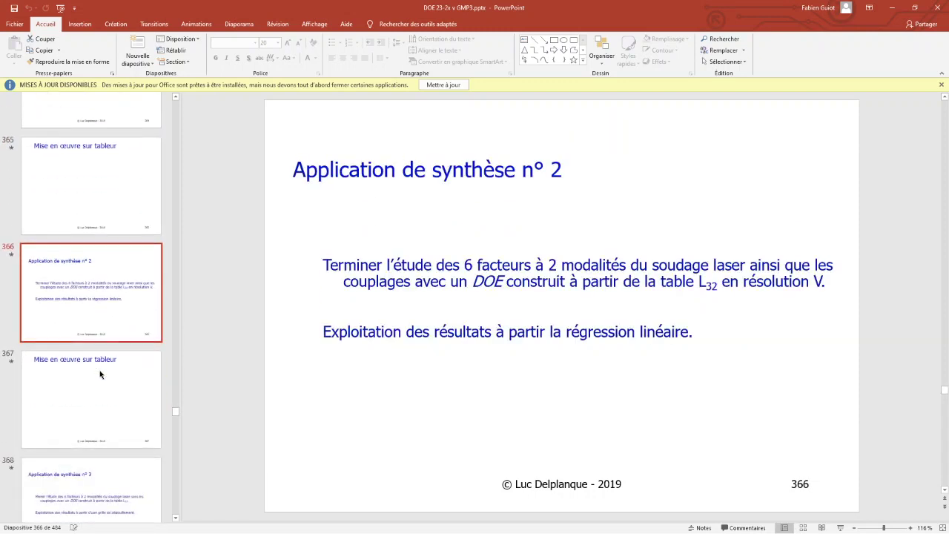
left_click(89, 356)
scroll(93, 356, "down", 1)
scroll(100, 355, "down", 2)
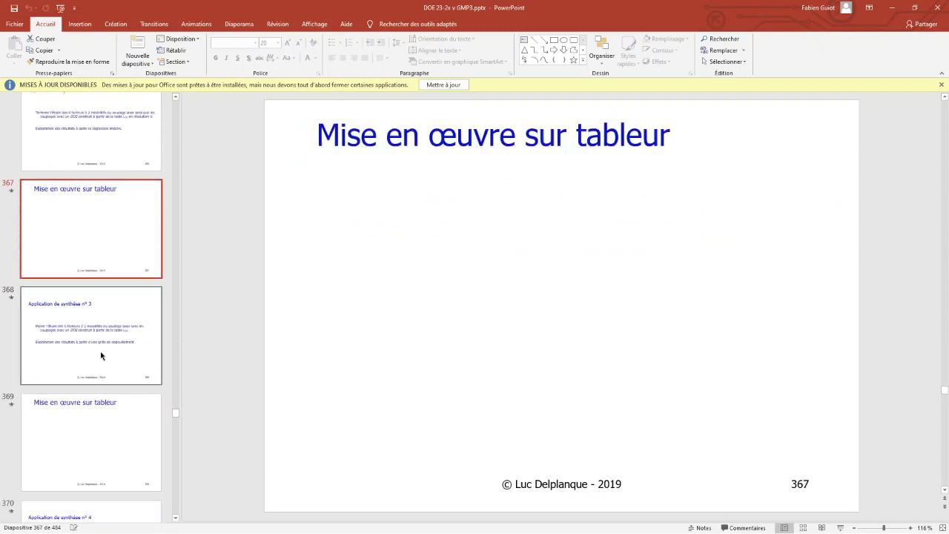
left_click(102, 356)
Continue through slides 369–374 to the empty slide 375
scroll(111, 412, "down", 2)
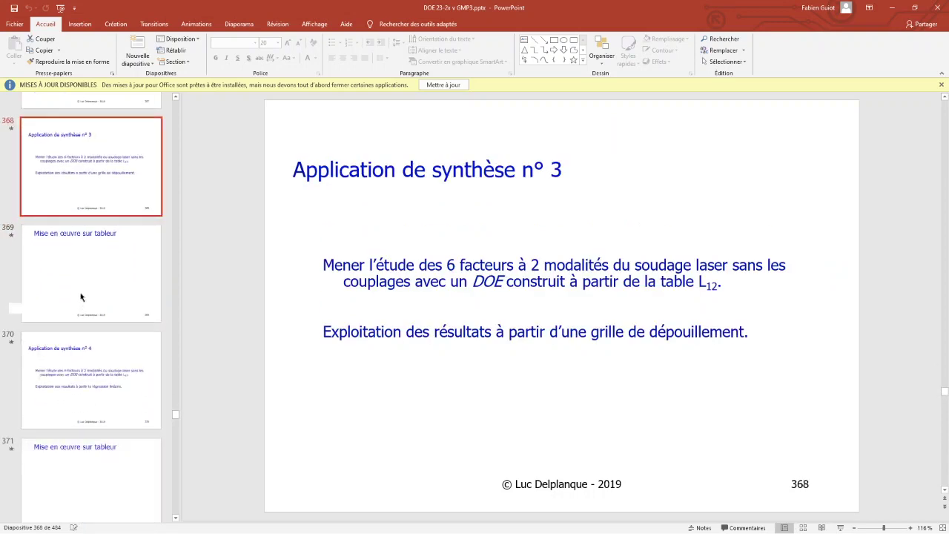
left_click(89, 312)
left_click(107, 385)
left_click(99, 450)
scroll(104, 415, "down", 1)
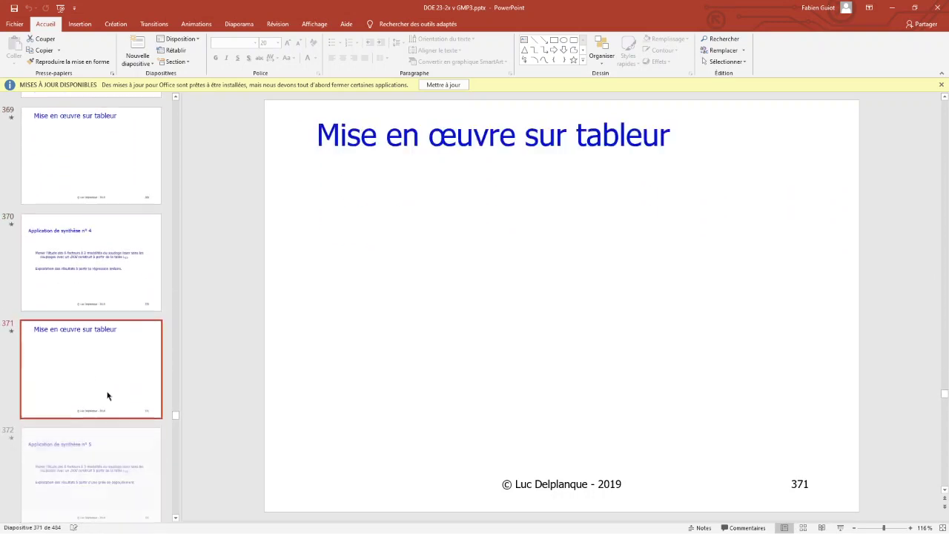
scroll(100, 378, "down", 2)
scroll(95, 364, "down", 2)
left_click(106, 291)
left_click(111, 380)
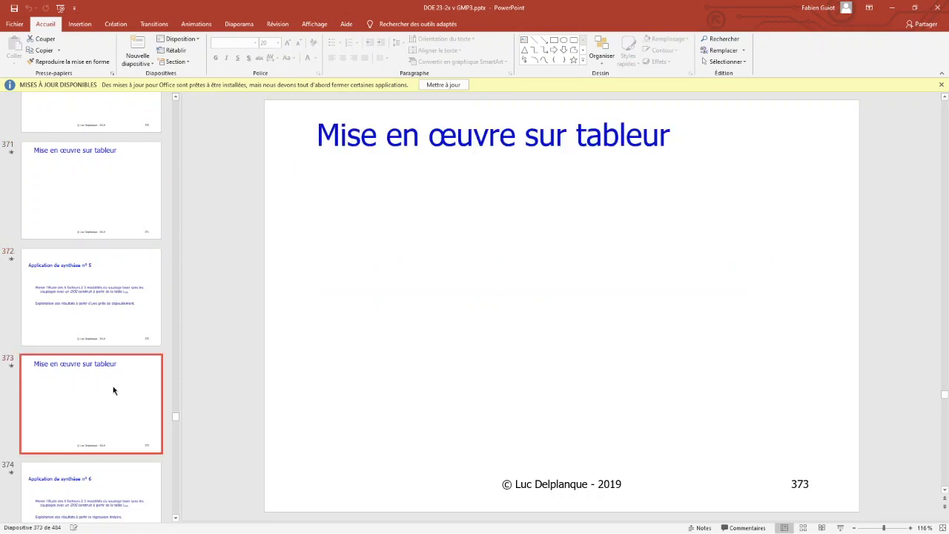
scroll(102, 369, "down", 1)
scroll(111, 386, "down", 1)
left_click(117, 403)
left_click(112, 457)
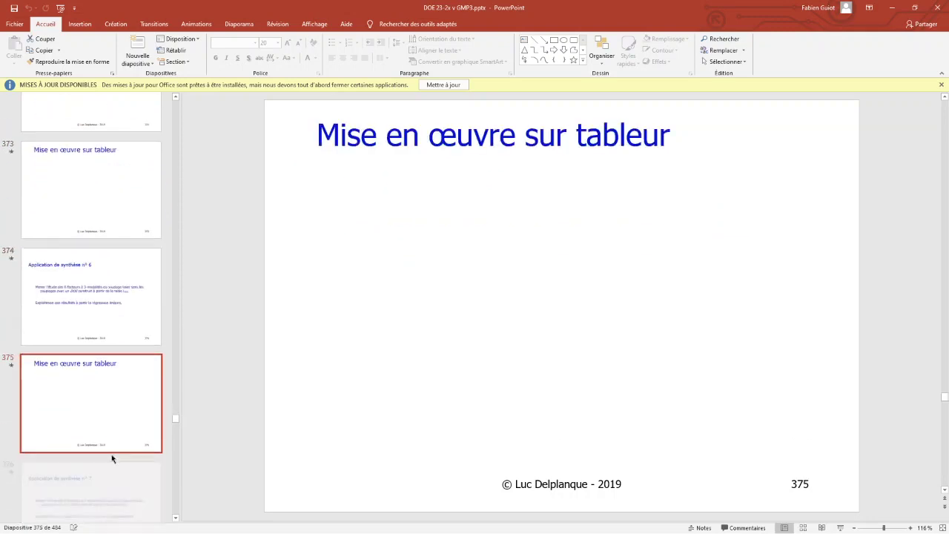
Scroll the thumbnail pane back up toward slide 347
scroll(115, 371, "up", 3)
scroll(116, 354, "up", 5)
scroll(117, 355, "up", 5)
scroll(117, 356, "up", 5)
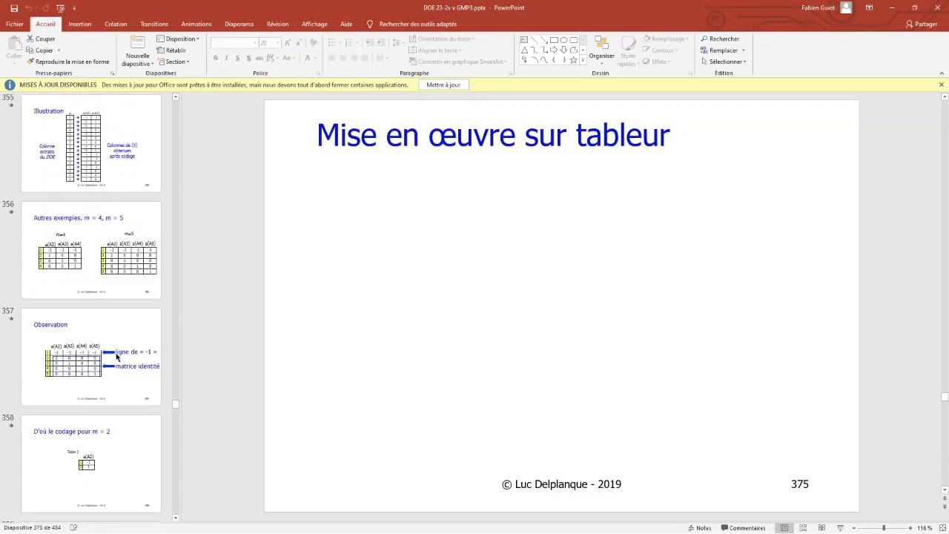
scroll(117, 357, "up", 5)
scroll(116, 357, "up", 4)
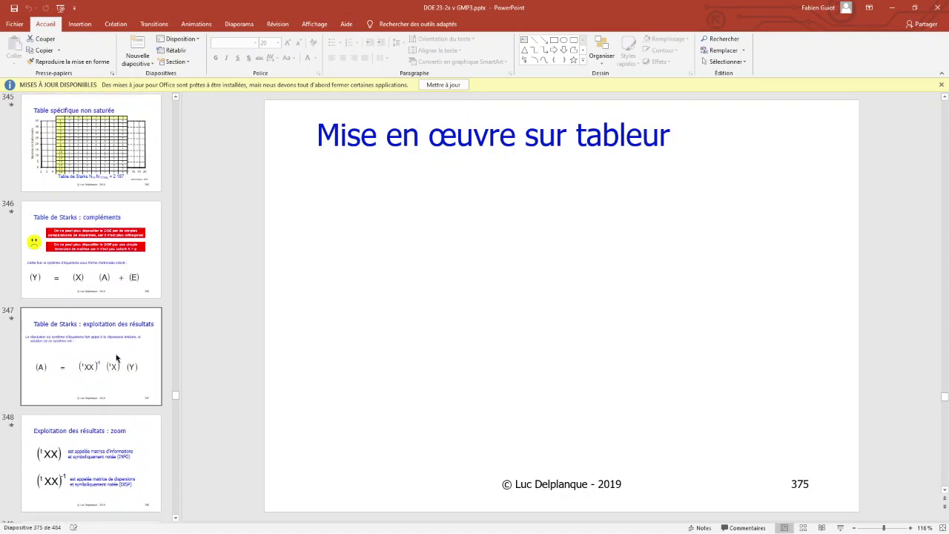
Return to slide 347 'Table de Starks : exploitation des résultats', then switch to OBS Studio
left_click(115, 358)
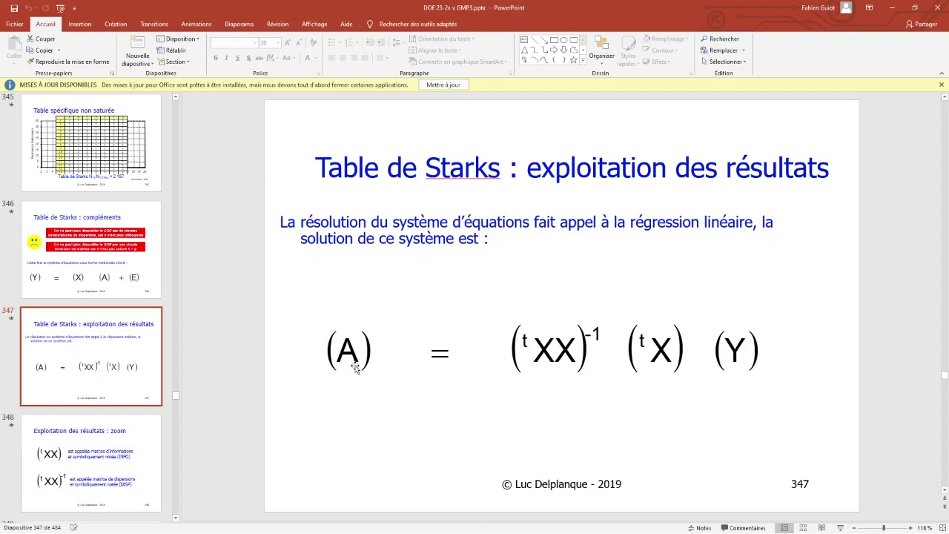
key("alt+Tab")
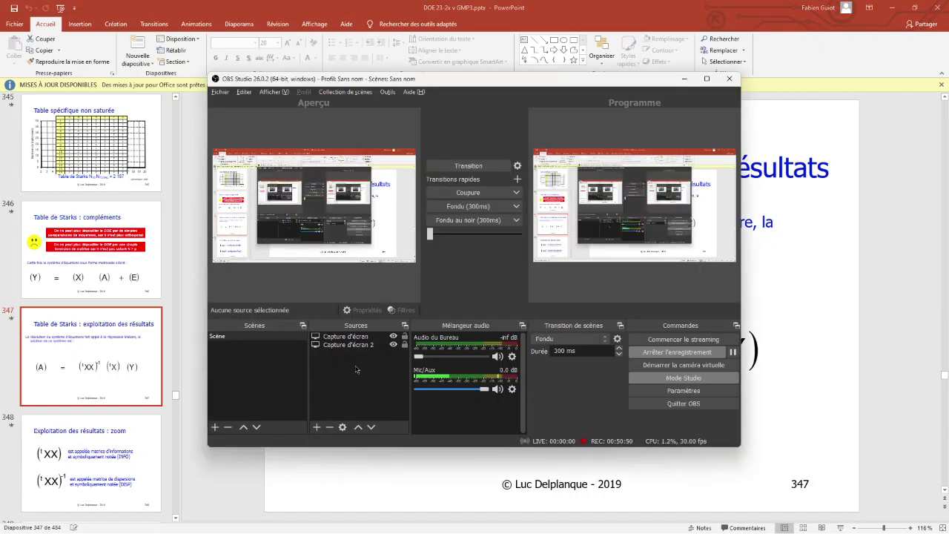
Switch to the Soudage Laser L32 matriciel-correction2.xlsx Excel workbook
key("alt+Tab")
key("alt+Tab")
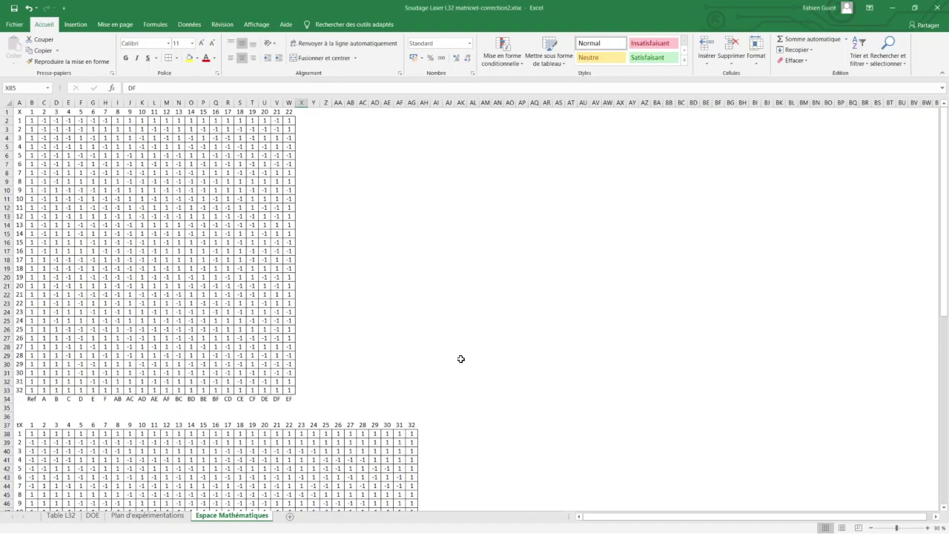
Select cell AO2 beside the X matrix, then switch back to the PowerPoint slide 347
left_click(511, 116)
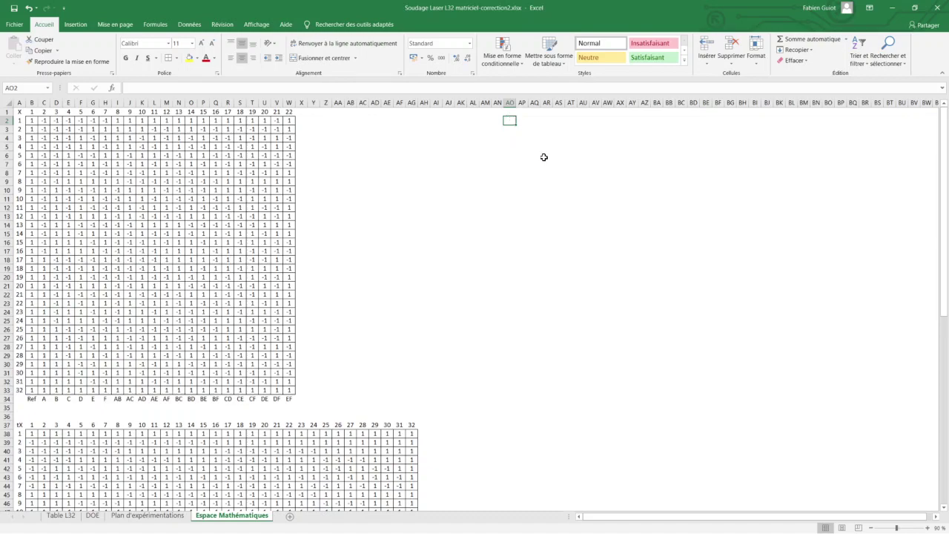
key("alt+Tab")
key("alt+Tab")
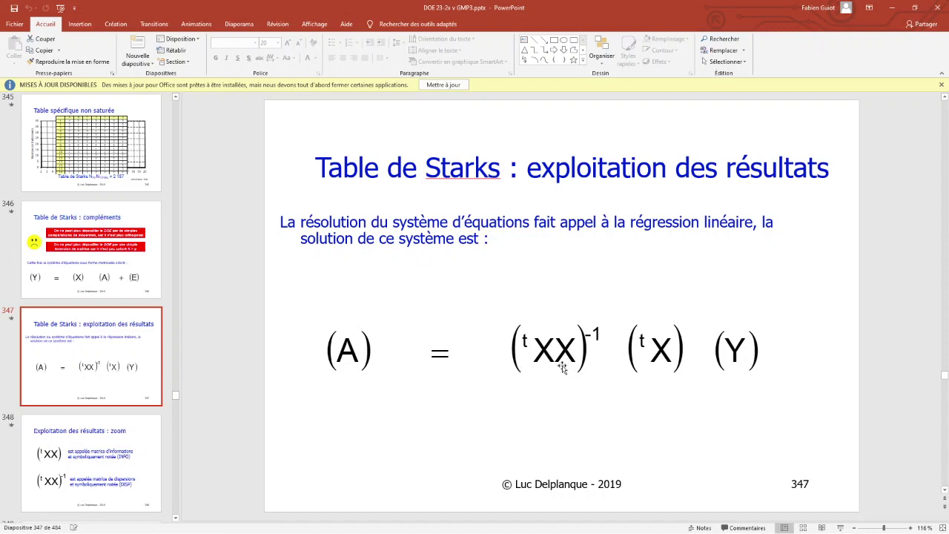
Review slides 347–349 on the (A) formula and information matrix, then switch to the Excel workbook
key("Down")
key("Down")
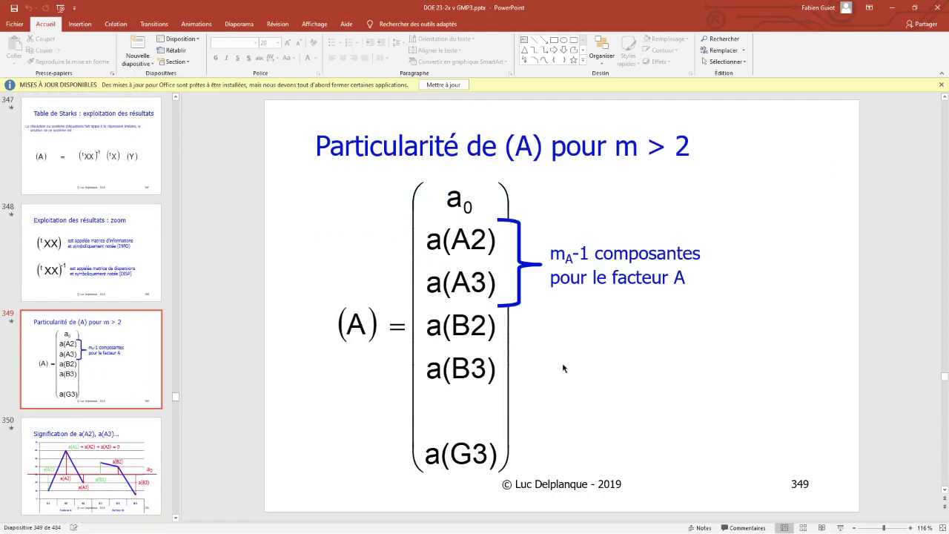
key("Up")
key("Up")
key("Down")
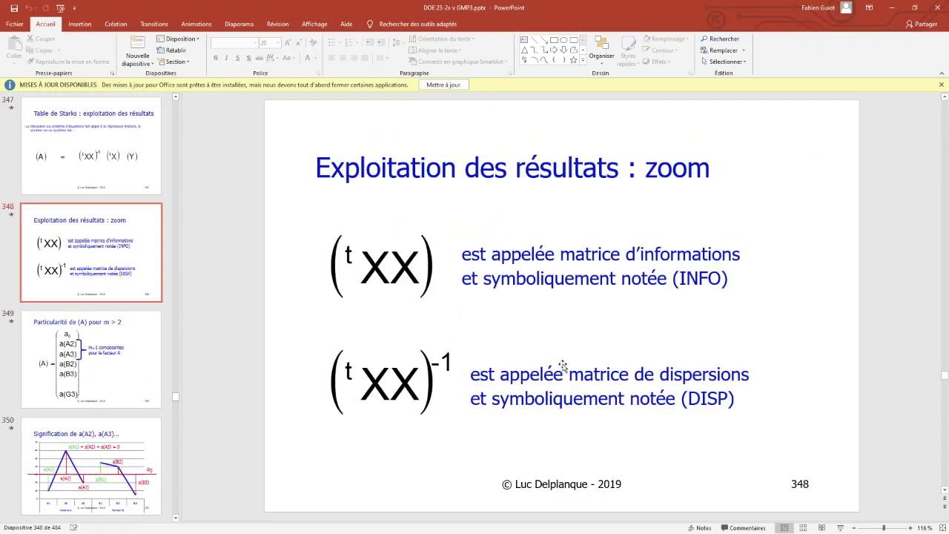
key("Up")
key("alt+Tab")
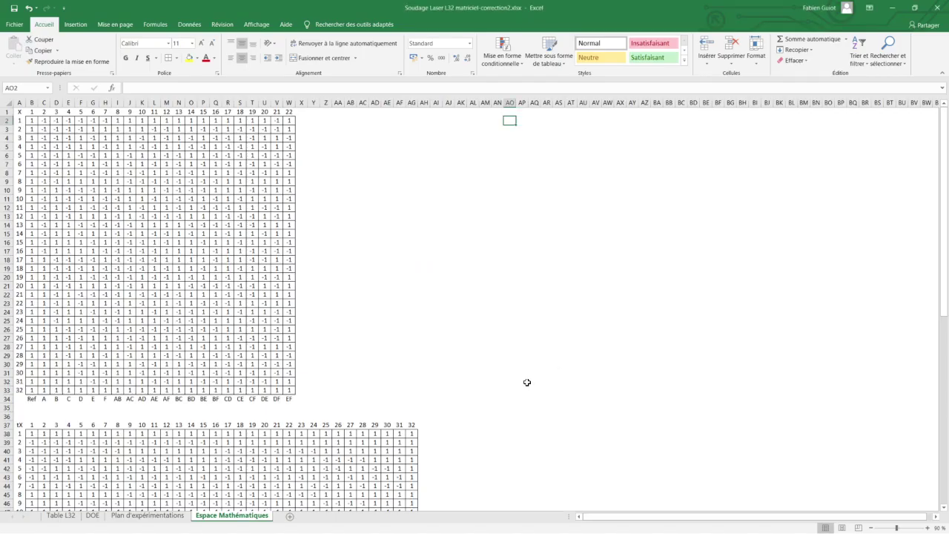
Scroll down to the Info matrix and type the label 'Disp' in cell AJ64
scroll(525, 381, "down", 3)
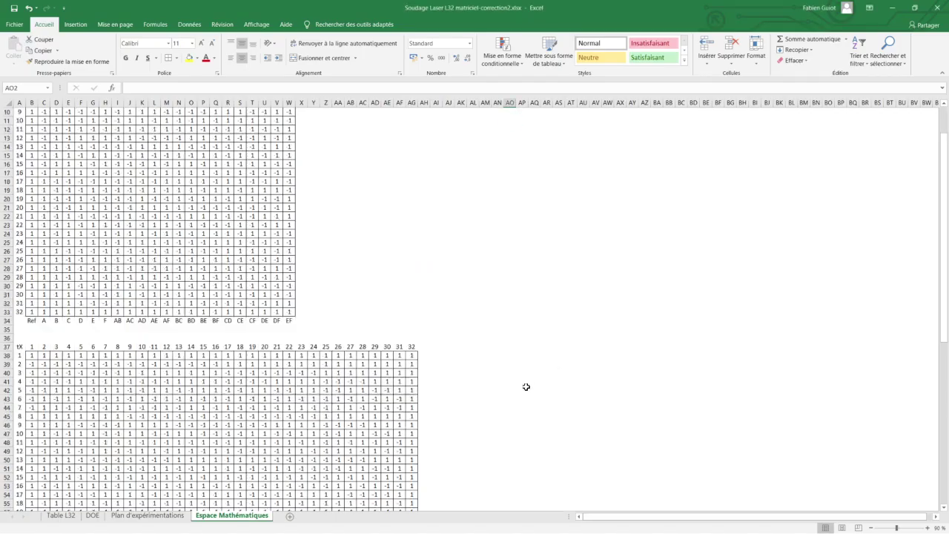
scroll(525, 383, "down", 2)
scroll(526, 386, "down", 3)
scroll(525, 389, "down", 2)
scroll(526, 389, "down", 2)
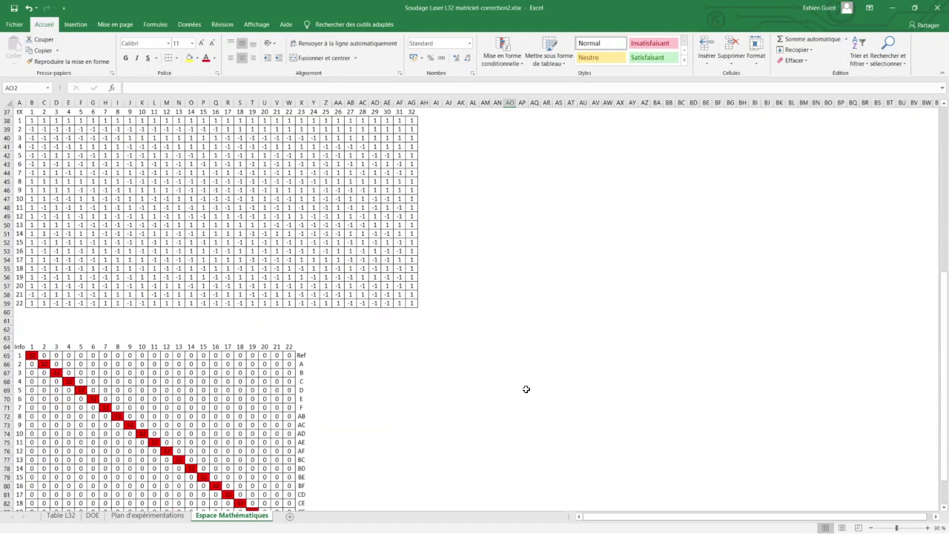
scroll(526, 390, "down", 2)
scroll(526, 390, "down", 1)
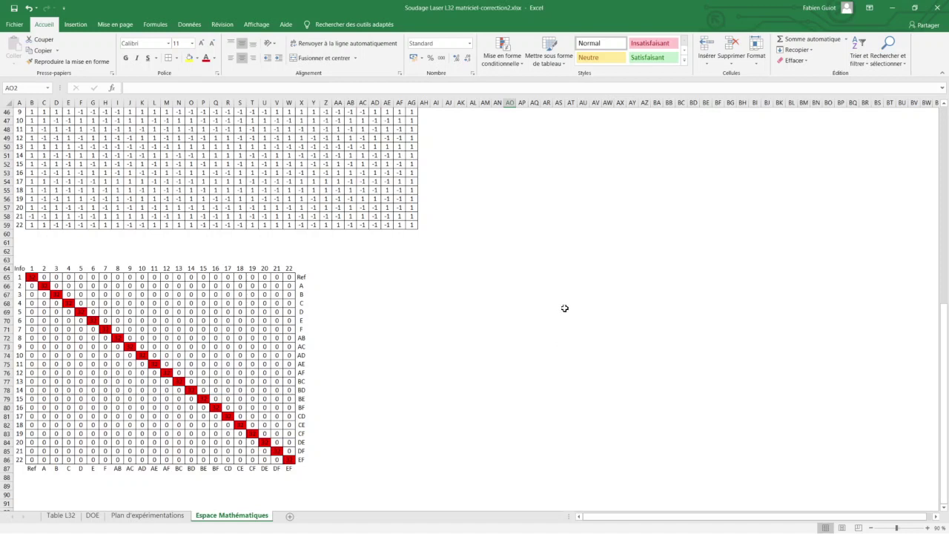
left_click(443, 269)
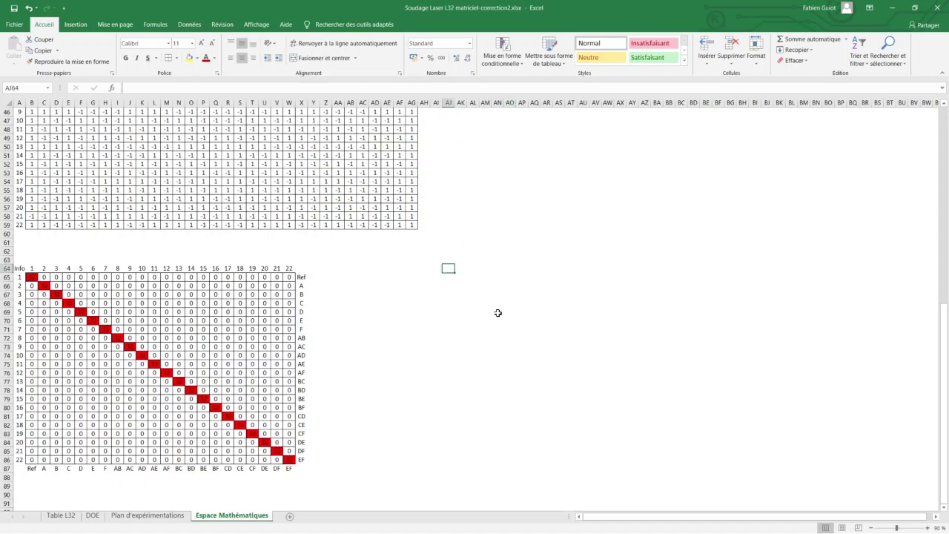
type("Disp")
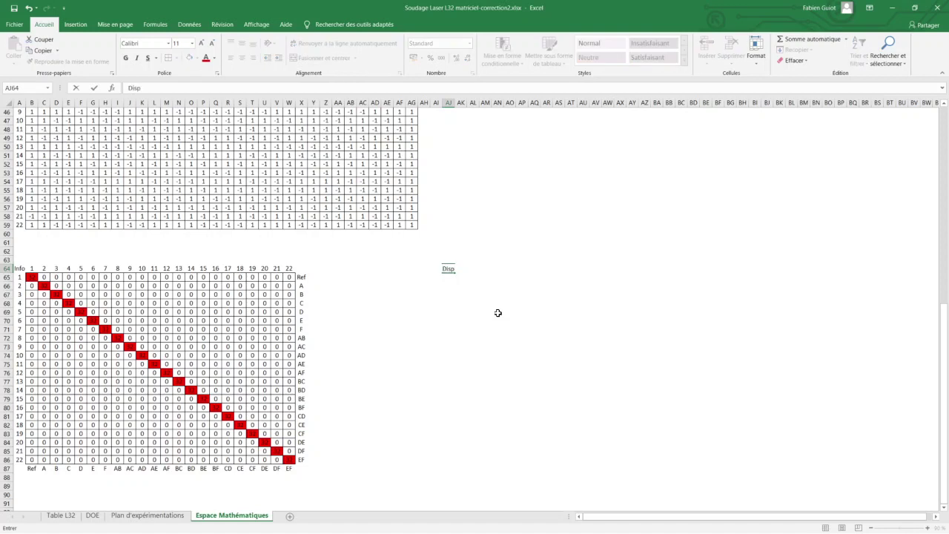
Copy the 1–22 Info headers across AK64 and transposed down column AJ from AJ65
key("Return")
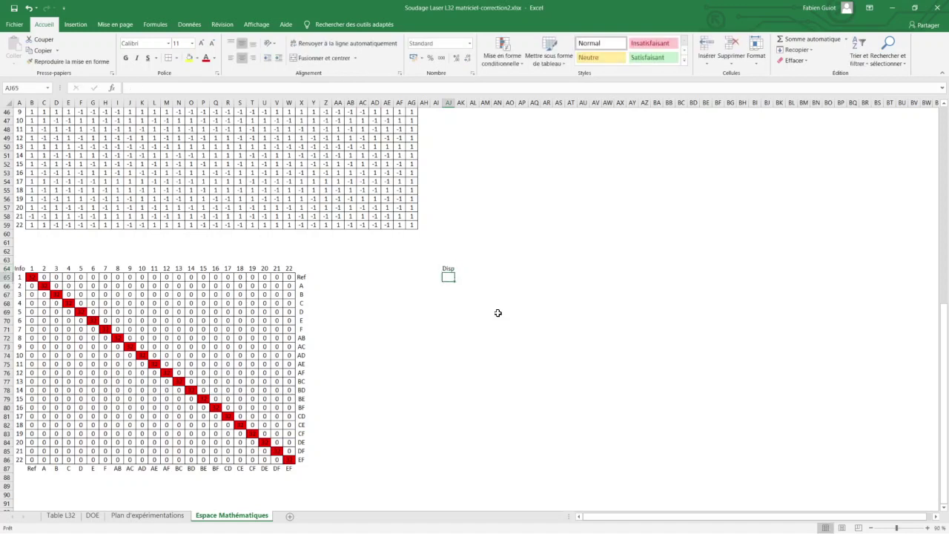
left_click_drag(30, 269, 289, 267)
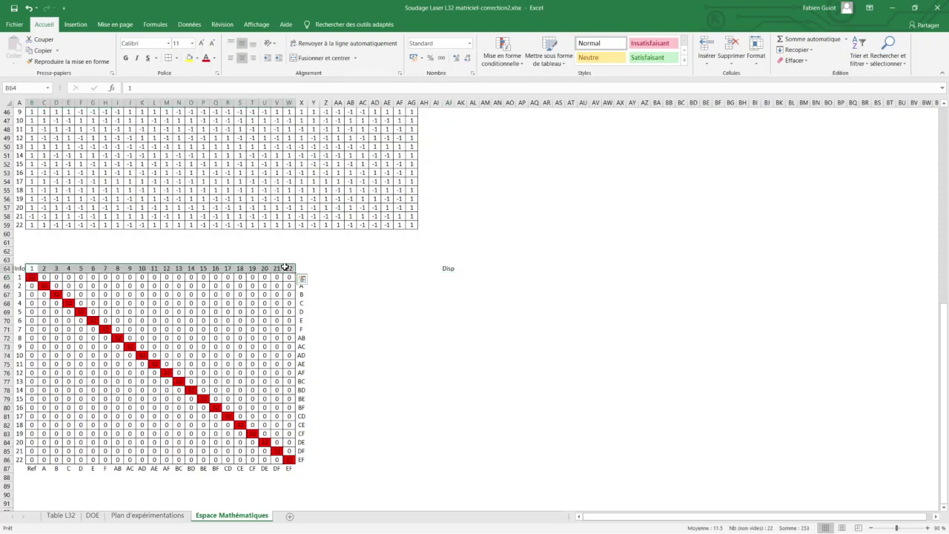
key("ctrl+c")
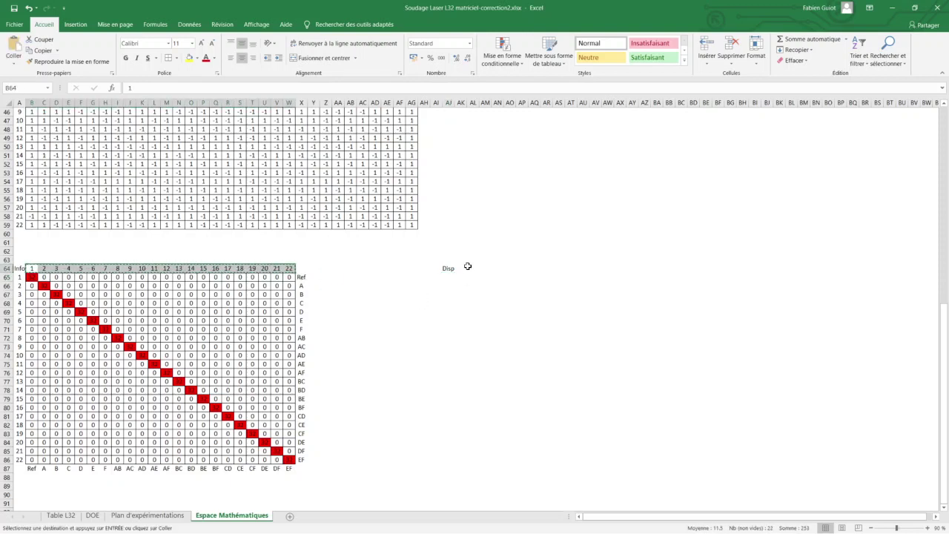
left_click(461, 268)
key("ctrl+v")
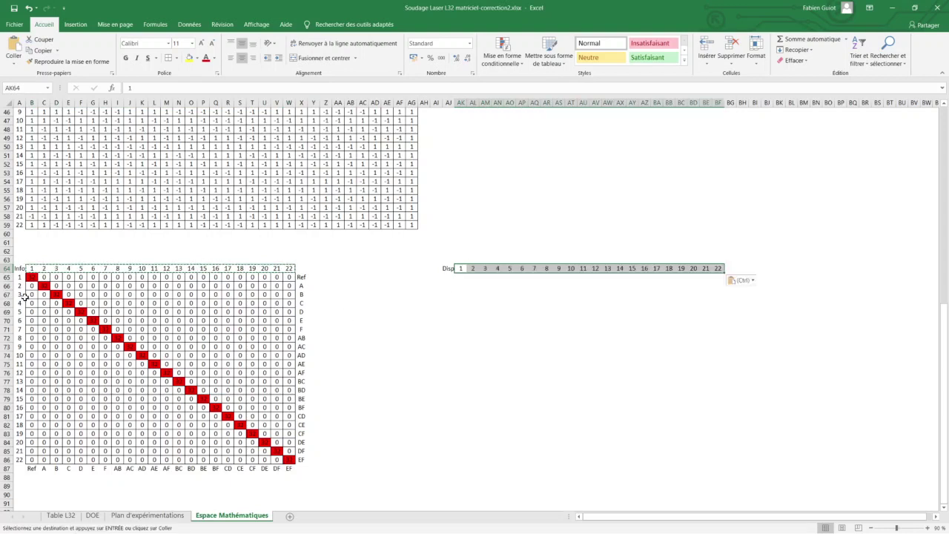
left_click(448, 277)
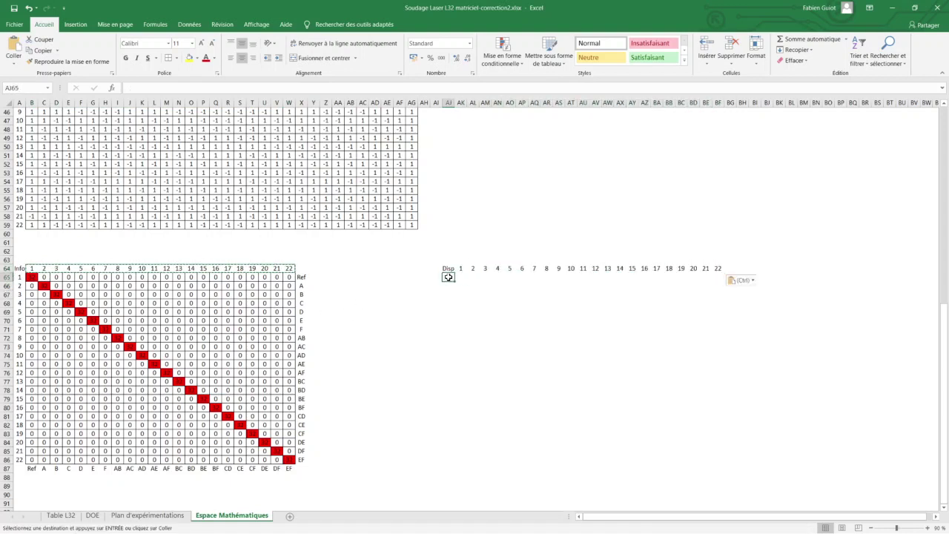
right_click(449, 277)
left_click(514, 319)
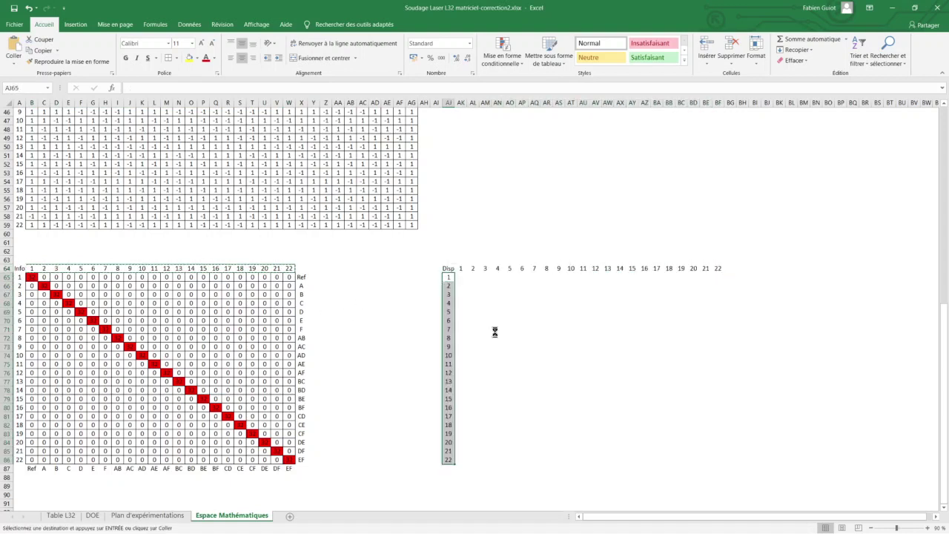
Apply All Borders to the 22×22 grid AK65:BF86 and reselect it
mouse_move(460, 277)
left_mouse_down()
mouse_move(721, 468)
mouse_move(721, 460)
left_mouse_up()
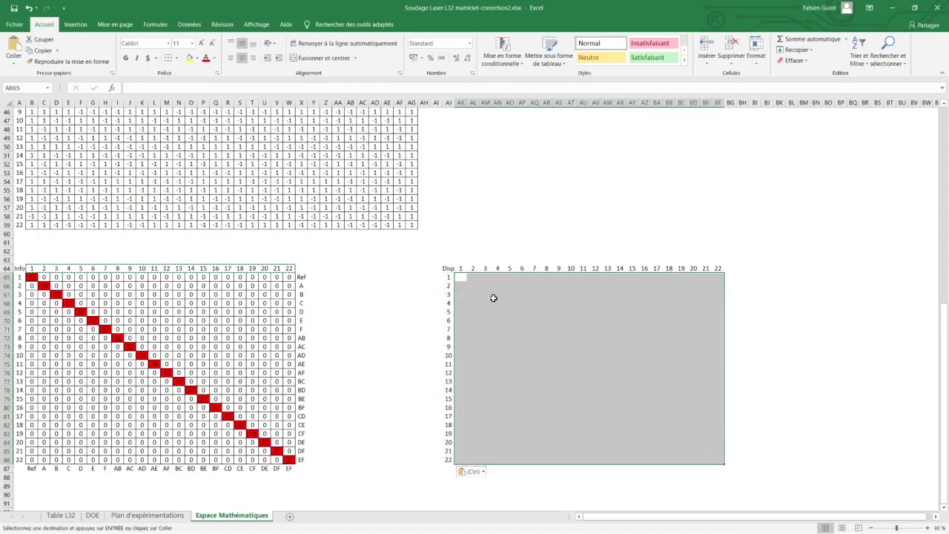
left_click(168, 60)
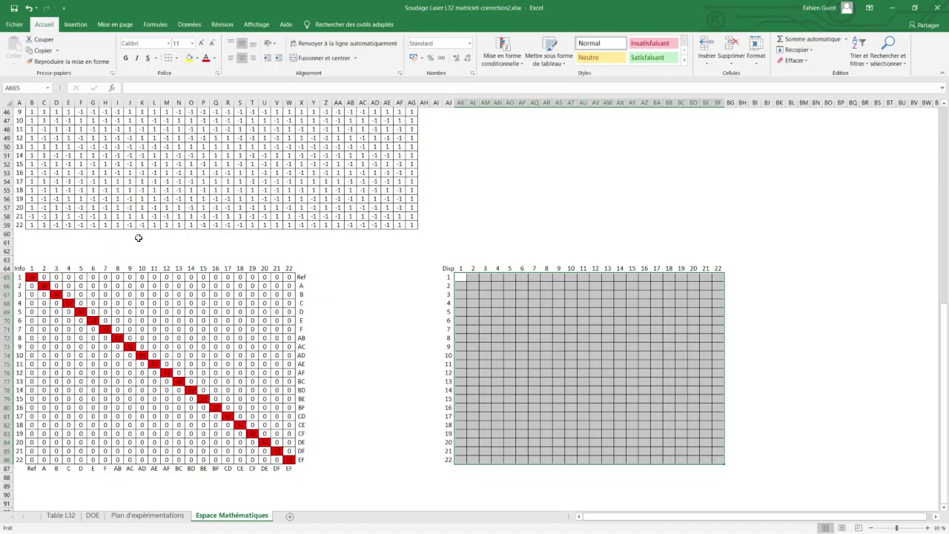
left_click_drag(33, 277, 289, 460)
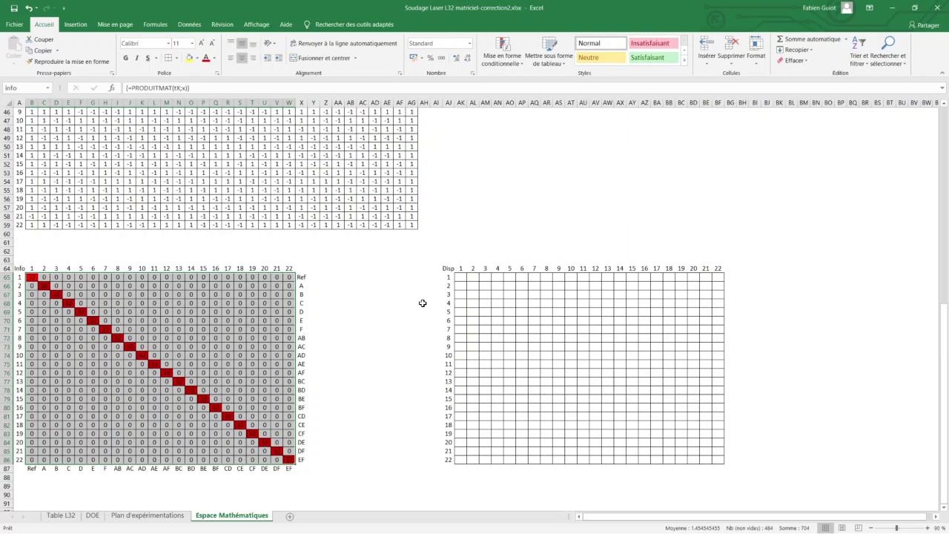
left_click(465, 278)
left_click_drag(465, 278, 720, 460)
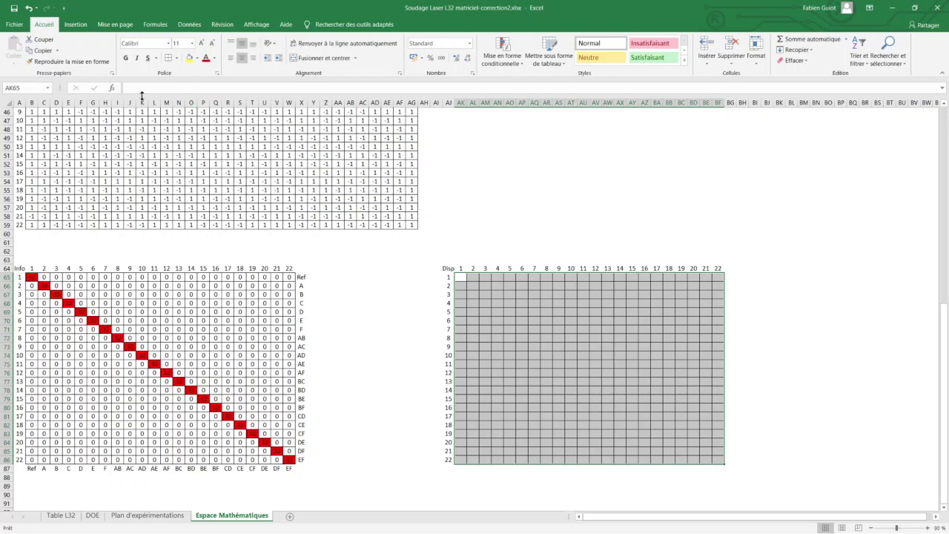
Name the selected grid 'Disp' in the Name Box
left_click(26, 89)
type("Disp")
key("Return")
Search Insert Function for 'inverse' and choose INVERSEMAT
left_click(112, 88)
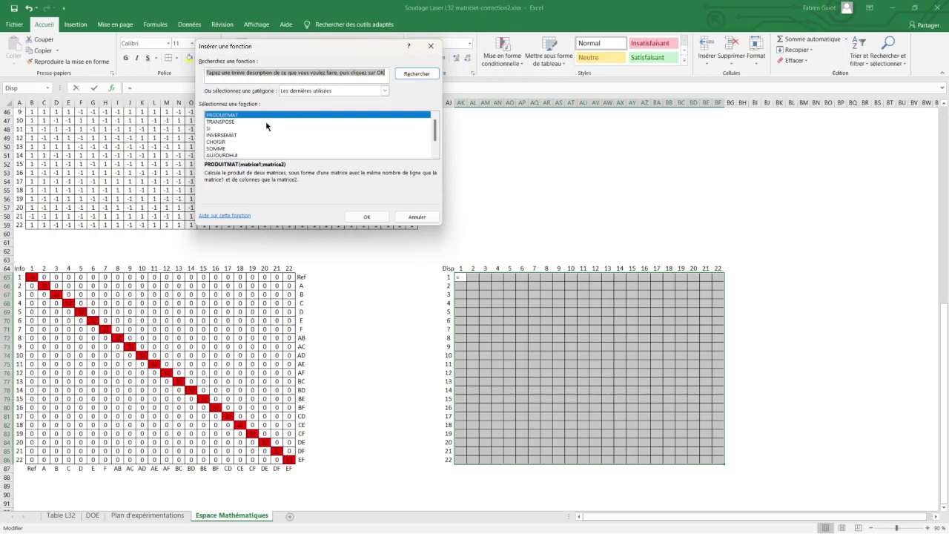
left_click(297, 72)
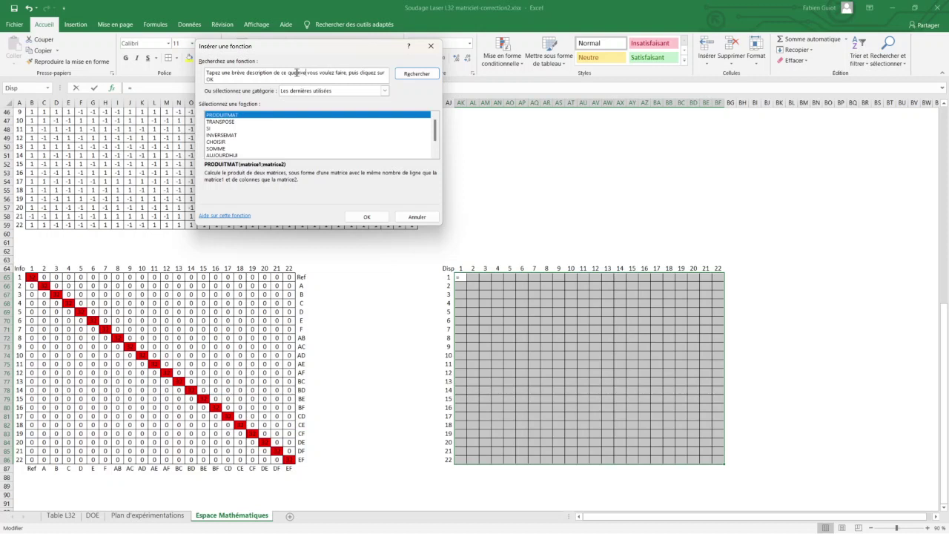
key("Return")
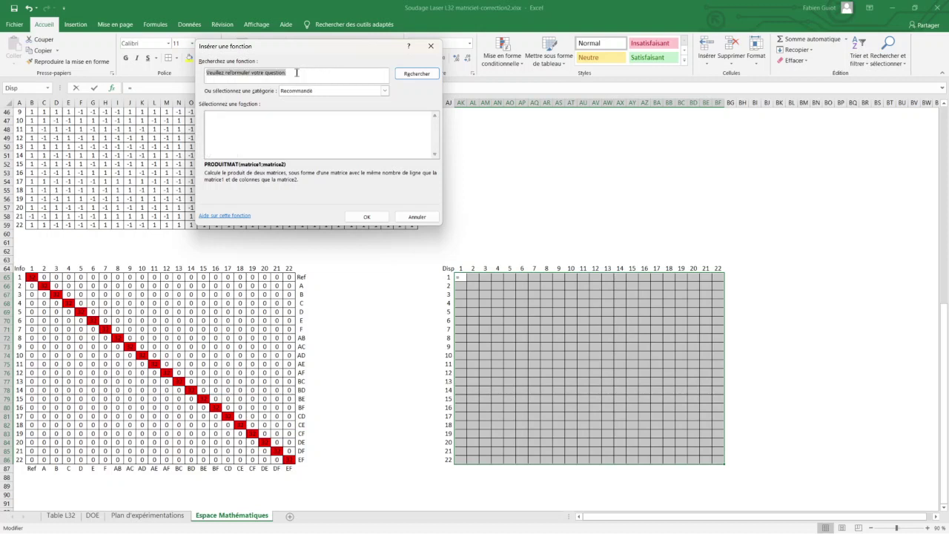
left_click_drag(303, 74, 175, 74)
key("BackSpace")
type("inverse")
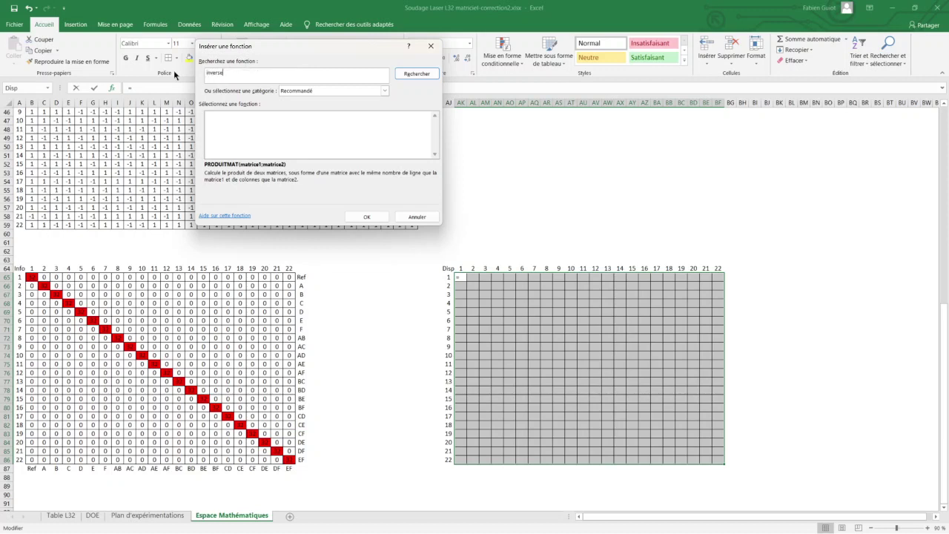
key("Return")
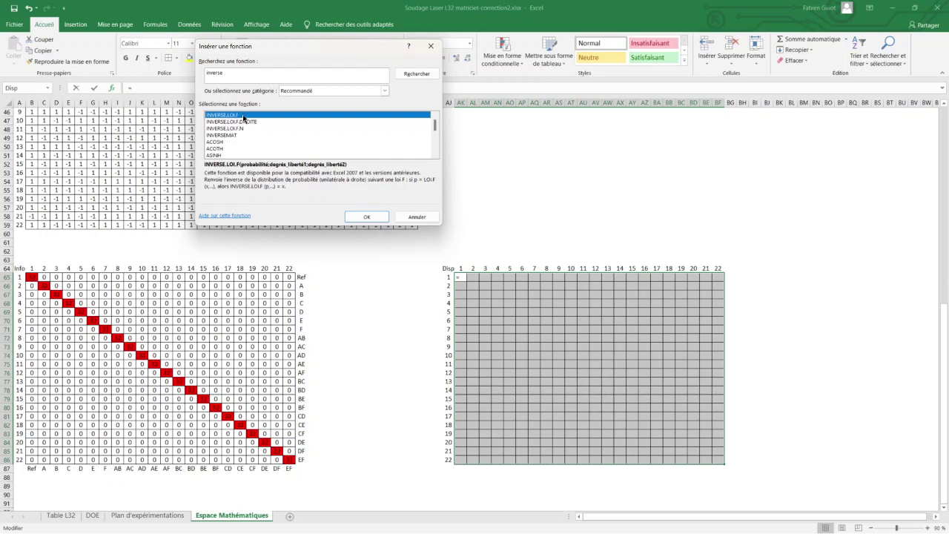
left_click(239, 136)
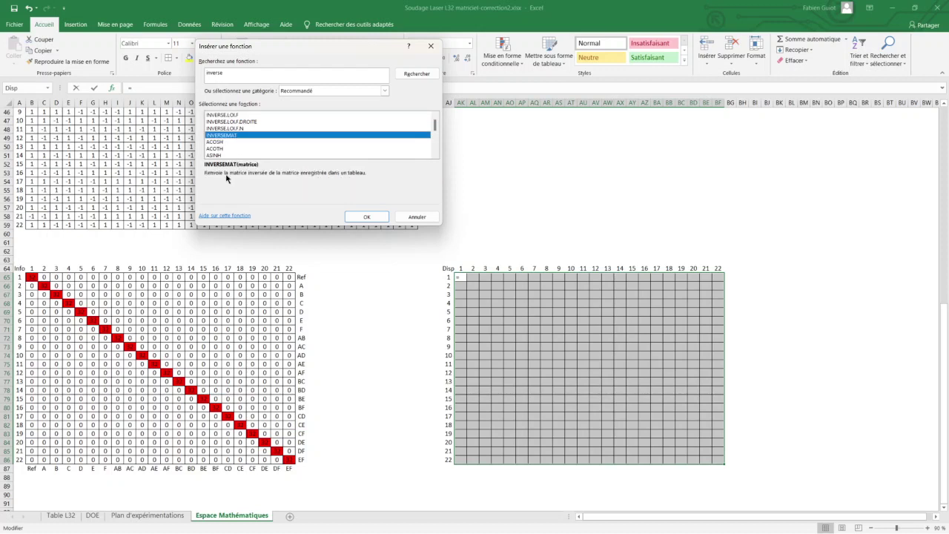
left_click(376, 218)
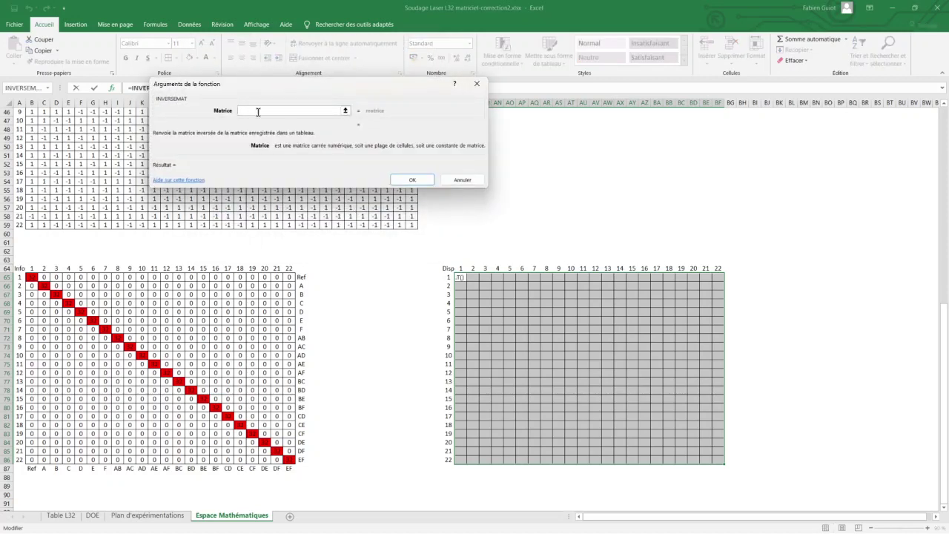
Enter info as the Matrice argument and confirm {=INVERSEMAT(info)} as an array formula
type("inf")
type("o")
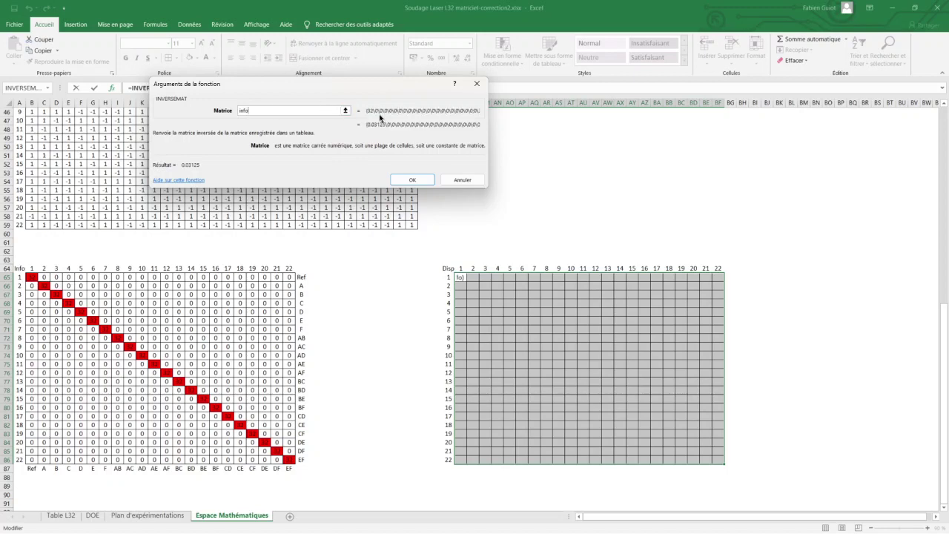
left_click(413, 181)
key("ctrl+shift+Return")
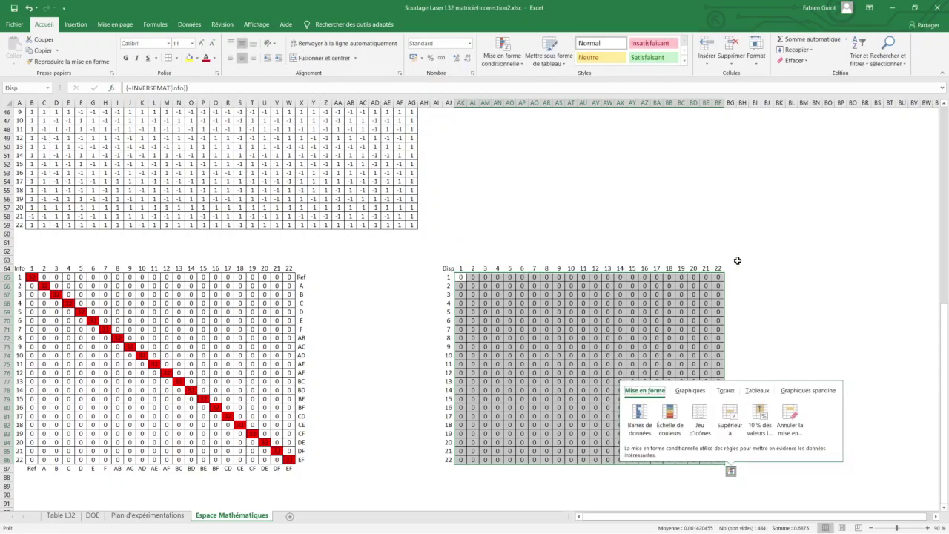
left_click(778, 269)
left_click(465, 277)
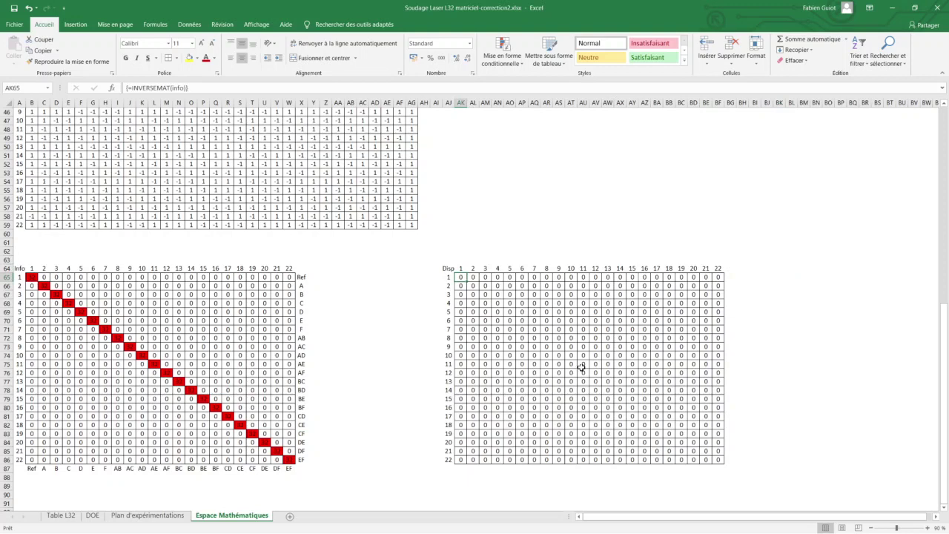
key("alt+Tab")
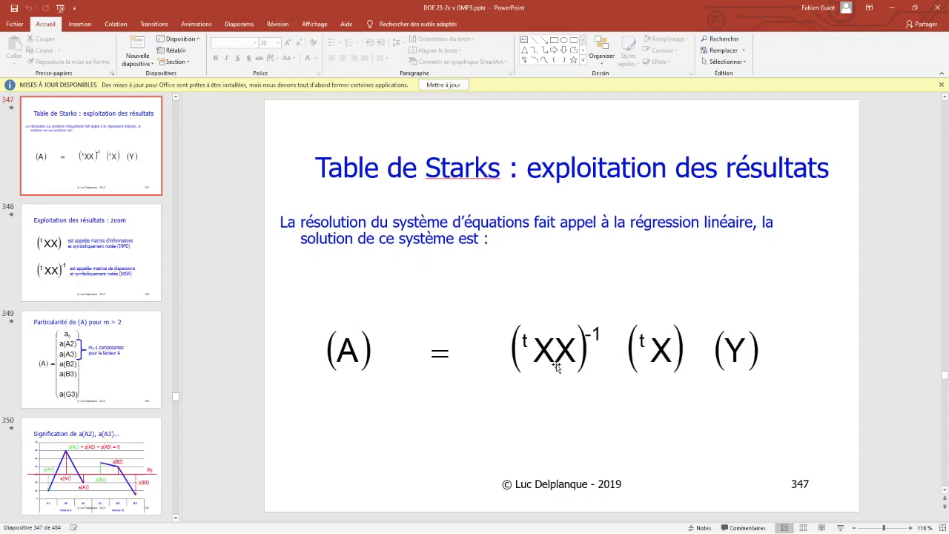
key("alt+Tab")
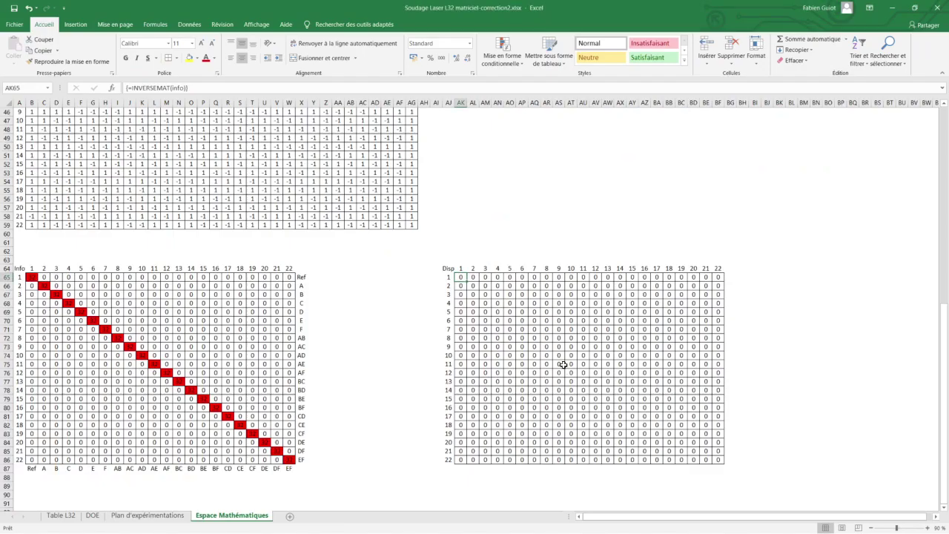
key("alt+Tab")
key("alt+Tab")
left_click(777, 269)
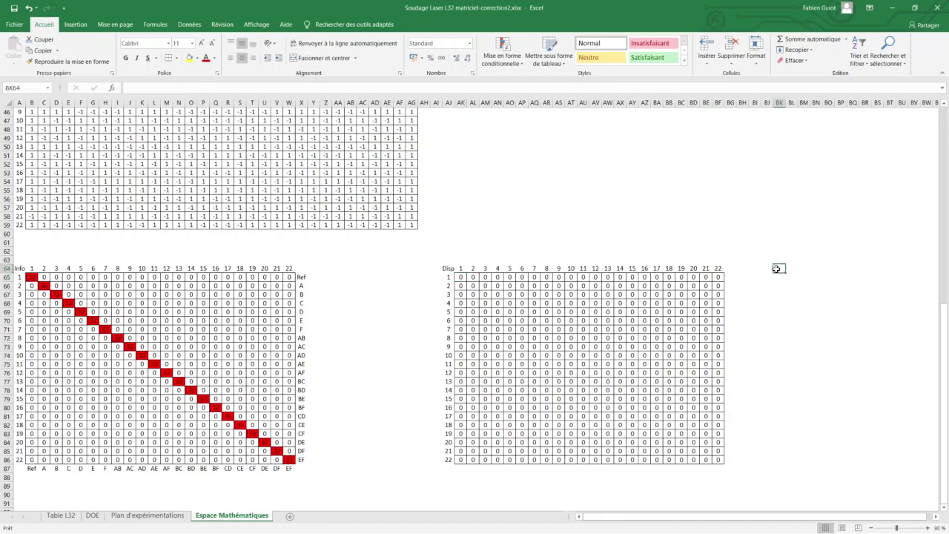
key("alt+Tab")
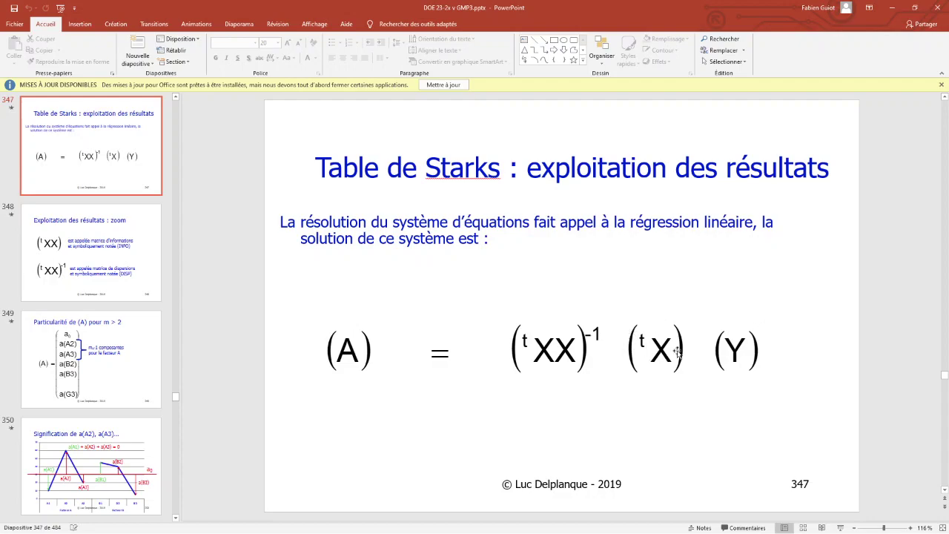
key("alt+Tab")
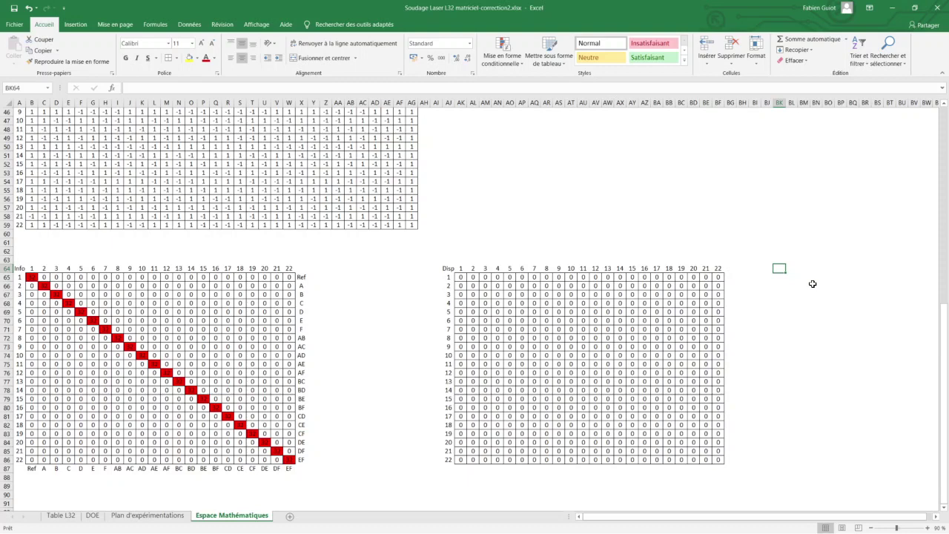
Complete the heading in BK64 so it reads 'Disp.tX'
type("Disp.")
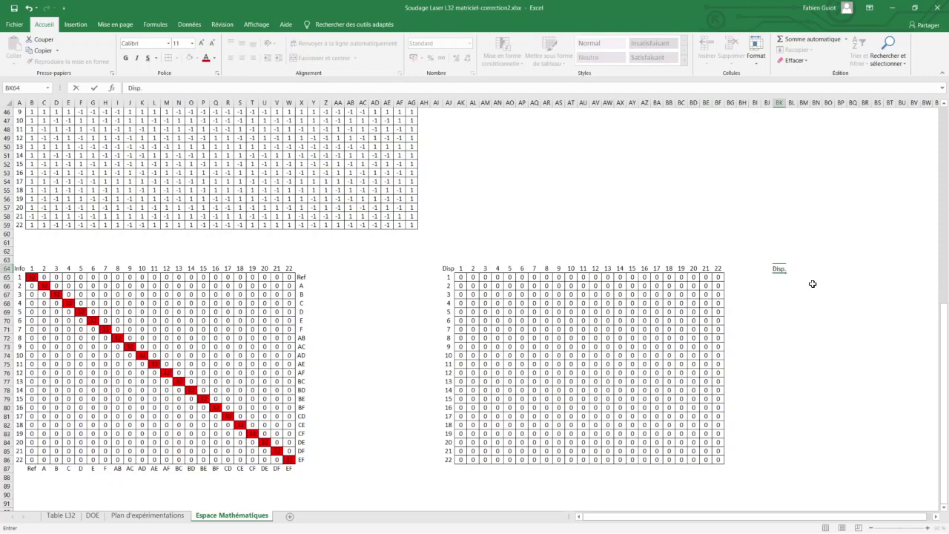
type("t")
type("X")
key("Return")
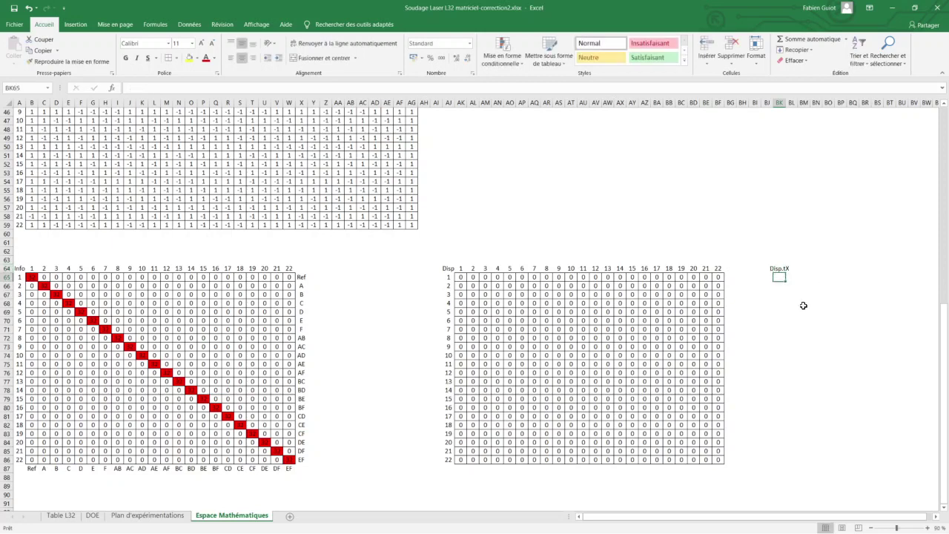
Check the regression formula on the PowerPoint slide twice, returning to the workbook
key("alt+Tab")
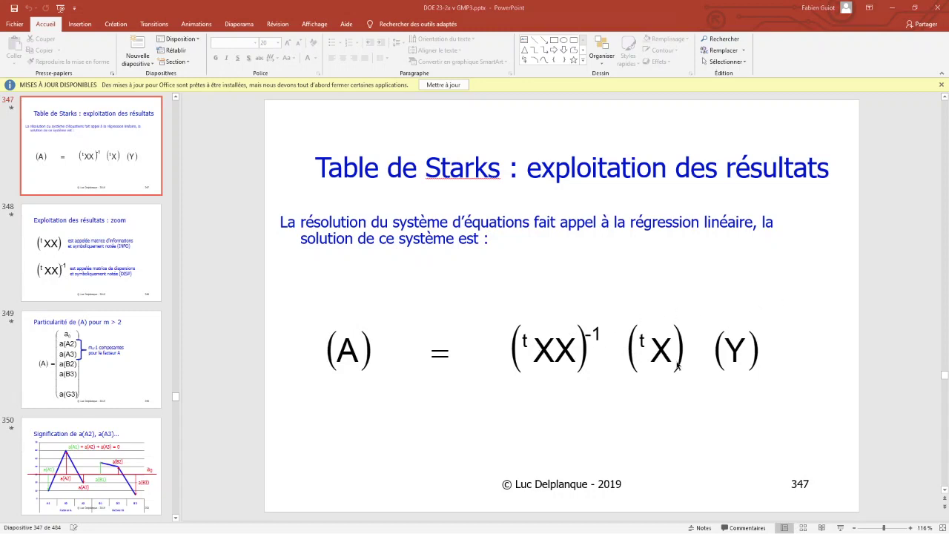
key("alt+Tab")
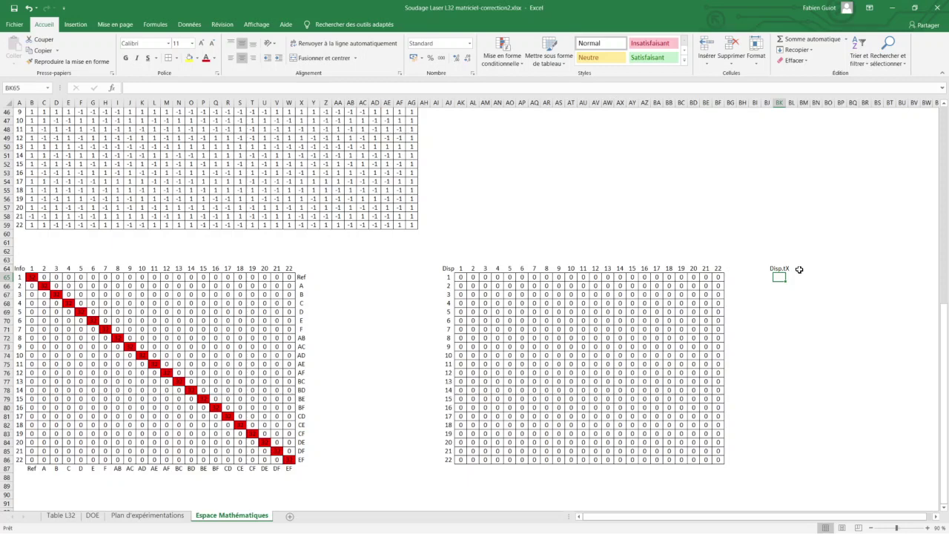
key("alt+Tab")
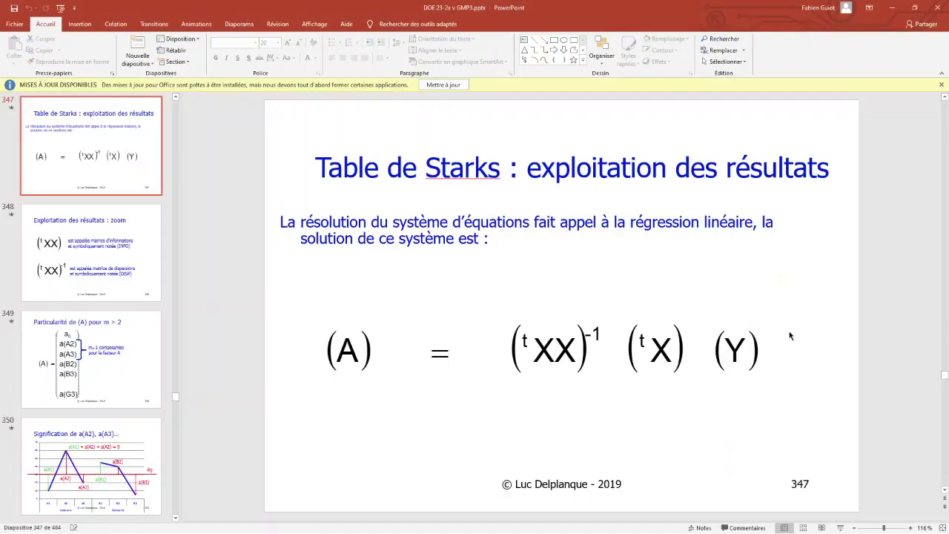
key("alt+Tab")
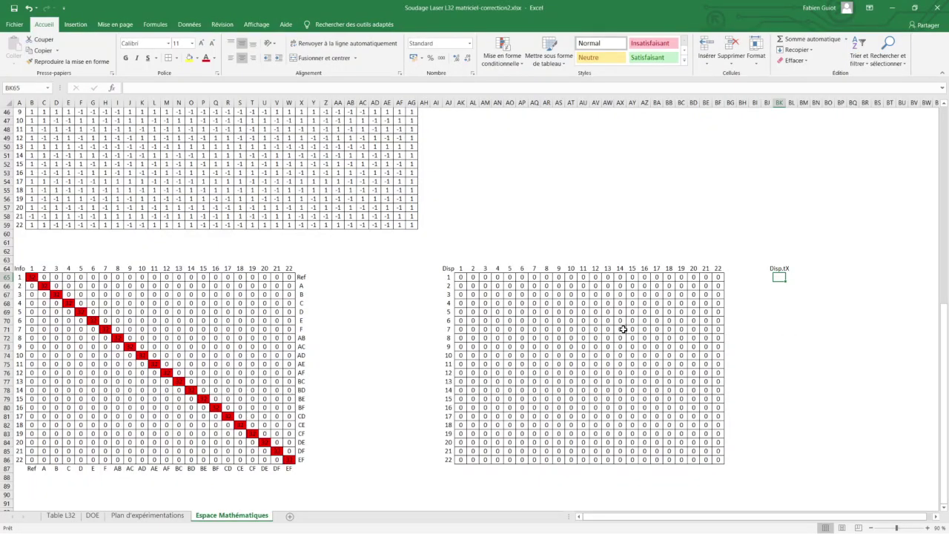
Scroll up to check the start of tX's column-number row, then back down
scroll(574, 308, "up", 1)
scroll(573, 309, "up", 1)
scroll(573, 308, "up", 3)
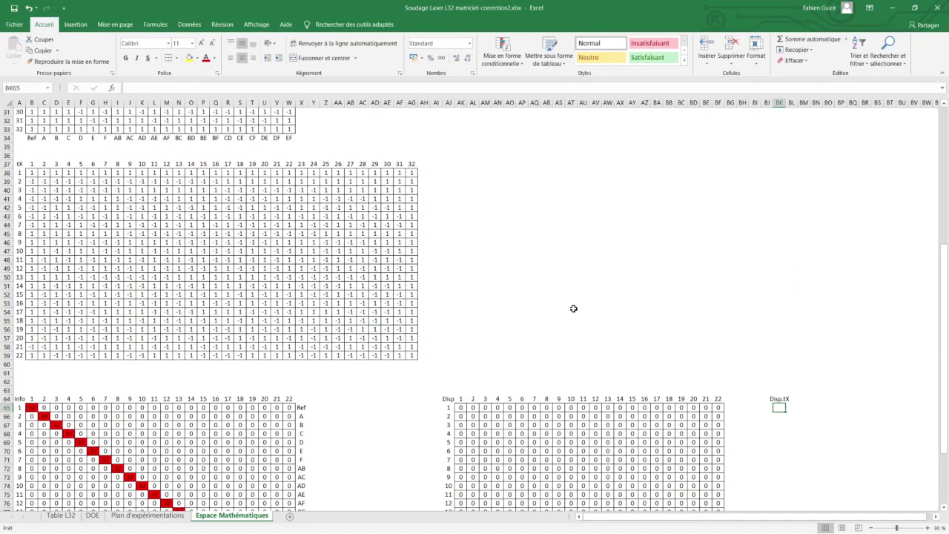
left_click(32, 164)
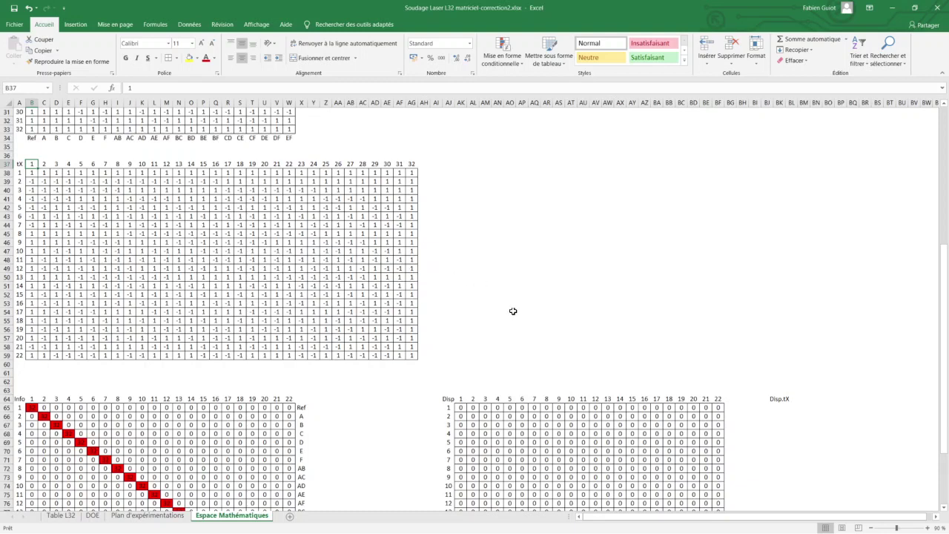
scroll(513, 310, "down", 3)
scroll(504, 322, "down", 2)
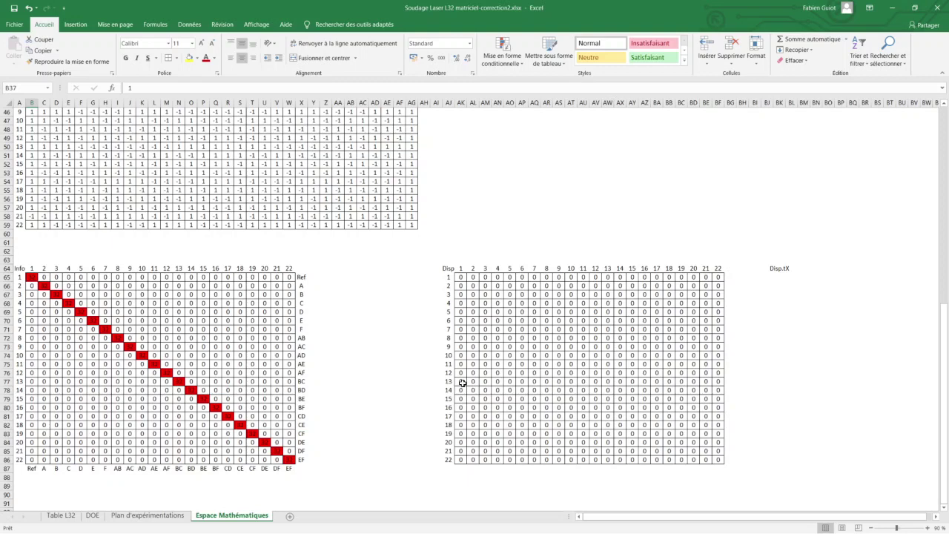
Widen column BK so the 'Disp.tX' heading fits
left_click(791, 276)
key("Left")
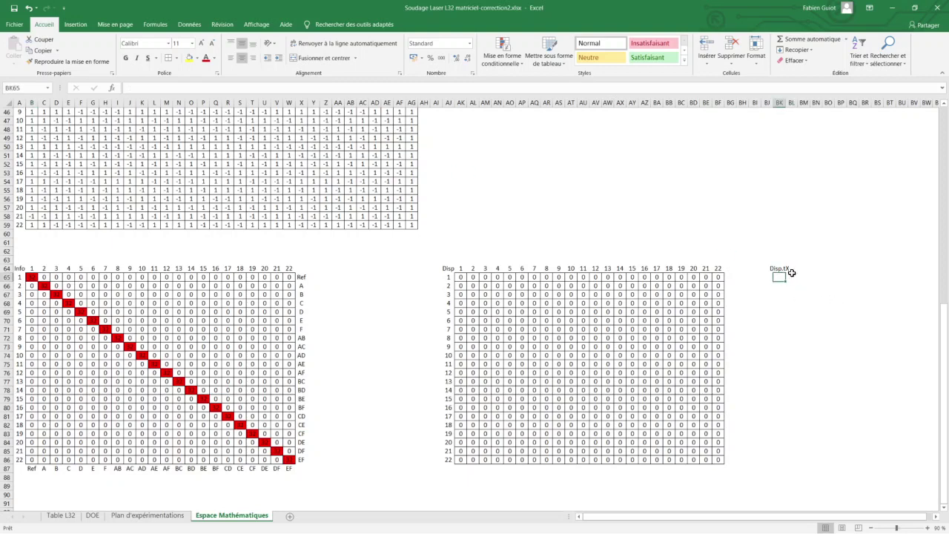
left_click(793, 268)
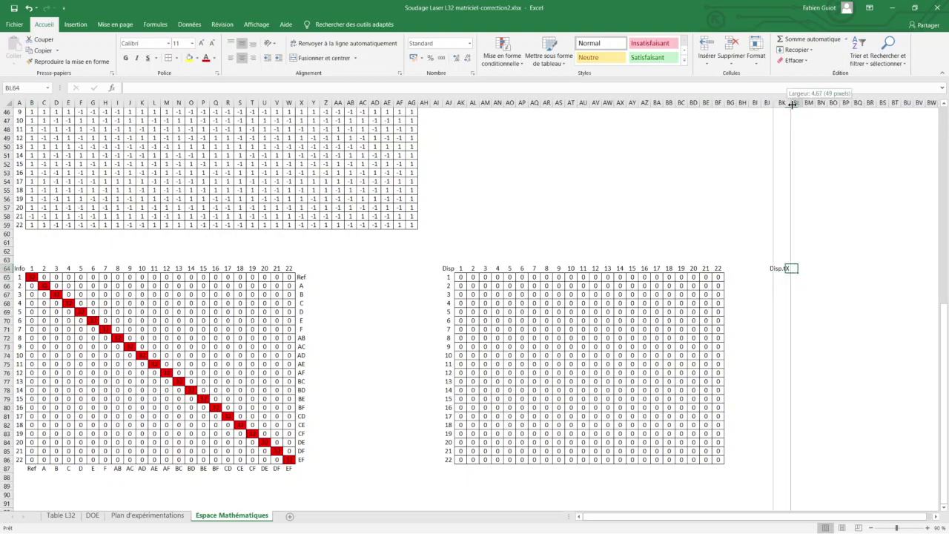
left_click_drag(787, 104, 798, 140)
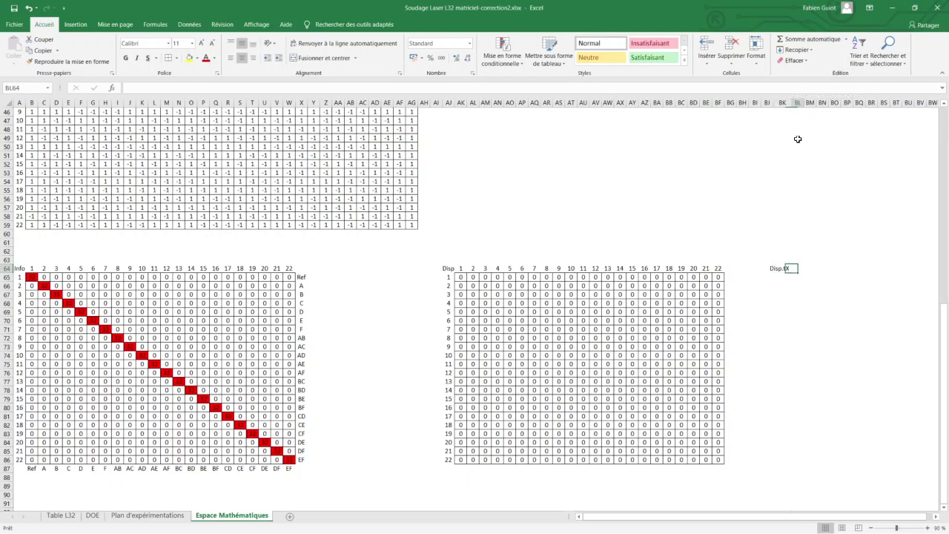
left_click(801, 278)
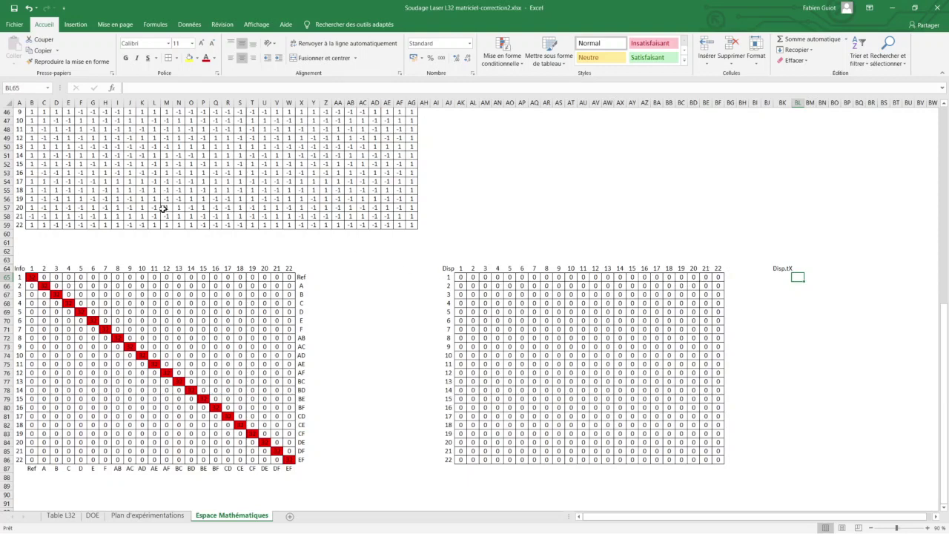
scroll(152, 205, "up", 3)
scroll(70, 175, "up", 1)
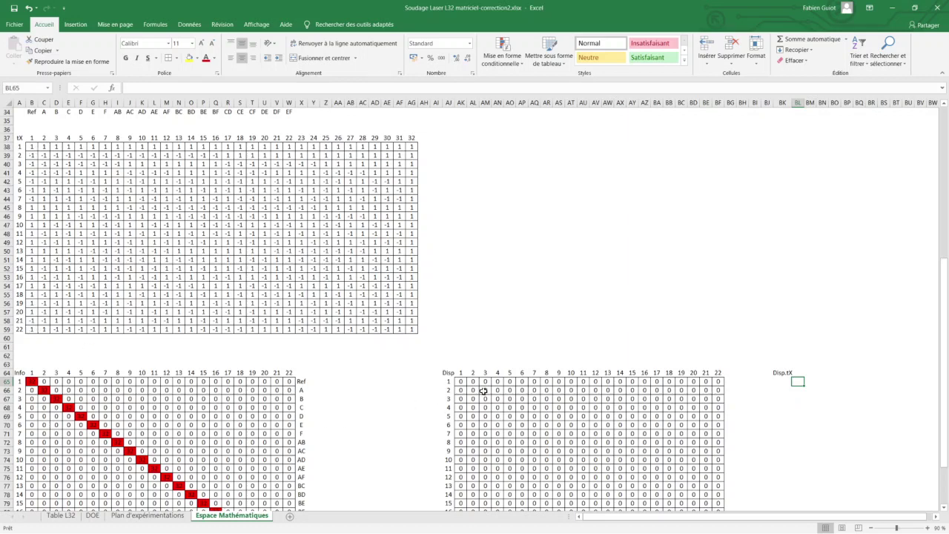
Copy the tX column numbers 1–32 into the row beside the Disp.tX heading, starting at BL64
left_click(814, 382)
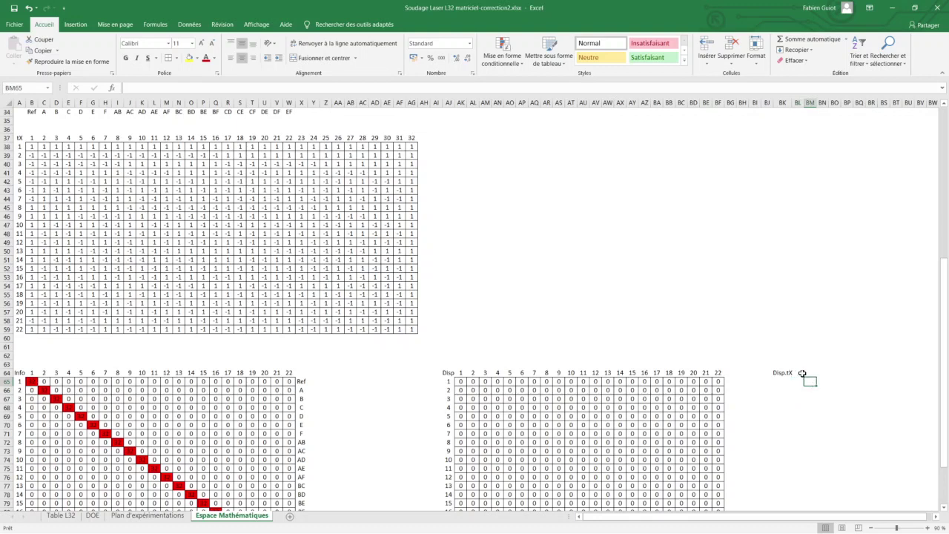
left_click(801, 373)
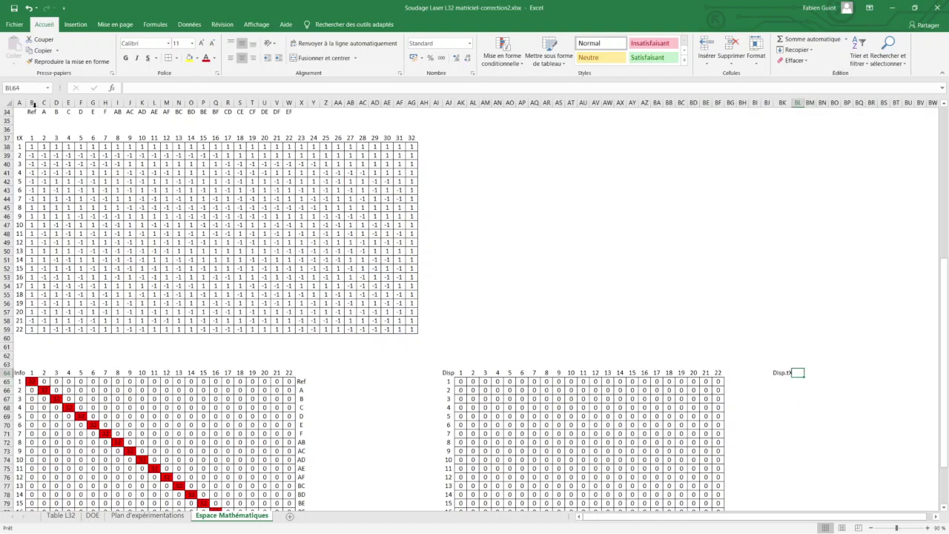
left_click_drag(32, 137, 413, 138)
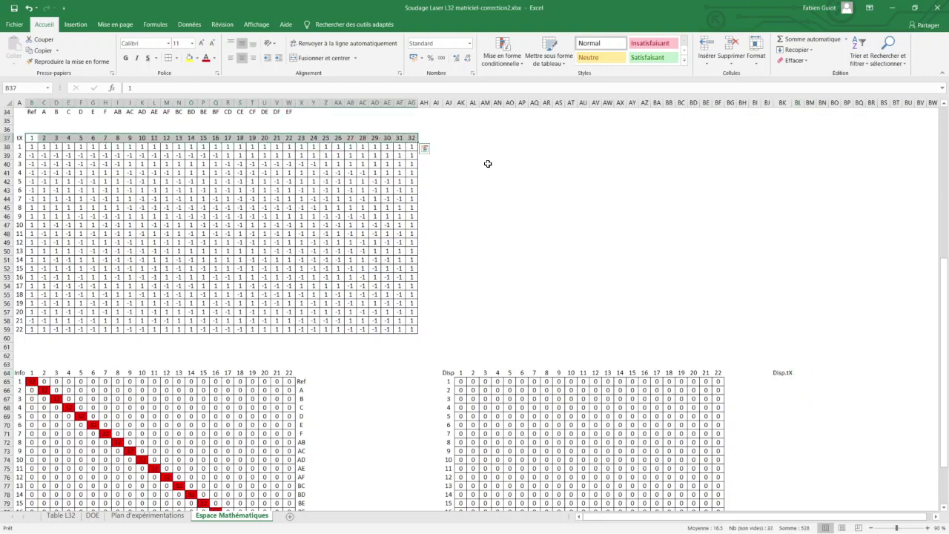
key("ctrl+c")
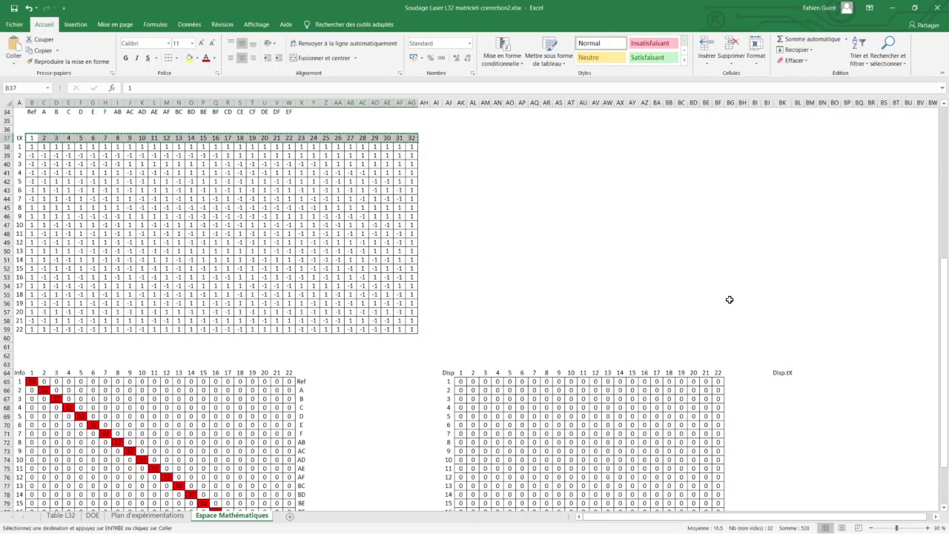
left_click(801, 373)
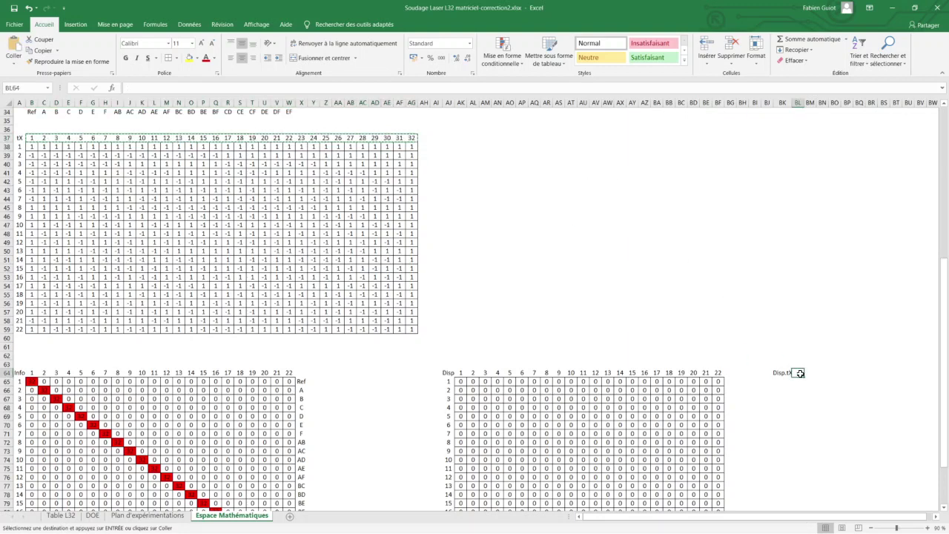
key("ctrl+v")
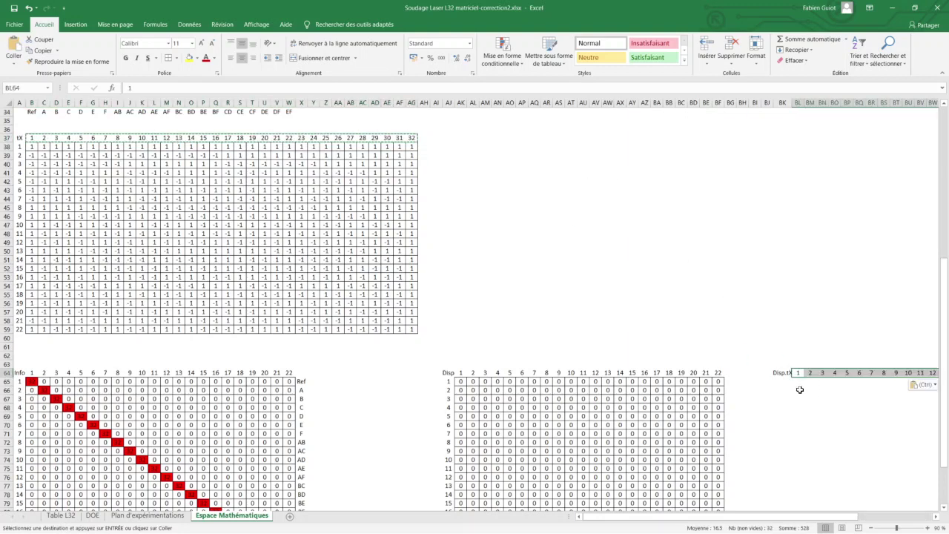
left_click(799, 383)
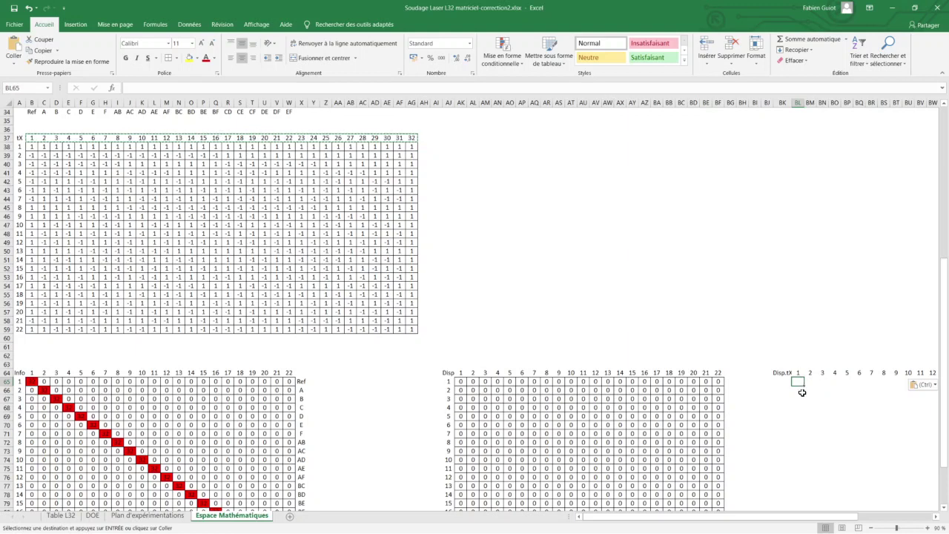
Copy the Disp row numbers 1–22 down column BK under the Disp.tX heading
left_click(800, 391)
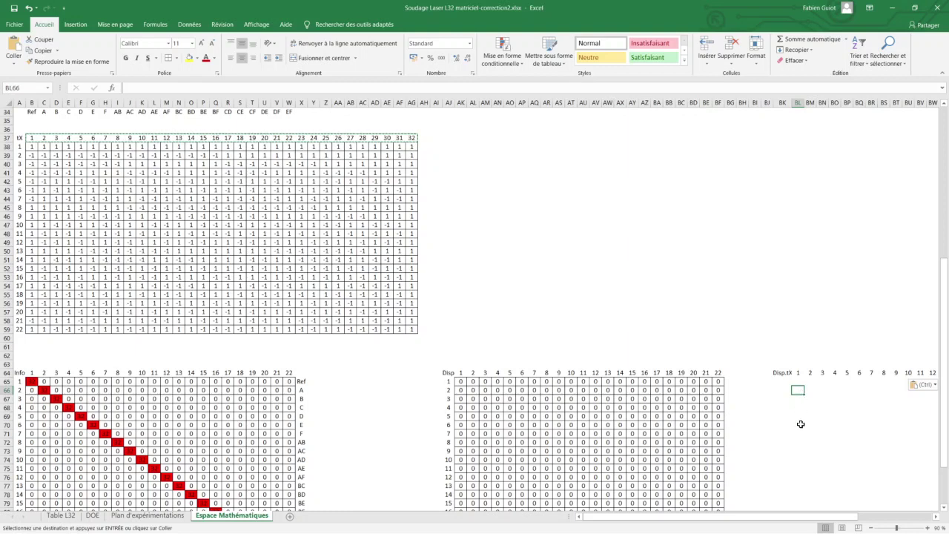
scroll(798, 419, "down", 2)
scroll(798, 420, "down", 1)
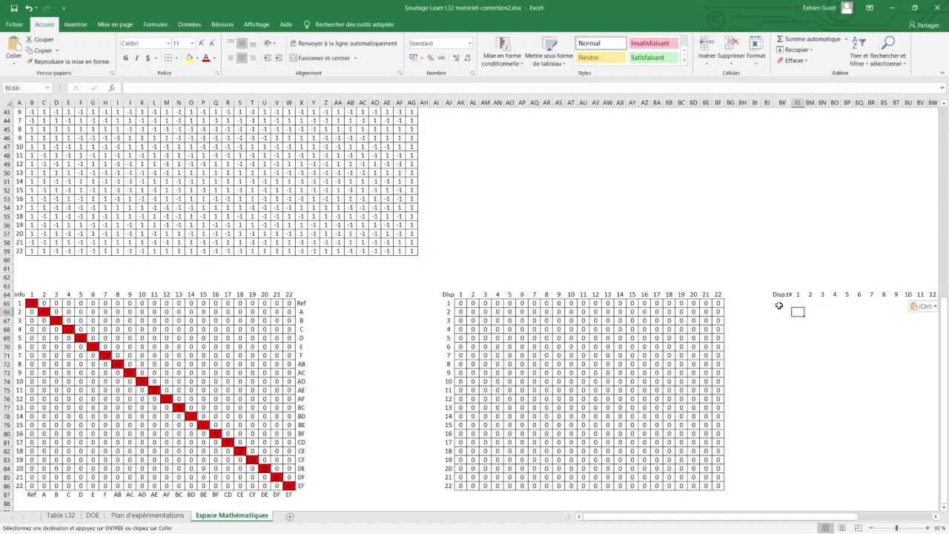
left_click_drag(448, 304, 450, 486)
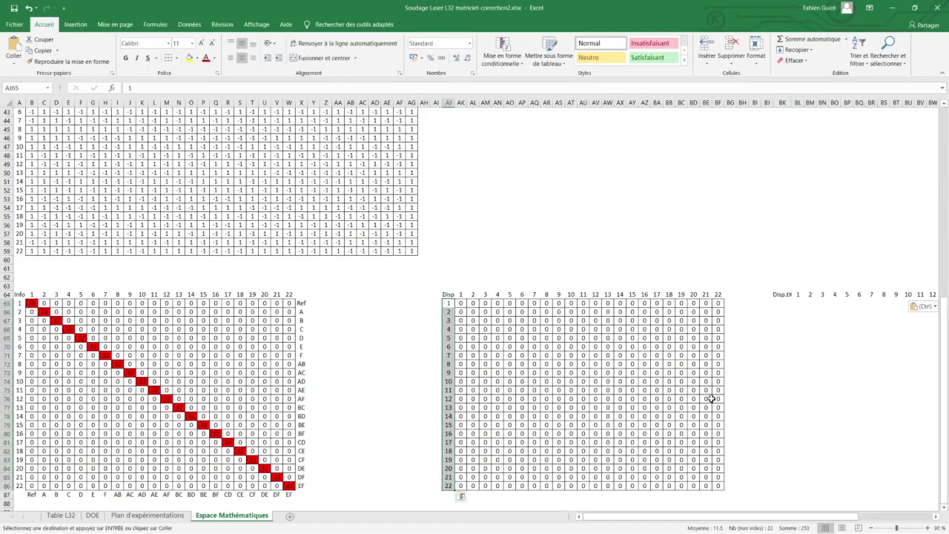
left_click(780, 303)
key("ctrl+v")
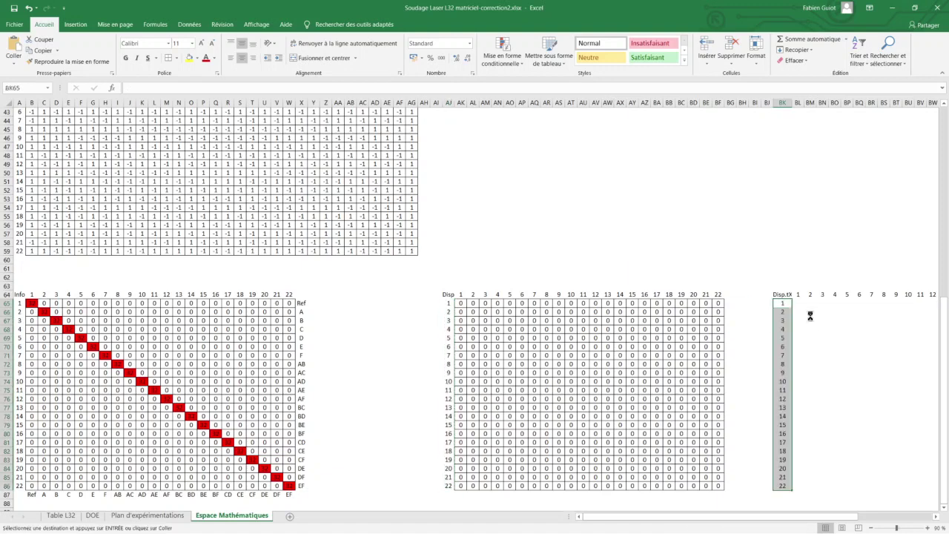
mouse_move(798, 303)
left_mouse_down()
mouse_move(910, 366)
mouse_move(945, 410)
left_mouse_up()
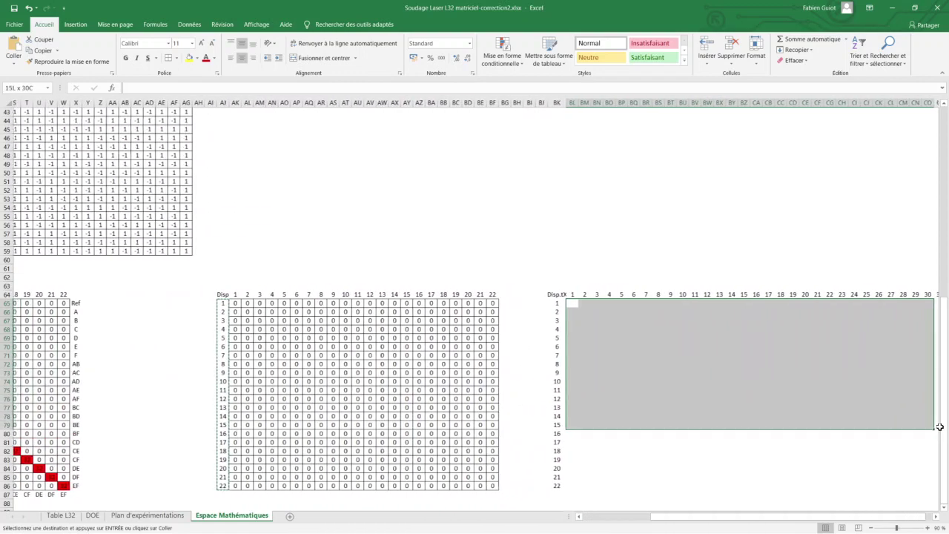
Border the 22×32 body BL65:CQ86 and fill it with the array formula {=PRODUITMAT(Disp;tX)}
left_click_drag(945, 410, 903, 480)
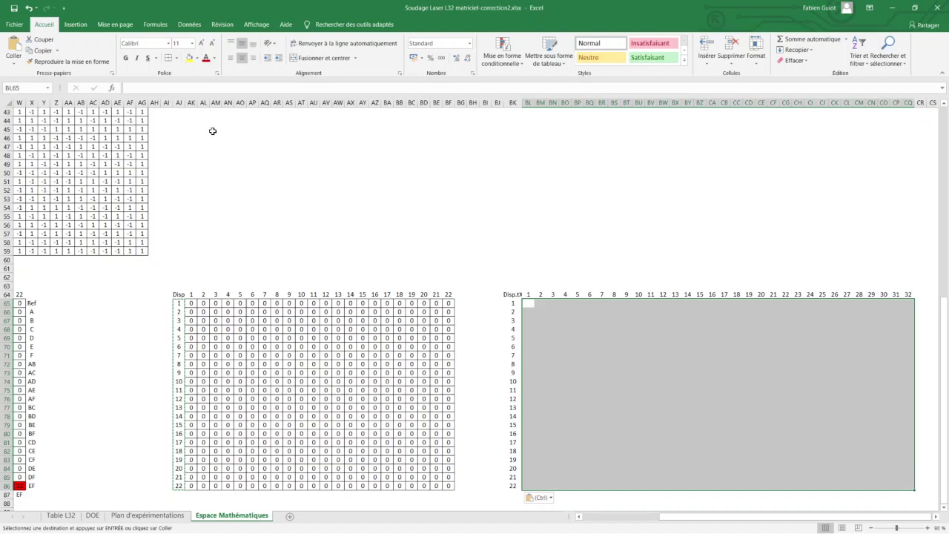
left_click(169, 58)
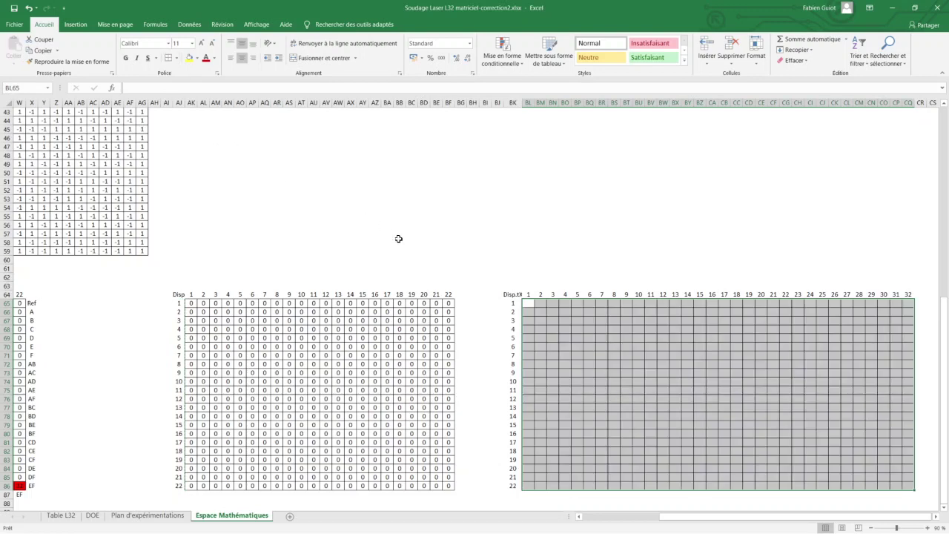
left_click(110, 89)
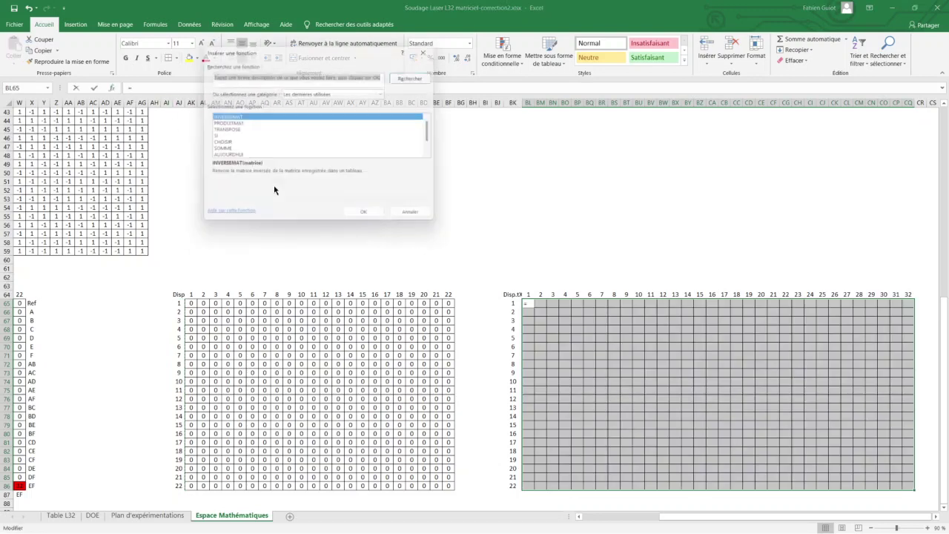
left_click(222, 121)
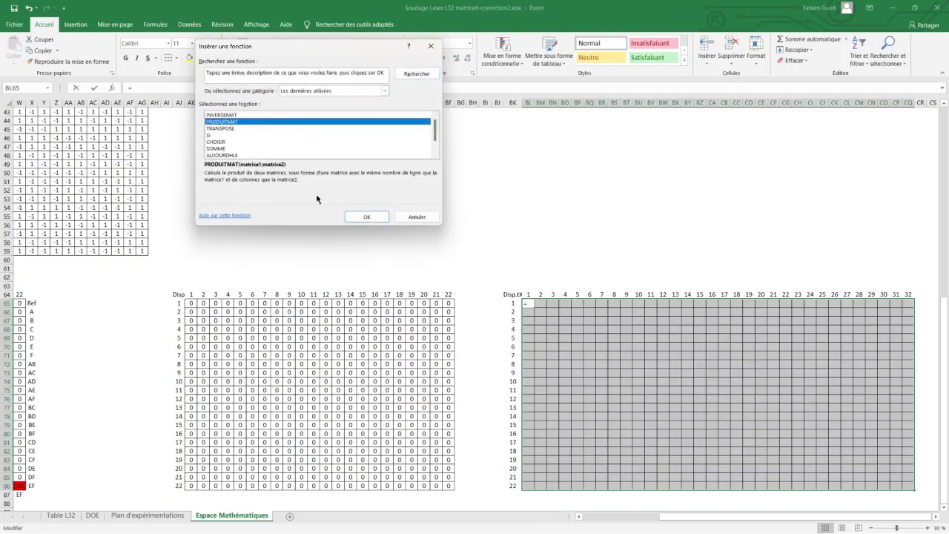
left_click(366, 217)
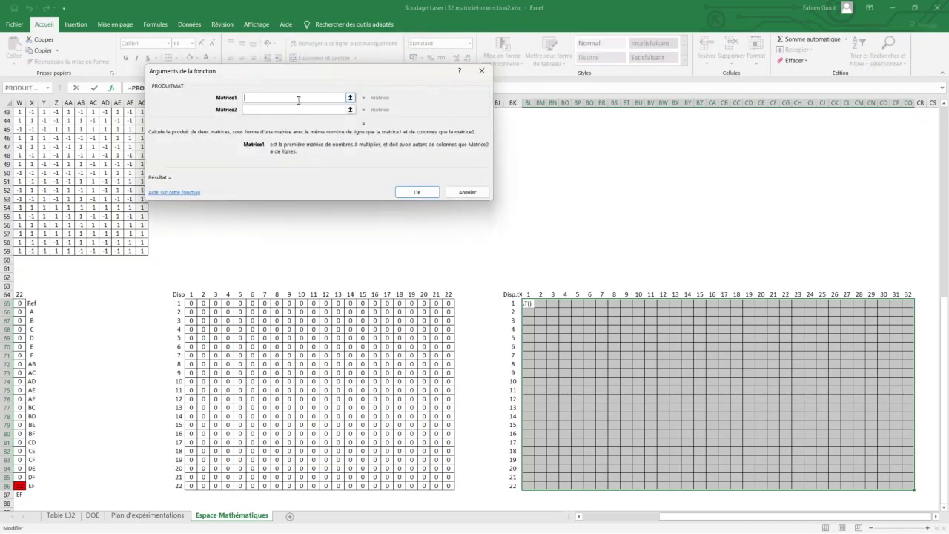
type("disp")
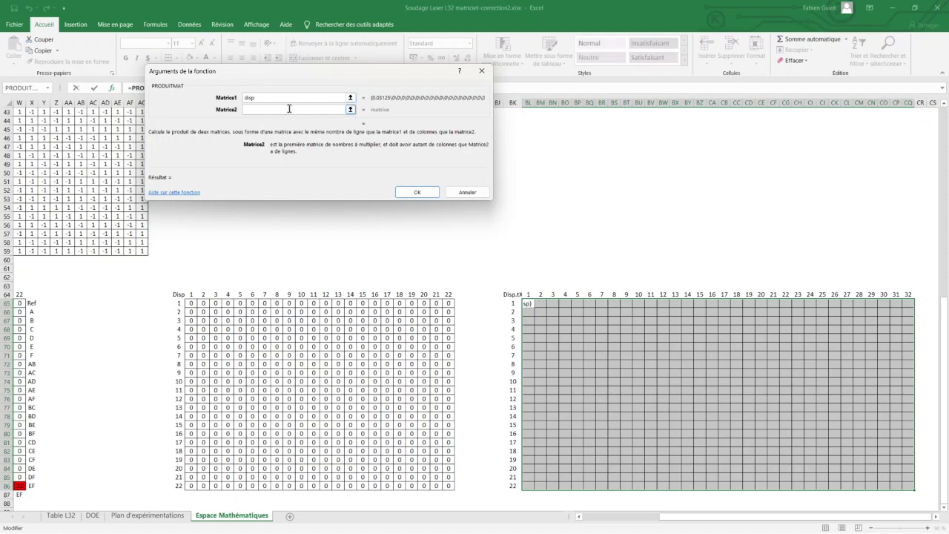
type("x")
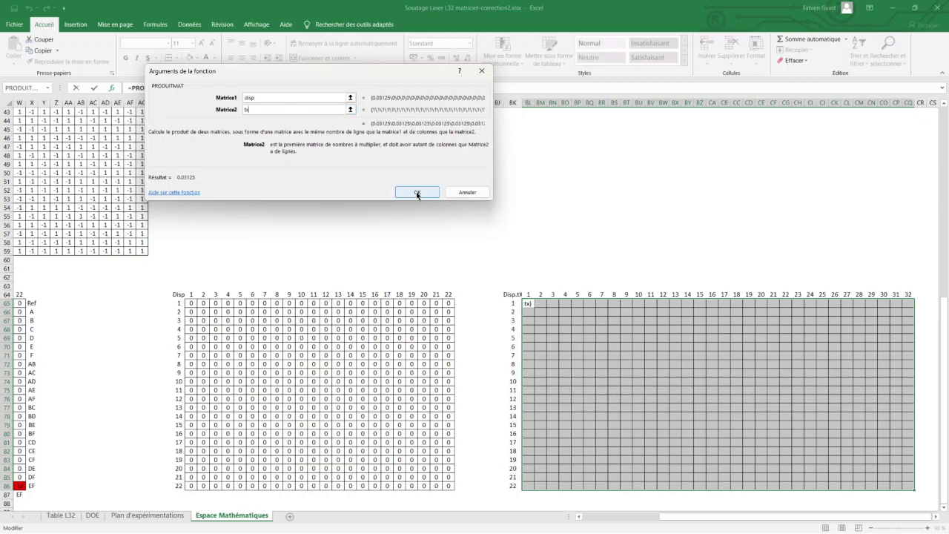
key("ctrl+shift+Return")
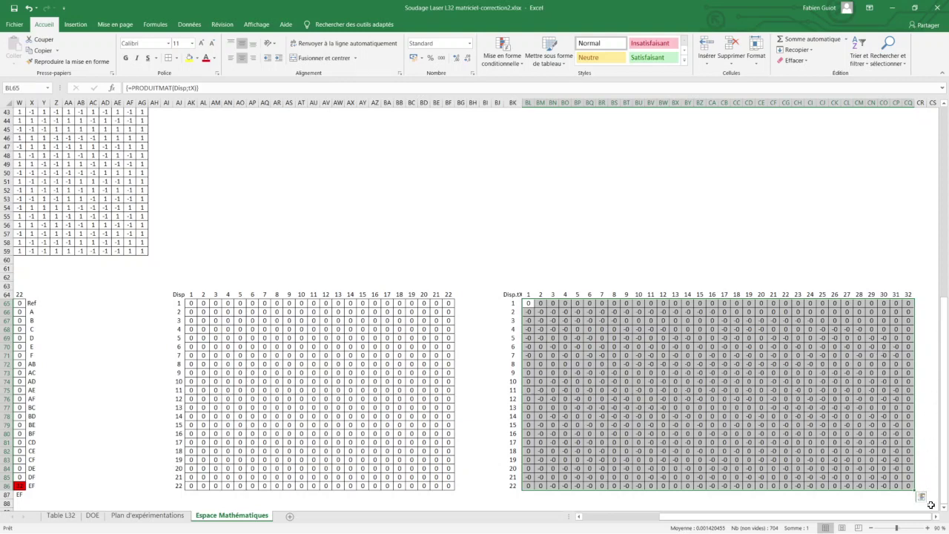
Enter the heading A((Disp;tX)xY) in CU64, adding the missing opening bracket
left_click(936, 519)
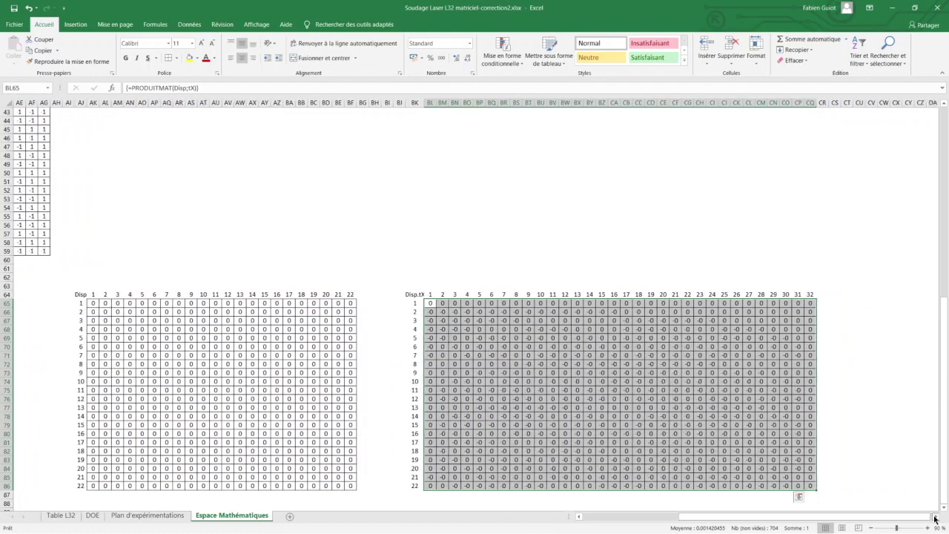
left_click(935, 520)
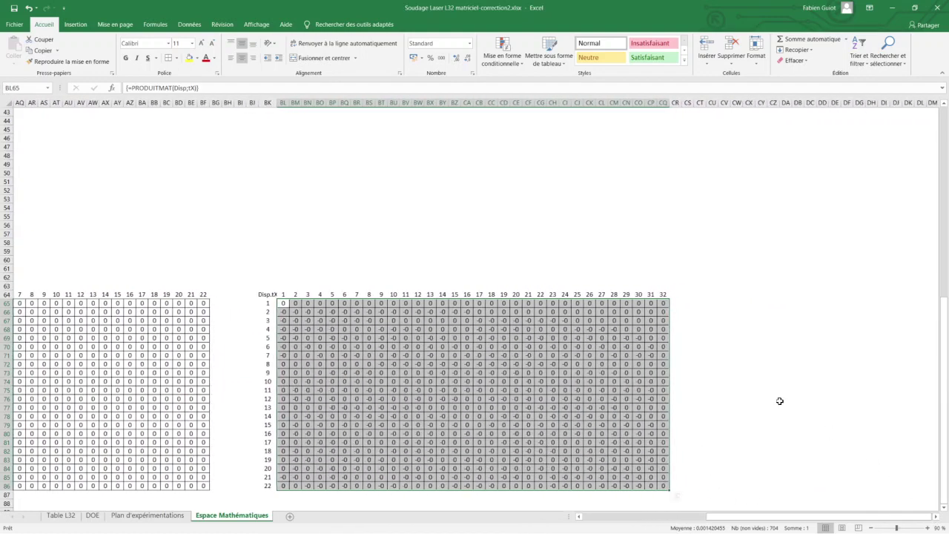
left_click(712, 294)
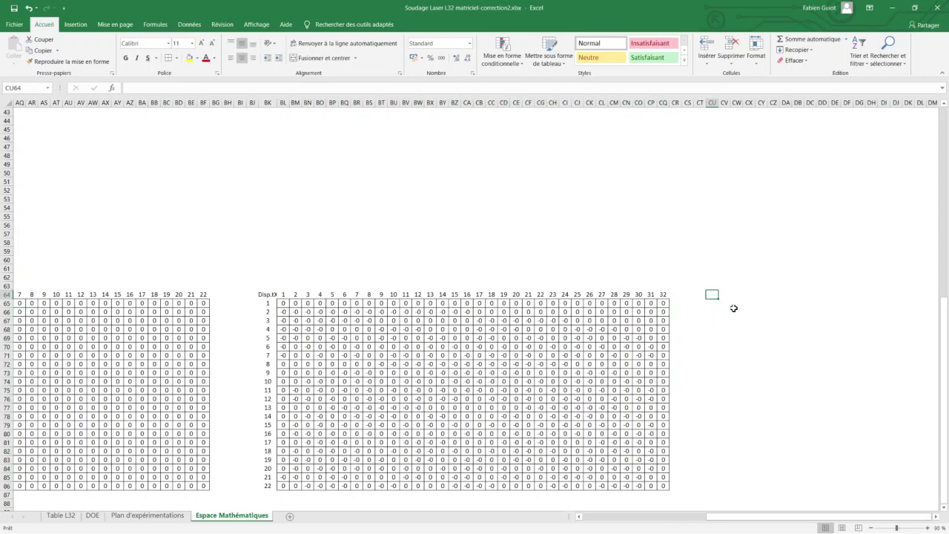
type("A(Disp;t")
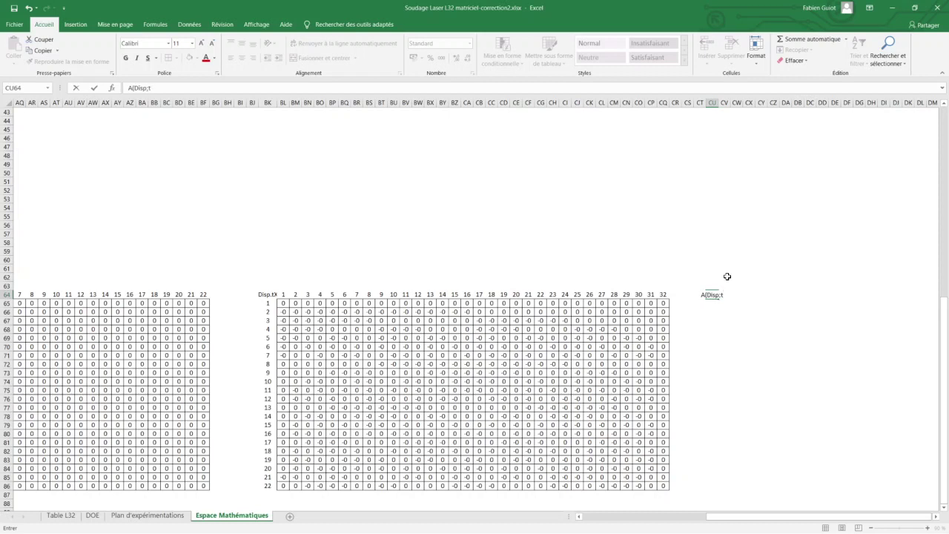
type("X")
type(")")
type("x")
type("Y")
type(")")
left_click(699, 296)
type("(")
left_click(759, 355)
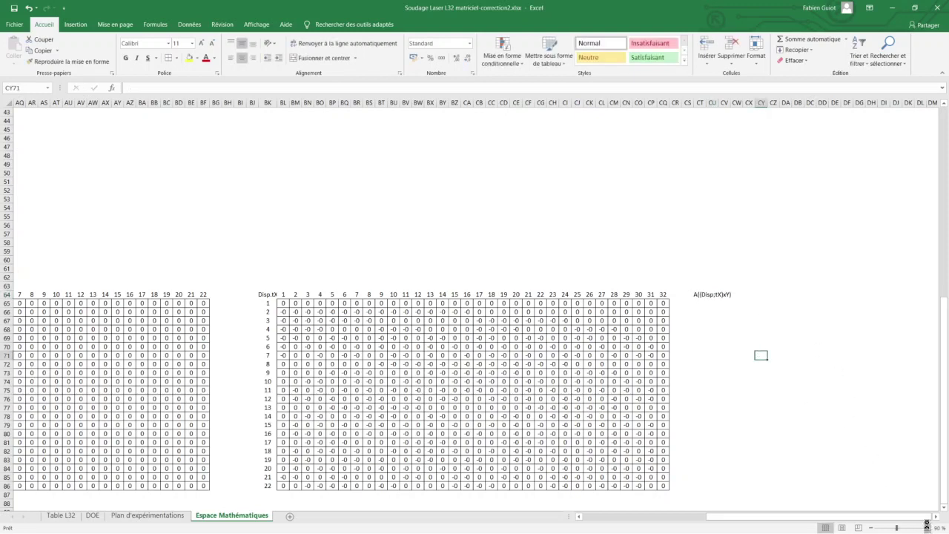
Zoom to 140% and replace the ';' in the CU64 heading with '.'
left_click(927, 528)
left_click(927, 527)
left_click(927, 527)
left_click(927, 528)
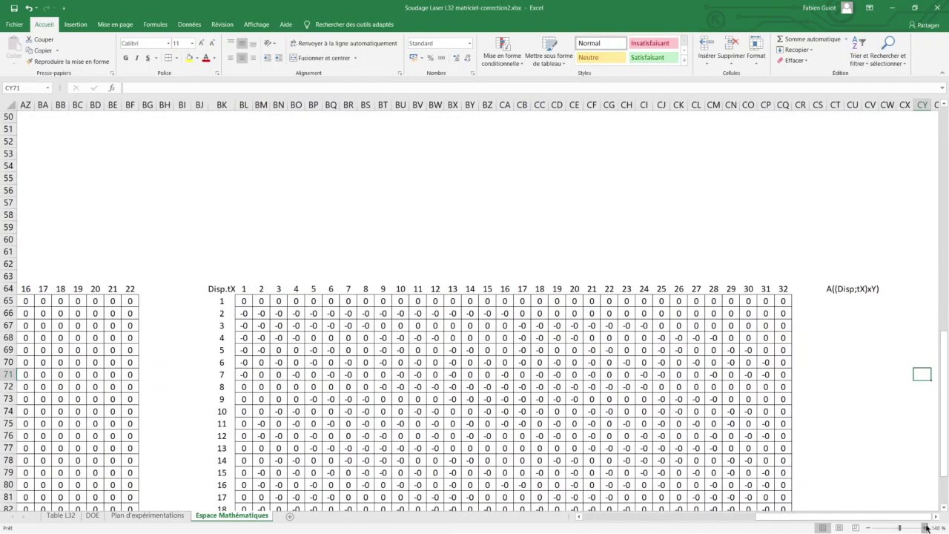
left_click(927, 527)
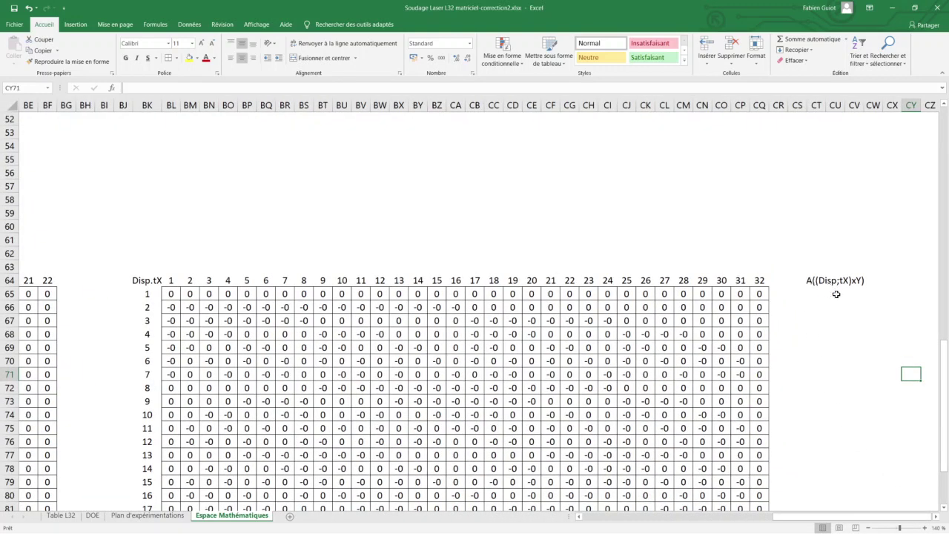
left_click(836, 283)
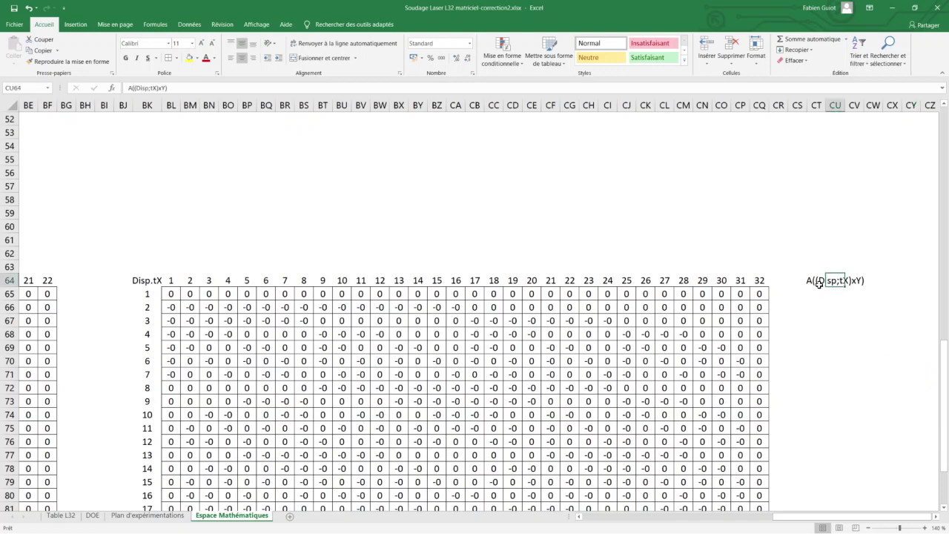
left_click(819, 283)
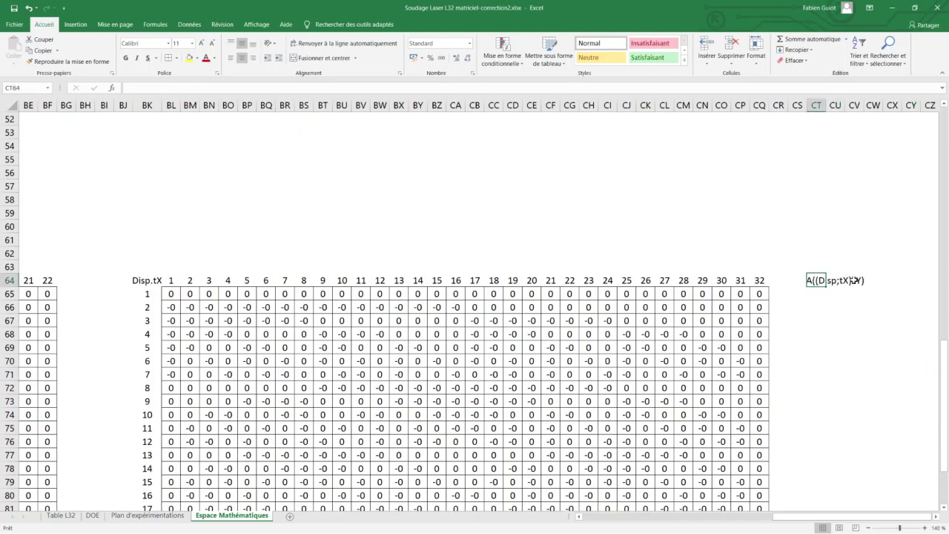
left_click(834, 282)
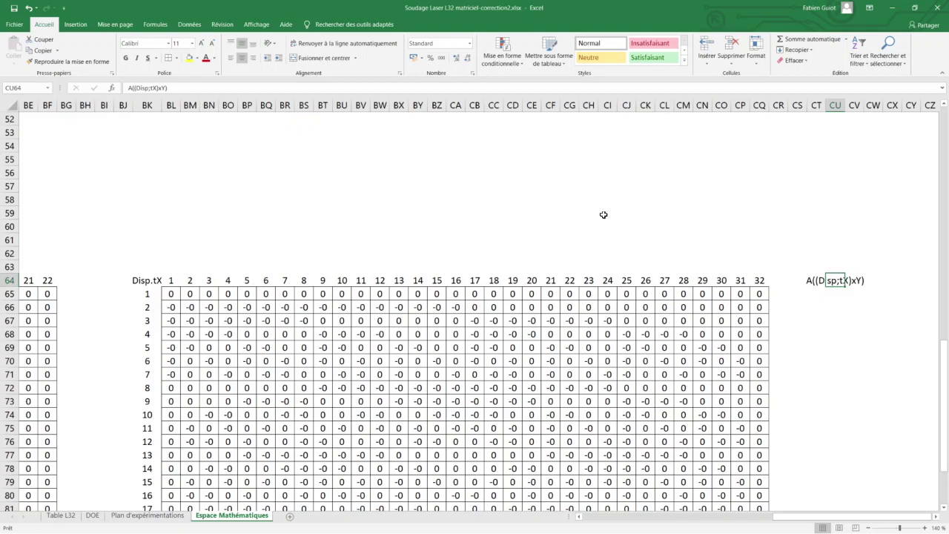
left_click(151, 88)
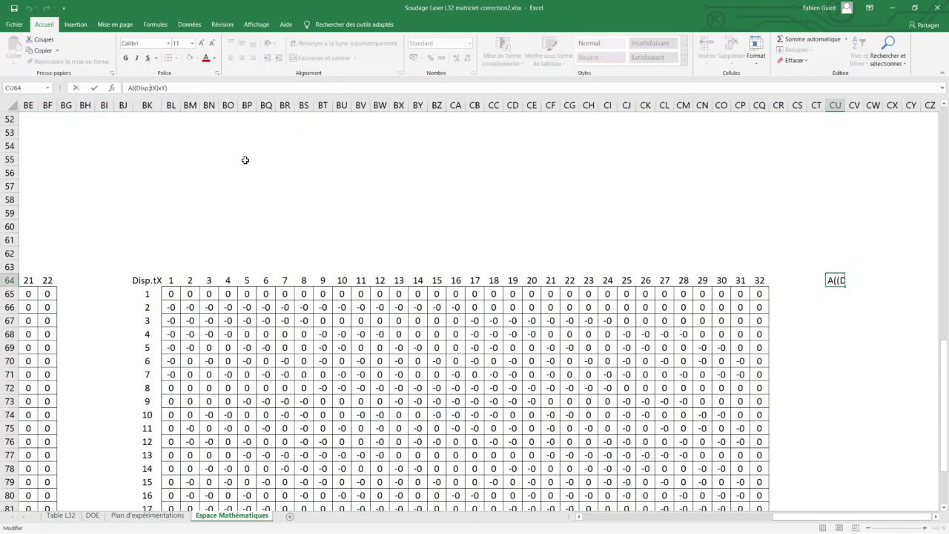
key("BackSpace")
type(".")
key("Return")
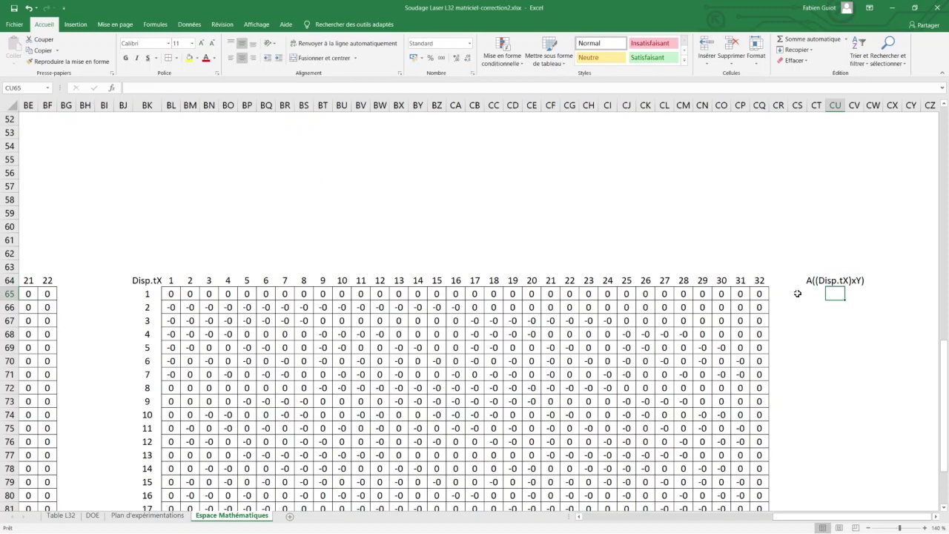
Replace the 'x' before Y with '.', making the heading A((Disp.tX).Y)
left_click(832, 281)
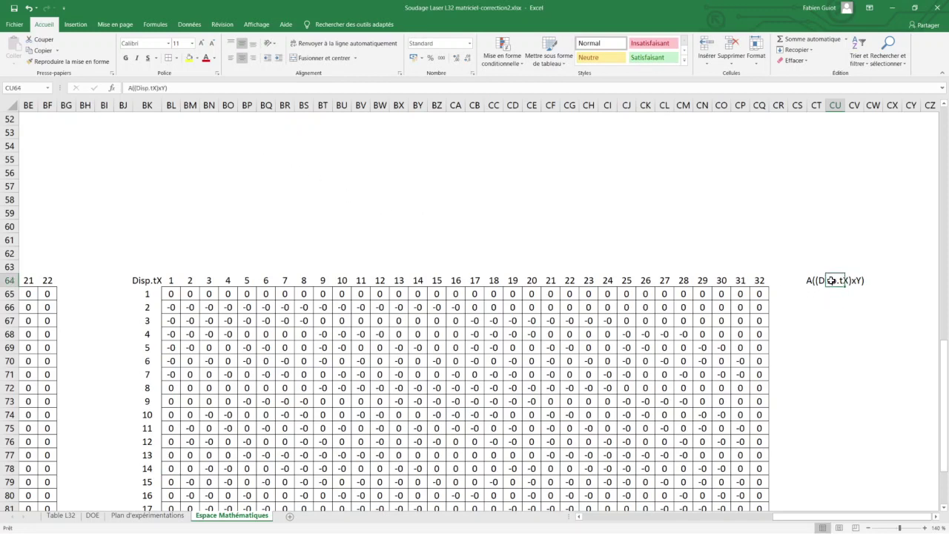
left_click(162, 89)
key("BackSpace")
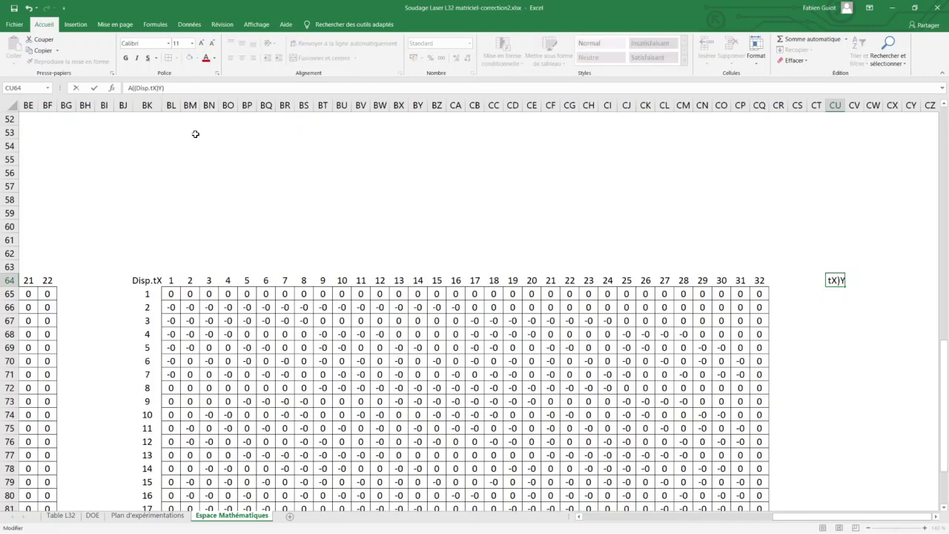
type(".")
key("Return")
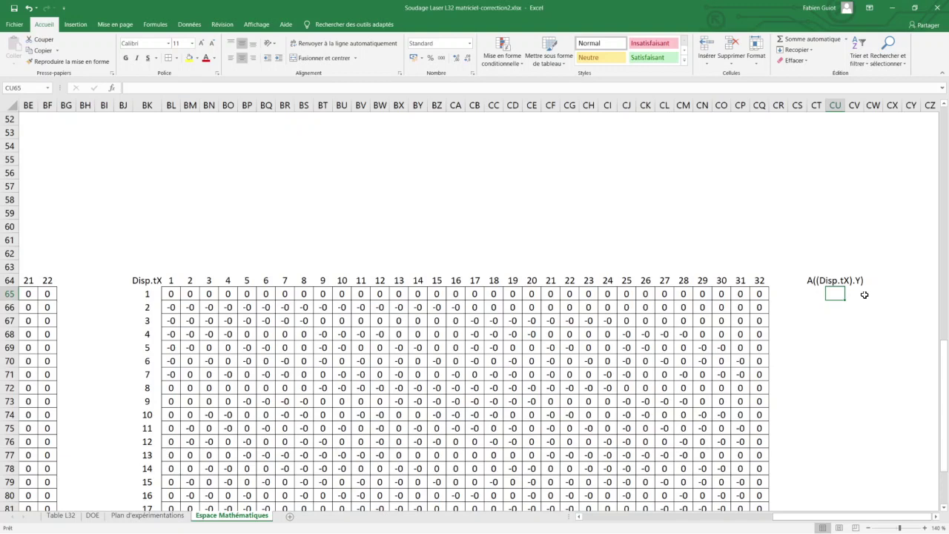
Enter column number 1 in CW64
scroll(831, 319, "down", 1)
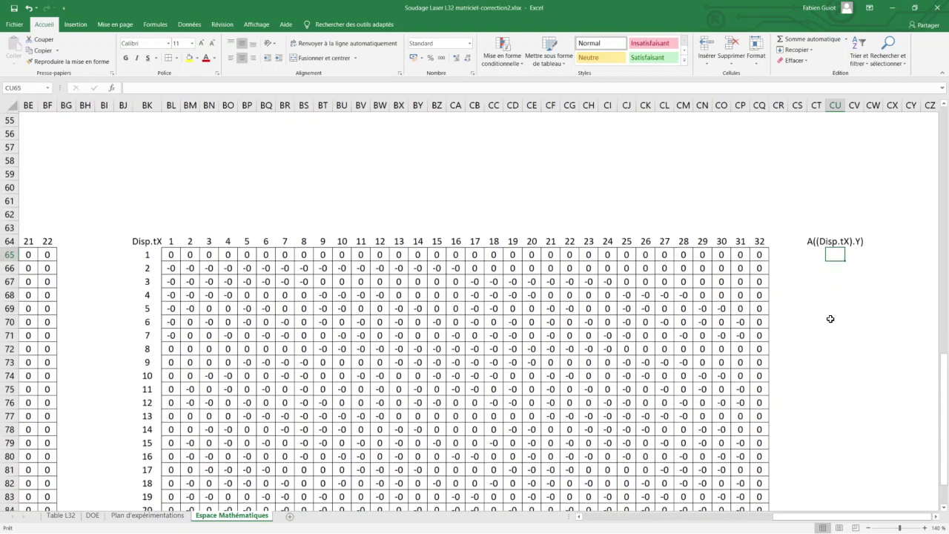
scroll(830, 318, "down", 2)
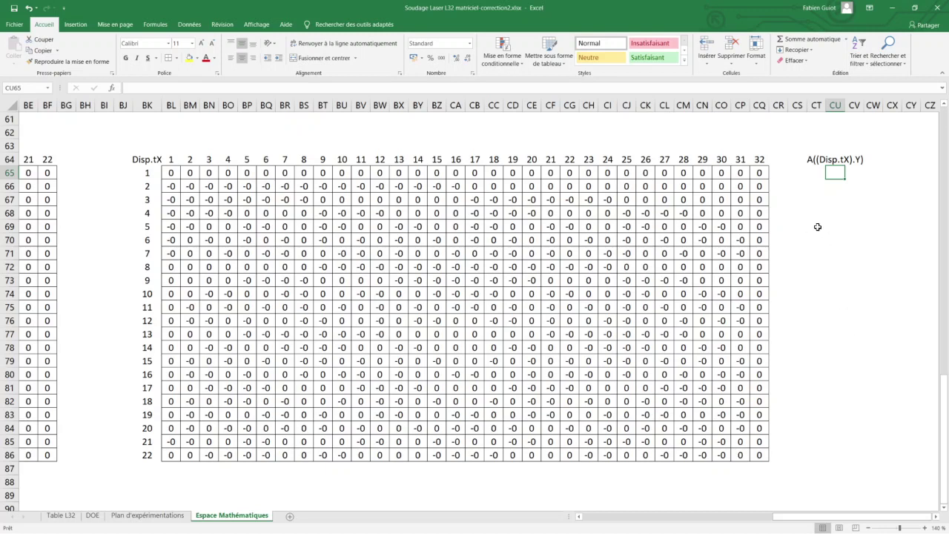
left_click(812, 172)
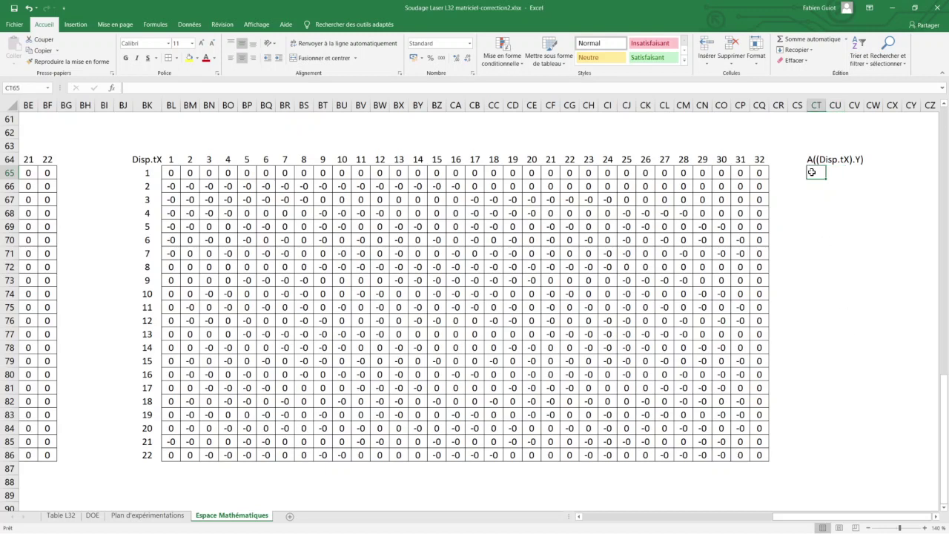
left_click(853, 172)
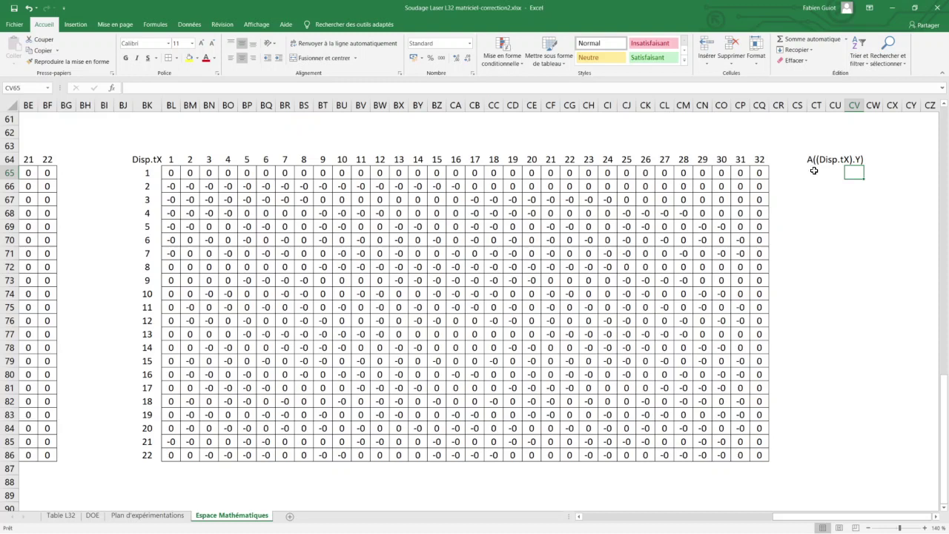
left_click(875, 158)
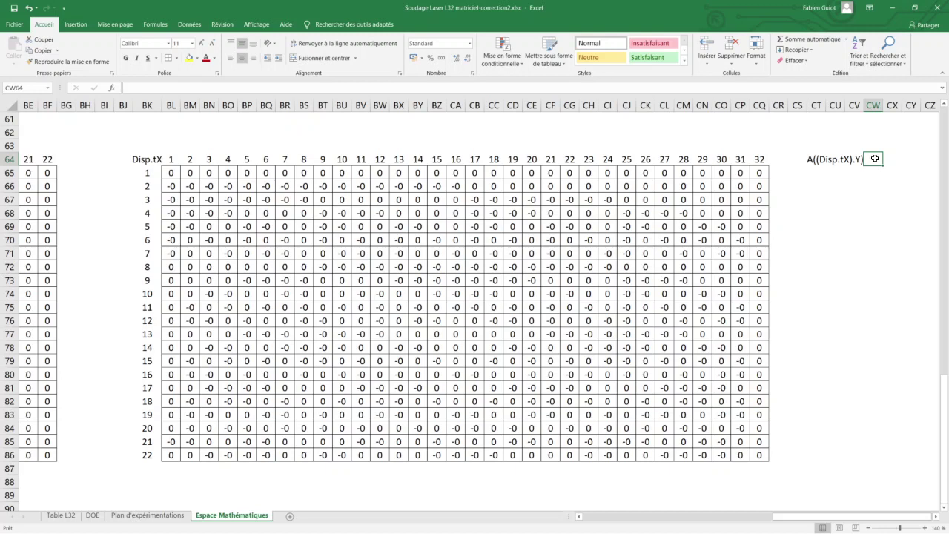
type("1")
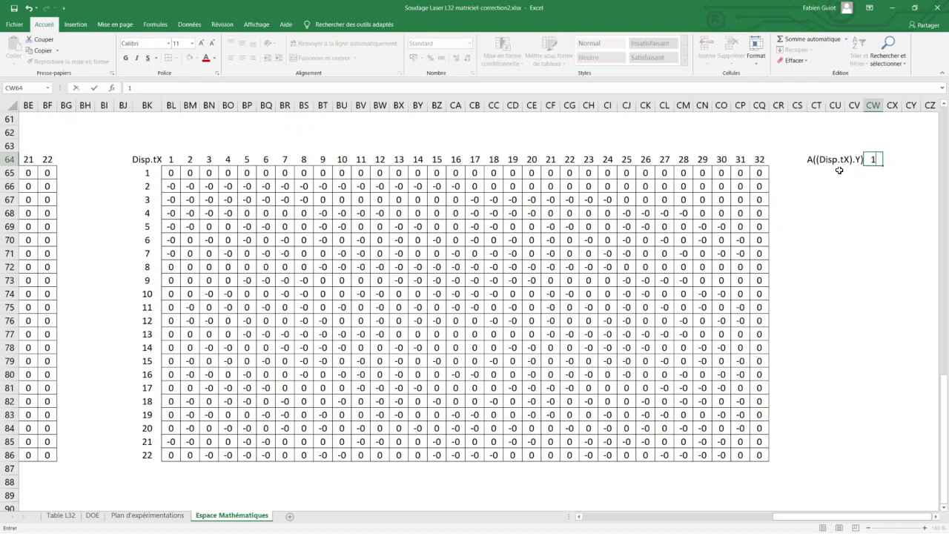
left_click(844, 172)
Copy row numbers 1–22 from BK65:BK86 into CV65:CV86
left_click(848, 172)
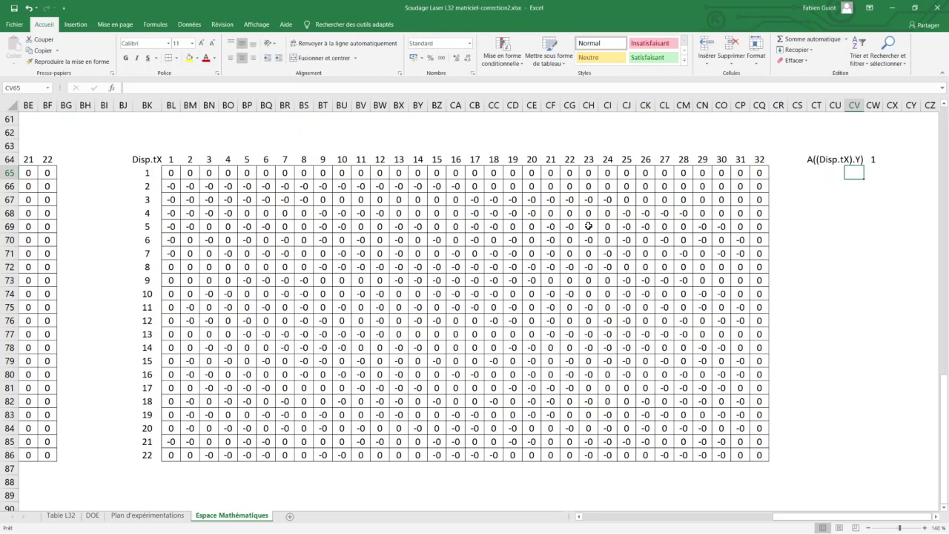
left_click_drag(139, 174, 143, 449)
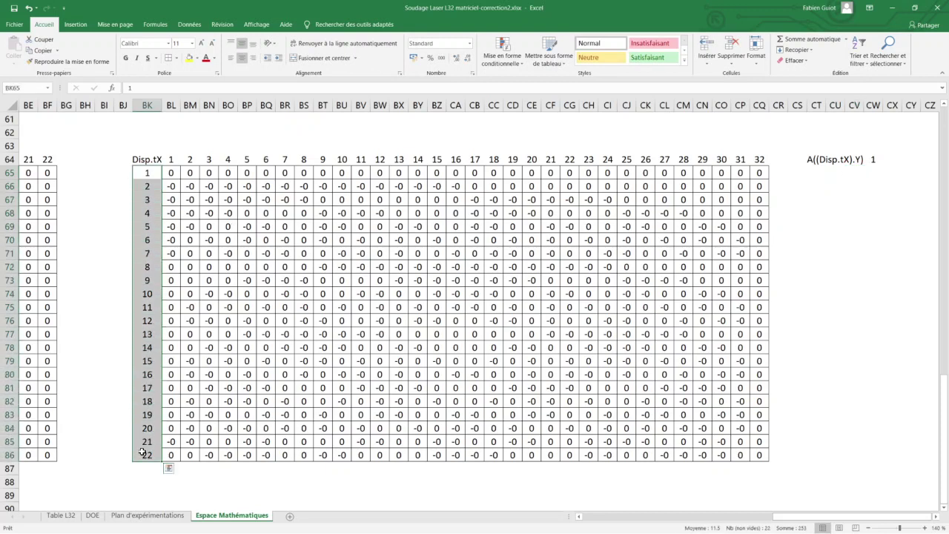
key("ctrl+c")
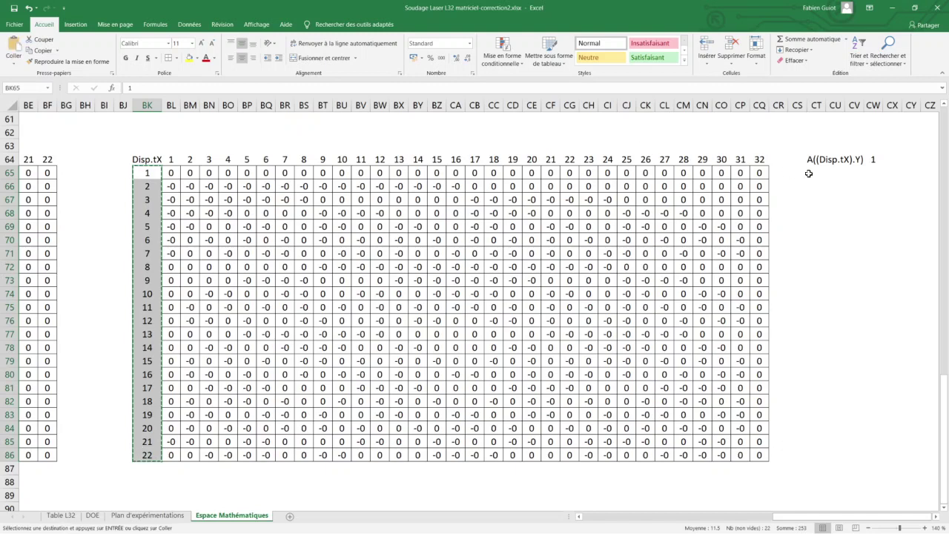
left_click(855, 172)
key("ctrl+v")
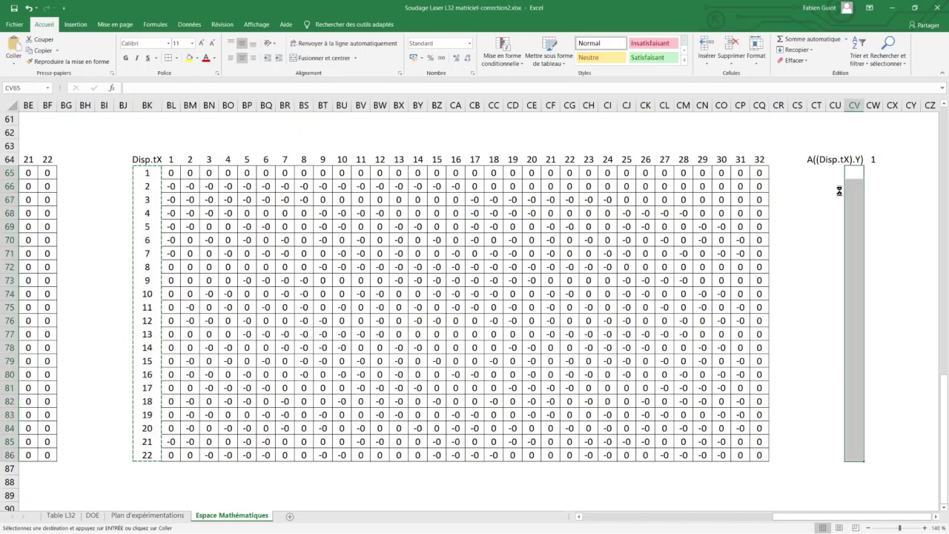
Apply All Borders to the empty result column CW65:CW86
mouse_move(874, 173)
left_mouse_down()
mouse_move(891, 351)
mouse_move(872, 455)
left_mouse_up()
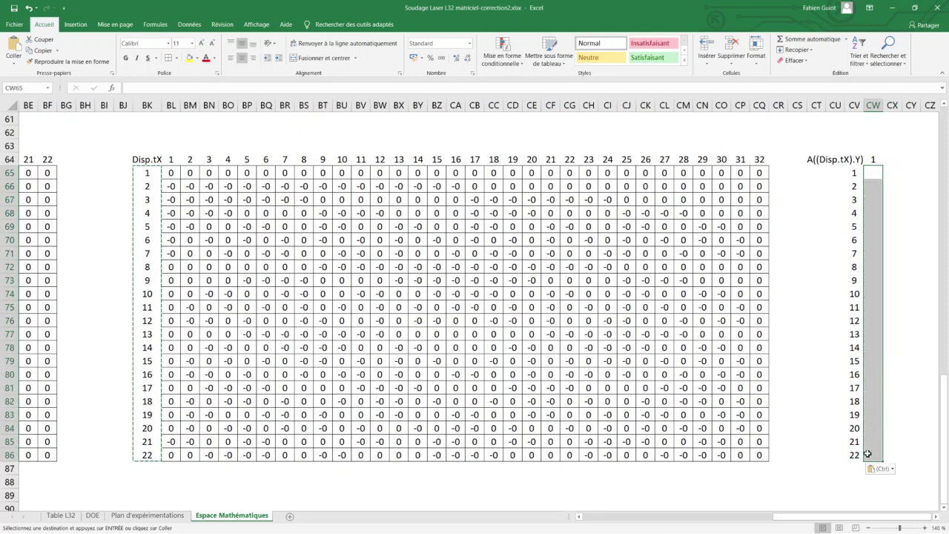
left_click(168, 59)
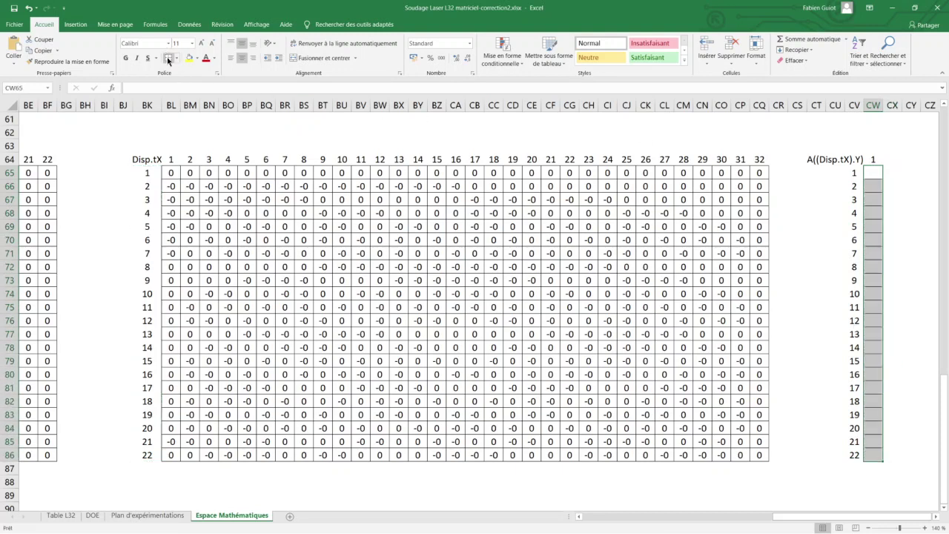
left_click(873, 174)
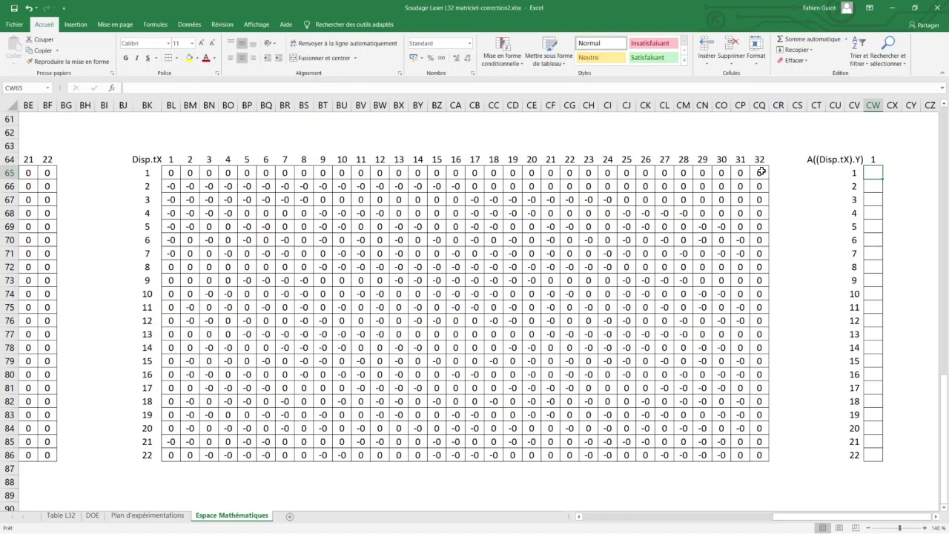
Name the Plan d'expérimentations responses H5:H36 'y', then select CW65:CW86 on Espace Mathématiques
left_click(129, 517)
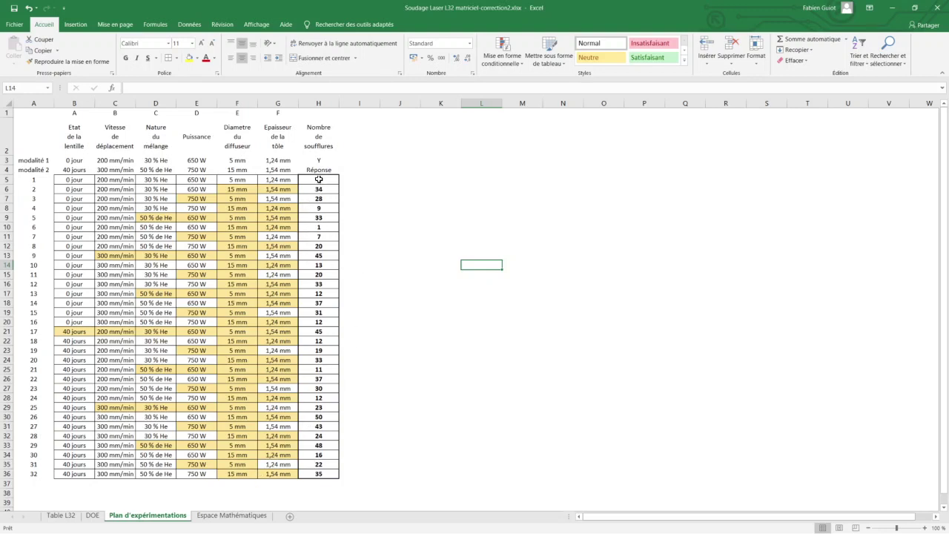
left_click_drag(320, 181, 325, 472)
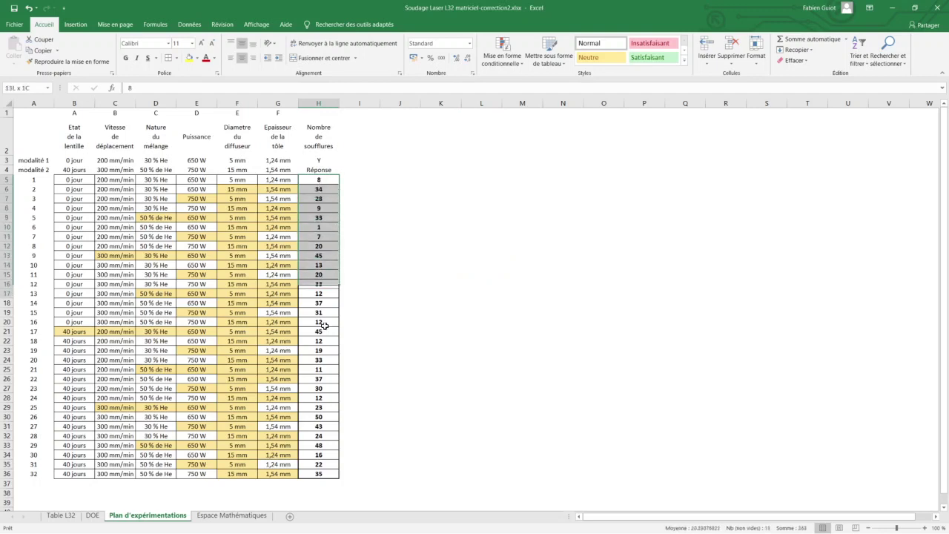
left_click(29, 88)
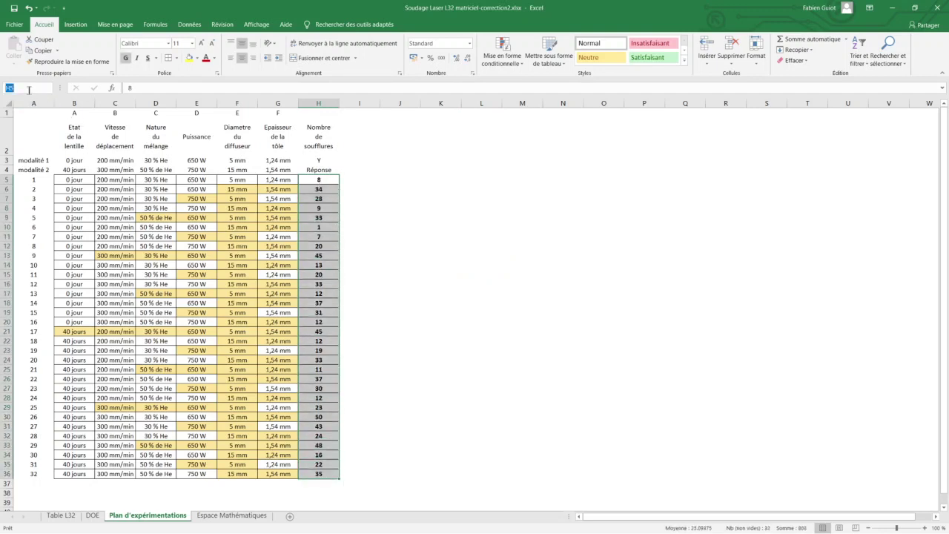
type("y")
key("Return")
left_click(235, 515)
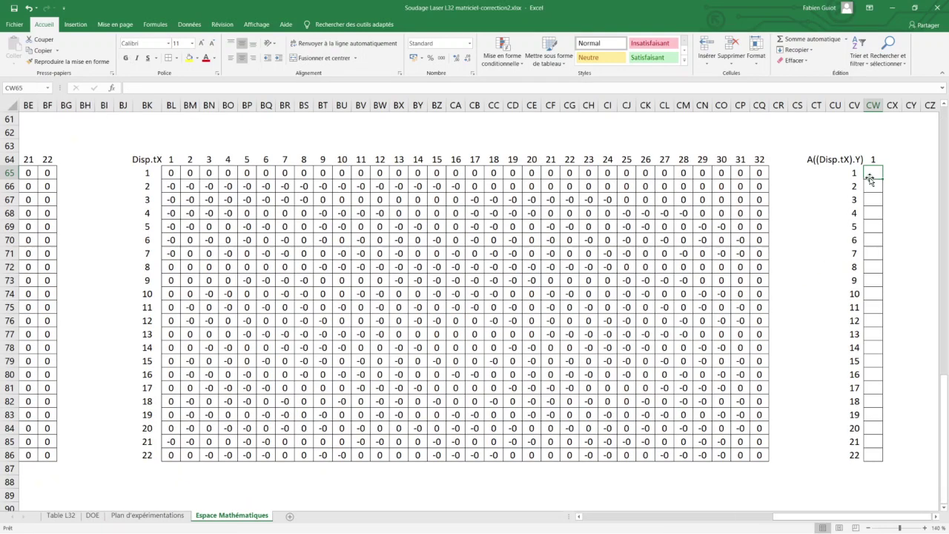
left_click_drag(872, 176, 872, 452)
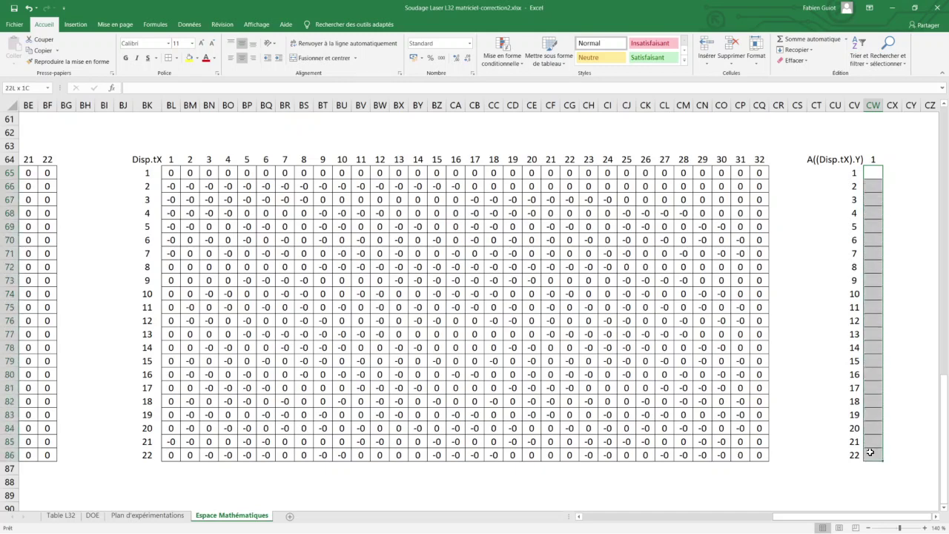
left_click(112, 88)
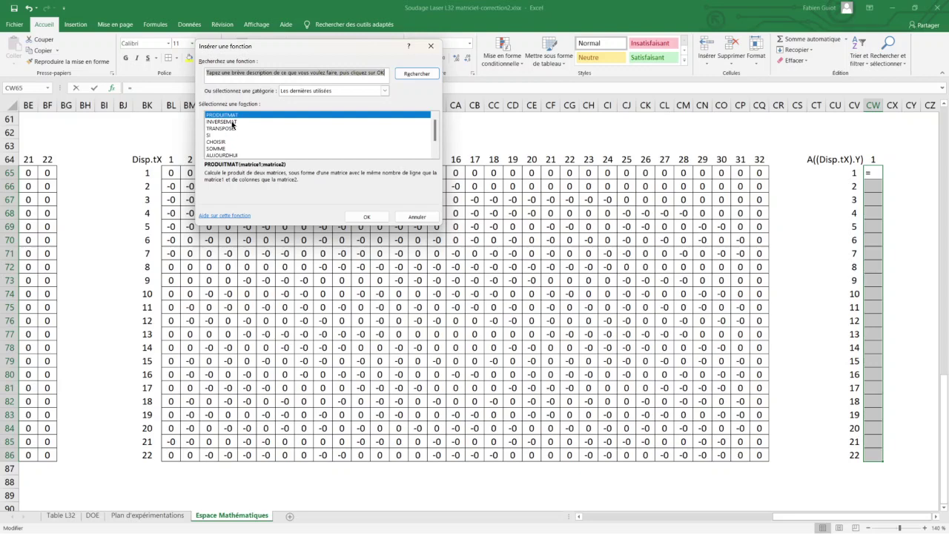
left_click(233, 122)
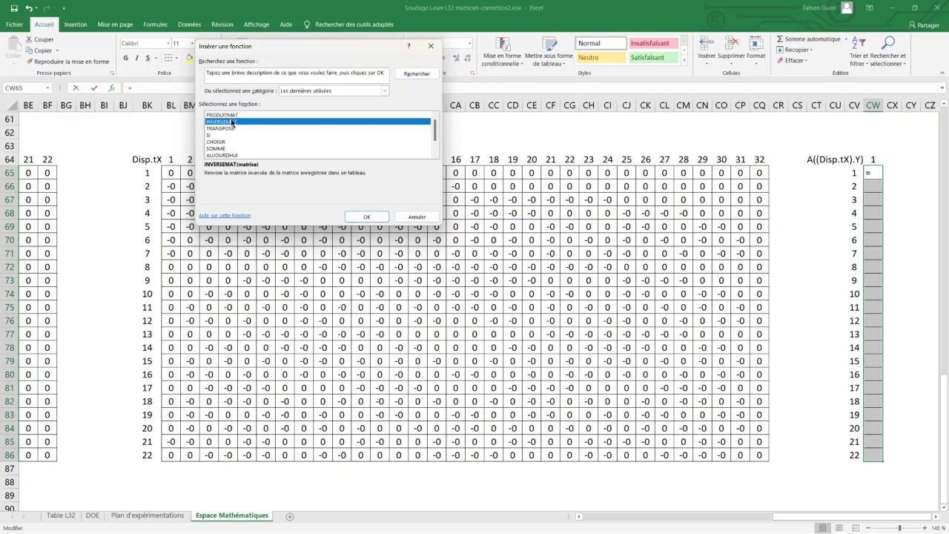
left_click(364, 215)
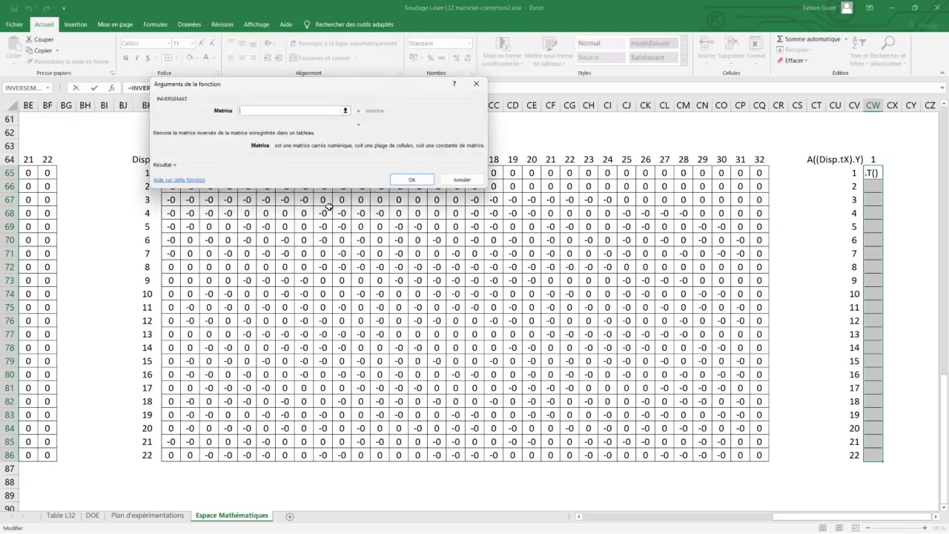
left_click_drag(280, 83, 374, 99)
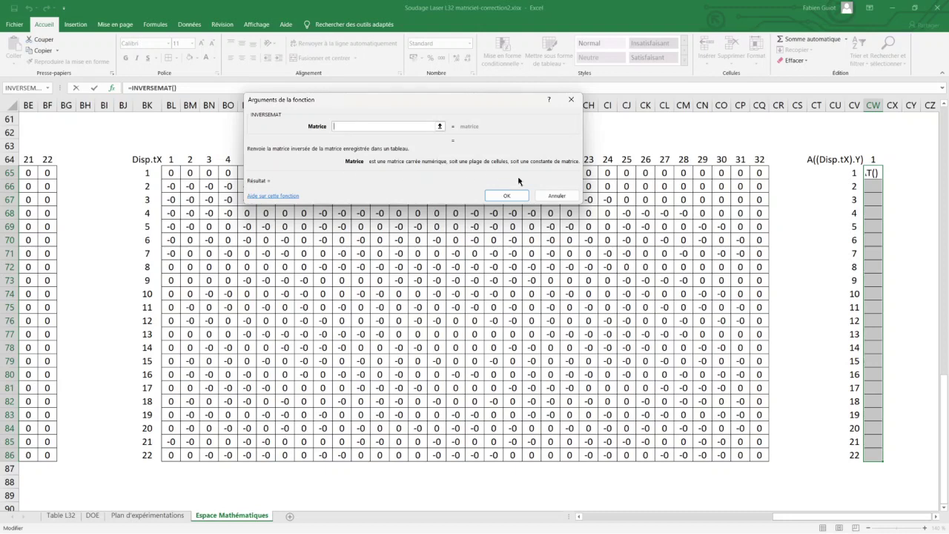
left_click(556, 196)
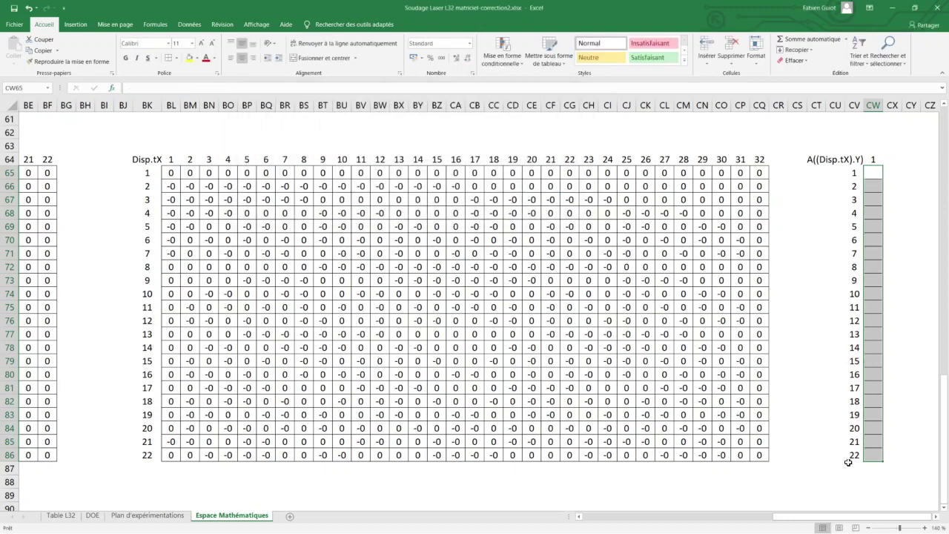
left_click(869, 528)
left_click(869, 528)
Zoom the sheet out to 30% to show every matrix, then switch to PowerPoint slide 347
left_click(868, 528)
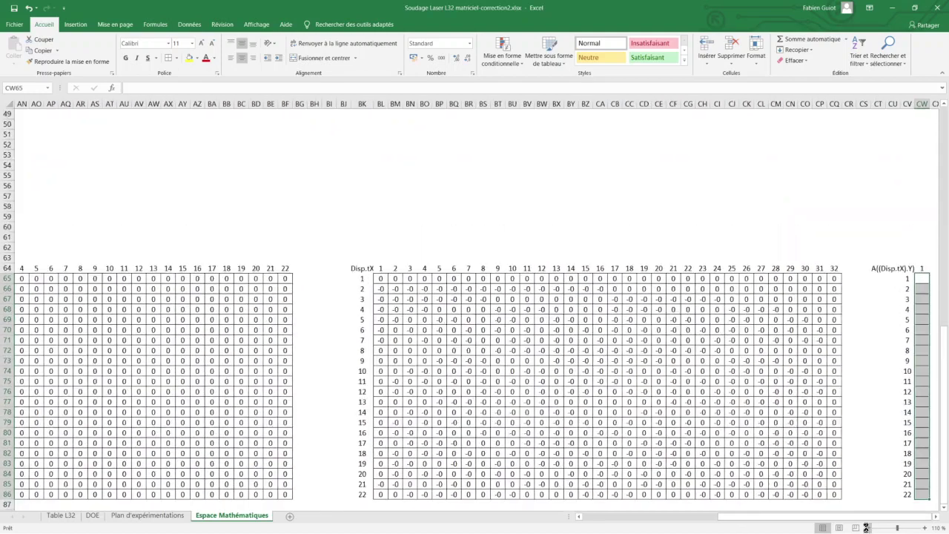
left_click(869, 528)
left_click(868, 529)
left_click(868, 528)
left_click(868, 528)
left_click(868, 528)
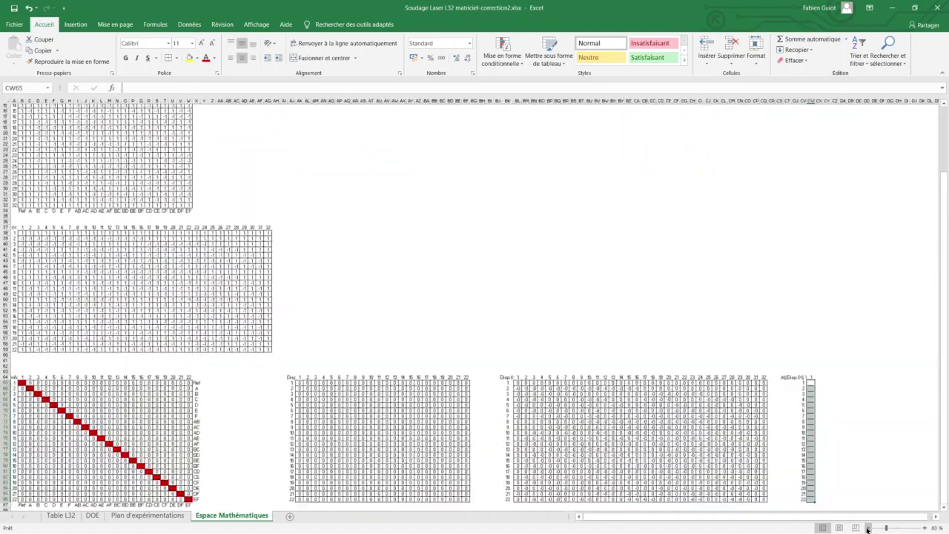
left_click(868, 528)
left_click(869, 528)
left_click(868, 528)
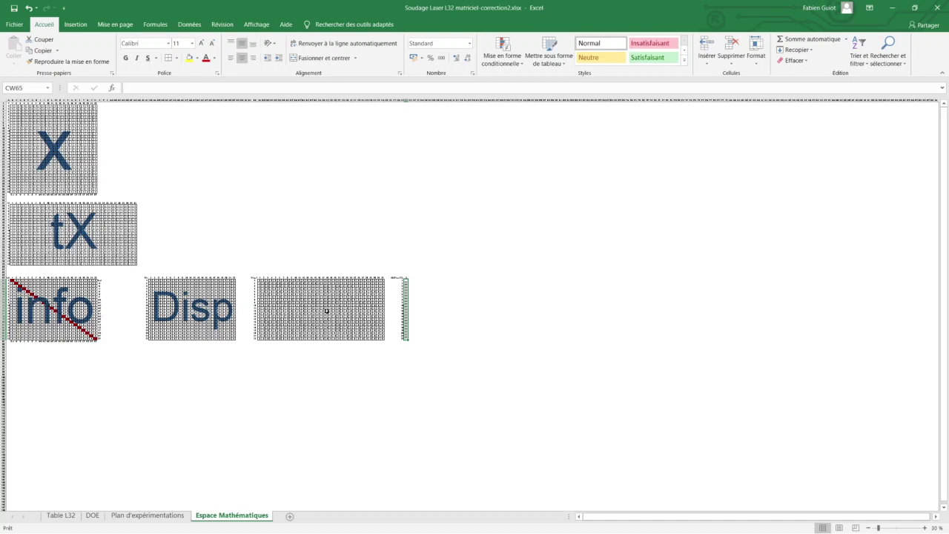
key("alt+Tab")
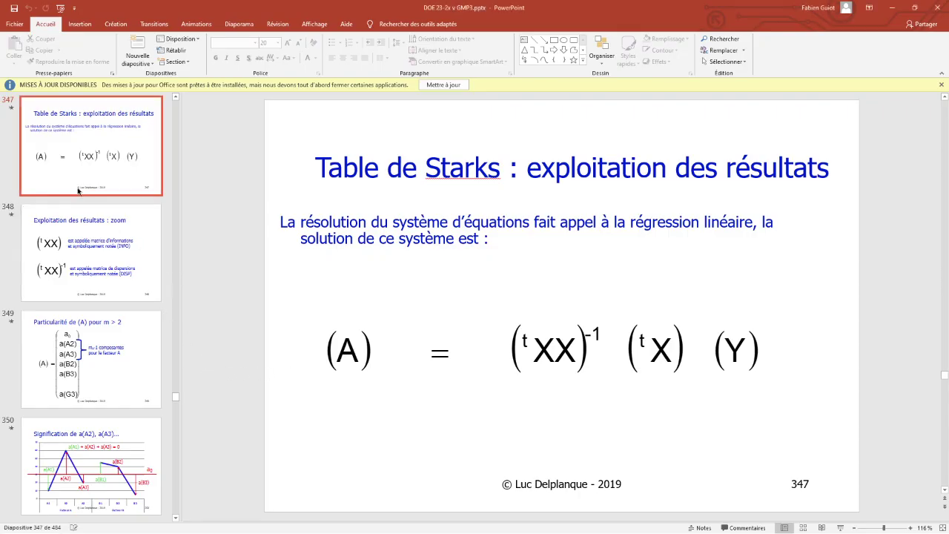
Review slide 348 on the INFO and DISP matrices and slide 347, then return to Excel
left_click(122, 267)
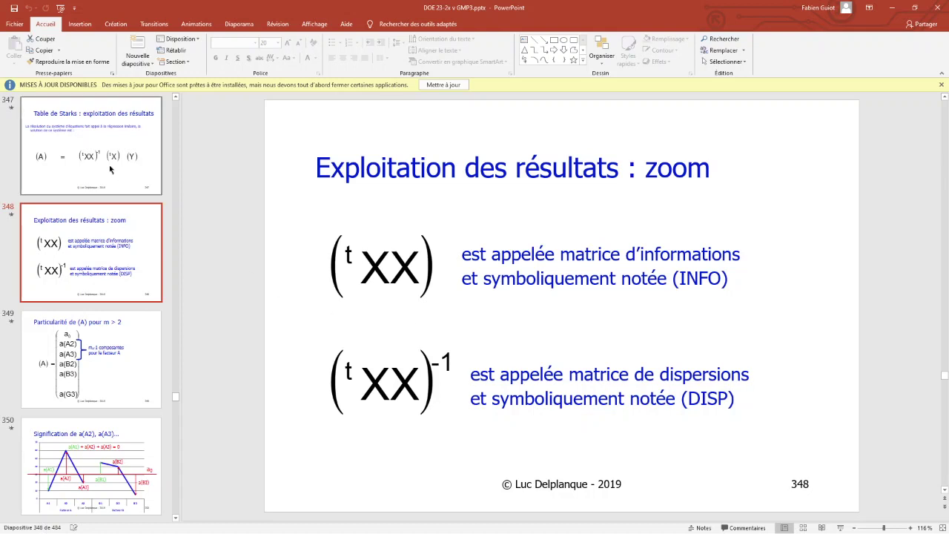
left_click(86, 159)
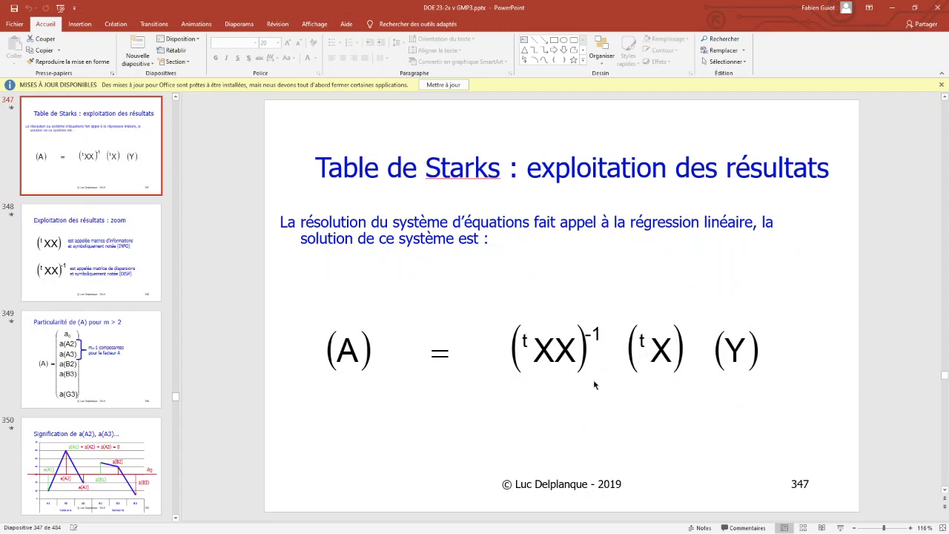
key("alt+Tab")
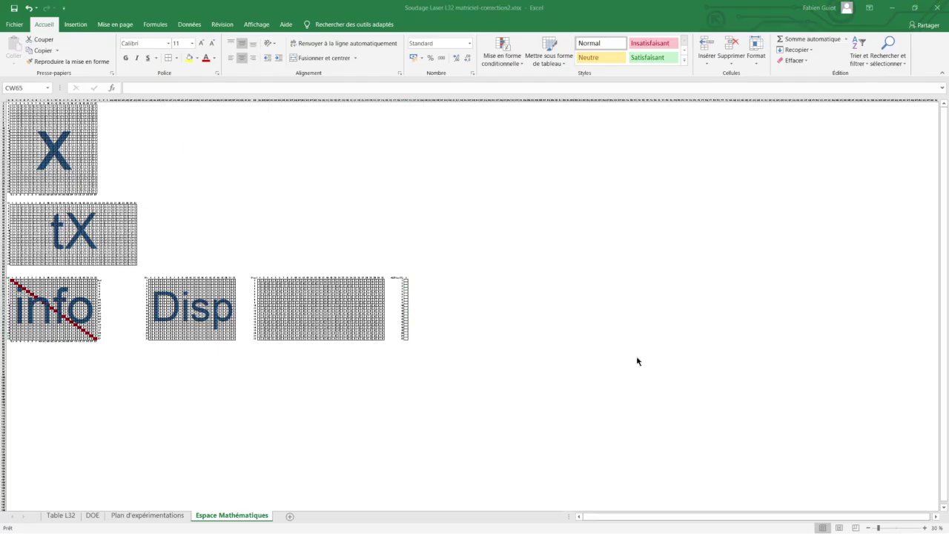
At 70% zoom, name the 22×32 Disp.tX matrix DISPtX and select the 22 result cells
left_click(924, 528)
left_click(924, 527)
left_click(924, 527)
left_click(924, 528)
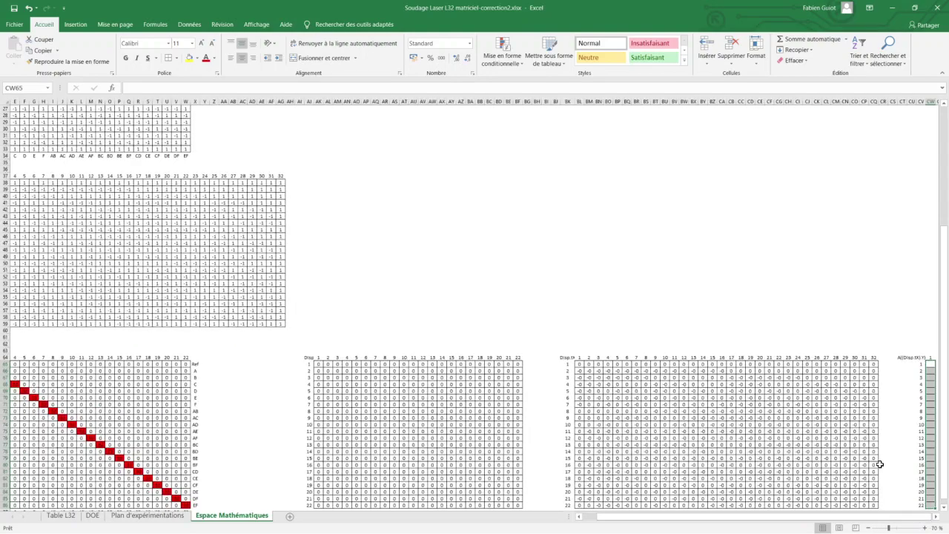
scroll(837, 420, "down", 1)
scroll(801, 407, "down", 1)
scroll(765, 397, "down", 1)
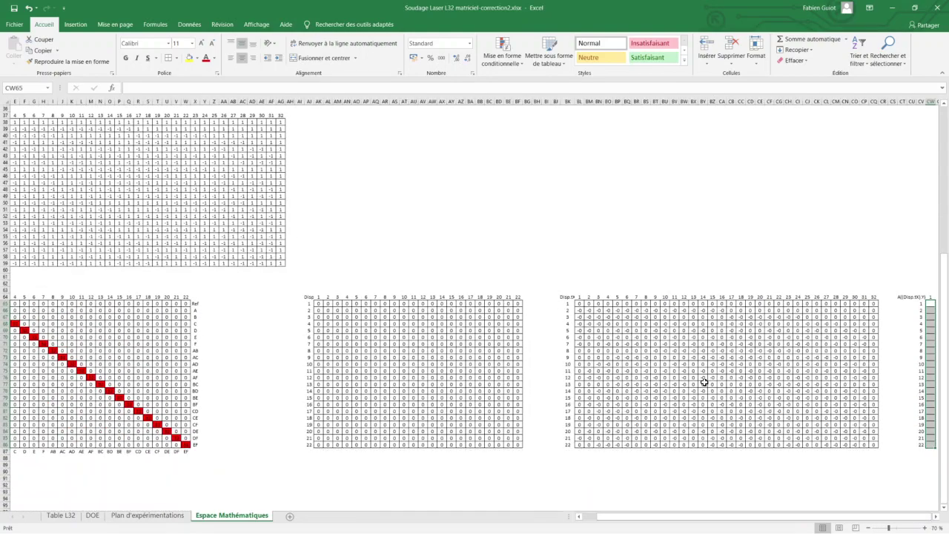
left_click_drag(578, 303, 875, 443)
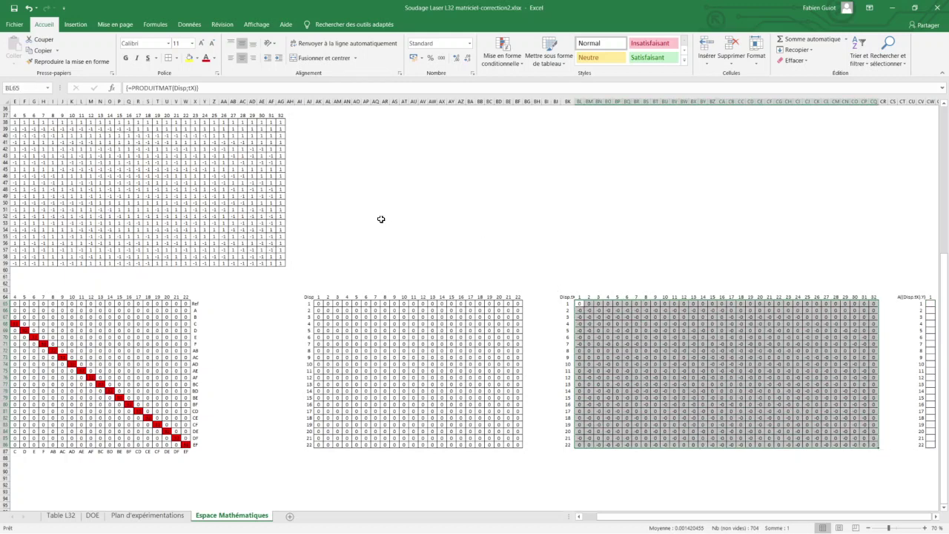
left_click(23, 88)
type("DISPtX")
key("Return")
left_click_drag(930, 303, 928, 444)
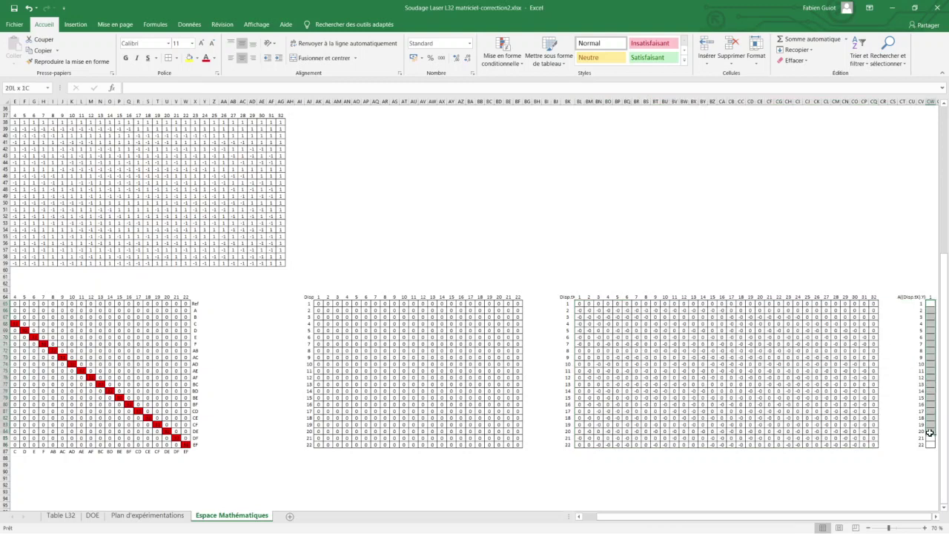
Enter the array formula {=PRODUITMAT(DISPtX;y)} into the 22 A((Disp.tX).Y) cells
left_click(113, 88)
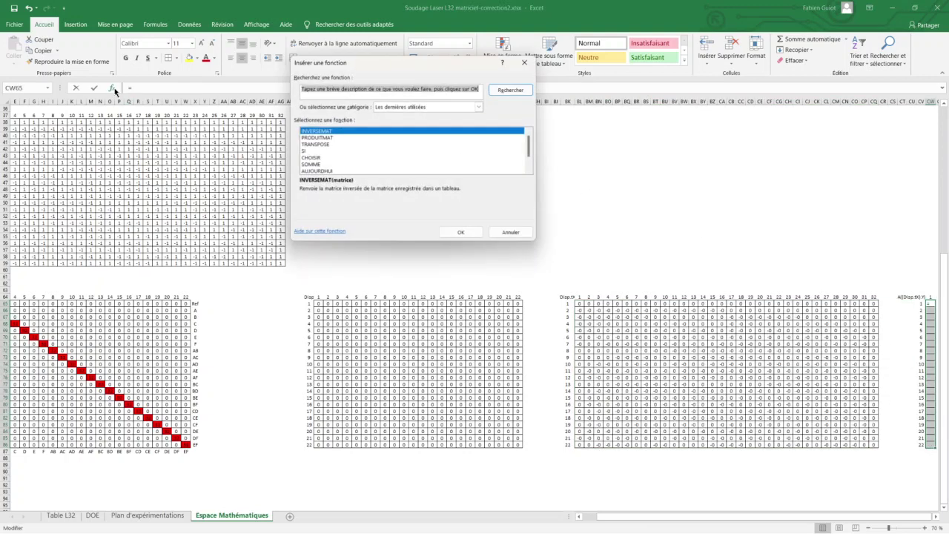
left_click(329, 139)
left_click(479, 236)
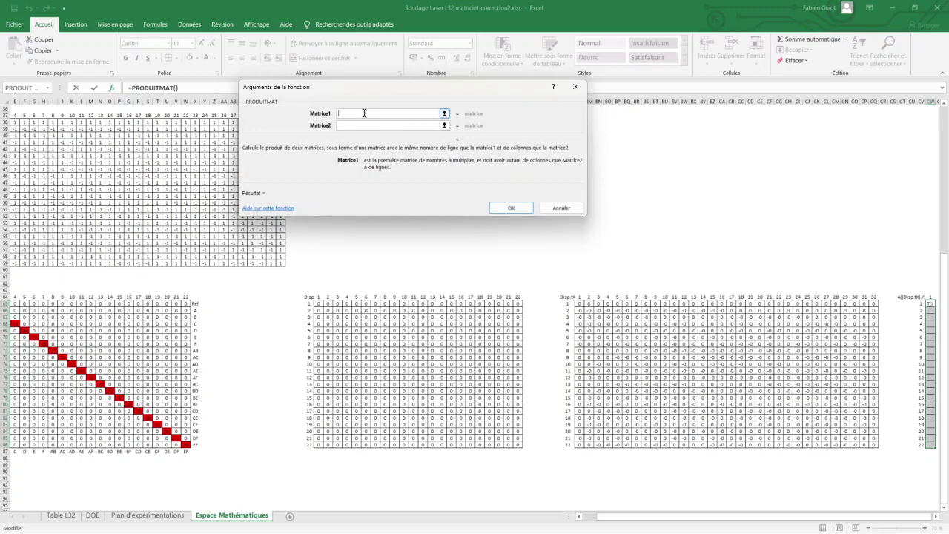
type("DISP")
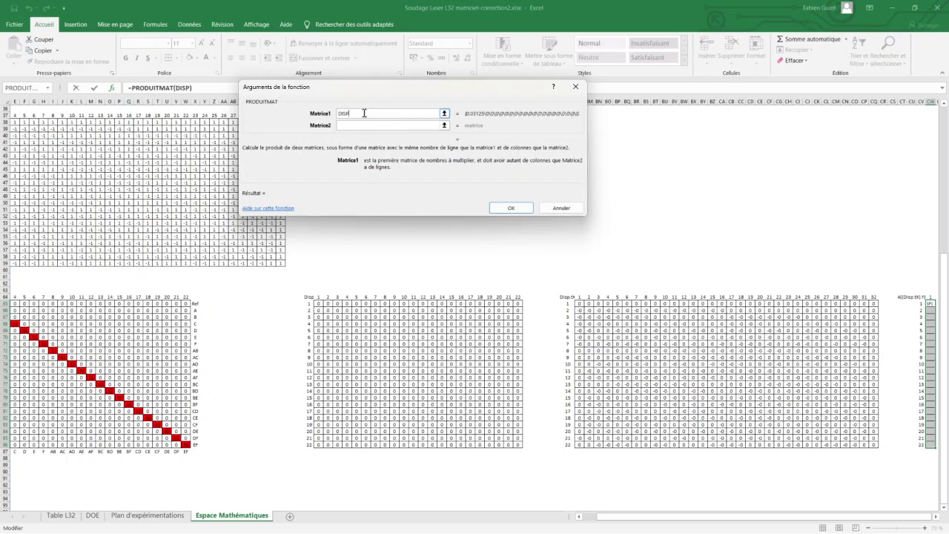
type("tX")
key("Tab")
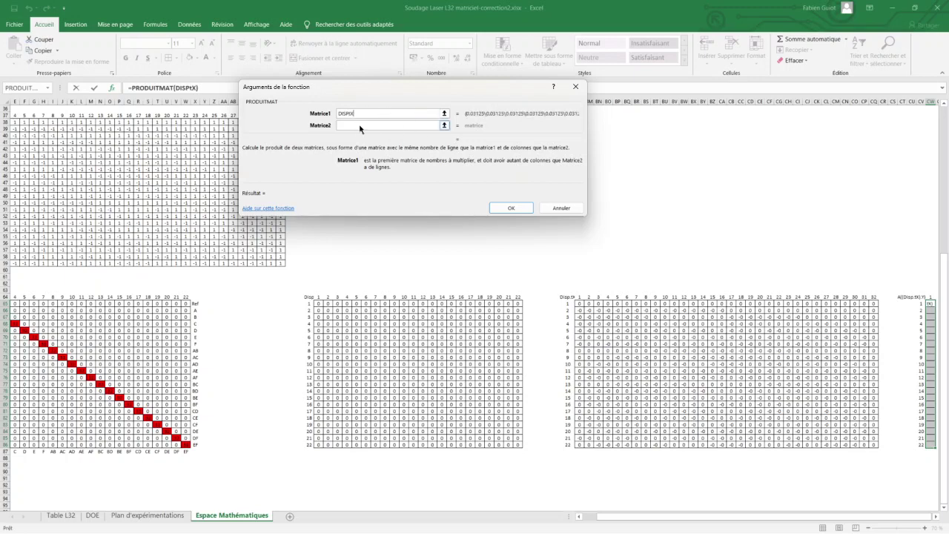
type("y")
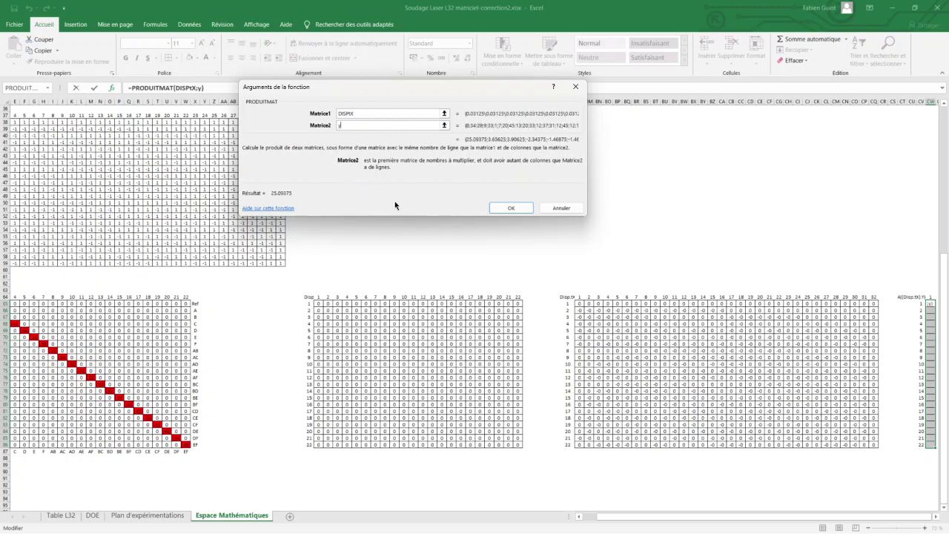
key("ctrl+shift+Return")
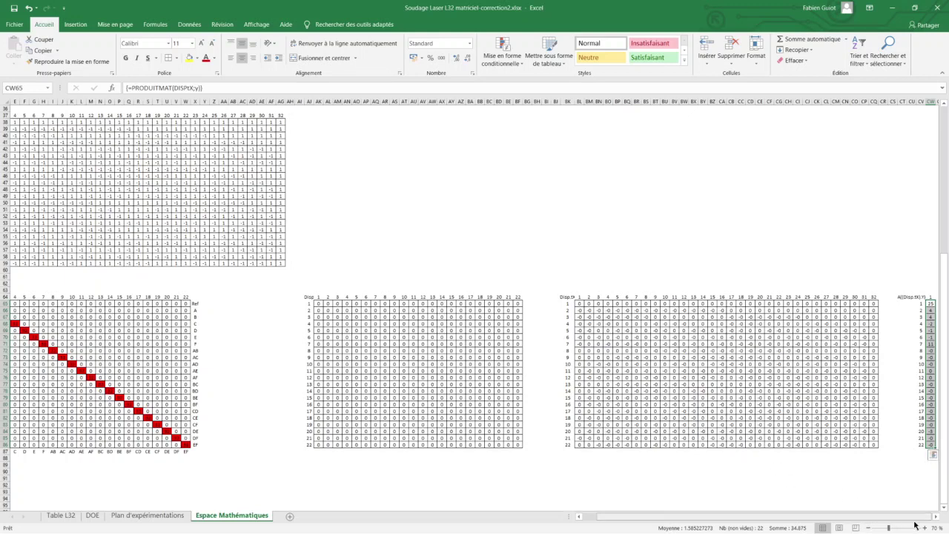
Zoom to 120% and label the first coefficient a0 in CX65
left_click(924, 528)
left_click(924, 528)
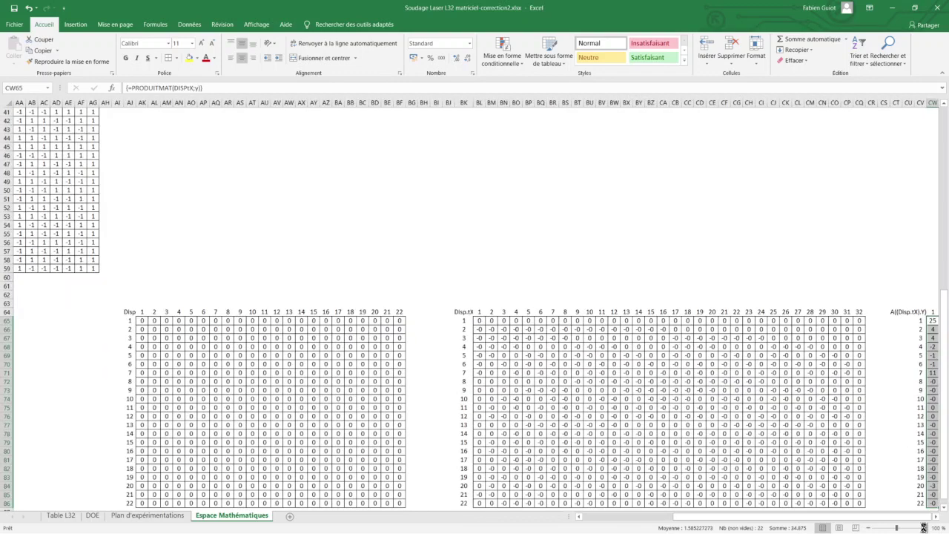
left_click(925, 528)
left_click(925, 528)
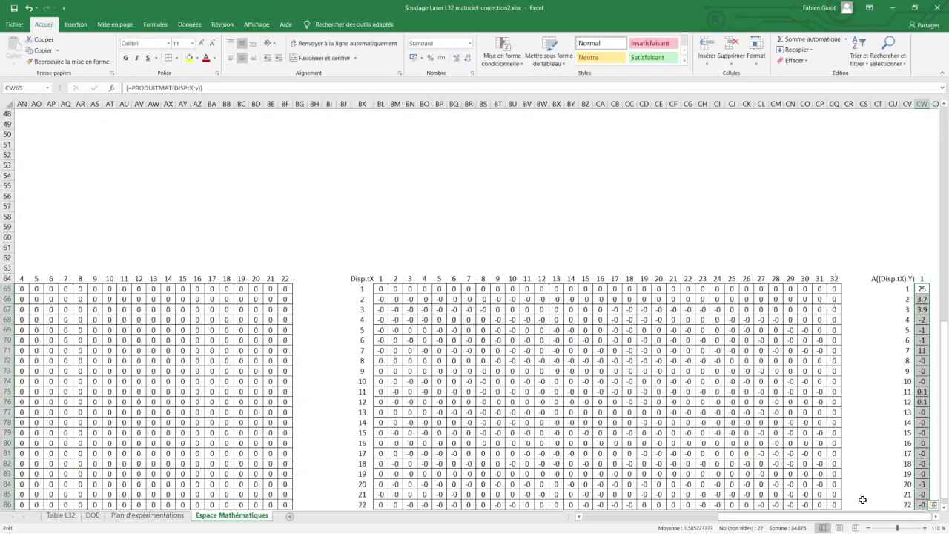
left_click_drag(860, 517, 882, 520)
left_click(936, 518)
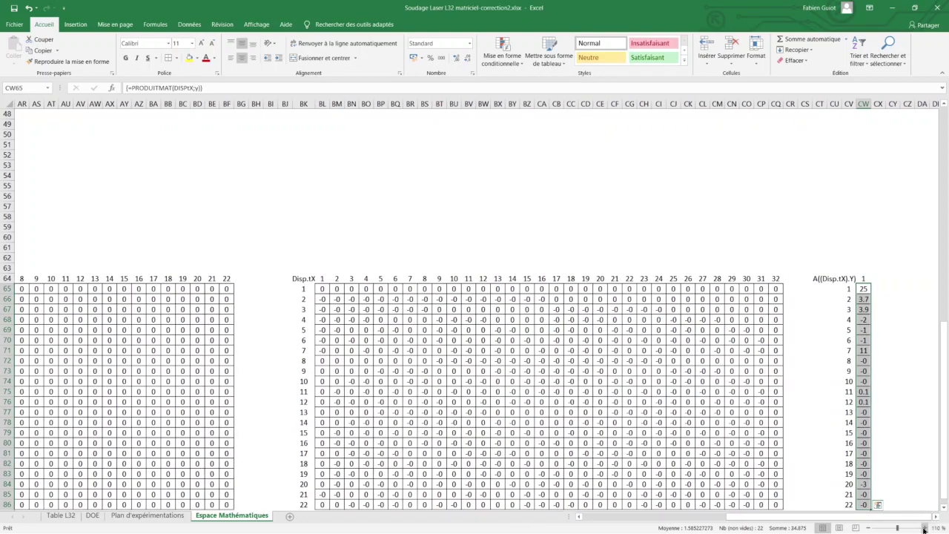
left_click(925, 528)
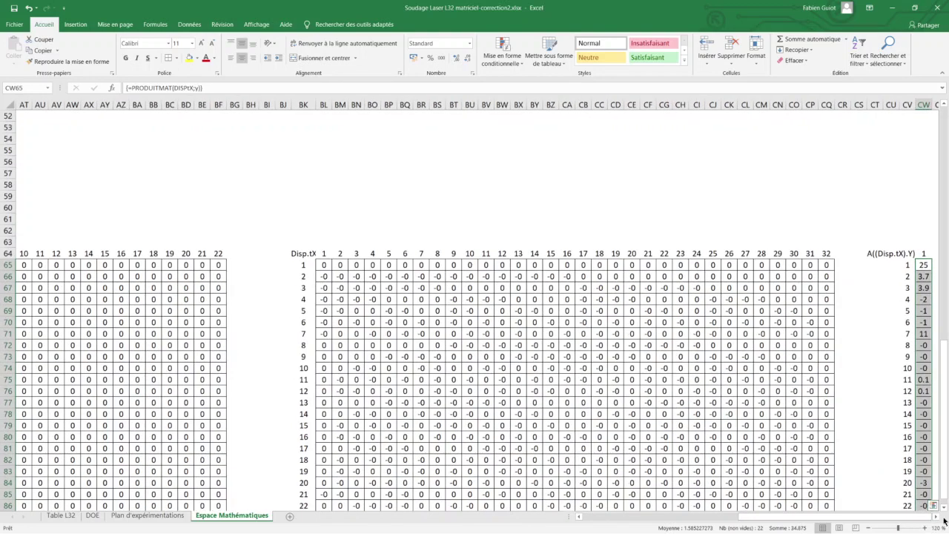
left_click(936, 518)
left_click(937, 517)
left_click(936, 517)
left_click(937, 517)
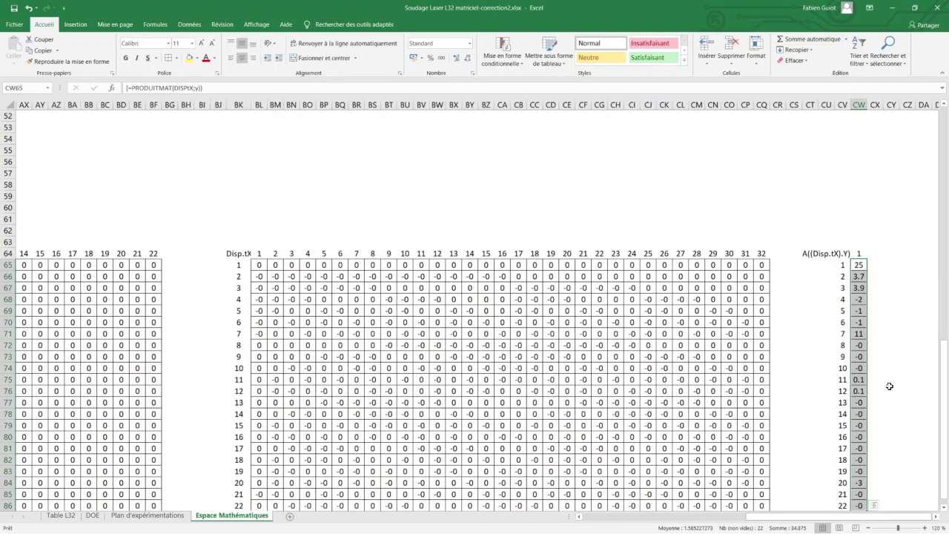
left_click(860, 265)
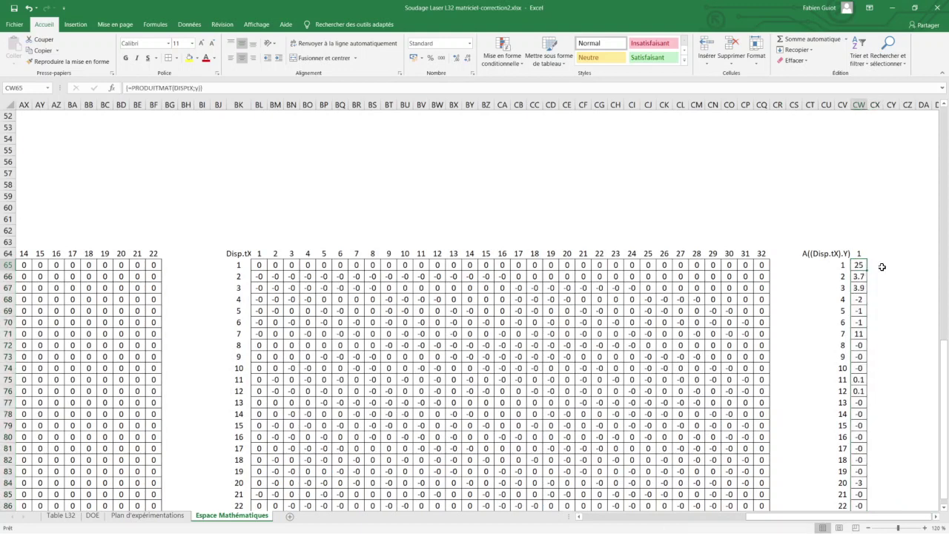
left_click(876, 266)
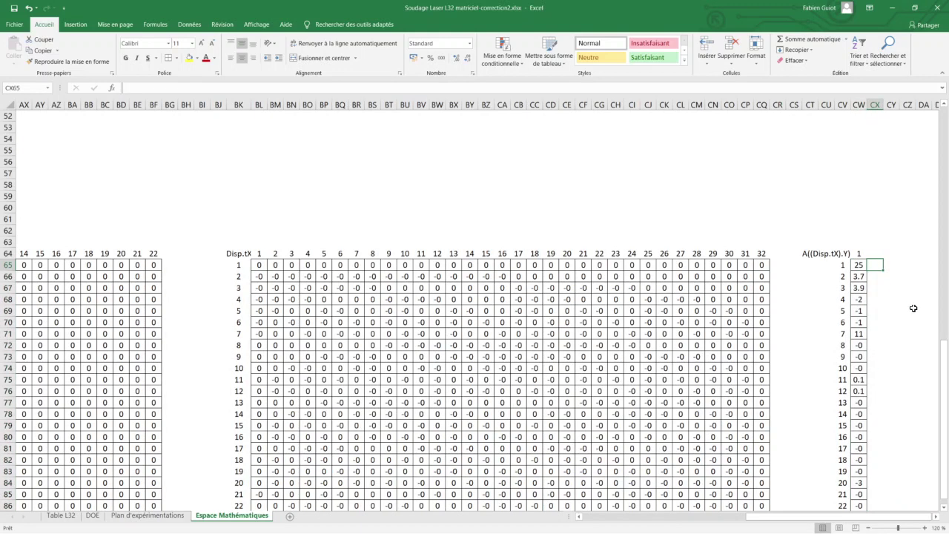
type("a")
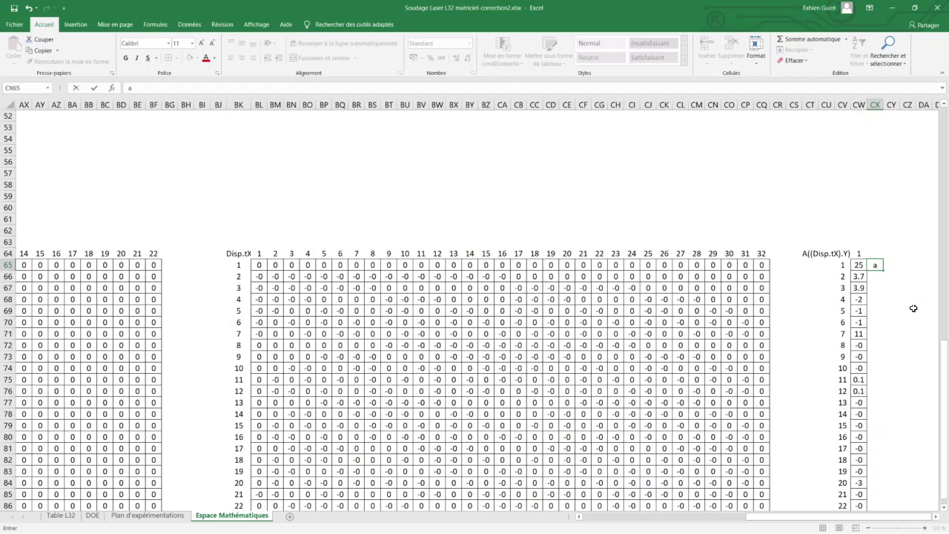
type("0")
key("Return")
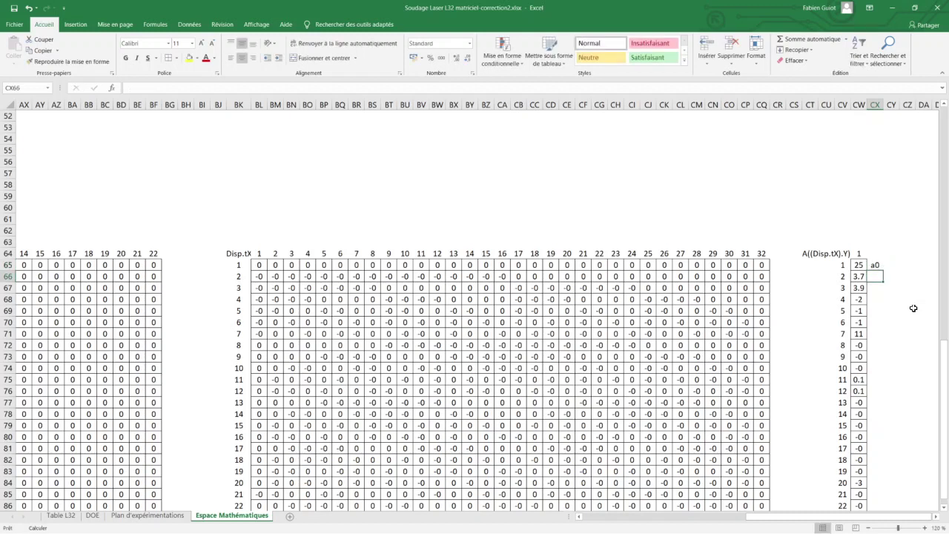
Label the second coefficient a(A2) in CX66, widen column CX, and switch to PowerPoint
type("a0")
key("BackSpace")
type("5")
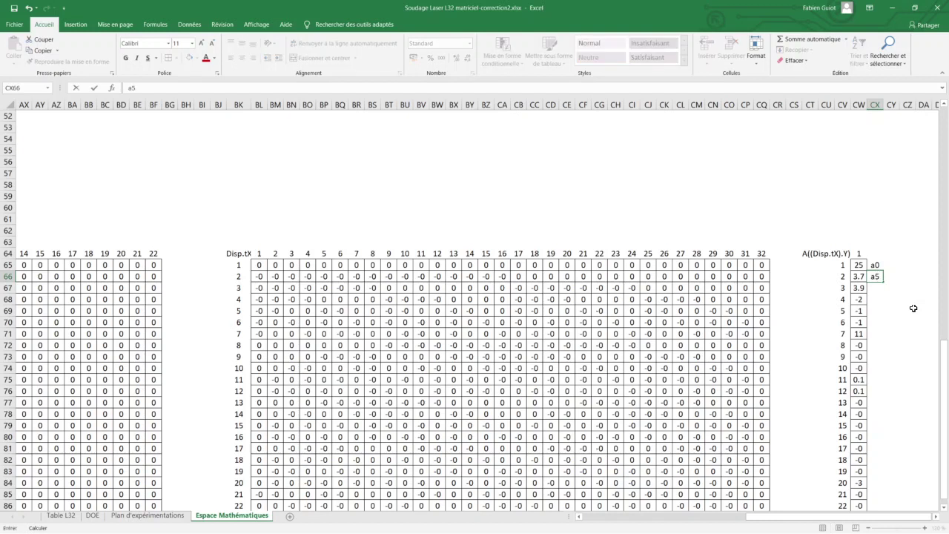
key("BackSpace")
type("(")
type("A2")
type(")")
key("Return")
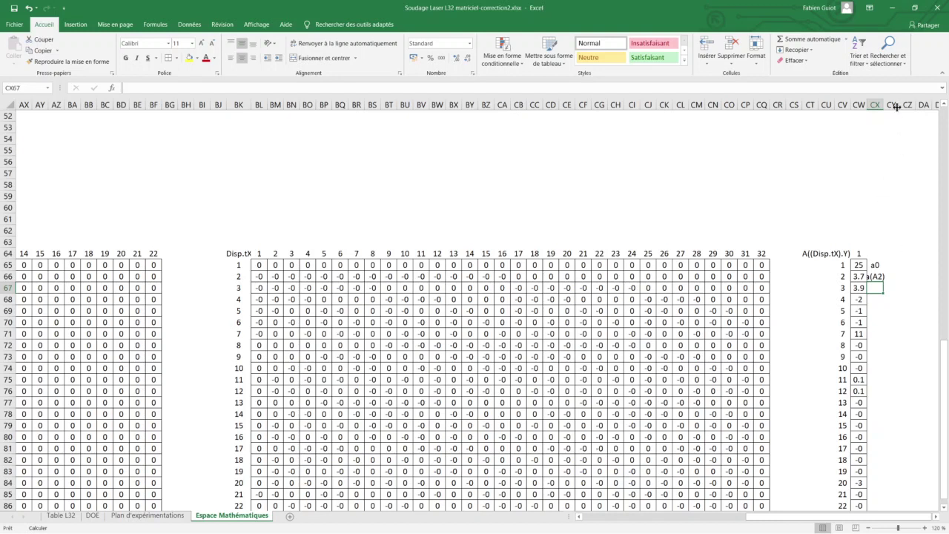
left_click_drag(883, 106, 898, 106)
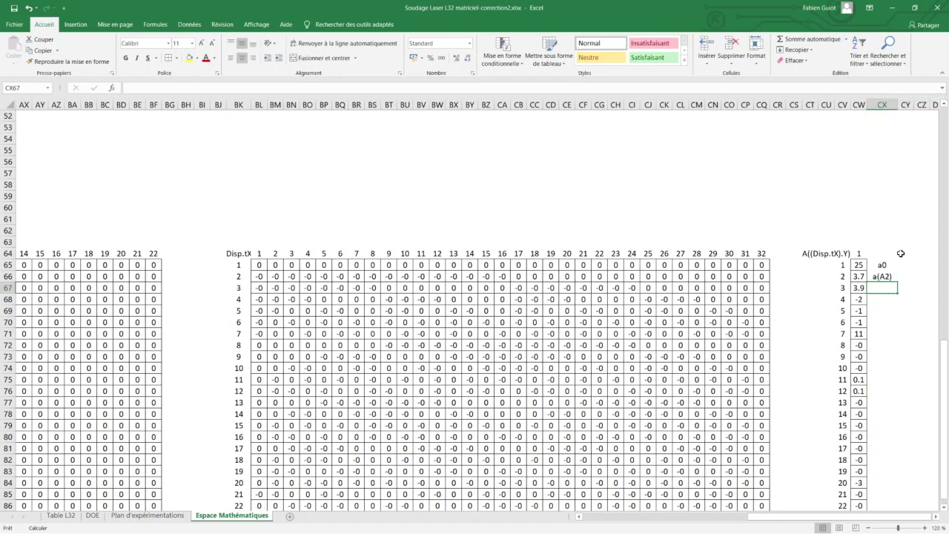
key("alt+Tab")
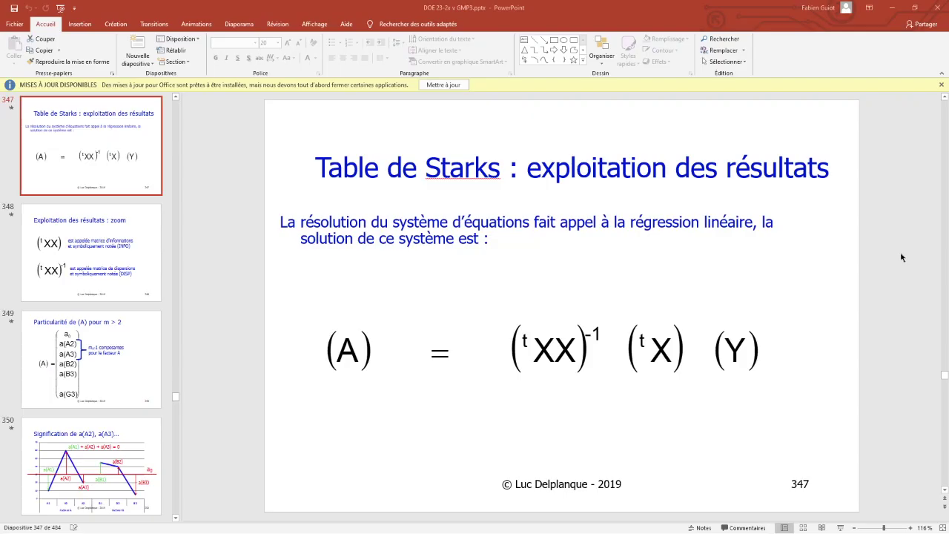
Compare slide 349's list of (A) components for m > 2 with the workbook labels
left_click(122, 364)
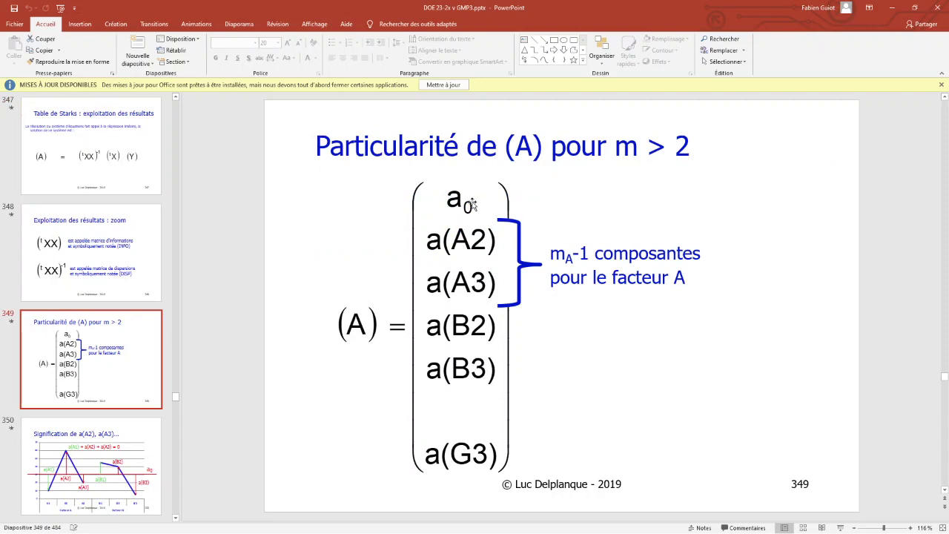
key("alt+Tab")
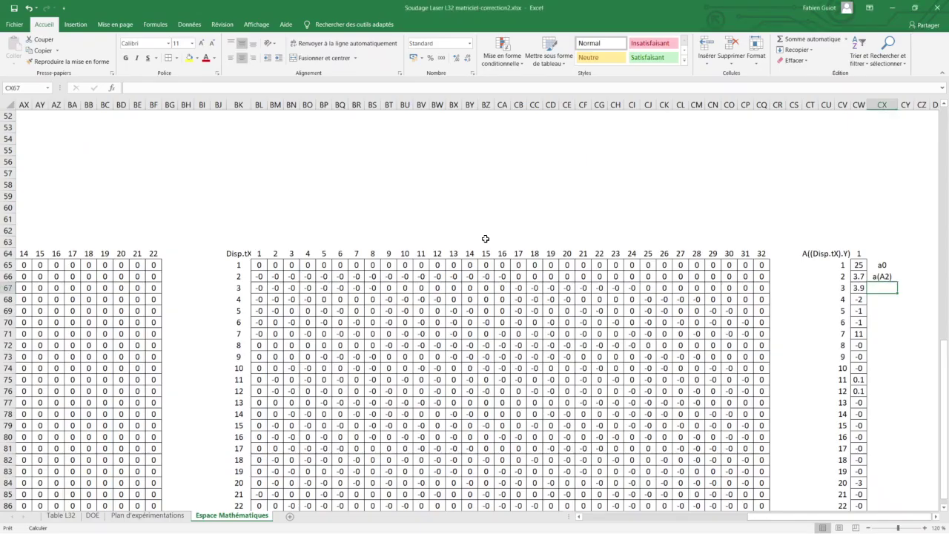
key("alt+Tab")
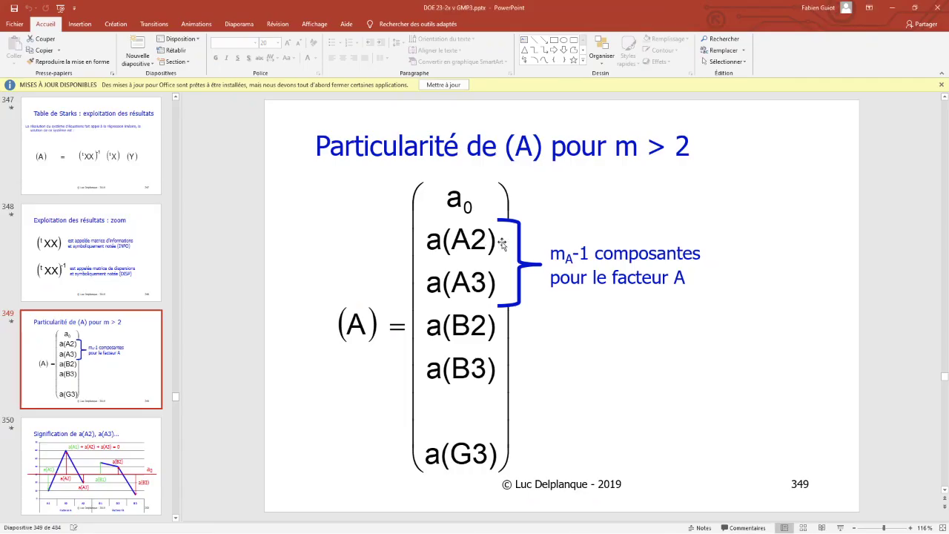
key("alt+Tab")
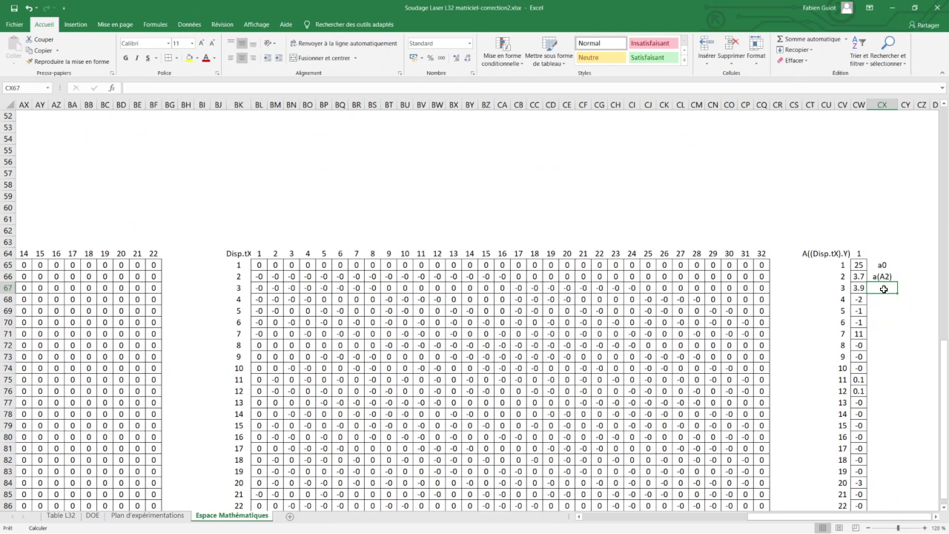
Label coefficients 3 to 7 a(B2), a(C2), a(D2), a(E2) and a(F2) in CX67:CX71
type("a(A2)")
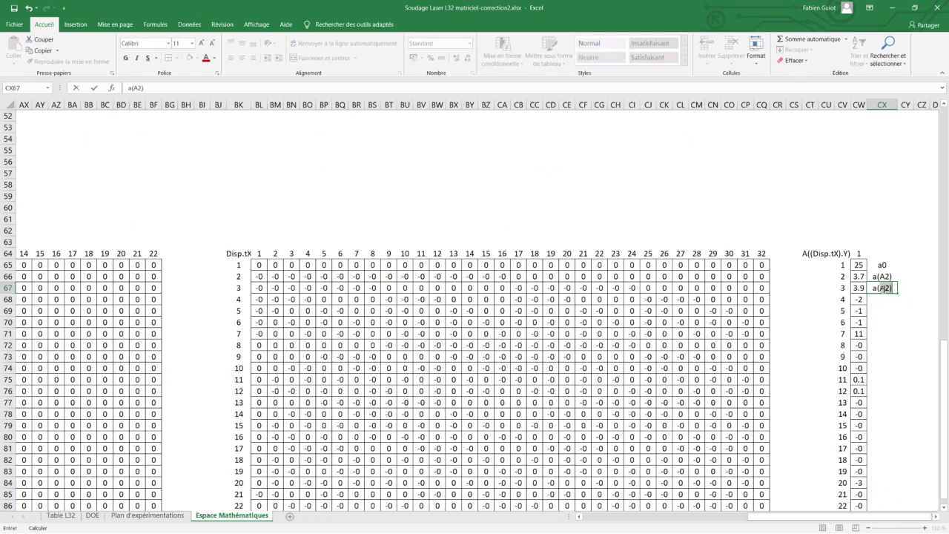
key("BackSpace")
key("BackSpace")
key("BackSpace")
type("B2")
type(")")
key("Return")
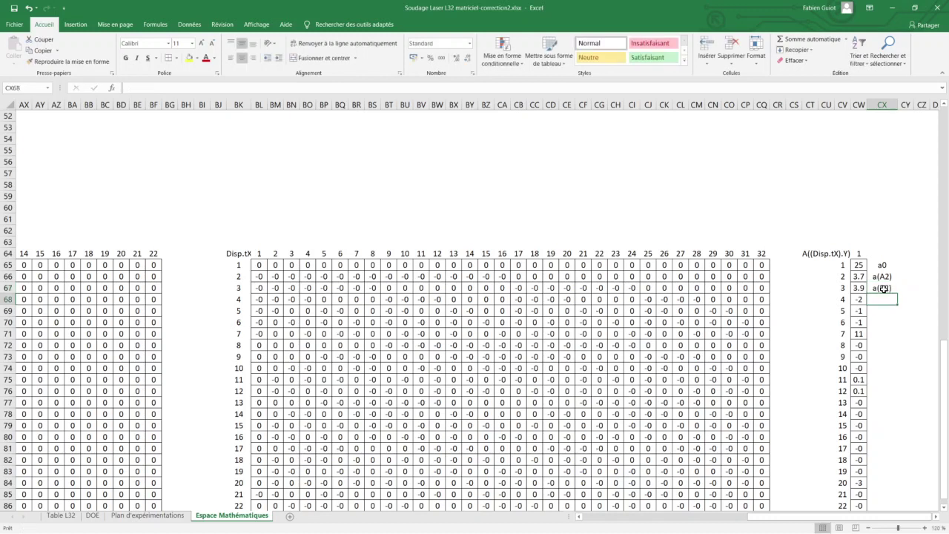
type("a")
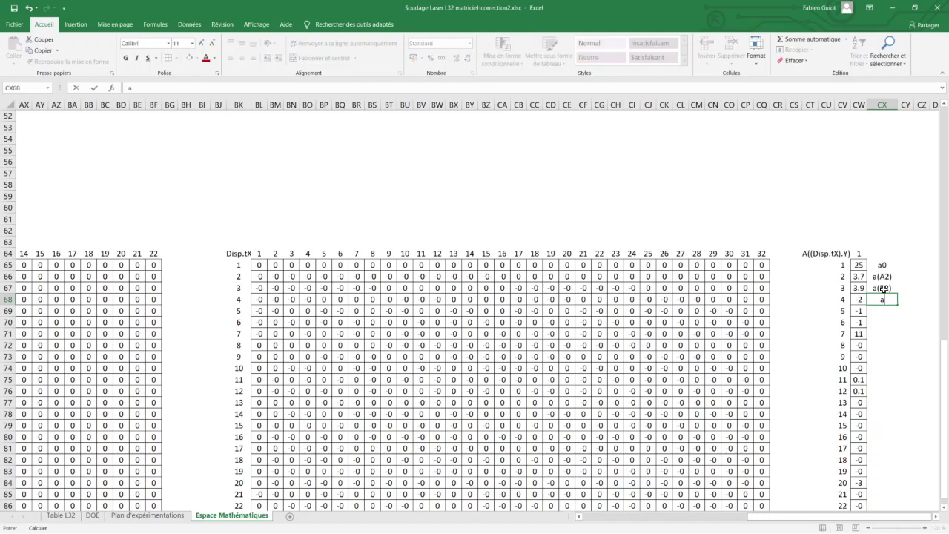
type("(")
type("C2")
key("Return")
type("a(D")
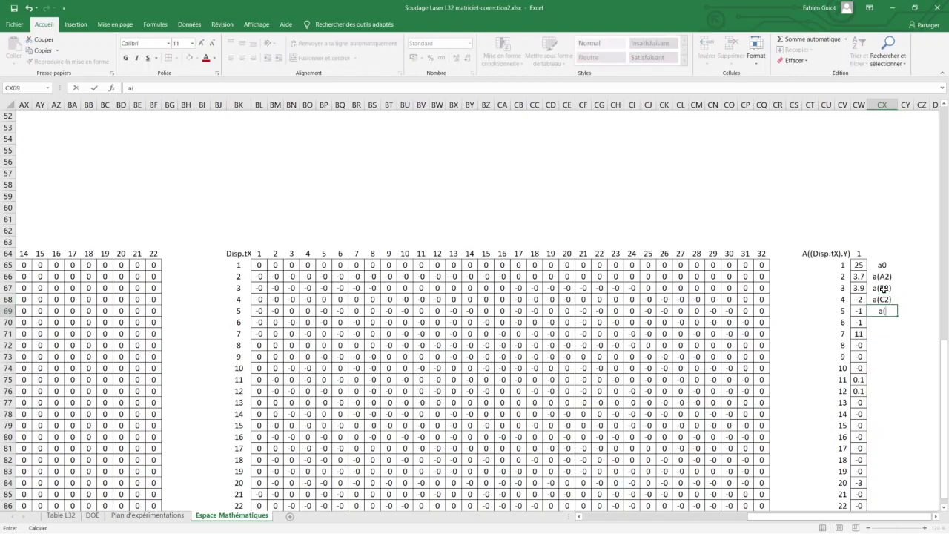
type("2")
type(")")
key("Return")
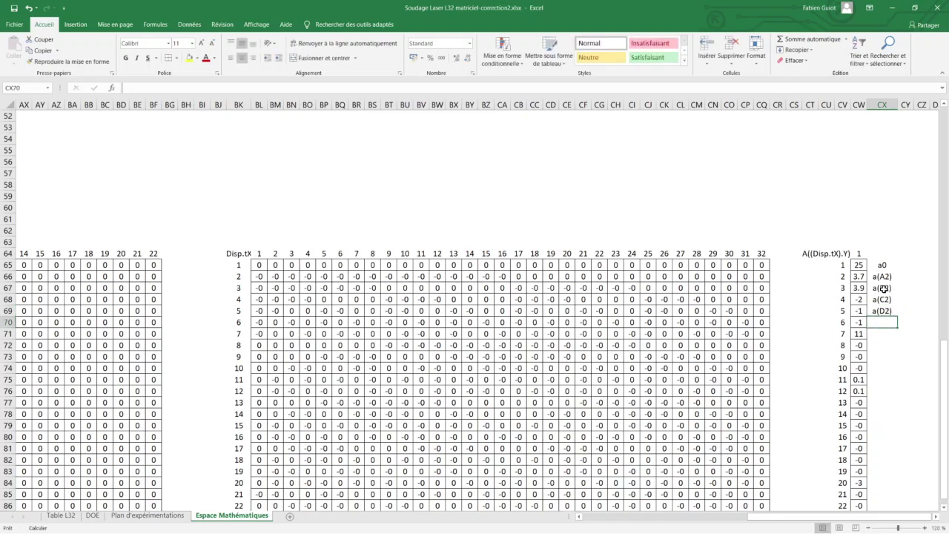
type("a(")
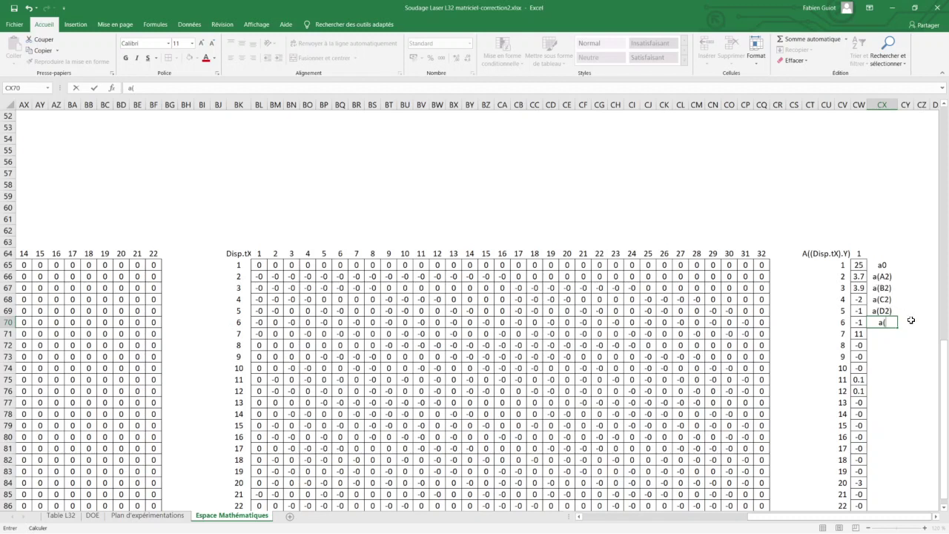
type("E")
type("2)")
key("Return")
type("a")
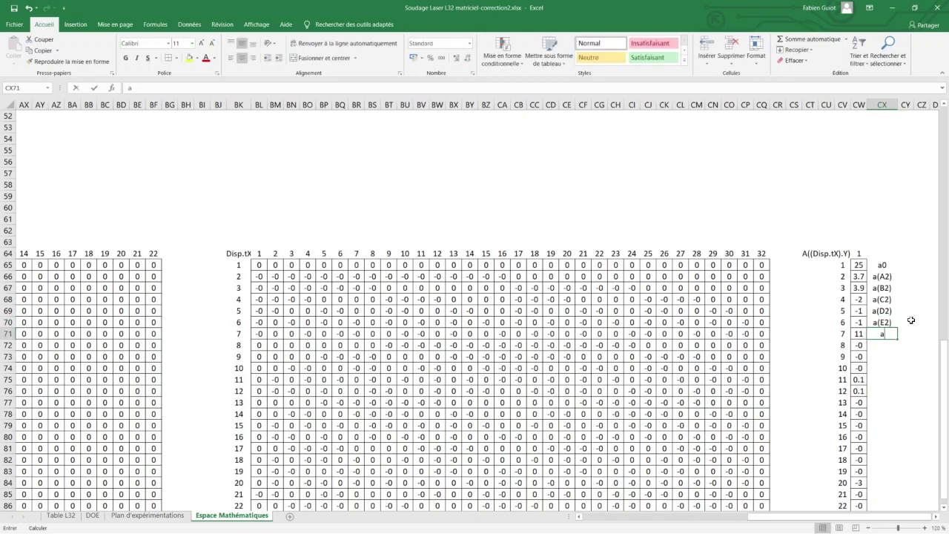
type("(F")
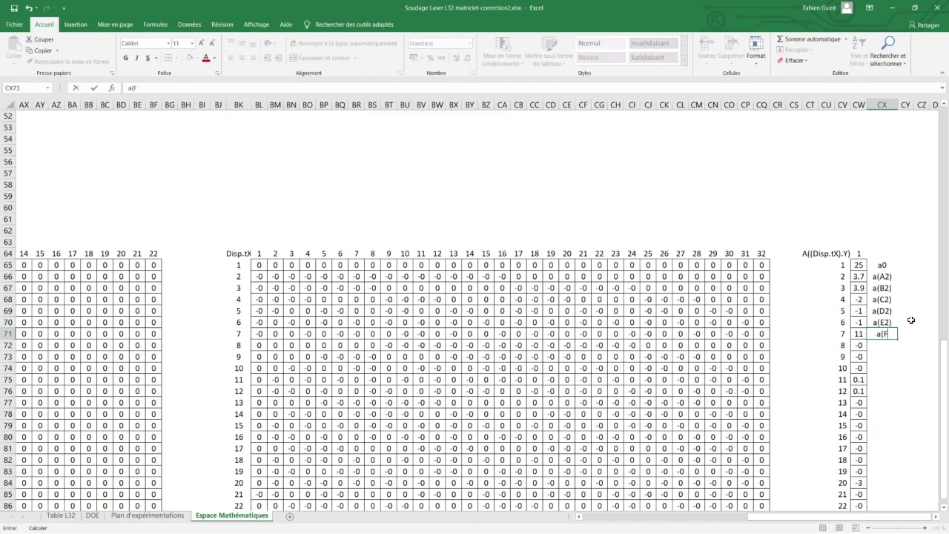
type("2)")
key("Return")
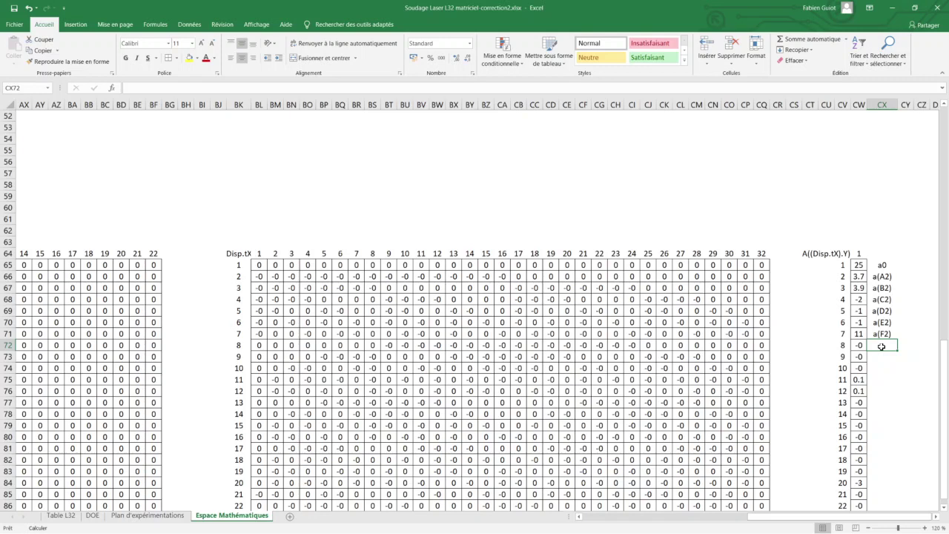
Label coefficients 8 and 9 as a(A2B2) and a(A2C2)
type("a")
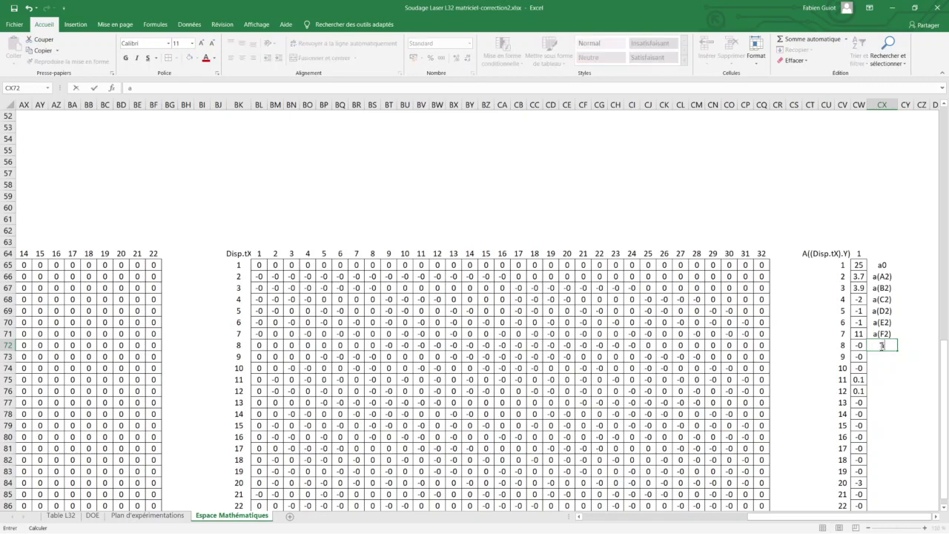
type("(A2")
type("B2")
type(")")
key("Return")
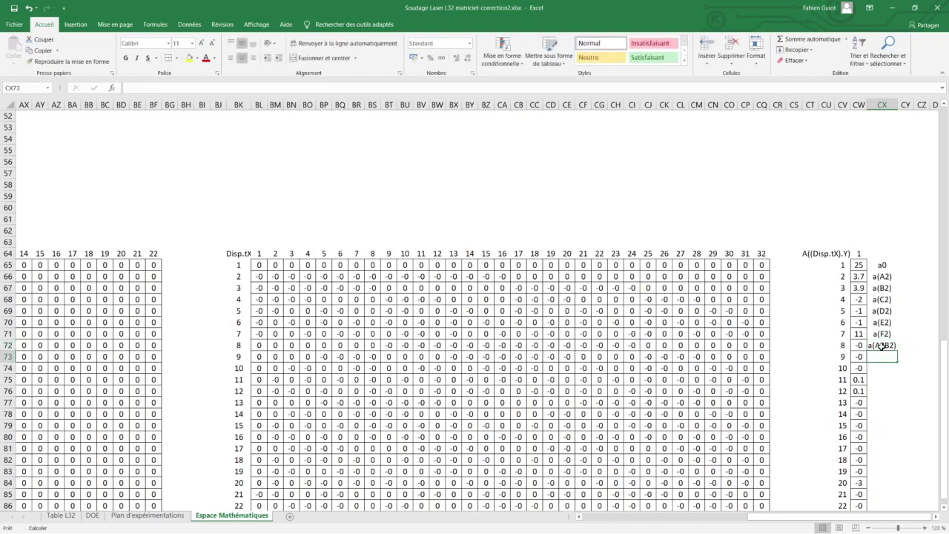
type("a(")
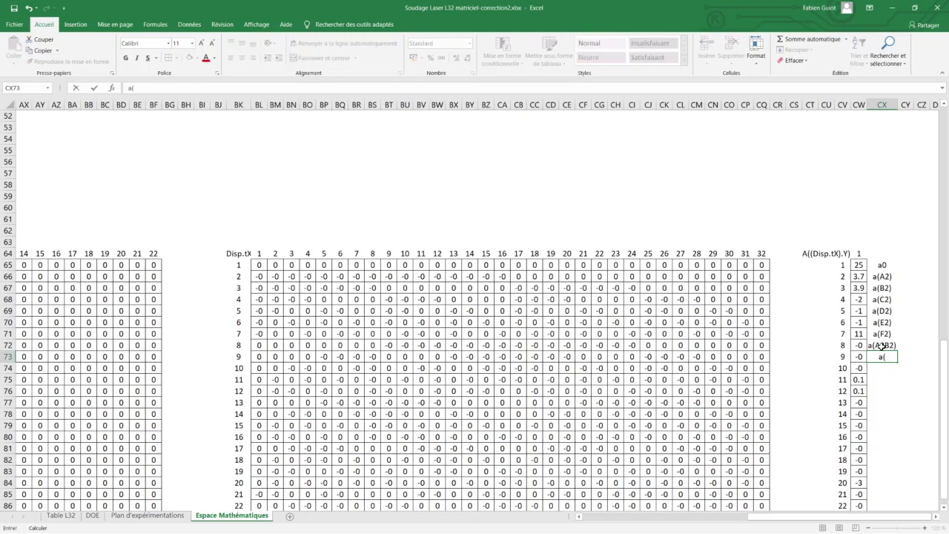
type("A2")
type("C")
type("2")
key("Return")
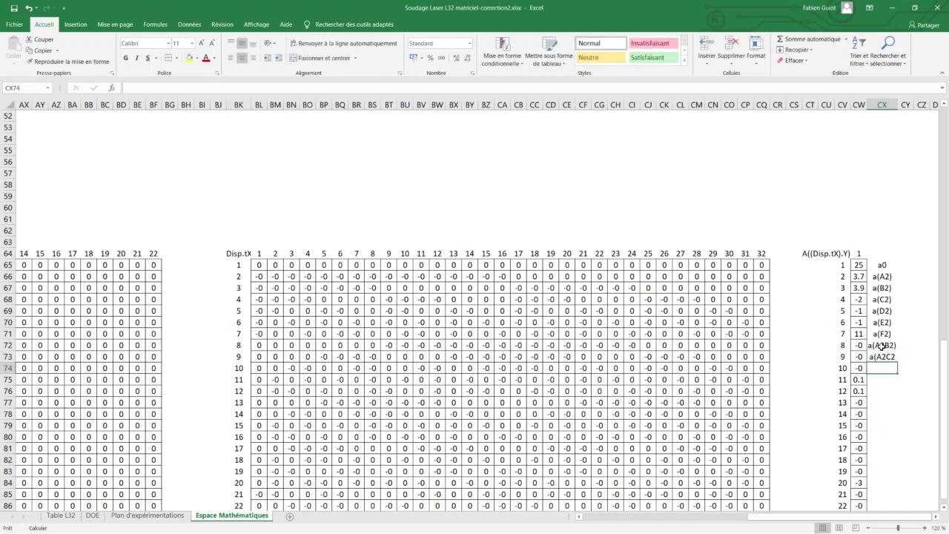
Correct the CX73 label to a(A2C2), removing the stray degree sign and adding the closing parenthesis
left_click(889, 357)
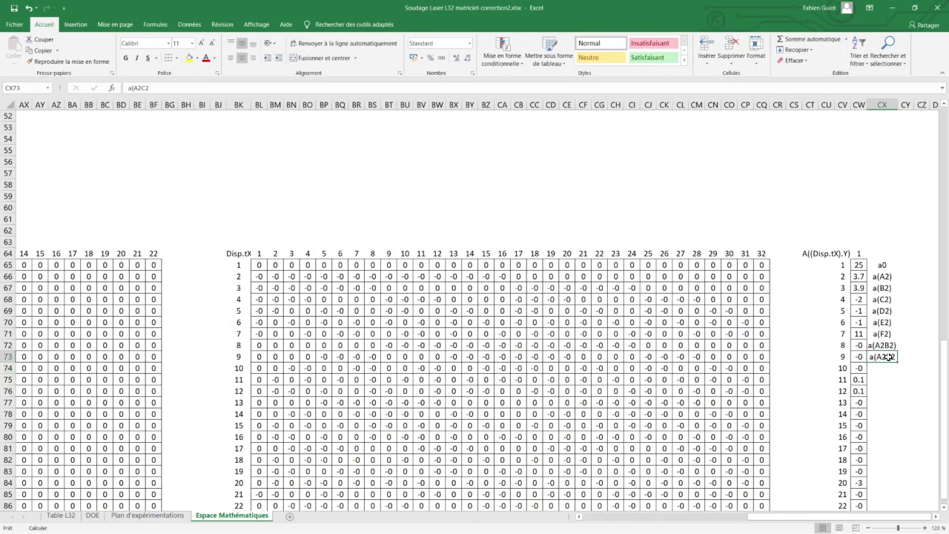
double_click(888, 356)
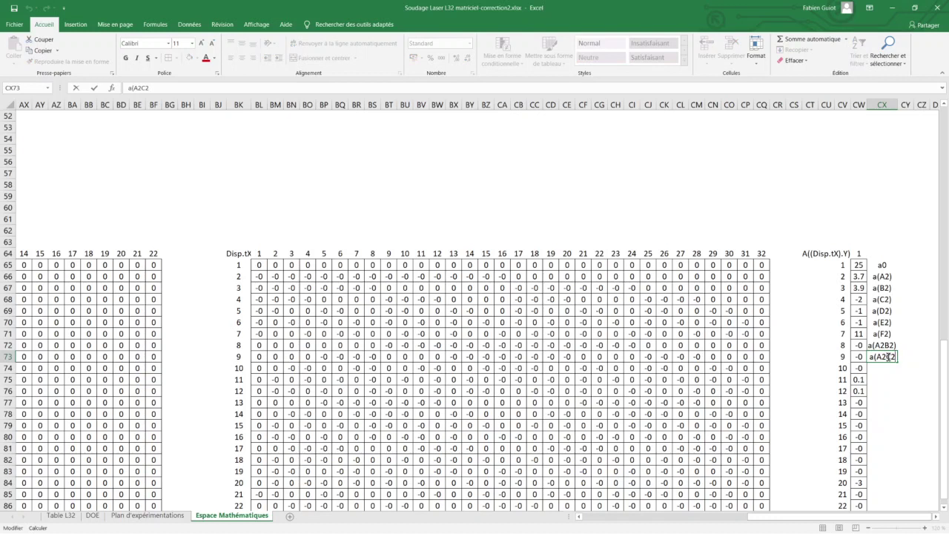
type("°")
key("BackSpace")
type(")")
Copy the Ref to EF effect labels from row 87 and paste them transposed into CY65:CY86
scroll(882, 399, "down", 1)
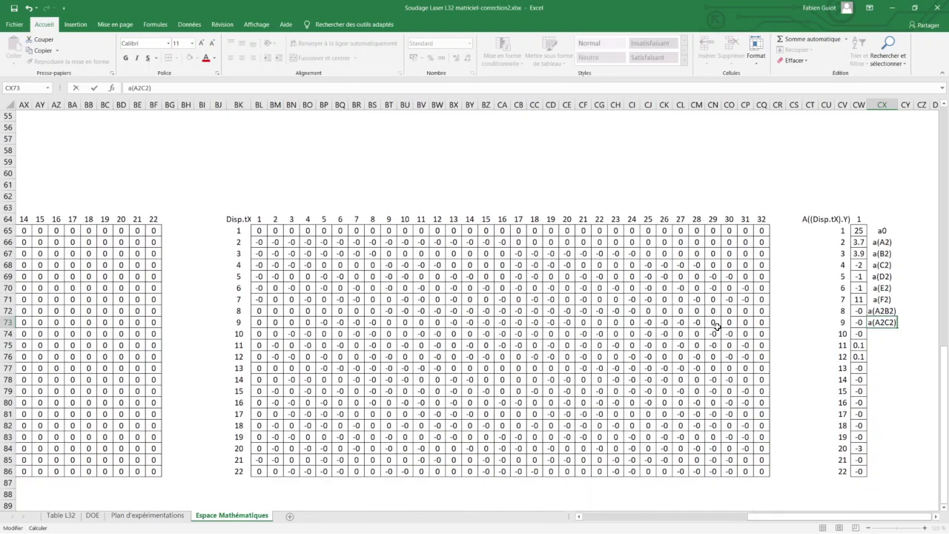
left_click(678, 517)
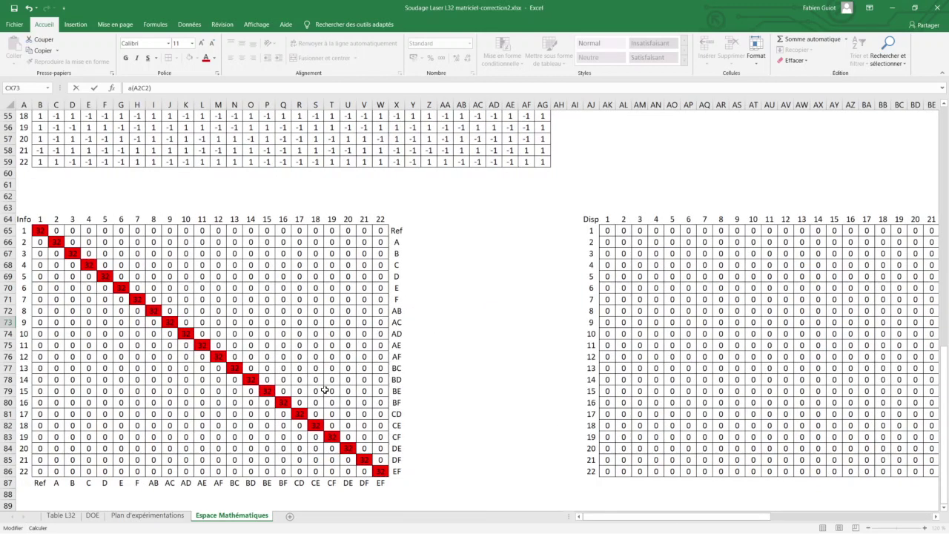
left_click_drag(39, 483, 379, 484)
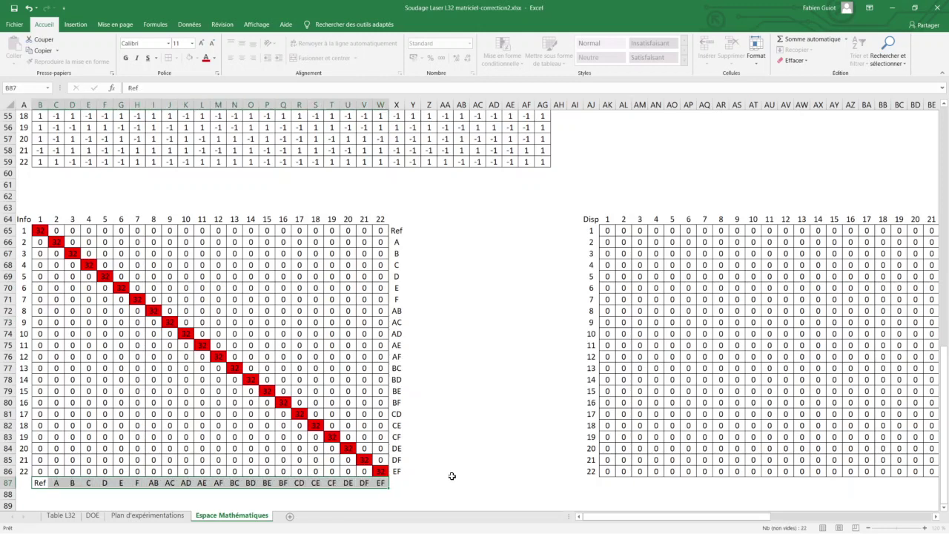
key("ctrl+c")
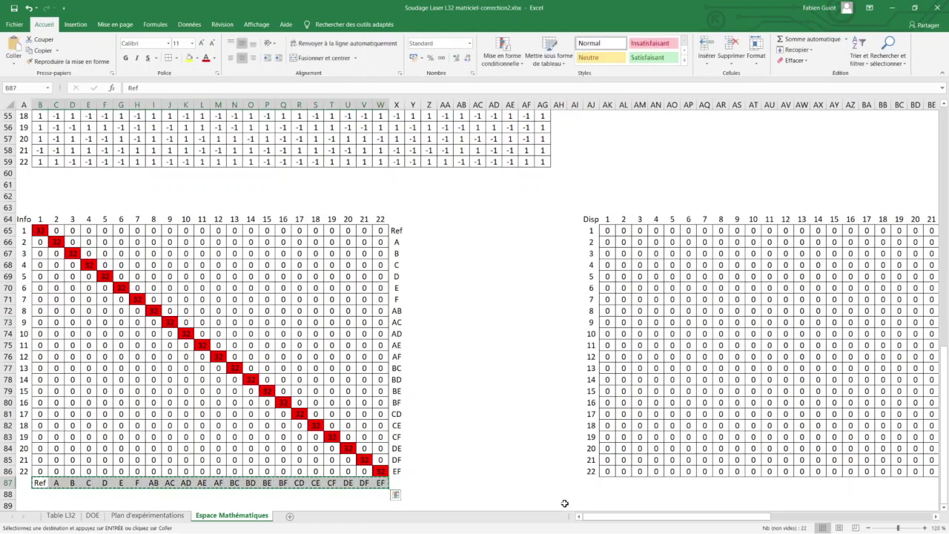
left_click_drag(652, 516, 906, 510)
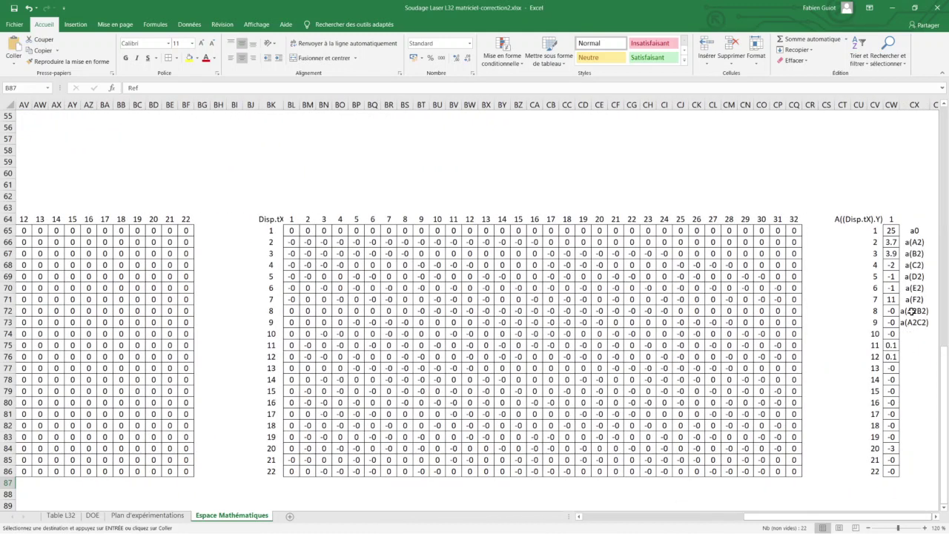
left_click(934, 231)
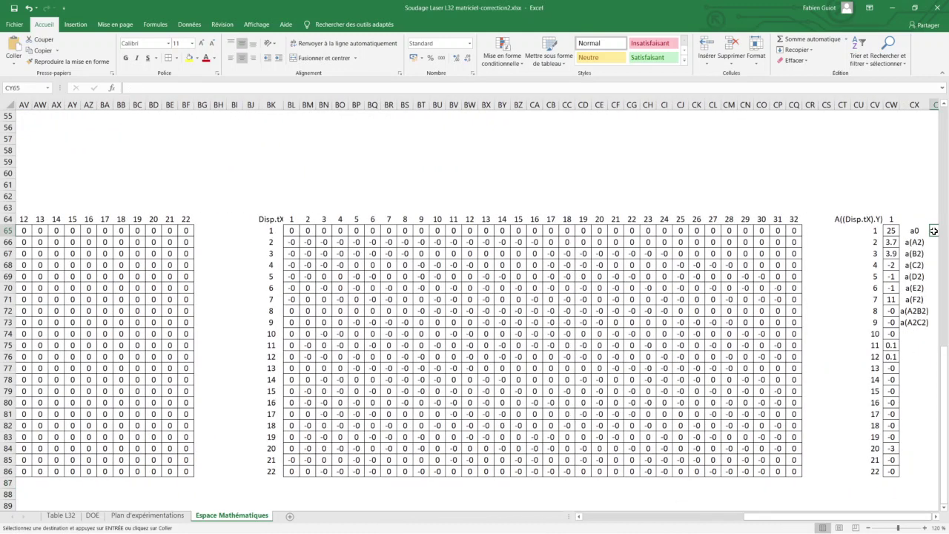
right_click(934, 231)
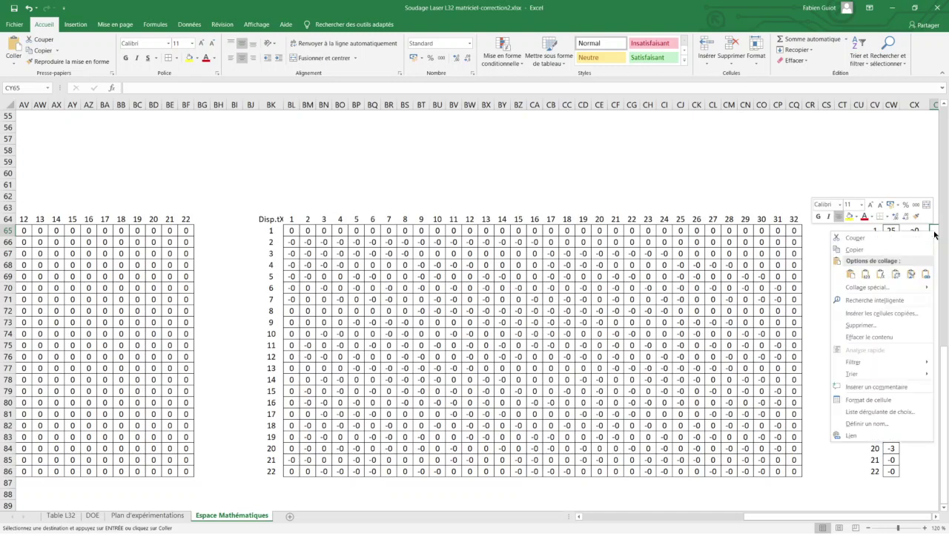
left_click(897, 275)
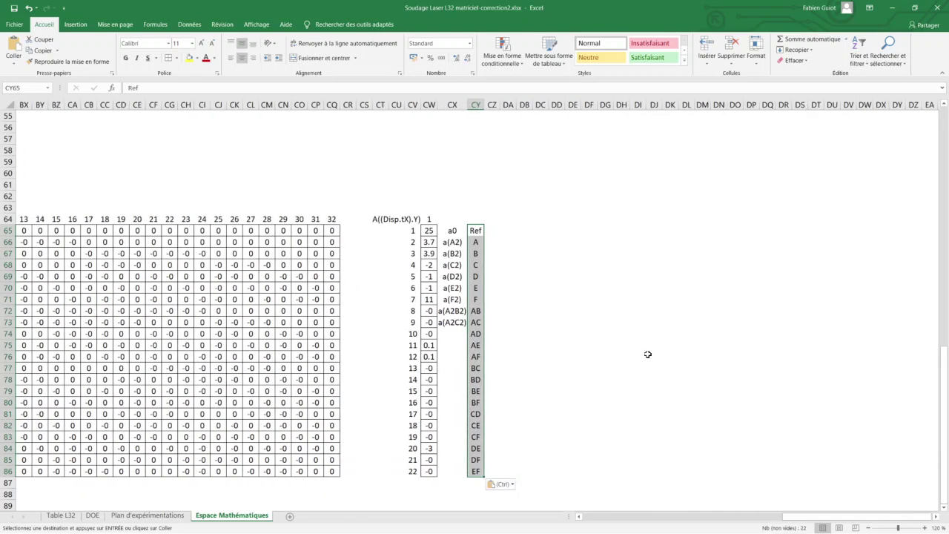
left_click(452, 333)
left_click(446, 346)
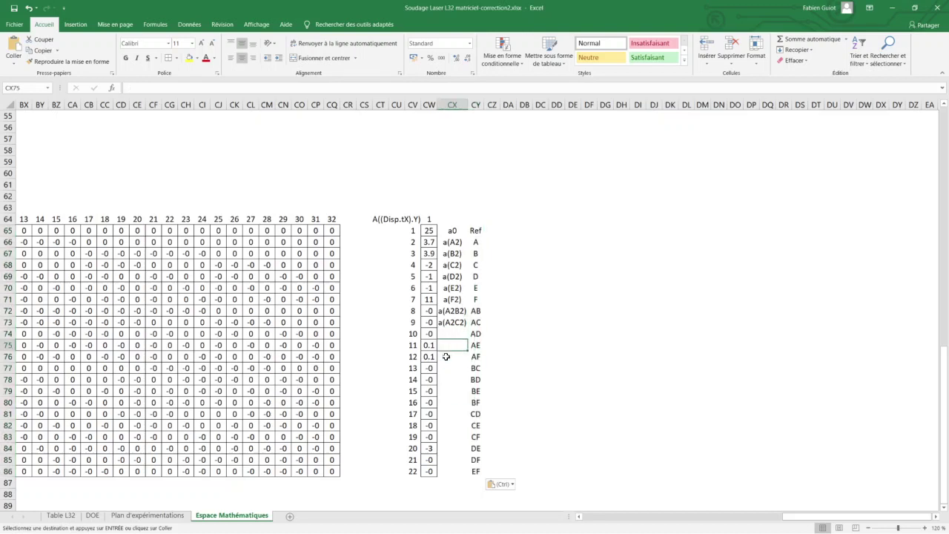
left_click(446, 357)
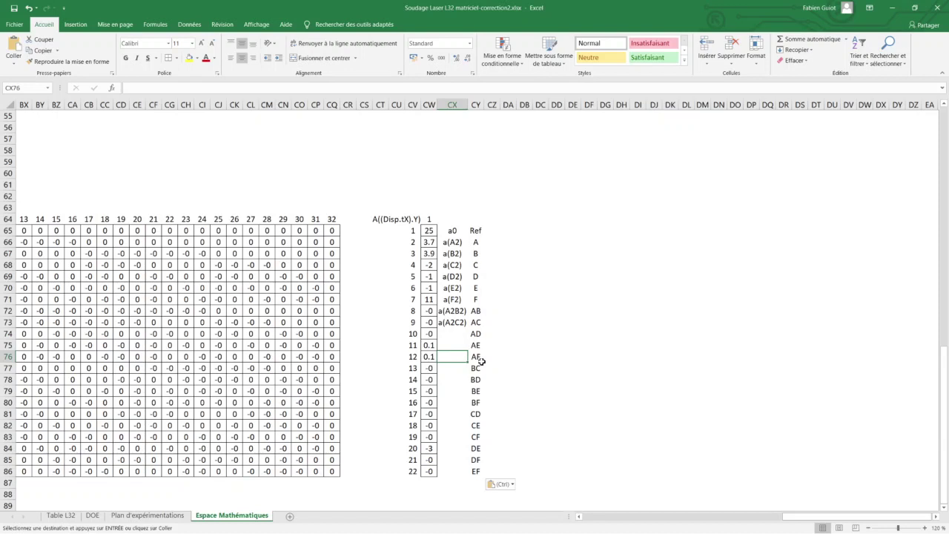
left_click(451, 448)
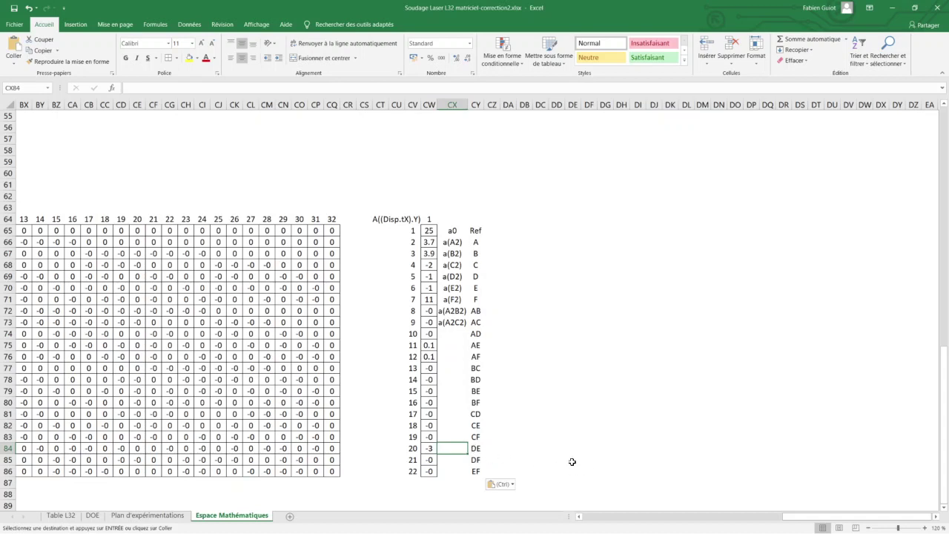
left_click(608, 517)
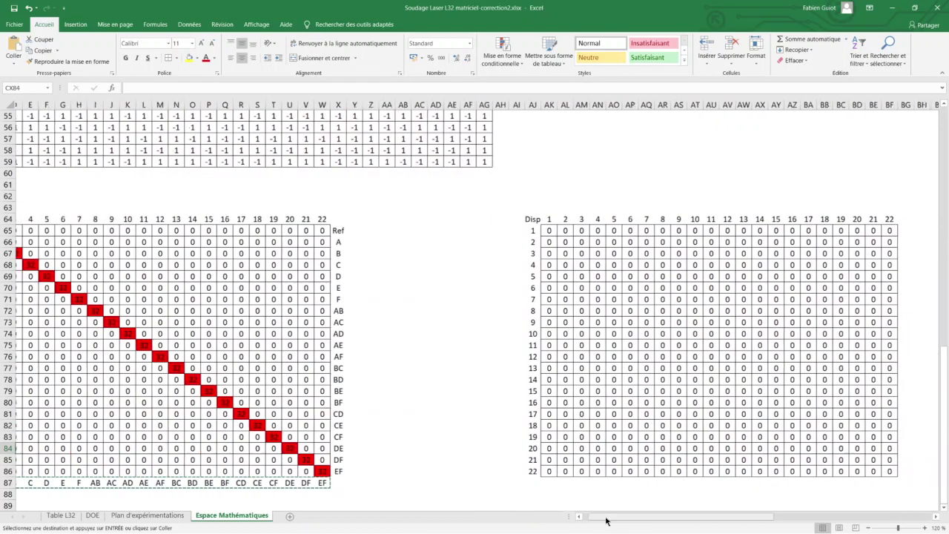
scroll(607, 522, "left", 2)
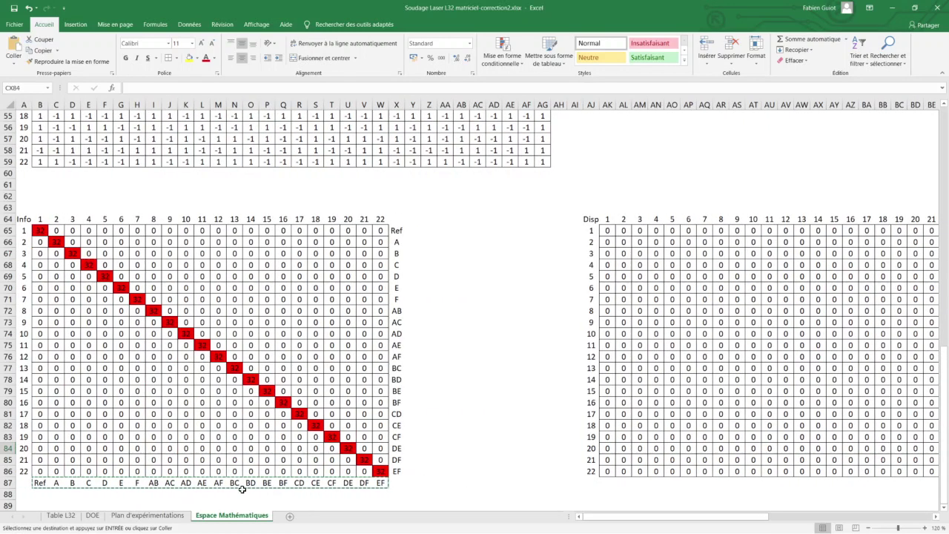
left_click(95, 515)
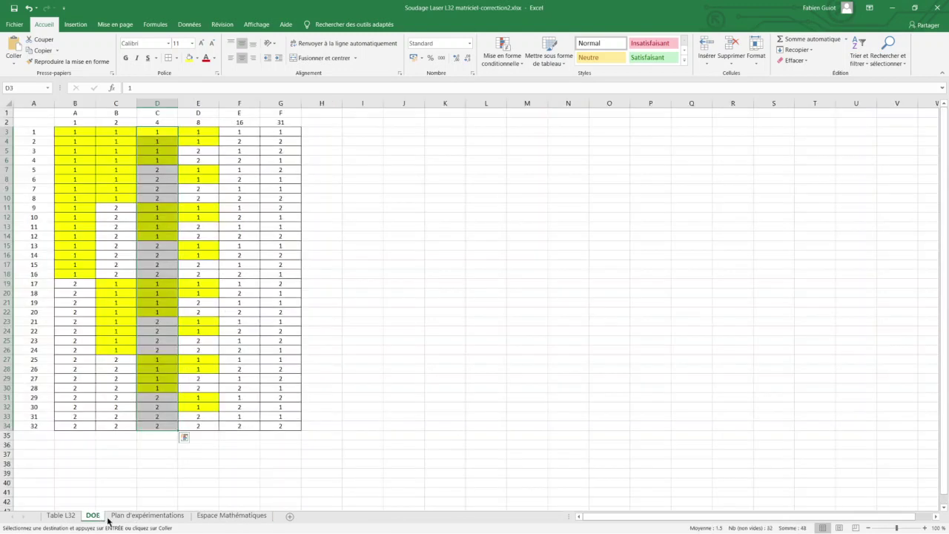
left_click(139, 517)
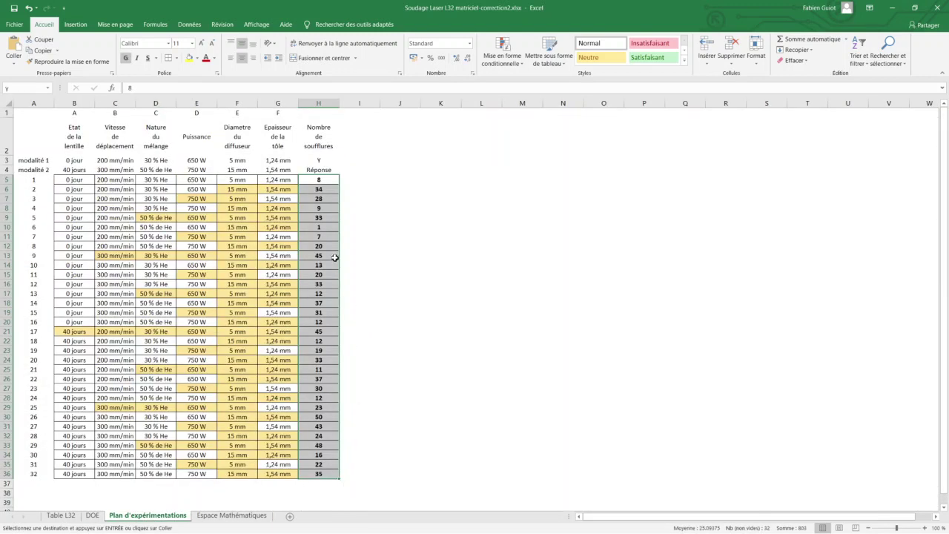
left_click(245, 518)
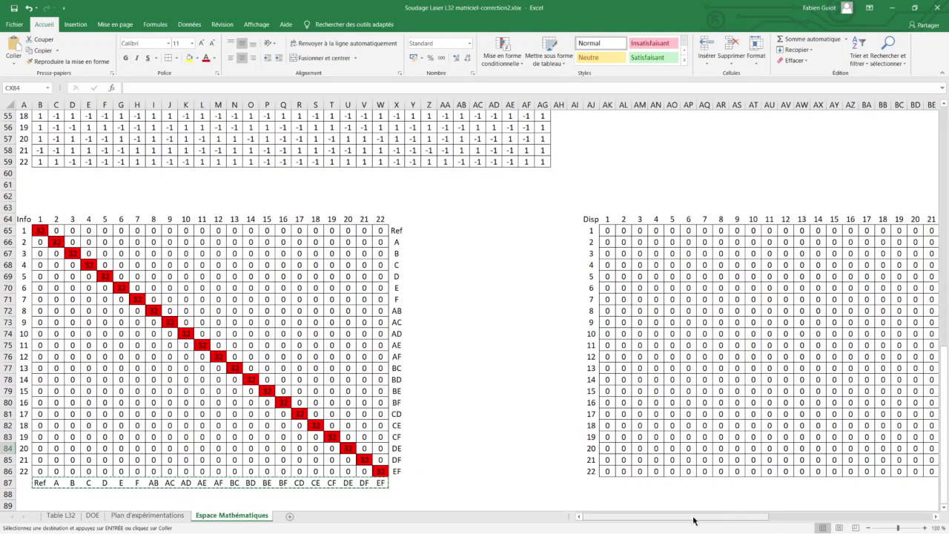
left_click_drag(695, 522, 913, 492)
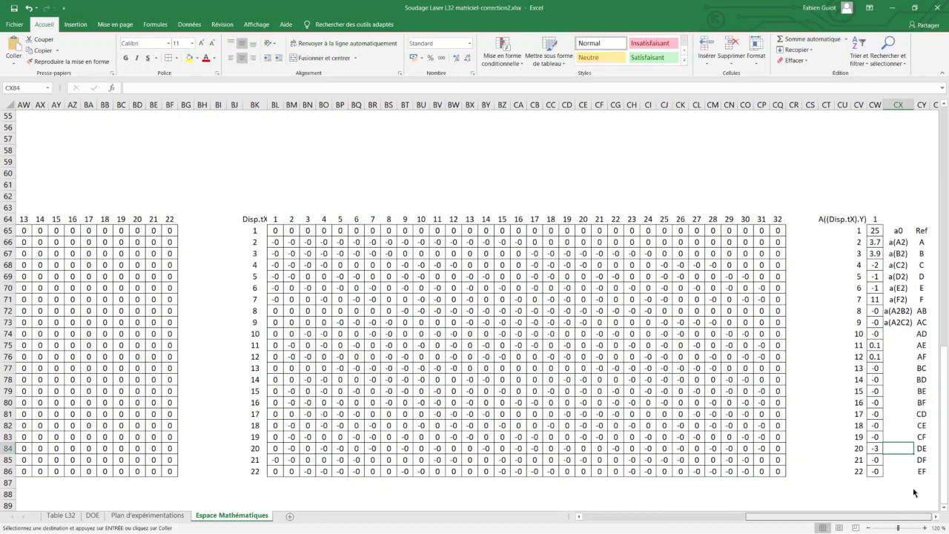
Label coefficients in CX74:CX76 as a(A2D2), a(A2E2) and A(A2F2)
left_click(900, 334)
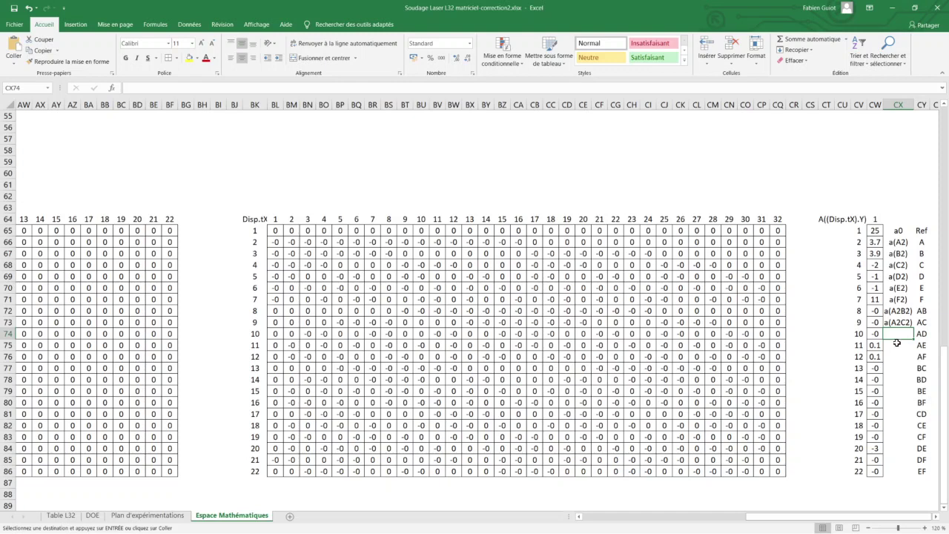
type("a(")
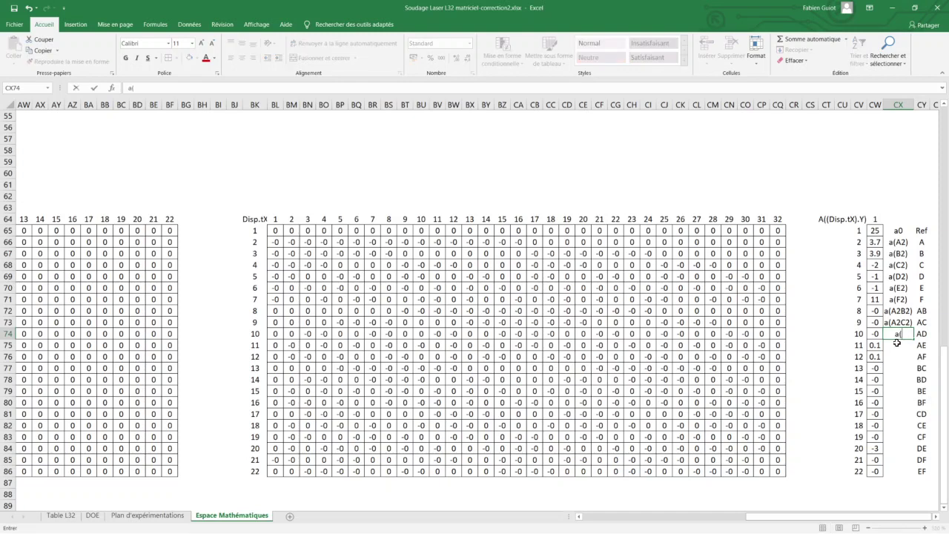
type("A2")
type("D2")
type(")")
key("Return")
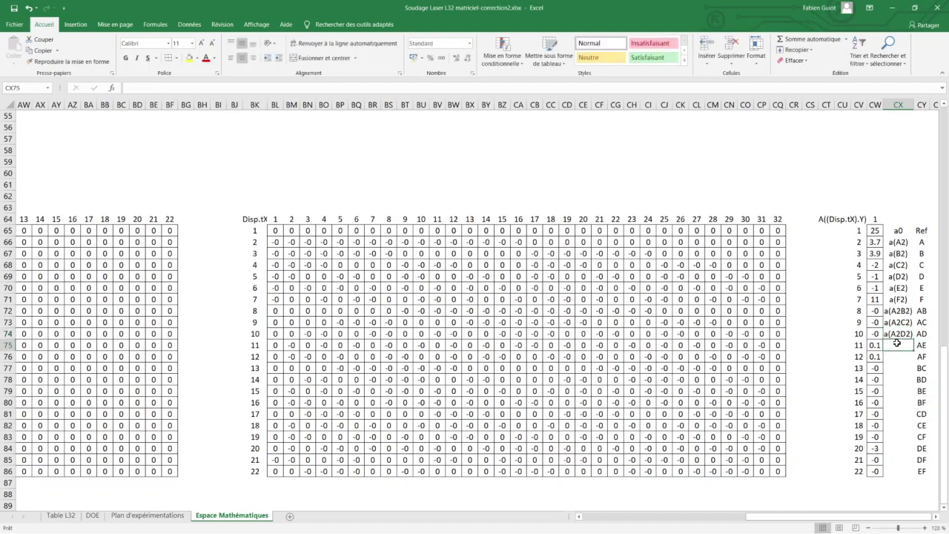
type("a(A2D2)")
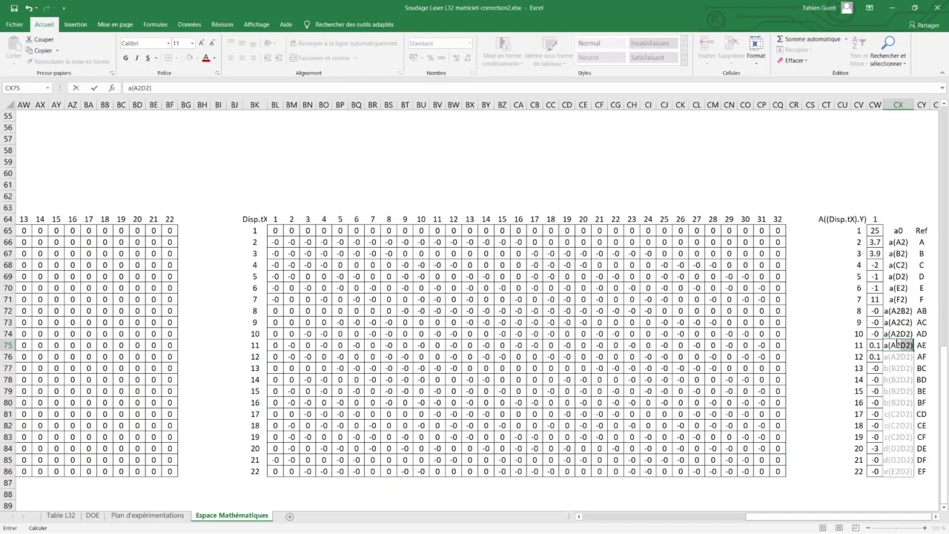
key("BackSpace")
key("BackSpace")
key("BackSpace")
type("E2")
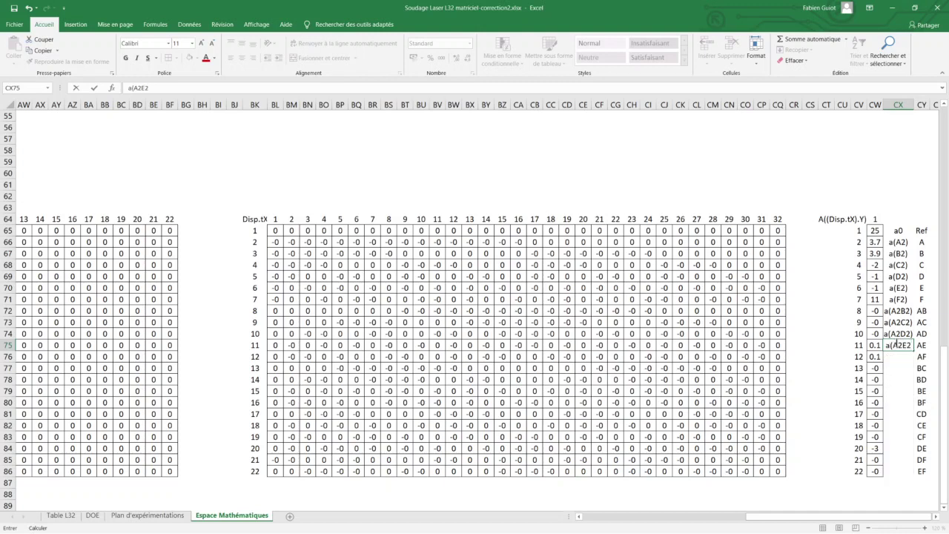
type(")")
key("Return")
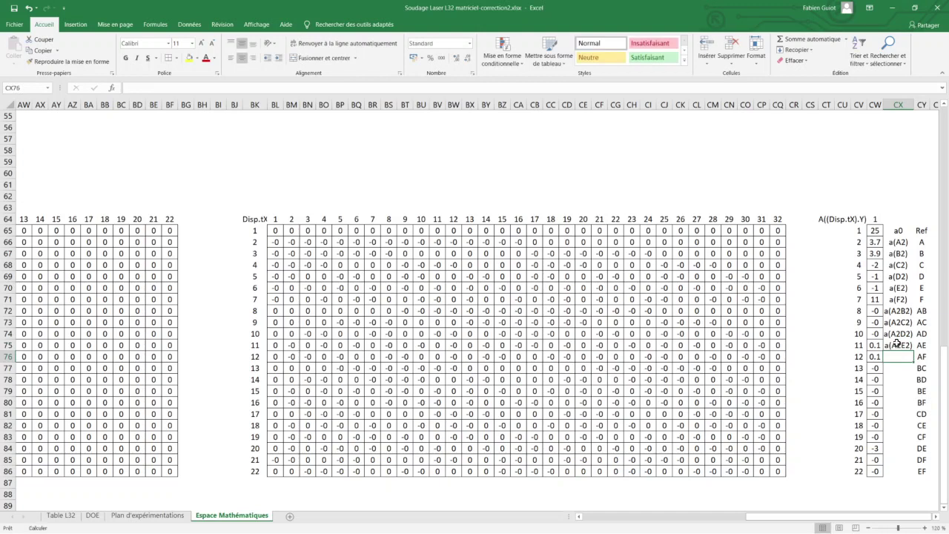
type("A(A2F2)")
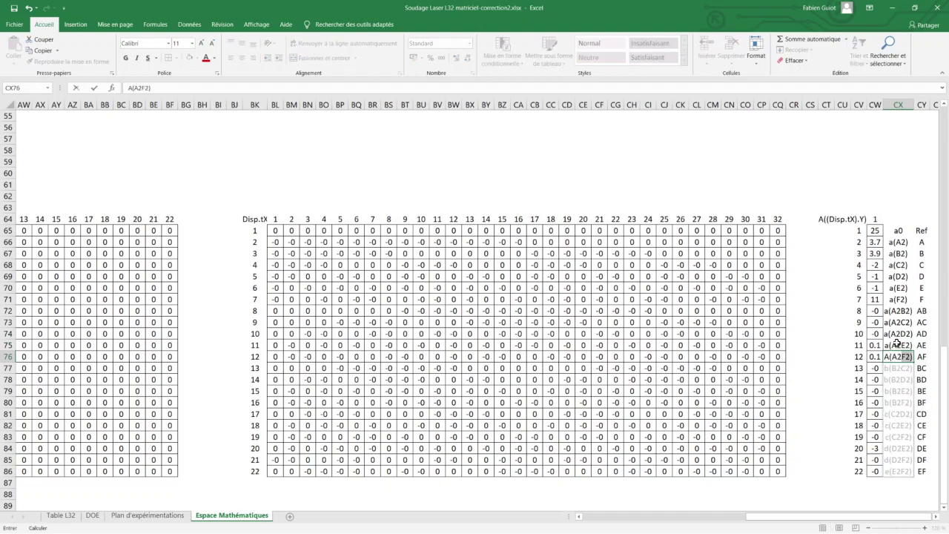
key("BackSpace")
key("BackSpace")
type("2)")
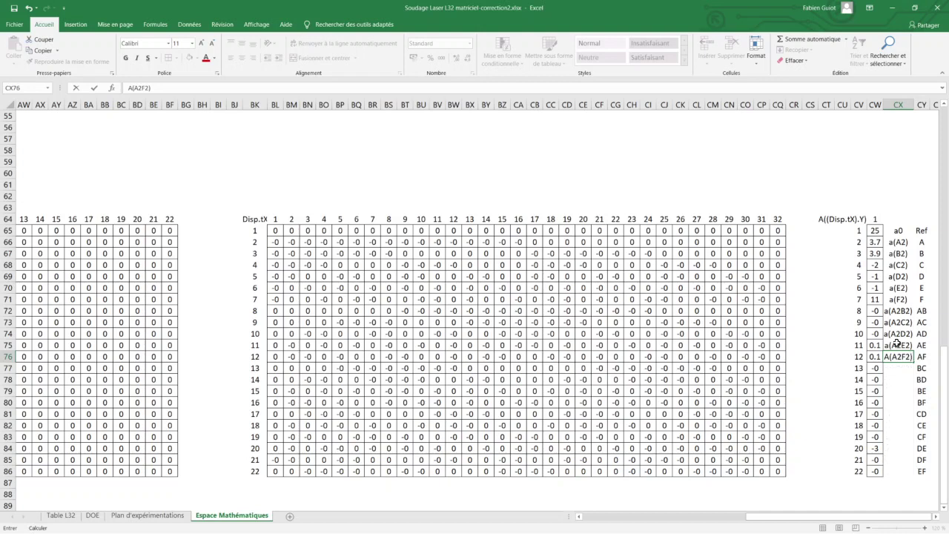
key("Return")
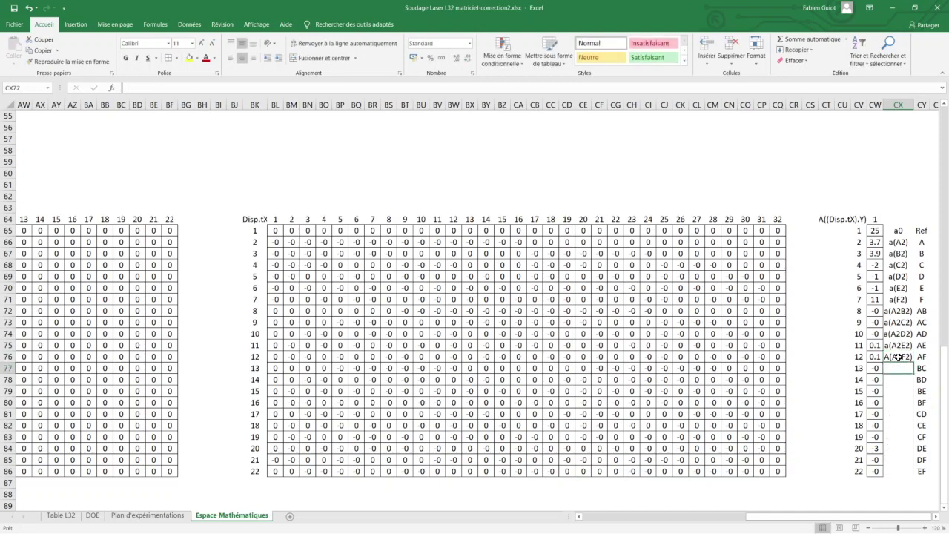
Correct the CX76 label to lowercase a(A2F2)
left_click(899, 356)
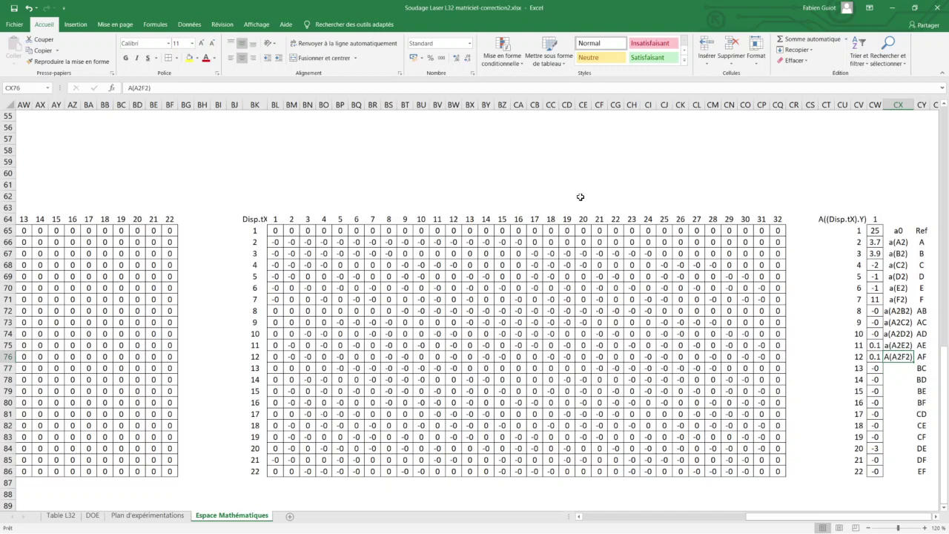
left_click(131, 88)
key("BackSpace")
type("a")
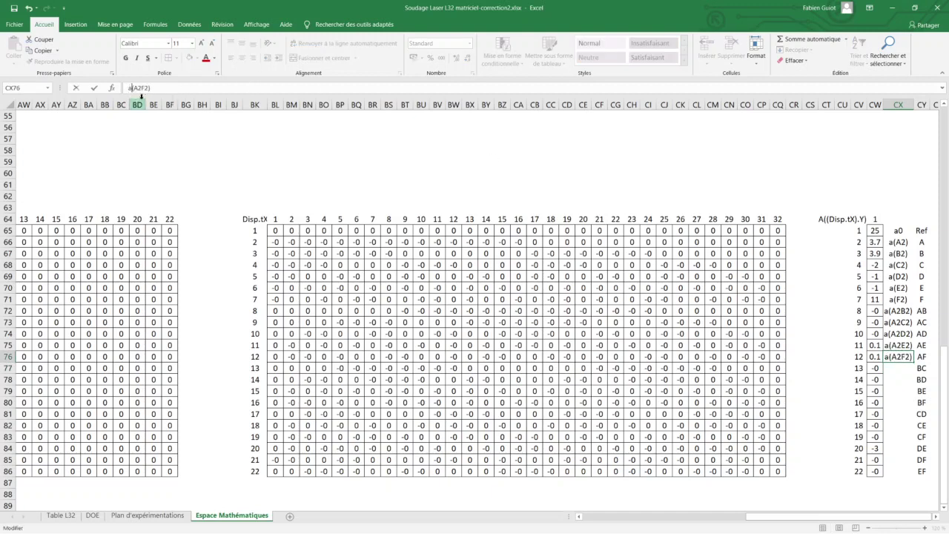
key("ctrl+Return")
key("Return")
key("Return")
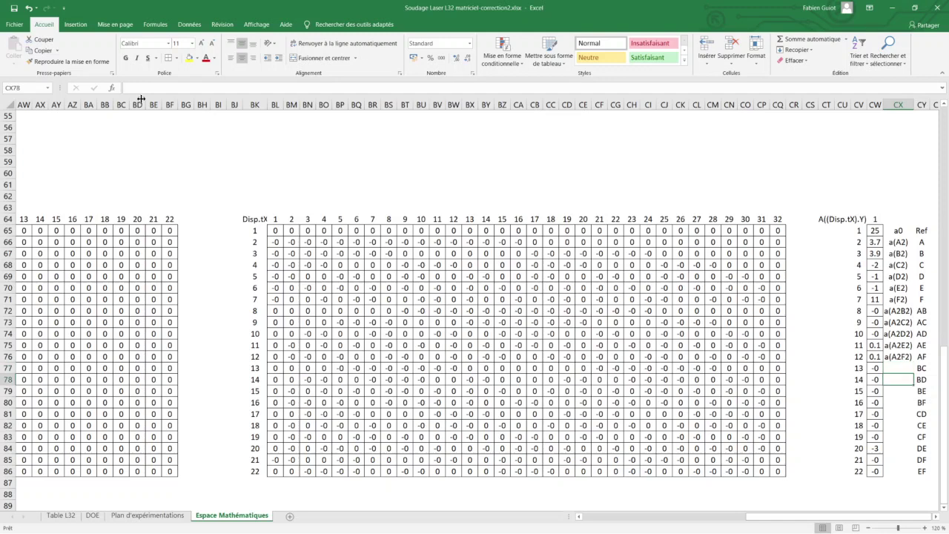
Label the next two coefficients a(B2C2) and a(B2D2)
key("Up")
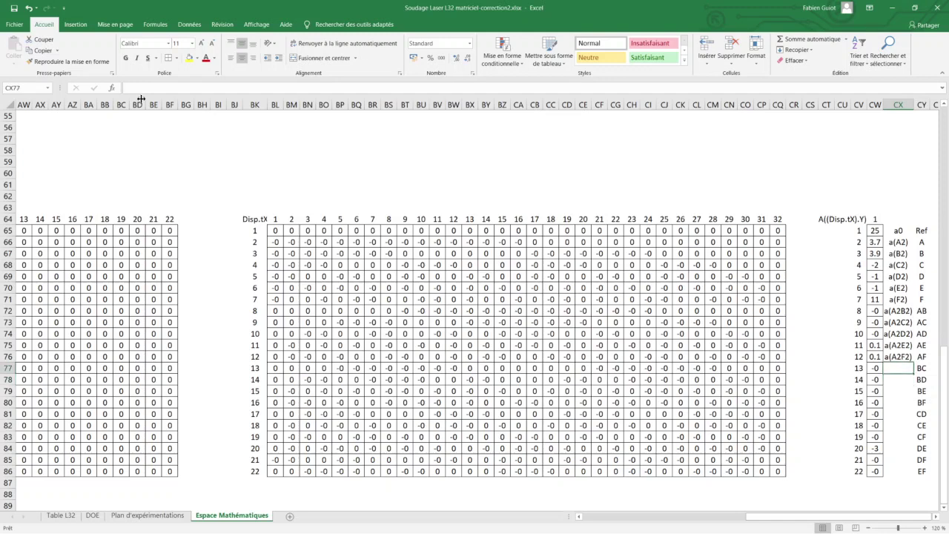
type("a(")
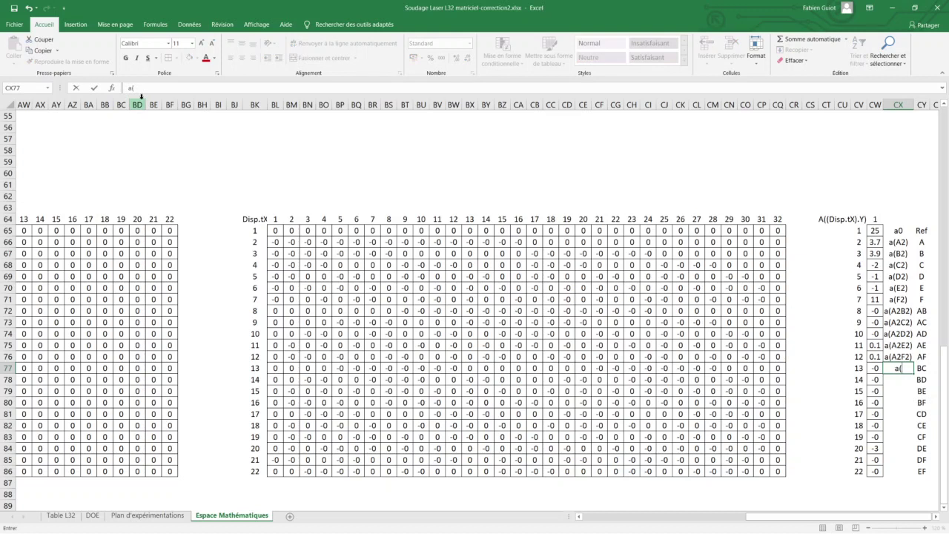
type("B2)")
key("Left")
type("C2")
key("Return")
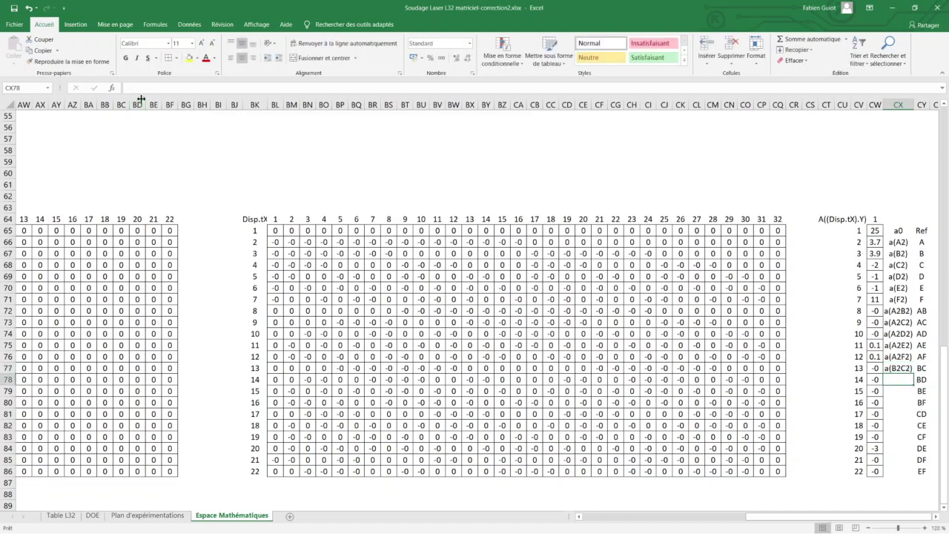
type("a(")
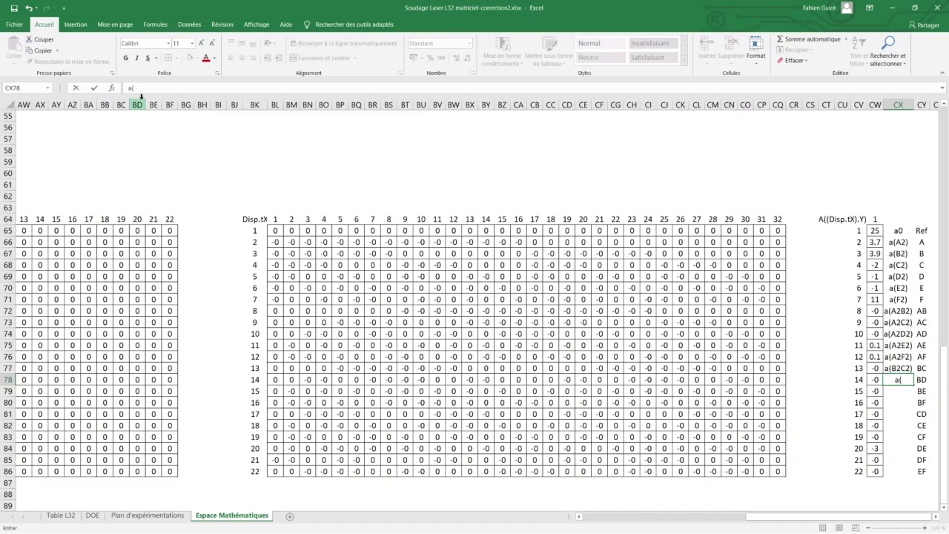
type("B2")
type("D2")
type(")")
key("Return")
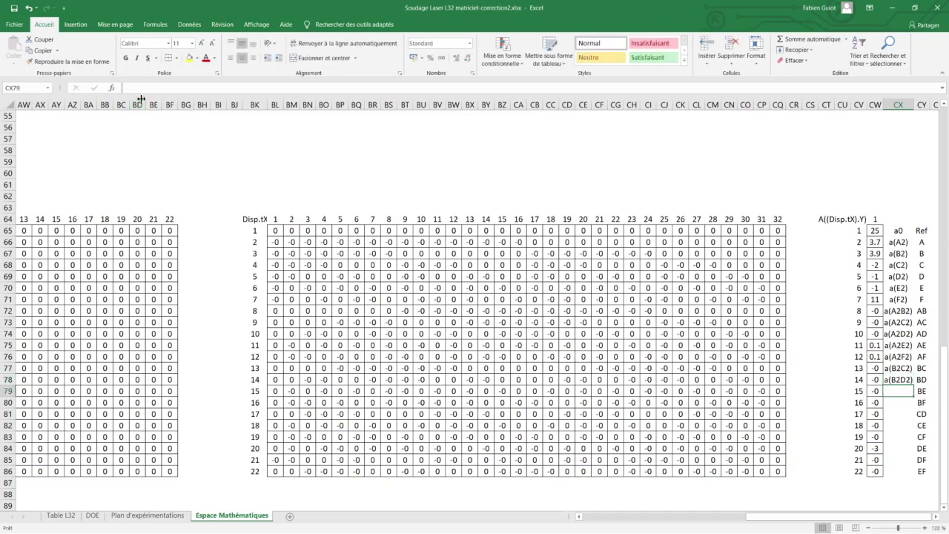
Add labels a(B2E2) and a(B2F2), then begin the a(C2...) label
type("a(")
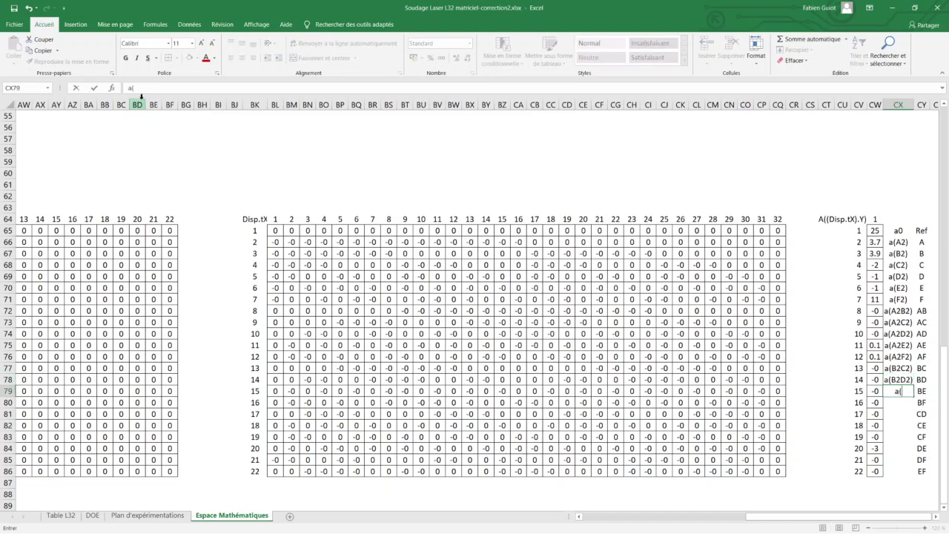
type("B2E")
type("2")
type(")")
key("Return")
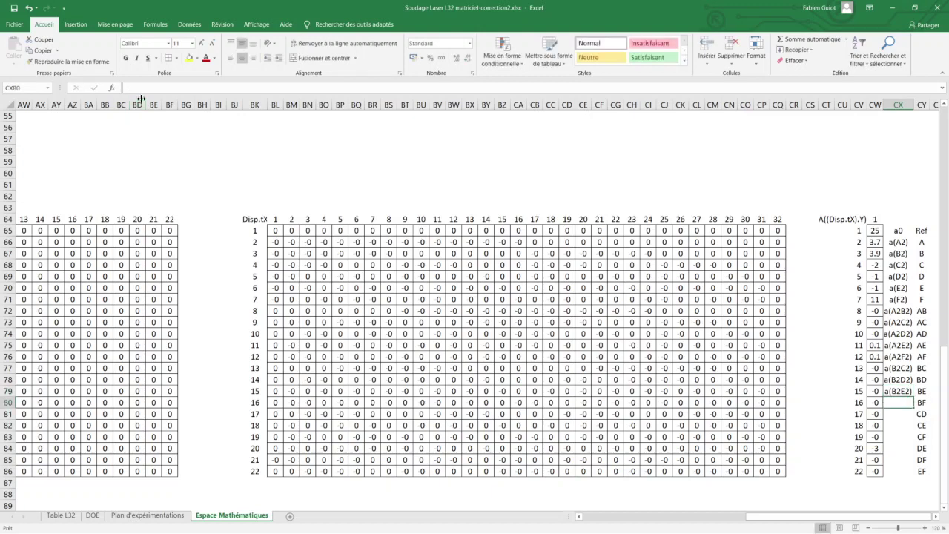
type("a(")
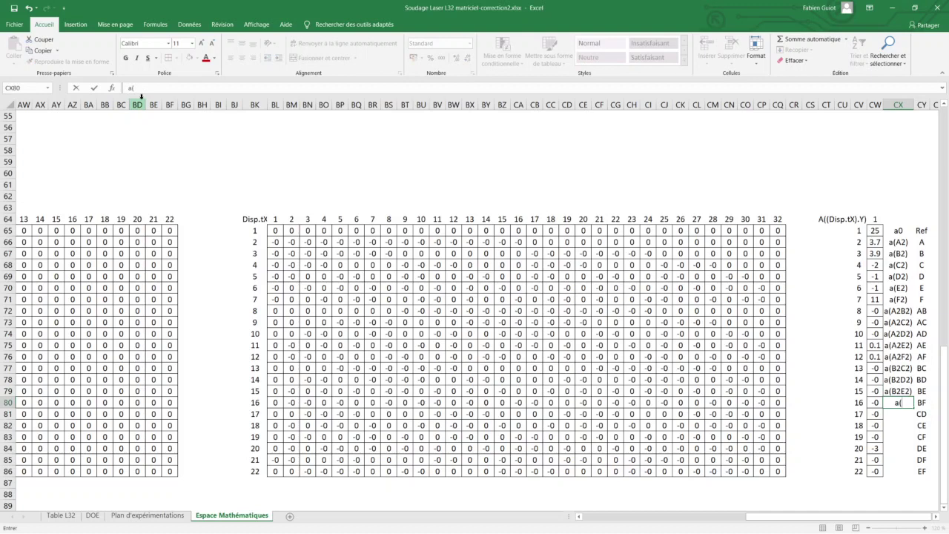
type("B2")
type("F2")
type(")")
key("Return")
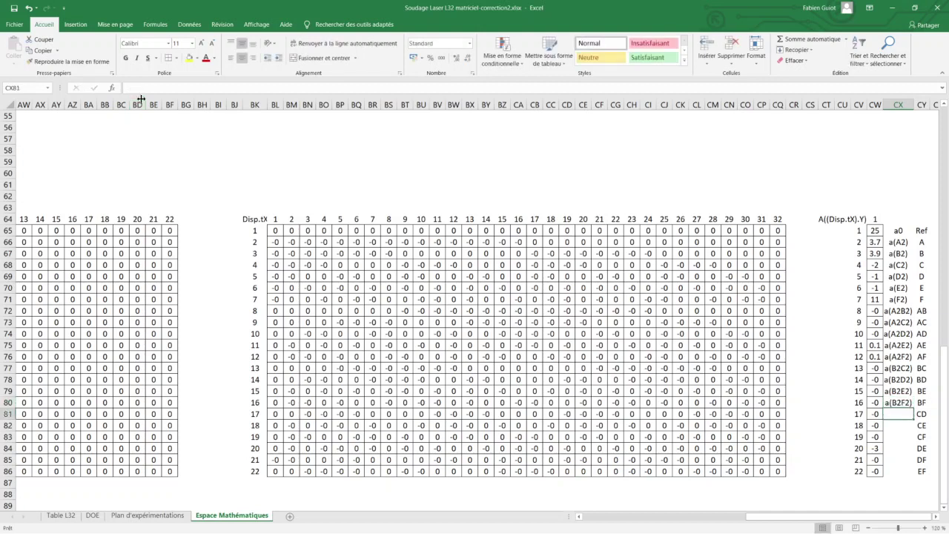
type("a(")
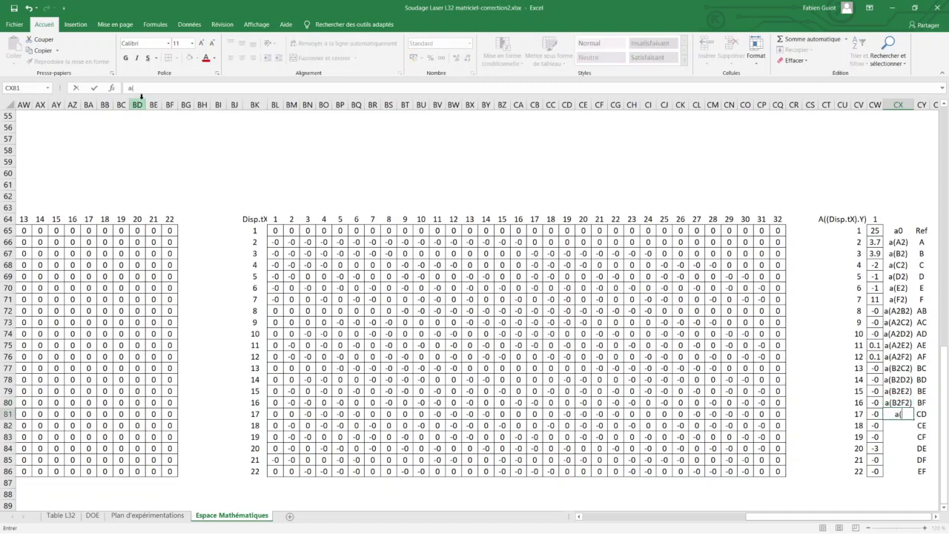
type("C2)")
key("BackSpace")
Enter labels a(C2D2), a(C2E2), a(C2F2) and a(D2E2) down the label column
type("D2)")
key("Return")
type("a")
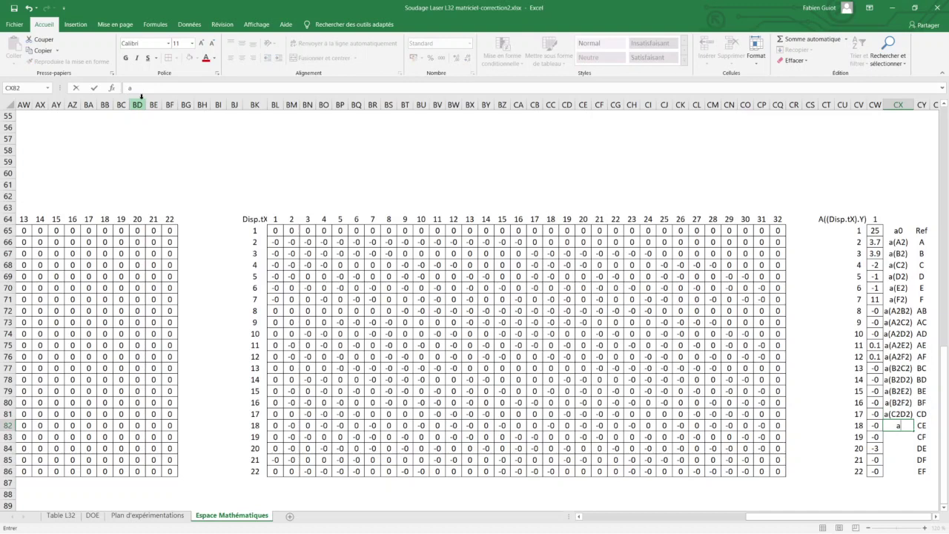
type("(")
type("C")
type("2")
type("E2)")
key("Return")
type("a")
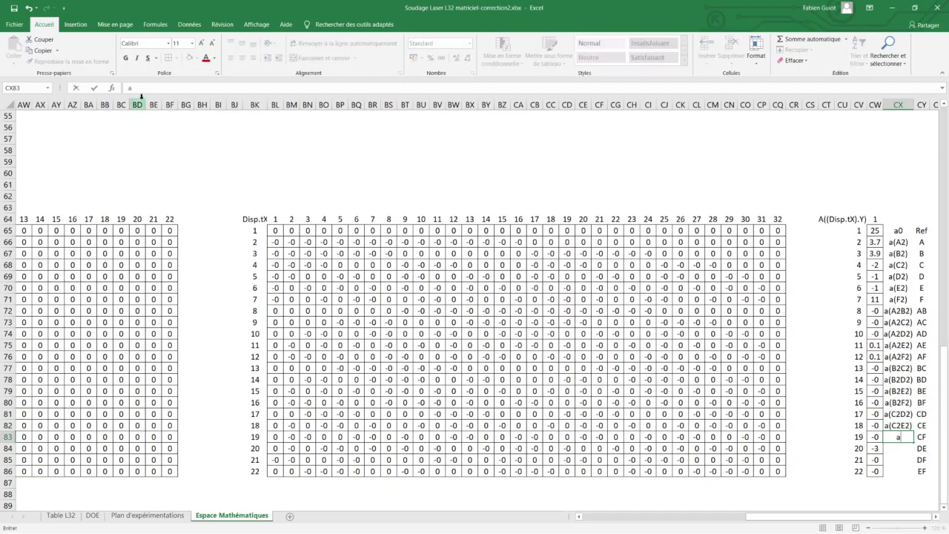
type("(")
type("C")
type("2")
type("F")
type("2)")
key("Return")
type("a")
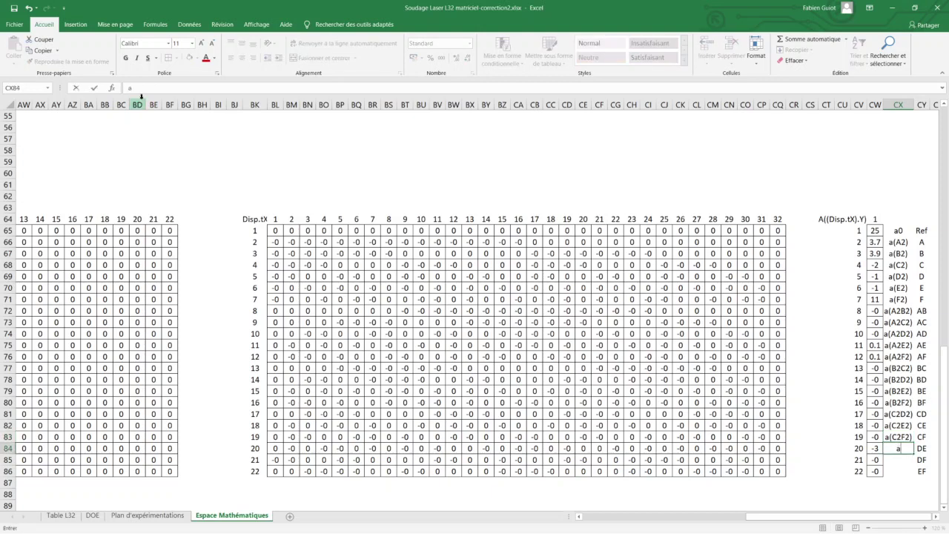
type("(D2)")
key("BackSpace")
type("E2)")
key("Return")
Enter the final labels a(D2F2) and a(E2F2), fixing typos along the way
type("a(")
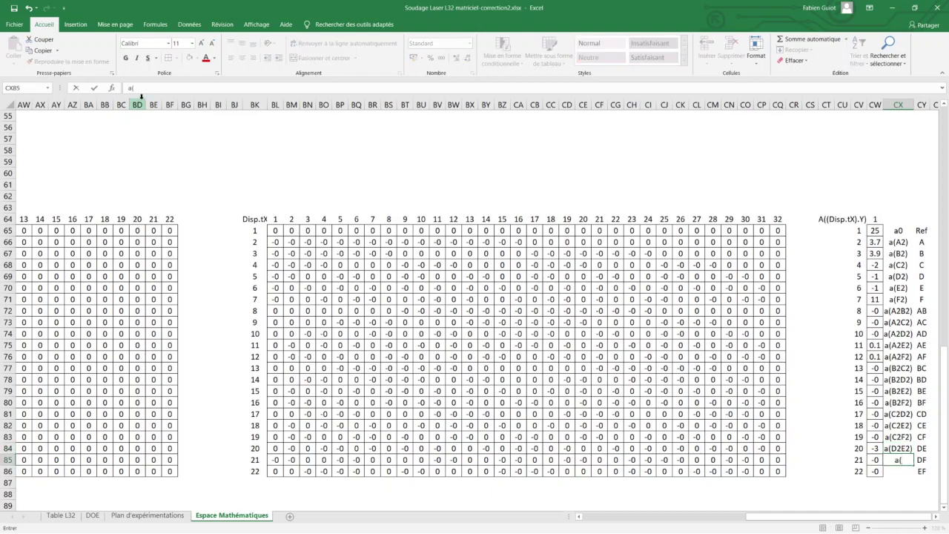
type("D")
type("2F3")
key("BackSpace")
type("2")
type(")")
type("a(")
type("E2F2")
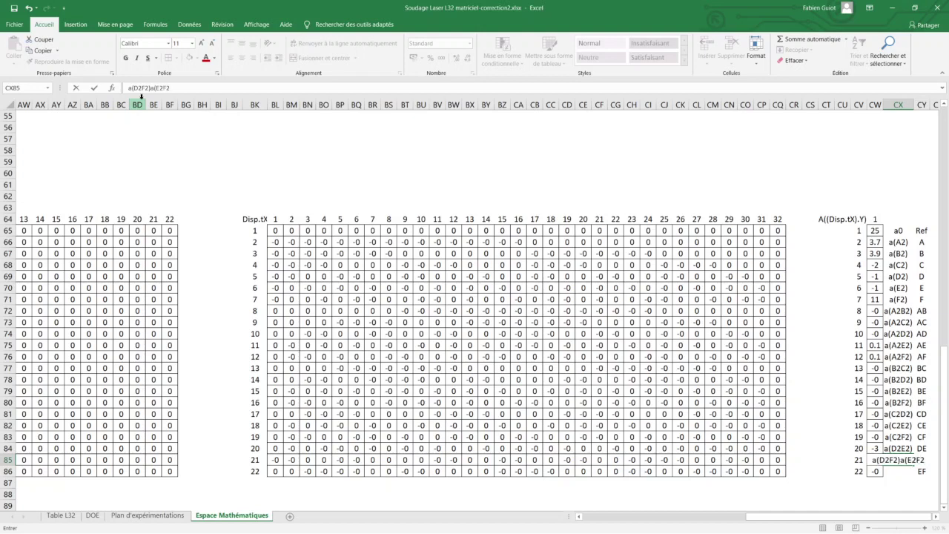
type(")")
key("BackSpace")
key("BackSpace")
key("BackSpace")
key("BackSpace")
key("BackSpace")
key("BackSpace")
key("BackSpace")
key("Return")
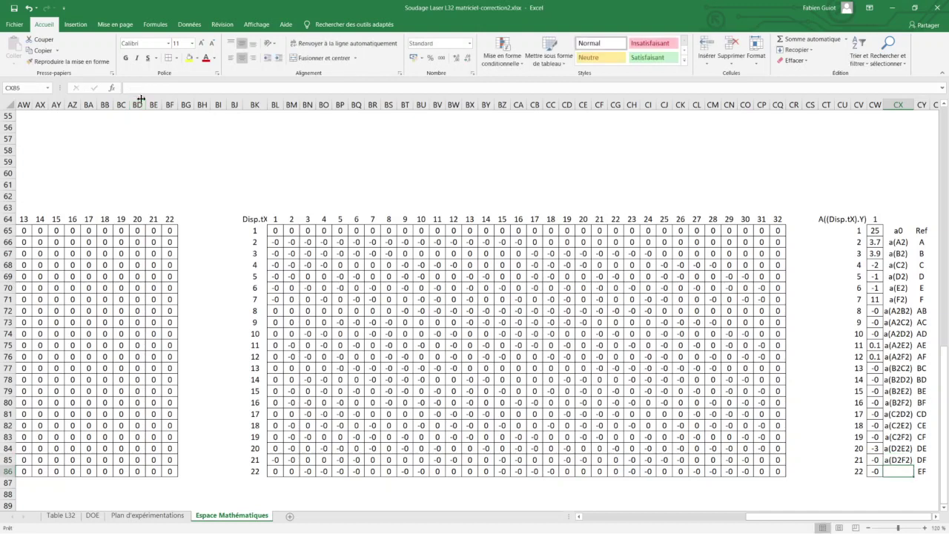
type("a(")
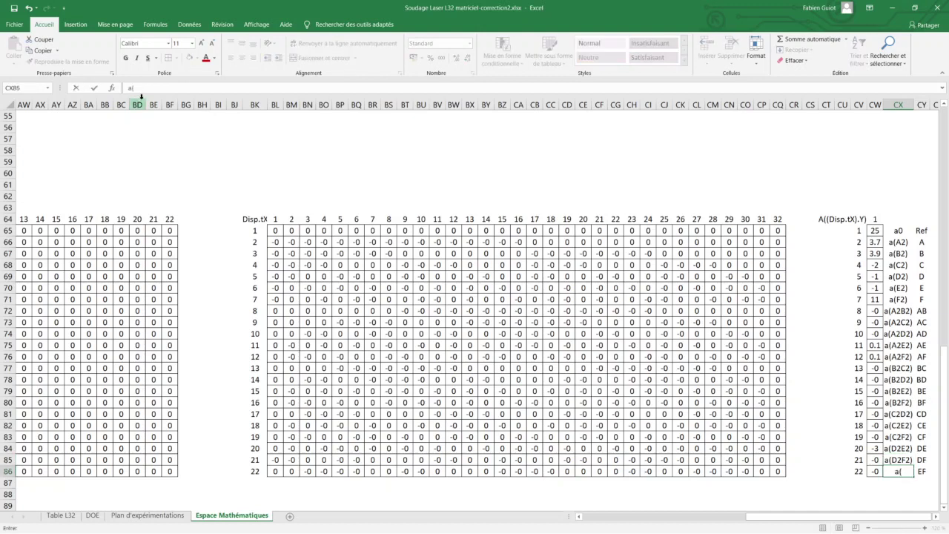
type("E2F2")
type(")")
key("Return")
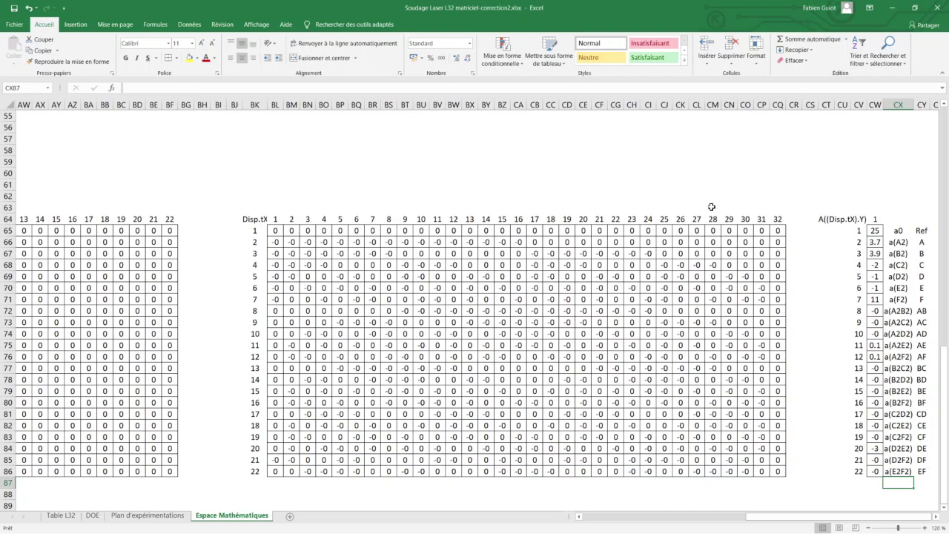
Name the coefficient range CW65:CW86 'A' via the Name Box and add a new sheet
left_click_drag(874, 230, 875, 472)
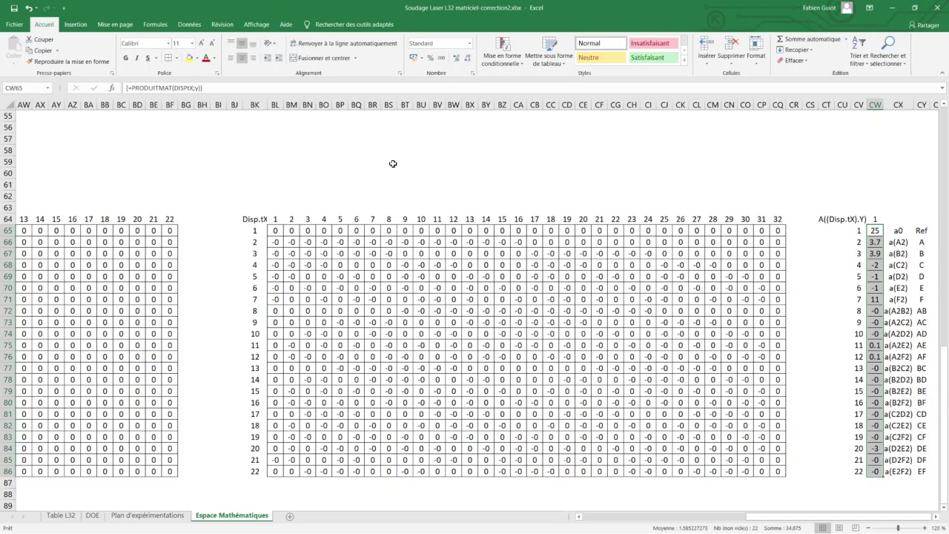
left_click(28, 89)
type("A")
key("Return")
left_click(289, 516)
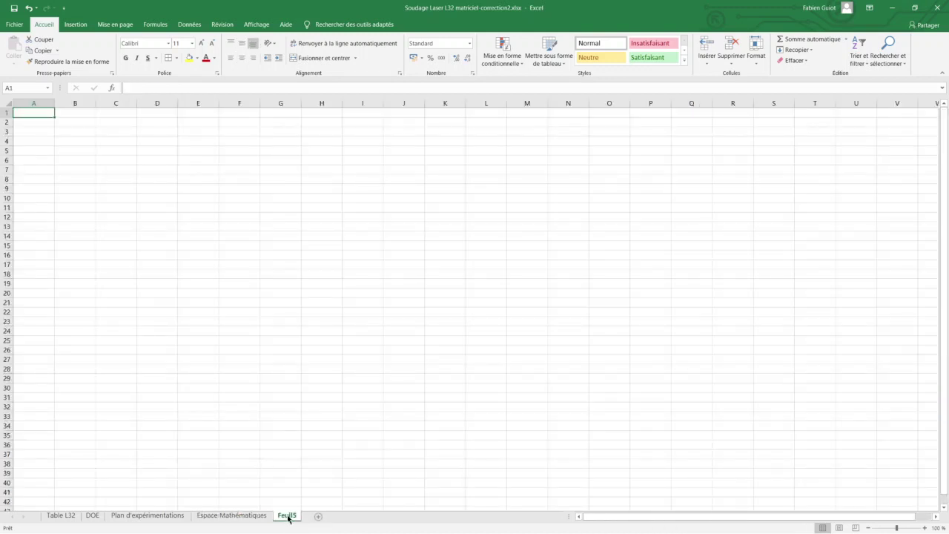
Rename the Feuil5 sheet tab to 'Plan factoriel'
right_click(289, 519)
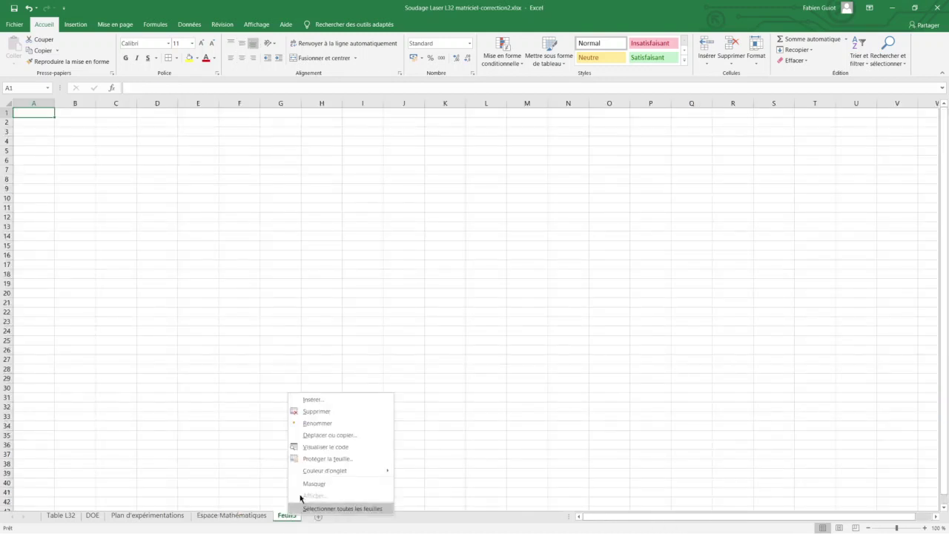
left_click(327, 424)
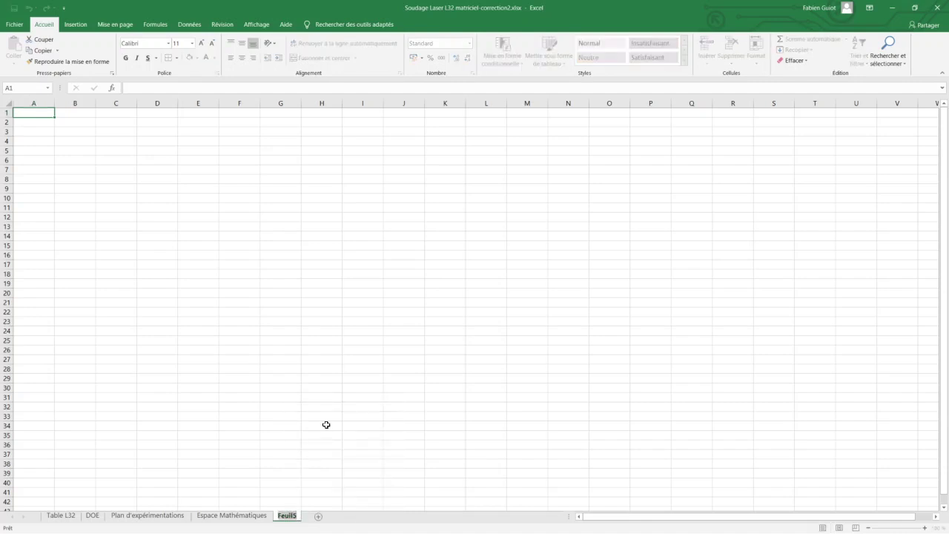
type("Pla")
type("n fa")
type("ctorie")
type("l")
key("Return")
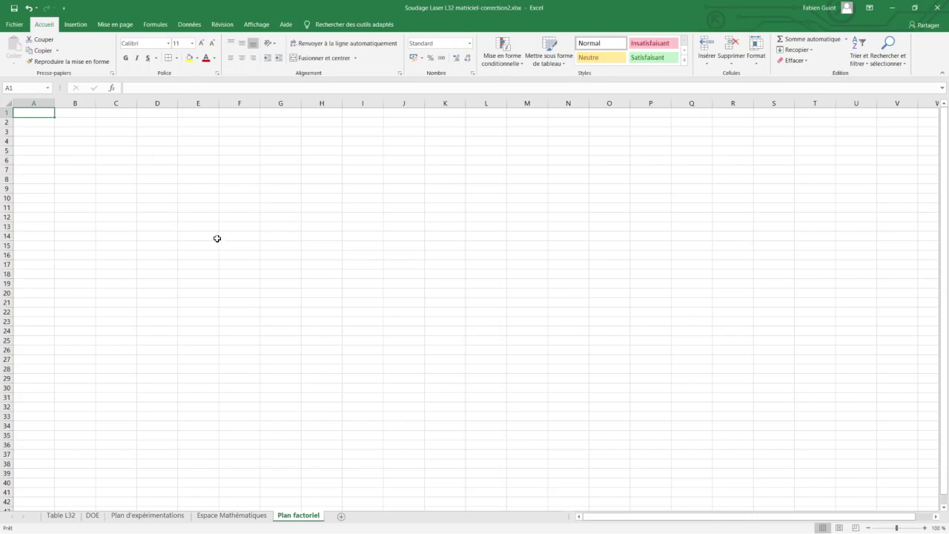
Enter run numbers 1 and 2 in cells A2 and A3
left_click(34, 122)
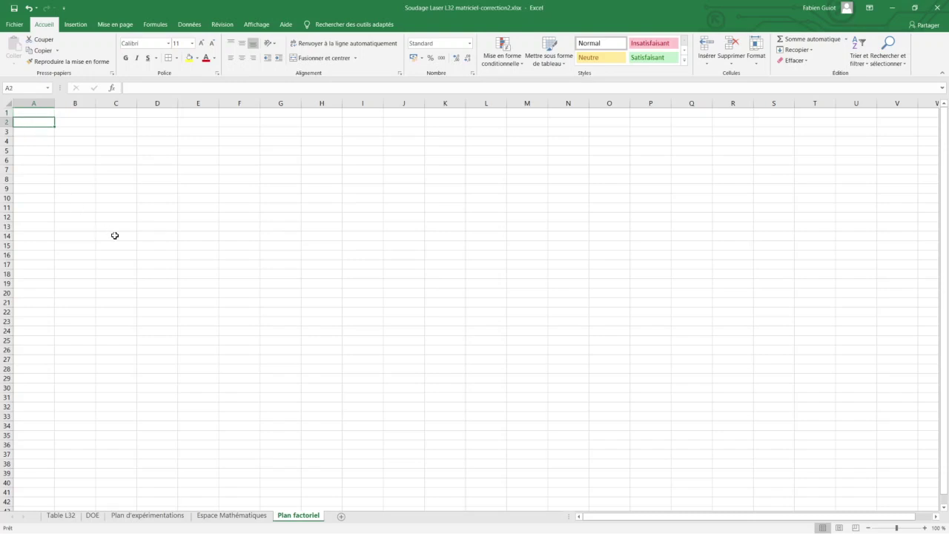
type("&")
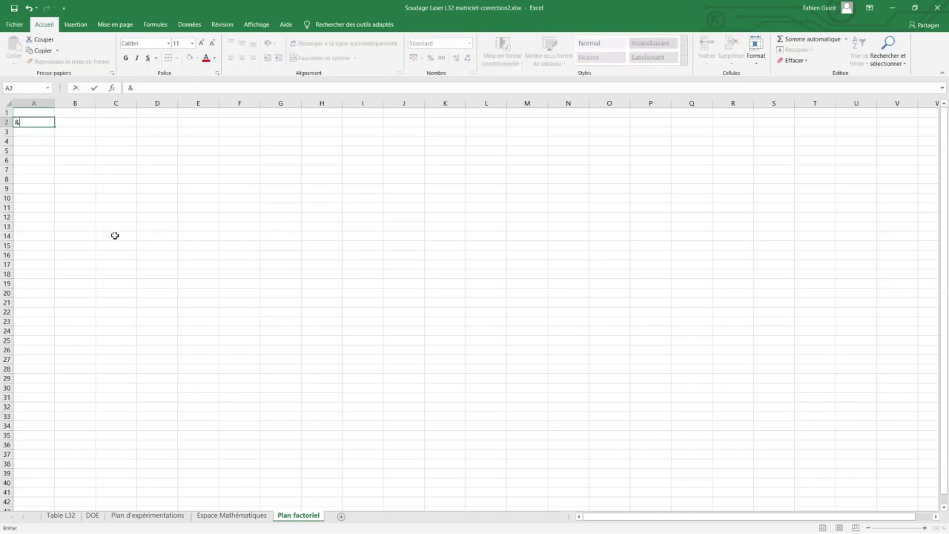
key("Return")
type("é")
key("Return")
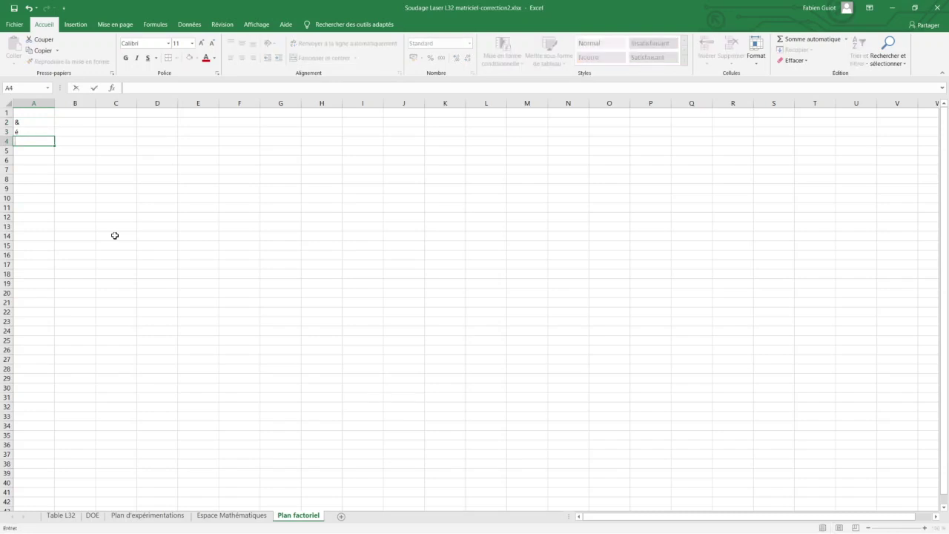
key("Up")
key("Up")
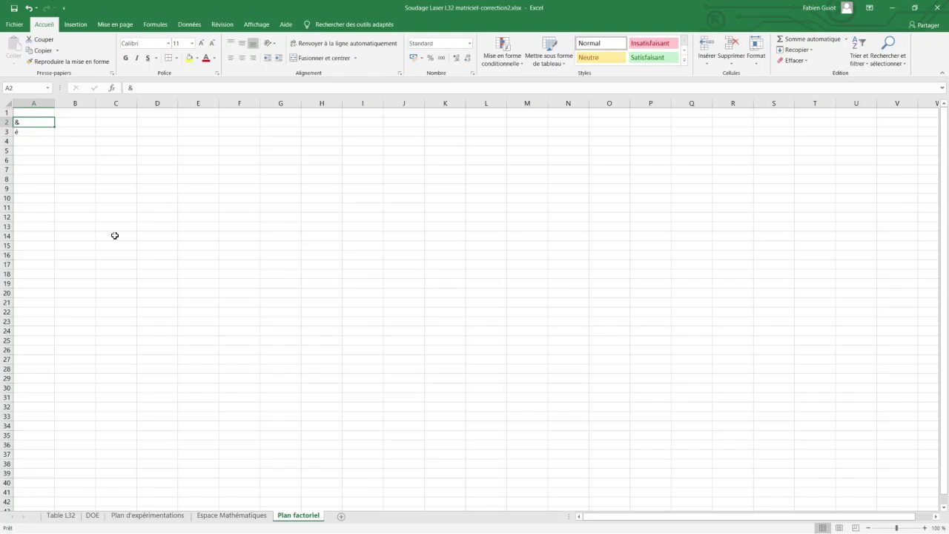
type("&")
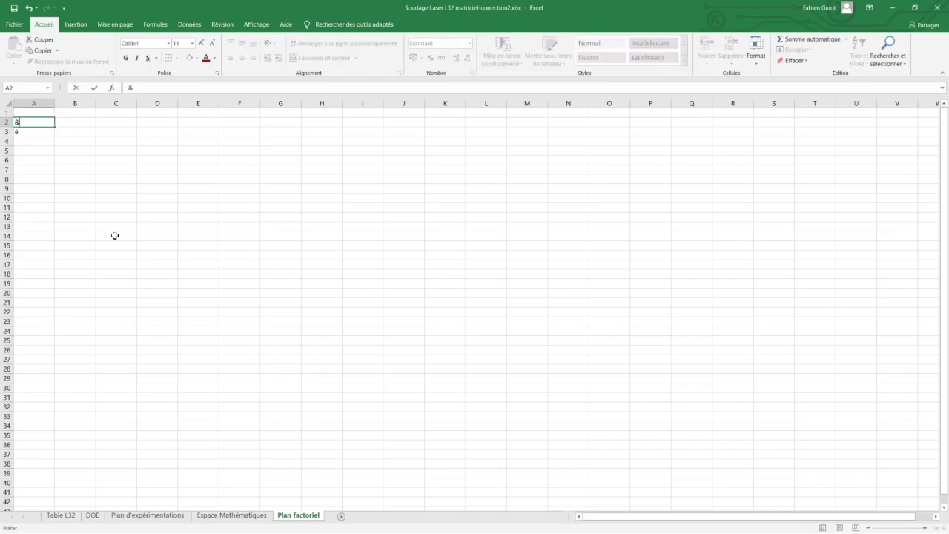
key("BackSpace")
type("1")
key("Return")
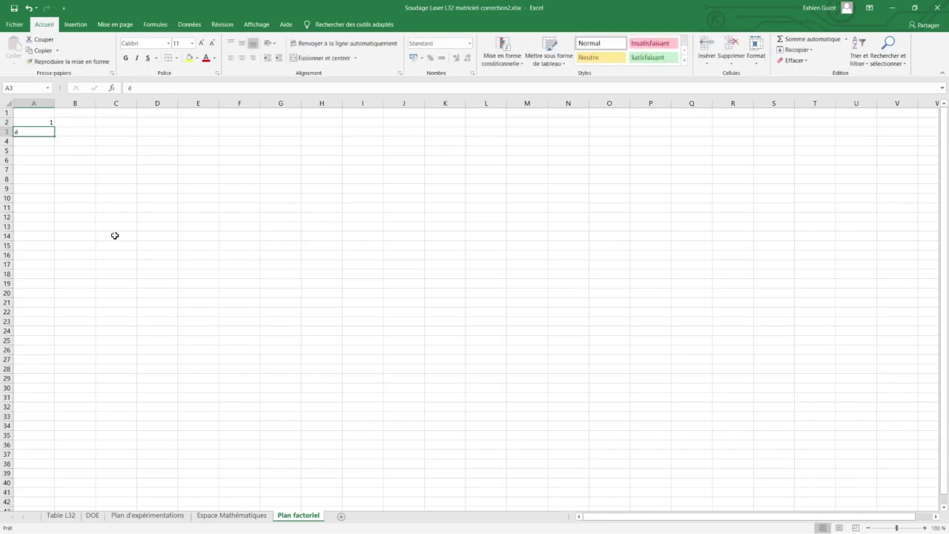
key("BackSpace")
type("2")
key("Up")
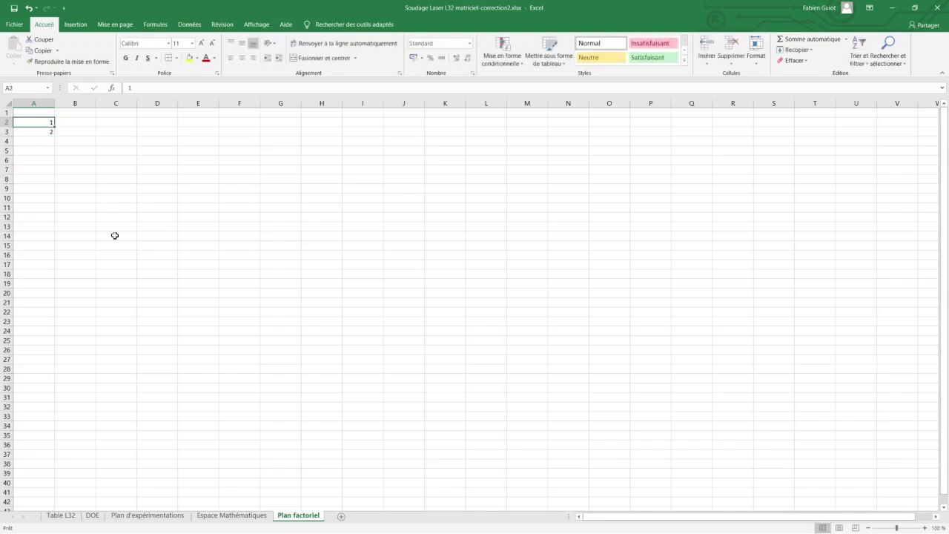
Extend the run numbering down to 64 in A65 and narrow every column
key("shift+Down")
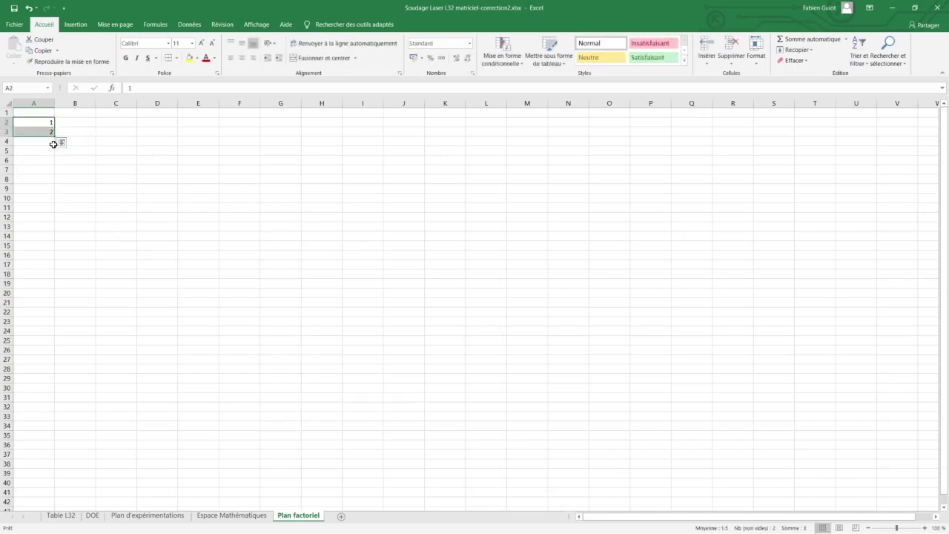
mouse_move(54, 136)
left_mouse_down()
mouse_move(50, 514)
mouse_move(47, 461)
left_mouse_up()
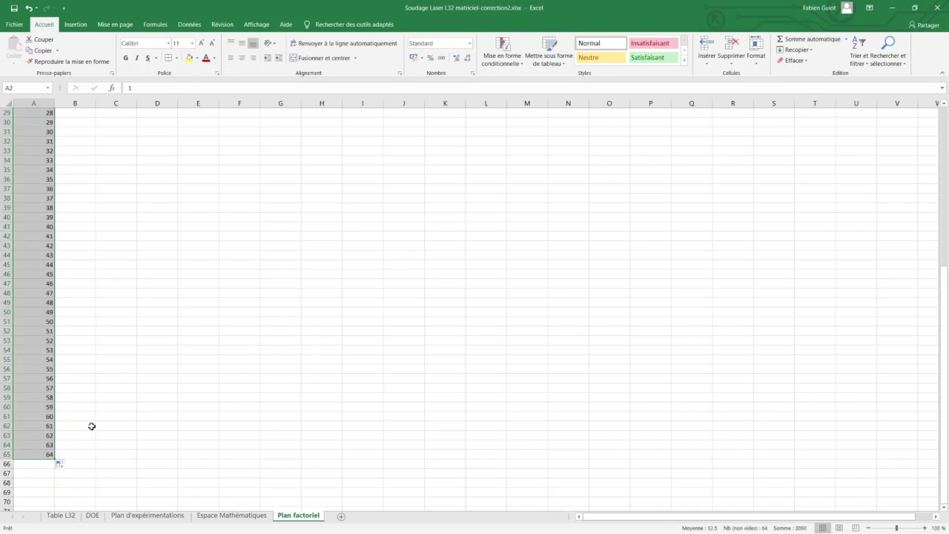
left_click(7, 102)
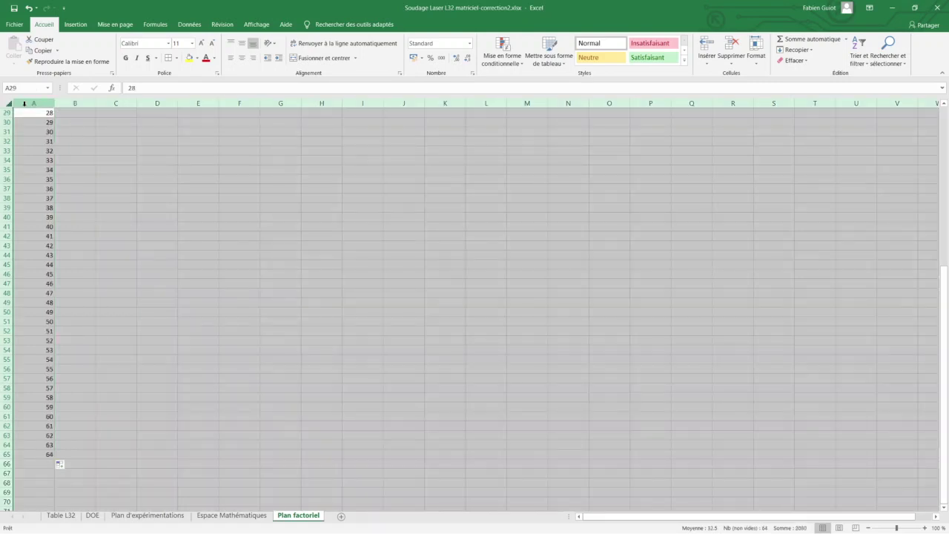
left_click_drag(54, 104, 29, 104)
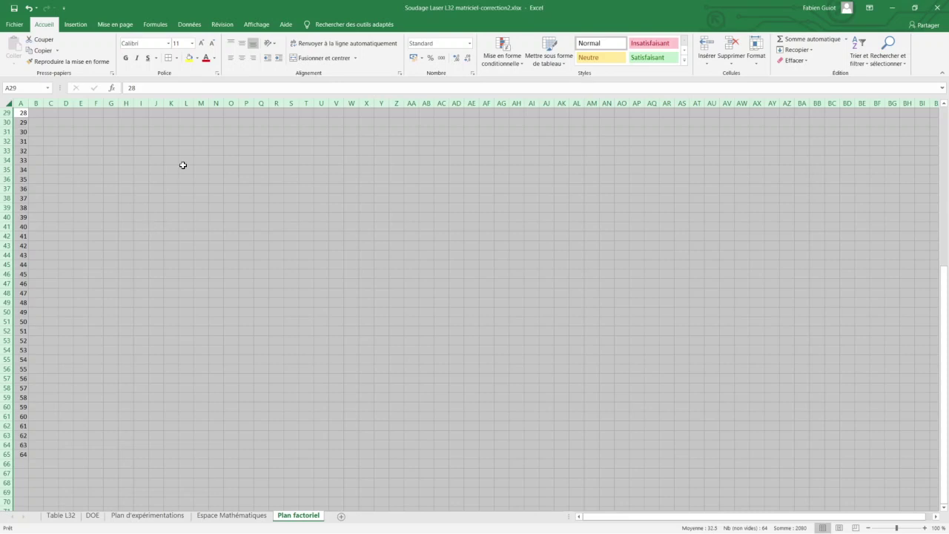
Turn off Quadrillage gridlines and centre all cell contents on Plan factoriel
left_click(260, 27)
left_click(138, 60)
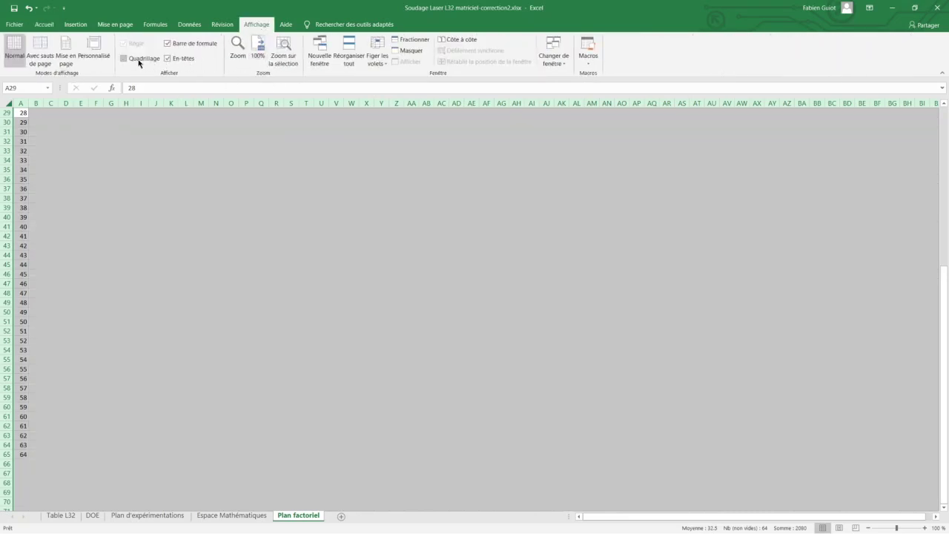
left_click(45, 24)
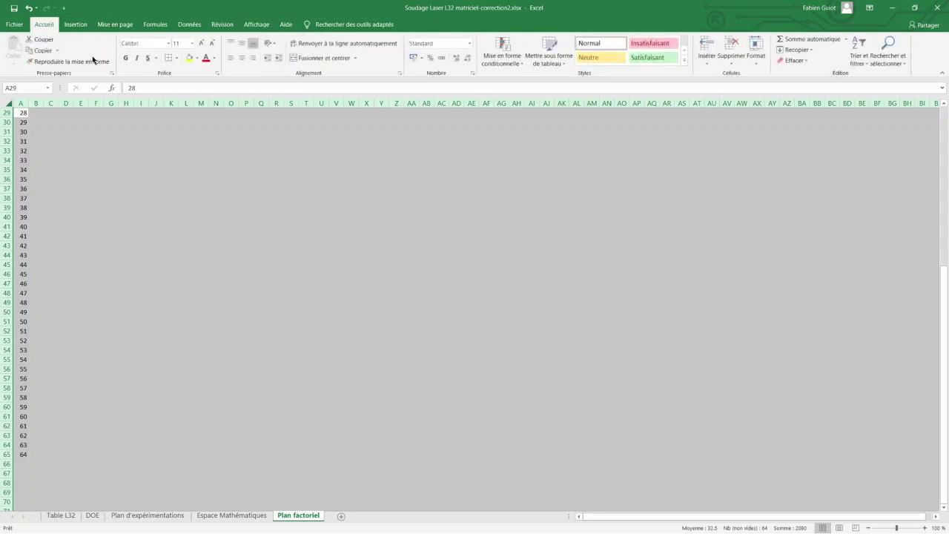
left_click(241, 58)
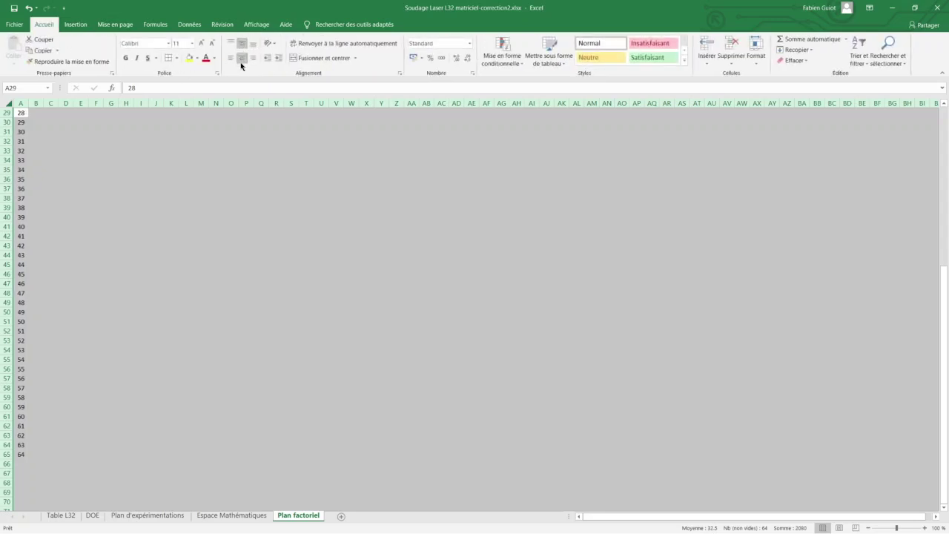
scroll(152, 159, "up", 9)
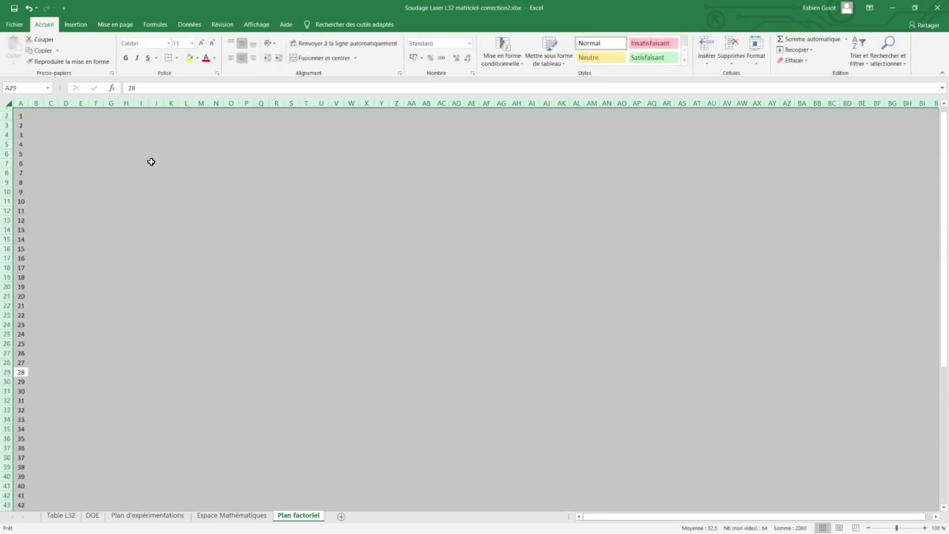
left_click(21, 123)
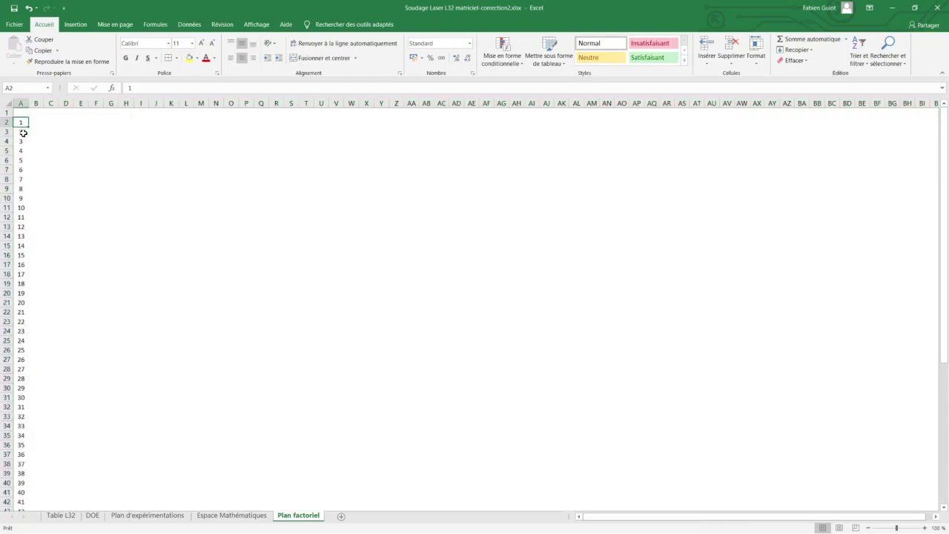
left_click(32, 122)
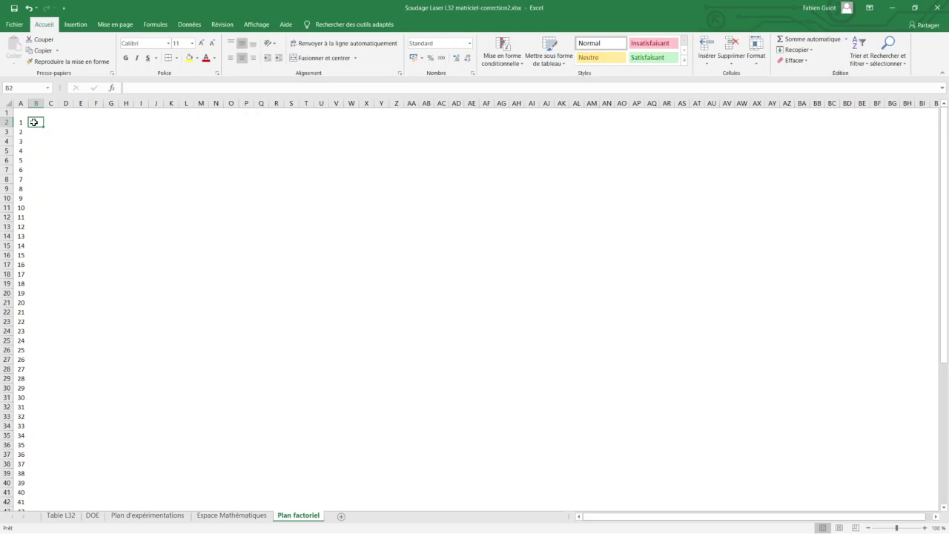
Copy factor headers A–F from the DOE sheet into B1:G1 of Plan factoriel
left_click(93, 516)
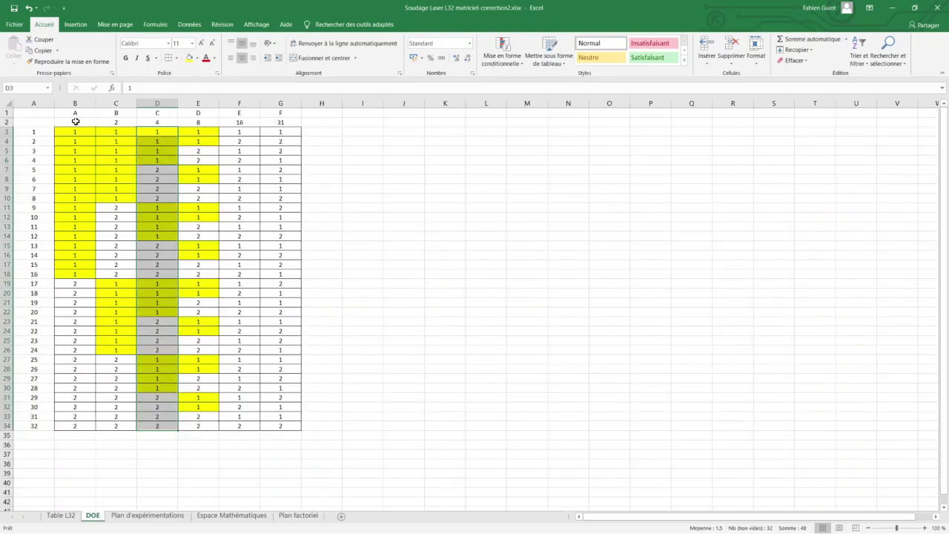
left_click_drag(75, 114, 265, 113)
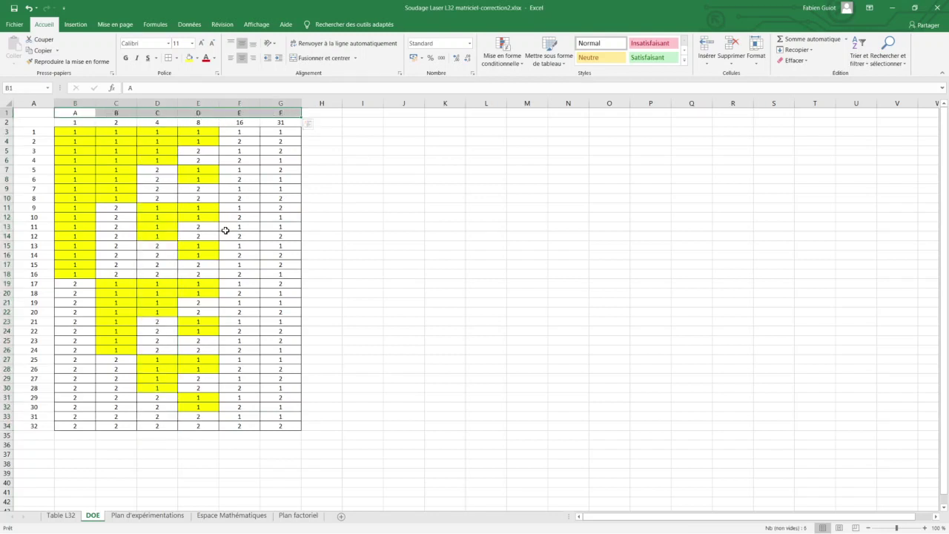
key("ctrl+c")
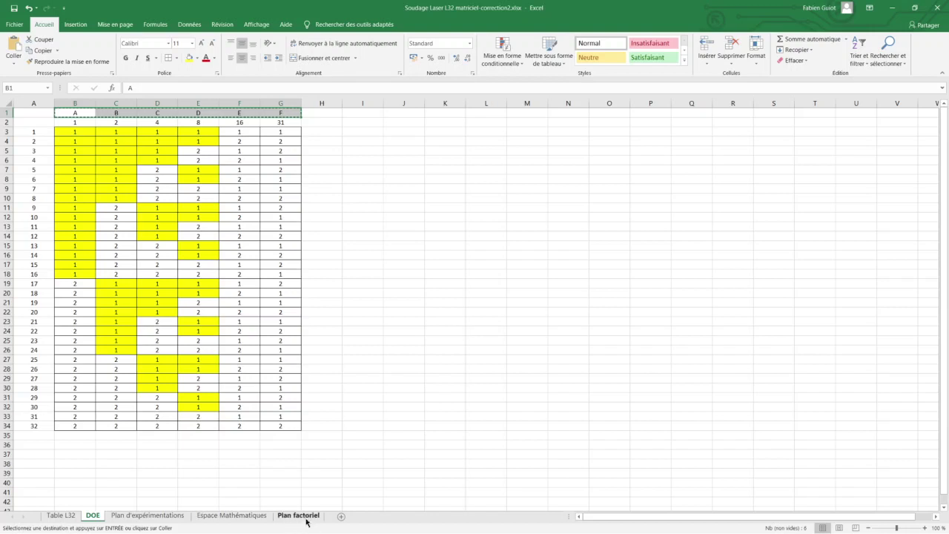
left_click(305, 517)
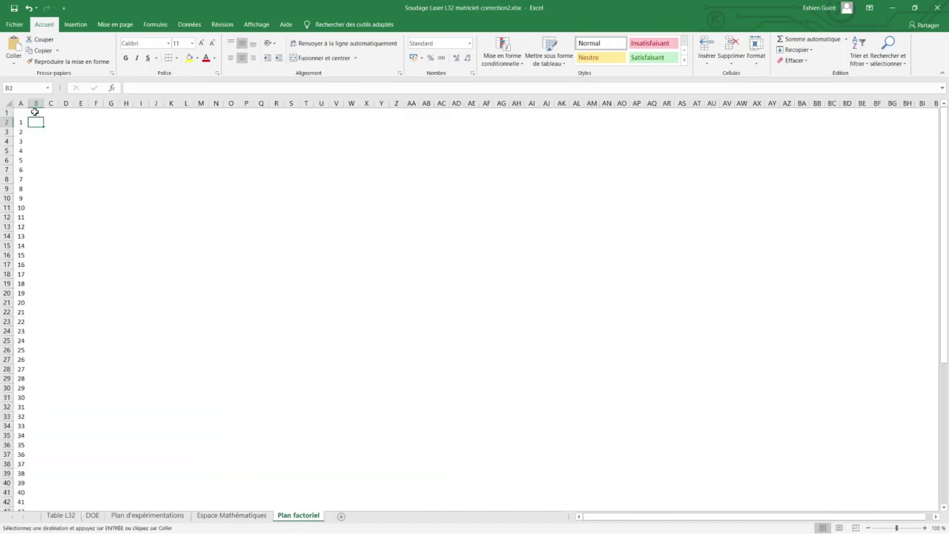
key("ctrl+v")
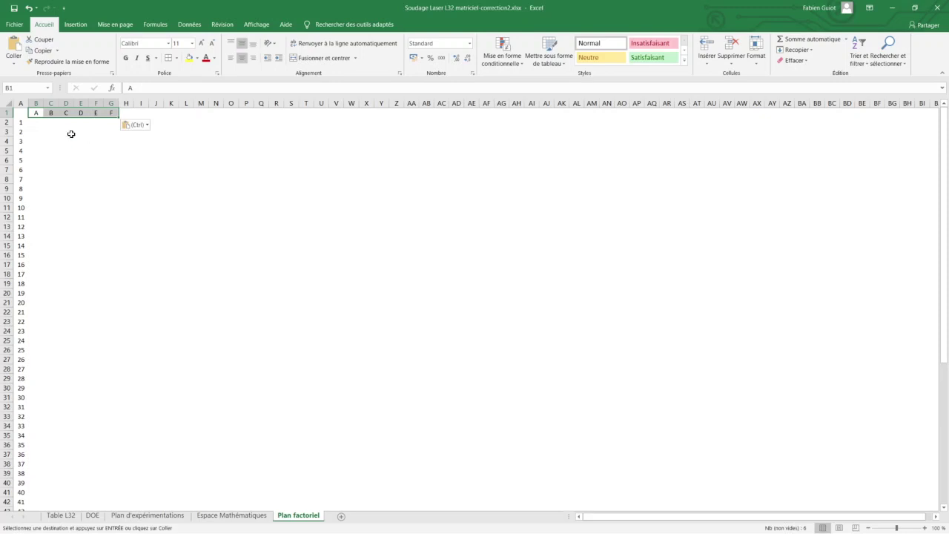
Enter level 1 in cell B2
left_click(37, 125)
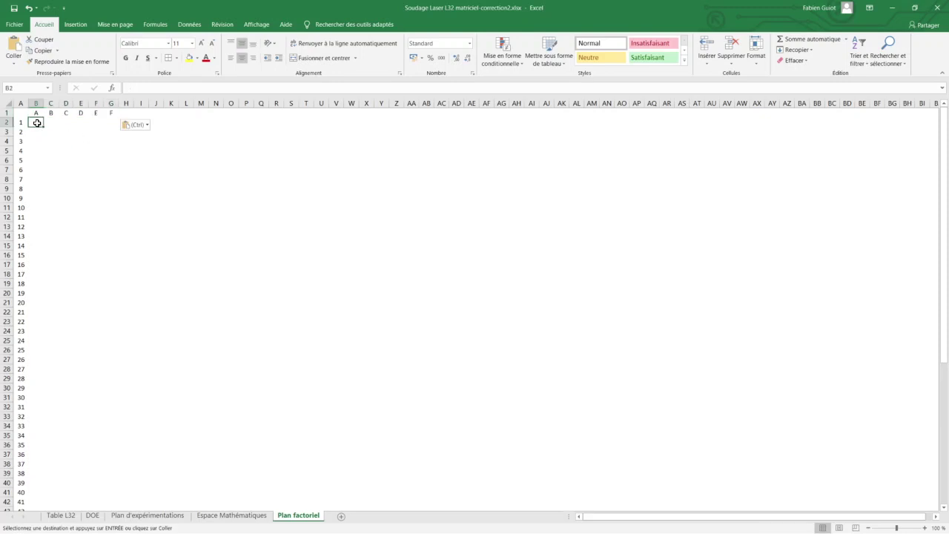
type("1")
key("Return")
Put 1 in B3 and fill column B with level 1 for runs 1 to 32
type("1")
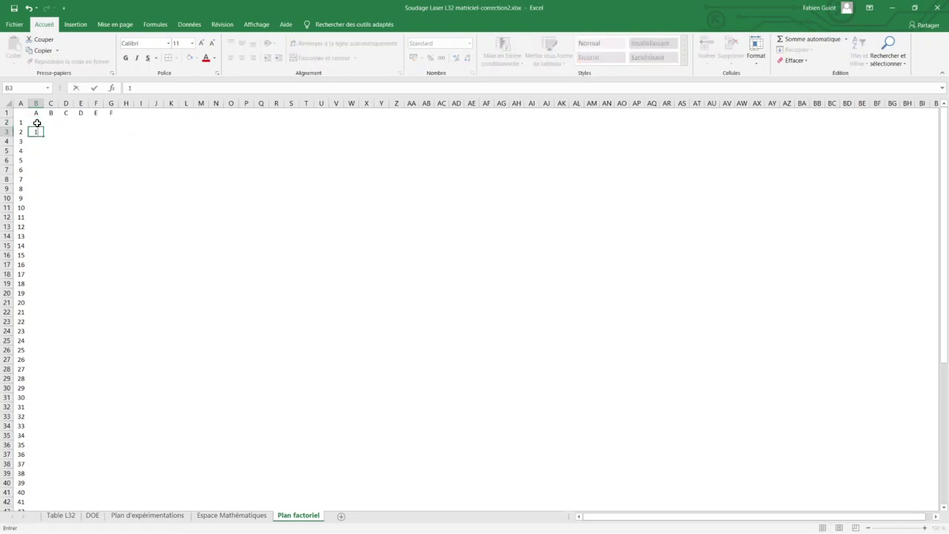
key("ctrl+Return")
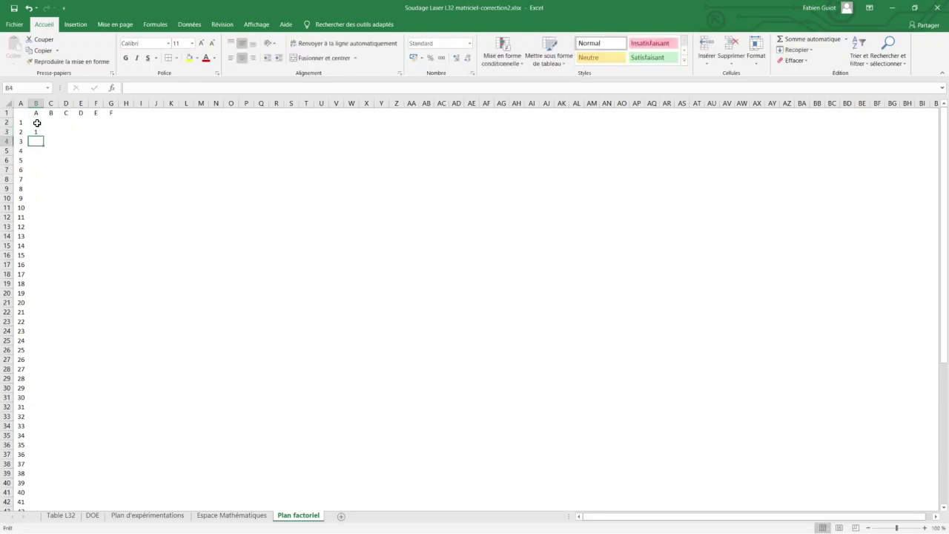
left_click(36, 123)
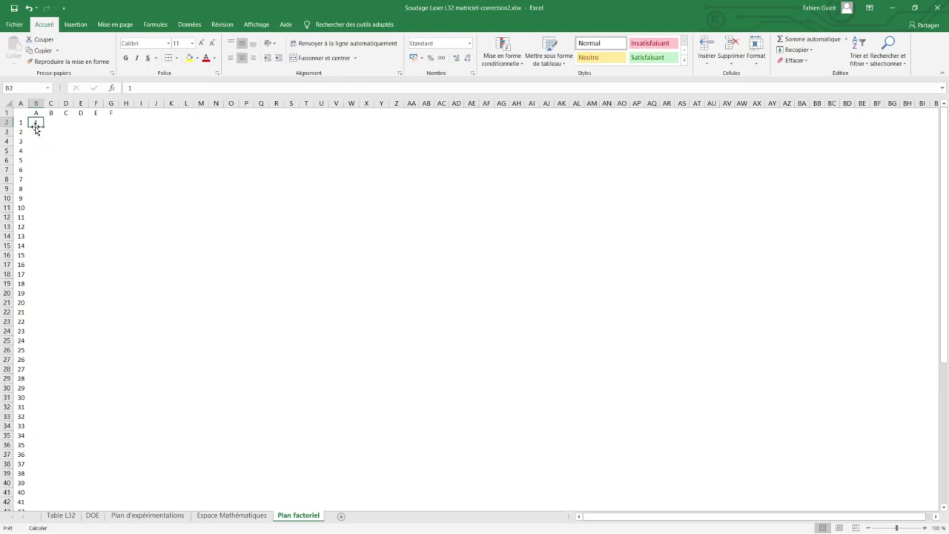
left_click_drag(34, 124, 35, 387)
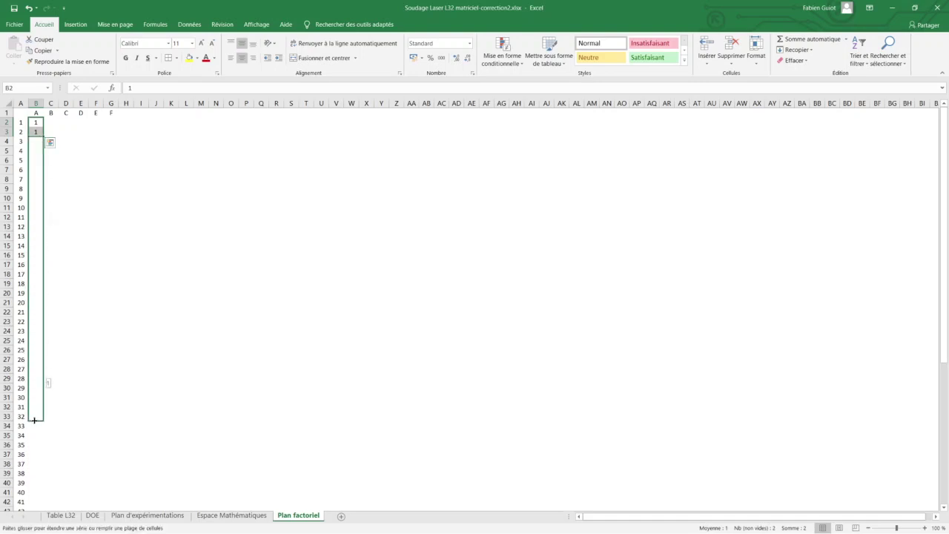
left_click_drag(35, 386, 34, 421)
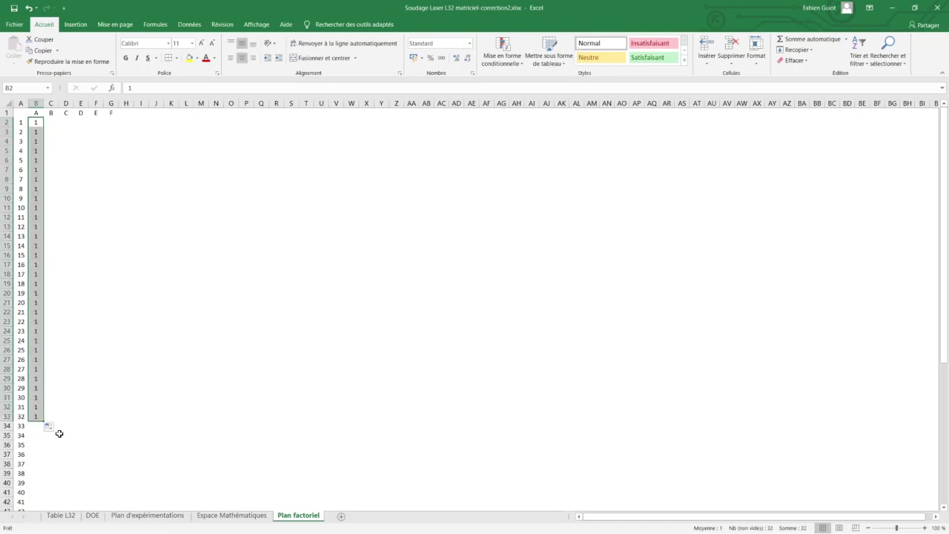
Enter 2 in B34:B35 and fill level 2 down for runs 33 to 64
left_click(35, 427)
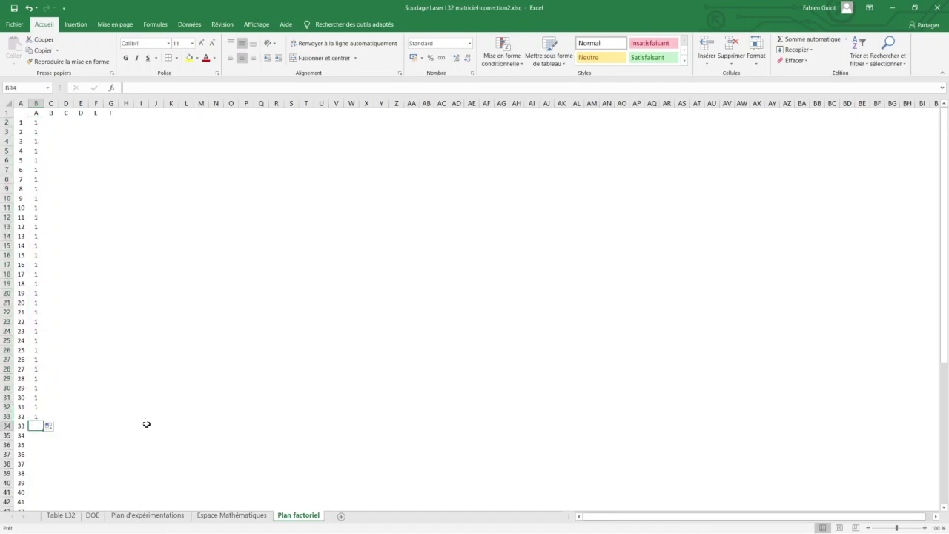
type("2")
key("Return")
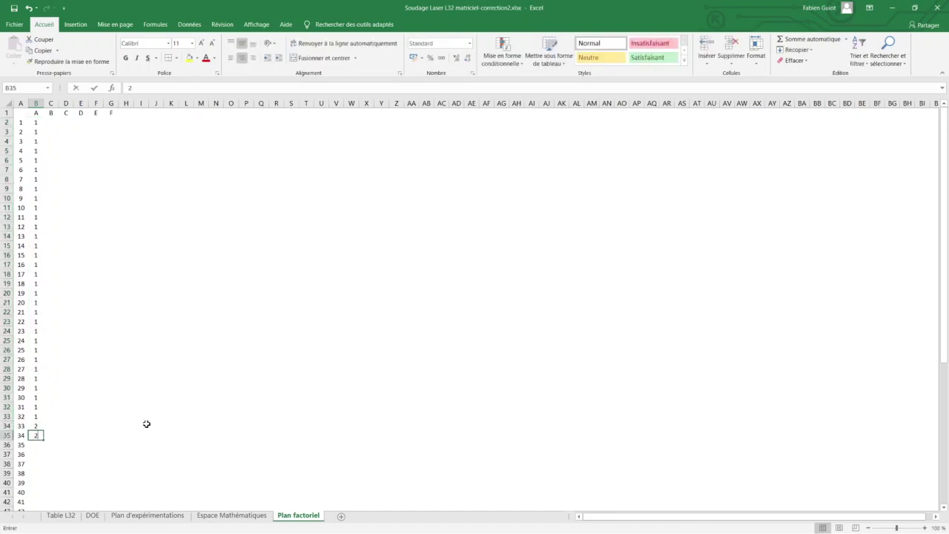
type("2")
key("Up")
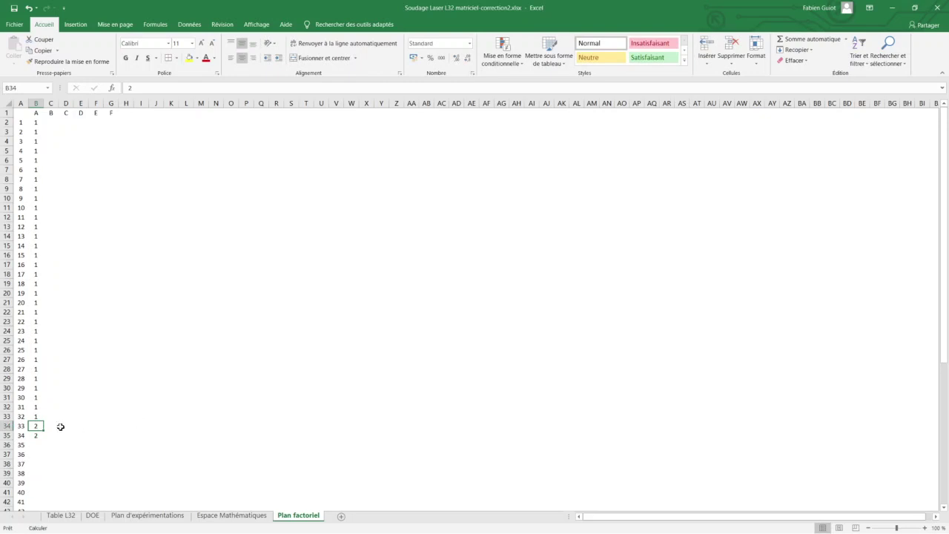
left_click_drag(37, 425, 47, 528)
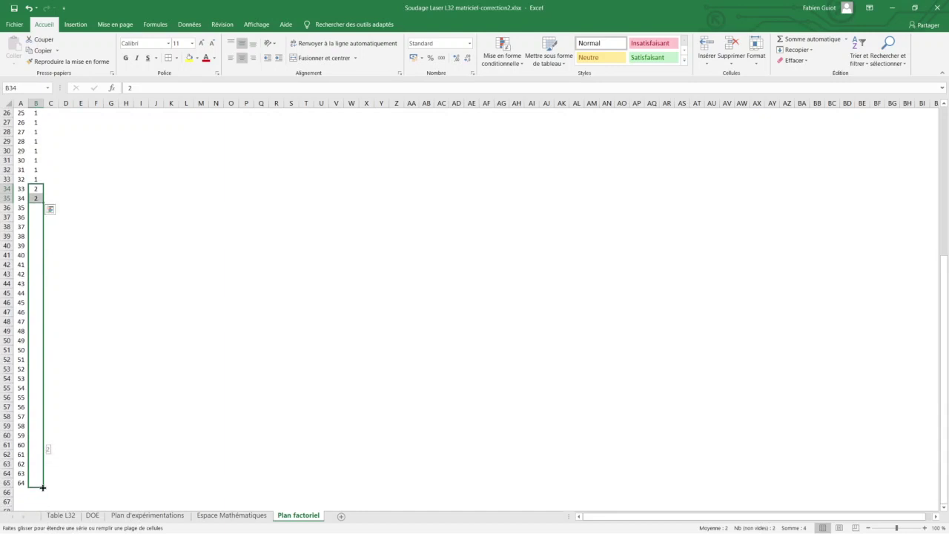
mouse_move(47, 528)
left_mouse_down()
mouse_move(46, 490)
mouse_move(141, 331)
mouse_move(204, 95)
left_mouse_up()
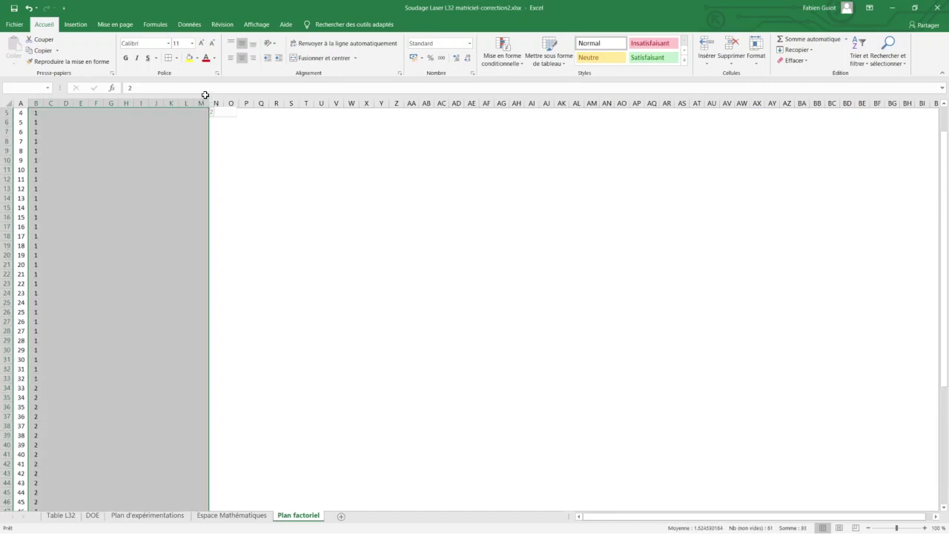
left_click_drag(204, 95, 114, 117)
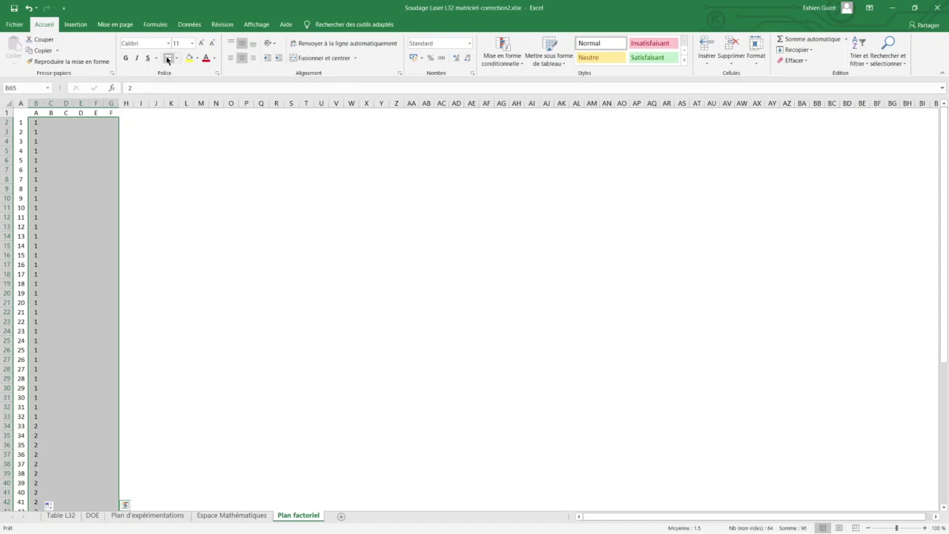
scroll(146, 144, "down", 14)
scroll(152, 183, "up", 7)
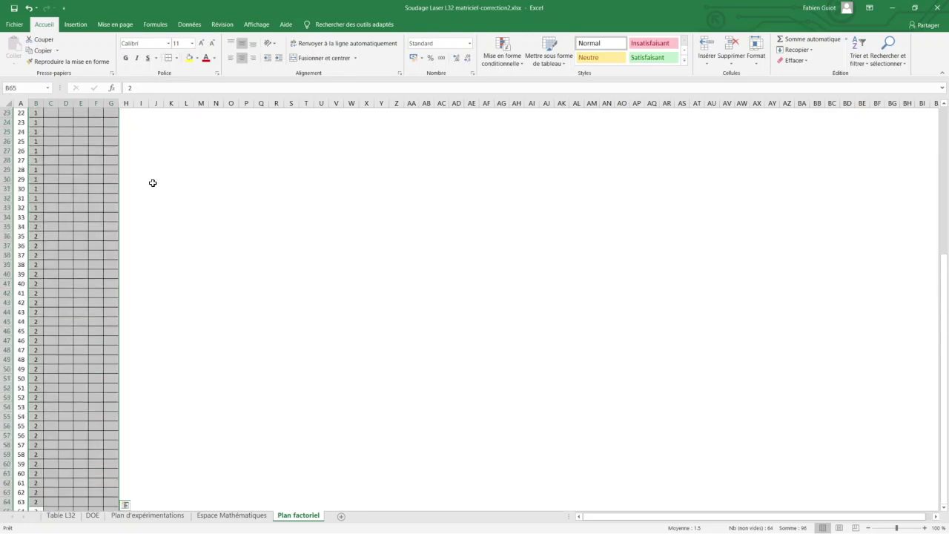
scroll(152, 186, "up", 7)
Copy sixteen 1s into column C and fill runs 17–32 with 2
left_click(35, 124)
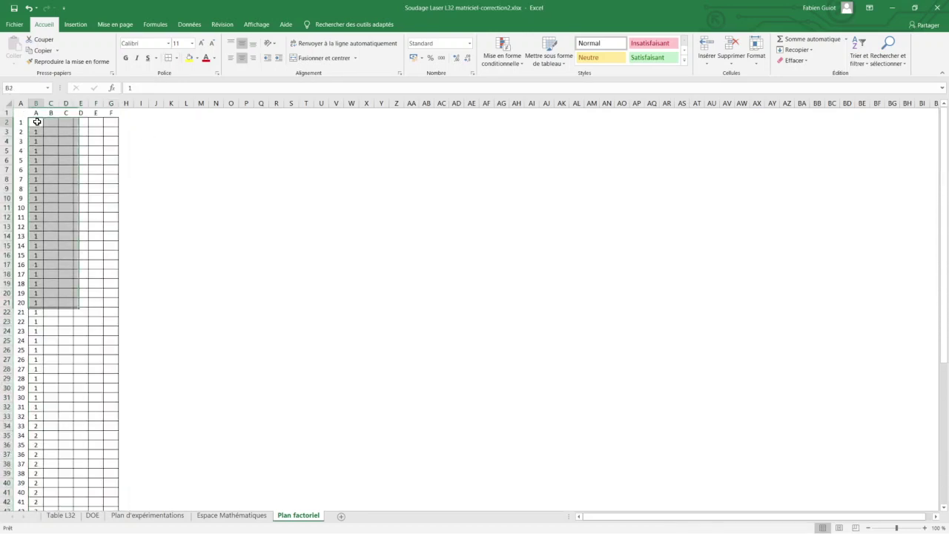
left_click_drag(35, 123, 35, 265)
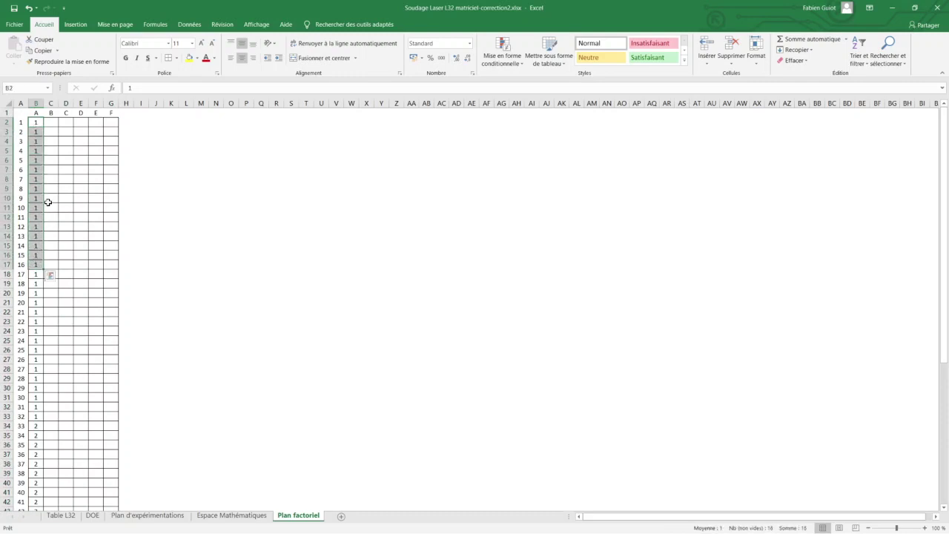
key("ctrl+c")
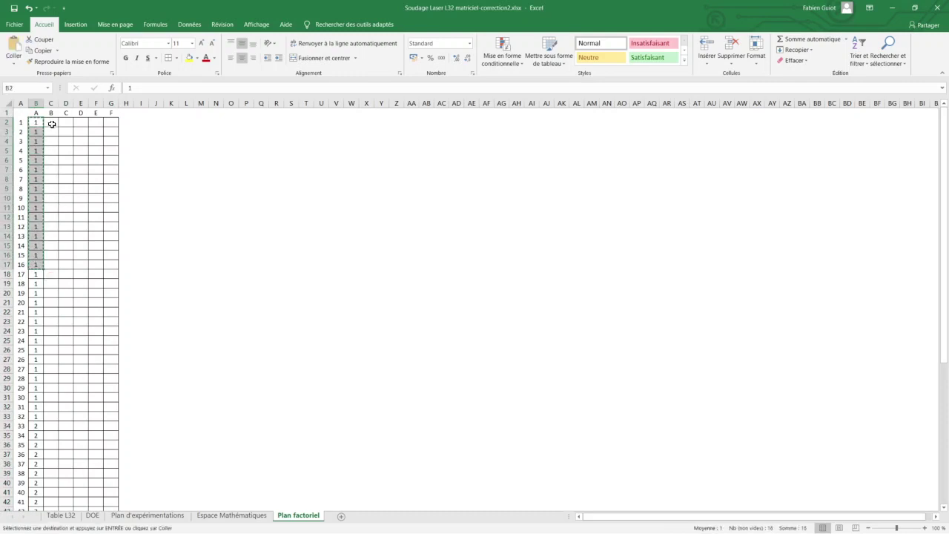
left_click(52, 124)
key("ctrl+v")
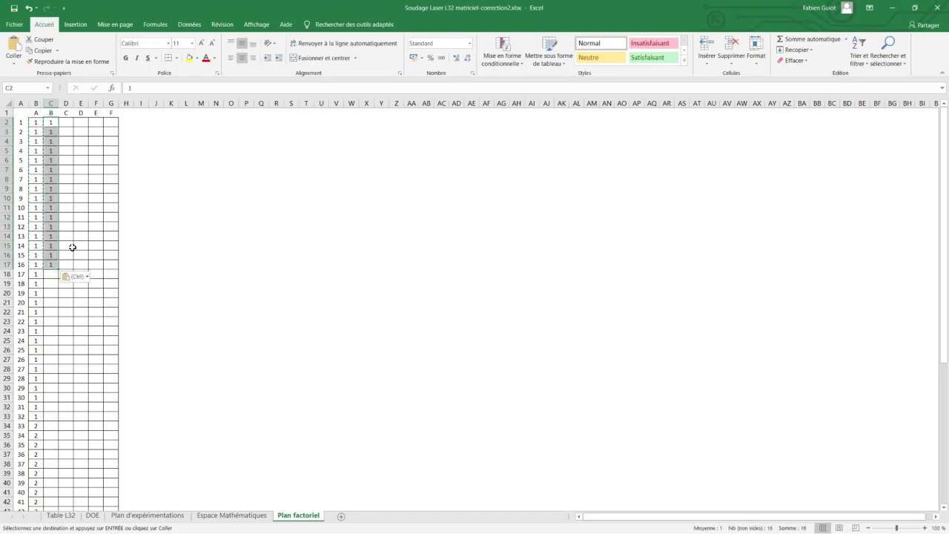
left_click(52, 272)
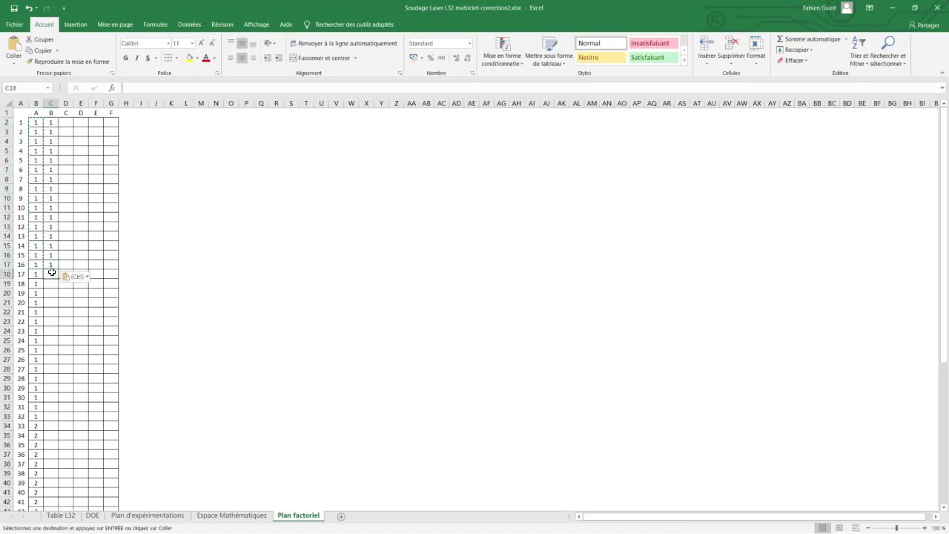
type("1")
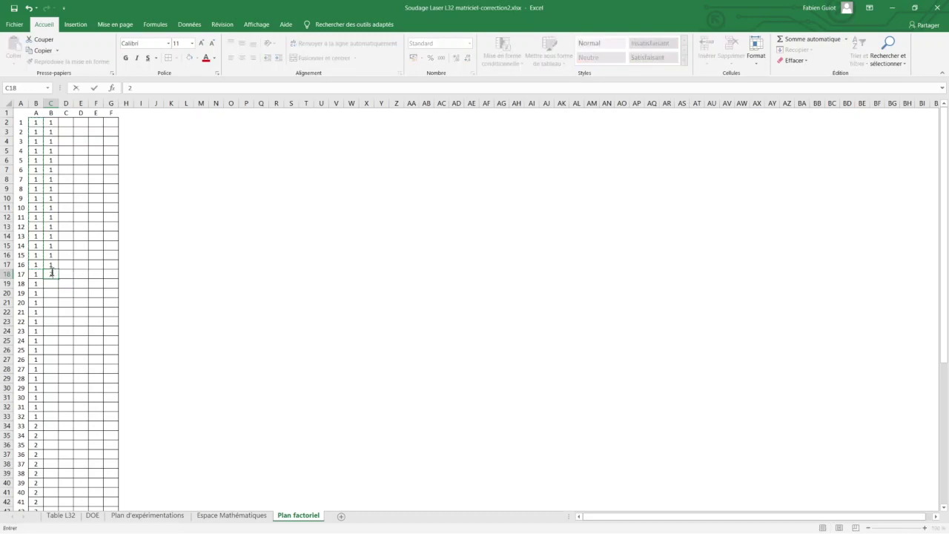
key("Return")
type("2")
left_click_drag(52, 272, 48, 415)
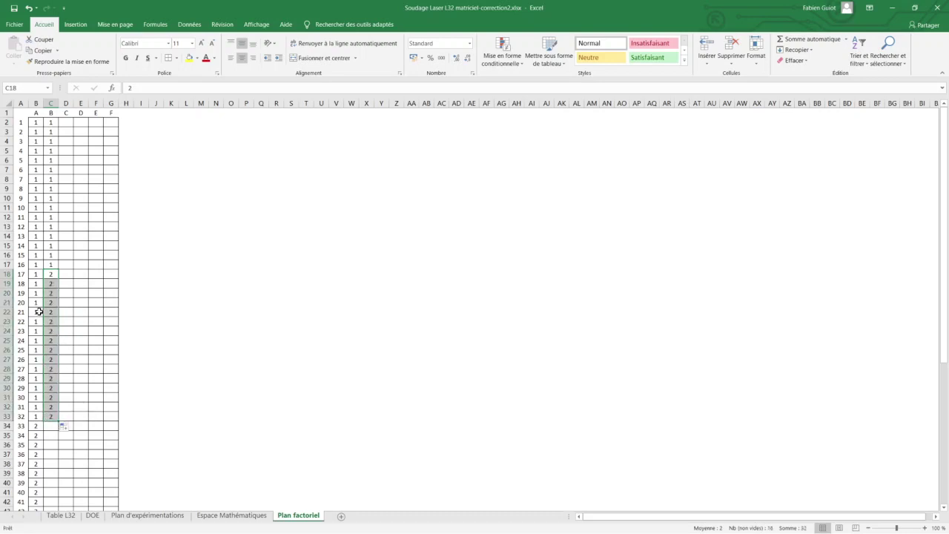
Copy column C's 32-value pattern into runs 33–64
left_click_drag(53, 124, 49, 413)
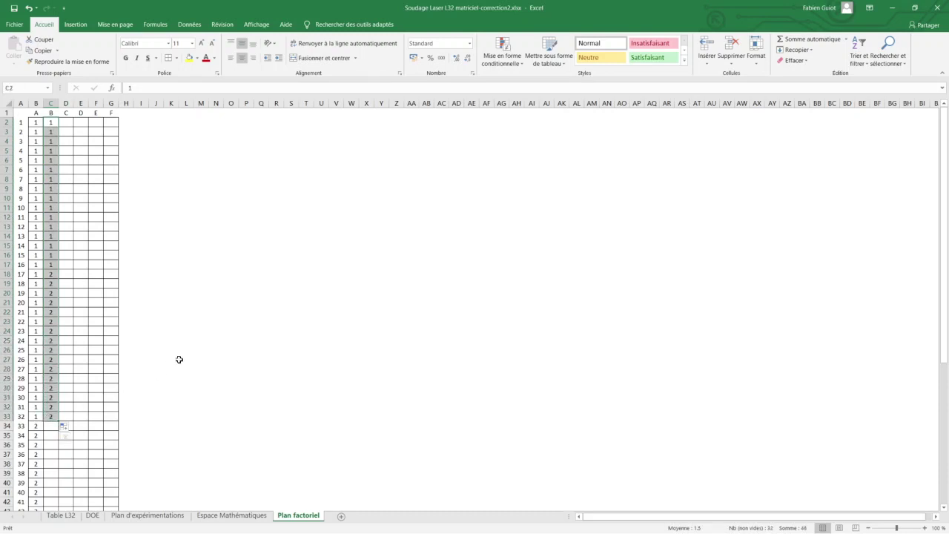
key("ctrl+c")
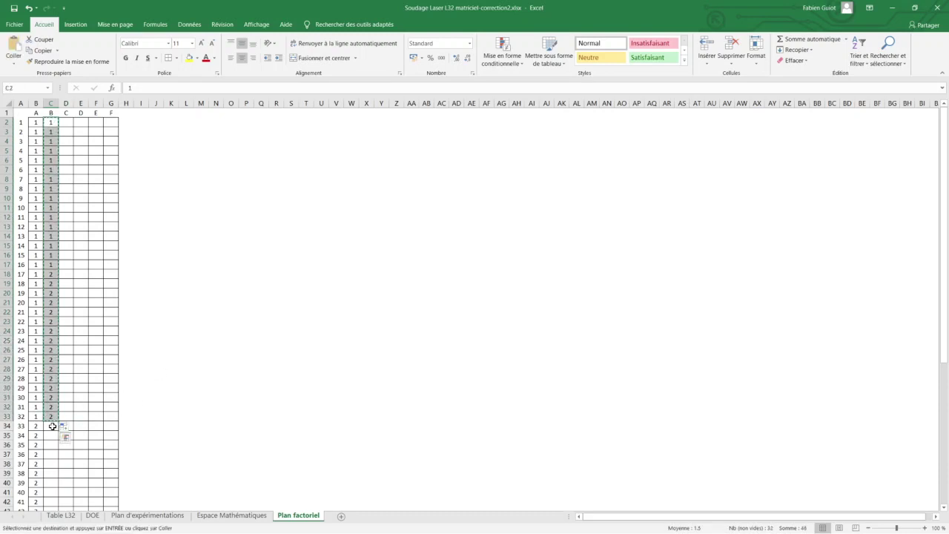
left_click(52, 427)
key("ctrl+v")
scroll(142, 384, "down", 4)
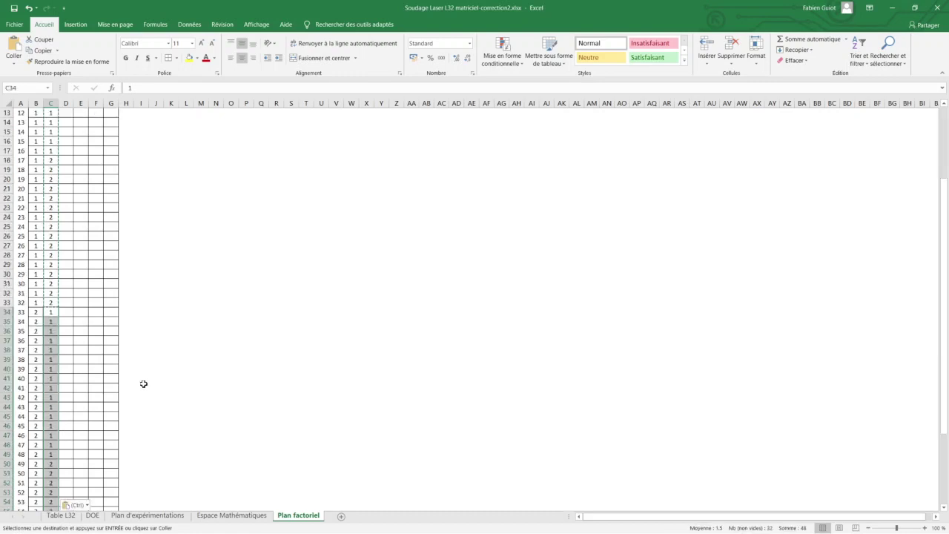
scroll(143, 383, "down", 4)
scroll(142, 388, "down", 1)
scroll(131, 325, "up", 5)
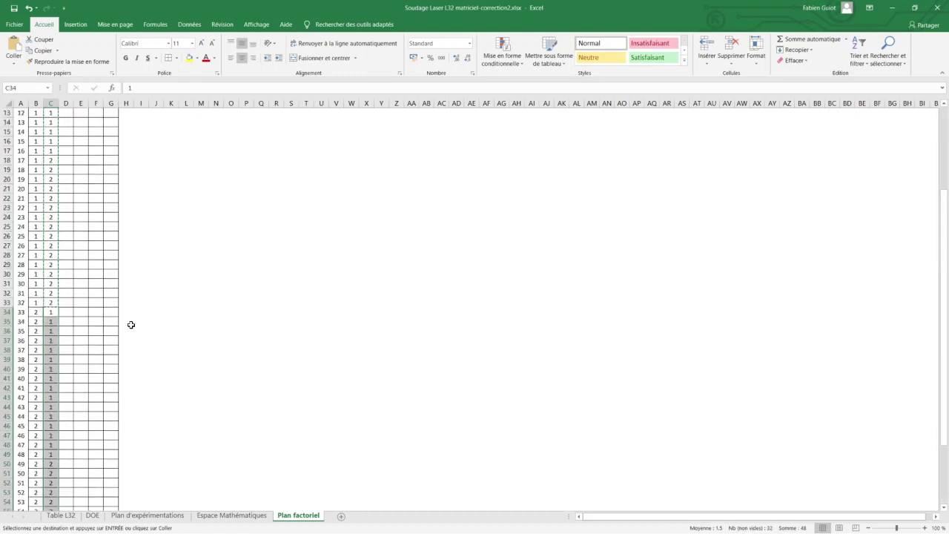
scroll(130, 325, "up", 4)
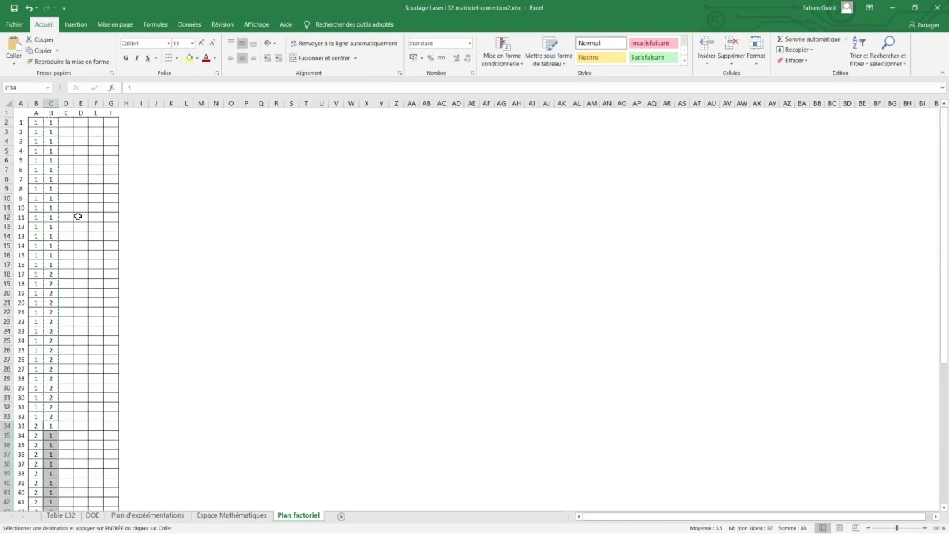
Select a block of eight 1s and eight 2s from column C
left_click(55, 199)
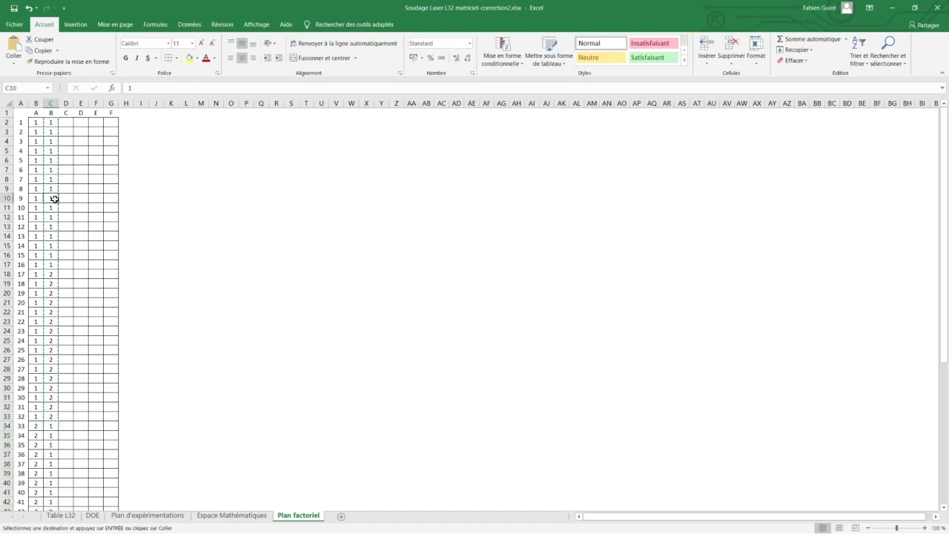
mouse_move(52, 199)
left_mouse_down()
mouse_move(56, 311)
mouse_move(54, 287)
left_mouse_up()
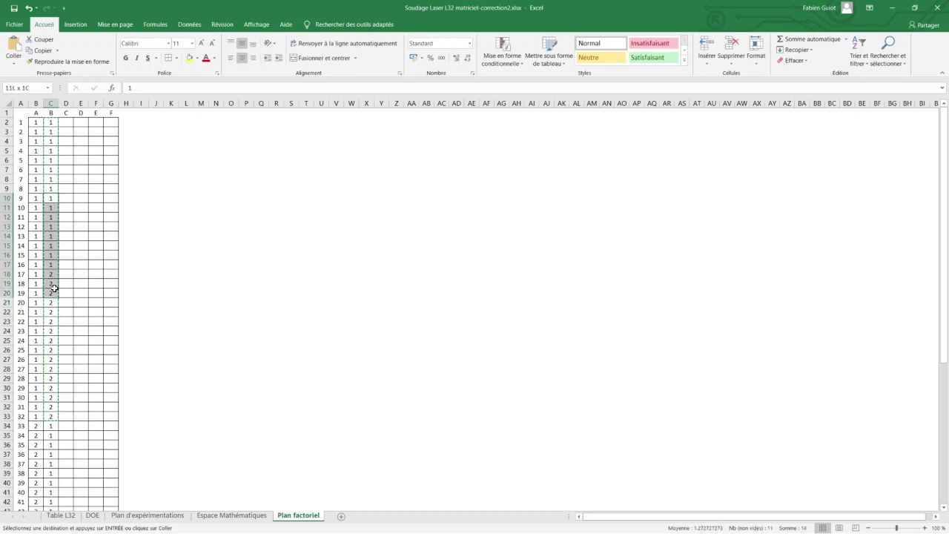
left_click_drag(55, 295, 54, 339)
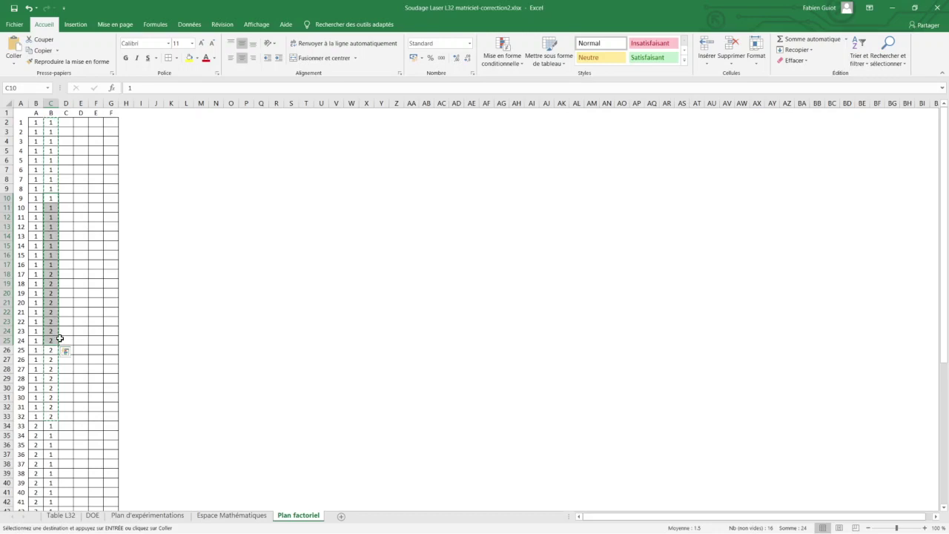
Paste the eight-1s/eight-2s block at D2 and repeat it for runs 17–48
left_click(67, 123)
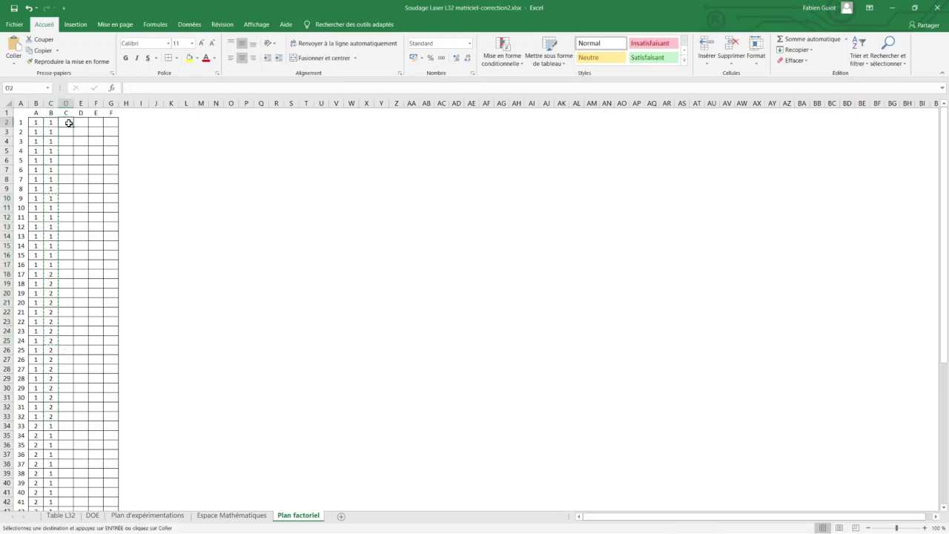
key("ctrl+v")
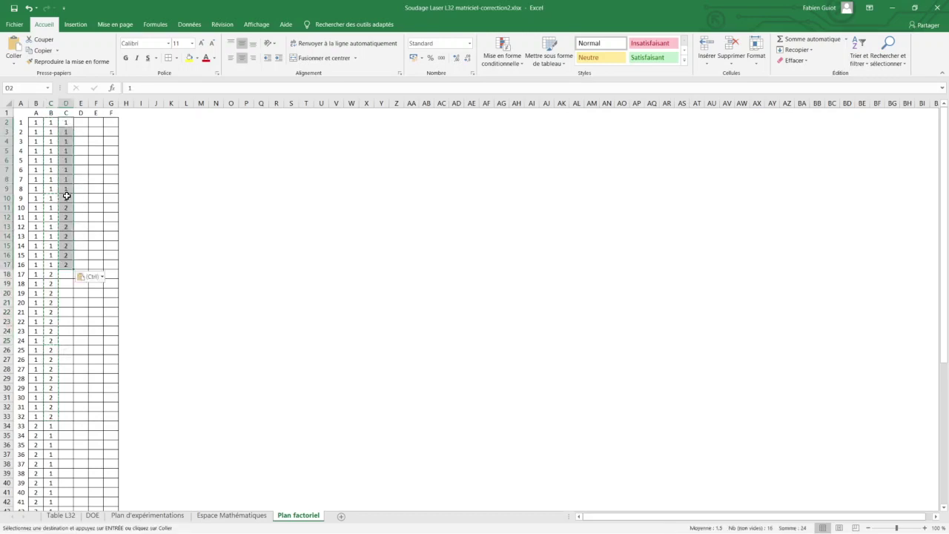
key("ctrl+c")
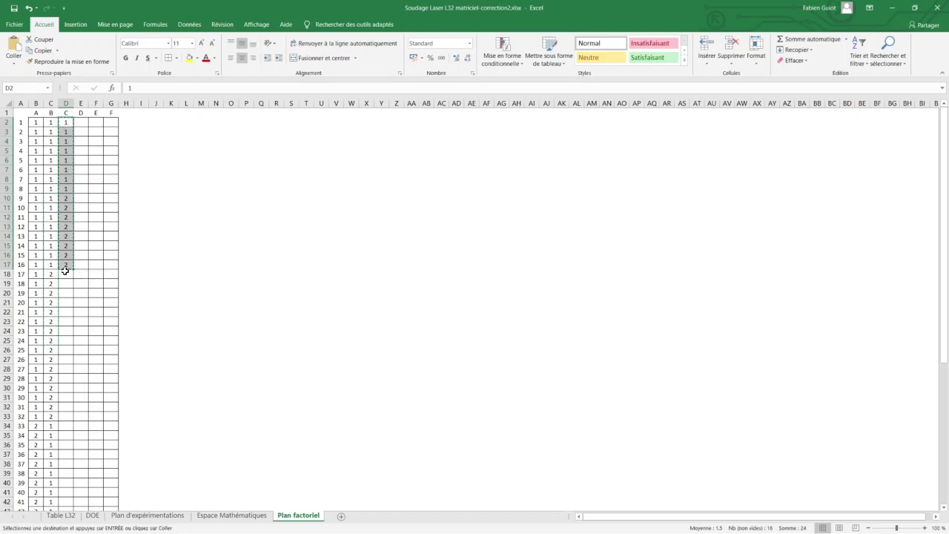
left_click(67, 274)
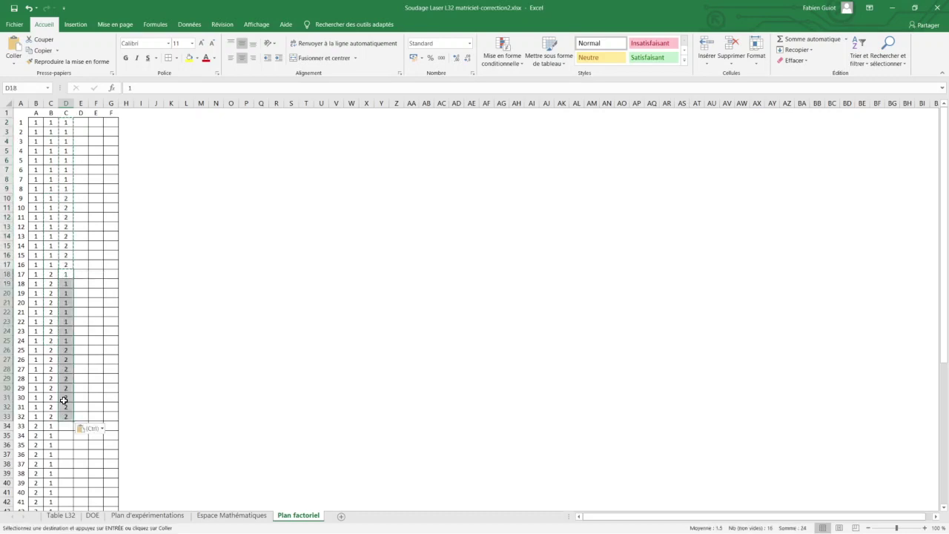
mouse_move(66, 275)
left_mouse_down()
mouse_move(65, 416)
mouse_move(66, 400)
mouse_move(93, 392)
left_mouse_up()
key("ctrl+v")
left_click(67, 427)
key("ctrl+v")
key("ctrl+v")
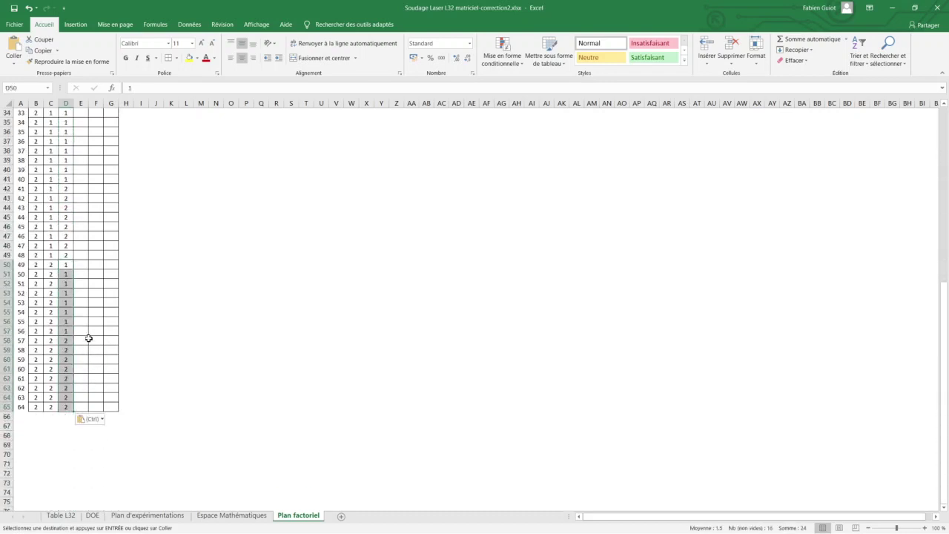
scroll(87, 334, "up", 5)
scroll(87, 318, "up", 6)
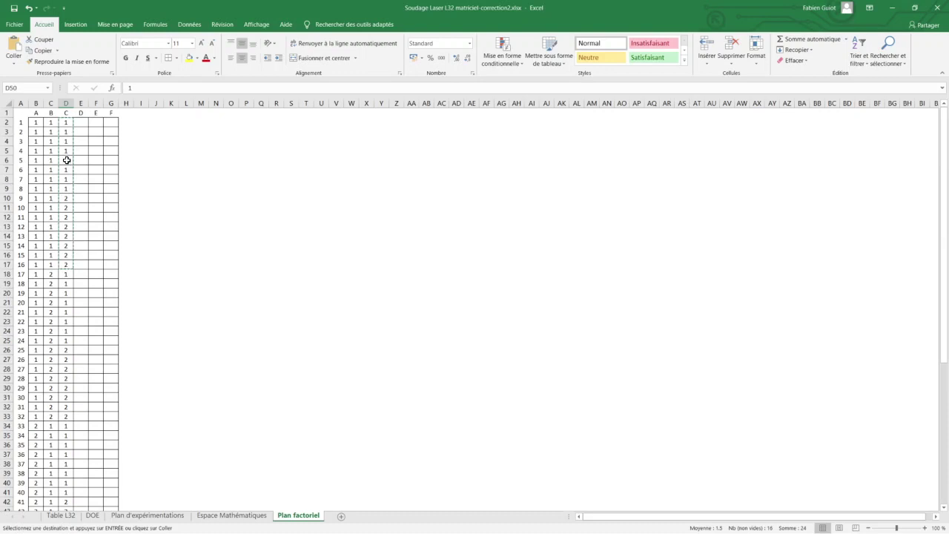
left_click(79, 122)
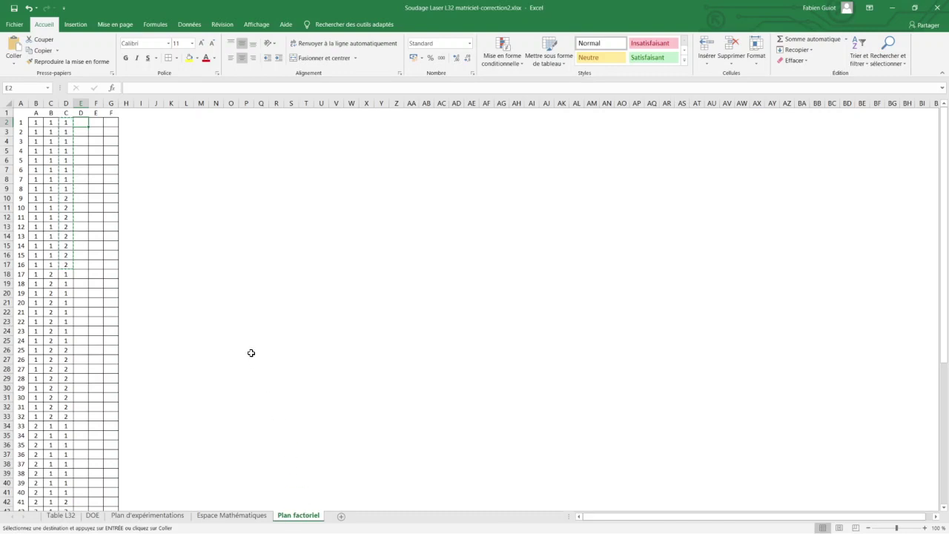
Insert a blank row above the table and make it taller
left_click(8, 113)
right_click(7, 112)
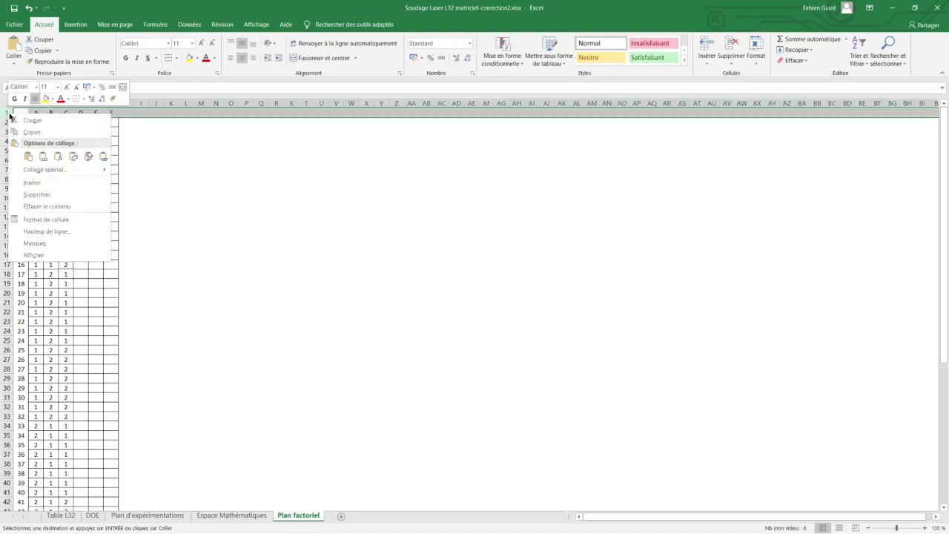
left_click(62, 183)
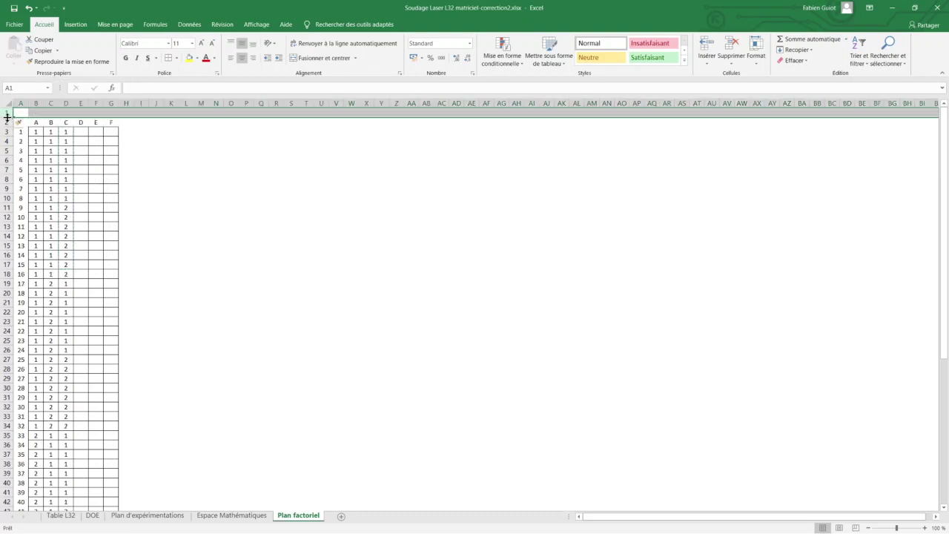
left_click_drag(7, 119, 9, 131)
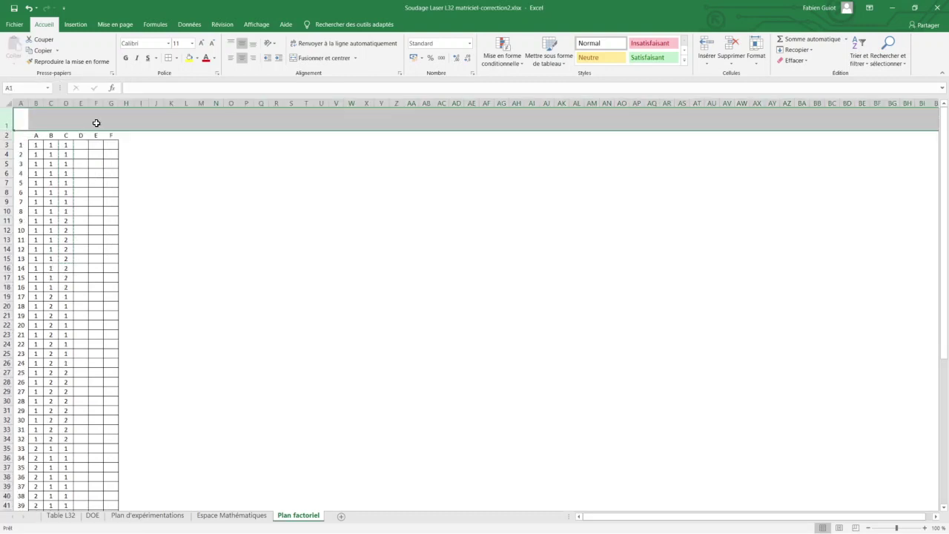
left_click(199, 117)
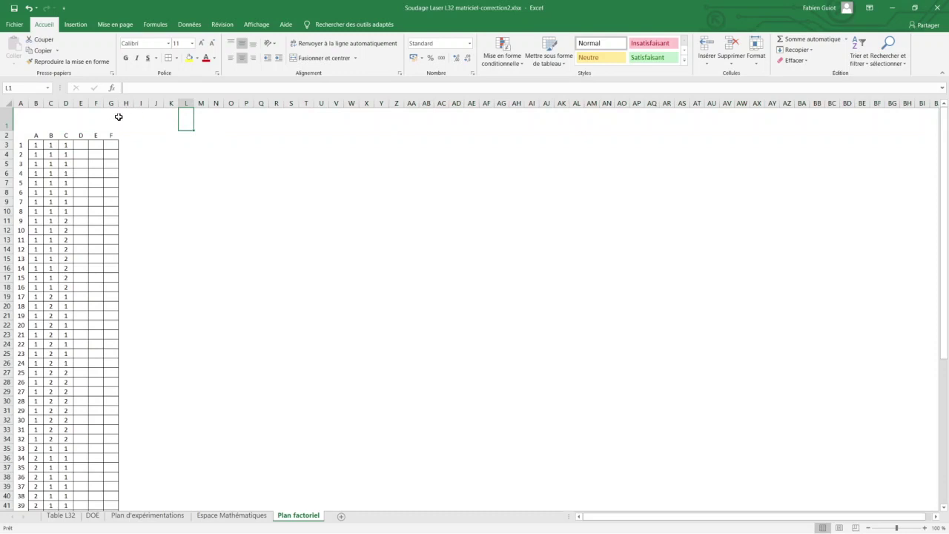
Insert a second blank row at row 2 above the table
left_click(4, 135)
right_click(6, 136)
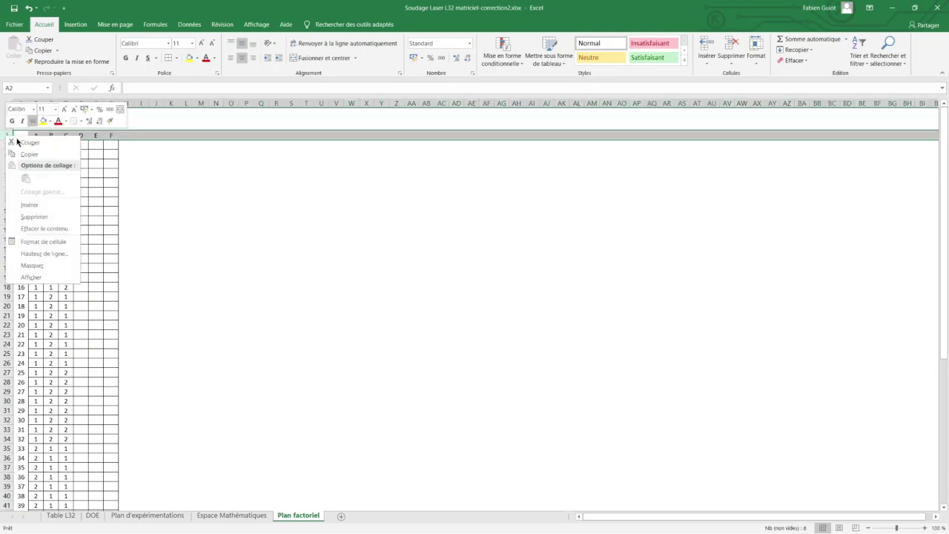
left_click(39, 204)
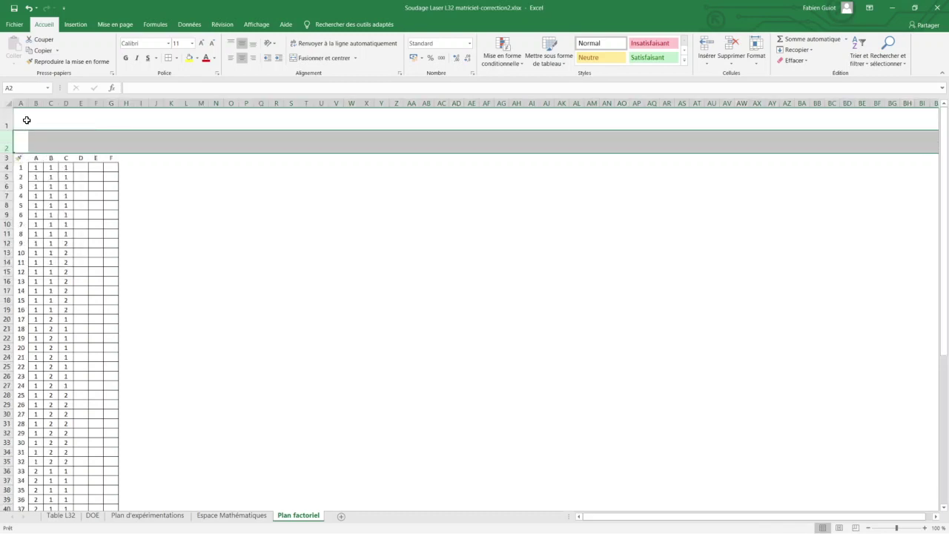
left_click(25, 119)
Enter 'Estimation des essais' in D1, fixing the stray trailing s
left_click_drag(62, 119, 383, 121)
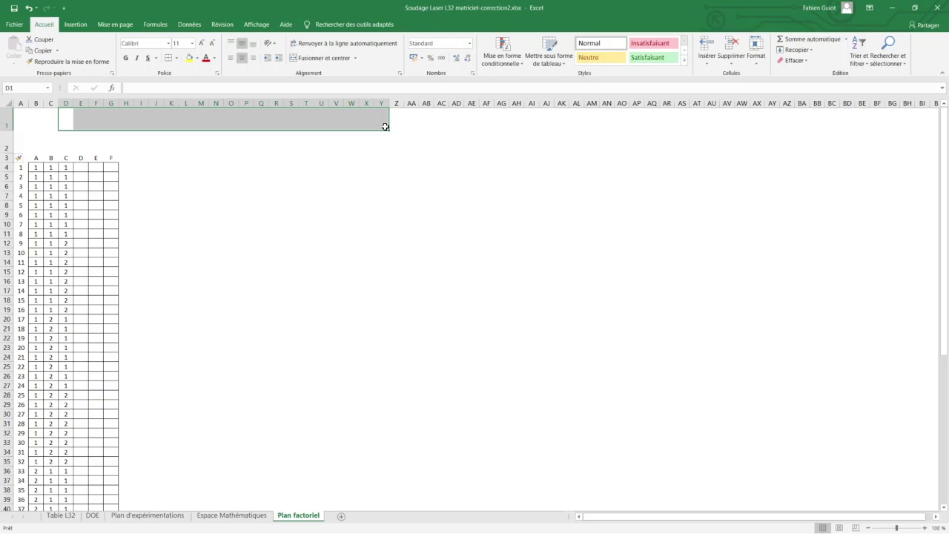
type("Est")
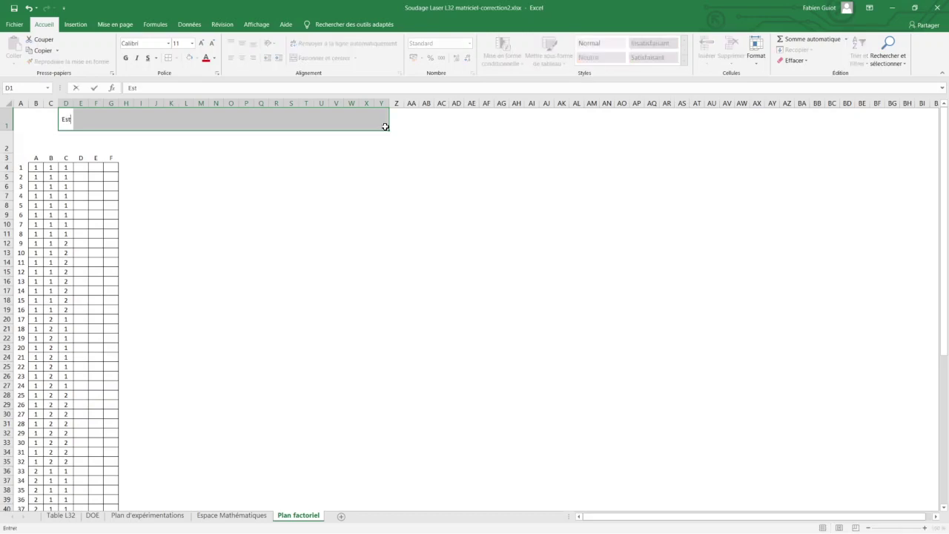
type("imation")
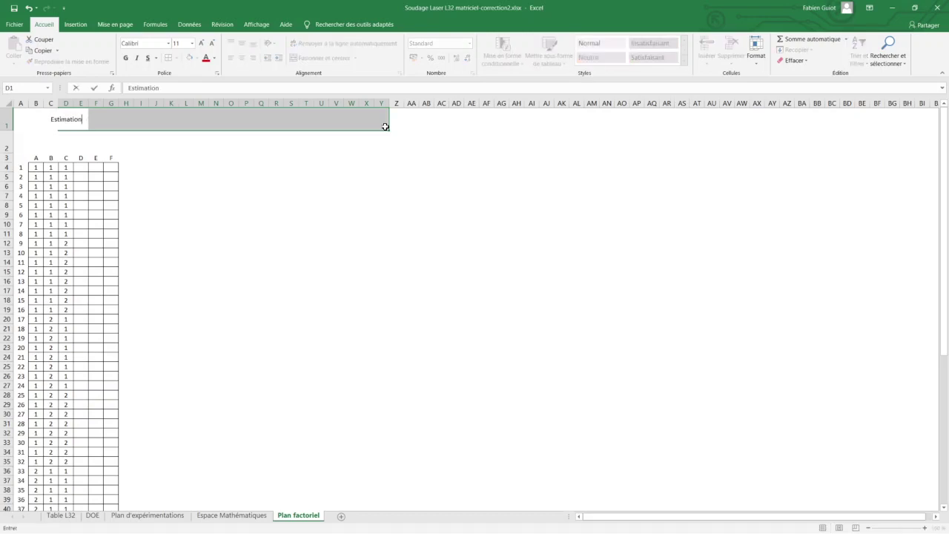
type("s")
key("BackSpace")
type("de")
type("s essais")
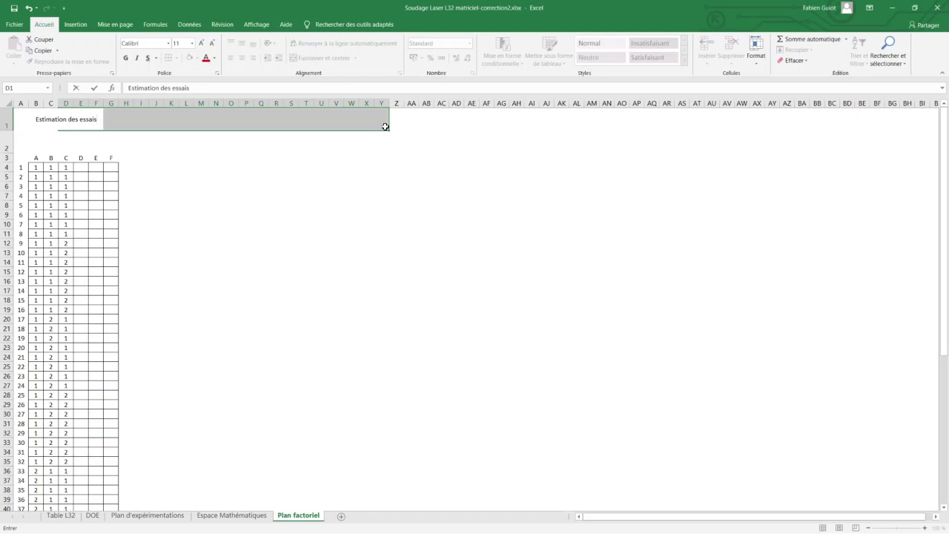
key("Return")
left_click(36, 121)
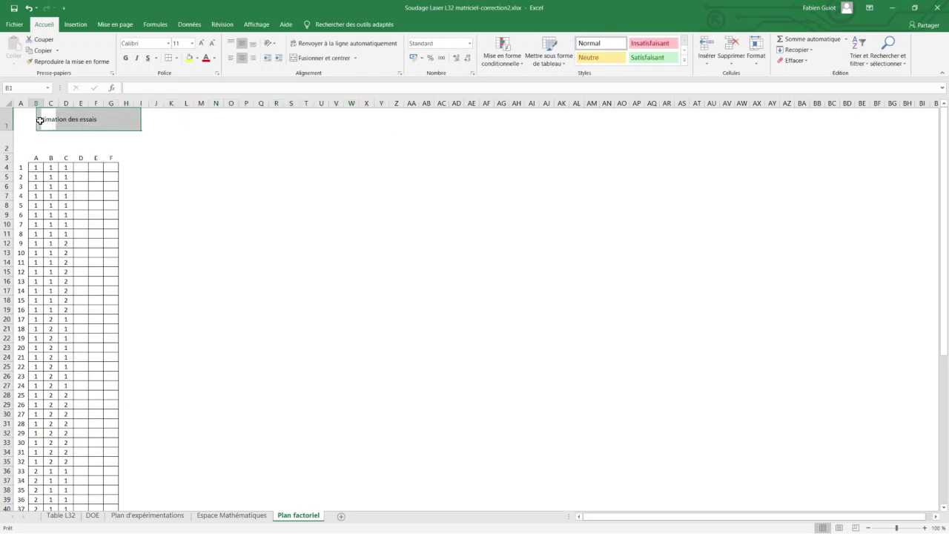
left_click(50, 122)
Merge D1:AJ1, centre 'Estimation des essais' across it and size it 16 pt
left_click(64, 122)
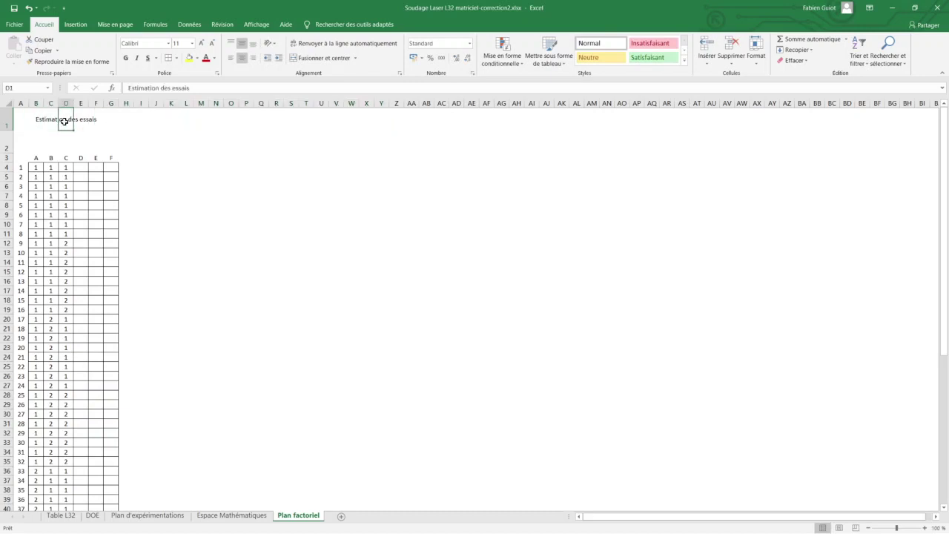
left_click_drag(66, 121, 542, 127)
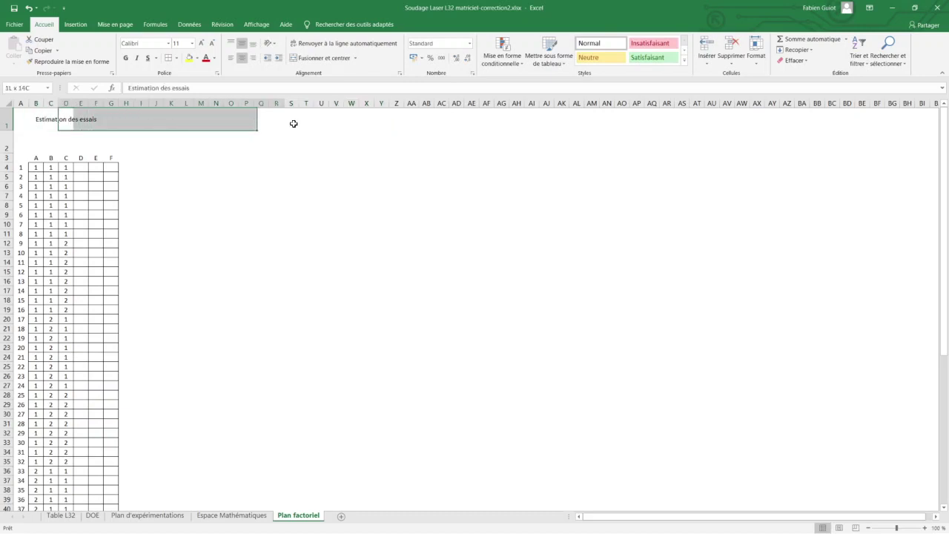
left_click(319, 58)
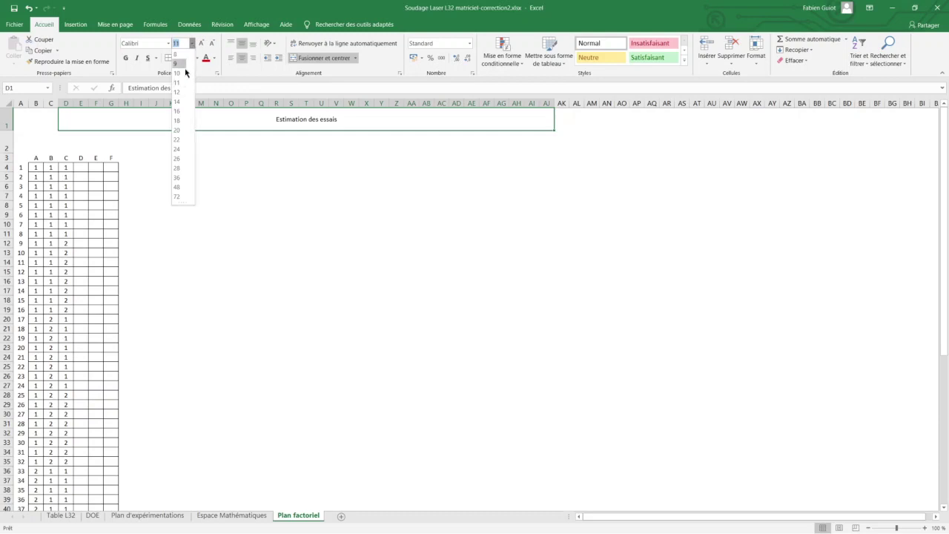
left_click(183, 110)
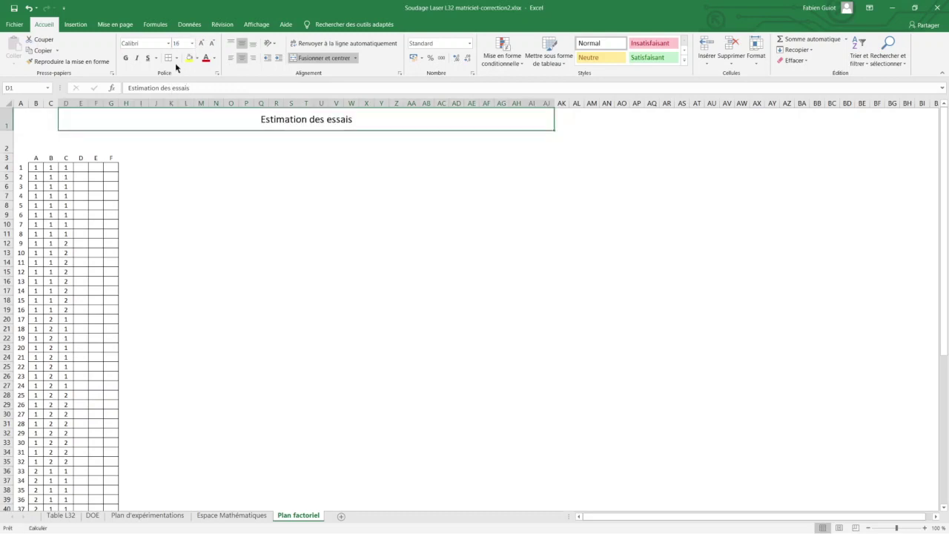
left_click(214, 168)
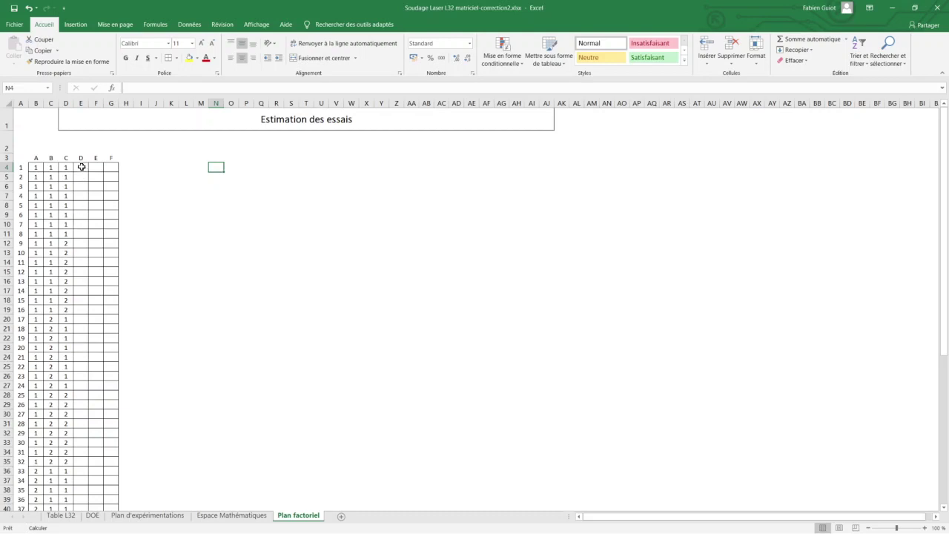
Copy four 1s into E4:E7 and four 2s into E8:E11
left_click_drag(67, 167, 68, 195)
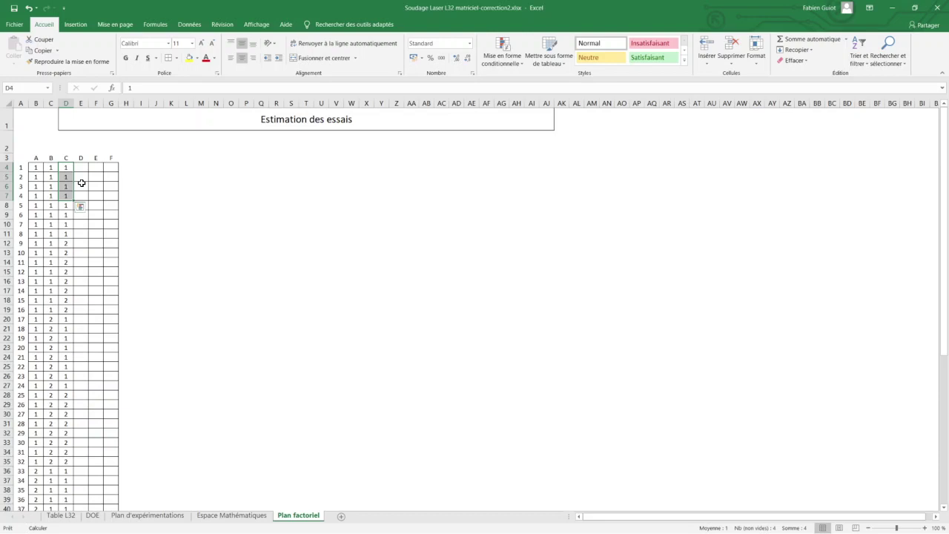
key("ctrl+c")
left_click(86, 169)
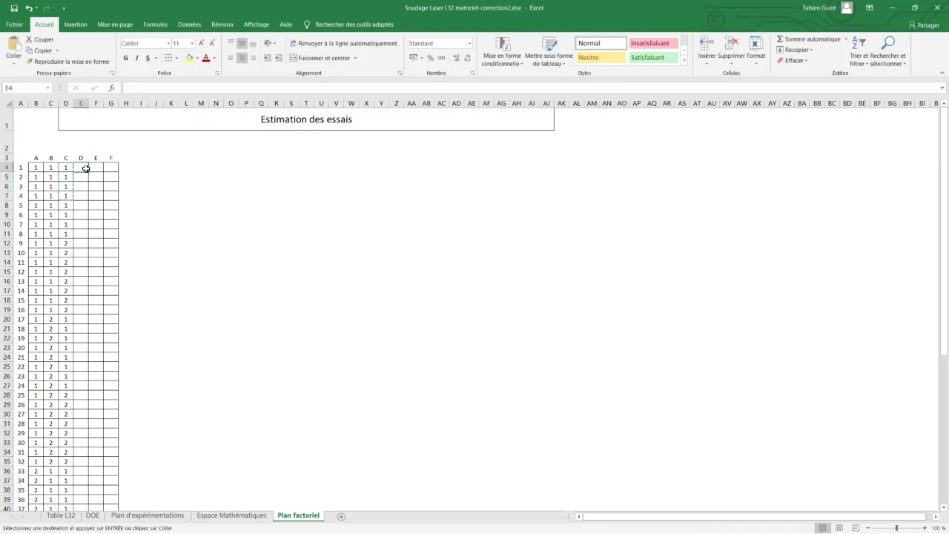
key("ctrl+v")
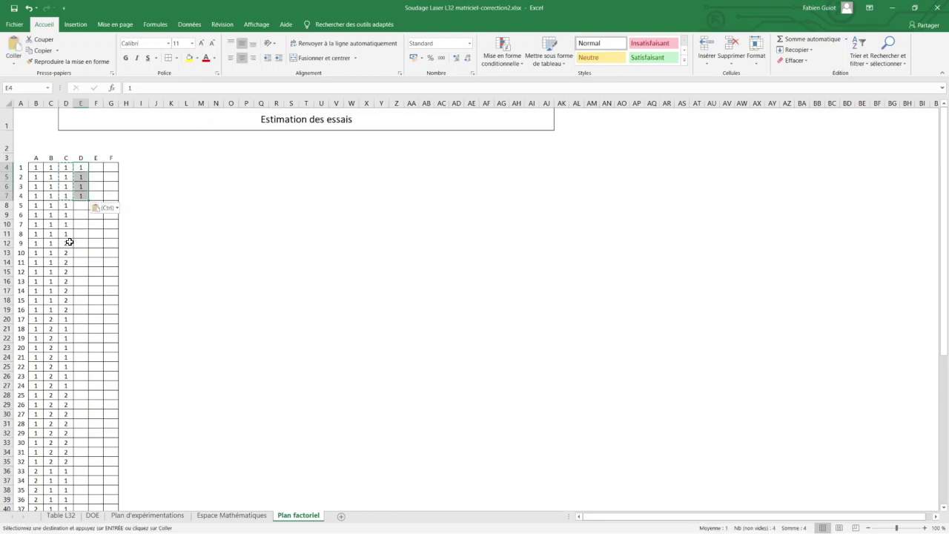
left_click_drag(69, 242, 69, 270)
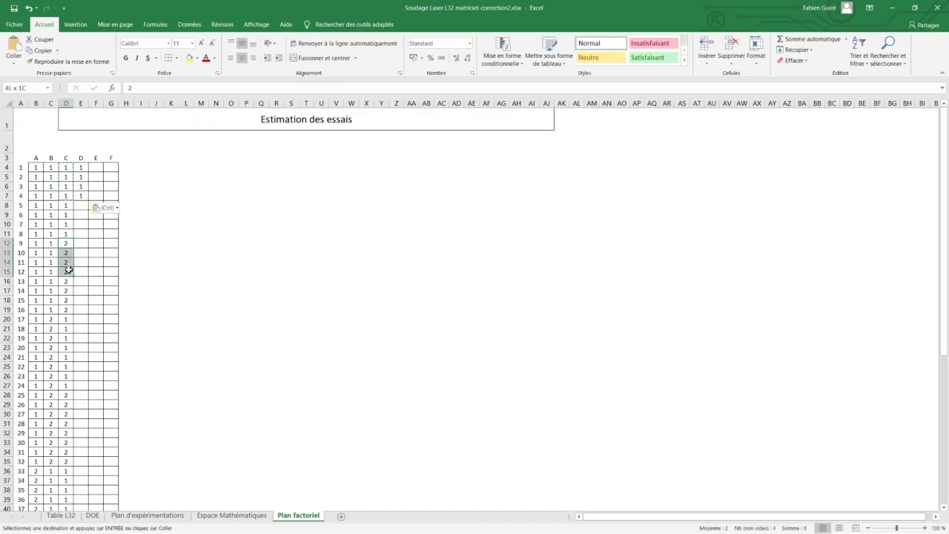
key("ctrl+c")
left_click(83, 205)
key("ctrl+v")
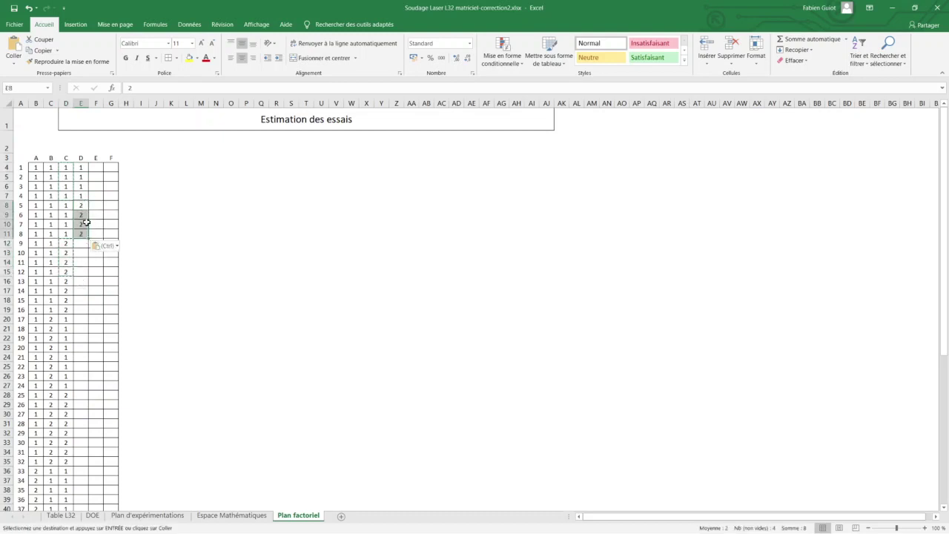
Copy the E4:E11 block to E12, E20 and E28
left_click_drag(82, 167, 83, 232)
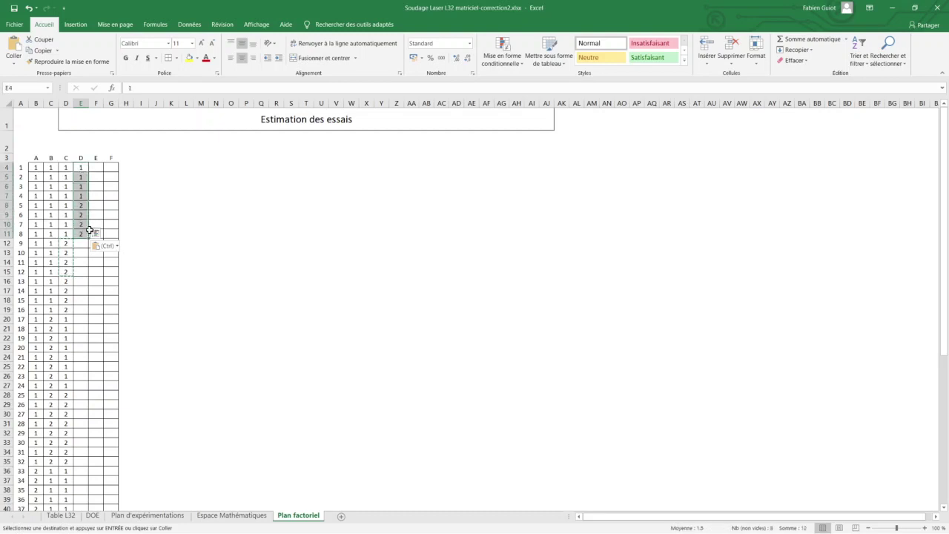
key("ctrl+c")
left_click(81, 245)
key("ctrl+v")
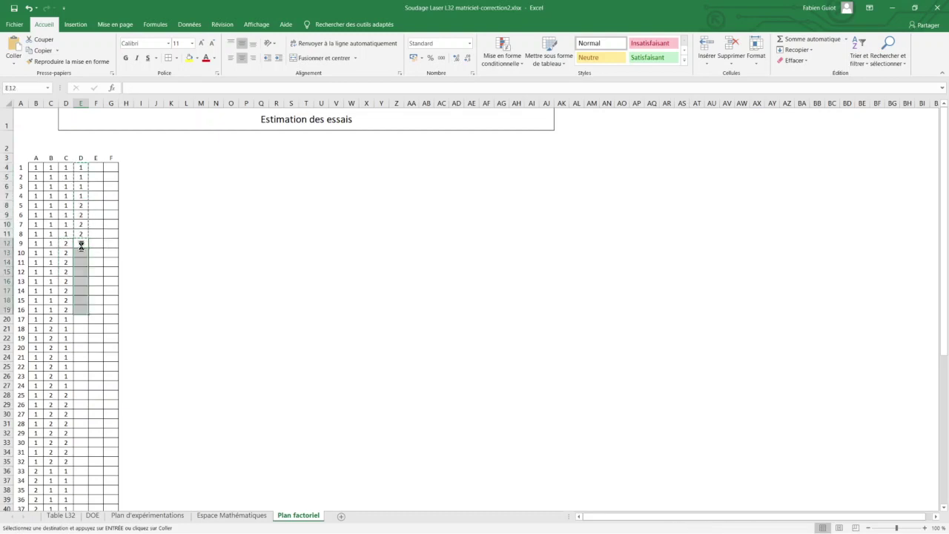
left_click(80, 317)
key("ctrl+v")
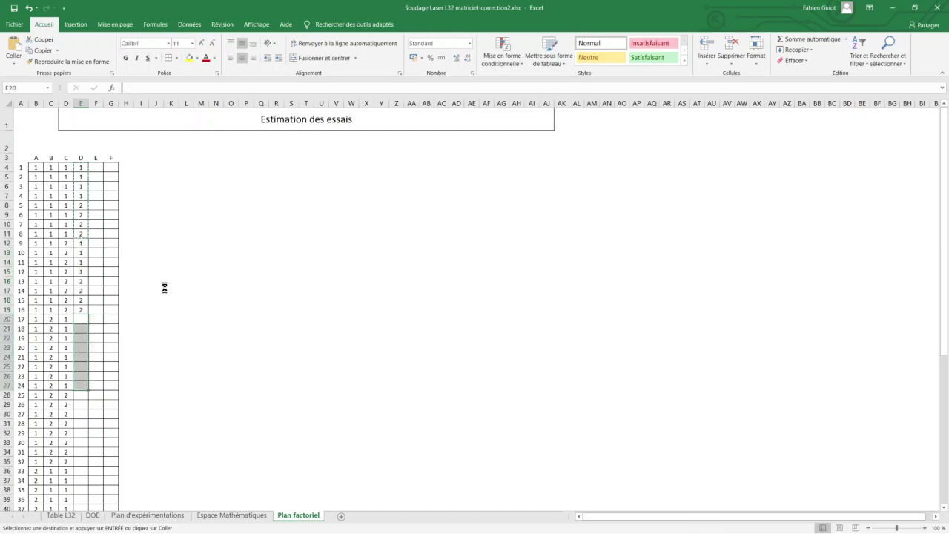
left_click(83, 395)
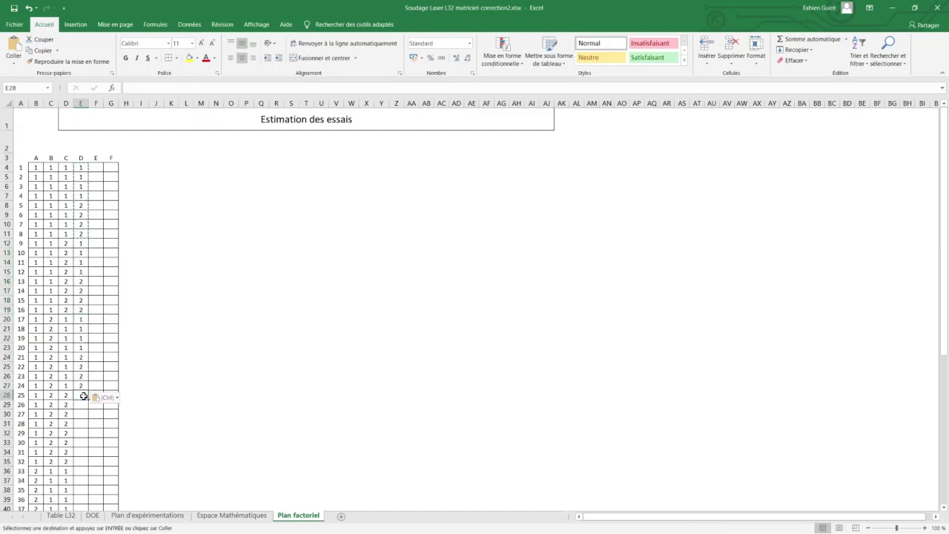
key("ctrl+v")
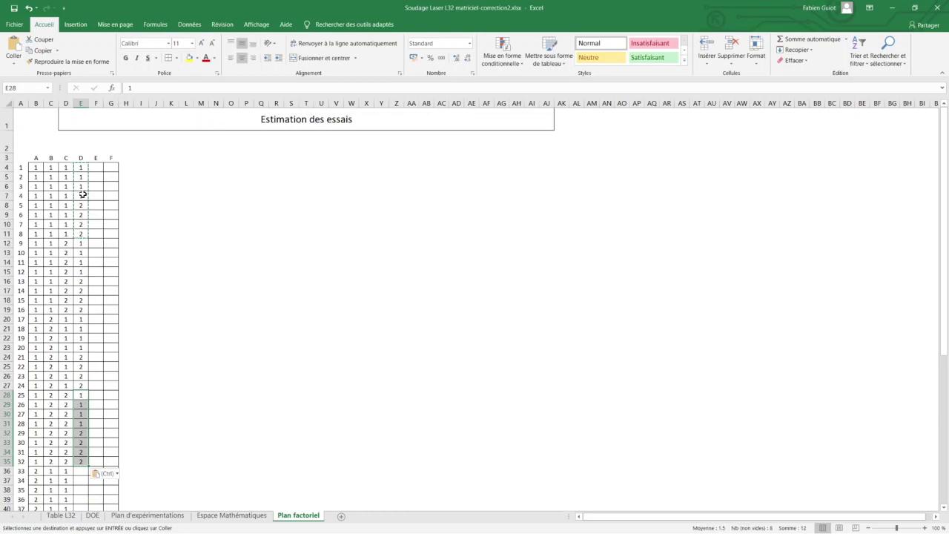
Paste the 32 values of E4:E35 into E36:E67
left_click_drag(83, 167, 81, 460)
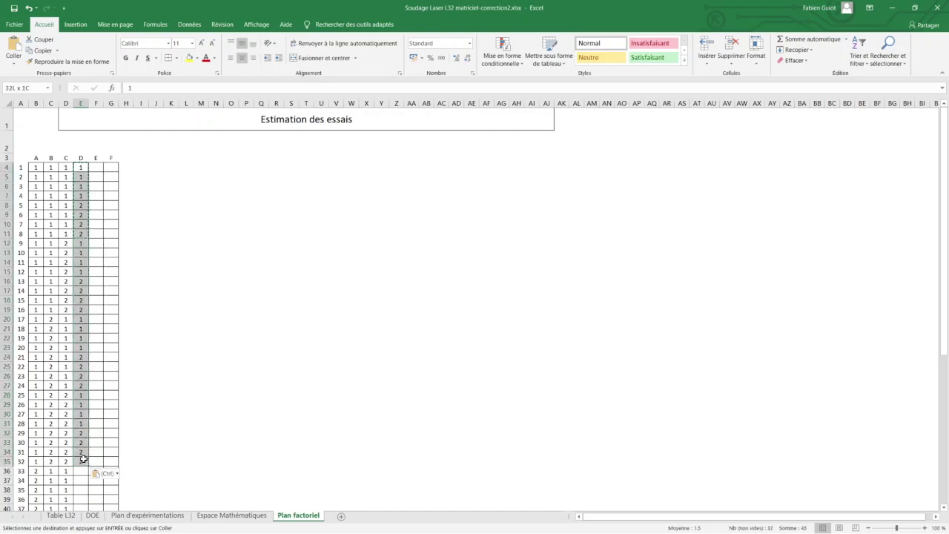
scroll(204, 378, "down", 5)
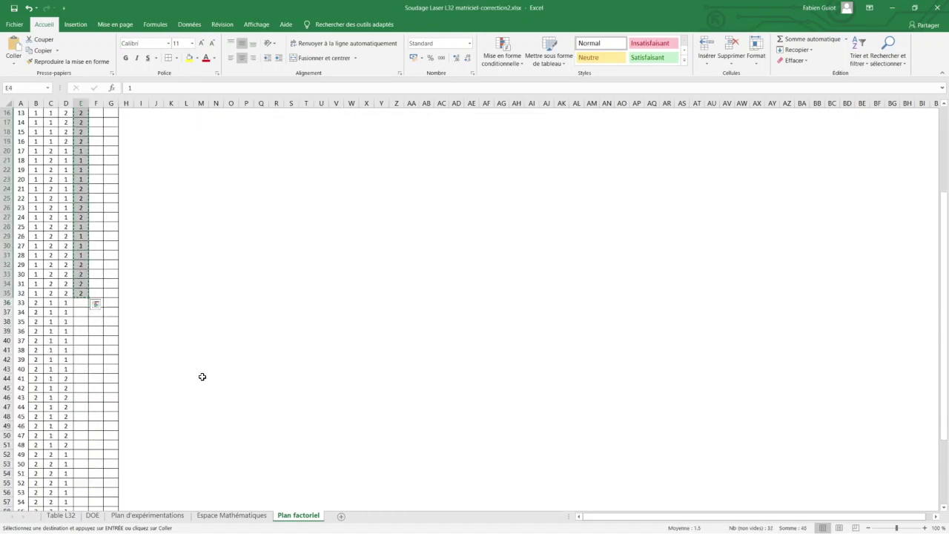
left_click(83, 304)
key("ctrl+v")
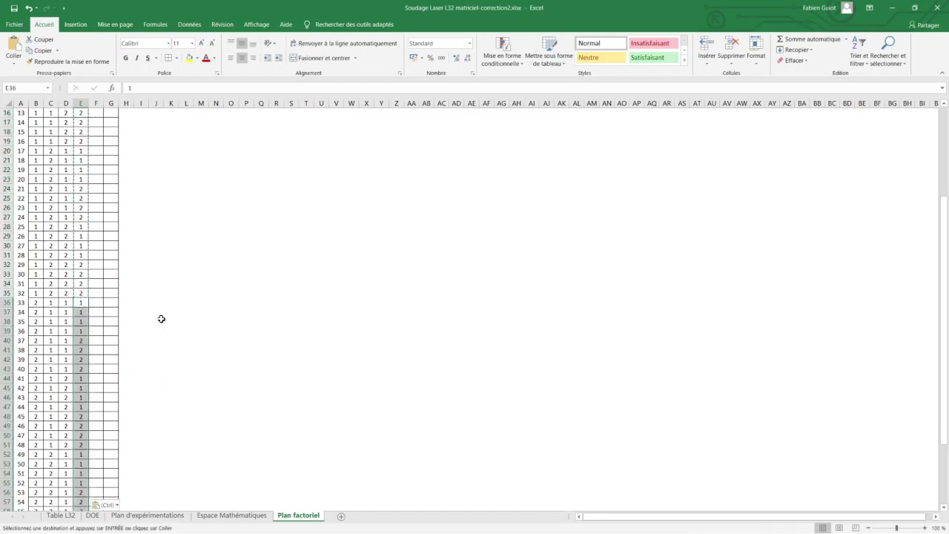
scroll(163, 320, "down", 4)
scroll(165, 322, "up", 2)
scroll(165, 322, "up", 7)
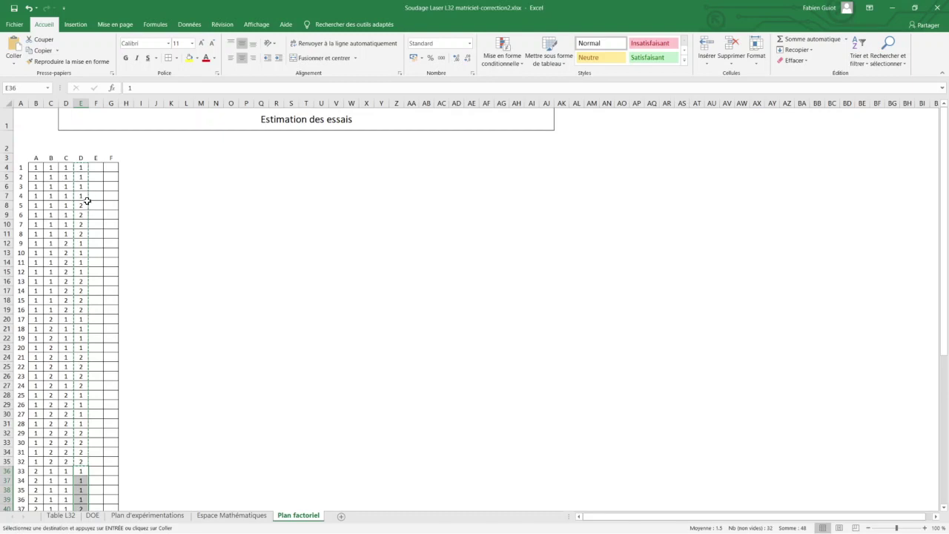
Fill F4:F19 with the repeating 1, 1, 2, 2 pattern
left_click_drag(84, 189, 83, 214)
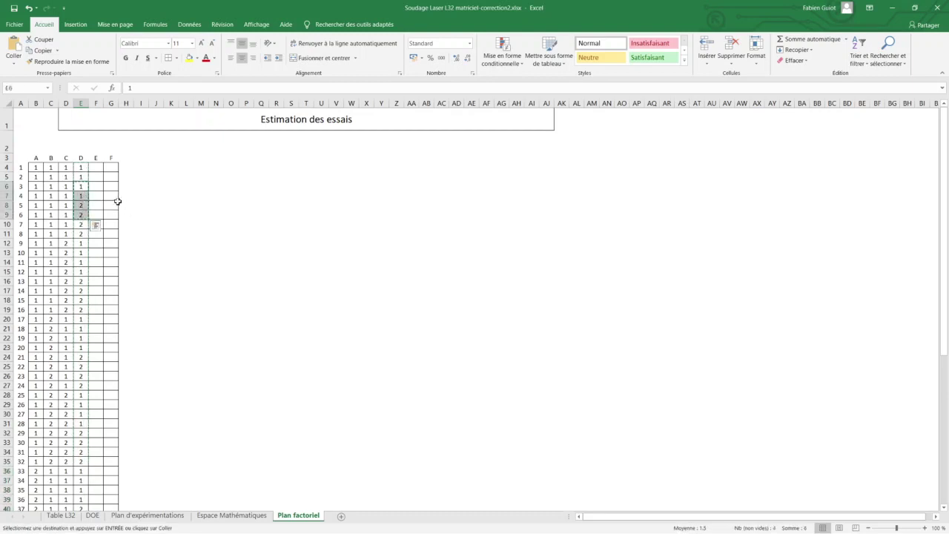
left_click(95, 168)
key("ctrl+v")
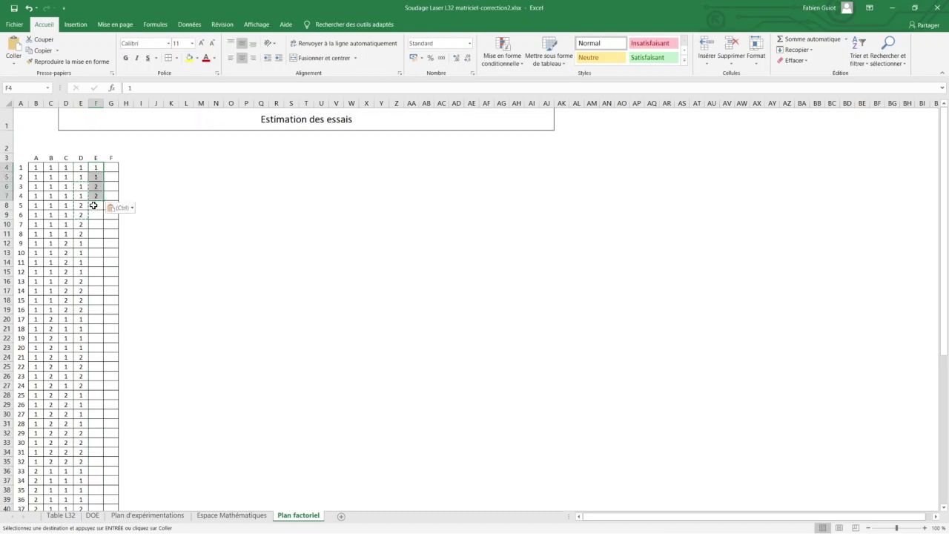
left_click(94, 207)
key("ctrl+v")
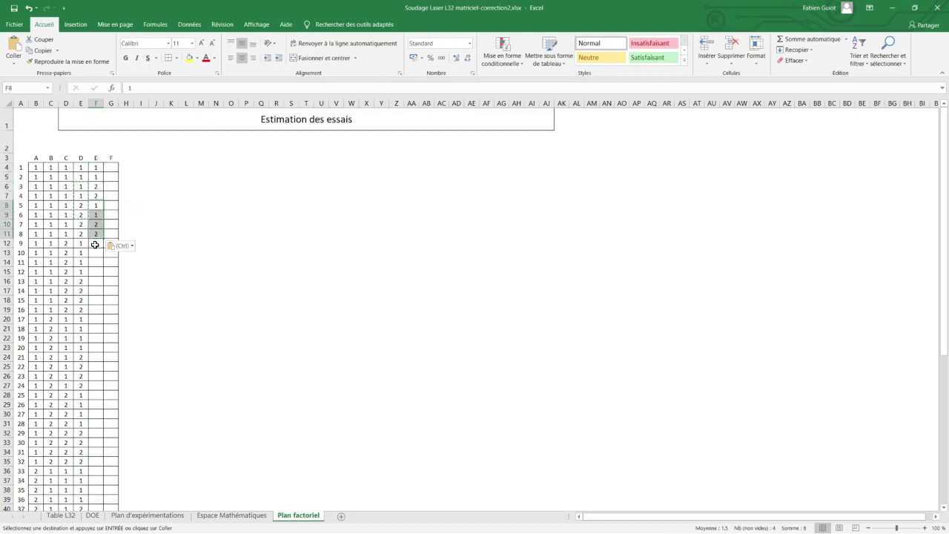
left_click_drag(96, 169, 96, 234)
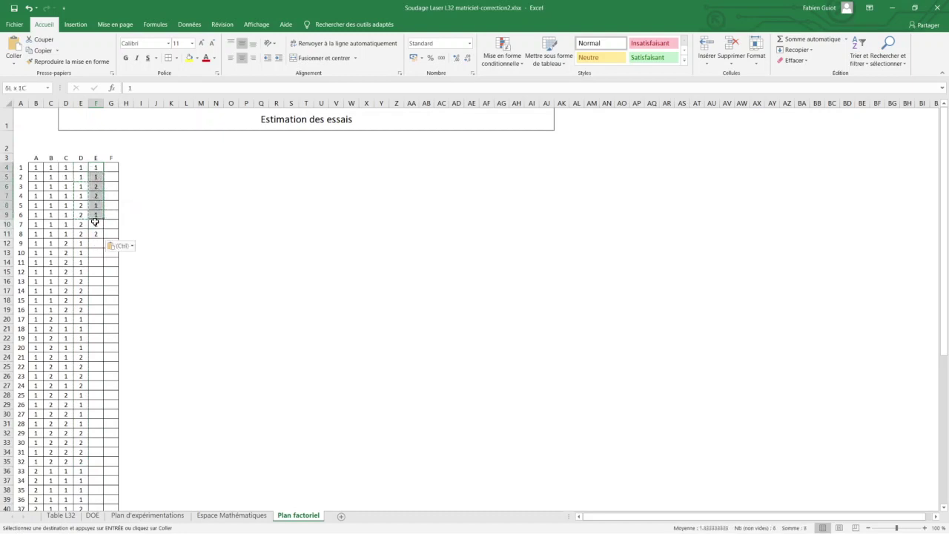
key("ctrl+c")
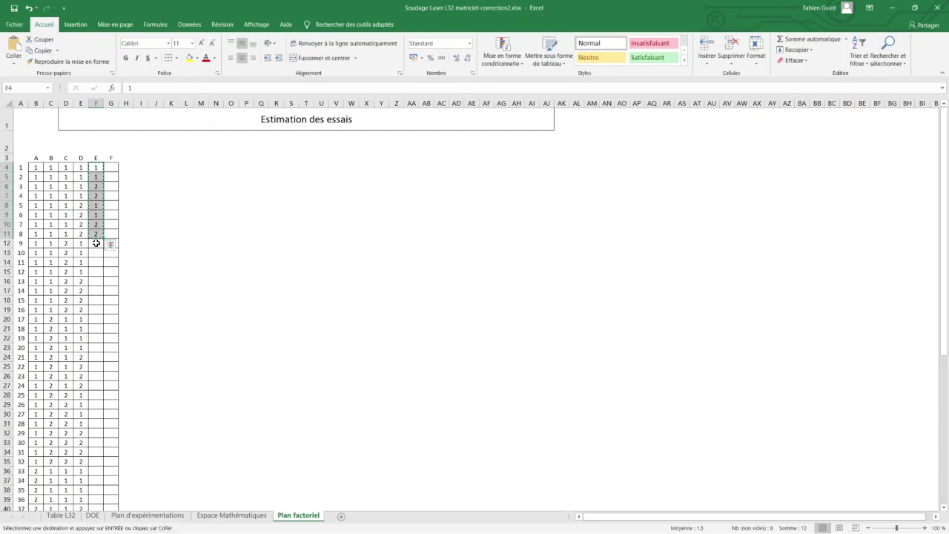
left_click(96, 244)
key("ctrl+v")
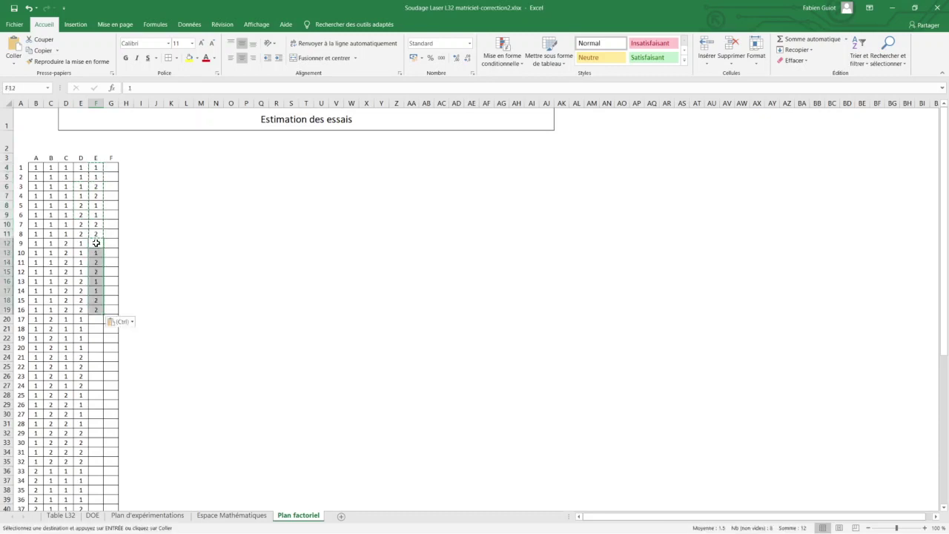
Paste the F4:F19 block at F20, F36 and F52 to reach row 67
left_click_drag(95, 169, 97, 309)
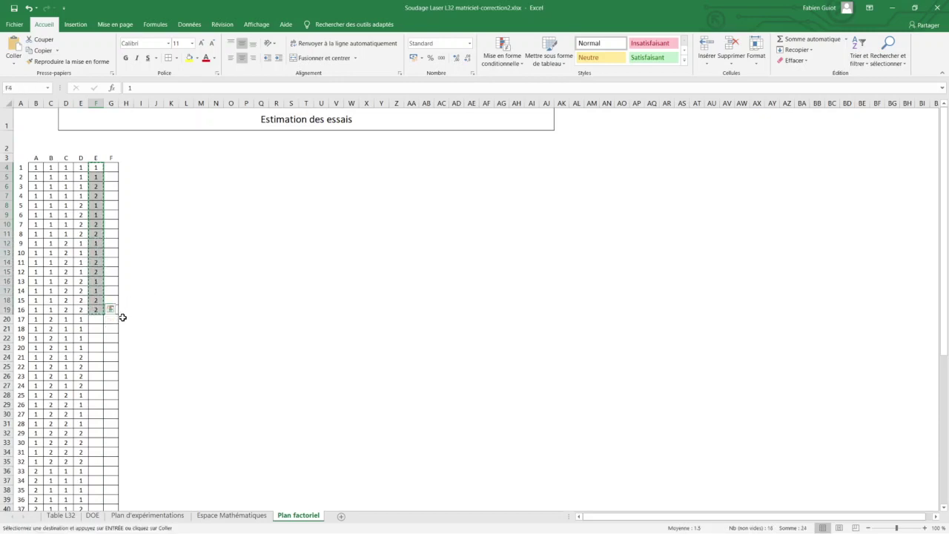
left_click(97, 319)
key("ctrl+v")
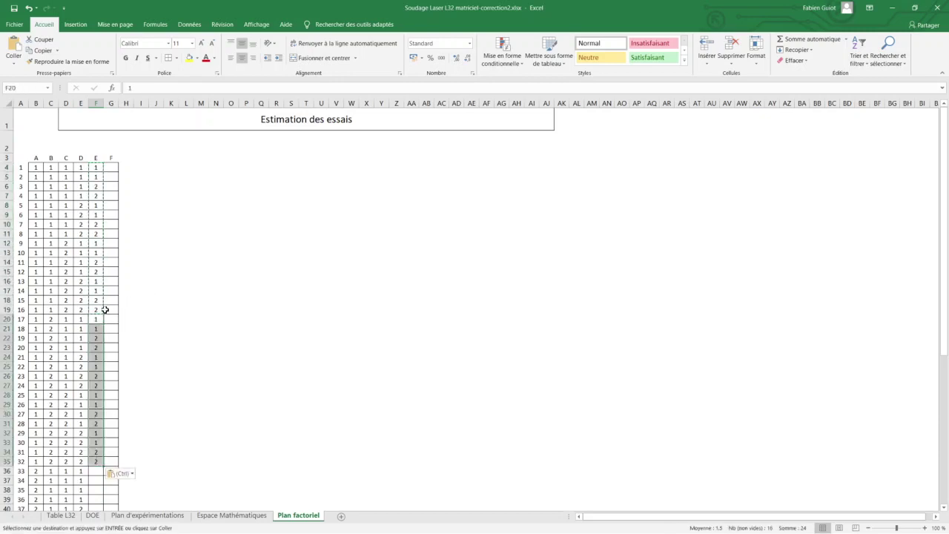
scroll(106, 319, "down", 3)
left_click(96, 359)
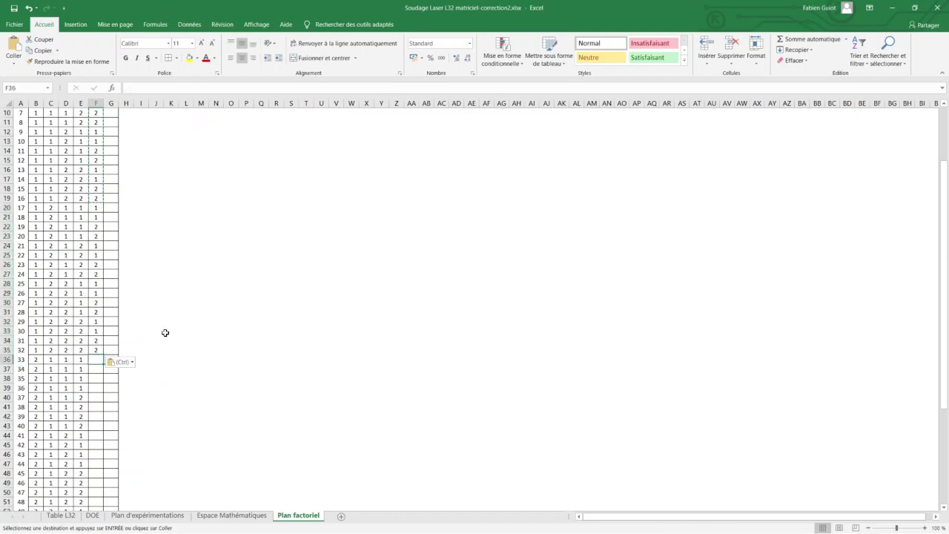
key("ctrl+v")
scroll(122, 351, "down", 4)
scroll(111, 356, "down", 3)
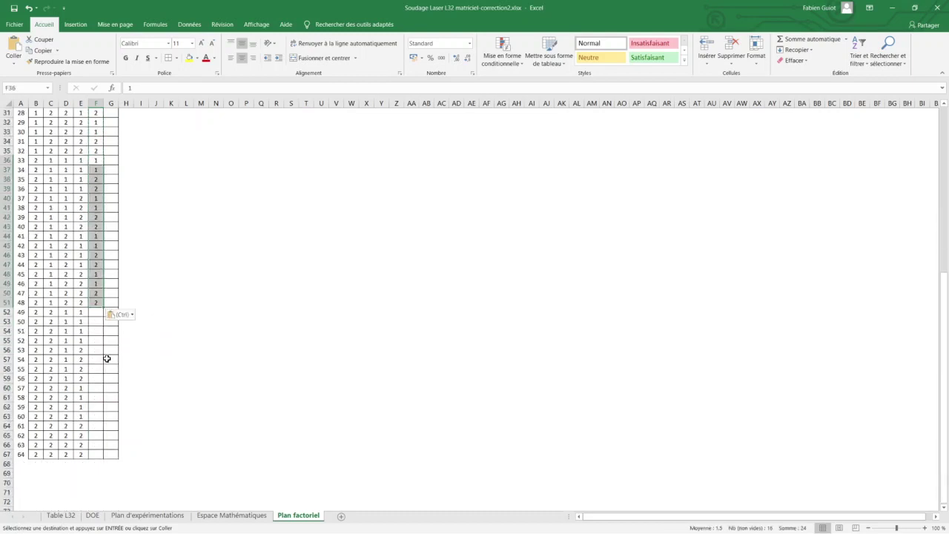
left_click(96, 315)
key("ctrl+v")
scroll(157, 302, "up", 3)
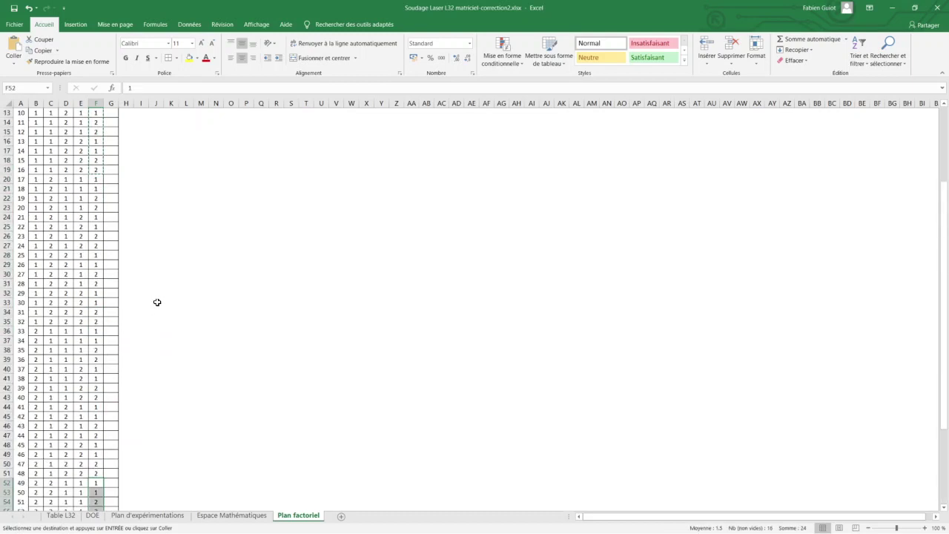
scroll(158, 302, "up", 7)
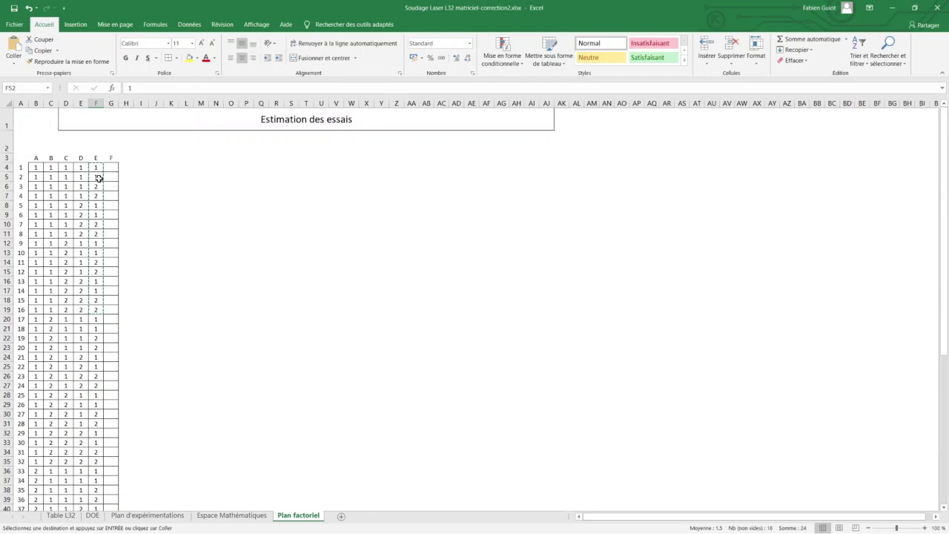
Paste the 1, 2 pair into G4, G6, G8 and G10
left_click_drag(102, 178, 105, 186)
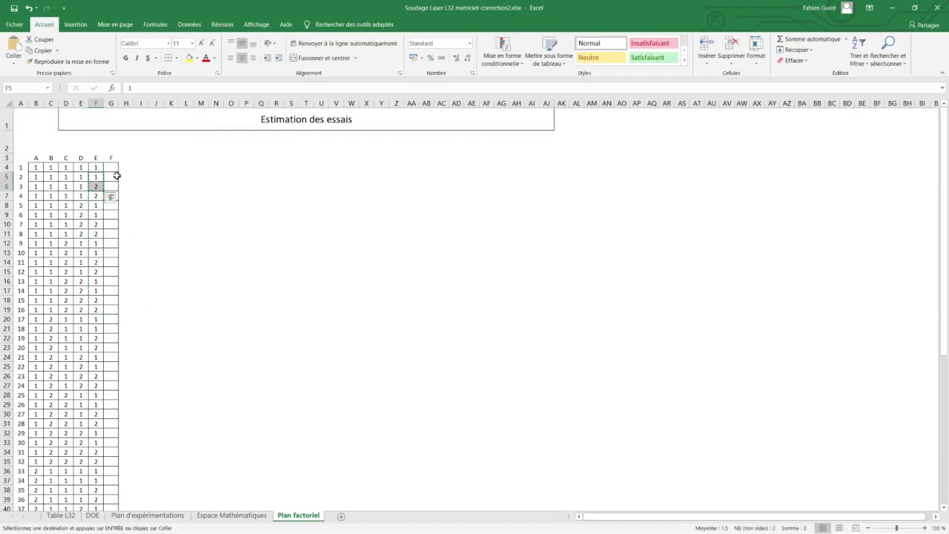
key("ctrl+c")
left_click(112, 168)
key("ctrl+v")
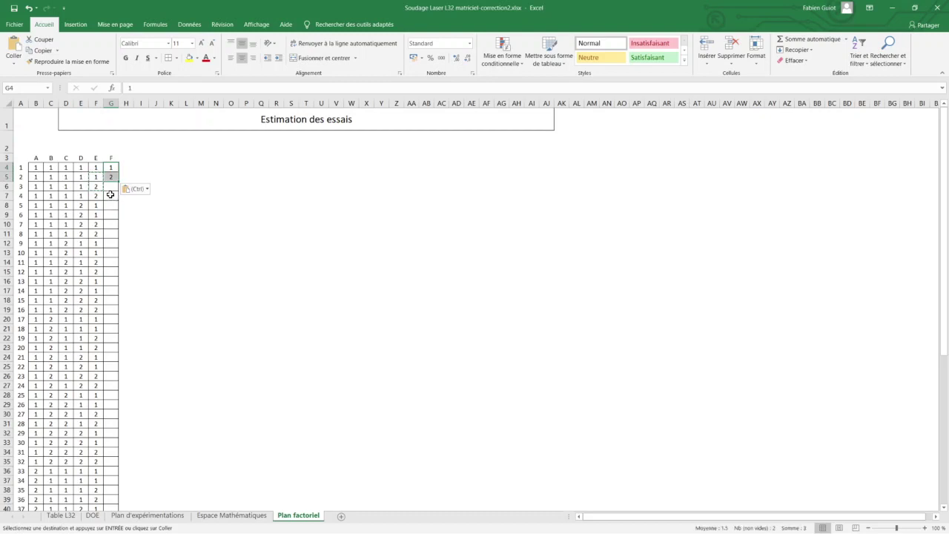
left_click(110, 188)
key("ctrl+v")
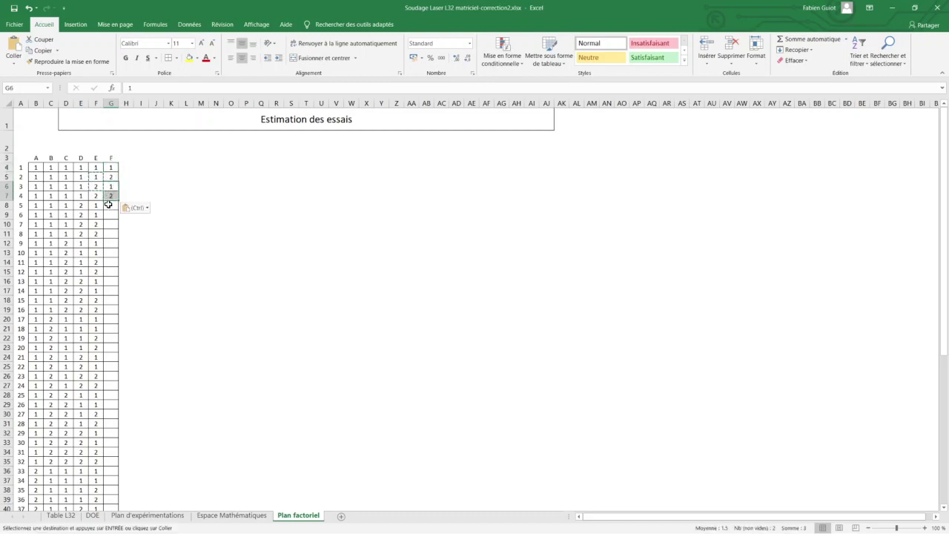
left_click(109, 206)
key("ctrl+v")
left_click(110, 222)
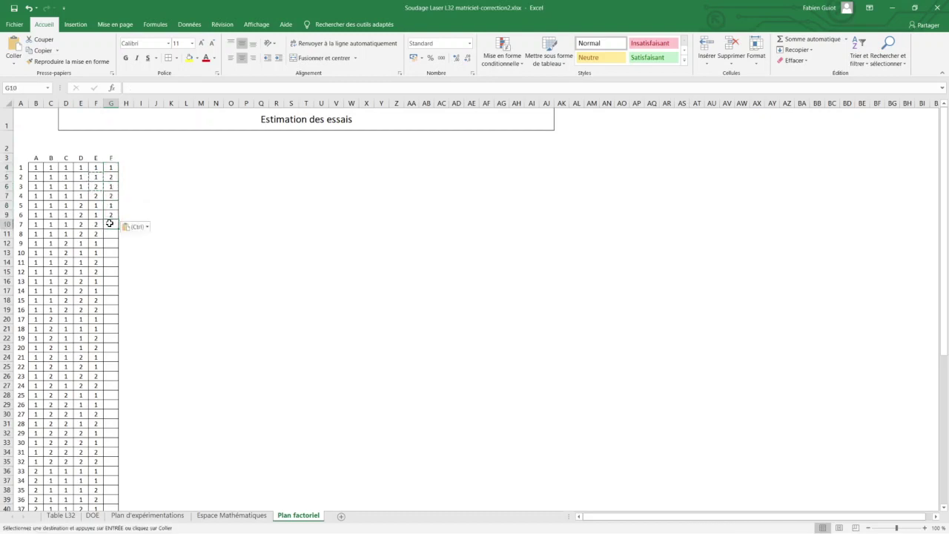
key("ctrl+v")
Copy the eight alternating values G4:G11 to G12:G19
left_click_drag(110, 167, 110, 234)
key("ctrl+c")
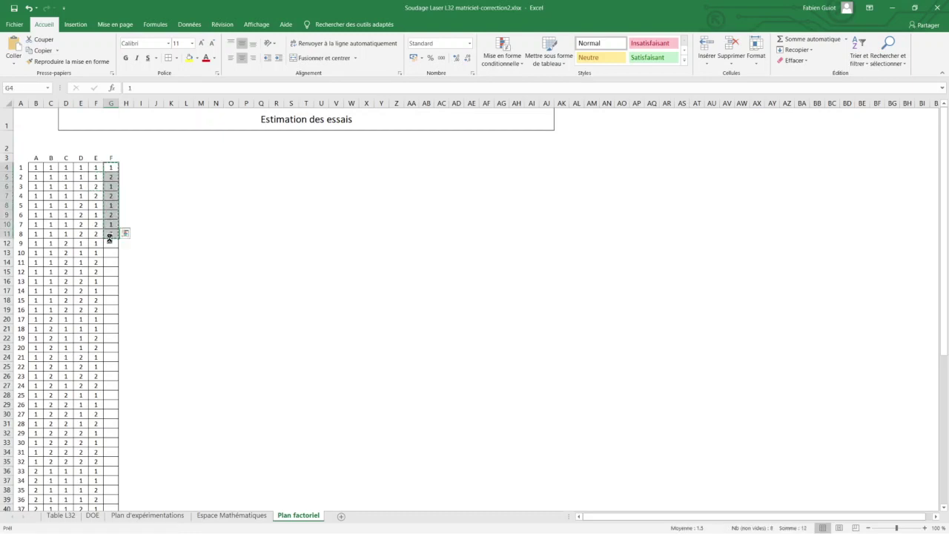
left_click(110, 243)
key("ctrl+v")
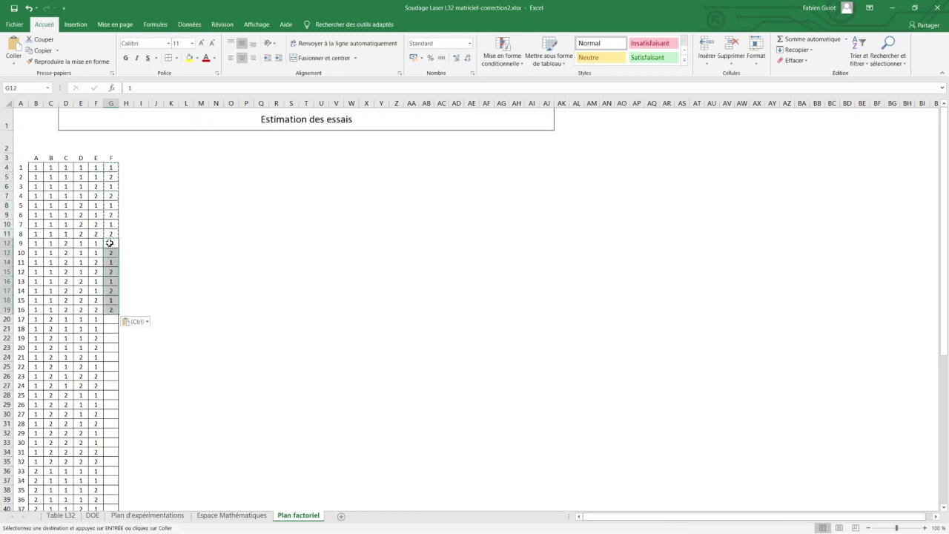
Copy G4:G19 to G20, G36 and G52 to fill down to row 67
left_click_drag(110, 168, 111, 310)
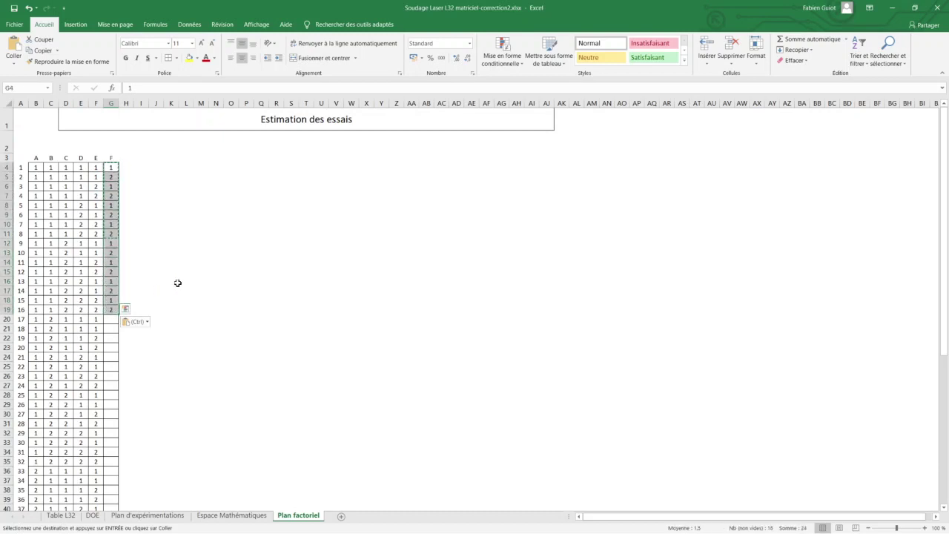
key("ctrl+c")
left_click(115, 319)
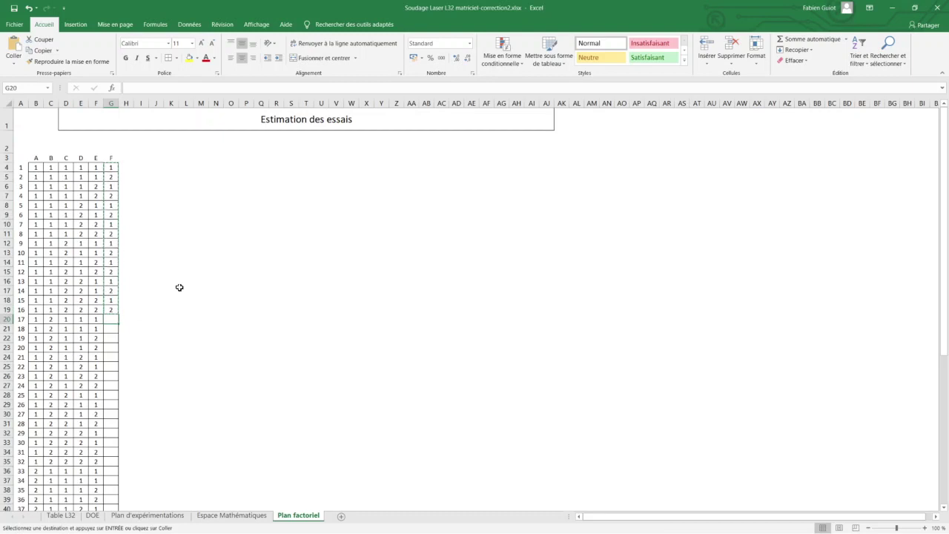
key("ctrl+v")
scroll(120, 352, "down", 4)
left_click(115, 333)
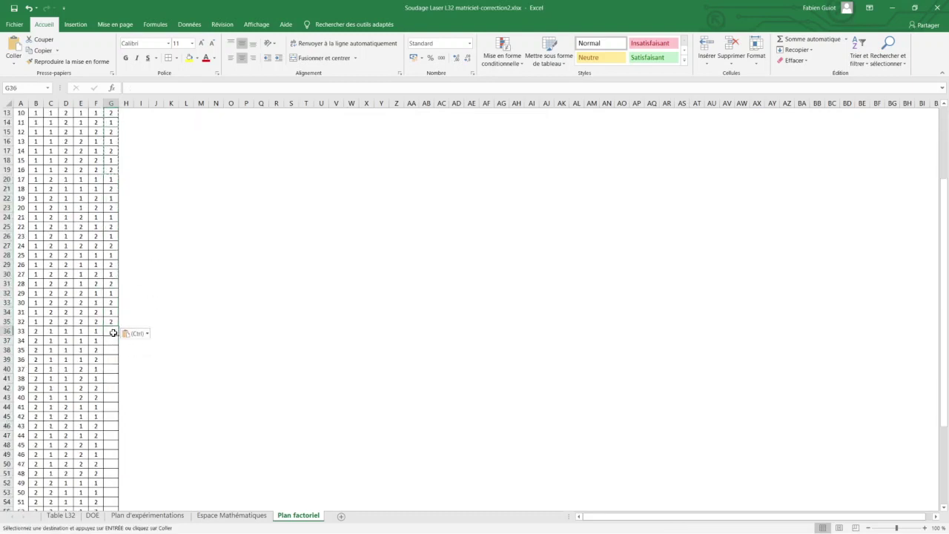
key("ctrl+v")
scroll(118, 380, "down", 5)
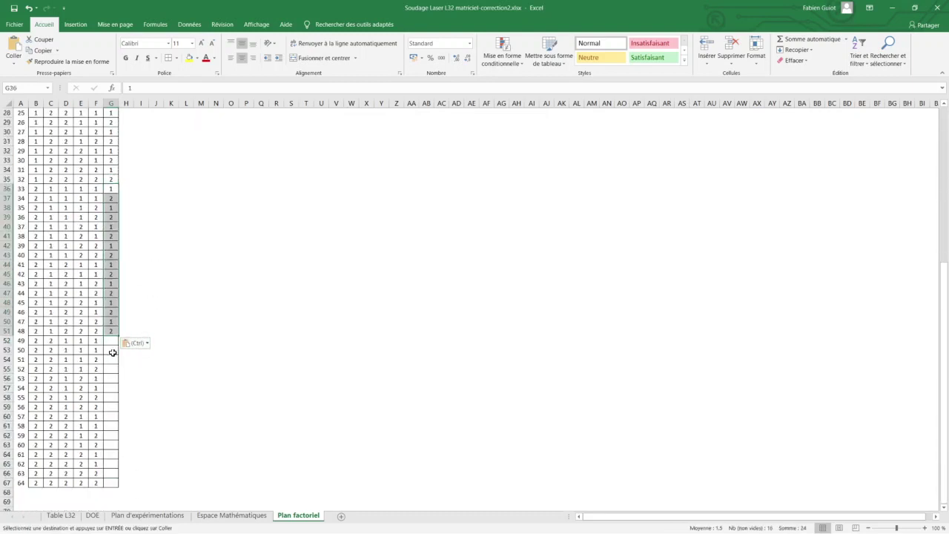
left_click(111, 341)
key("ctrl+v")
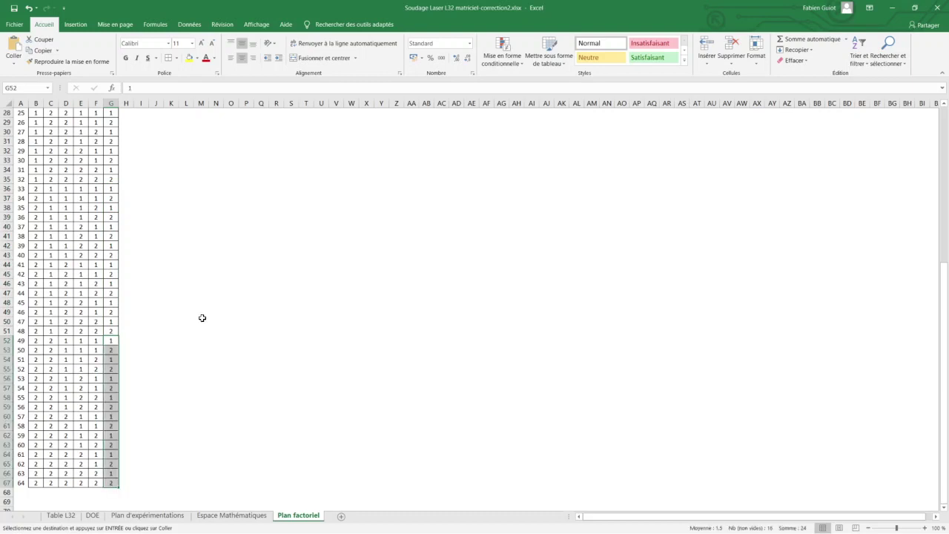
scroll(203, 316, "up", 9)
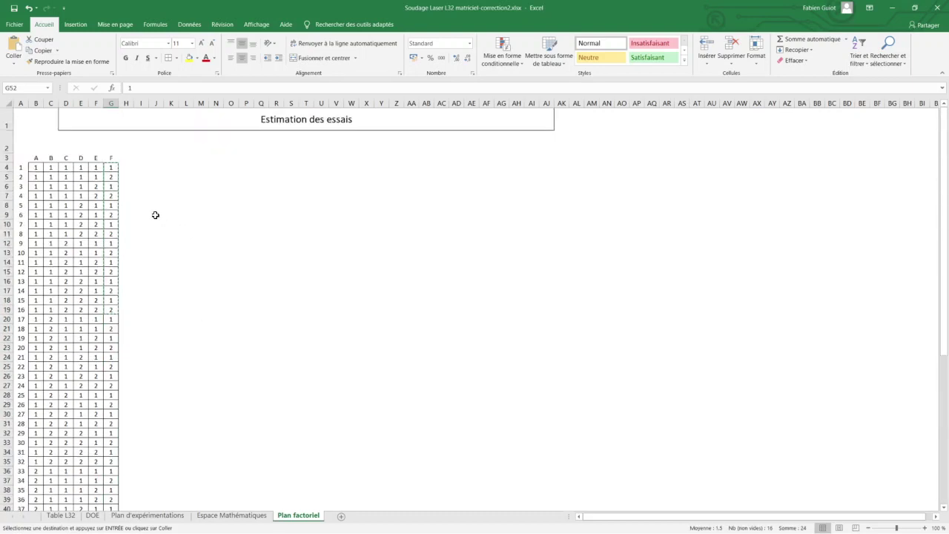
scroll(144, 212, "down", 2)
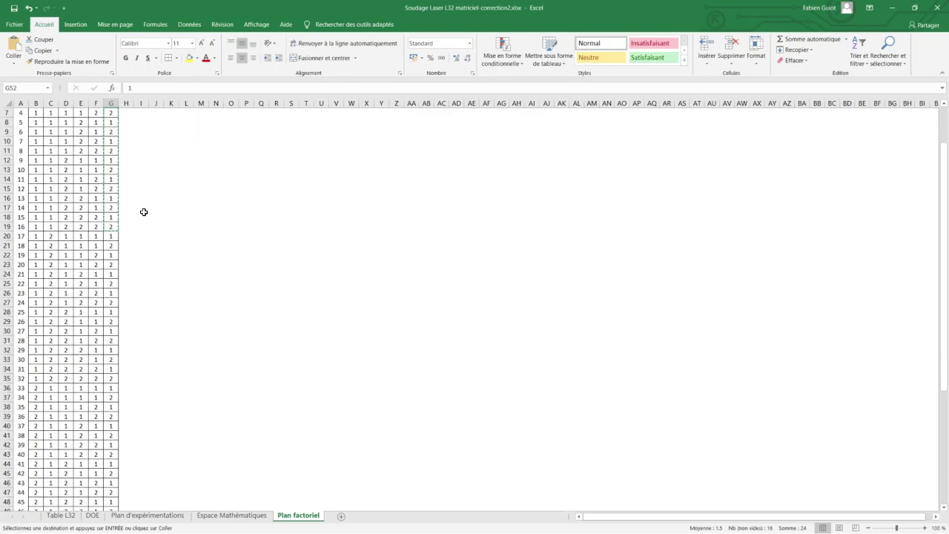
scroll(162, 213, "up", 2)
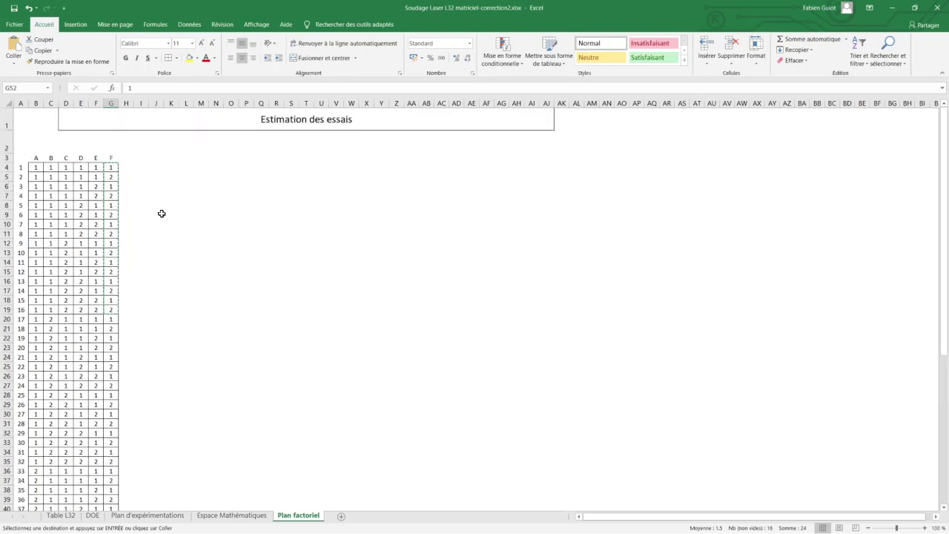
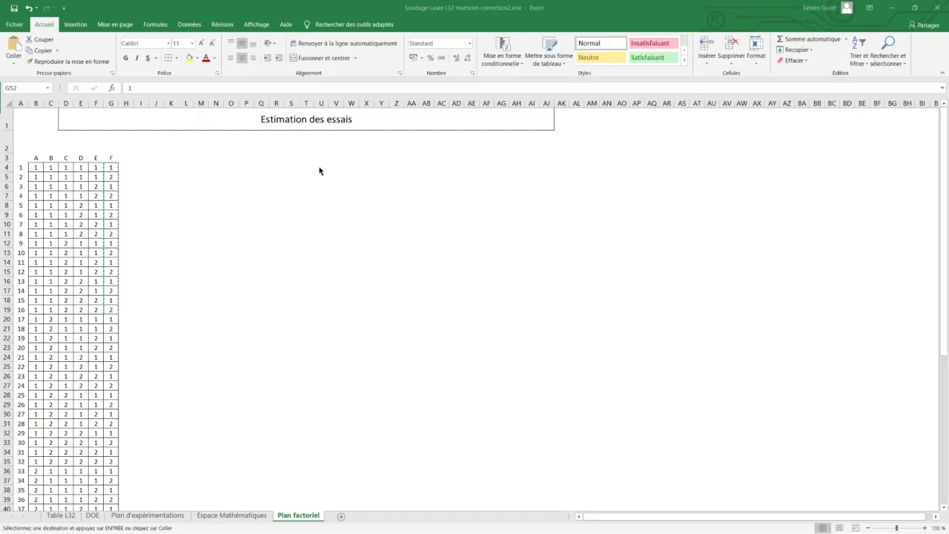
Type the header Yestimé in cell AD3
left_click(454, 158)
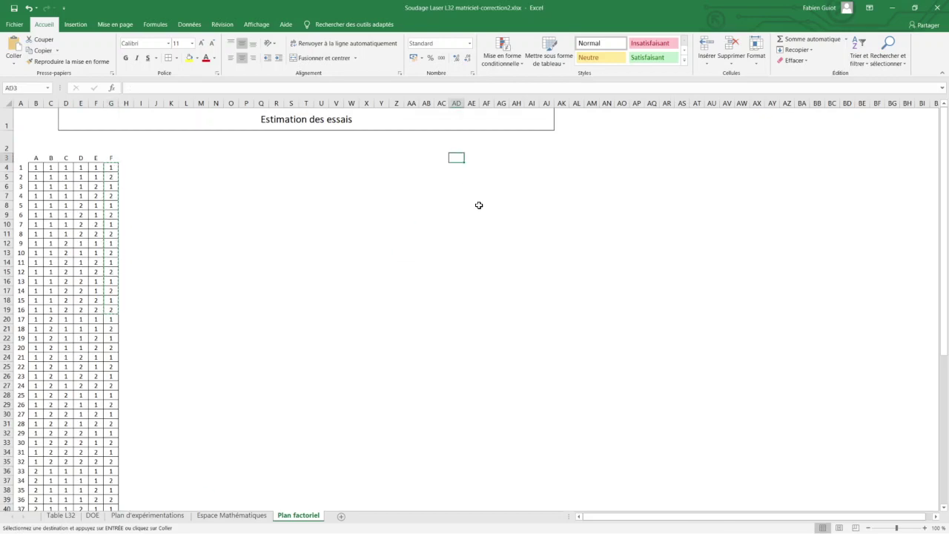
type("Y")
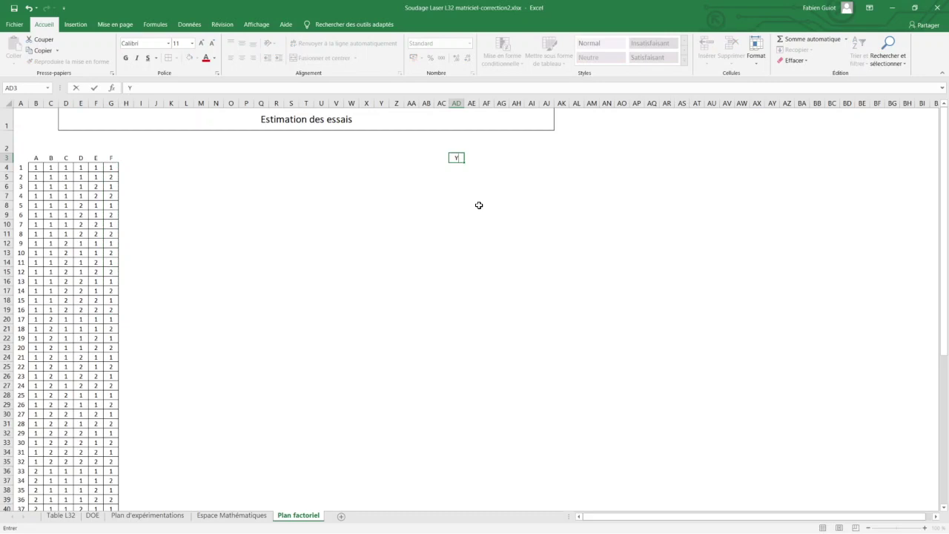
type("estim")
type("é")
left_click(456, 168)
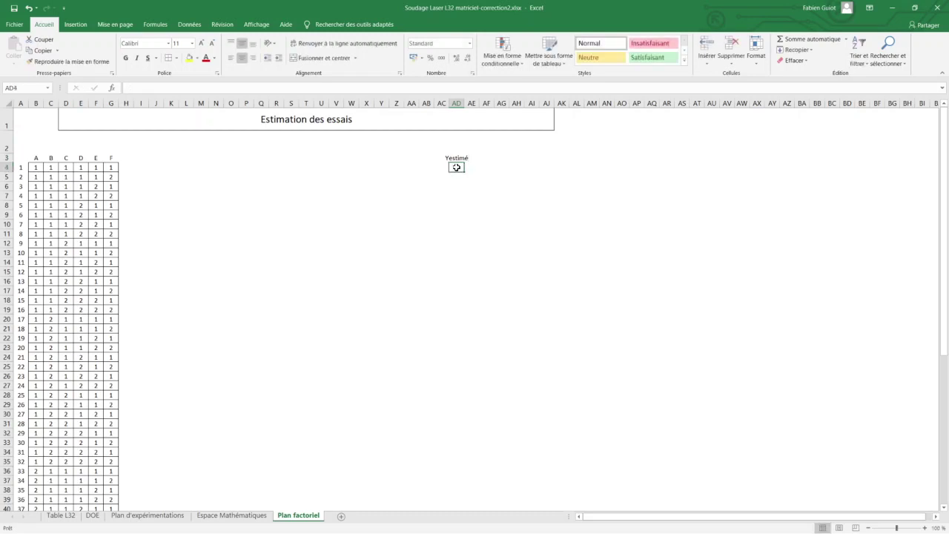
Apply All Borders to the cells AD4:AD67 below the Yestimé header
left_click_drag(456, 167, 457, 341)
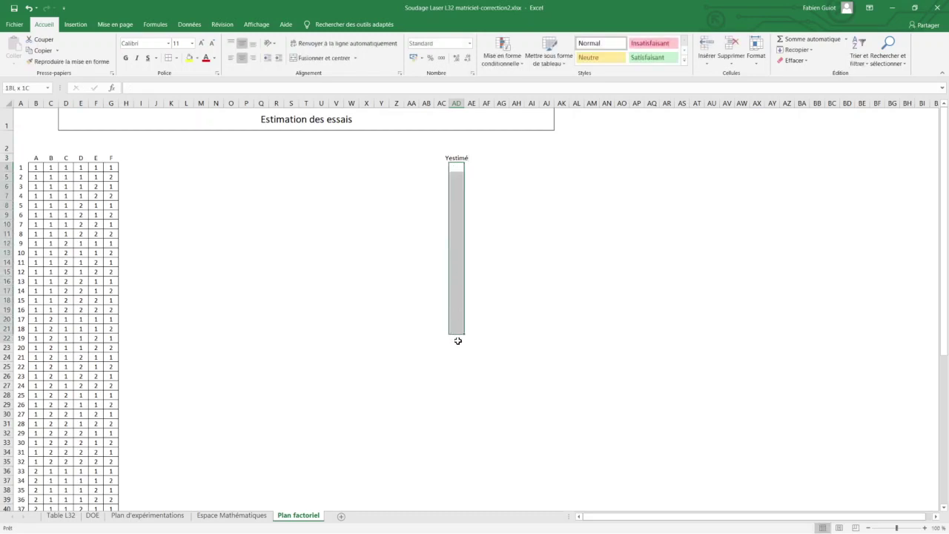
mouse_move(457, 340)
left_mouse_down()
mouse_move(458, 520)
mouse_move(463, 491)
left_mouse_up()
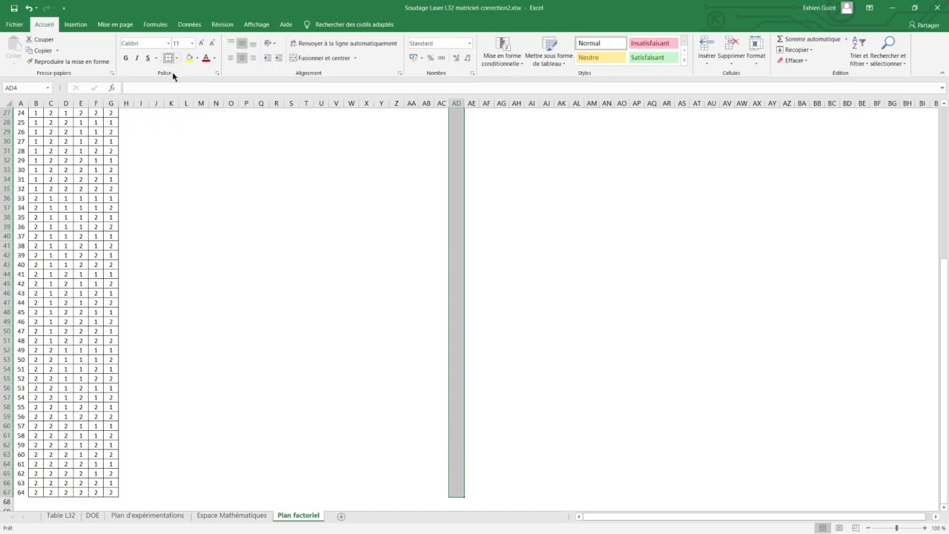
scroll(564, 289, "up", 9)
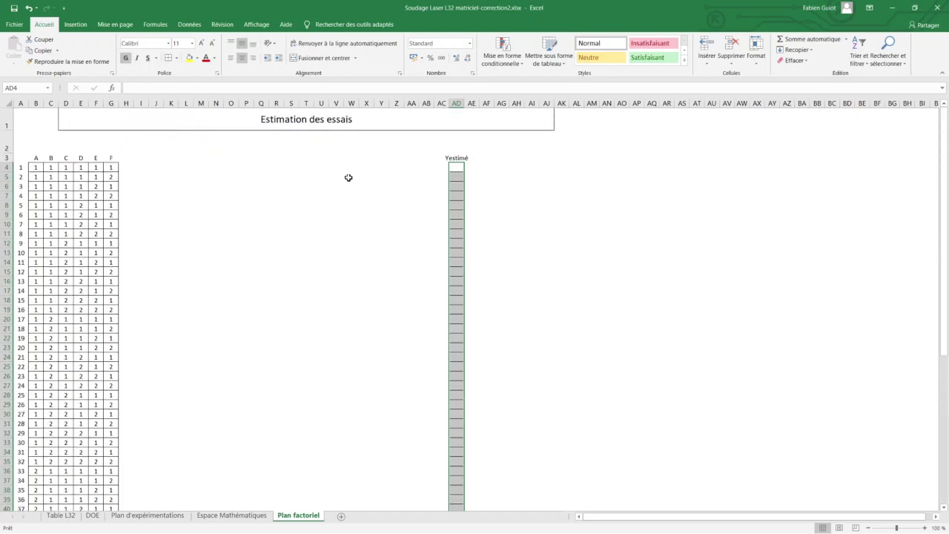
left_click(515, 216)
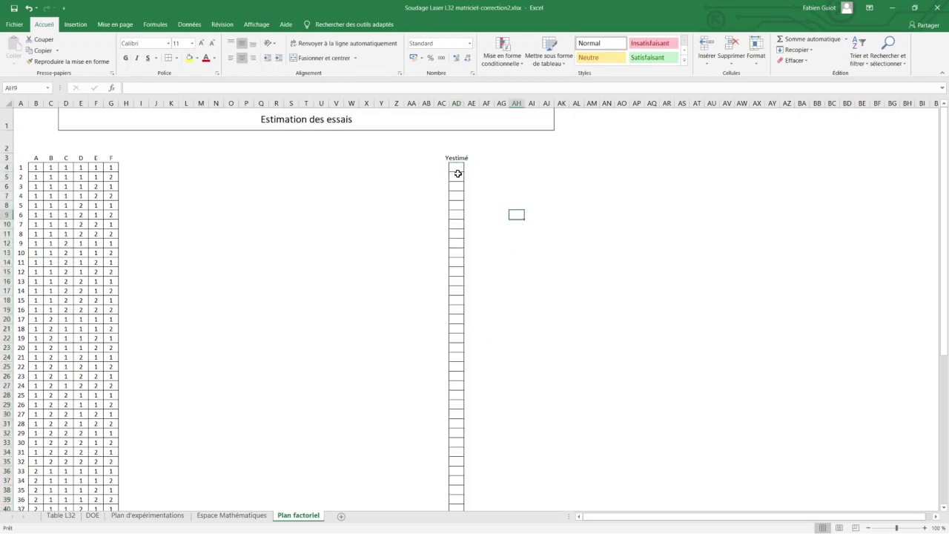
Enter the model equation label Y=X.A in cell AK3
left_click(556, 158)
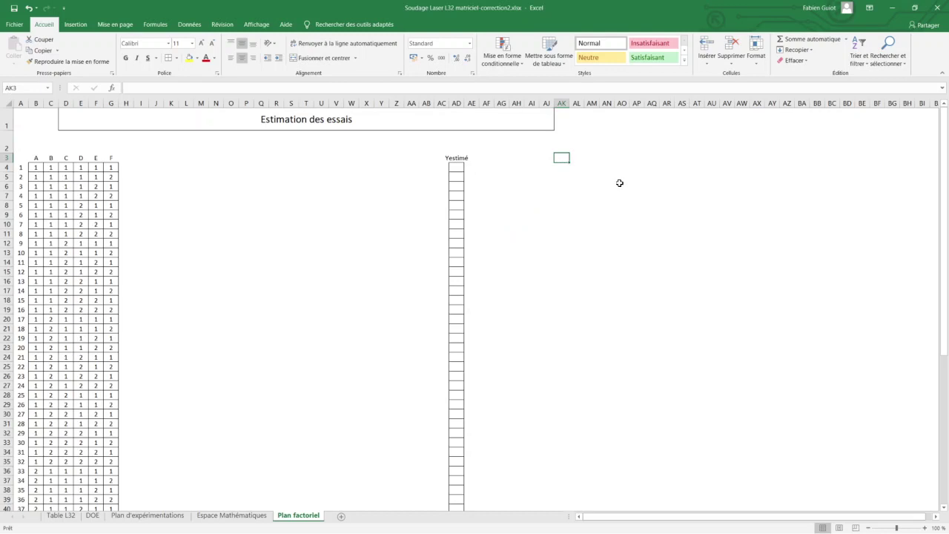
type("Y=X.A")
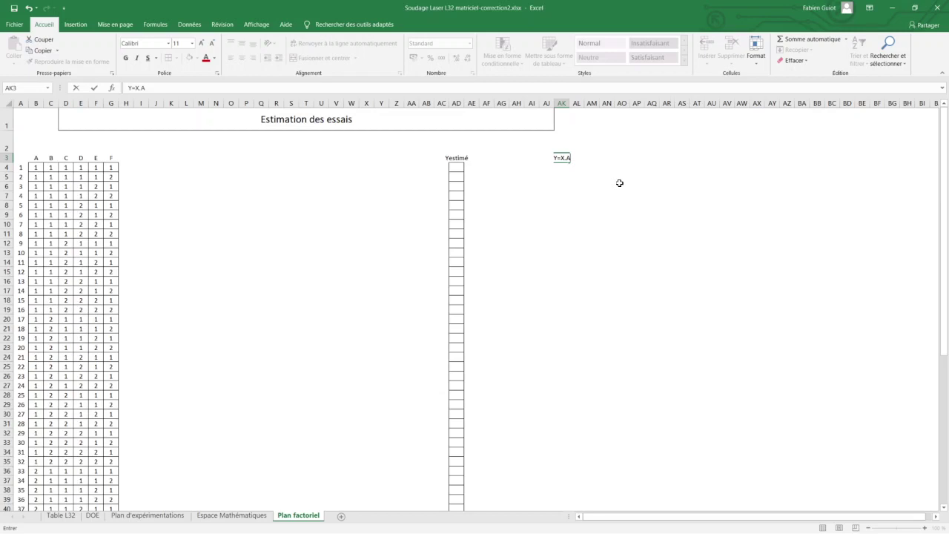
left_click(628, 188)
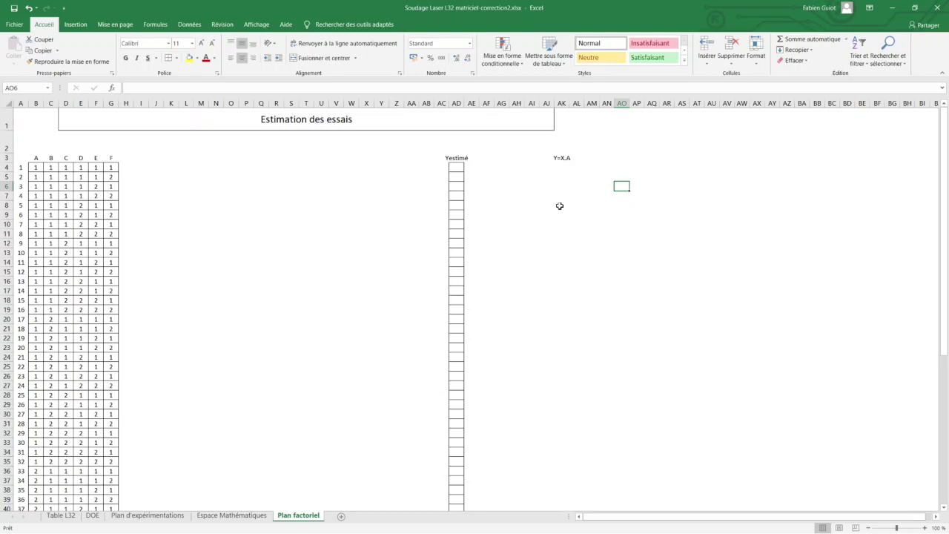
mouse_move(35, 166)
left_mouse_down()
mouse_move(93, 250)
mouse_move(106, 422)
mouse_move(99, 484)
mouse_move(111, 510)
left_mouse_up()
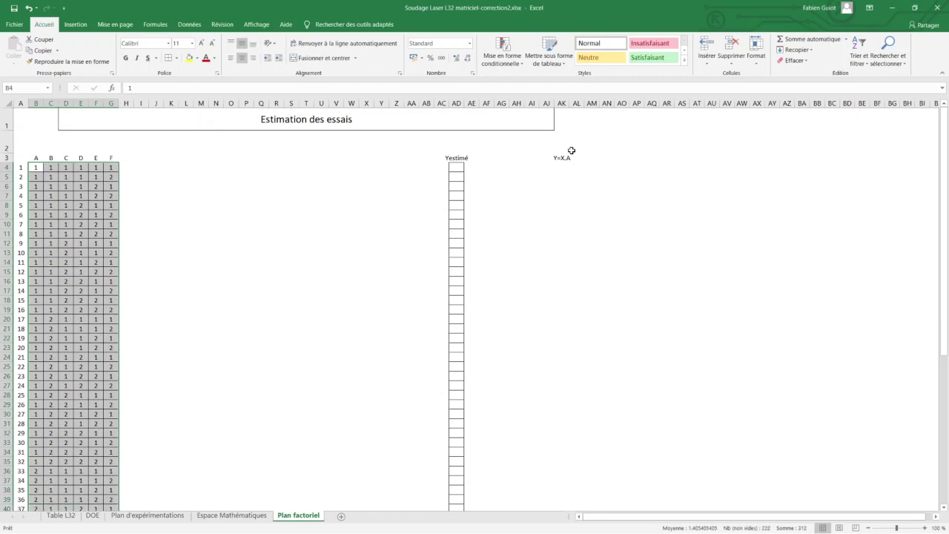
left_click(221, 515, "ctrl")
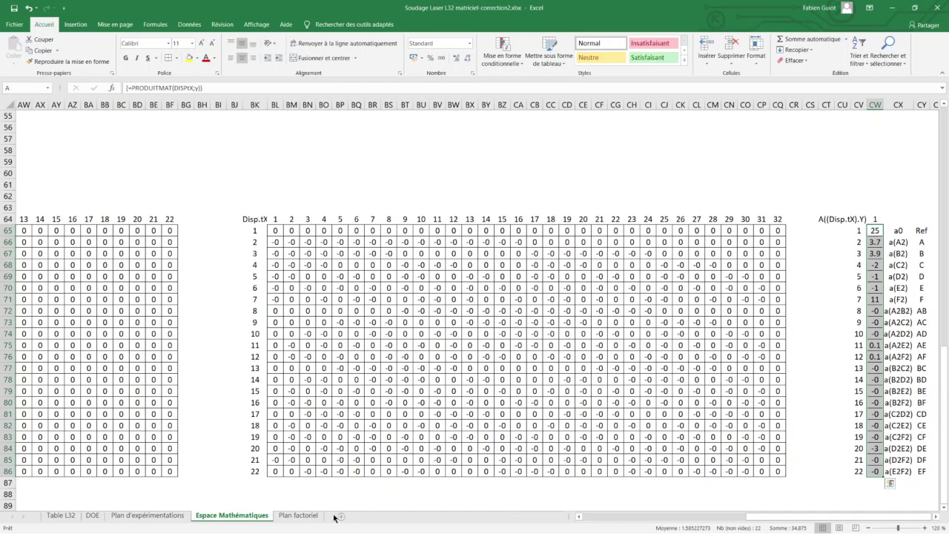
left_click(298, 516)
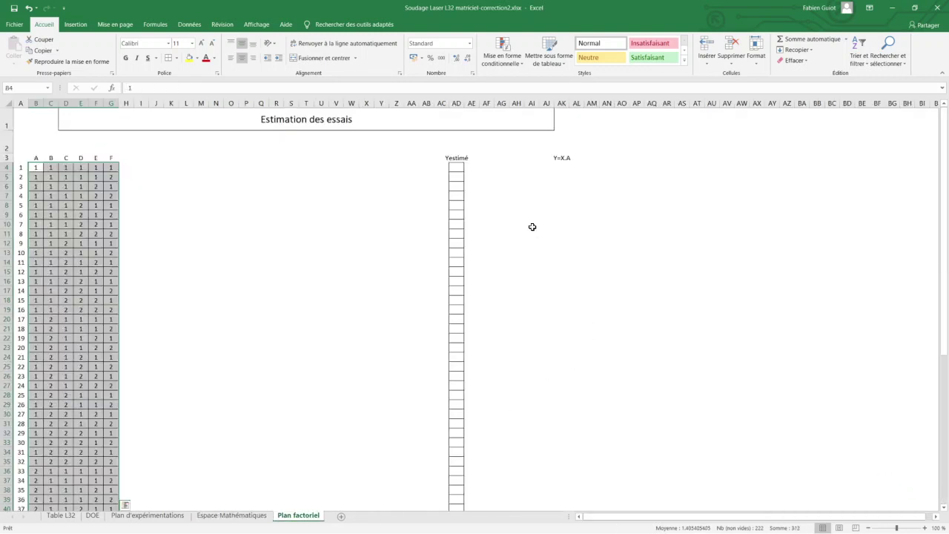
left_click(183, 167)
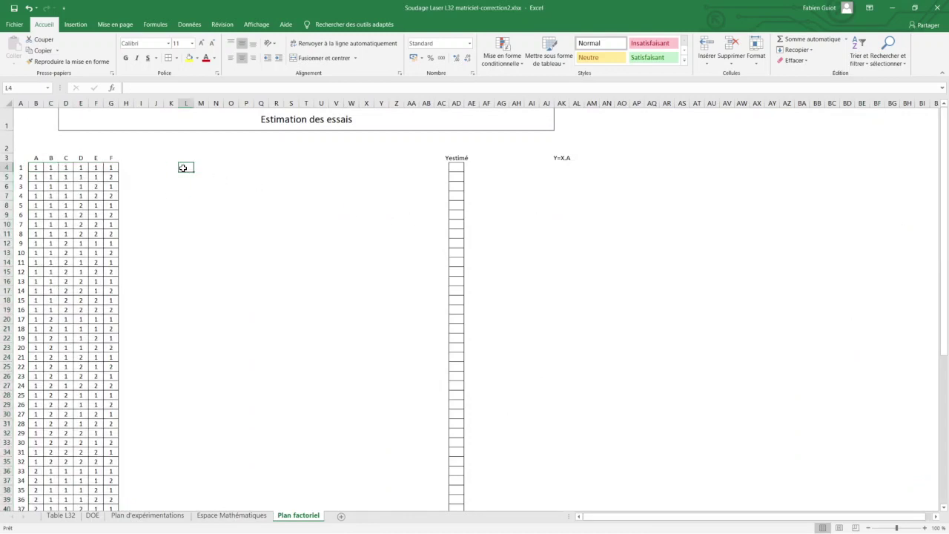
left_click(152, 158)
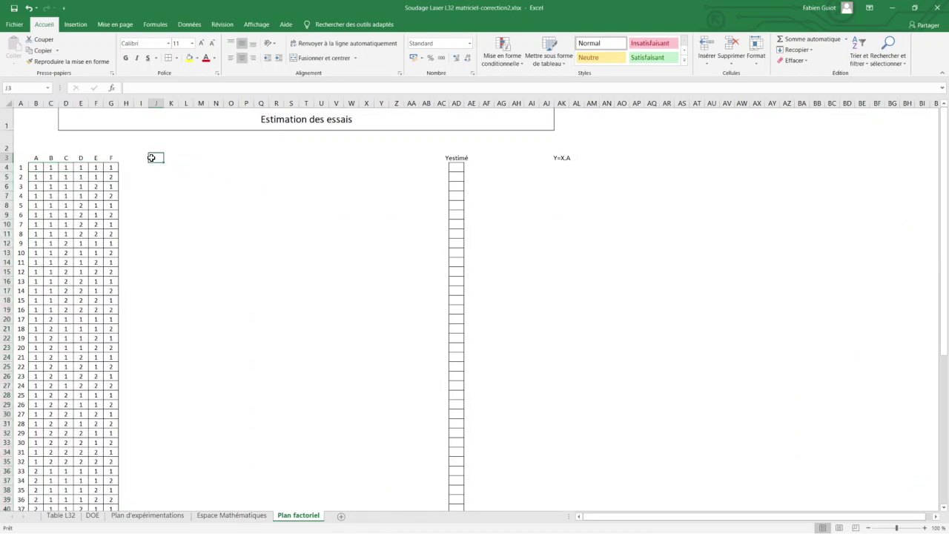
left_click(561, 158)
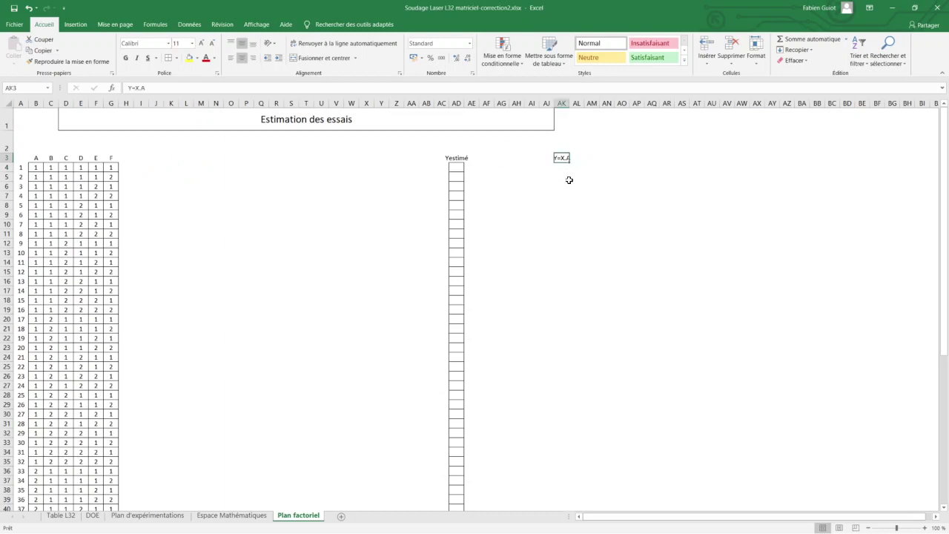
left_click(165, 156)
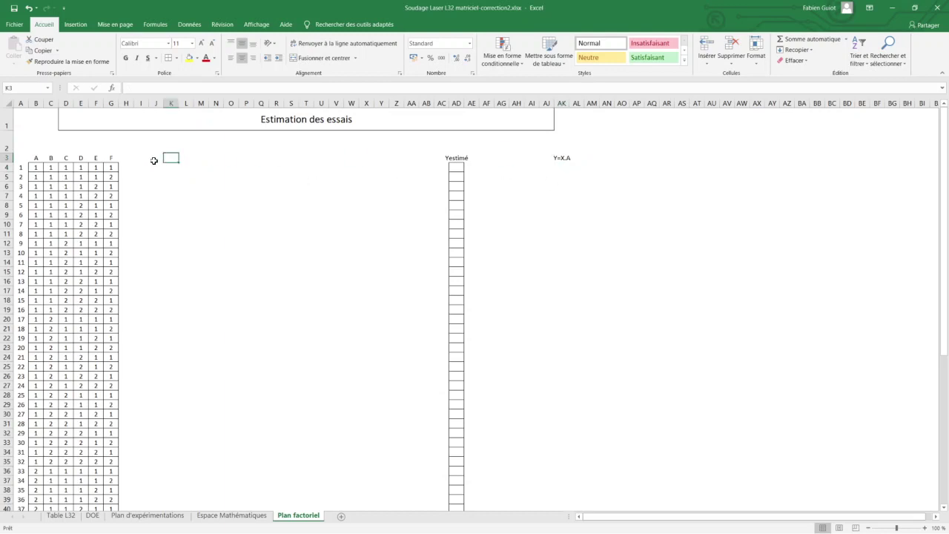
left_click(155, 159)
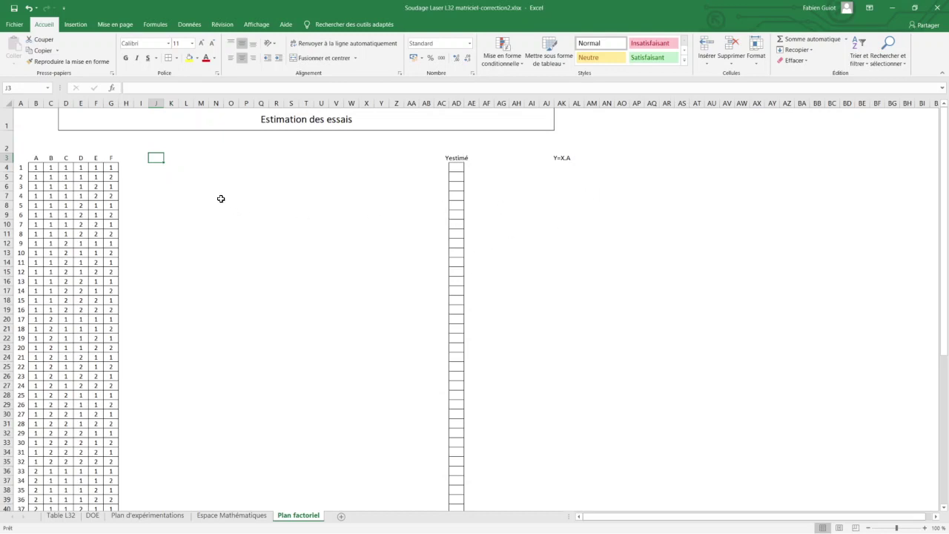
Head J3 with X_Fact and paste run numbers 1–64 from A4:A67 beneath it
type("X_F")
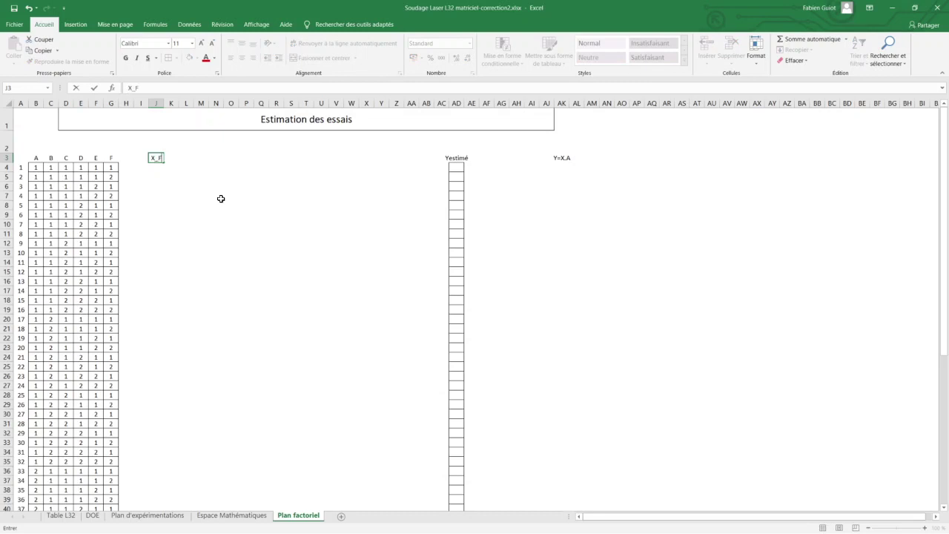
type("act")
key("Return")
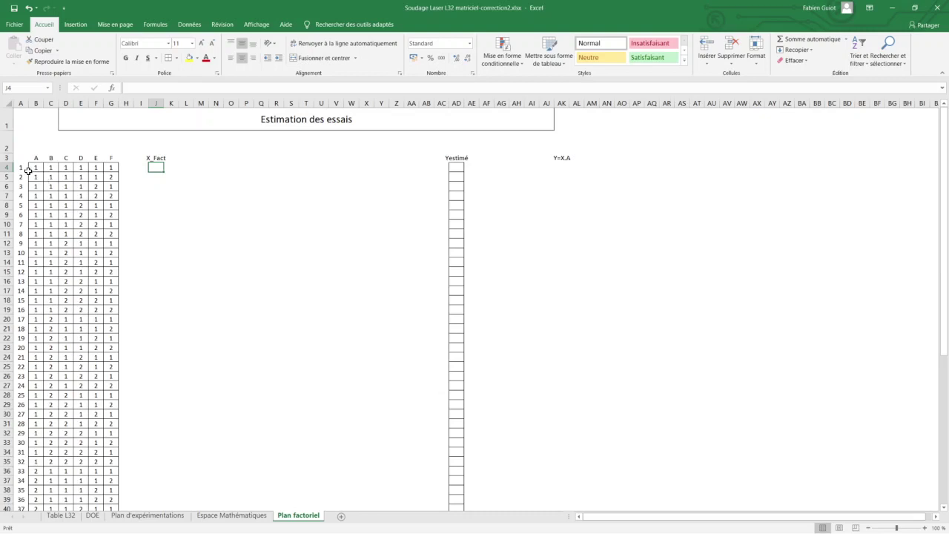
left_click_drag(28, 171, 18, 531)
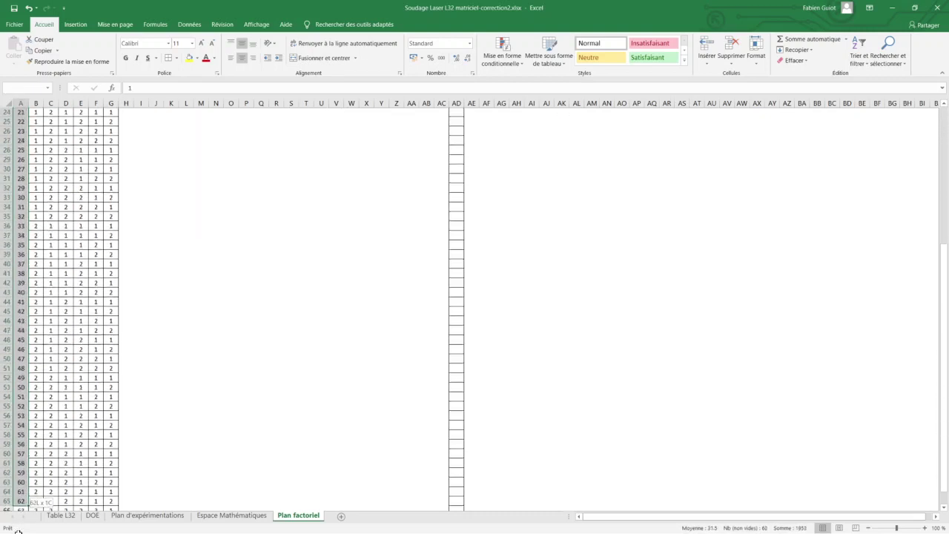
left_click_drag(18, 531, 26, 472)
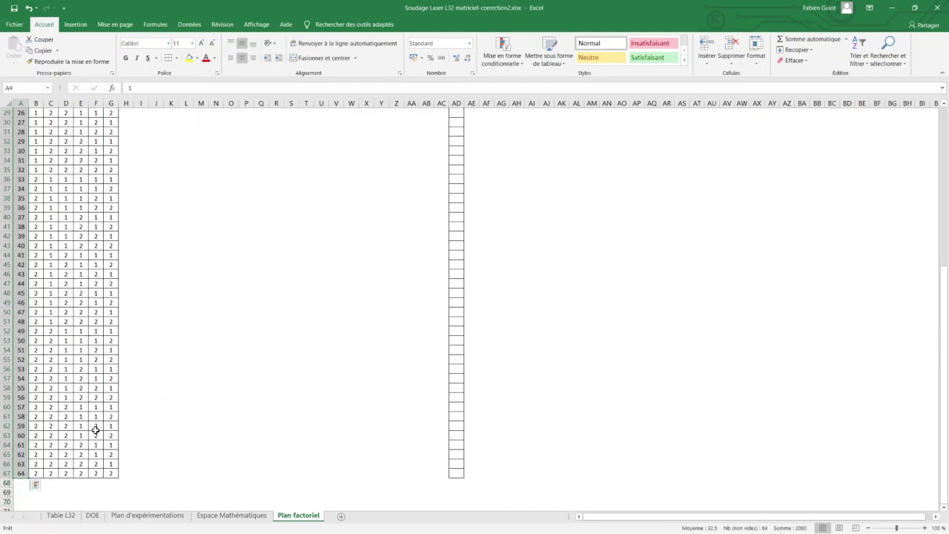
key("ctrl+c")
scroll(212, 343, "up", 9)
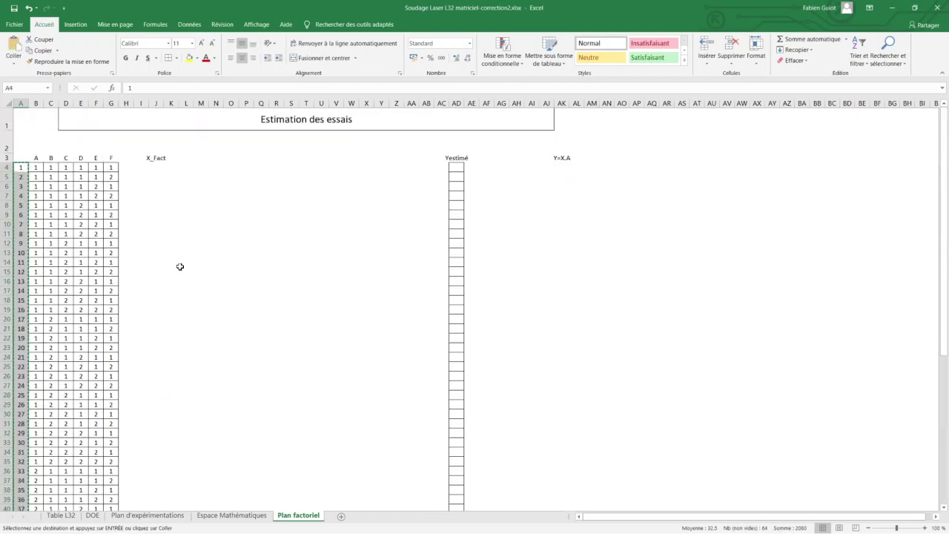
left_click(158, 166)
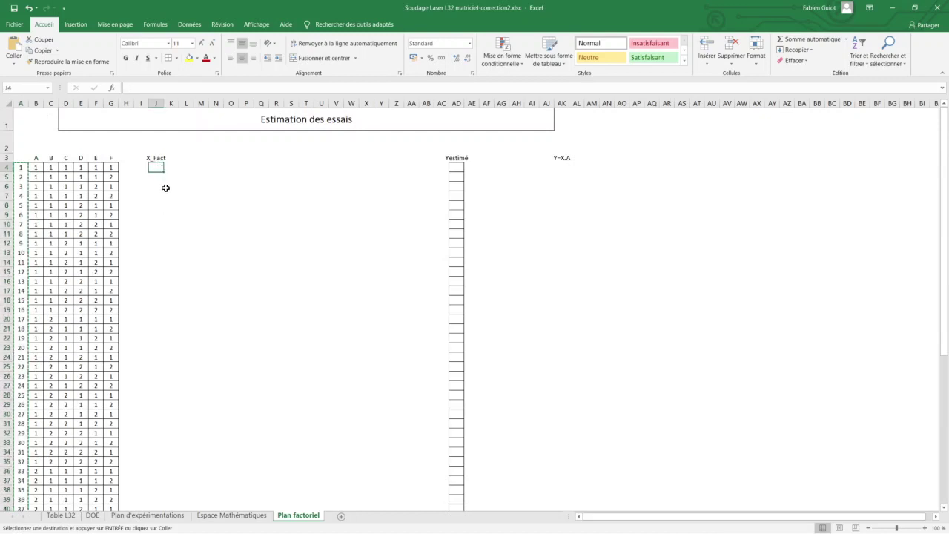
key("ctrl+v")
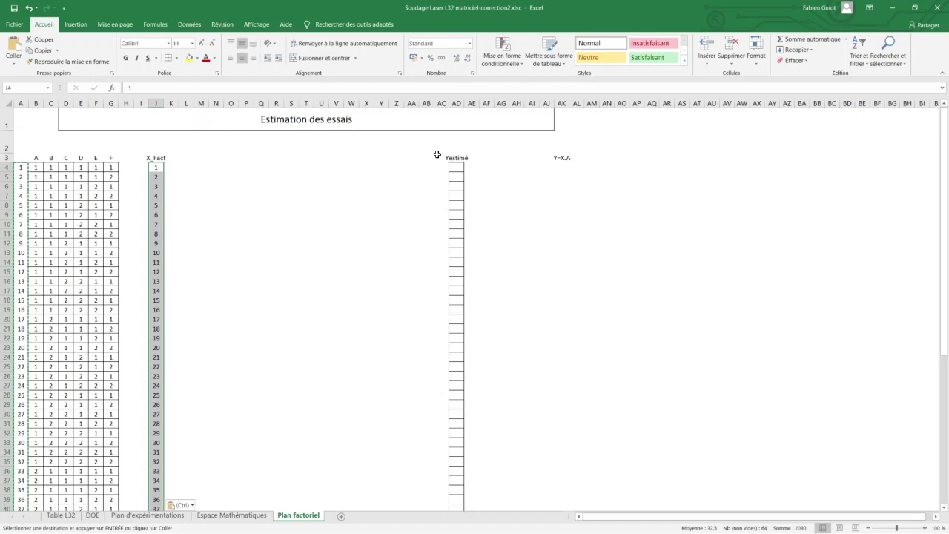
Copy the pasted run numbers J4:J67
left_click_drag(438, 154, 572, 517)
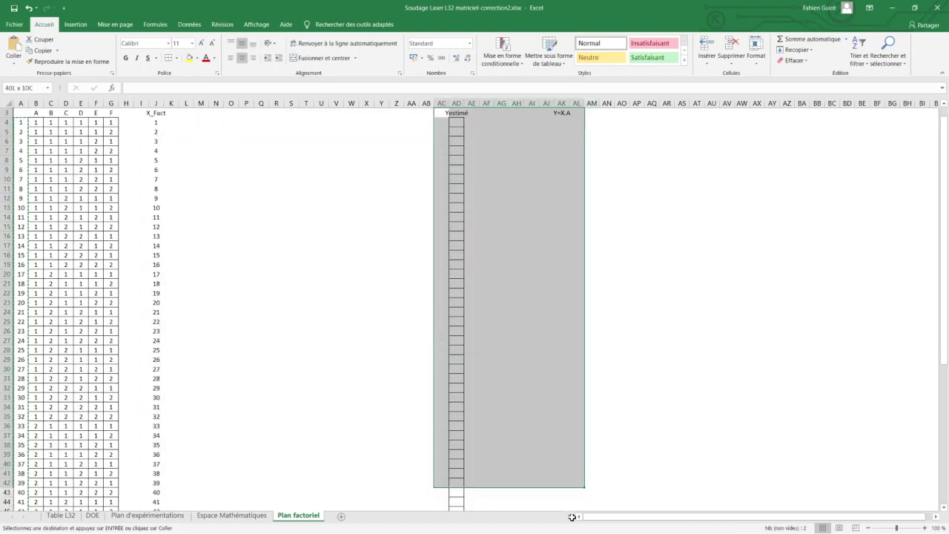
mouse_move(572, 516)
left_mouse_down()
mouse_move(570, 532)
mouse_move(549, 500)
mouse_move(867, 501)
mouse_move(945, 489)
mouse_move(906, 496)
left_mouse_up()
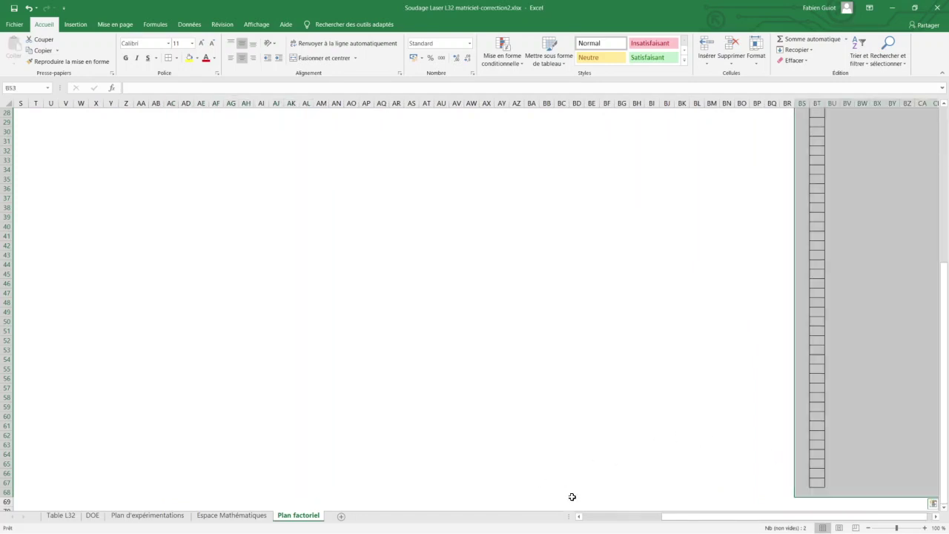
left_click_drag(598, 519, 590, 519)
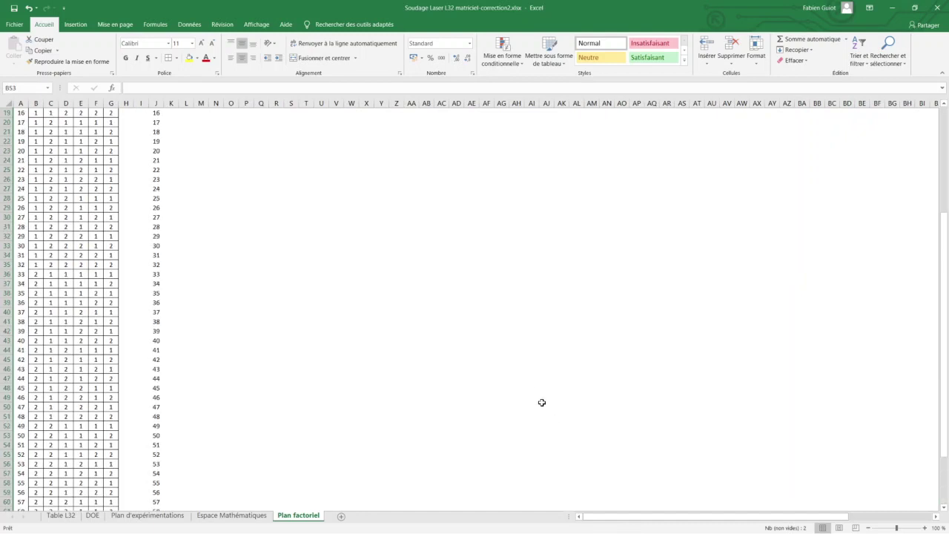
scroll(542, 403, "up", 4)
scroll(526, 390, "up", 2)
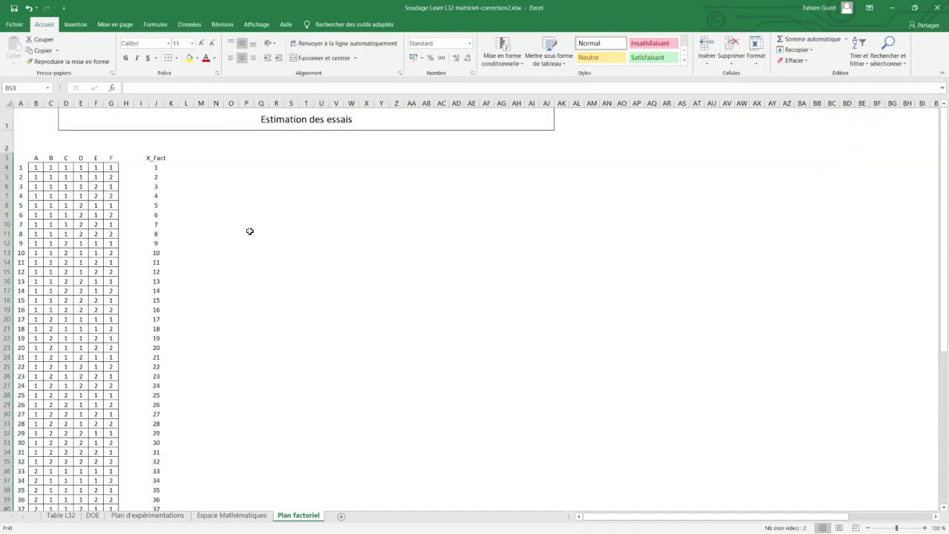
mouse_move(157, 167)
left_mouse_down()
mouse_move(148, 531)
mouse_move(163, 489)
left_mouse_up()
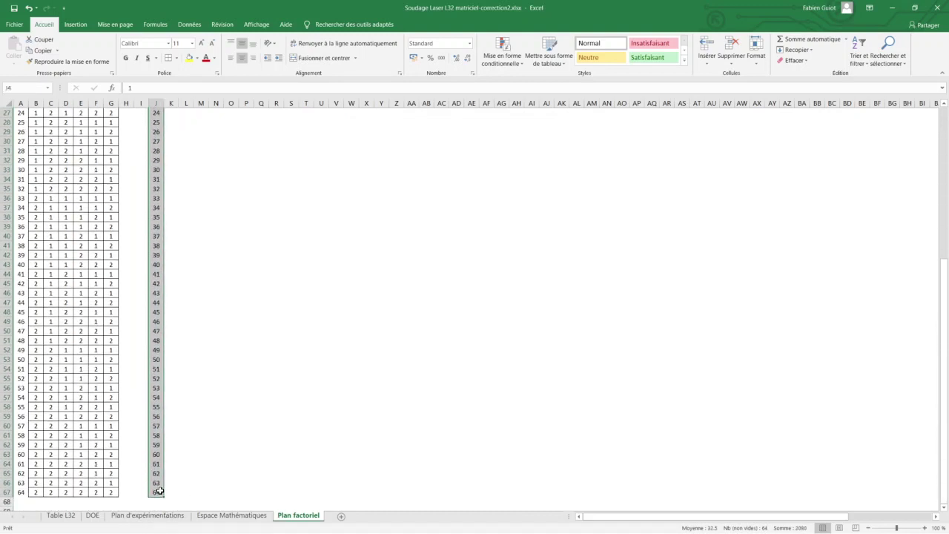
key("ctrl+c")
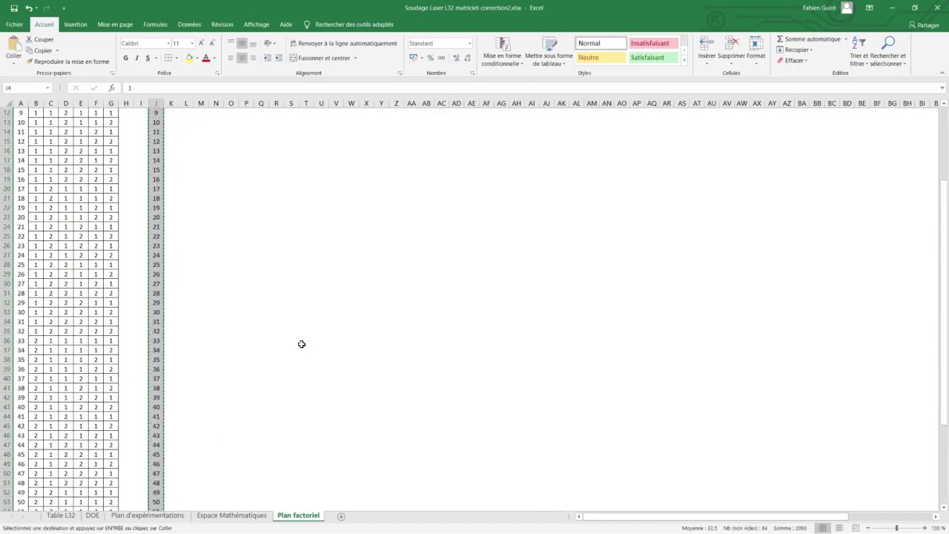
scroll(301, 343, "up", 9)
Paste the run numbers transposed across row 3 from K3, then undo it
left_click(172, 158)
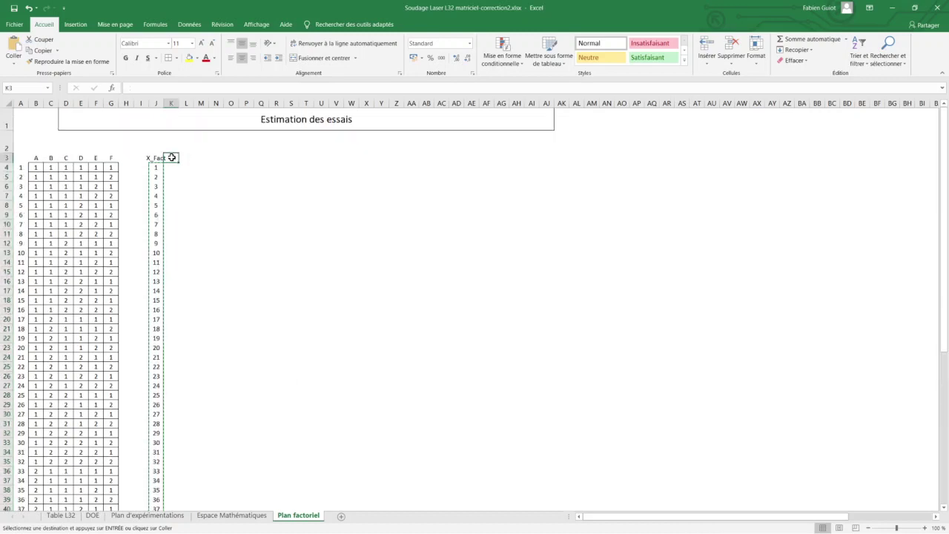
right_click(171, 157)
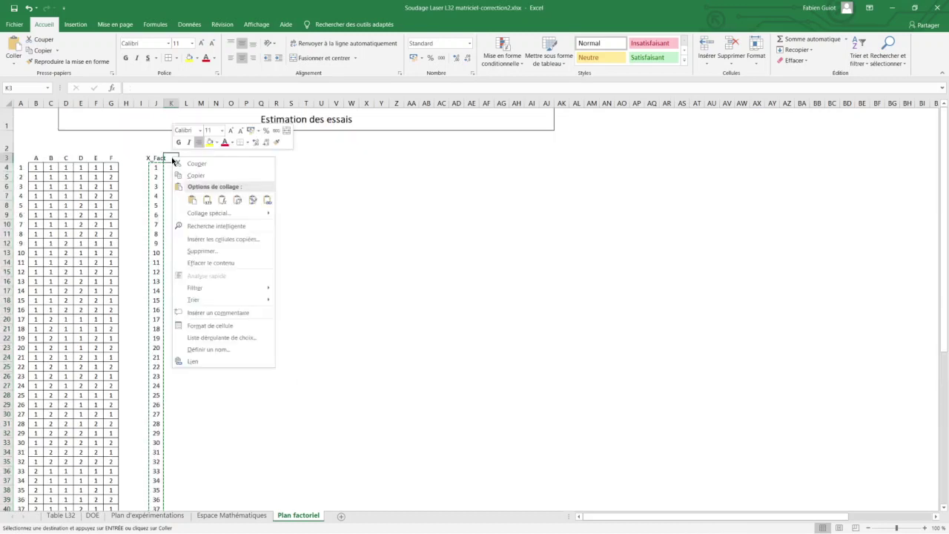
left_click(230, 200)
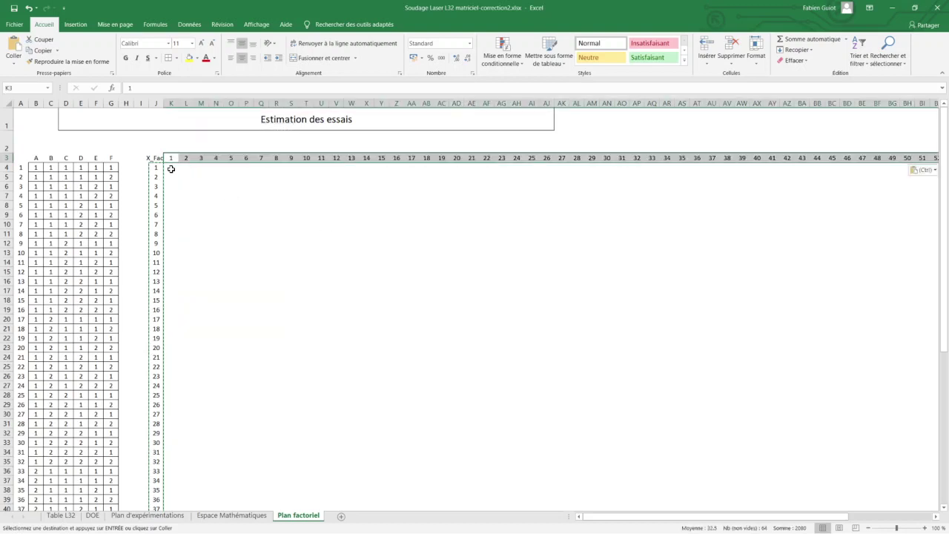
left_click(860, 519)
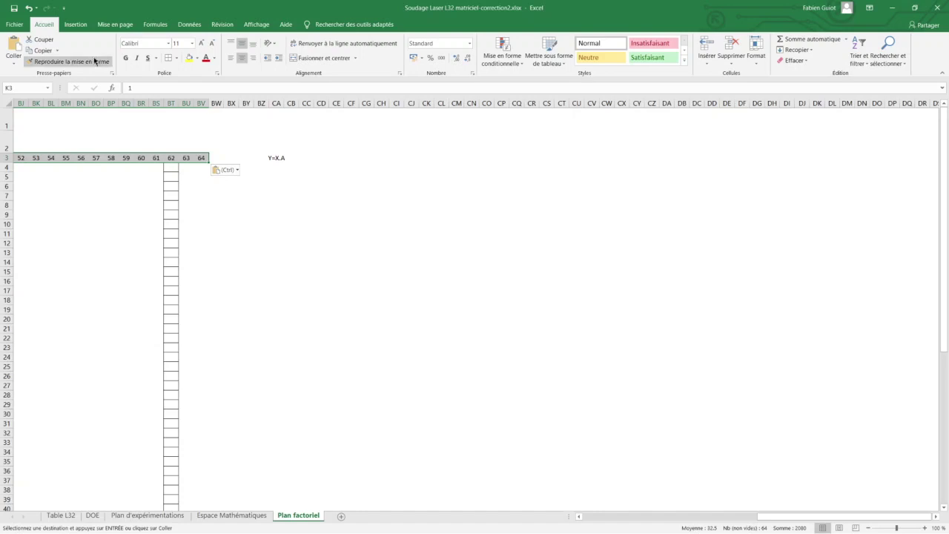
left_click(29, 9)
left_click(29, 9)
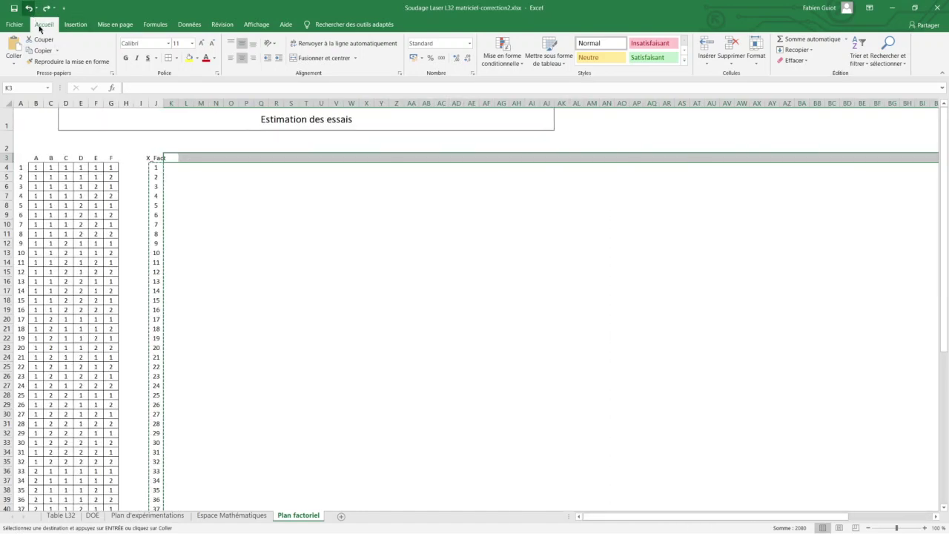
left_click(858, 519)
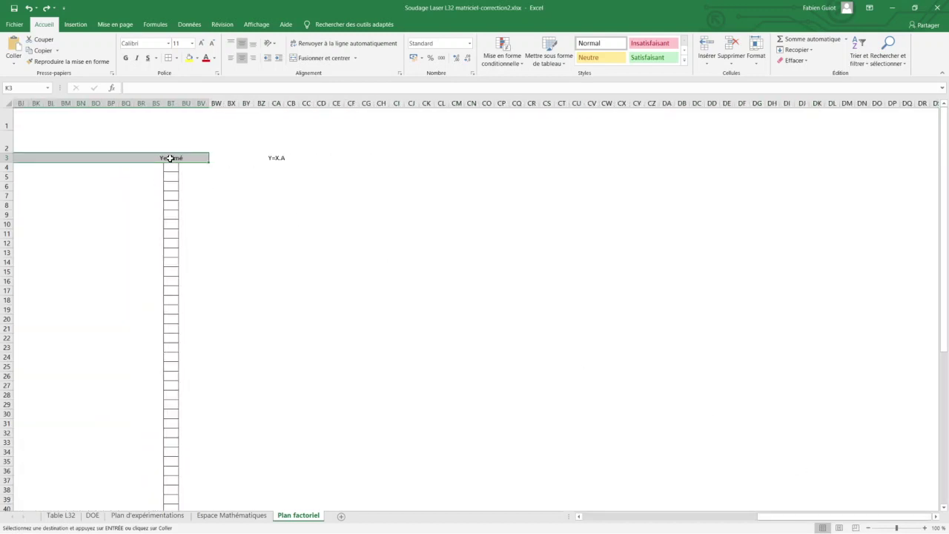
Drag the Yestimé block from BT3 nine columns right to start at column CC
left_click(170, 158)
mouse_move(171, 158)
left_mouse_down()
mouse_move(285, 318)
mouse_move(284, 526)
left_mouse_up()
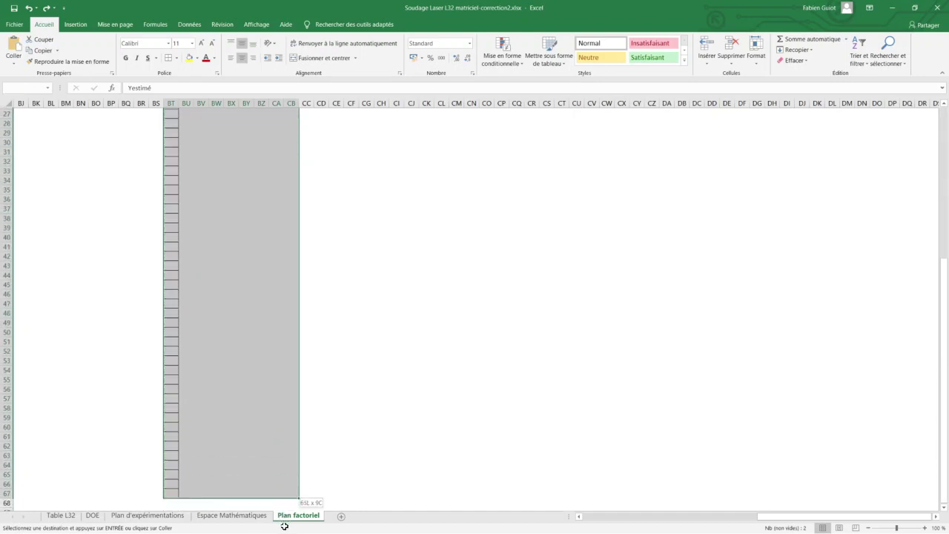
mouse_move(284, 526)
left_mouse_down()
mouse_move(288, 489)
mouse_move(428, 503)
left_mouse_up()
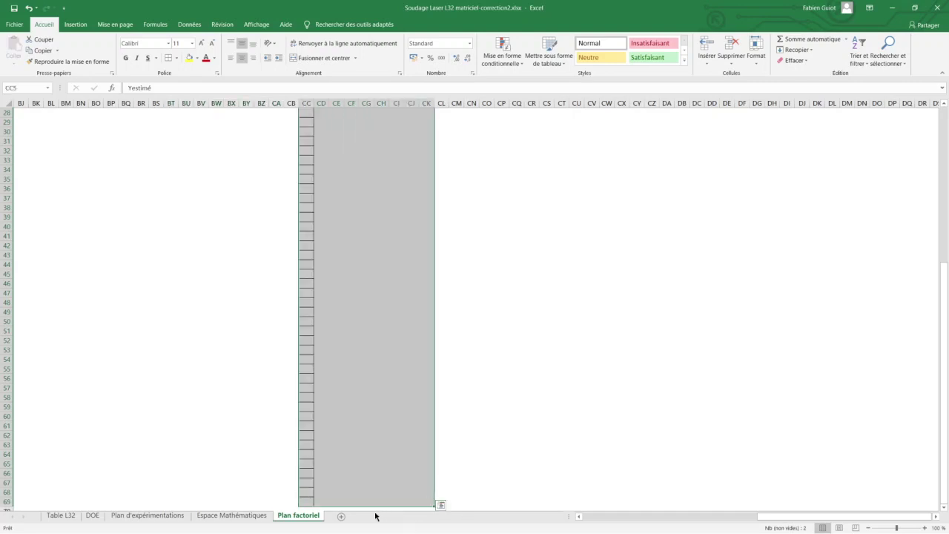
left_click(593, 518)
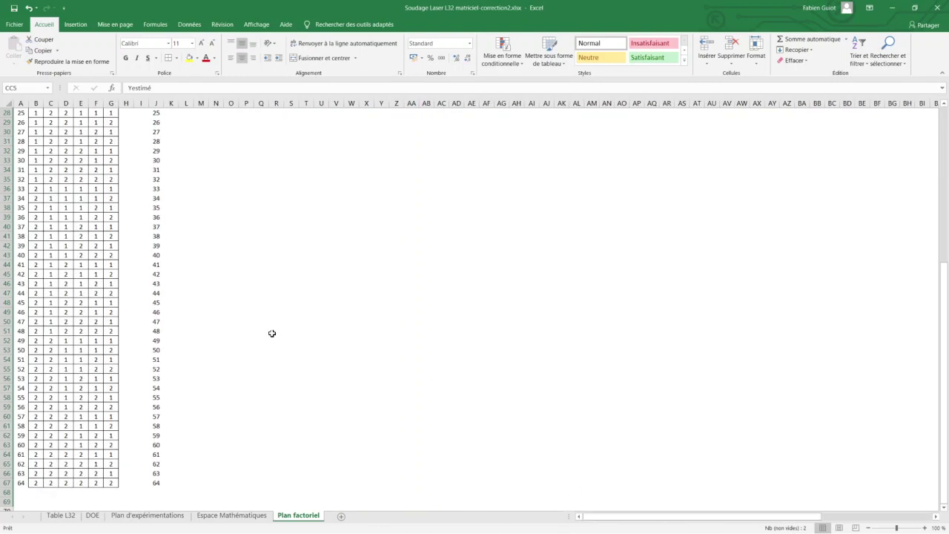
scroll(267, 319, "up", 3)
scroll(237, 274, "up", 3)
scroll(211, 248, "up", 2)
scroll(178, 215, "up", 1)
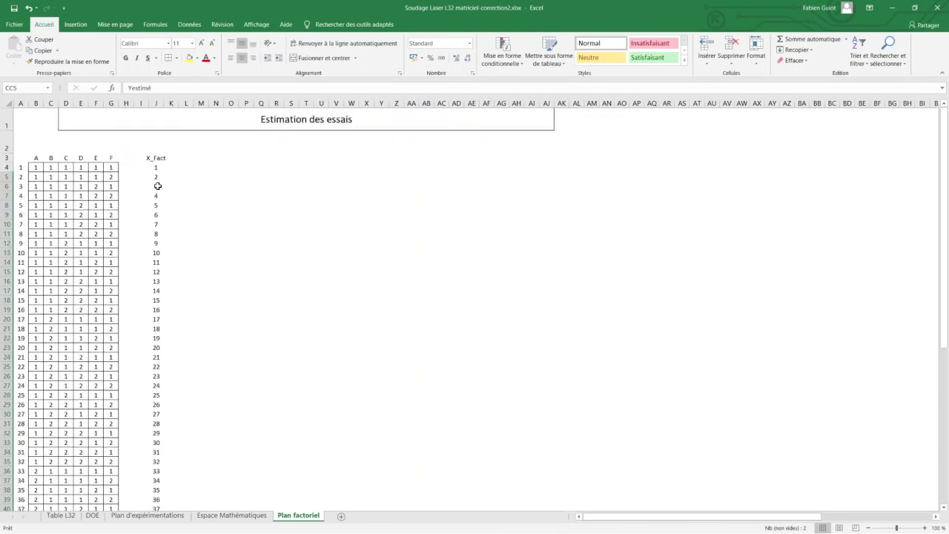
mouse_move(154, 168)
left_mouse_down()
mouse_move(154, 531)
mouse_move(157, 493)
left_mouse_up()
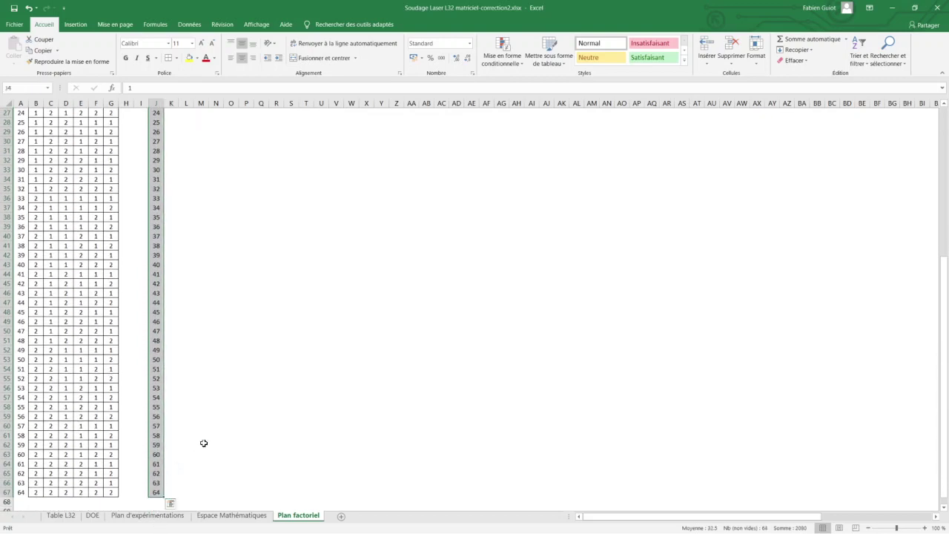
Paste the run numbers J4:J67 transposed across row 3 starting at K3
key("ctrl+c")
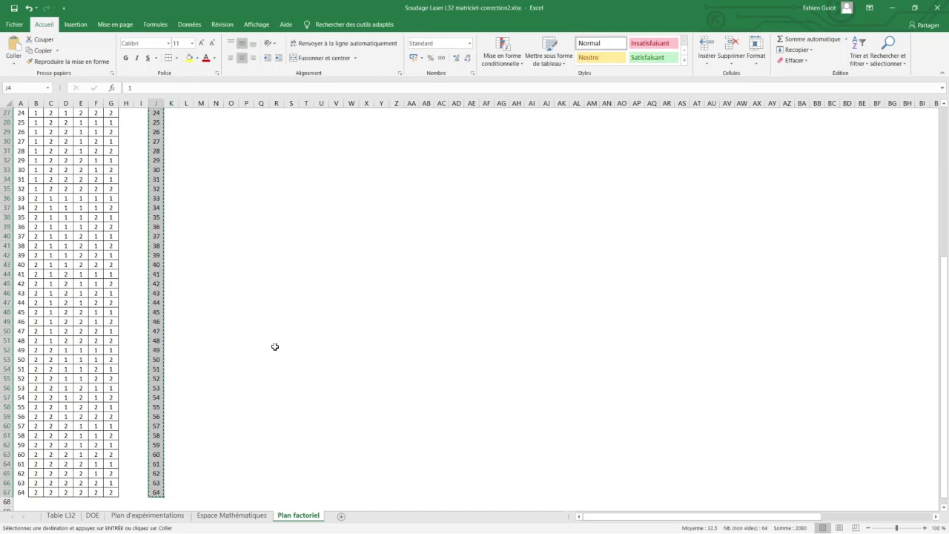
scroll(275, 348, "up", 9)
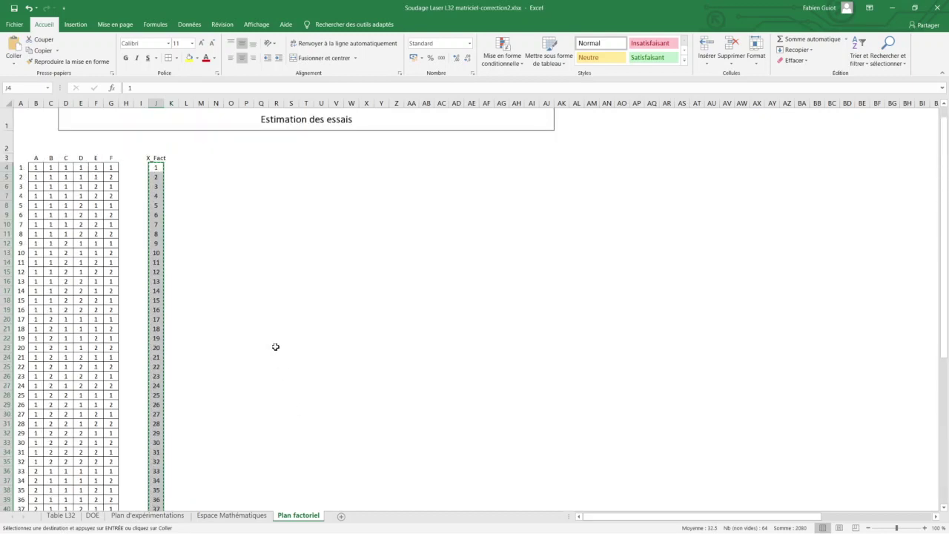
left_click(176, 158)
right_click(175, 158)
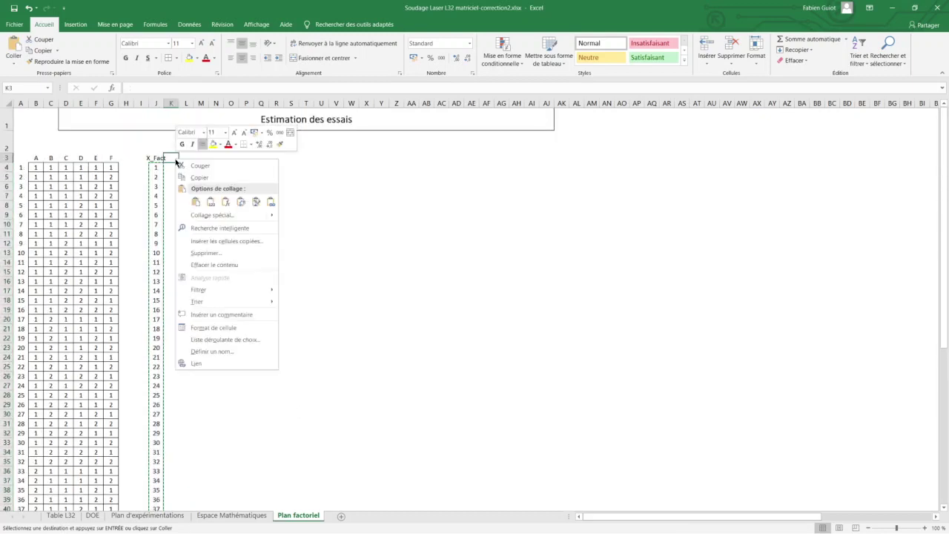
left_click(239, 206)
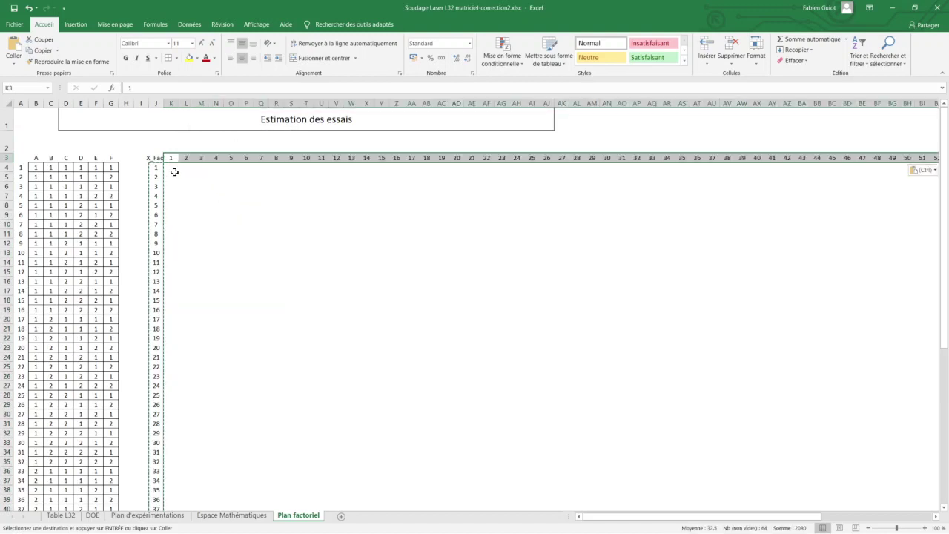
Apply All Borders to the 64-by-64 block K4:BV67
mouse_move(174, 172)
left_mouse_down()
mouse_move(696, 349)
mouse_move(875, 364)
mouse_move(942, 344)
mouse_move(841, 343)
mouse_move(834, 412)
mouse_move(635, 388)
mouse_move(309, 445)
mouse_move(327, 462)
mouse_move(319, 508)
mouse_move(297, 512)
mouse_move(155, 481)
mouse_move(6, 472)
mouse_move(204, 516)
mouse_move(239, 500)
mouse_move(226, 480)
mouse_move(437, 481)
mouse_move(710, 502)
mouse_move(946, 484)
mouse_move(862, 479)
left_mouse_up()
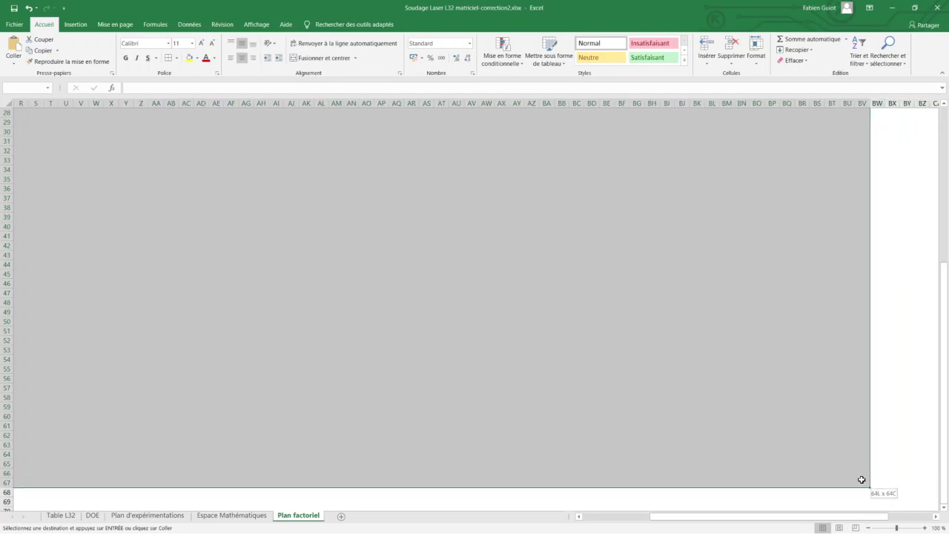
left_click_drag(861, 479, 861, 480)
left_click(169, 58)
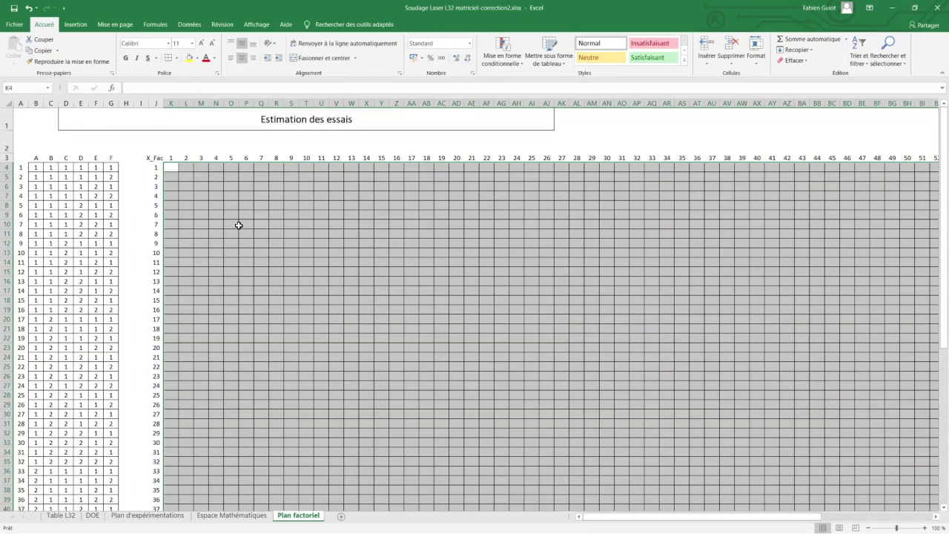
scroll(238, 238, "down", 4)
scroll(236, 241, "down", 4)
scroll(231, 253, "down", 4)
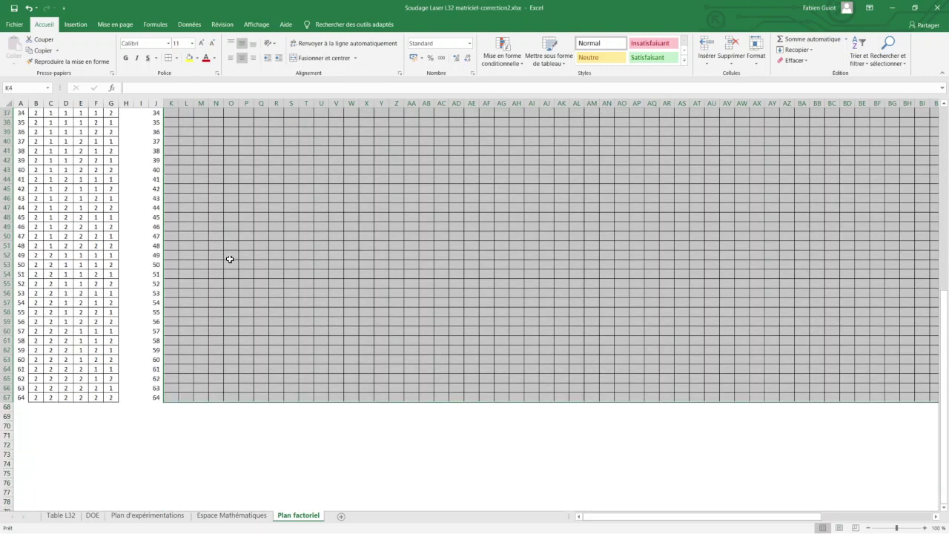
scroll(208, 289, "down", 3)
left_click(172, 322)
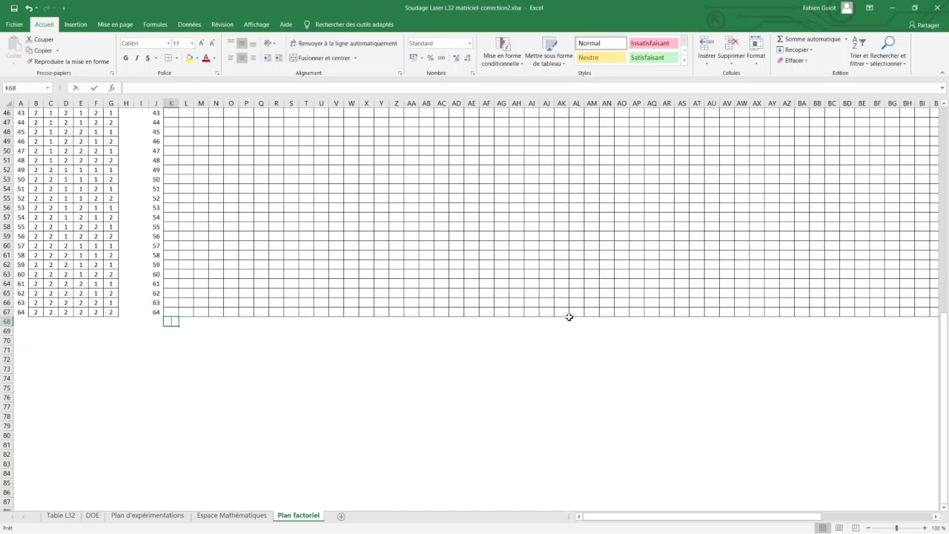
Label row 68 from K68 with Ref, A, B, C, D, E and F
type("Ref")
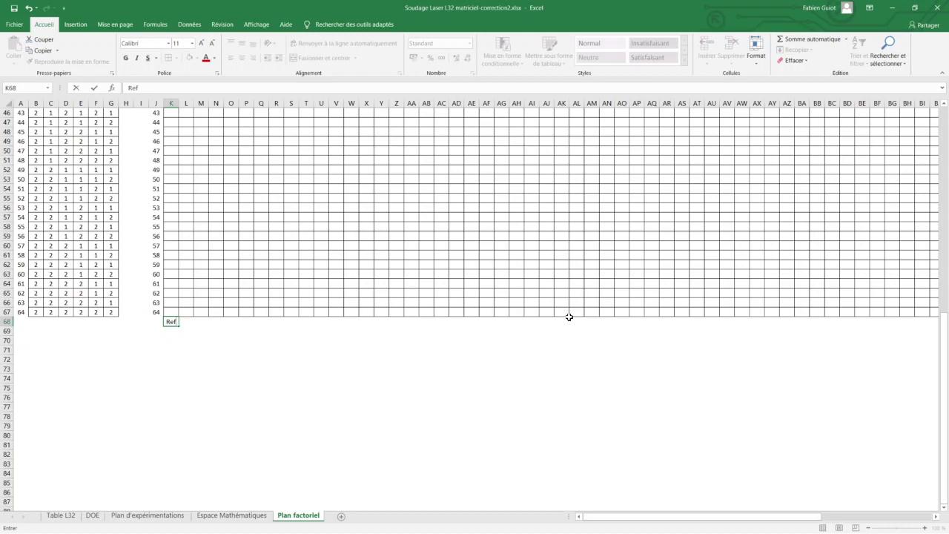
key("Tab")
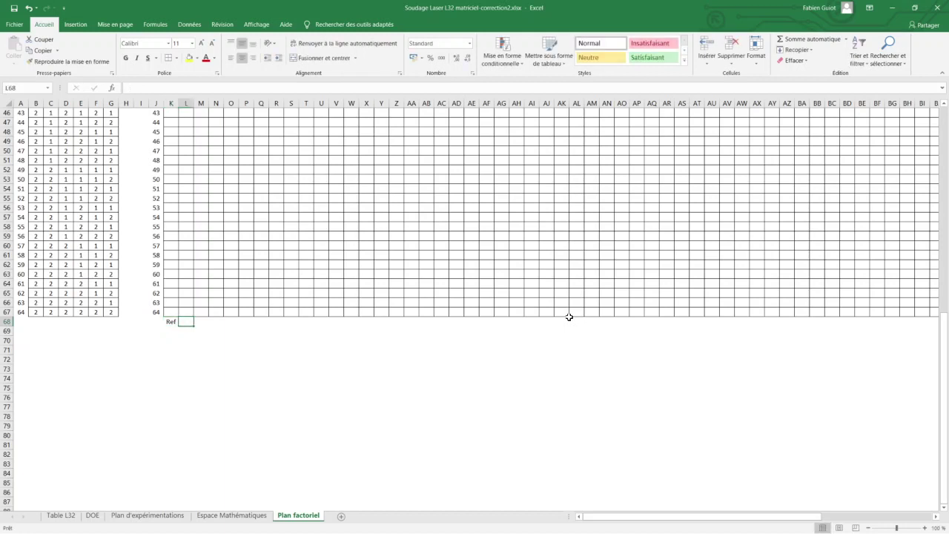
type("A")
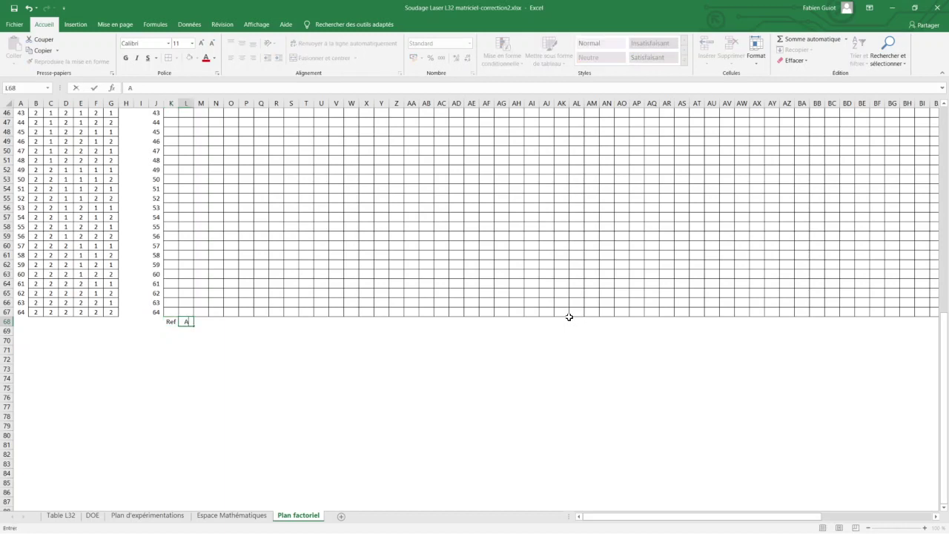
key("Tab")
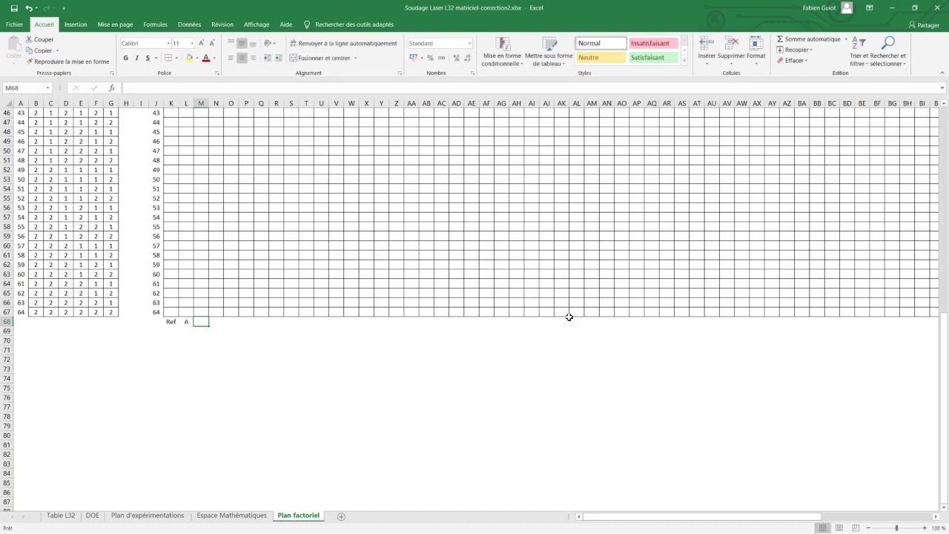
type("B")
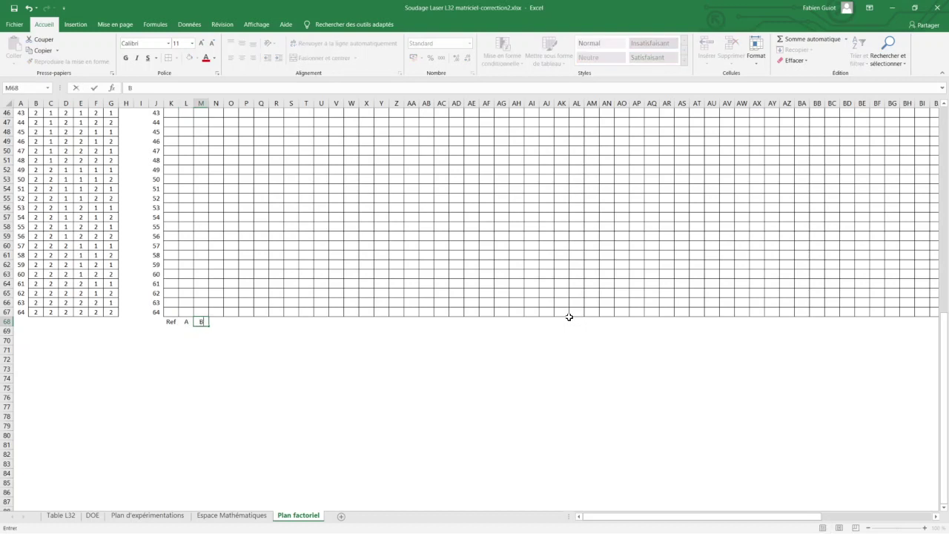
key("Tab")
type("C")
key("Tab")
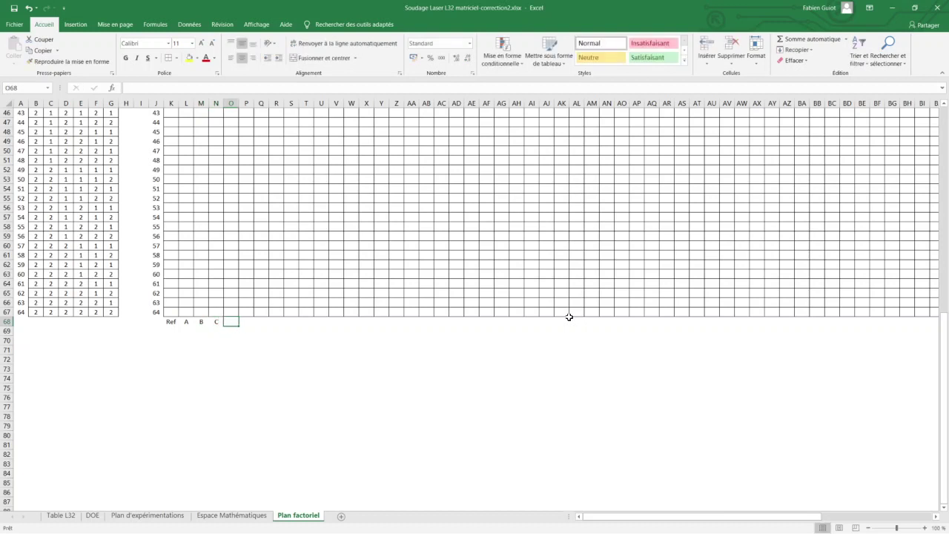
type("D")
key("Tab")
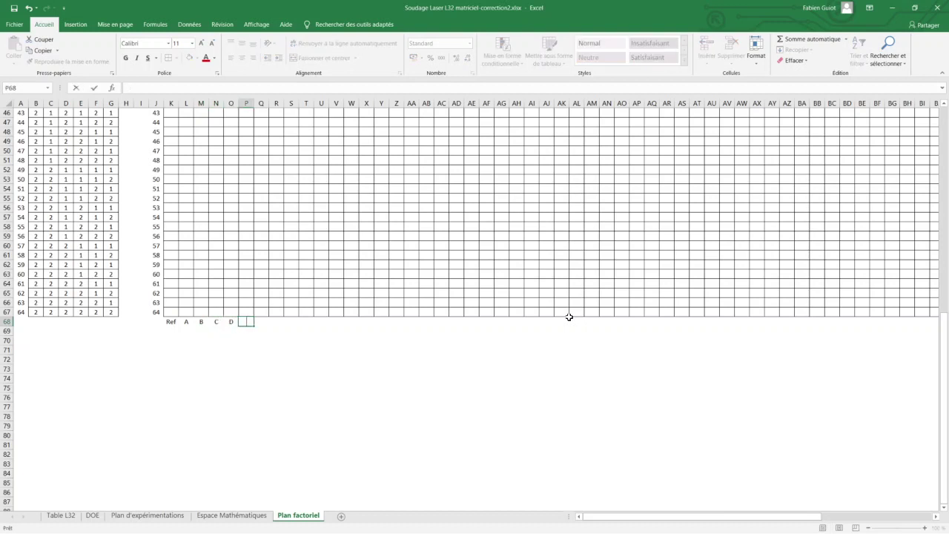
type("E")
key("Tab")
type("F")
key("Tab")
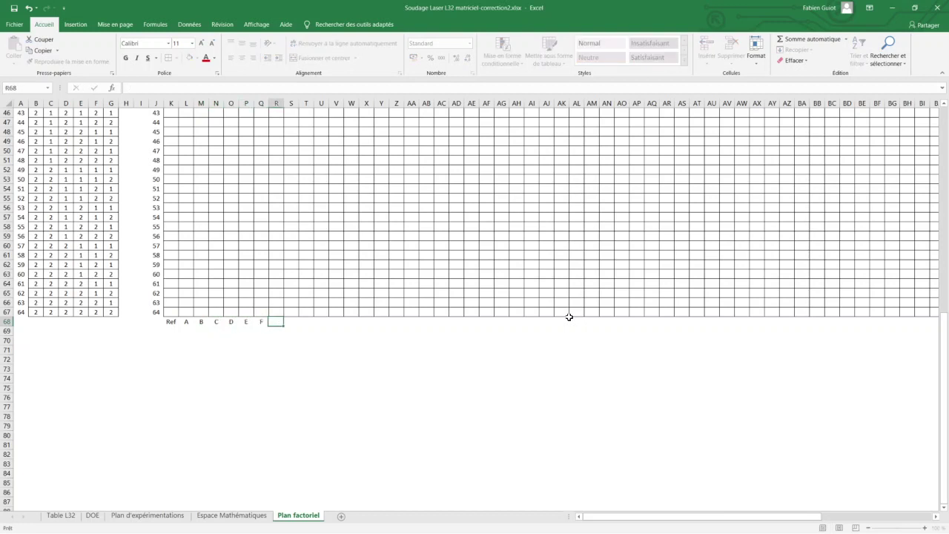
Continue row 68 with interaction labels AB, AC, AD, AE, AF, BC, BD, BE and BF
type("AB")
key("Tab")
type("AC")
key("Tab")
type("AD")
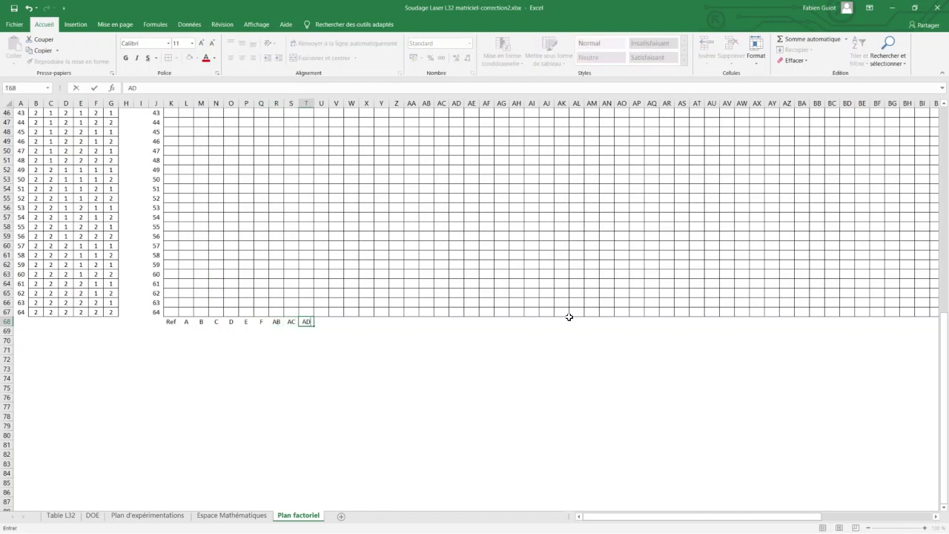
key("Tab")
type("AE")
key("Tab")
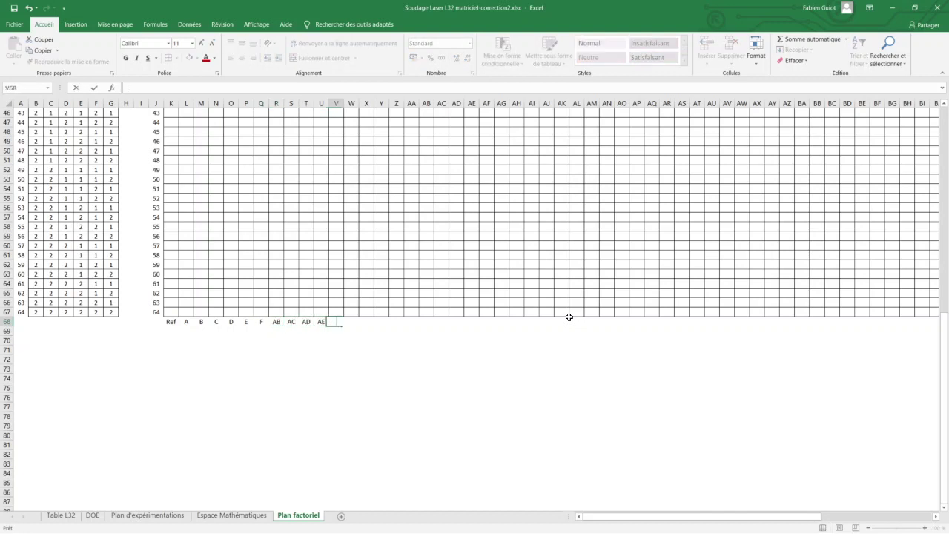
type("AF")
key("Tab")
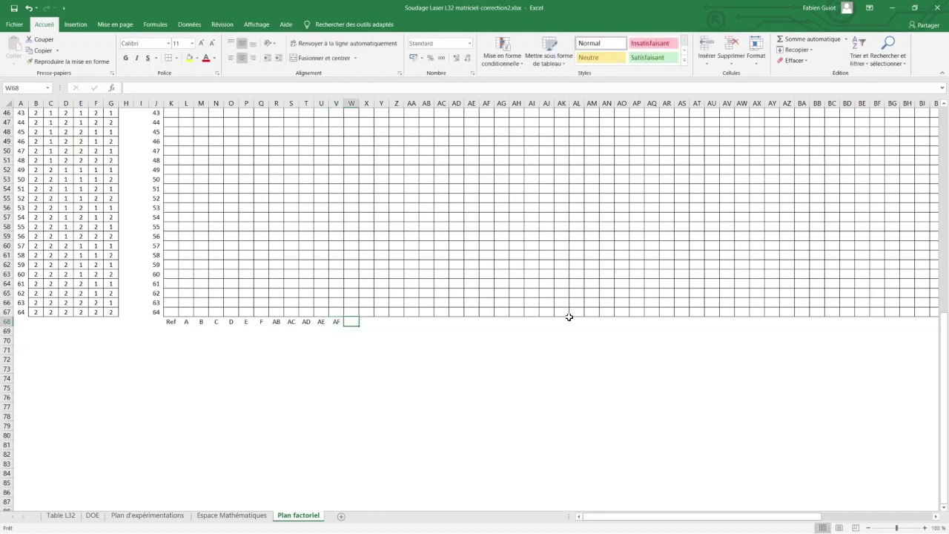
type("BC")
key("Tab")
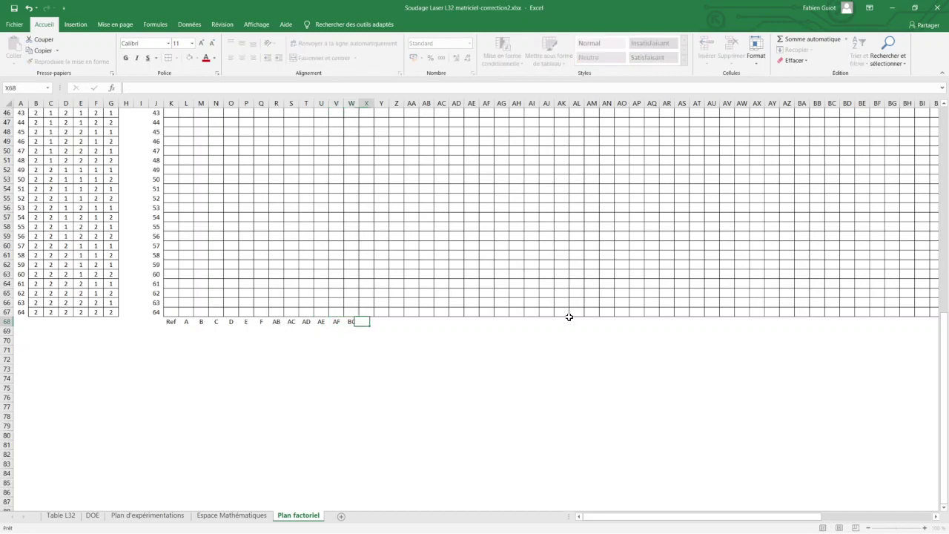
type("BD")
key("Tab")
type("B")
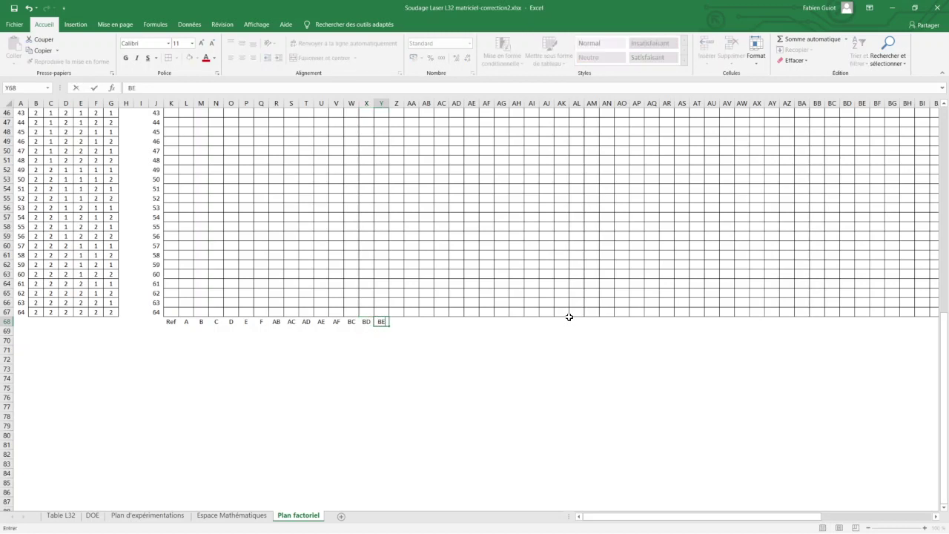
key("Tab")
type("B")
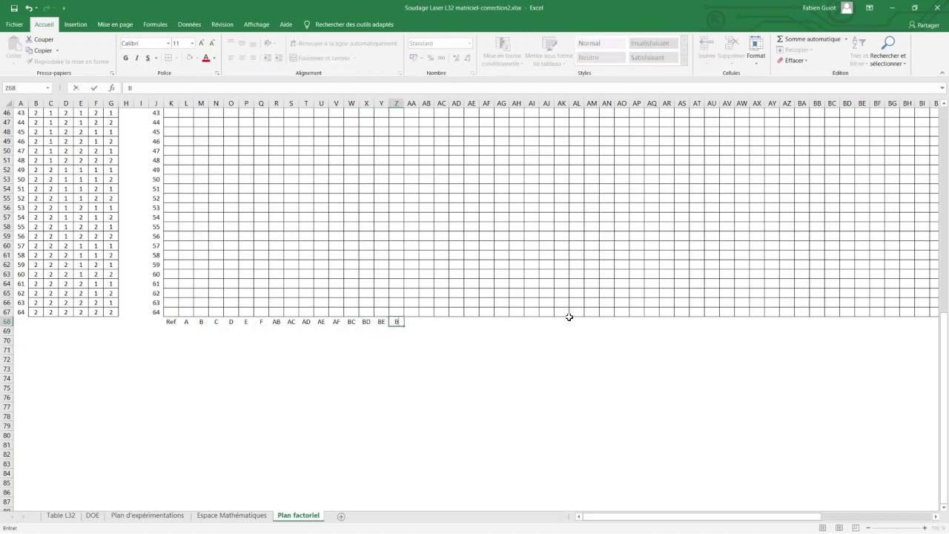
type("F")
key("Tab")
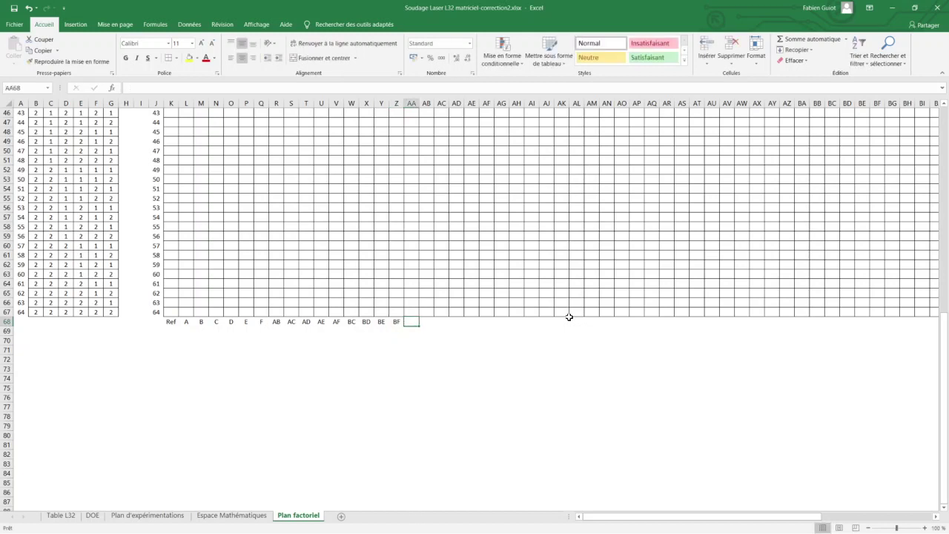
Add labels CD, CE, CF (fixing the mistyped CEF), DE, DF and EF
type("CD")
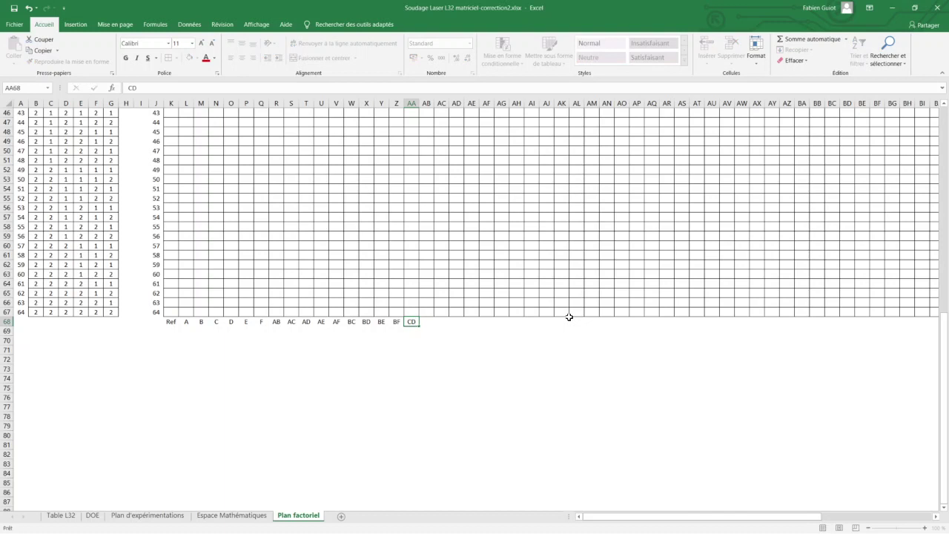
key("Tab")
type("CE")
key("Tab")
type("CEF")
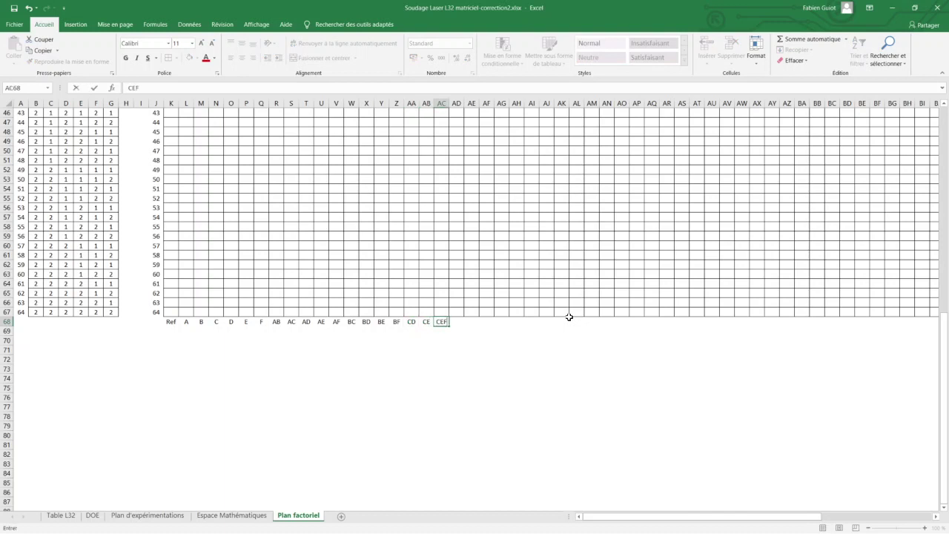
key("Down")
key("Down")
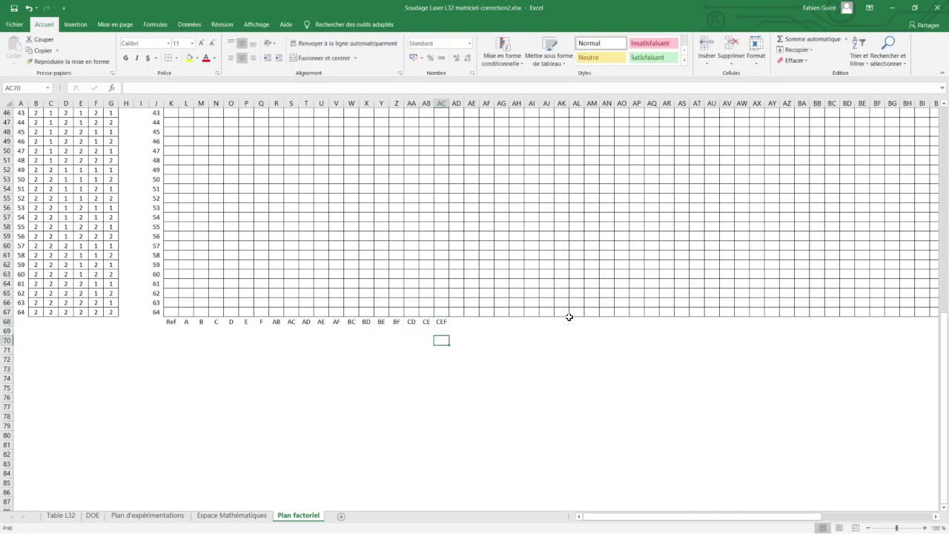
key("Up")
key("Up")
type("ce")
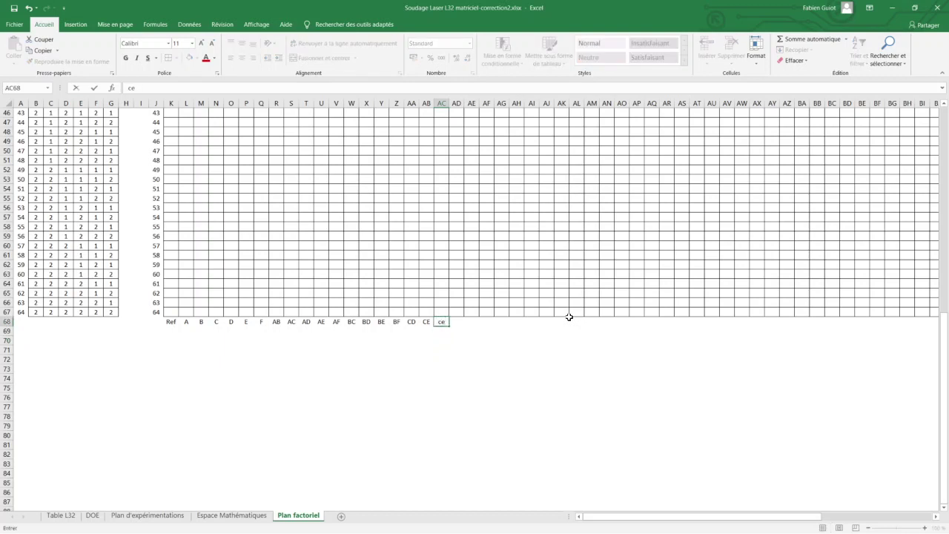
key("BackSpace")
type("CF")
key("Tab")
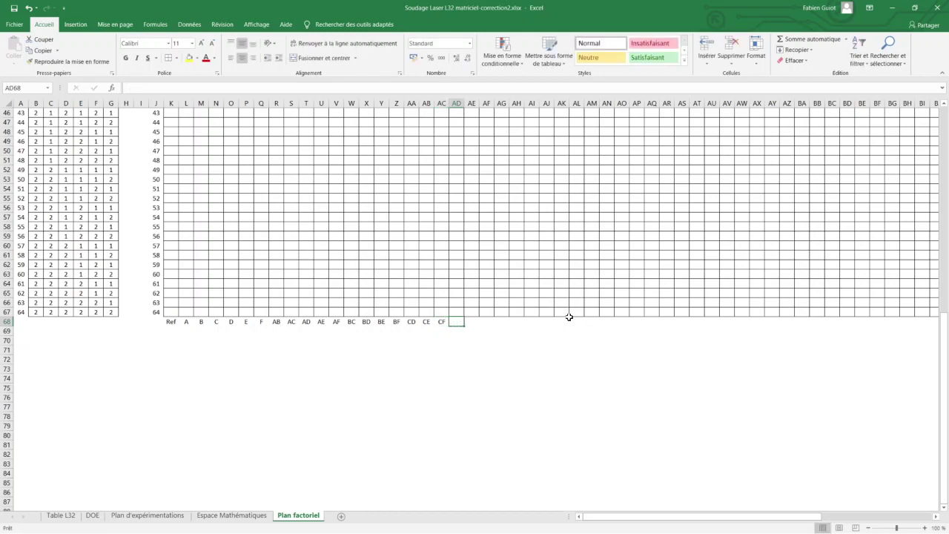
type("DE")
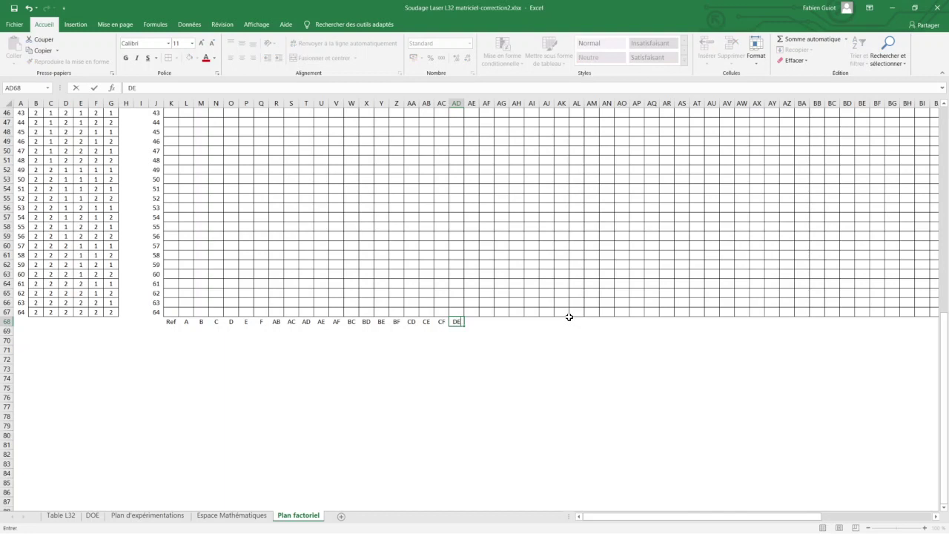
key("Tab")
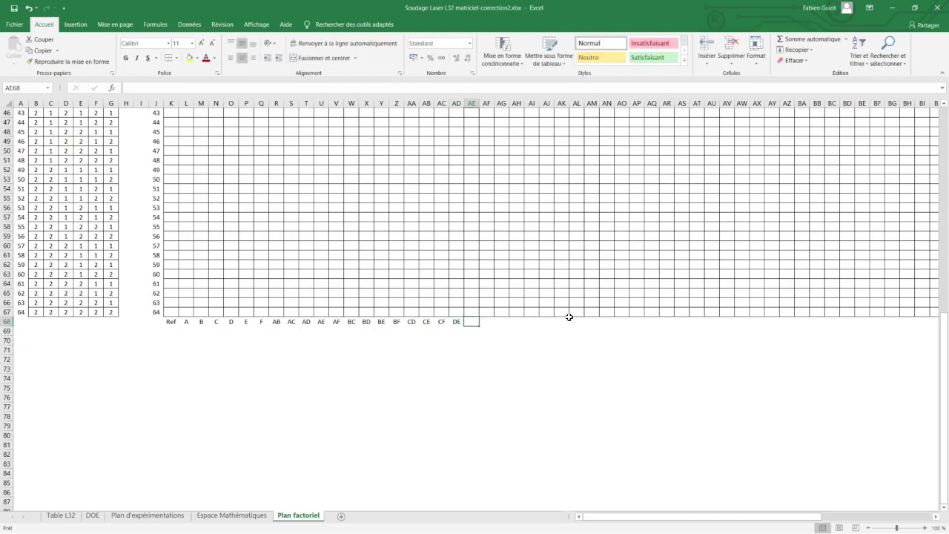
type("DF")
key("Tab")
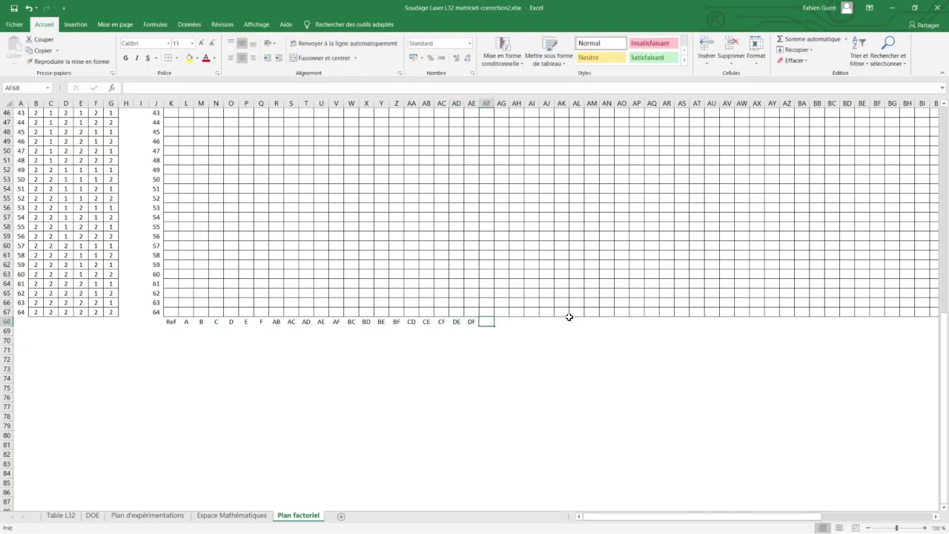
type("EF")
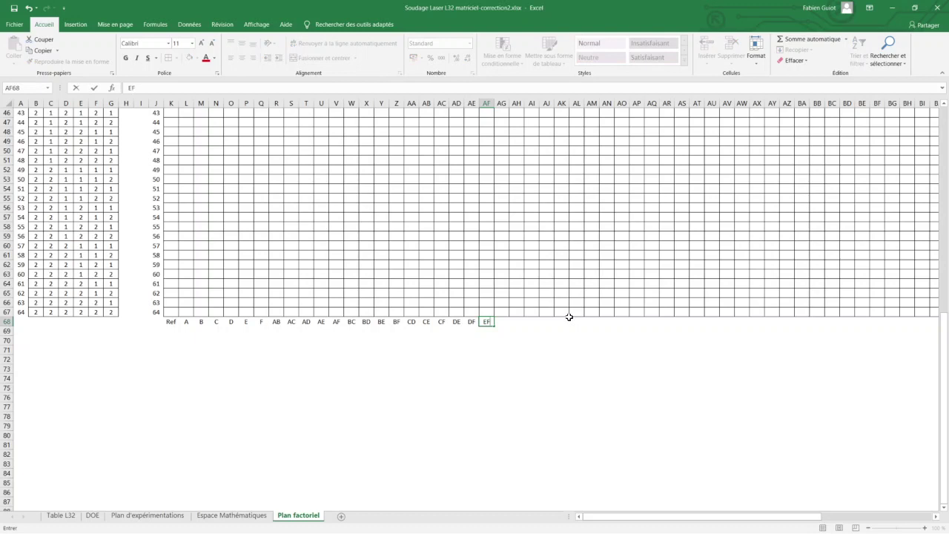
scroll(569, 317, "up", 2)
Select the surplus columns from AG (header 23) rightward, past header 22
scroll(568, 317, "up", 5)
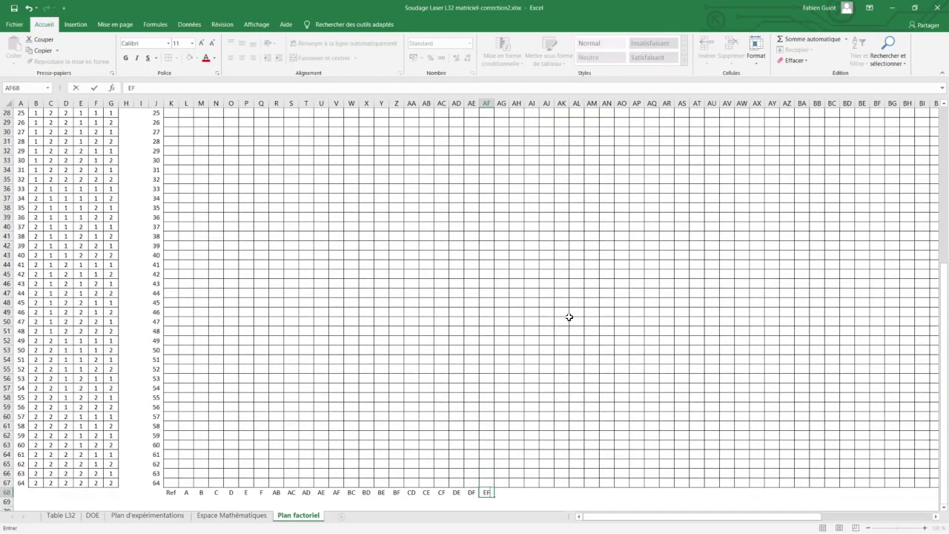
scroll(569, 317, "up", 5)
scroll(569, 317, "up", 3)
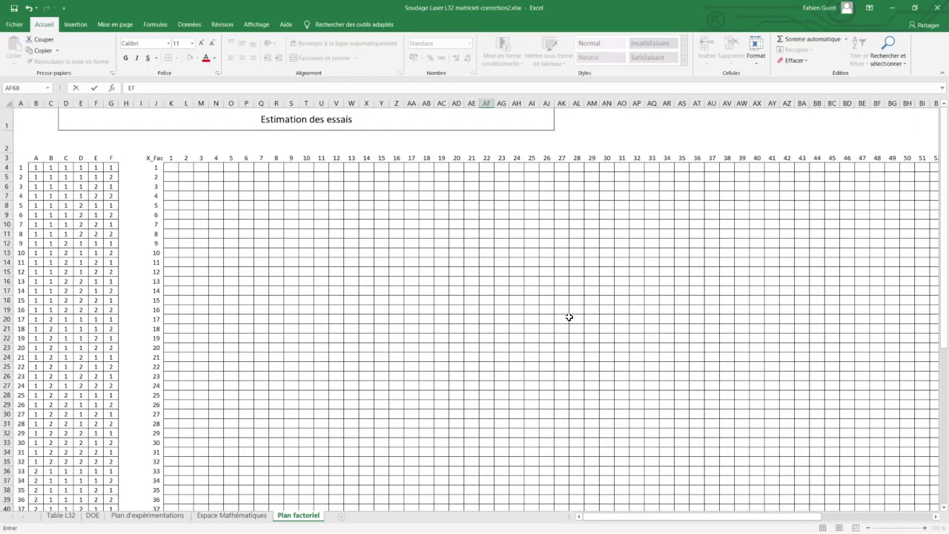
left_click(503, 159)
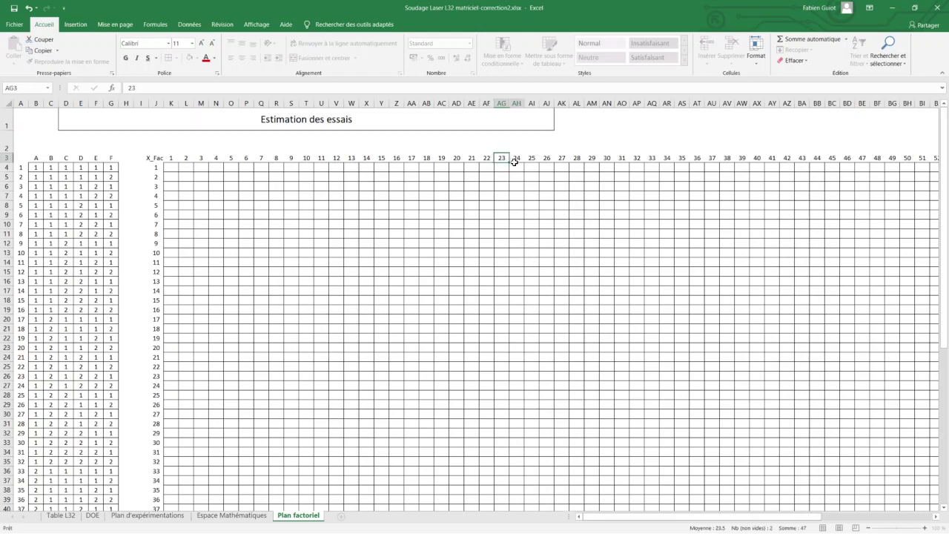
mouse_move(515, 161)
left_mouse_down()
mouse_move(947, 309)
mouse_move(929, 389)
mouse_move(765, 361)
mouse_move(816, 322)
mouse_move(709, 285)
left_mouse_up()
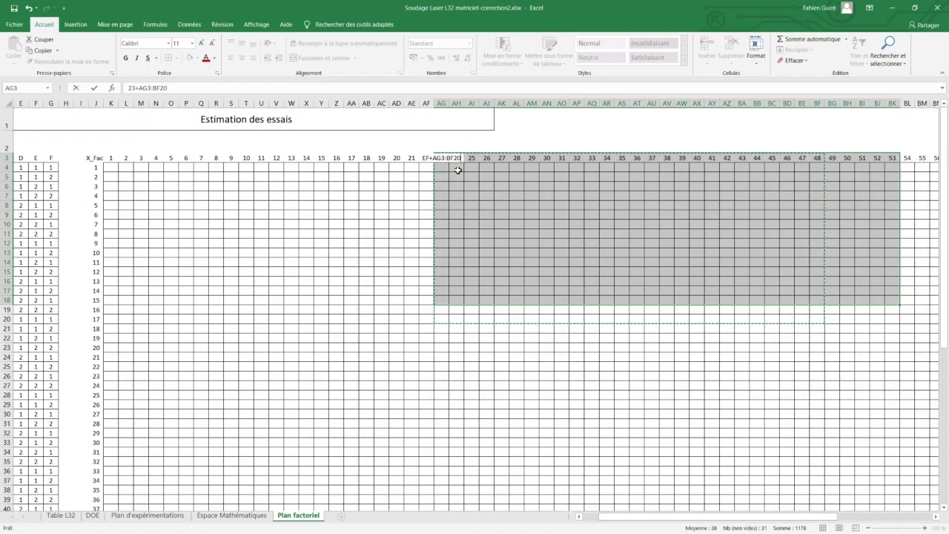
key("Escape")
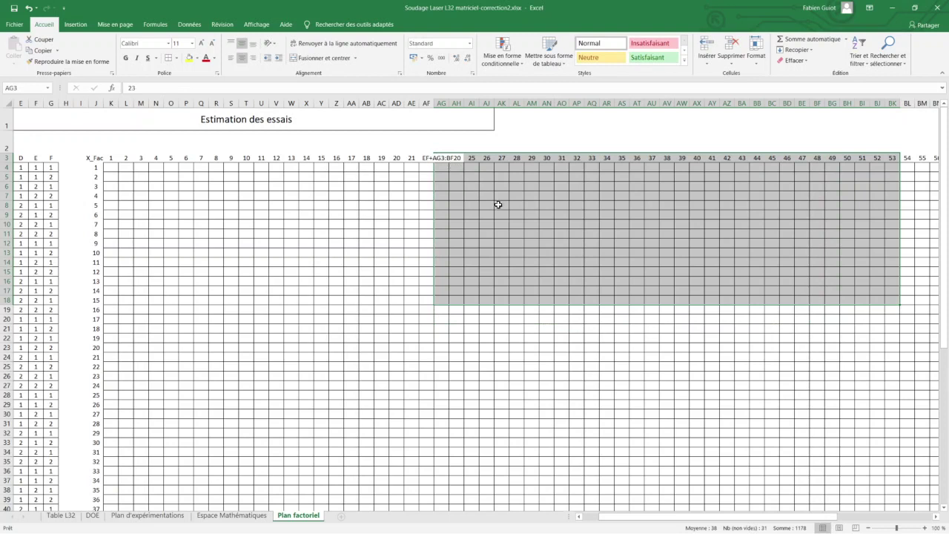
left_click(499, 204)
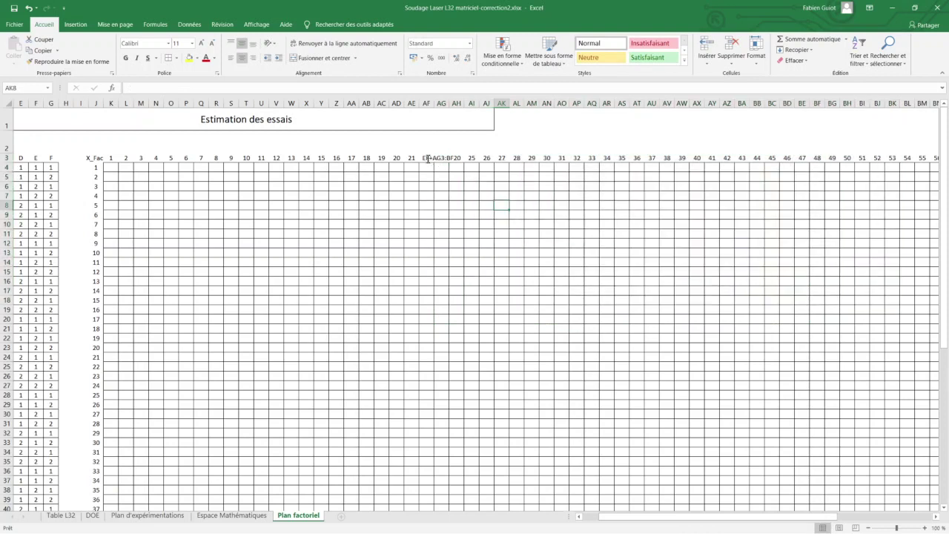
key("F2")
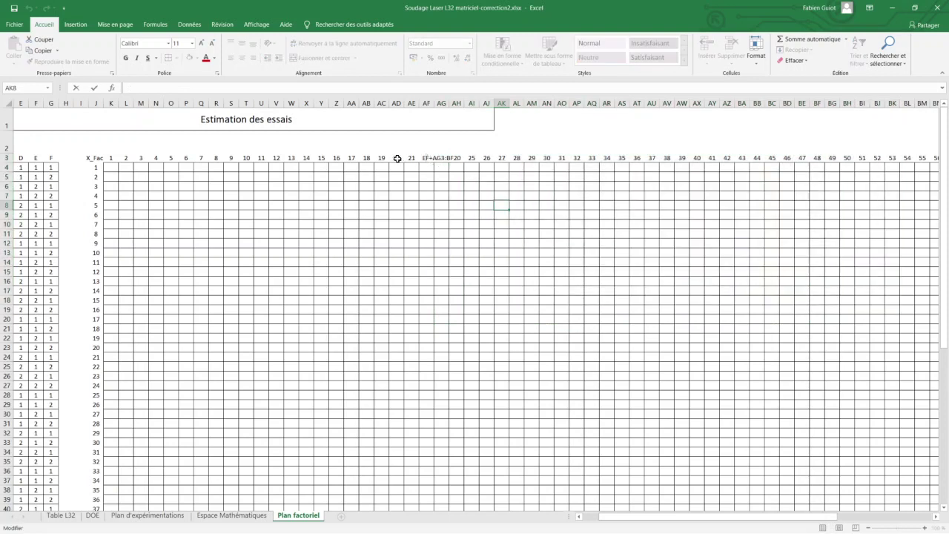
left_click_drag(397, 158, 412, 159)
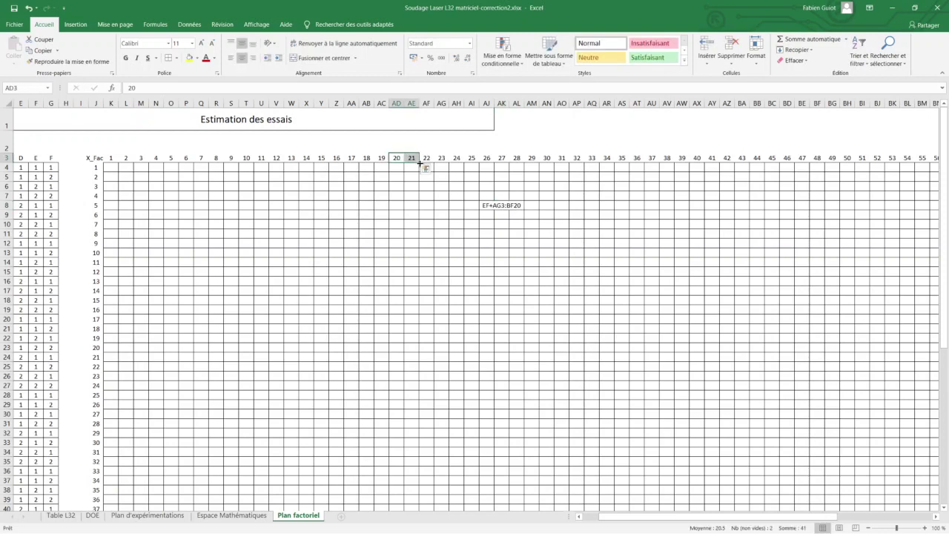
left_click(430, 158)
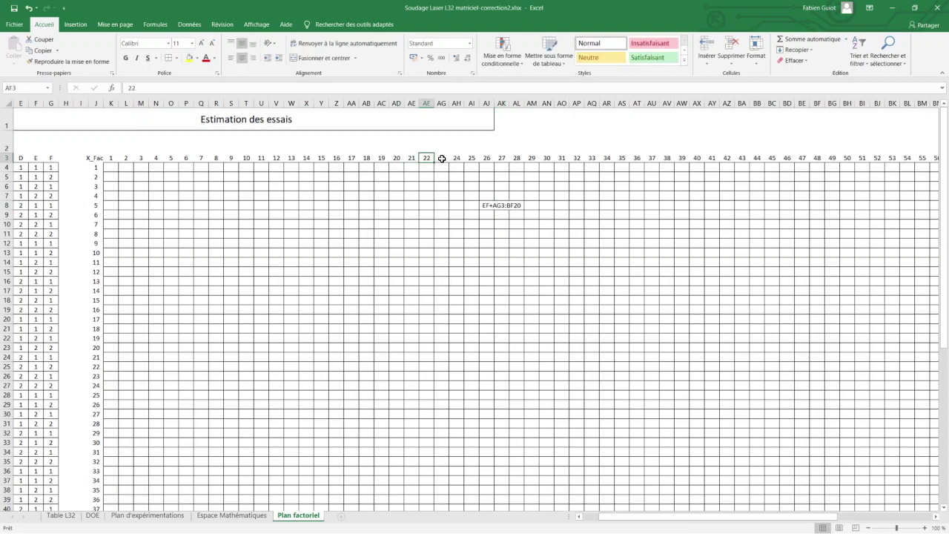
left_click(443, 158)
mouse_move(461, 161)
left_mouse_down()
mouse_move(947, 336)
mouse_move(908, 519)
left_mouse_up()
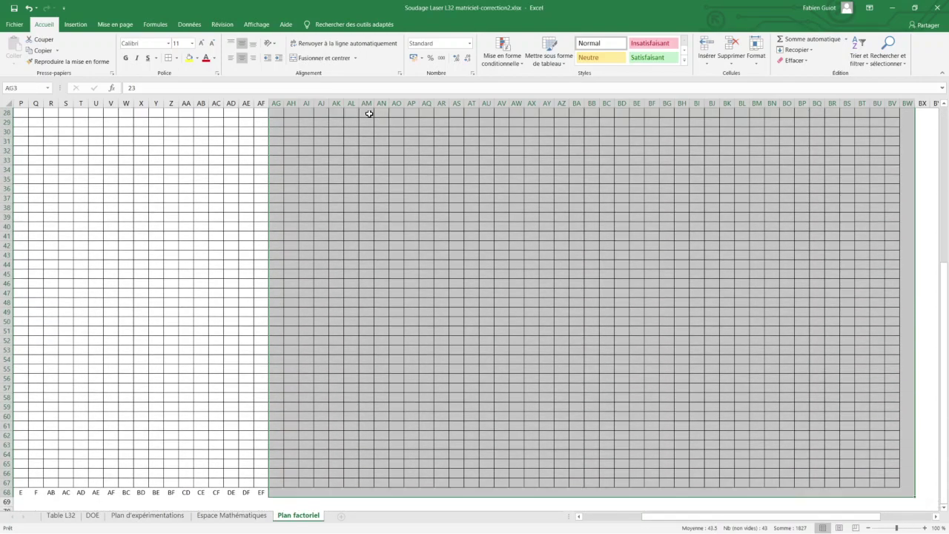
mouse_move(480, 169)
left_mouse_down()
mouse_move(303, 102)
mouse_move(906, 95)
left_mouse_up()
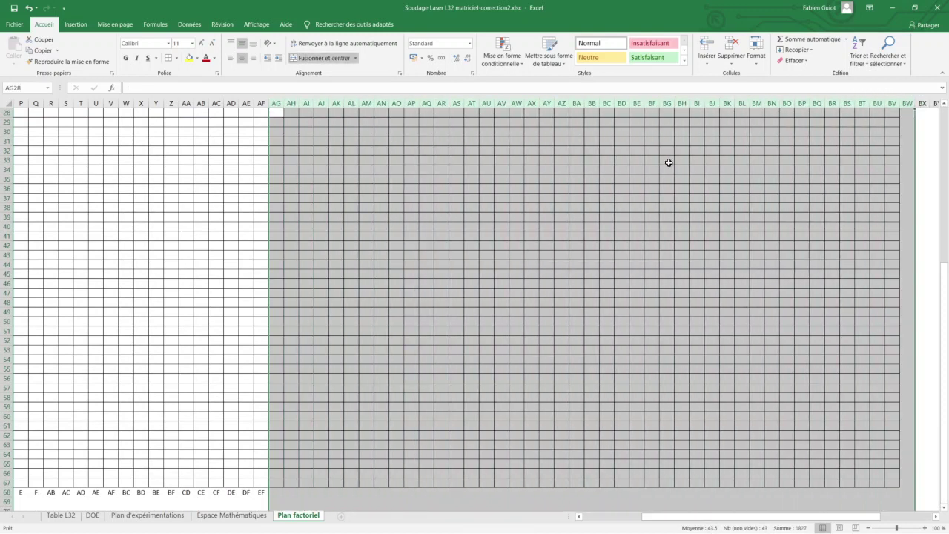
Delete the selected columns AG onward so the grid ends at header 22
right_click(576, 101)
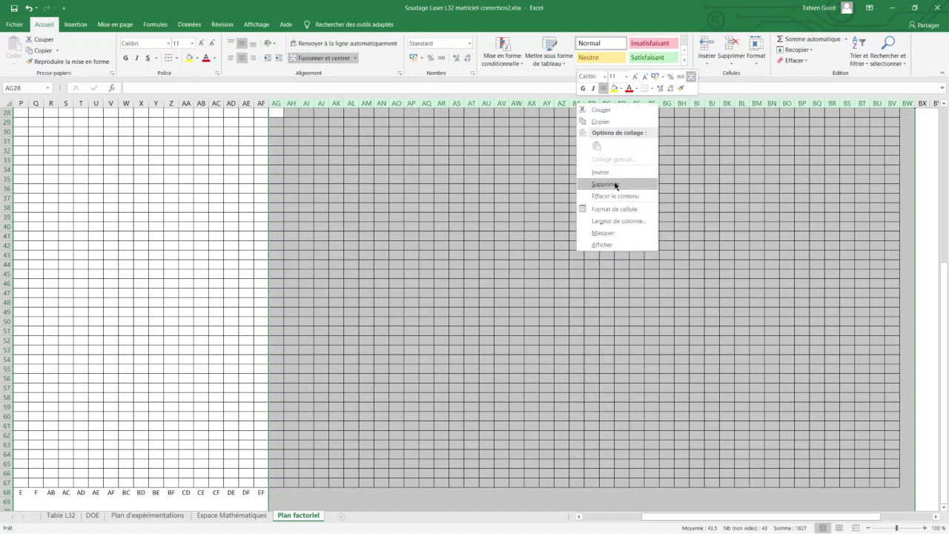
left_click(615, 185)
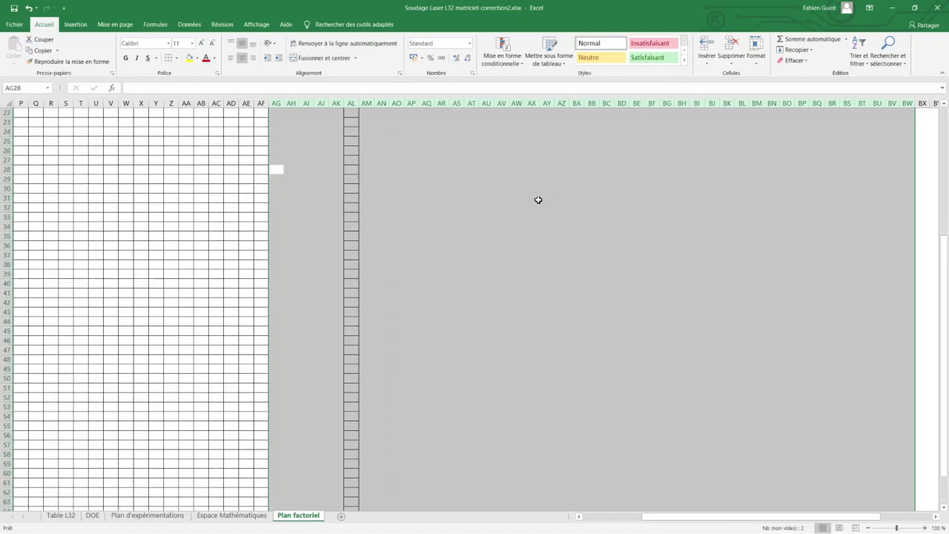
scroll(539, 199, "up", 7)
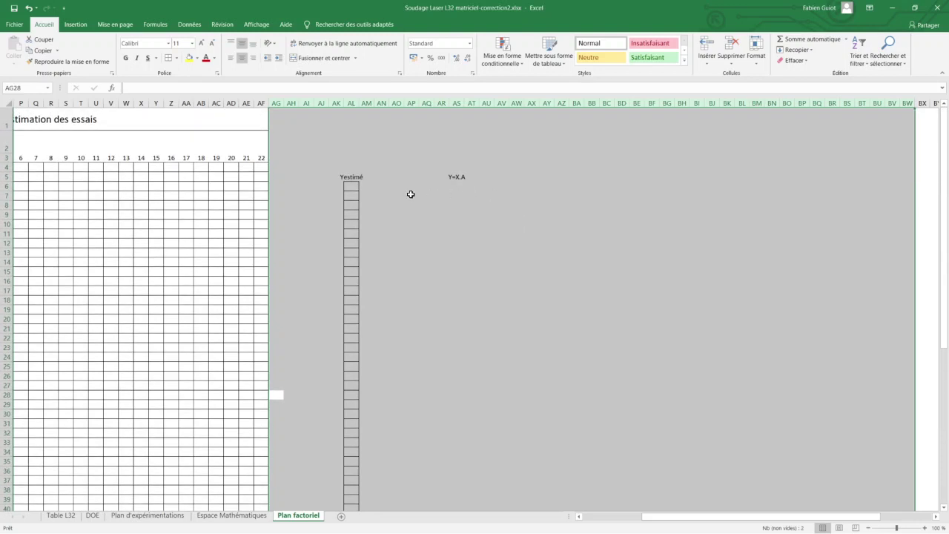
left_click(297, 207)
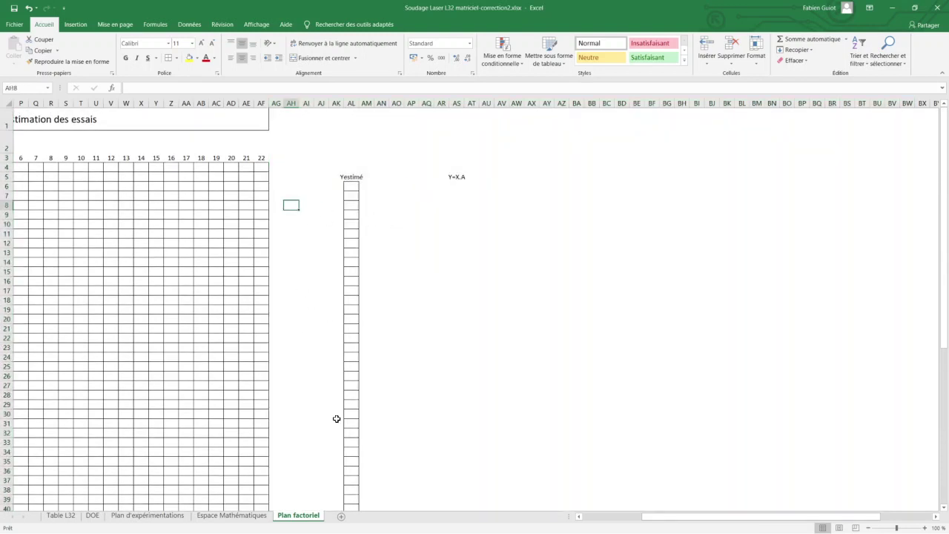
left_click(599, 519)
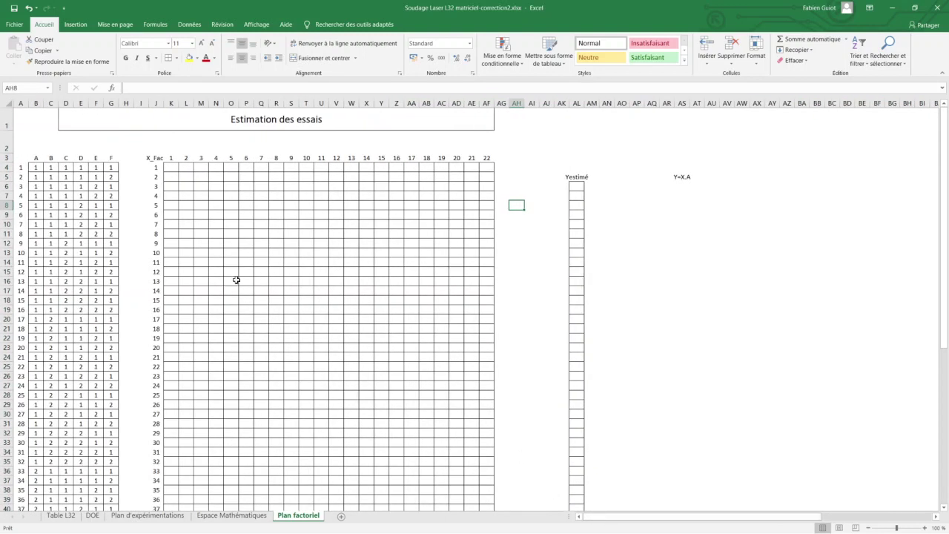
scroll(186, 288, "down", 4)
scroll(195, 307, "down", 2)
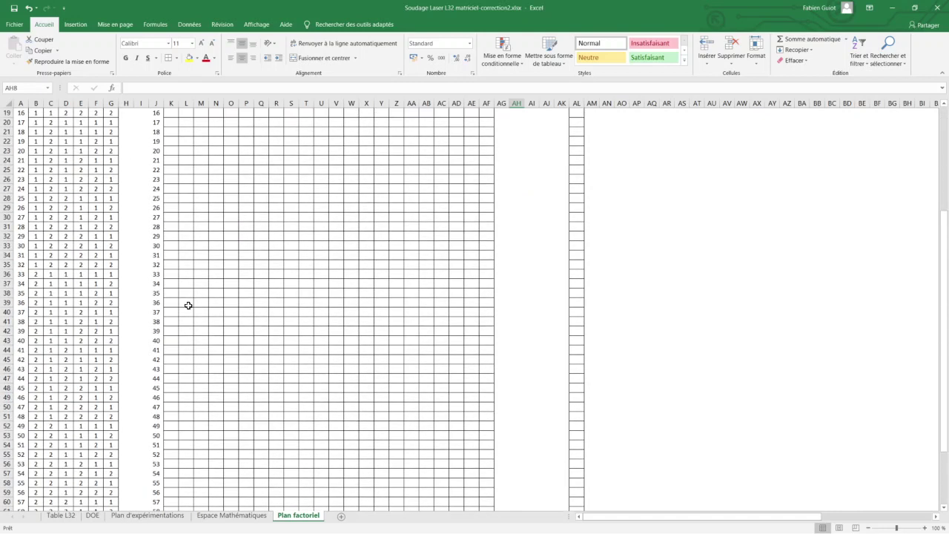
scroll(188, 305, "down", 4)
scroll(190, 307, "down", 1)
scroll(183, 339, "up", 5)
scroll(166, 272, "up", 6)
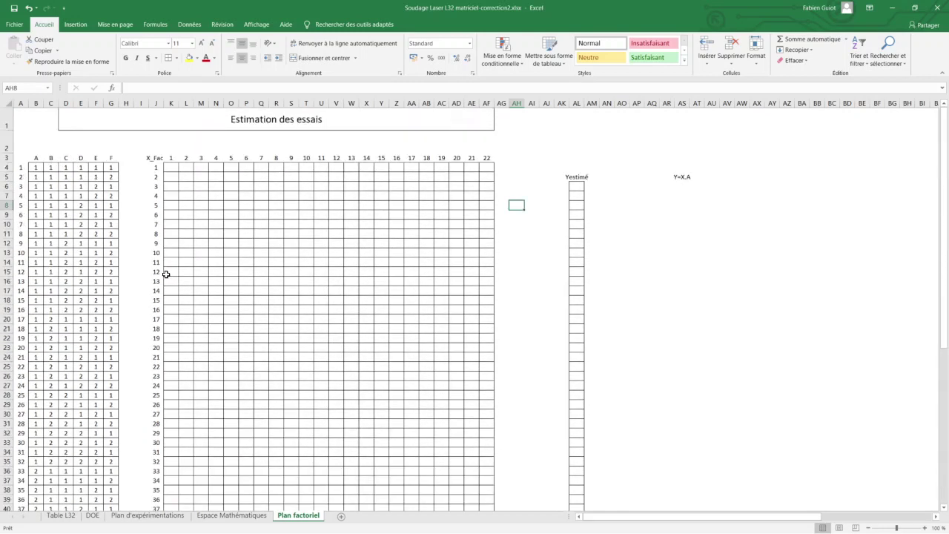
Enter 1 in K4 and K5 and fill it down to K67 as the Ref column
left_click(169, 169)
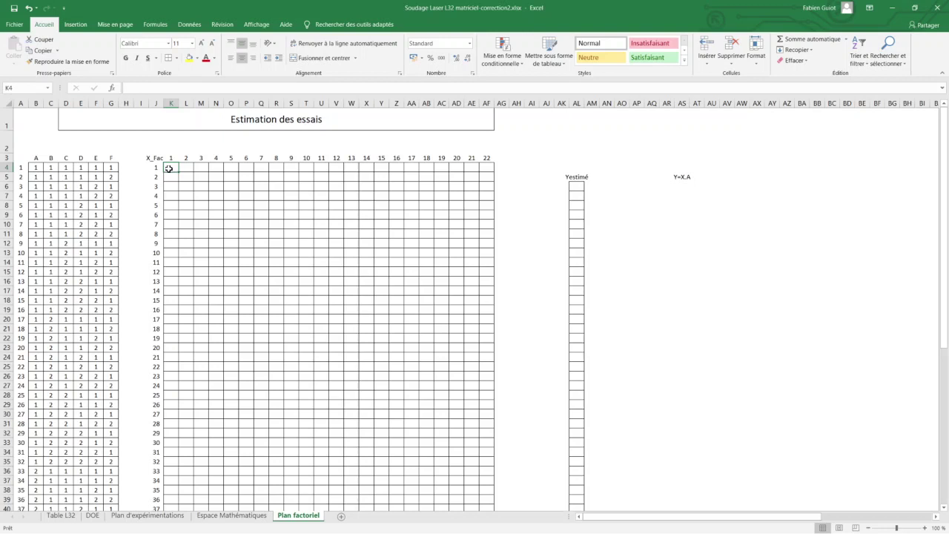
type("1")
key("Return")
type("1")
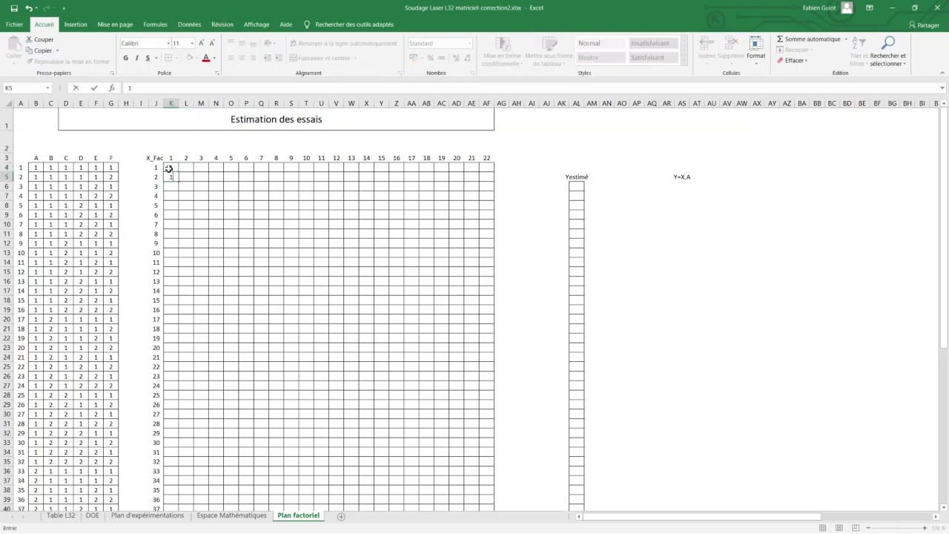
key("Return")
key("Up")
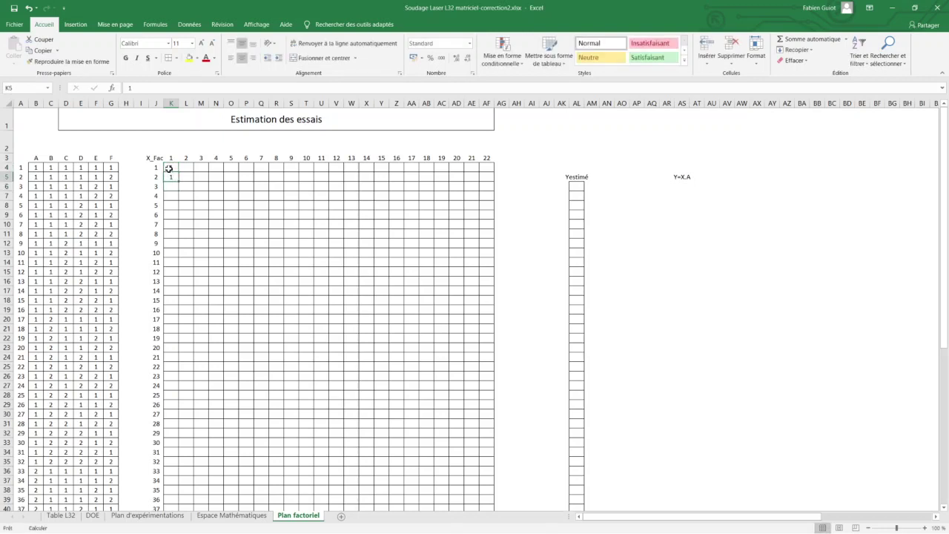
key("Up")
mouse_move(169, 168)
left_mouse_down()
mouse_move(187, 507)
mouse_move(179, 485)
left_mouse_up()
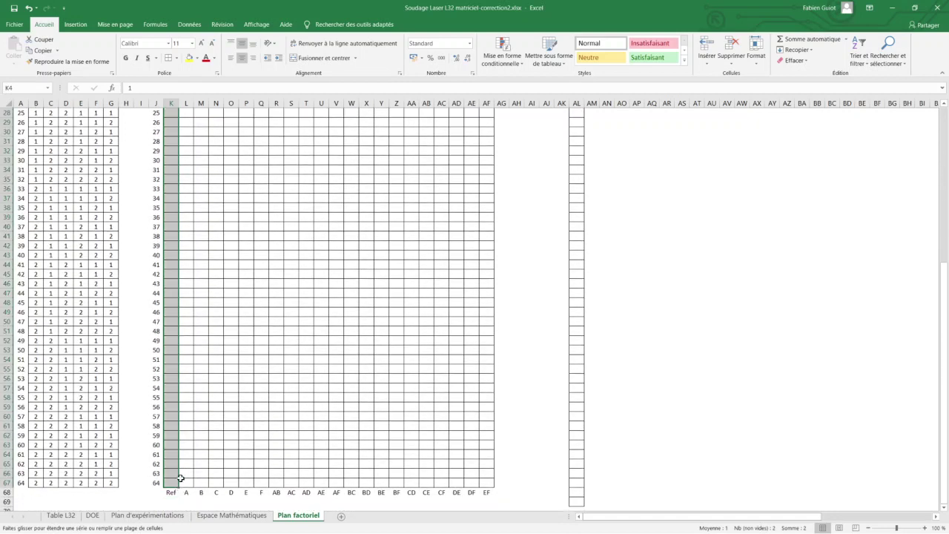
scroll(209, 444, "up", 9)
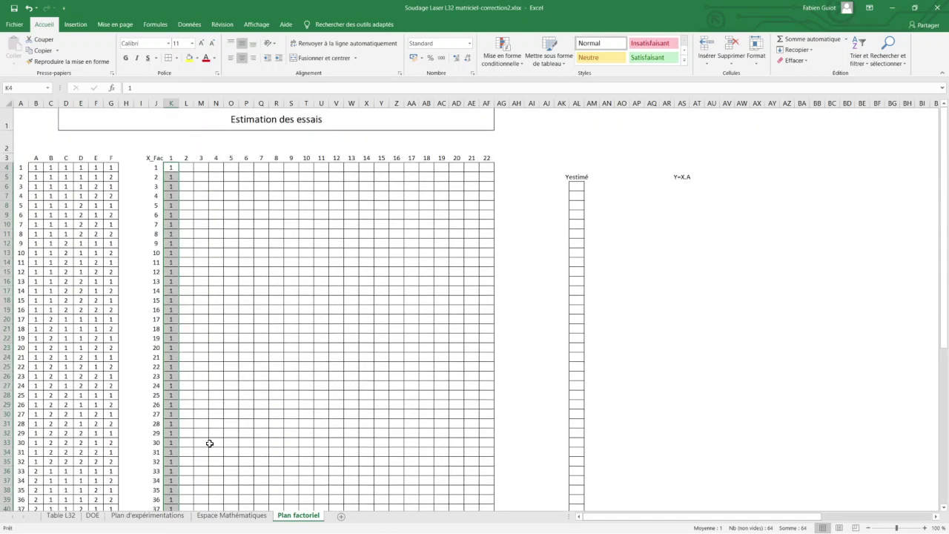
Start an SI formula in L4 with B4 as the condition, then dismiss the resulting error
left_click(186, 168)
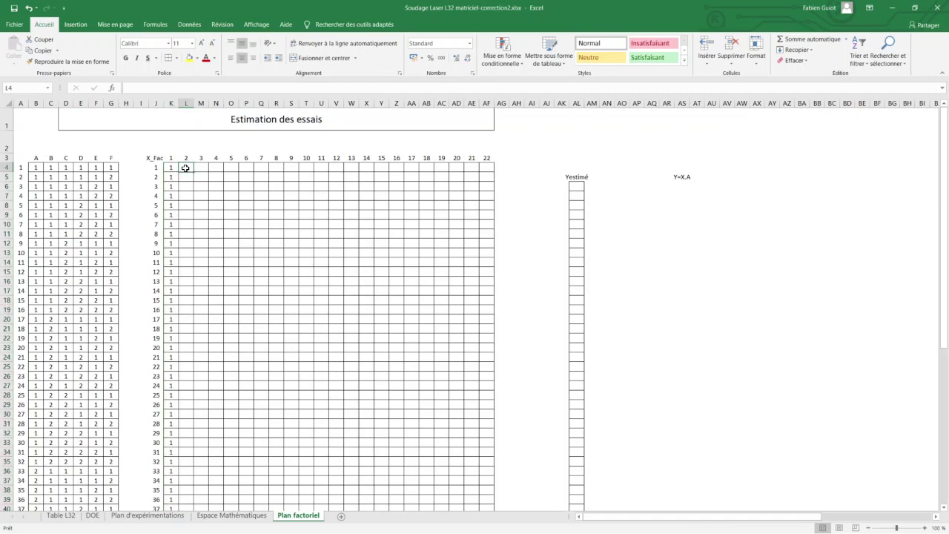
left_click(113, 88)
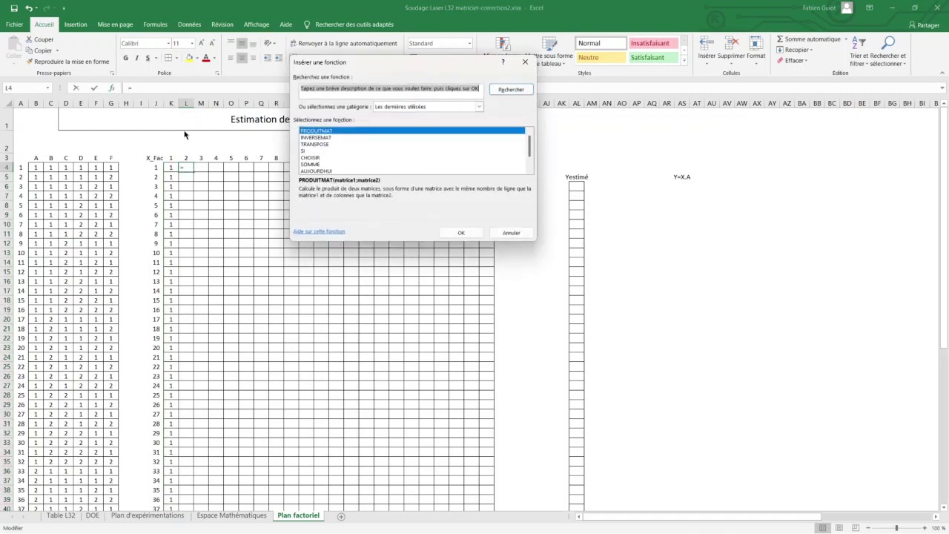
left_click(304, 150)
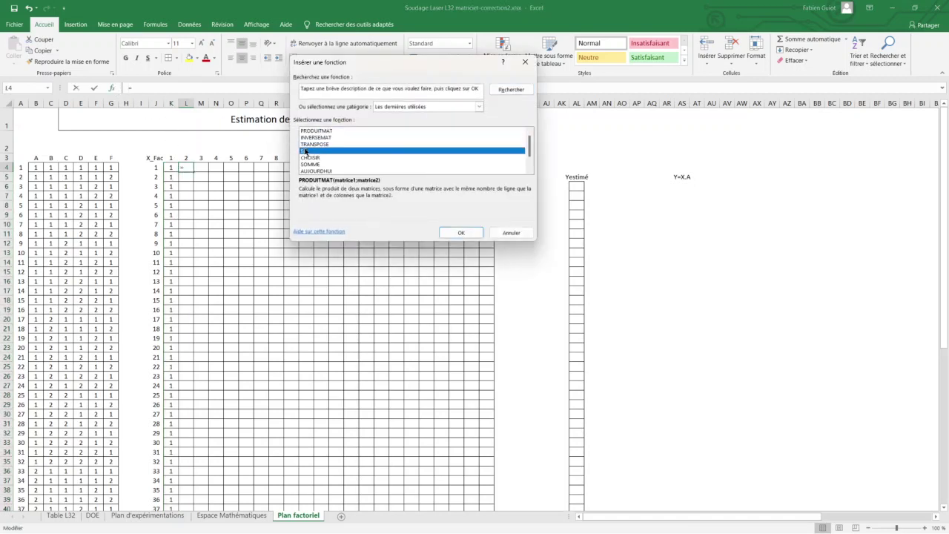
left_click(460, 233)
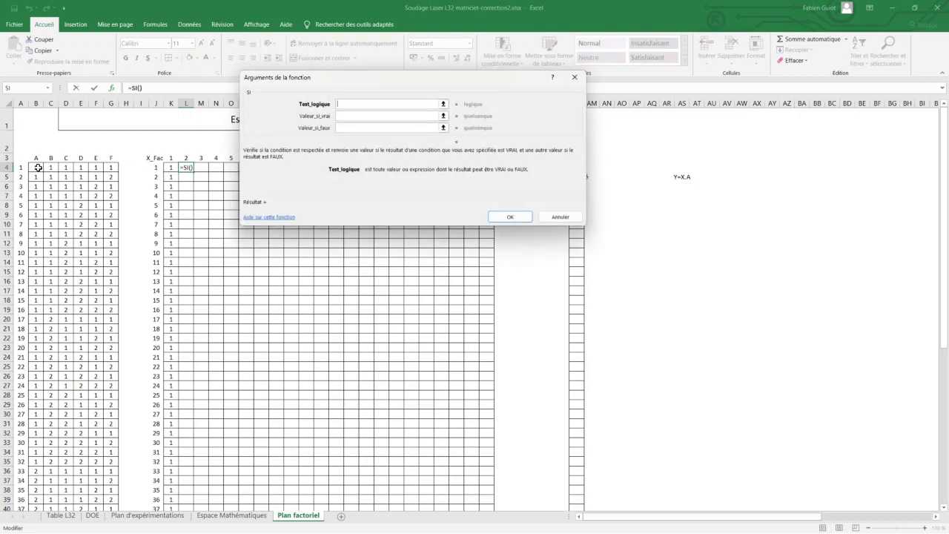
left_click(38, 168)
type("+")
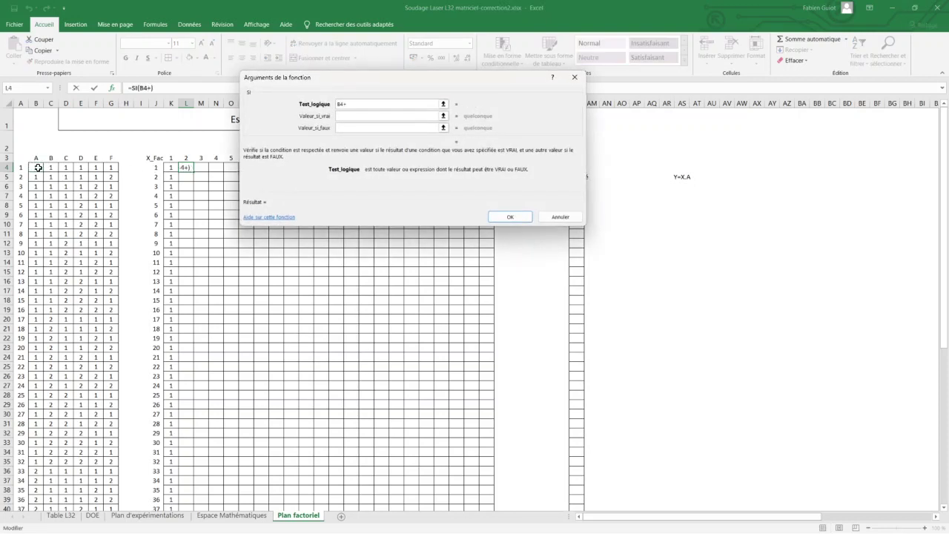
key("BackSpace")
type("&")
key("Return")
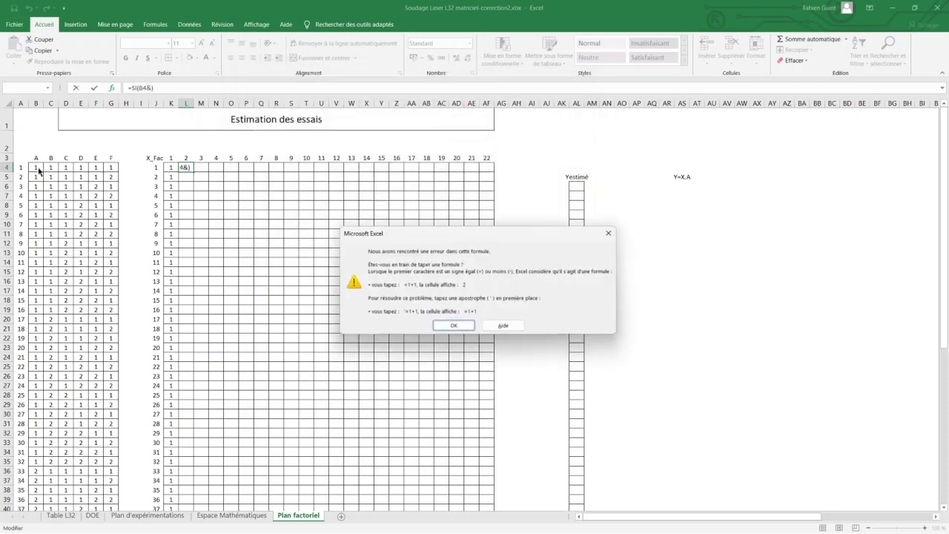
left_click(453, 325)
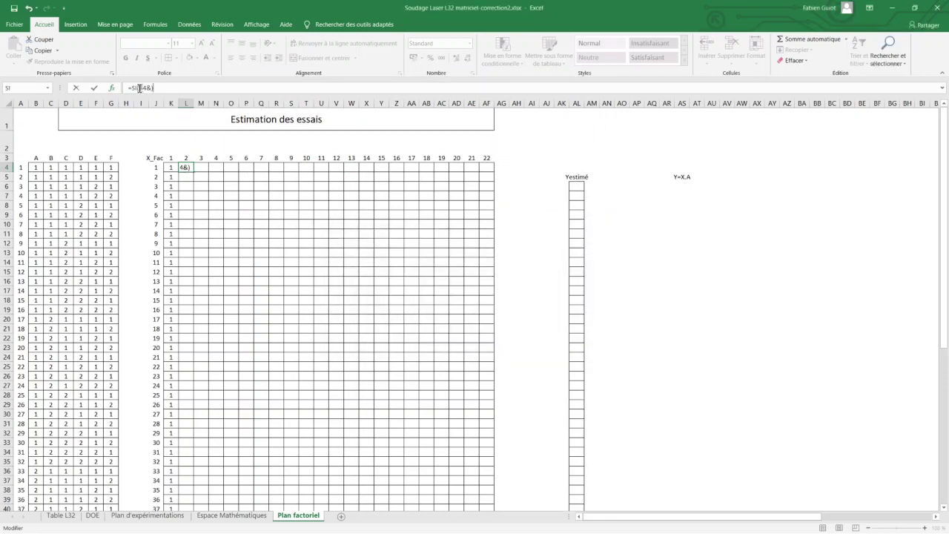
Complete L4 as =SI(B4=1;-1;1) with test B4=1, true -1, false 1
left_click(112, 88)
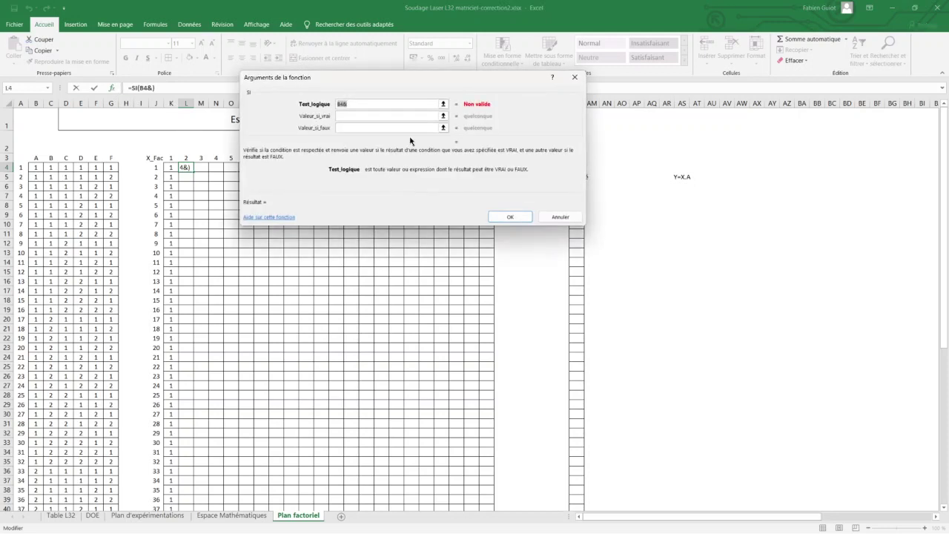
left_click(35, 168)
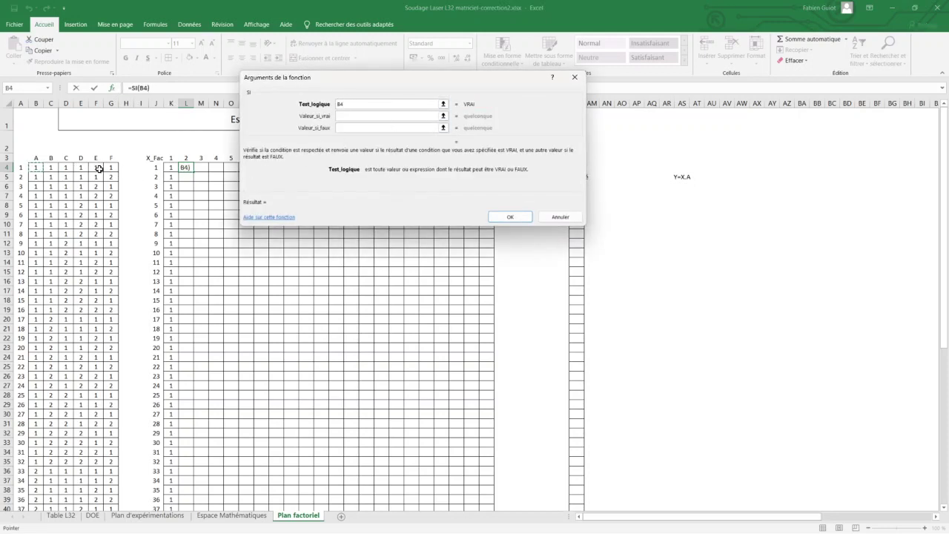
type("=")
type("1")
left_click(344, 115)
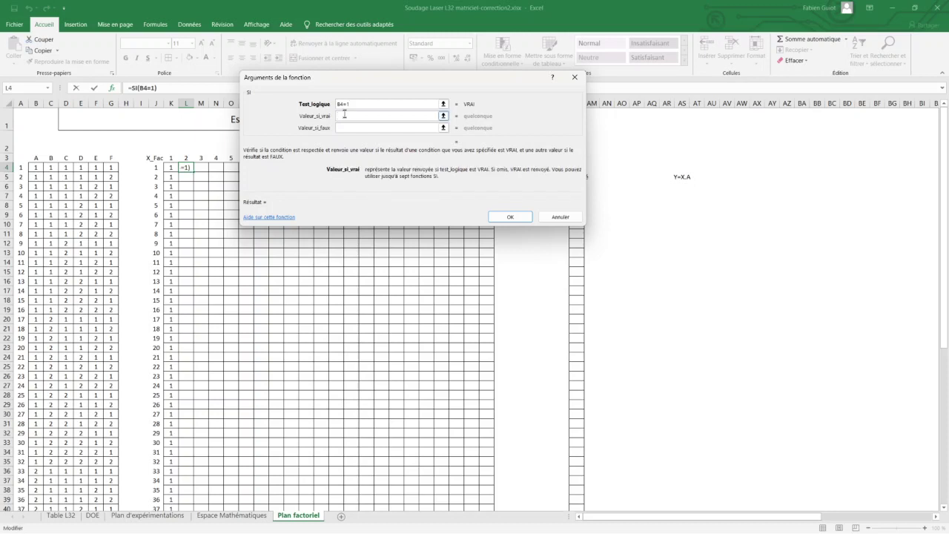
type("-&")
key("BackSpace")
key("BackSpace")
key("Tab")
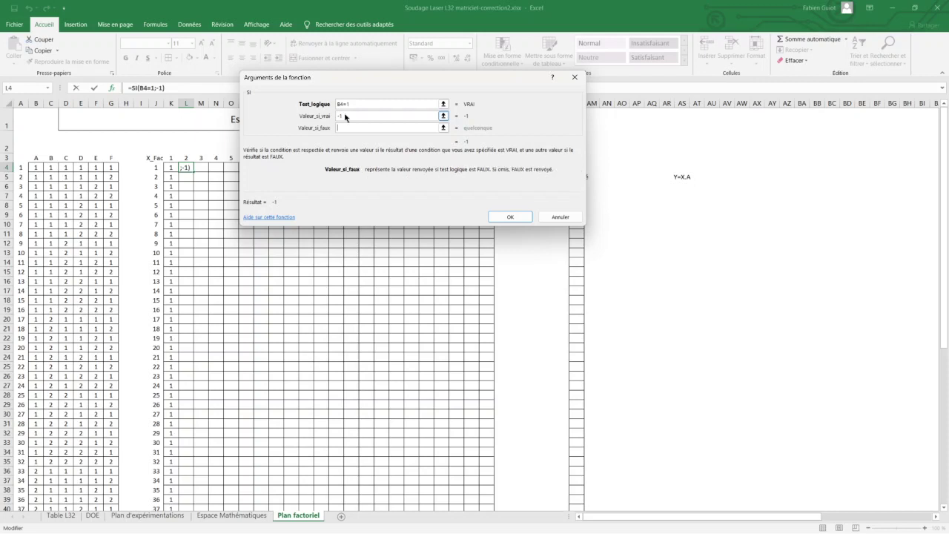
type("1")
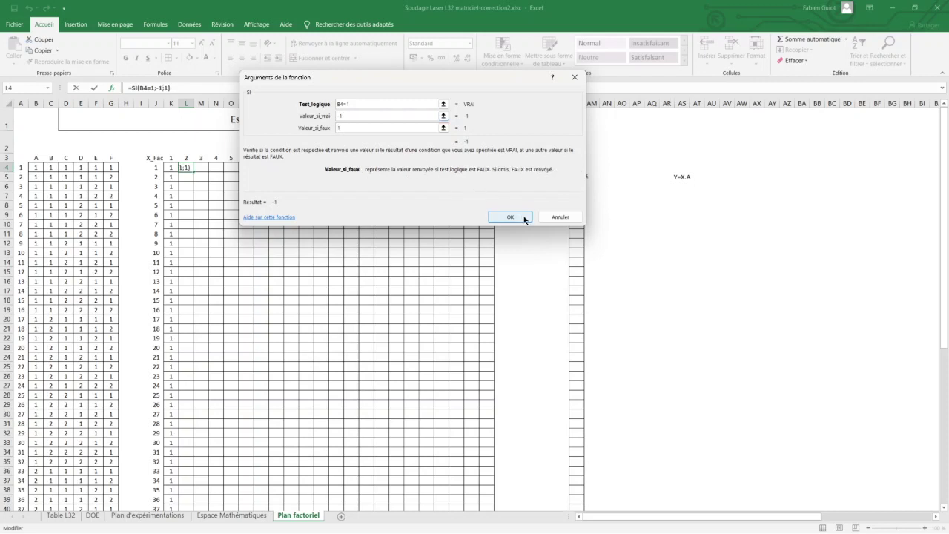
left_click(515, 216)
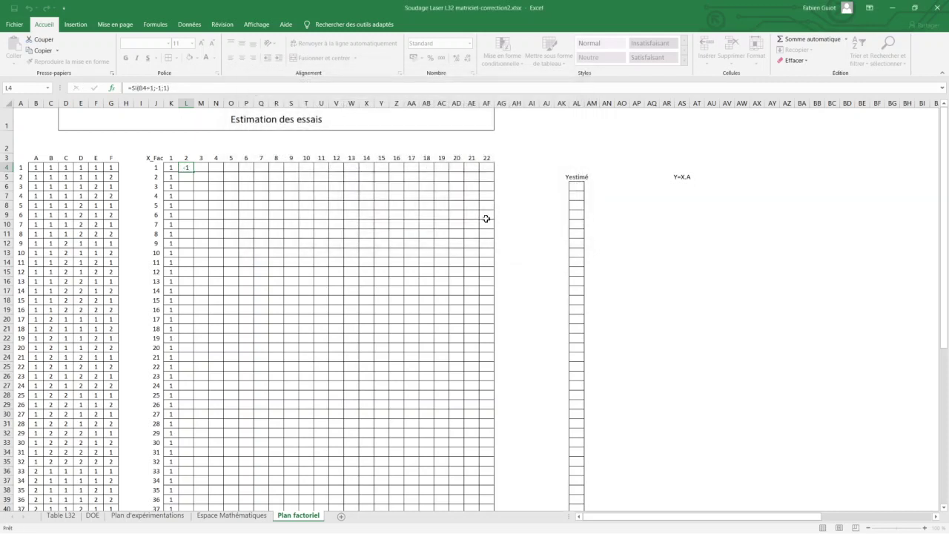
Fill L4's coding formula down all 64 runs and across columns M to Q
double_click(194, 172)
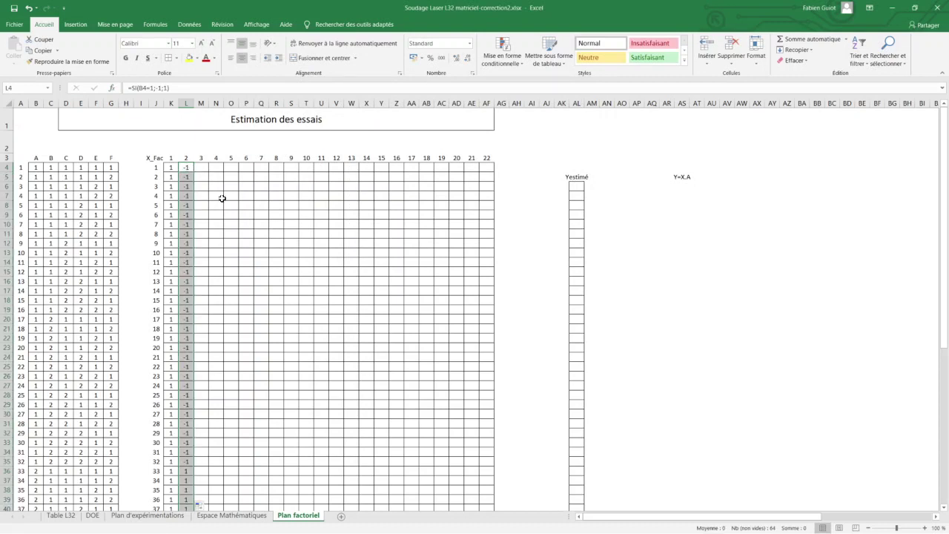
scroll(223, 198, "down", 5)
scroll(222, 198, "down", 2)
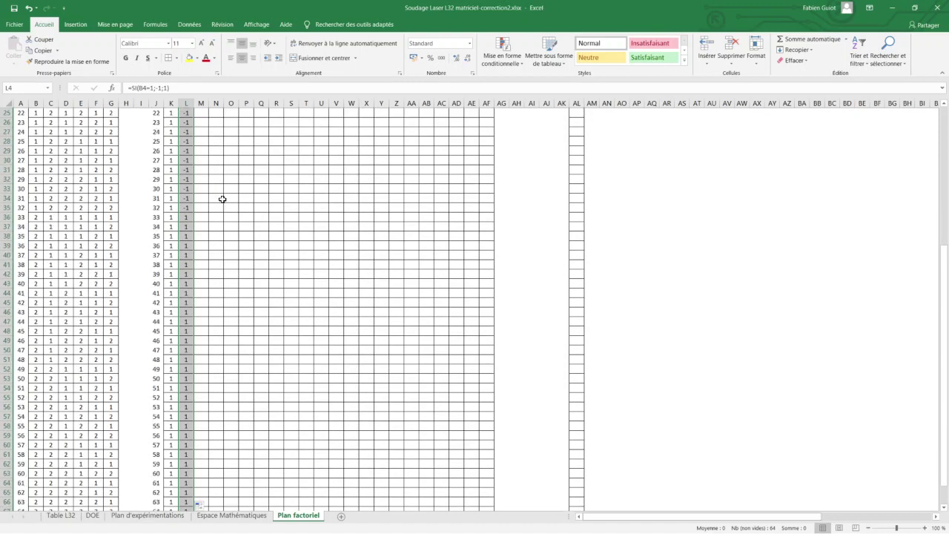
scroll(222, 197, "down", 3)
scroll(223, 201, "down", 2)
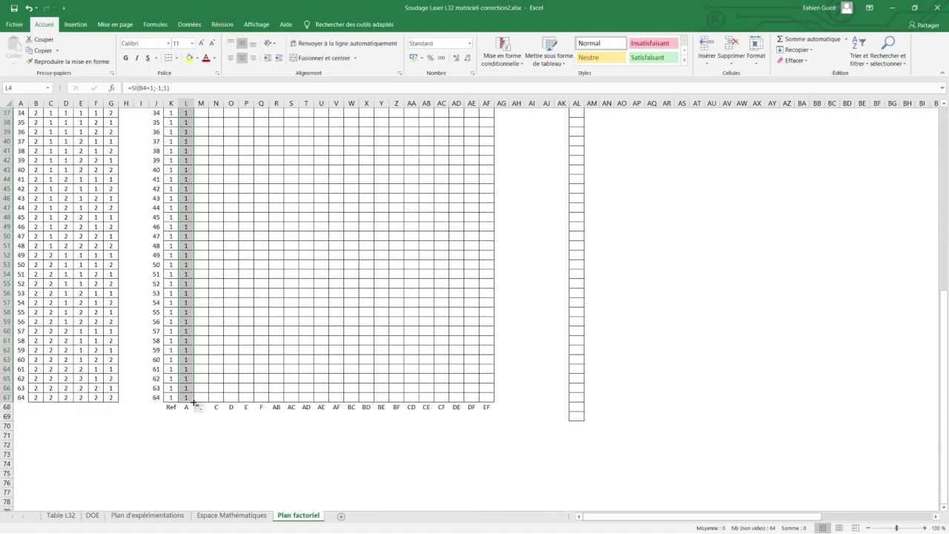
left_click_drag(193, 402, 263, 403)
left_click(275, 398)
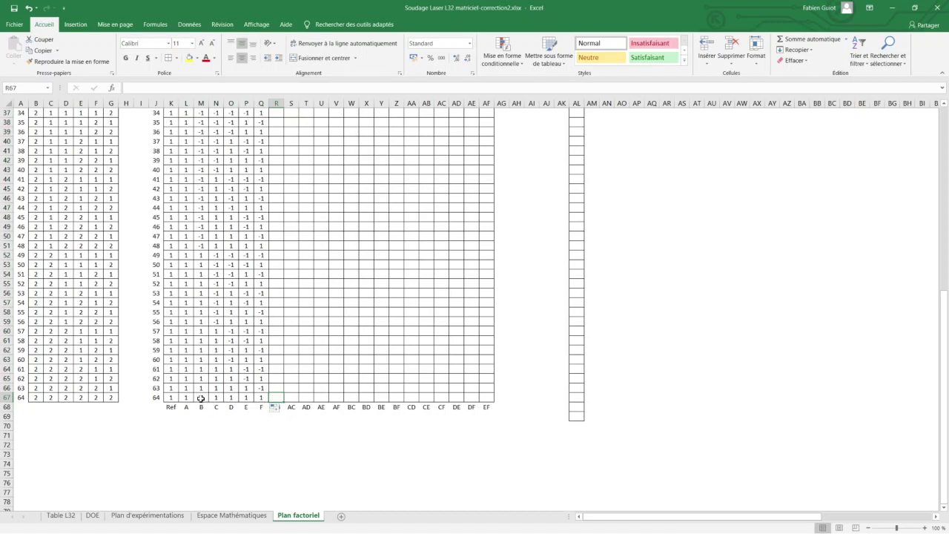
Enter =$L67*M67 in R67 and copy it across to V and up to row 4
type("=")
left_click(188, 398)
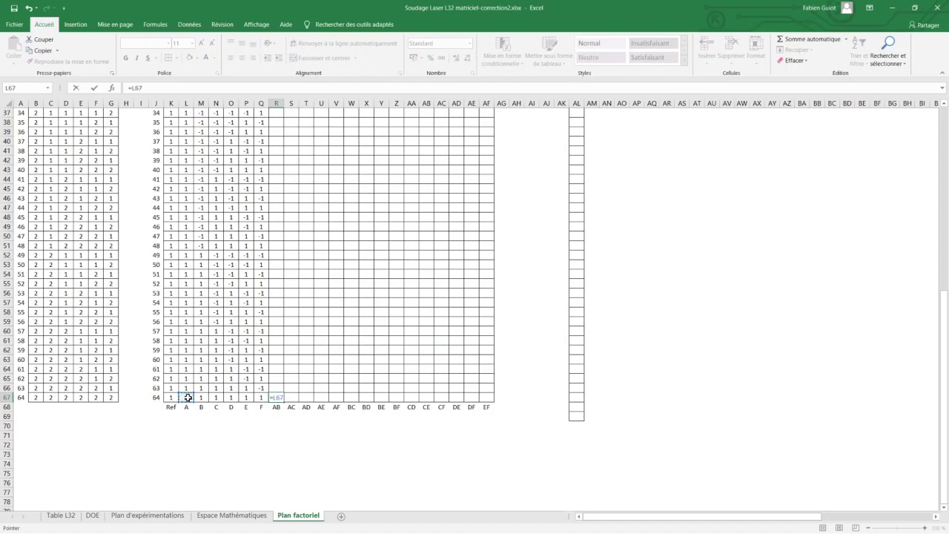
key("F4")
key("F4")
key("F4")
type("*")
left_click(199, 397)
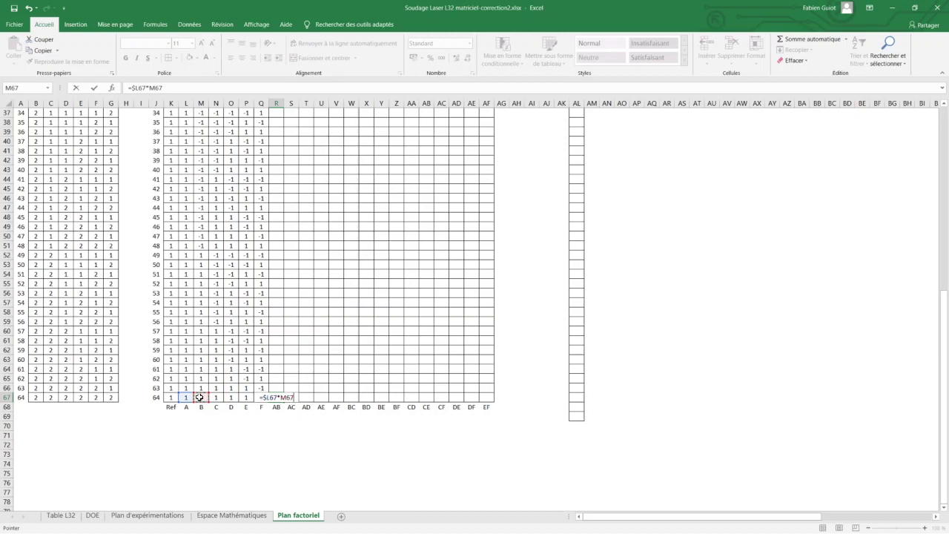
key("Return")
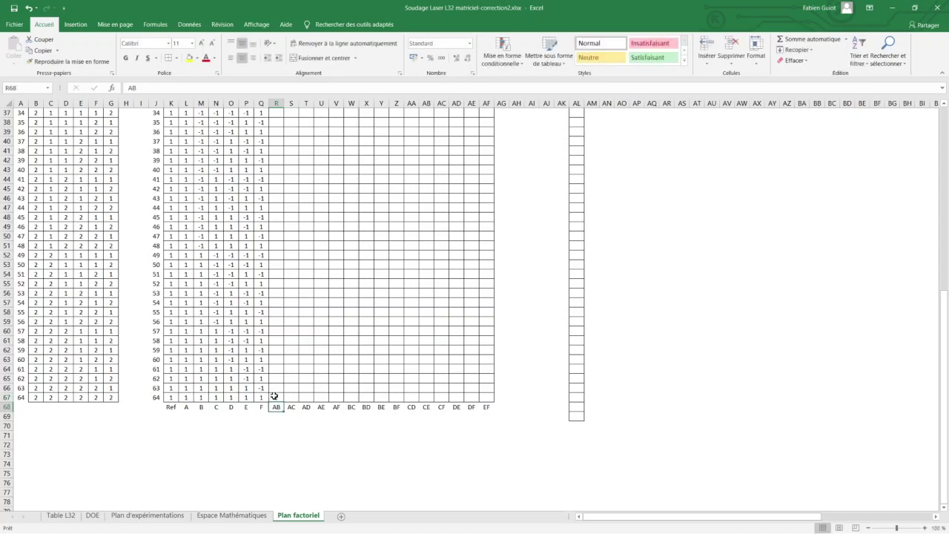
left_click(276, 398)
mouse_move(283, 401)
left_mouse_down()
mouse_move(341, 402)
mouse_move(341, 87)
mouse_move(337, 158)
left_mouse_up()
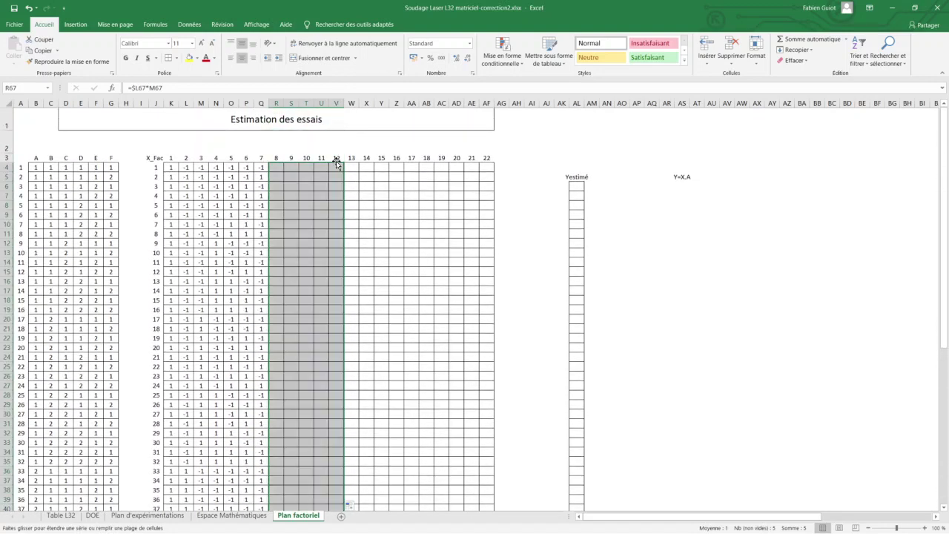
scroll(323, 245, "down", 1)
scroll(311, 282, "down", 6)
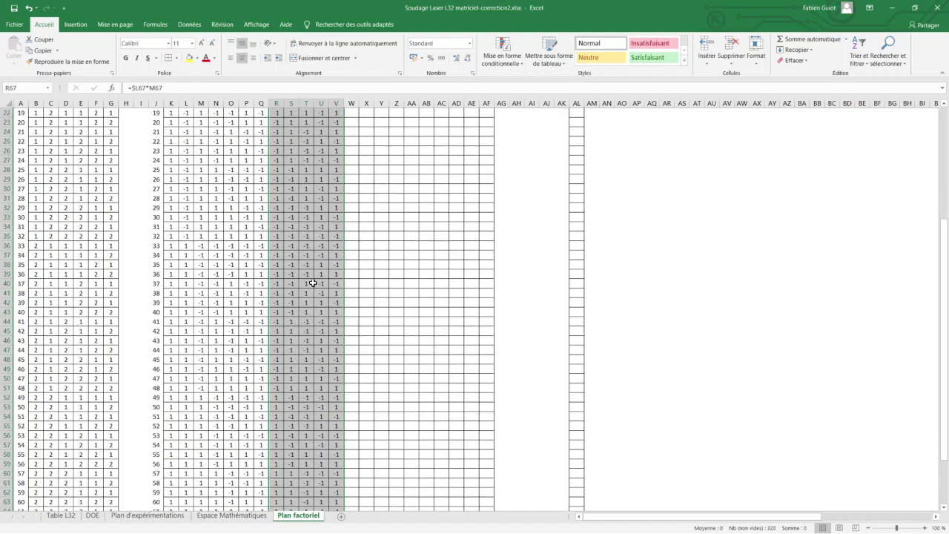
scroll(312, 281, "down", 6)
Enter =$M67*N67 in W67 and fill it across to Z and up to row 4
left_click(354, 367)
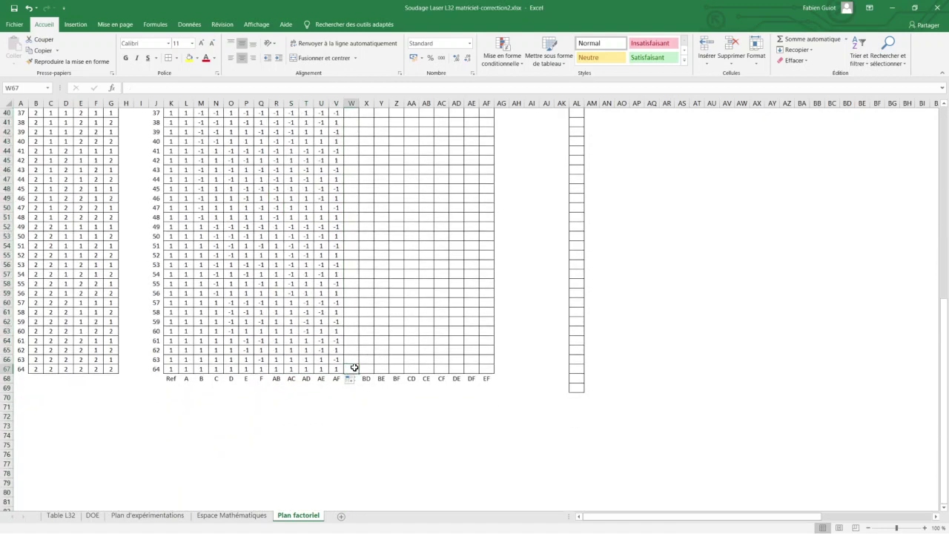
type("=")
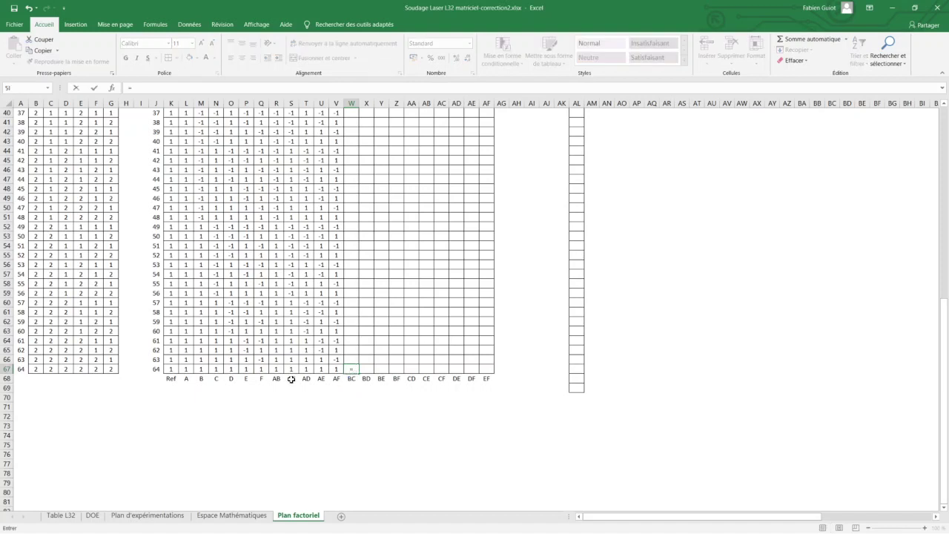
left_click(201, 368)
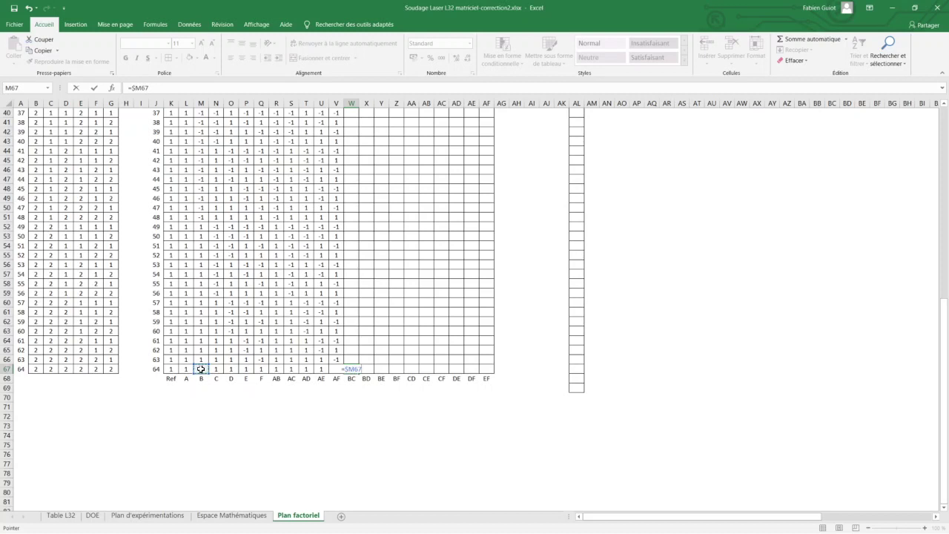
type("*")
left_click(217, 368)
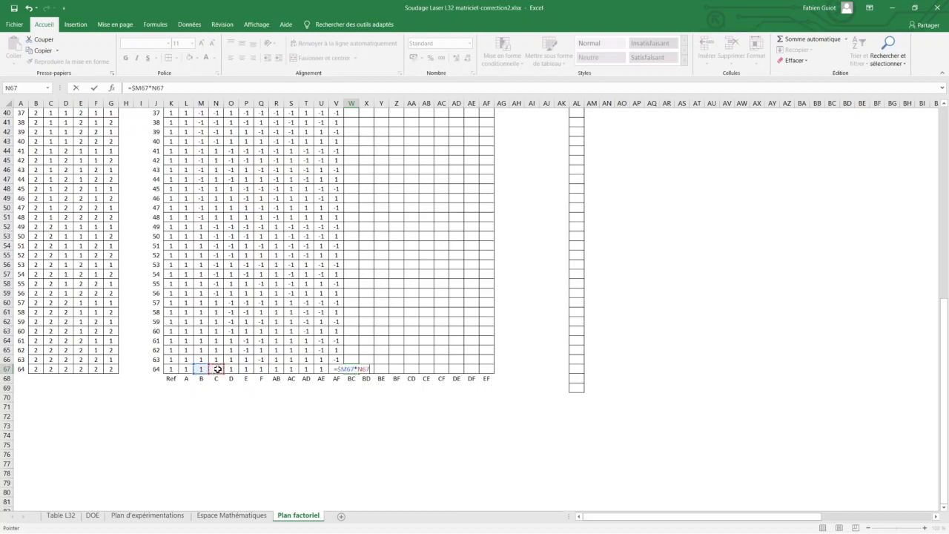
key("Return")
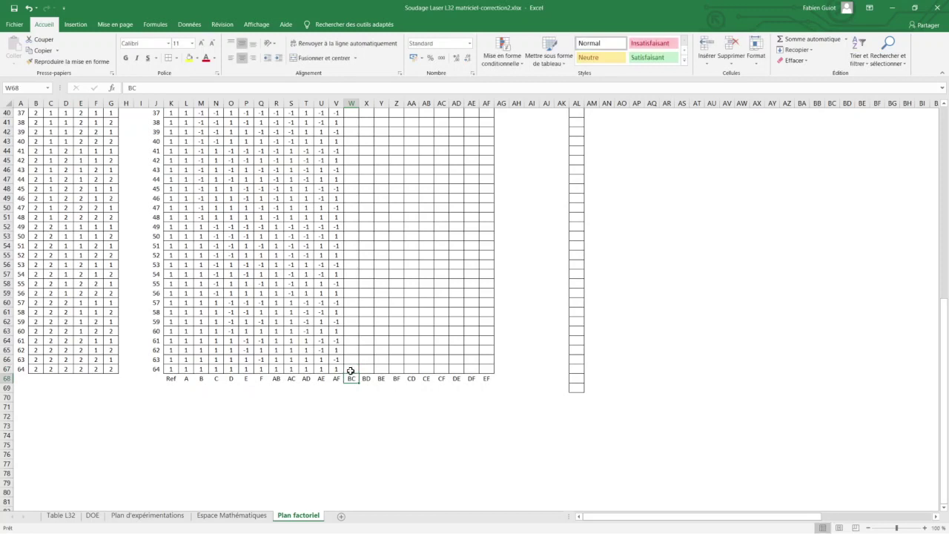
left_click(352, 370)
mouse_move(359, 374)
left_mouse_down()
mouse_move(405, 373)
mouse_move(411, 93)
left_mouse_up()
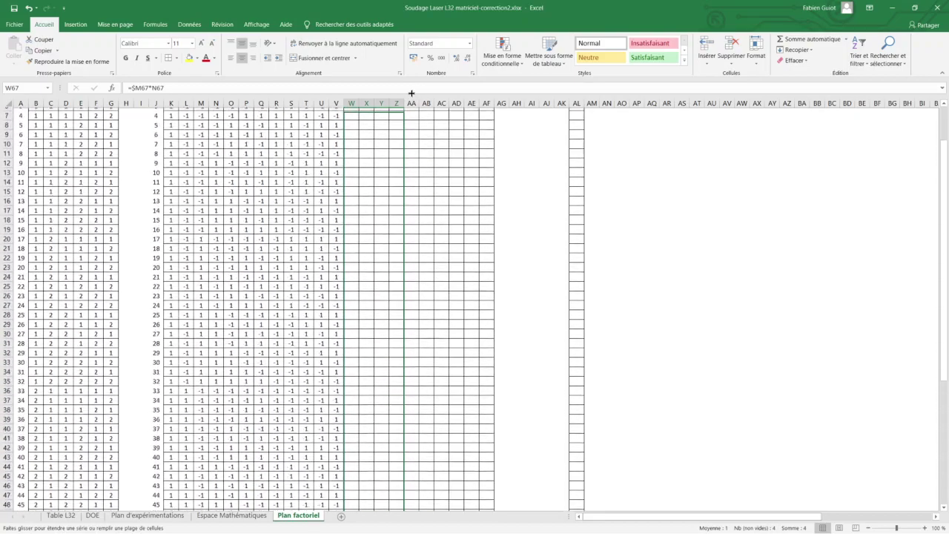
left_click_drag(411, 92, 404, 162)
scroll(412, 368, "down", 4)
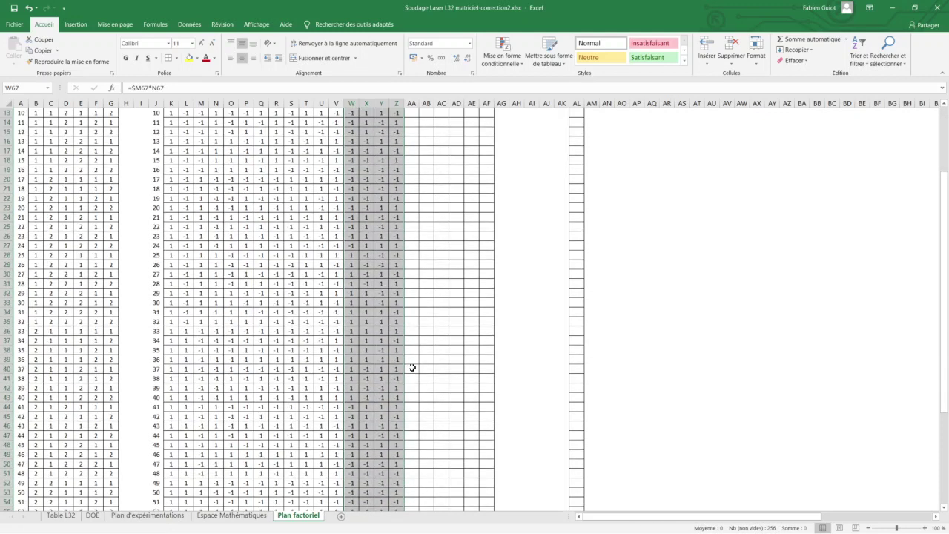
scroll(411, 368, "down", 9)
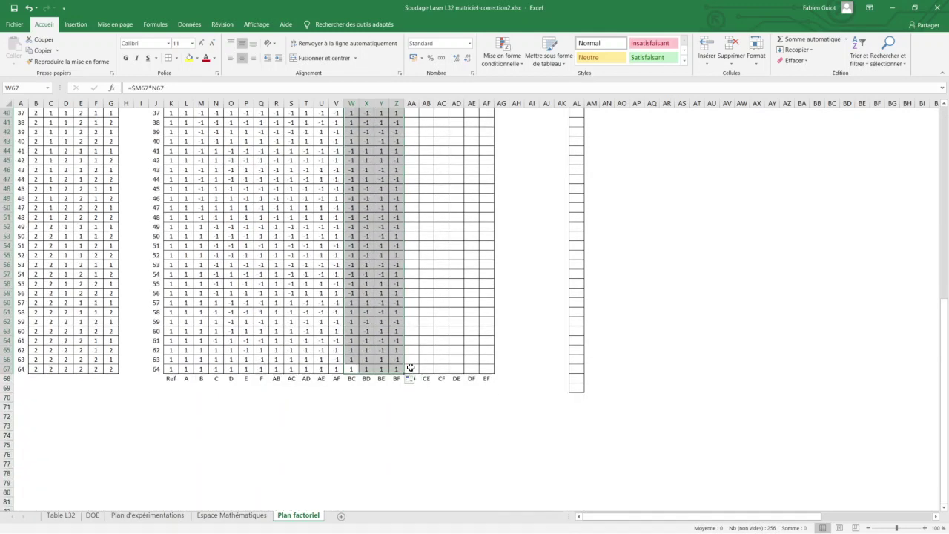
left_click(410, 367)
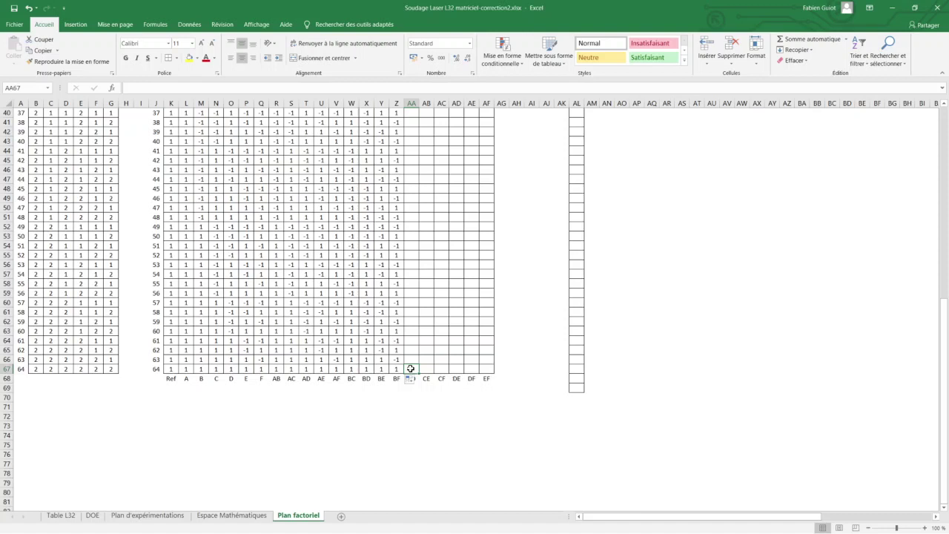
Enter =$N67*O67 in AA67 and fill it across to AC and up to row 4
type("=")
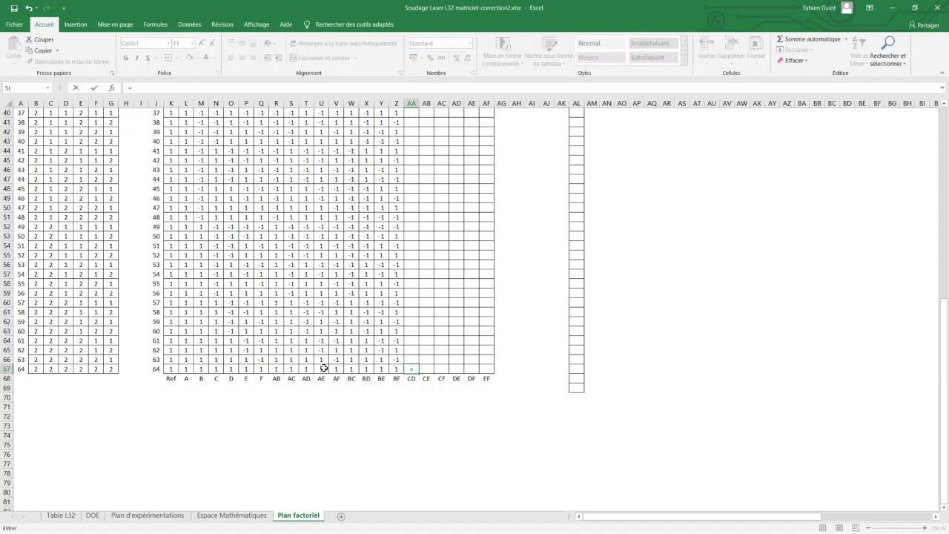
left_click(217, 369)
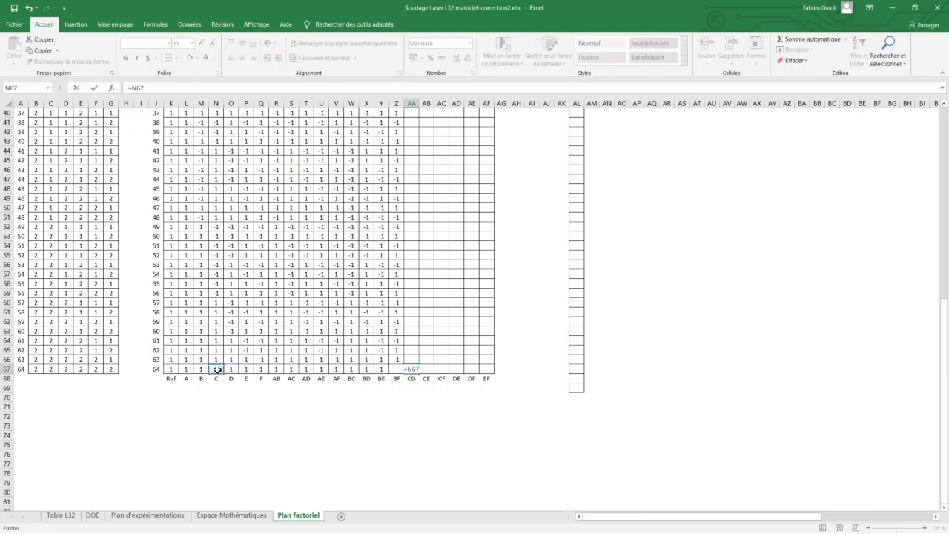
key("F4")
left_click(230, 370)
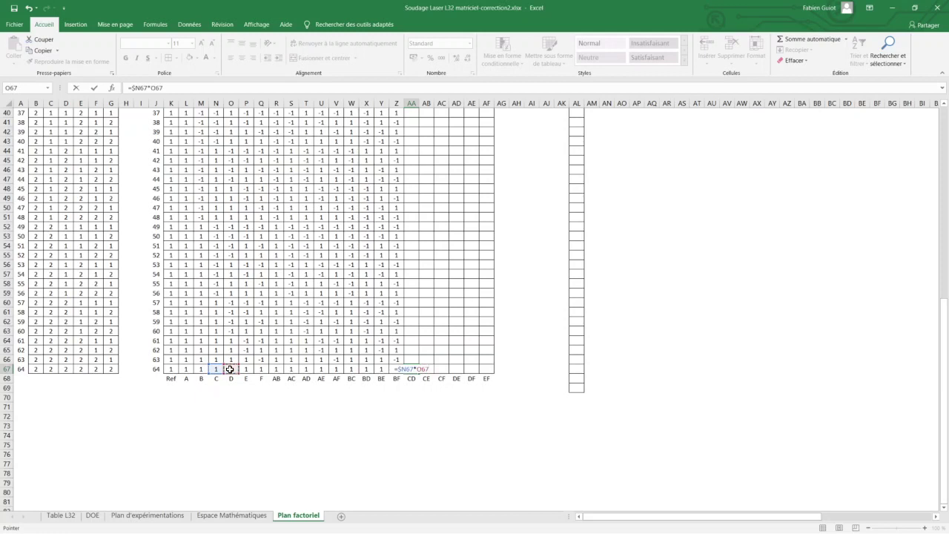
key("Return")
left_click(411, 369)
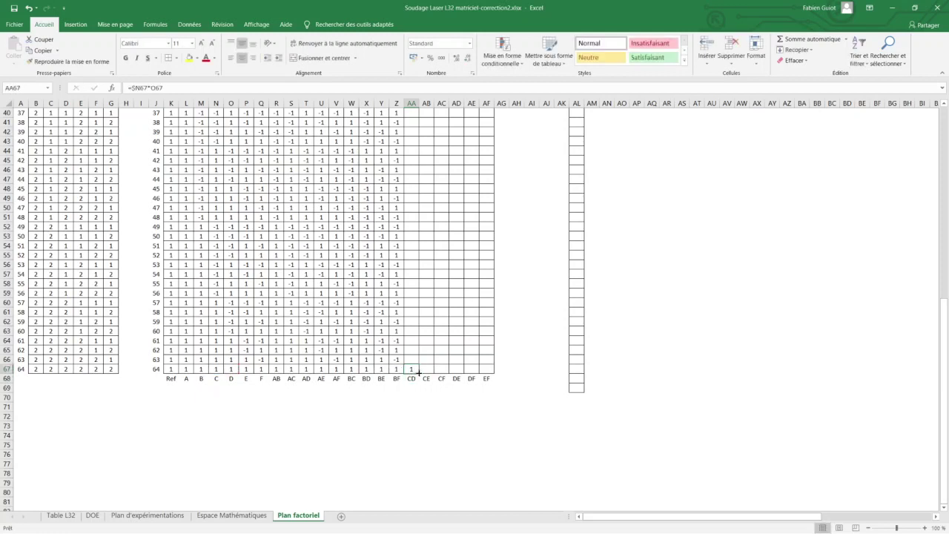
mouse_move(419, 372)
left_mouse_down()
mouse_move(449, 375)
mouse_move(457, 91)
left_mouse_up()
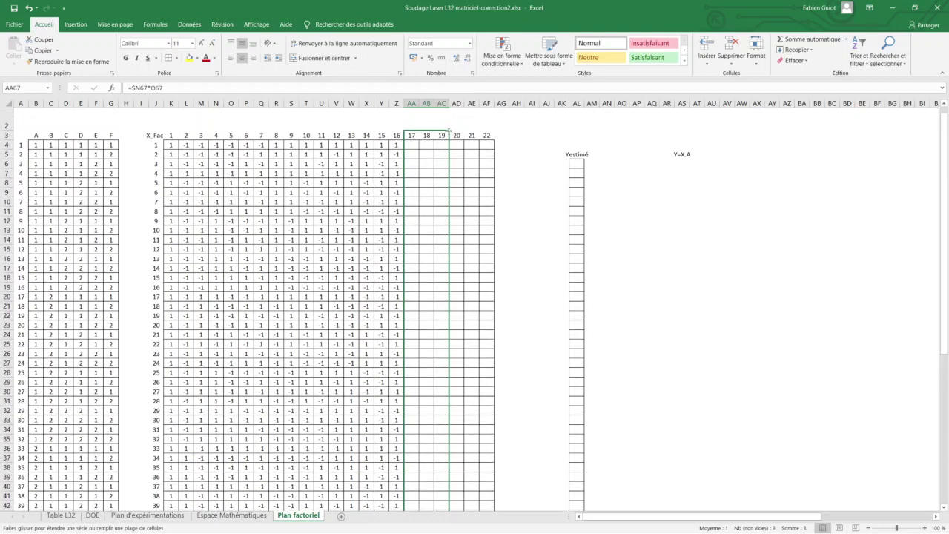
left_click_drag(449, 131, 449, 142)
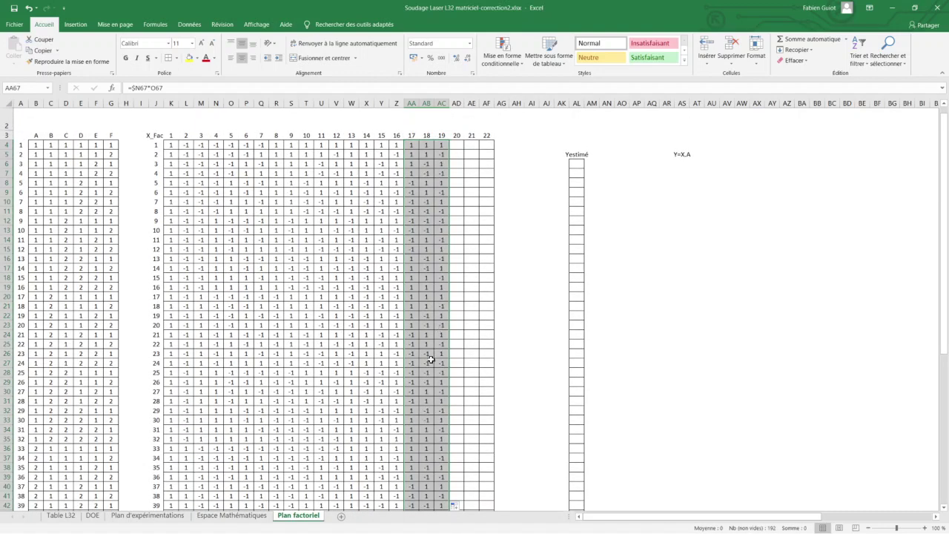
scroll(437, 381, "down", 6)
scroll(449, 404, "down", 4)
scroll(451, 408, "down", 1)
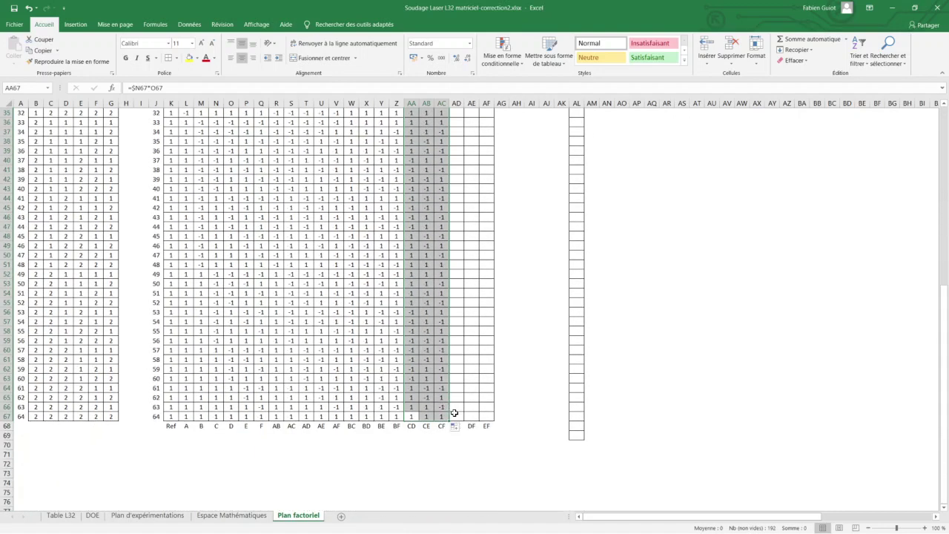
Enter =$O67*P67 in AD67 and fill it across to AE and up to row 4
left_click(457, 416)
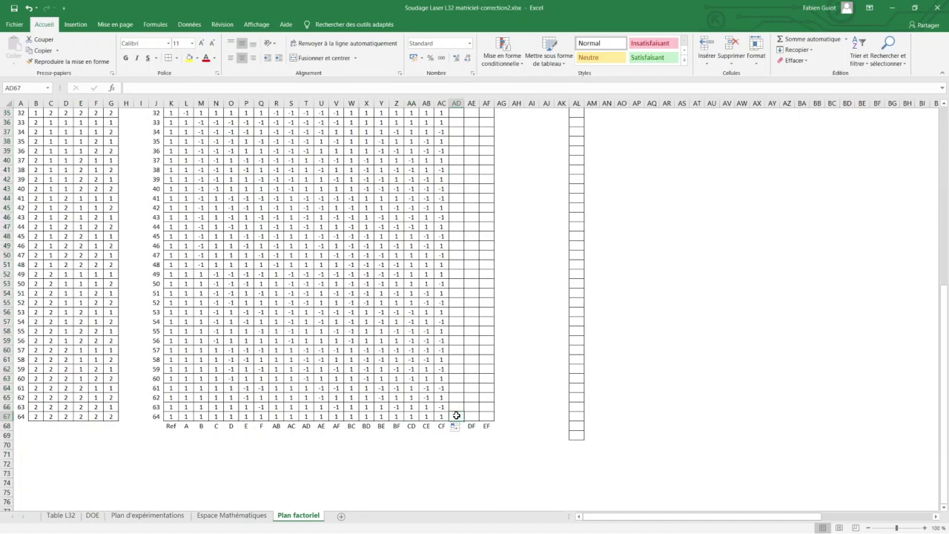
type("=")
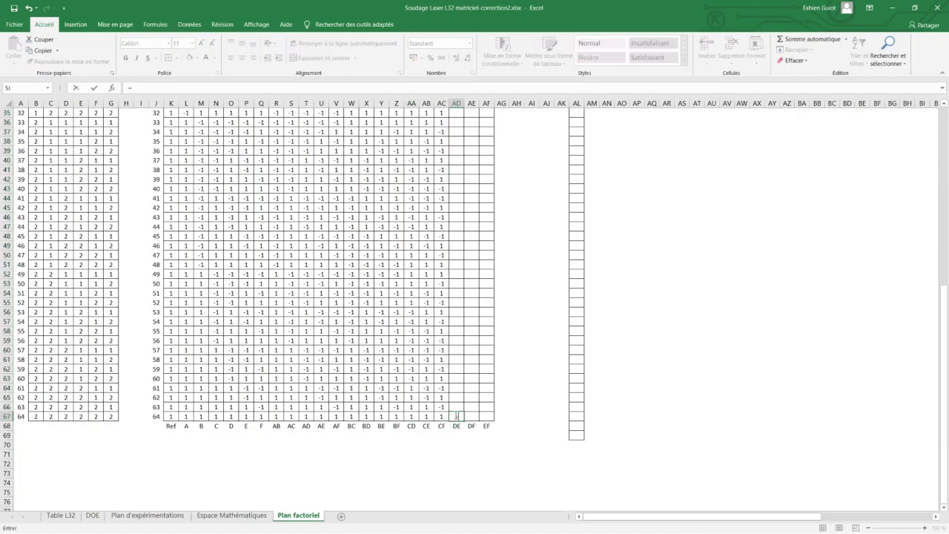
left_click(232, 417)
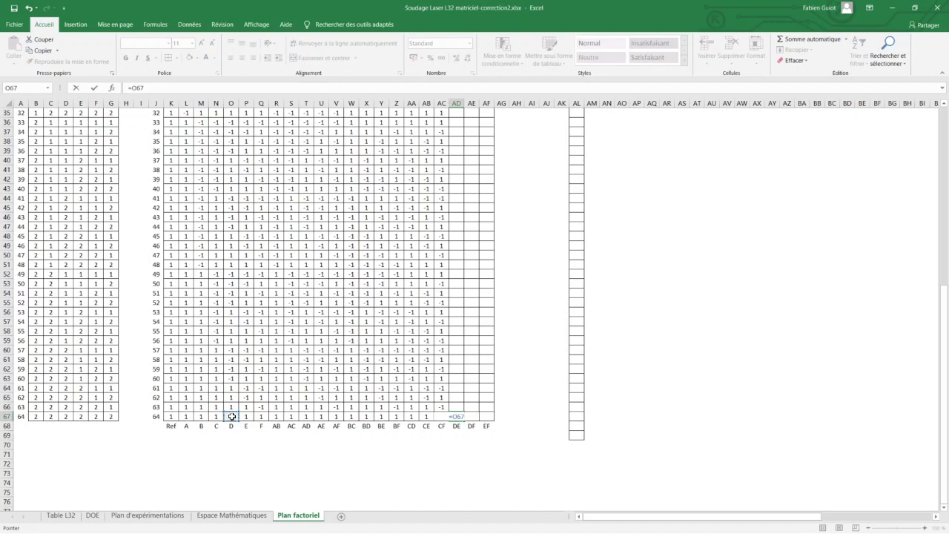
key("F4")
type("*")
left_click(247, 417)
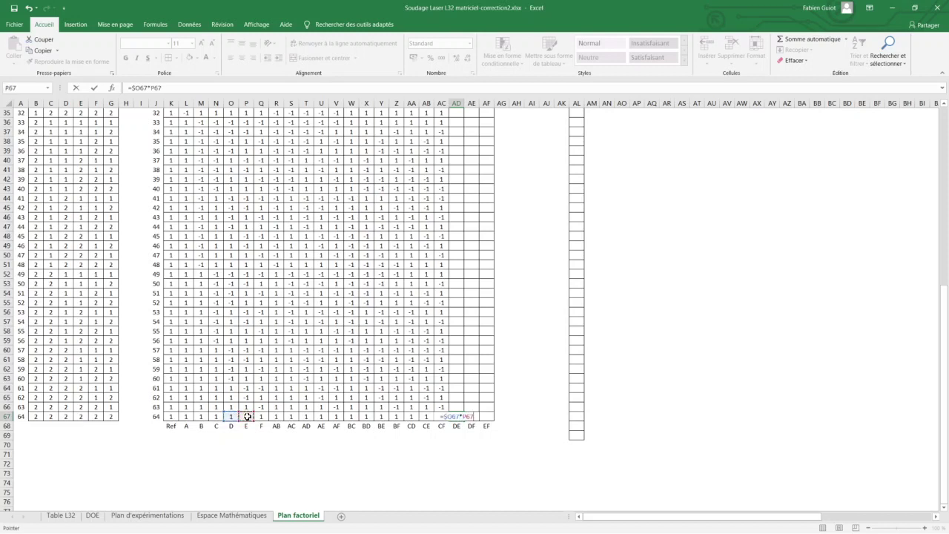
key("Return")
left_click(456, 417)
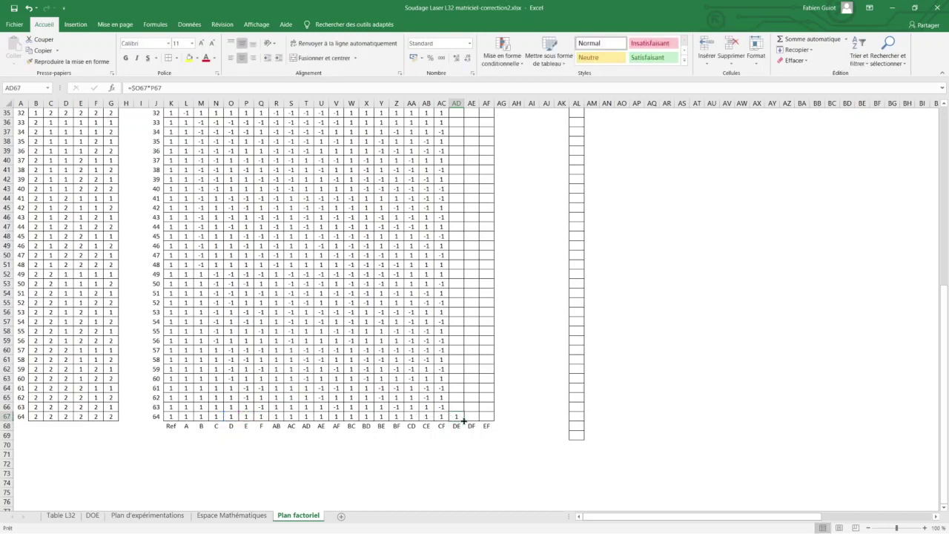
mouse_move(464, 421)
left_mouse_down()
mouse_move(480, 422)
mouse_move(490, 76)
left_mouse_up()
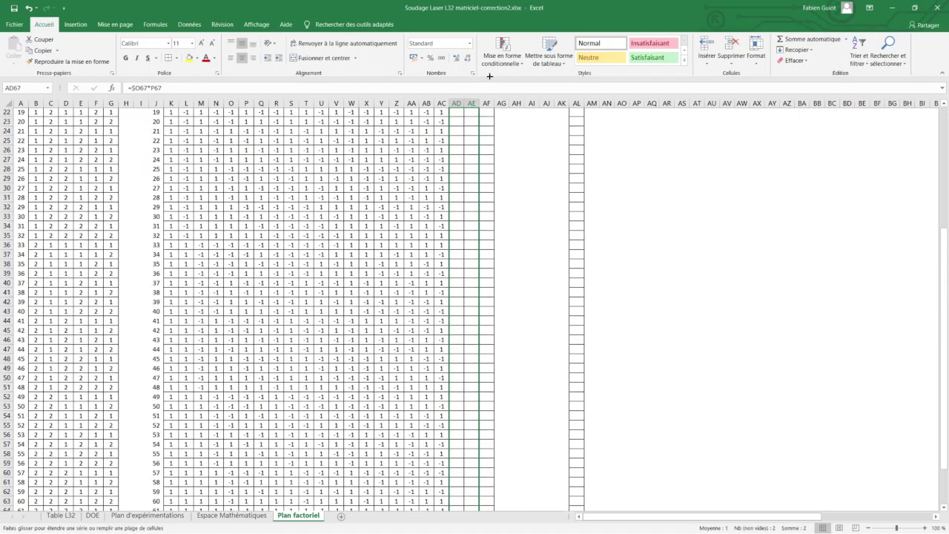
left_click_drag(490, 76, 489, 76)
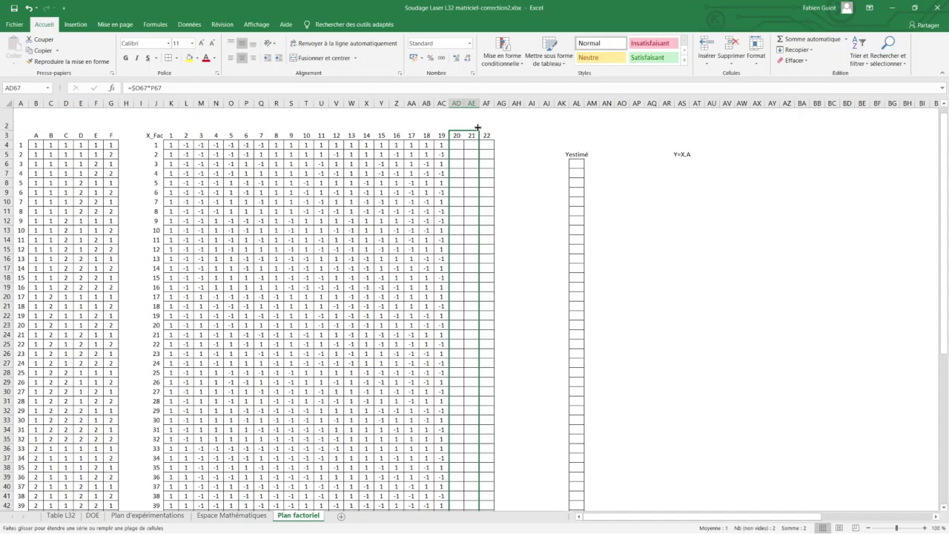
left_click_drag(478, 128, 477, 143)
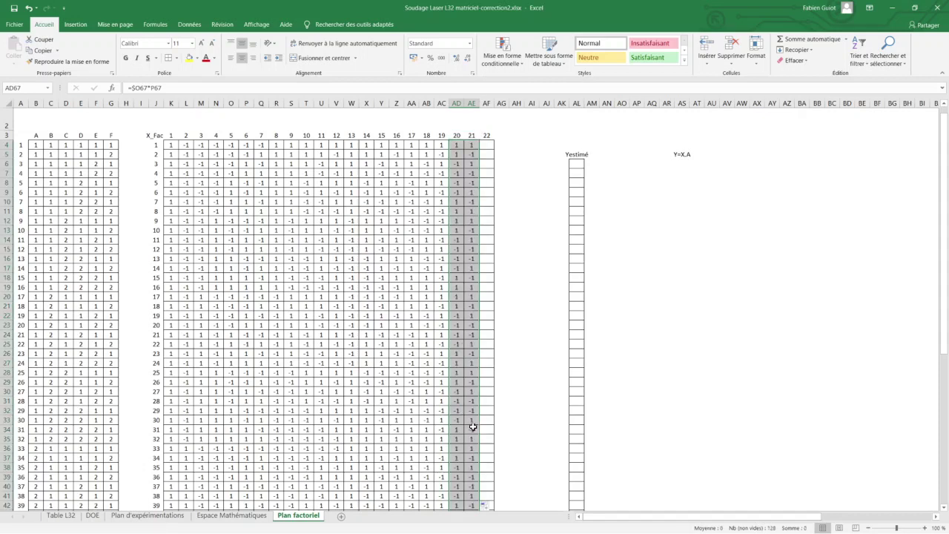
scroll(474, 426, "down", 5)
scroll(479, 427, "down", 4)
scroll(482, 422, "down", 1)
scroll(486, 419, "down", 1)
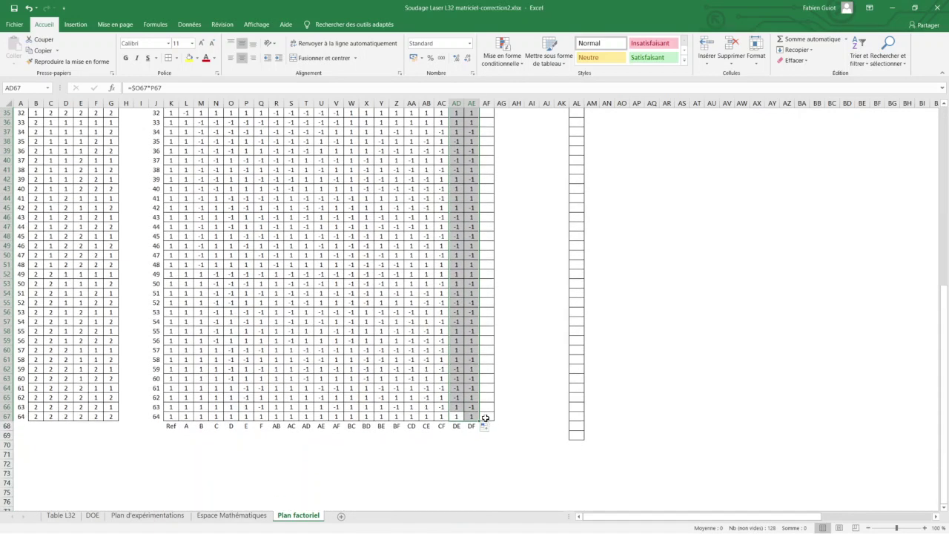
Enter =P67*Q67 in AF67, fill it up to row 4, and select K4:AF67
left_click(486, 418)
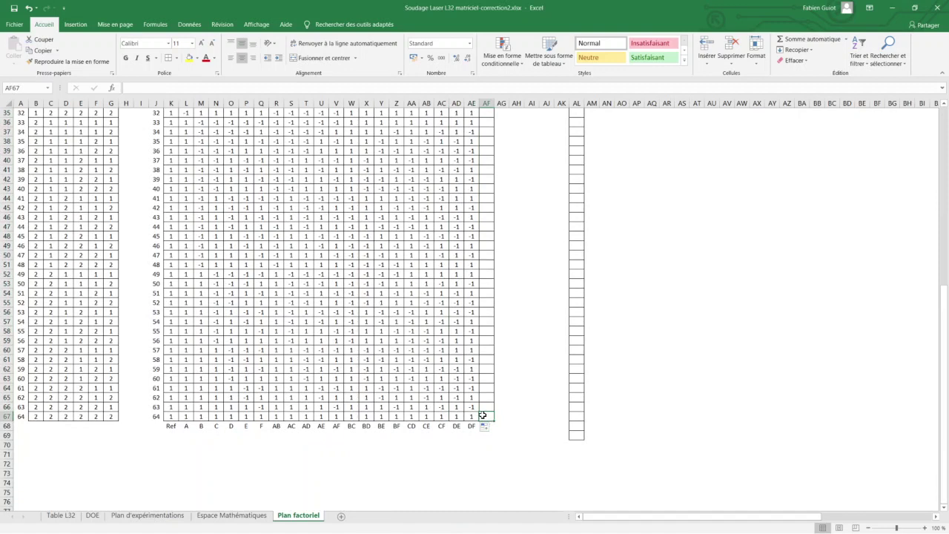
type("=")
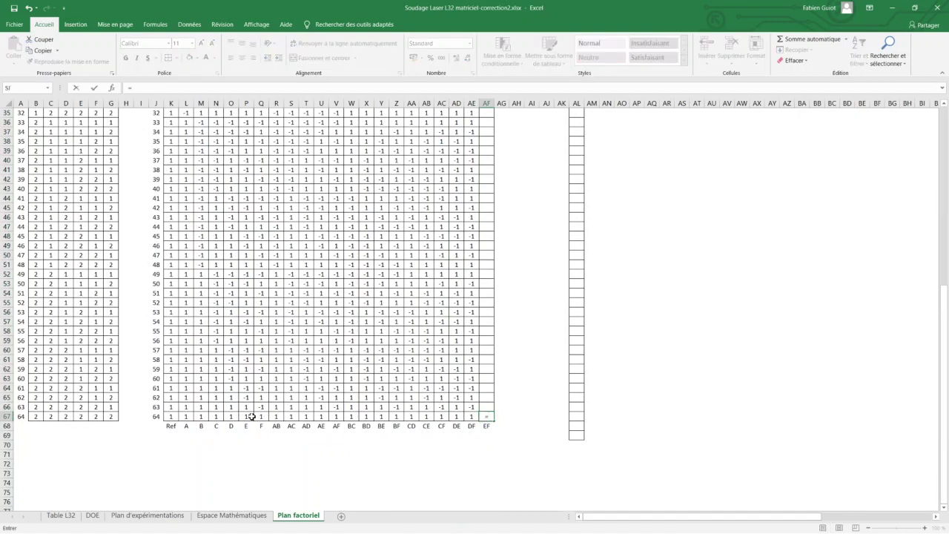
left_click(249, 416)
type("*")
left_click(260, 417)
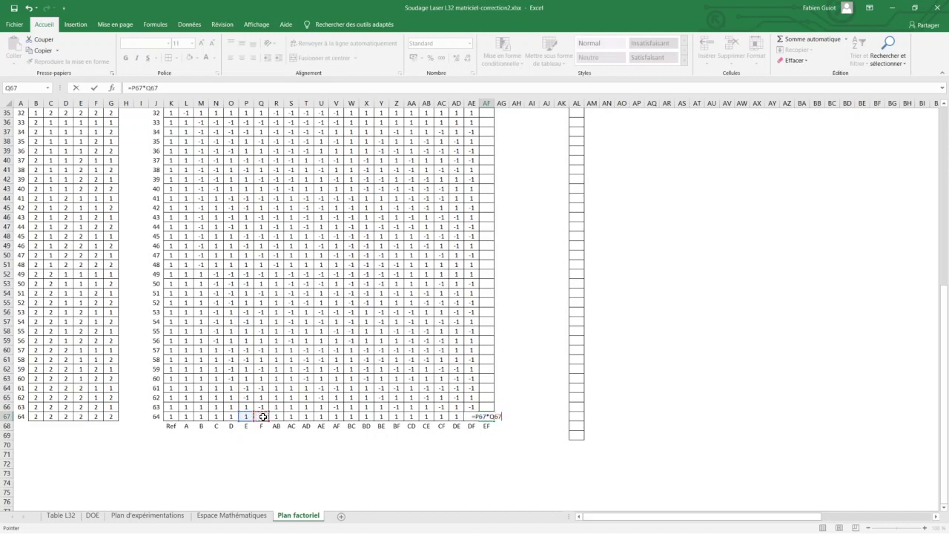
key("Return")
left_click(482, 416)
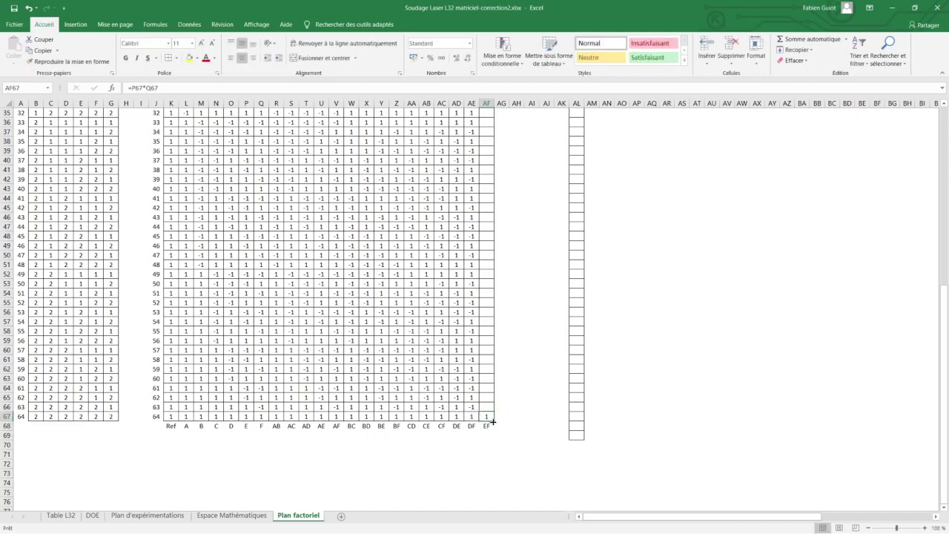
left_click_drag(494, 421, 491, 86)
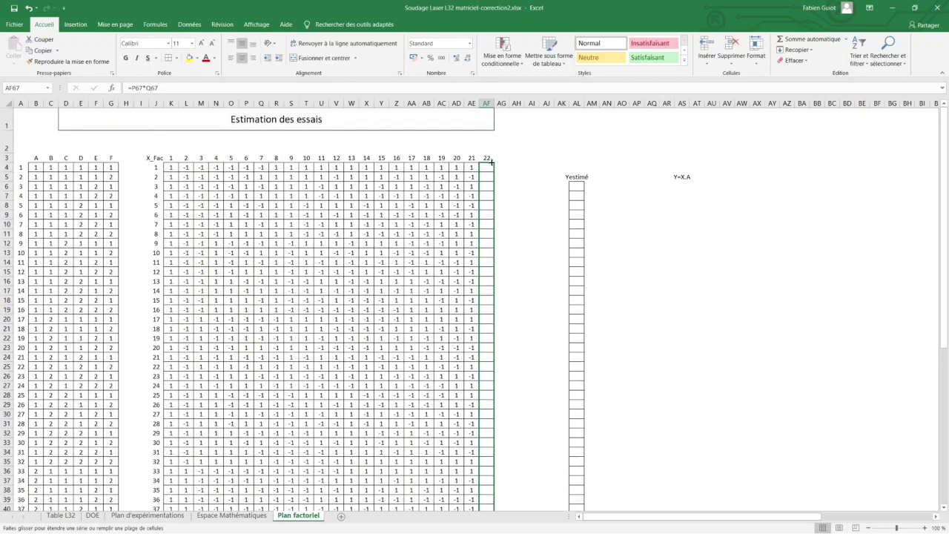
left_click_drag(491, 86, 480, 182)
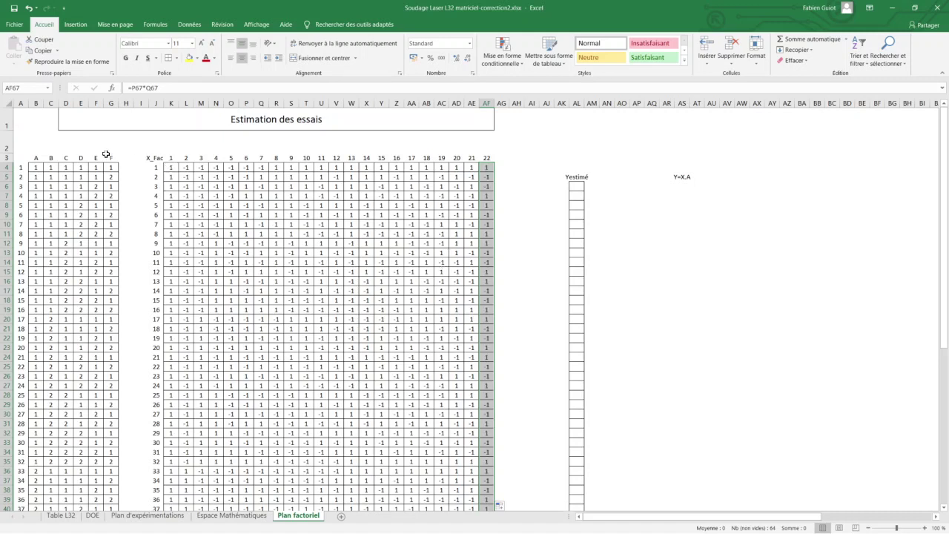
left_click(172, 168)
mouse_move(172, 168)
left_mouse_down()
mouse_move(492, 415)
mouse_move(488, 517)
mouse_move(488, 484)
left_mouse_up()
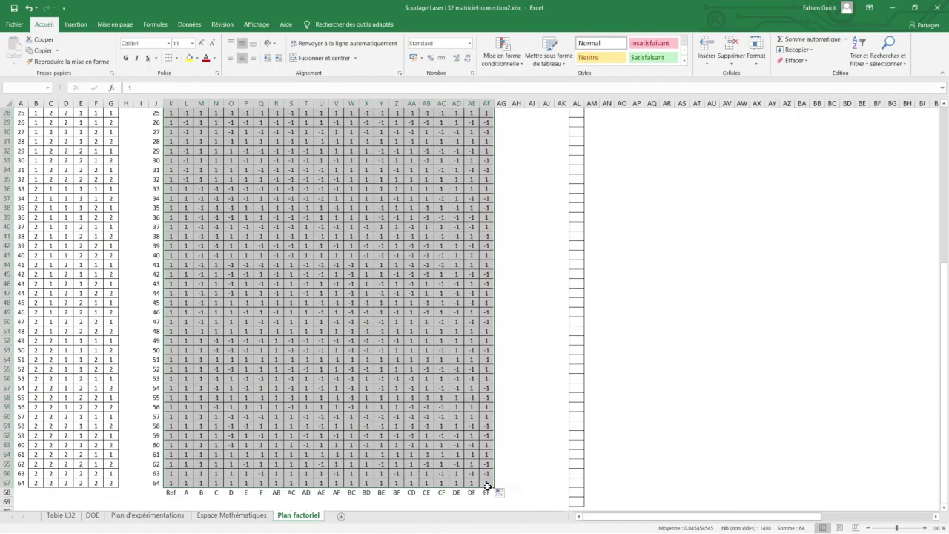
Name the selected K4:AF67 range x_Fact using the Name Box
left_click(18, 88)
type("k")
key("Return")
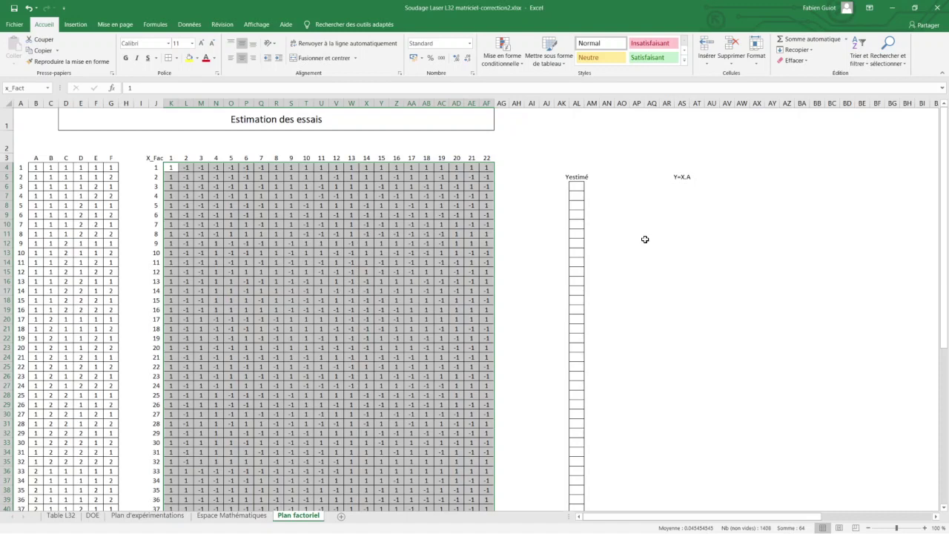
Move the Yestimé block and its Y=X.A label one column left into column AK
mouse_move(577, 176)
left_mouse_down()
mouse_move(688, 338)
mouse_move(691, 532)
mouse_move(713, 521)
mouse_move(712, 474)
left_mouse_up()
left_click_drag(600, 480, 582, 453)
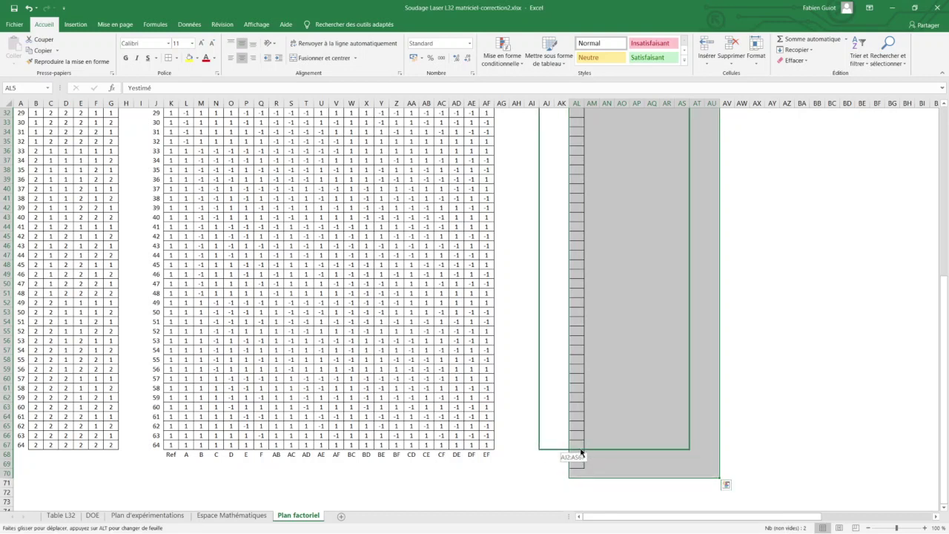
left_click_drag(582, 453, 594, 452)
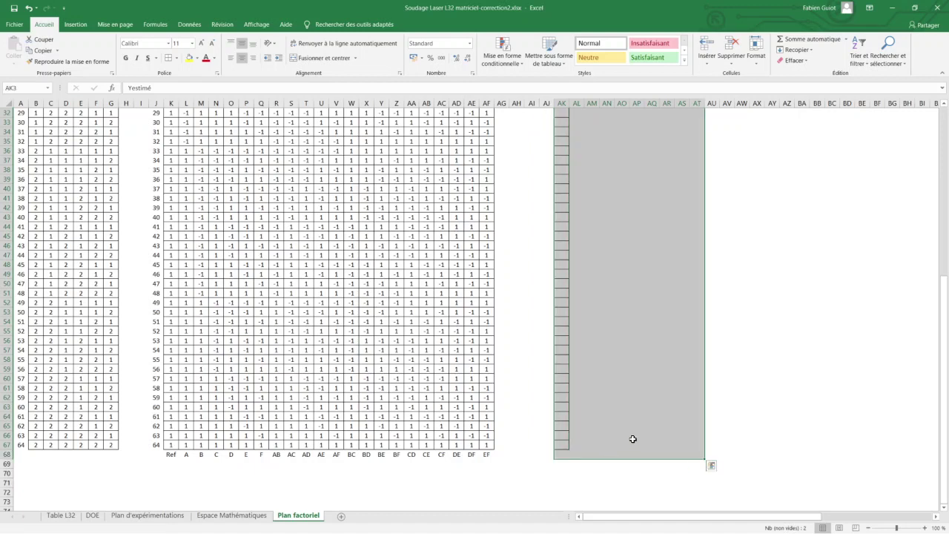
left_click(750, 440)
scroll(643, 404, "up", 9)
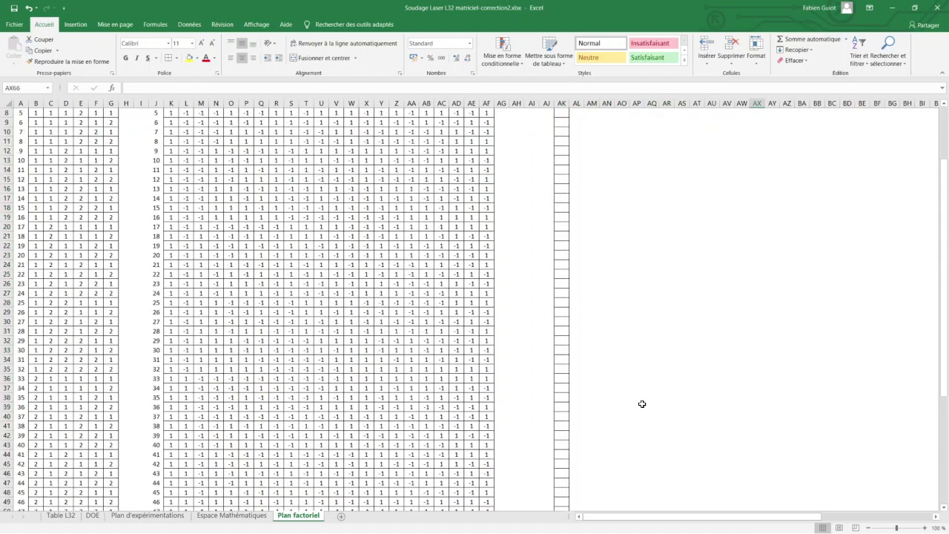
scroll(643, 404, "up", 1)
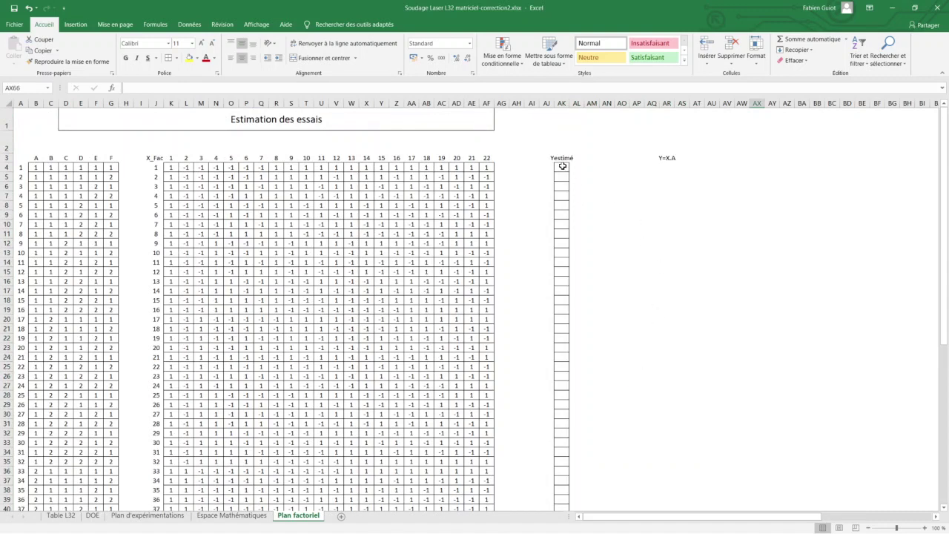
Select AK4:AK67 and name the range testim in the Name Box
left_click_drag(563, 166, 558, 532)
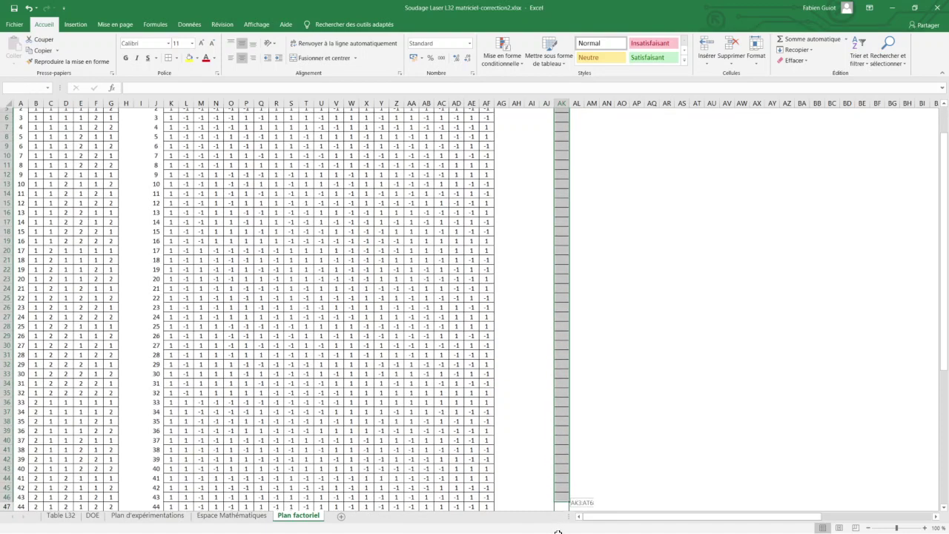
left_click_drag(558, 532, 562, 467)
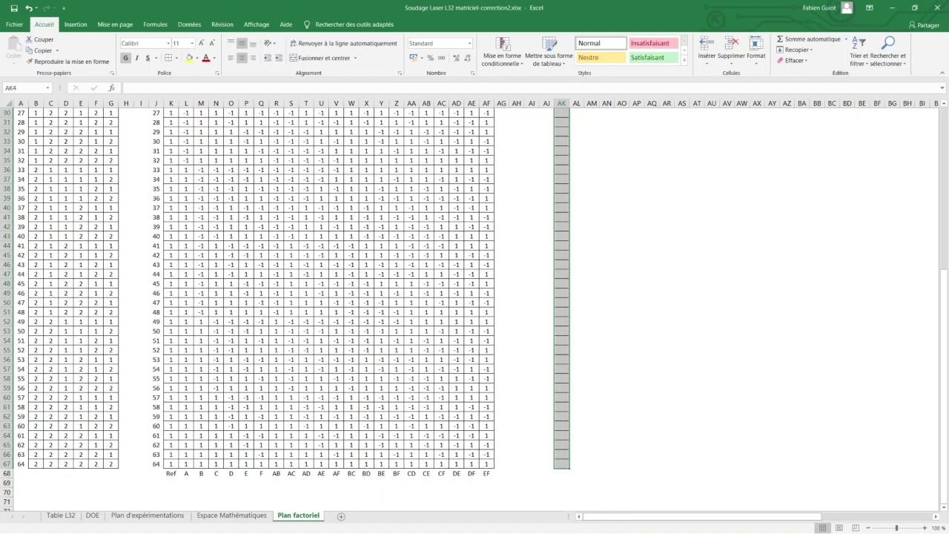
left_click(20, 88)
type("testim")
key("Return")
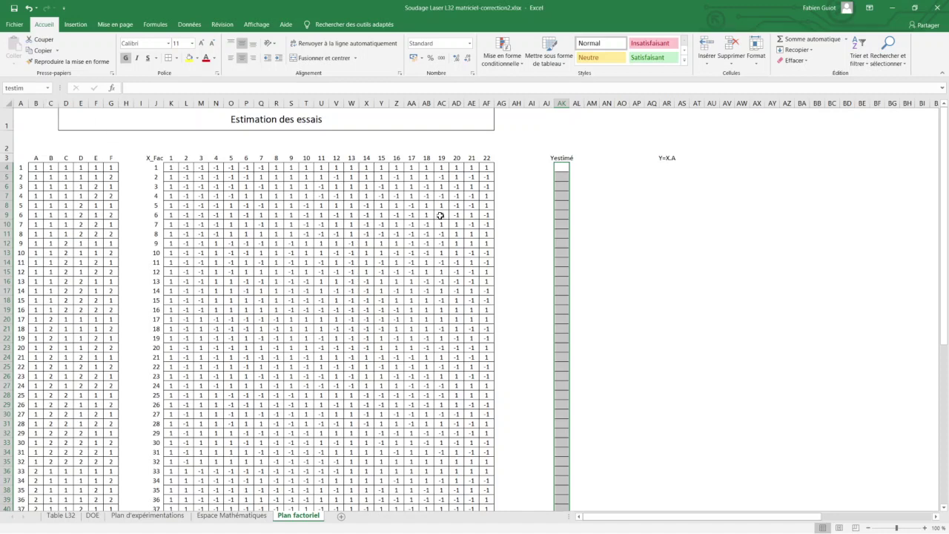
Enter the array formula =PRODUITMAT(x_Fact;A) into the Yestimé cells of column AK
left_click(112, 87)
left_click(337, 138)
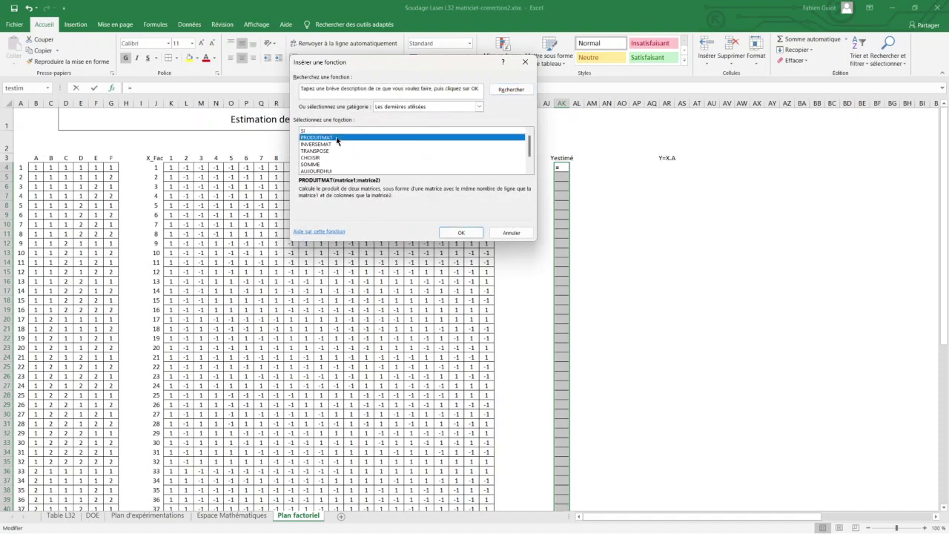
left_click(445, 234)
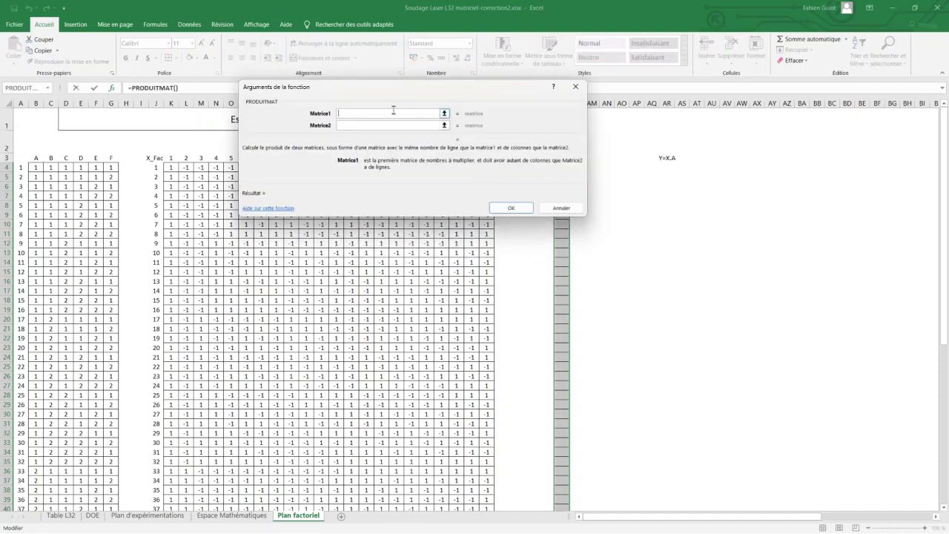
type("x")
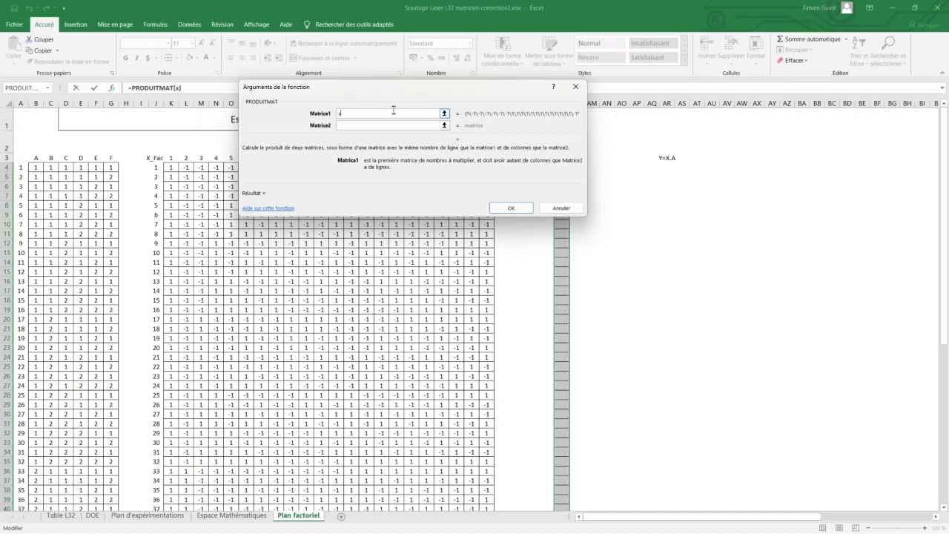
type("_fa")
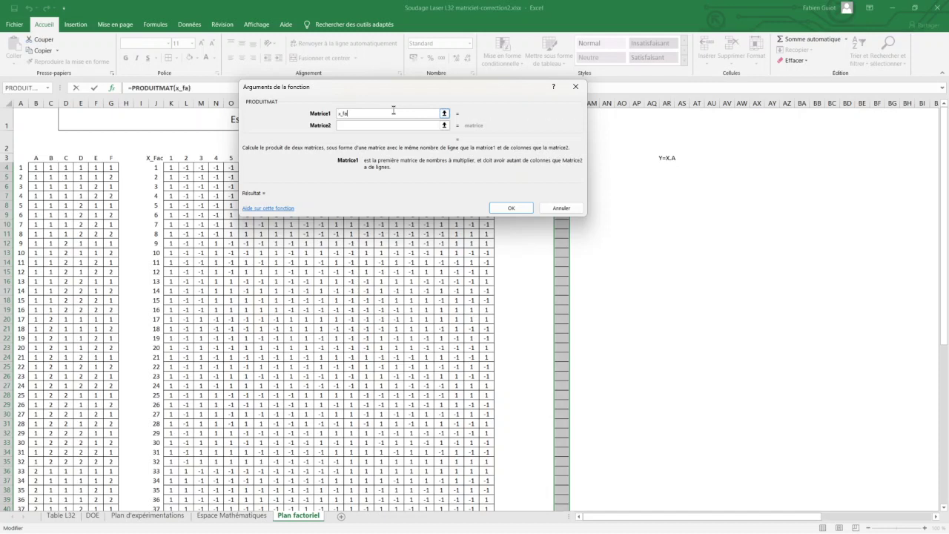
type("ct;")
type("a")
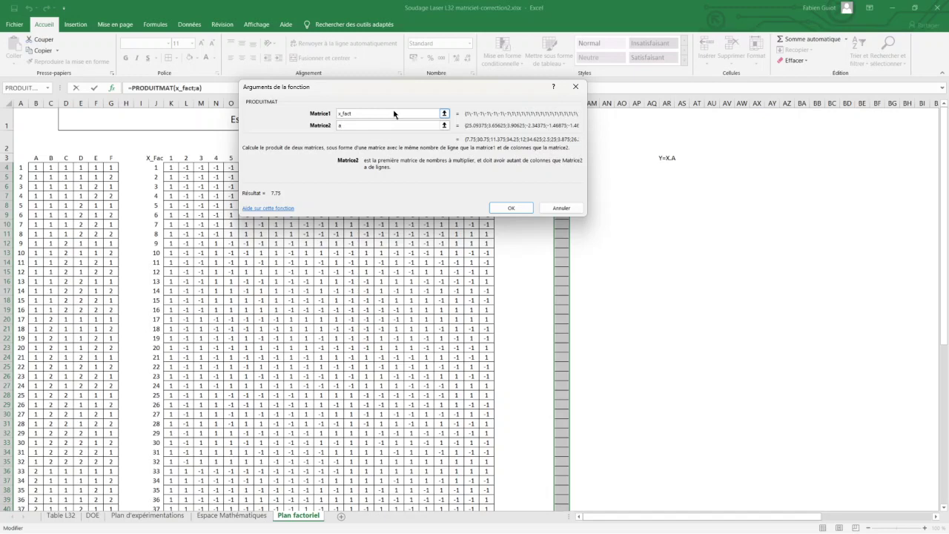
left_click(511, 208, "ctrl+shift")
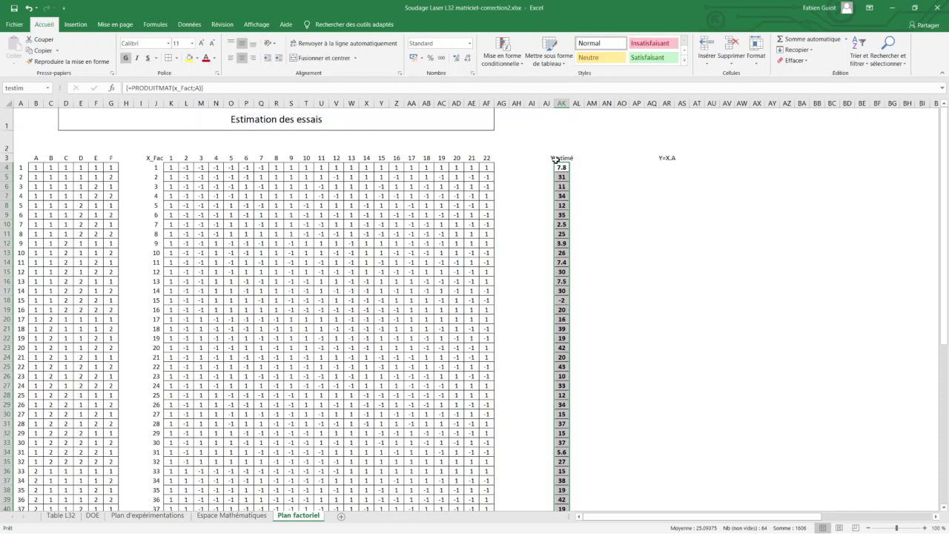
left_click(556, 159)
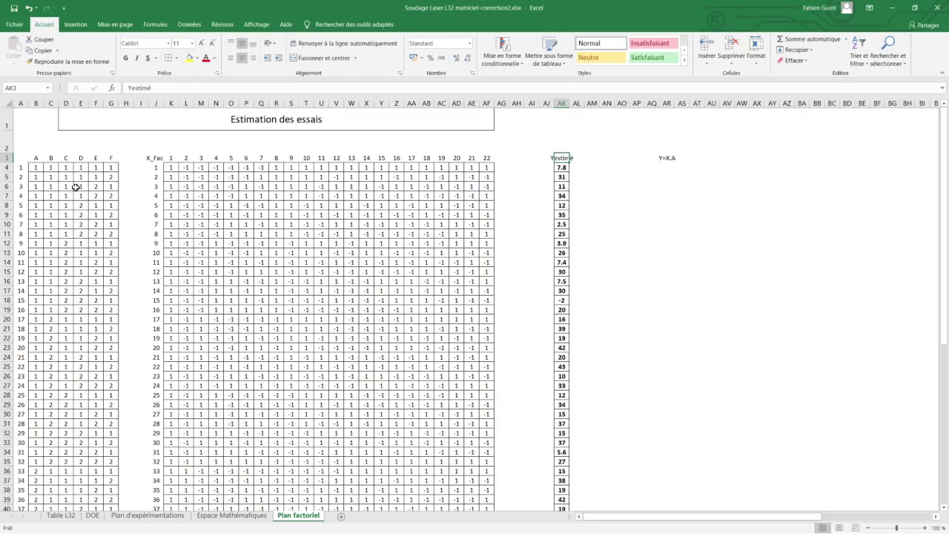
left_click(157, 517)
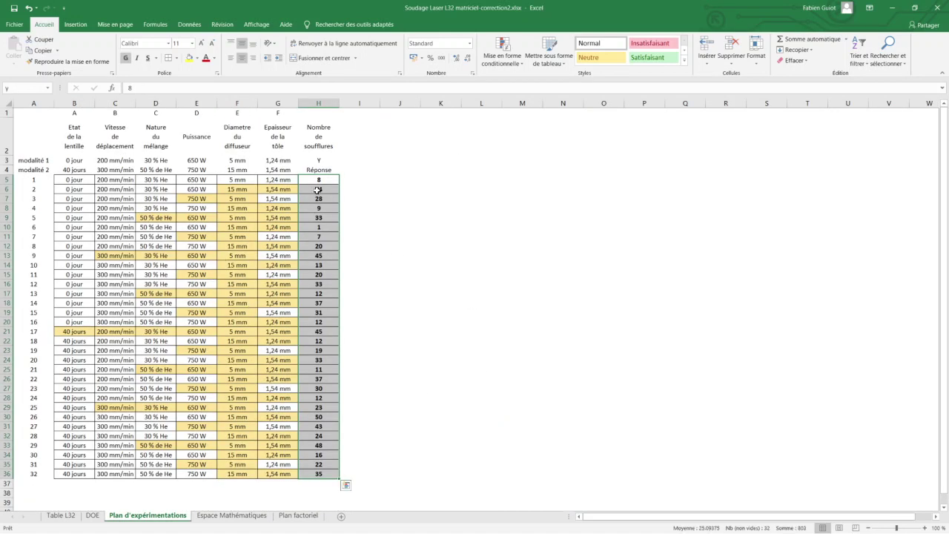
left_click(92, 180)
left_click_drag(93, 180, 273, 176)
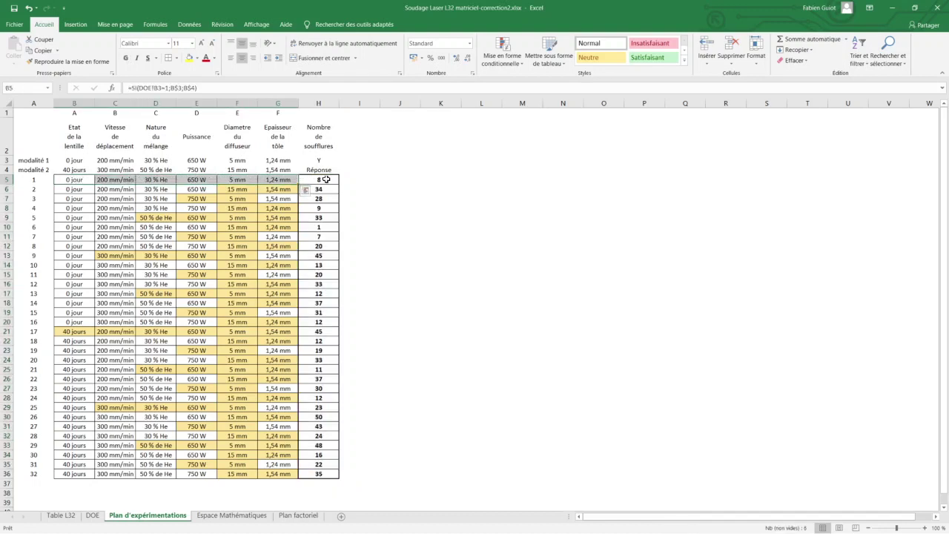
left_click(326, 180)
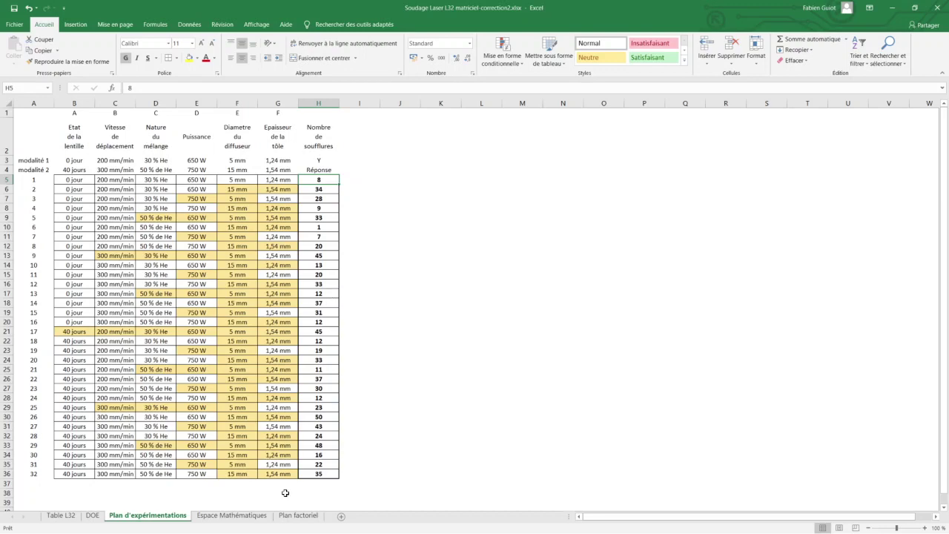
left_click(299, 515)
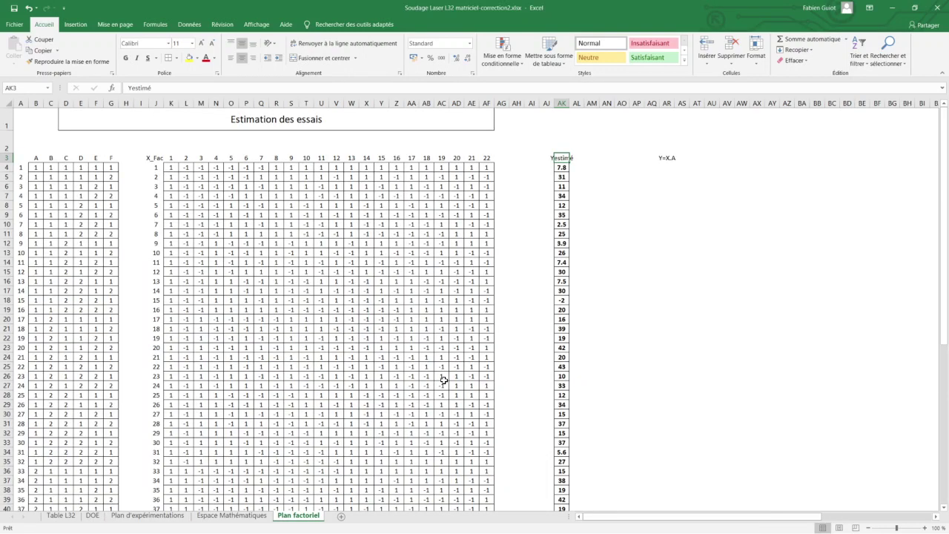
left_click(566, 167)
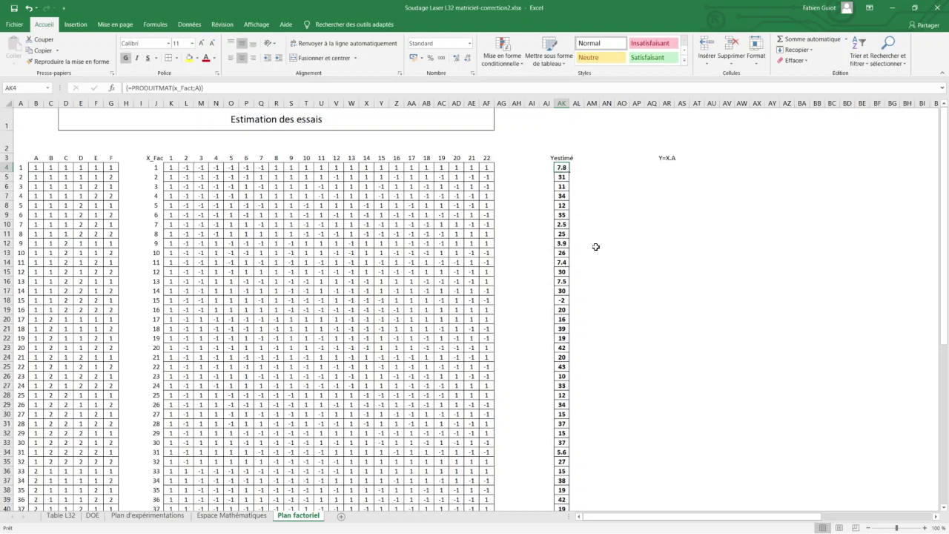
scroll(596, 248, "down", 3)
scroll(596, 256, "down", 3)
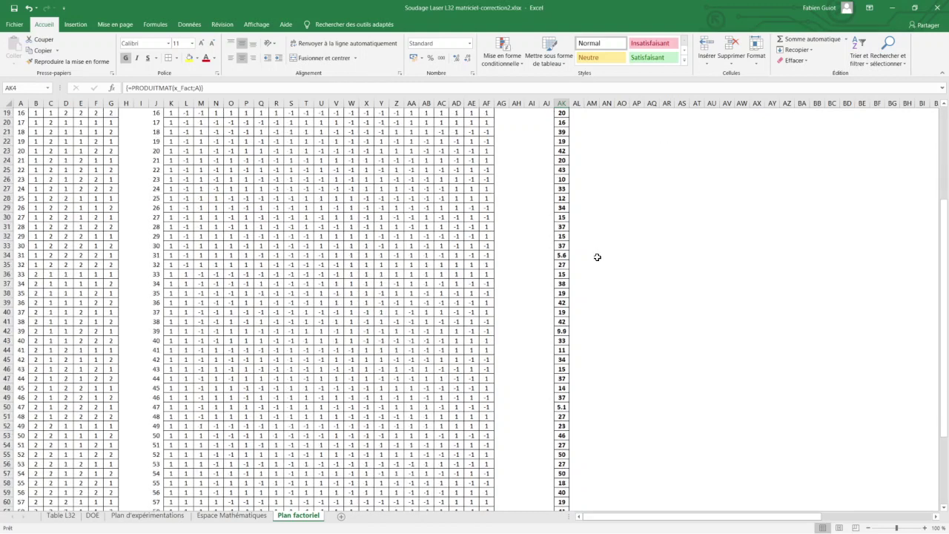
scroll(596, 264, "down", 3)
scroll(595, 282, "down", 3)
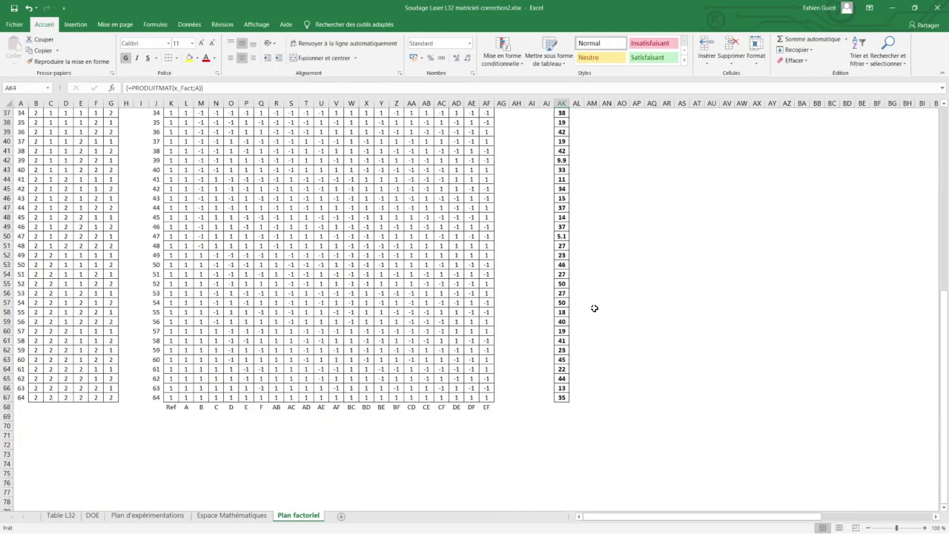
Enter =MOYENNE(testim) in AK68 below the Yestimé values, giving 25, then show Plan d'expérimentations
left_click(561, 407)
type("=")
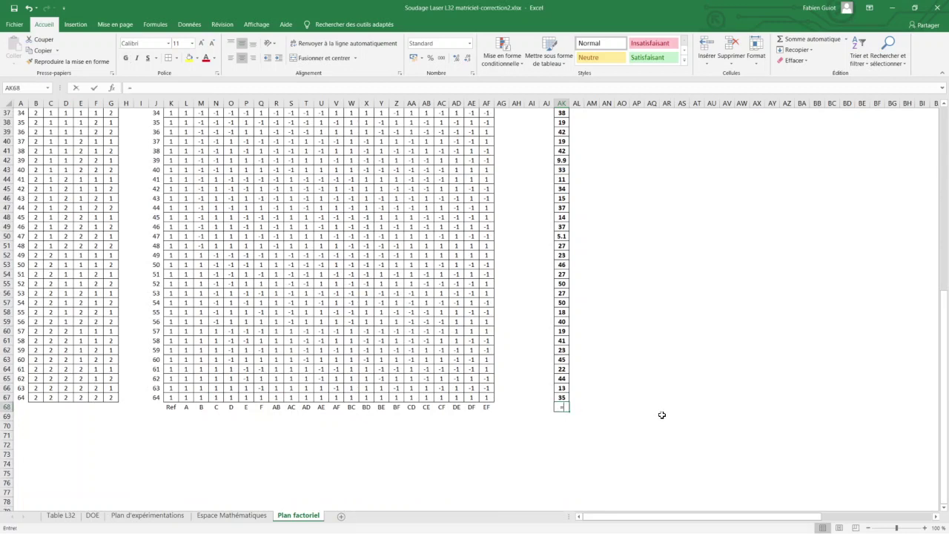
type("moy")
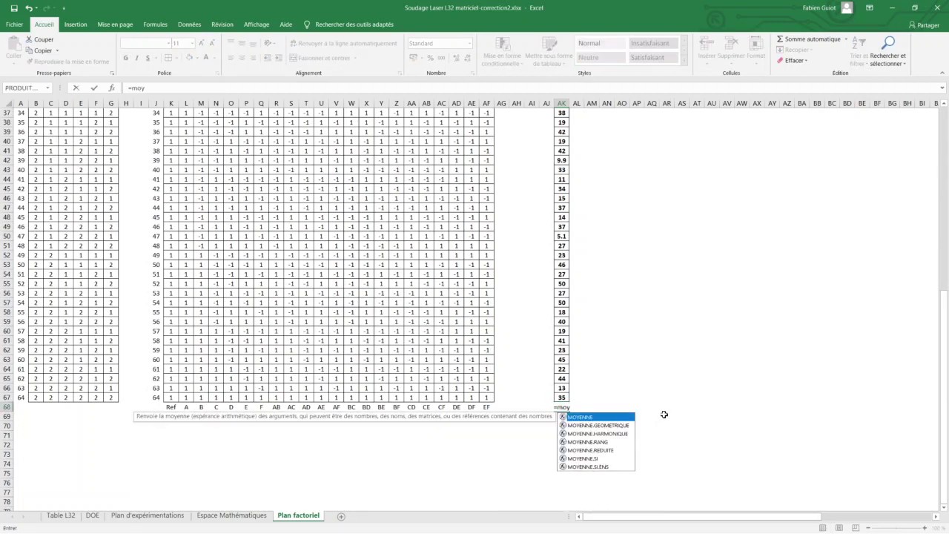
double_click(579, 418)
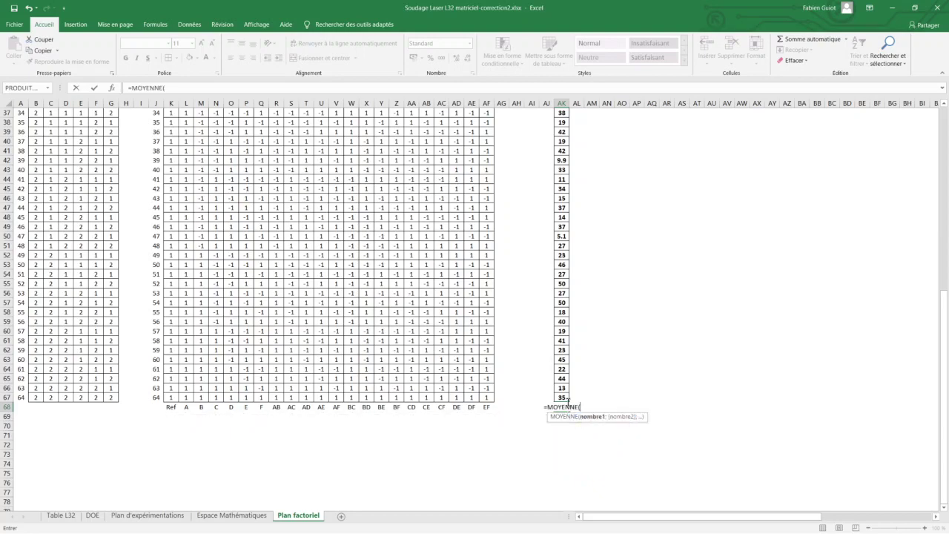
left_click_drag(563, 398, 564, 76)
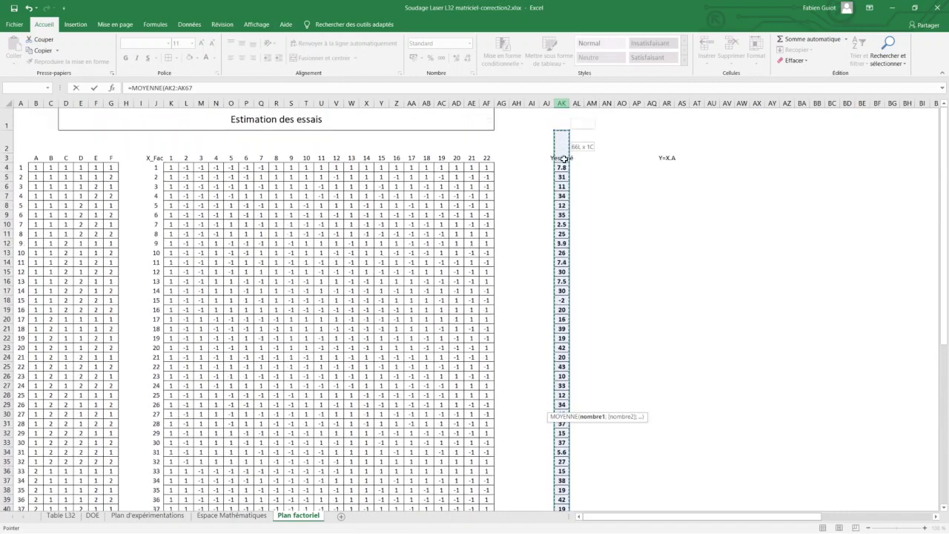
left_click_drag(564, 75, 564, 168)
type("testim")
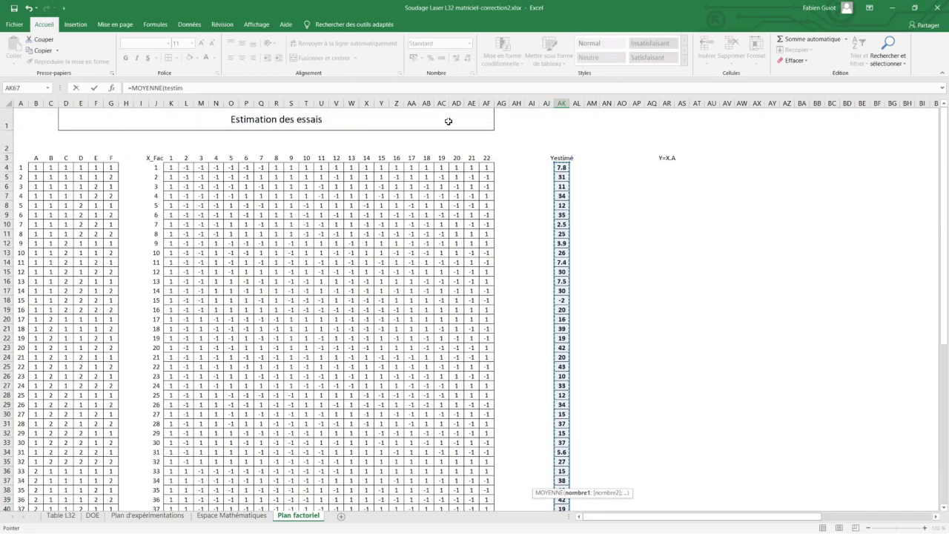
type(")")
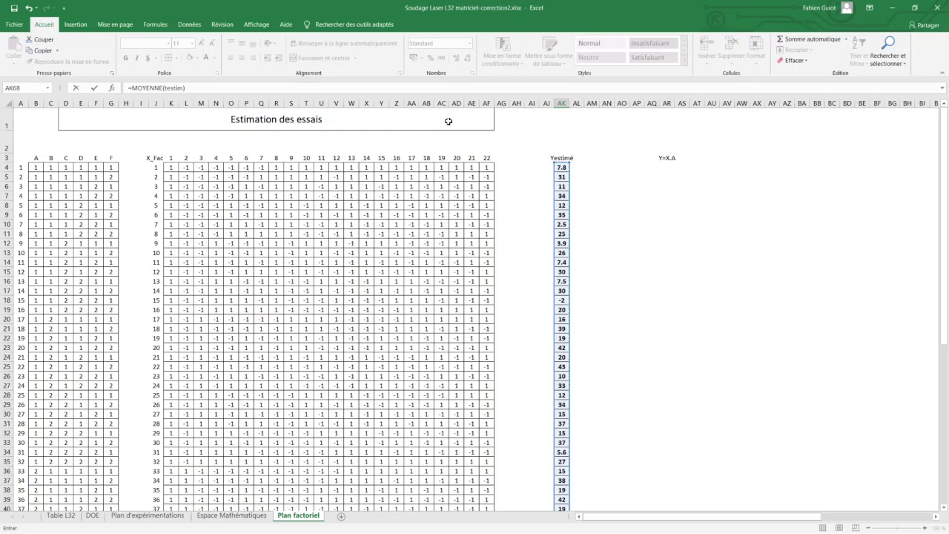
key("Return")
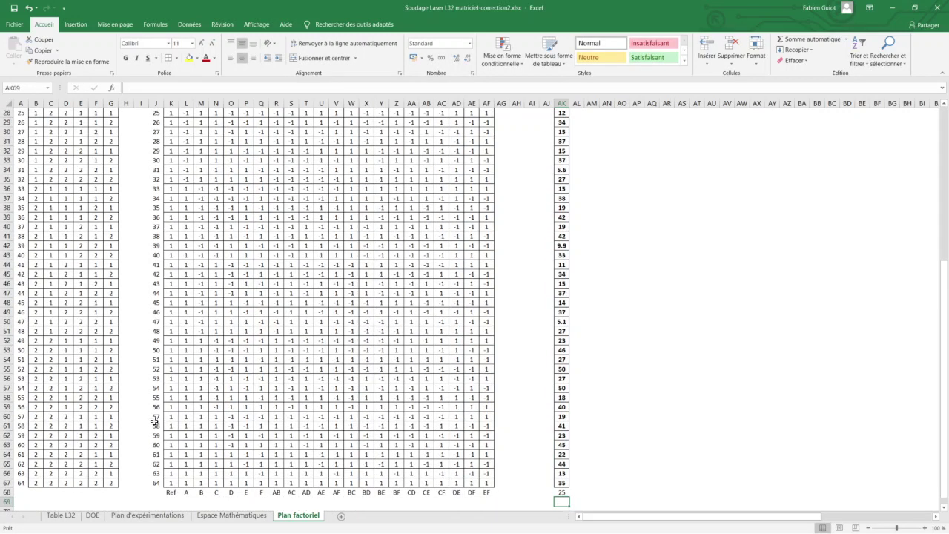
left_click(126, 515)
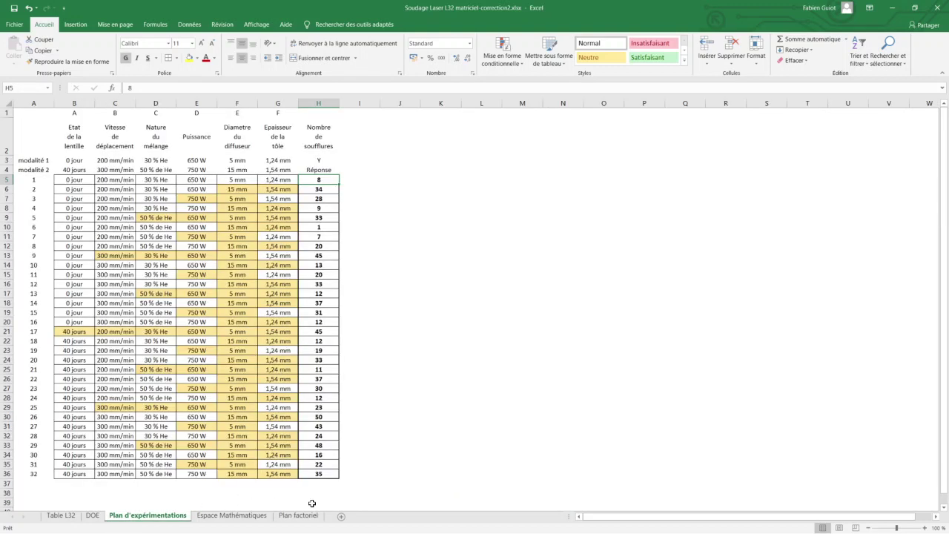
Select empty cell H37 below the responses and switch to the PowerPoint presentation
left_click(324, 487)
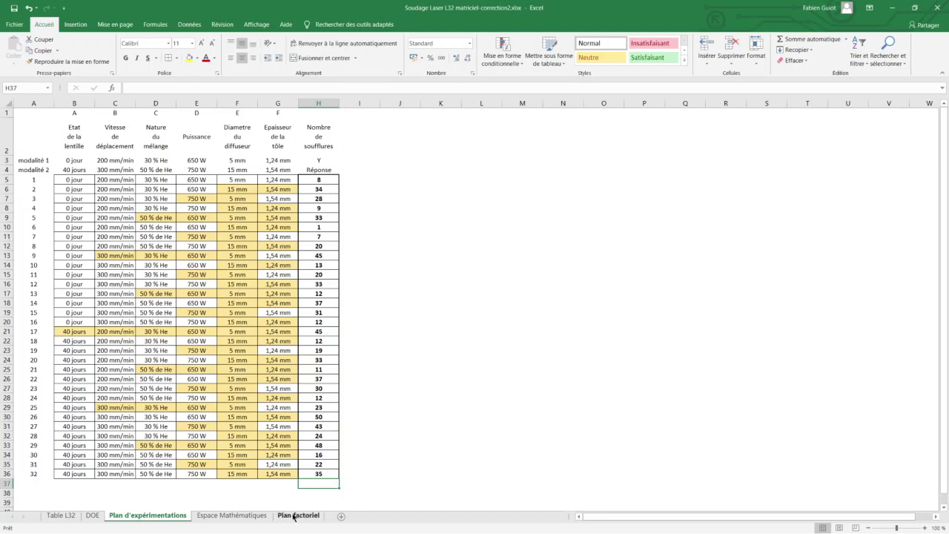
key("alt+Tab")
key("alt+Tab")
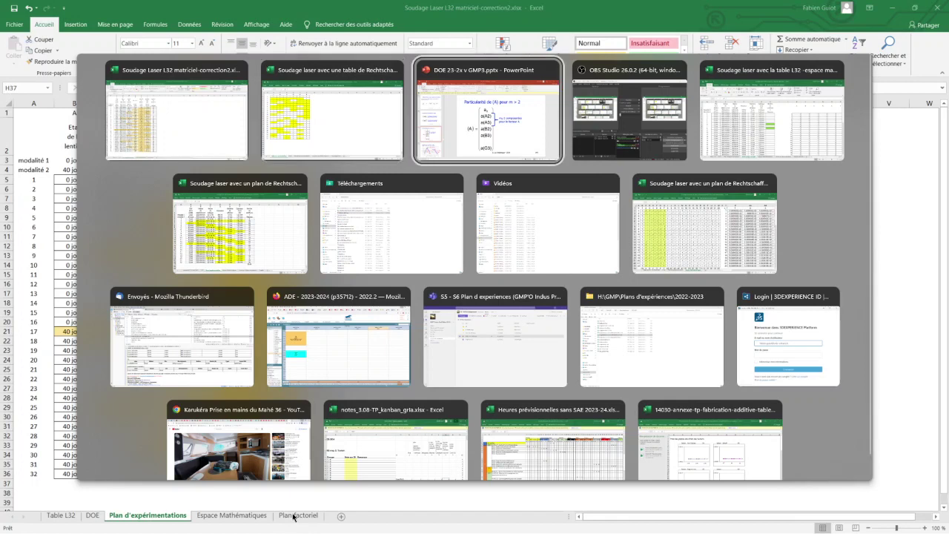
Go from slide 350 back to slide 334 on laser-welding factor effects, then return to Excel
left_click(123, 459)
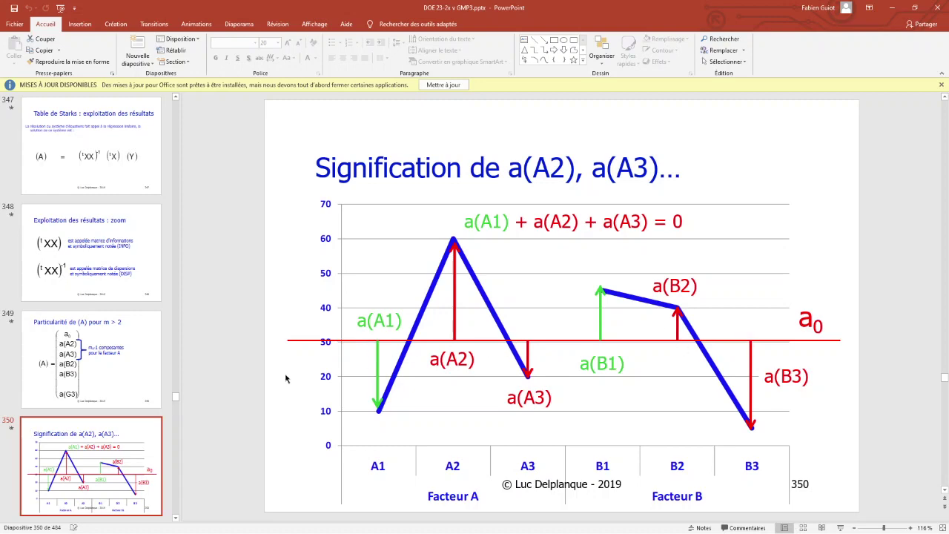
scroll(110, 233, "up", 2)
scroll(109, 232, "up", 4)
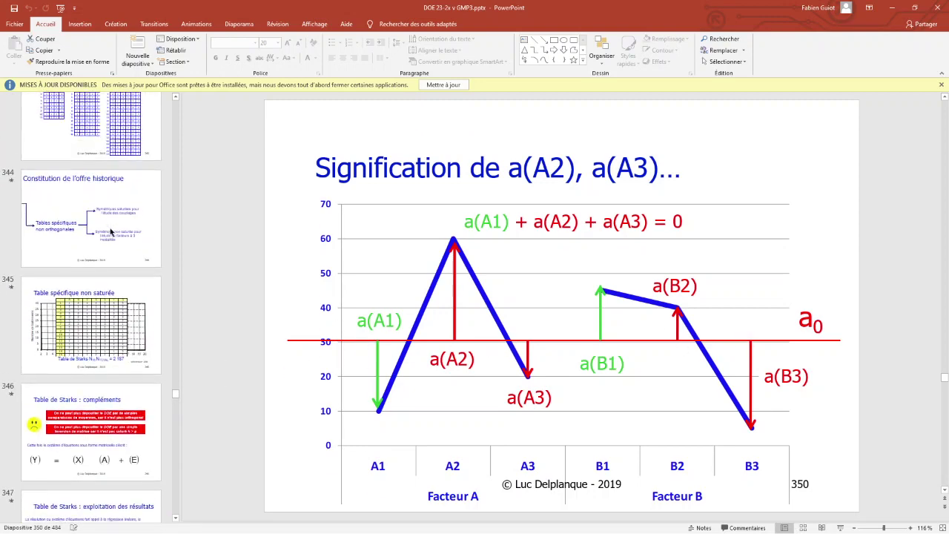
scroll(110, 232, "up", 3)
scroll(110, 232, "up", 3)
scroll(110, 232, "up", 2)
scroll(110, 232, "up", 2)
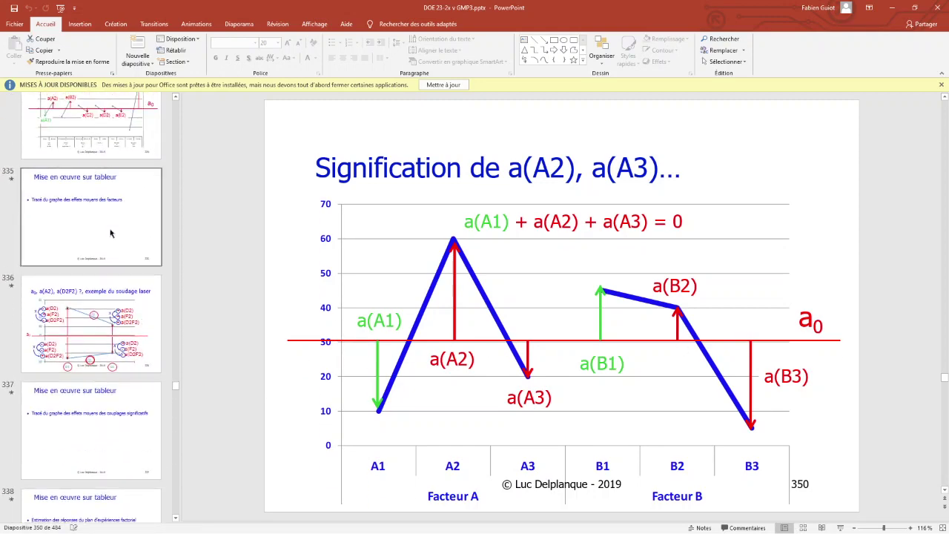
left_click(109, 136)
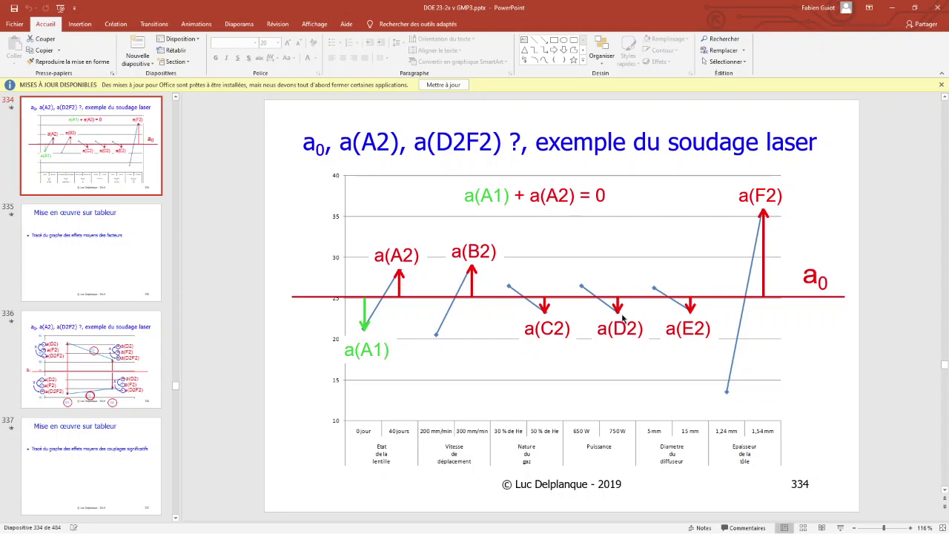
key("alt+Tab")
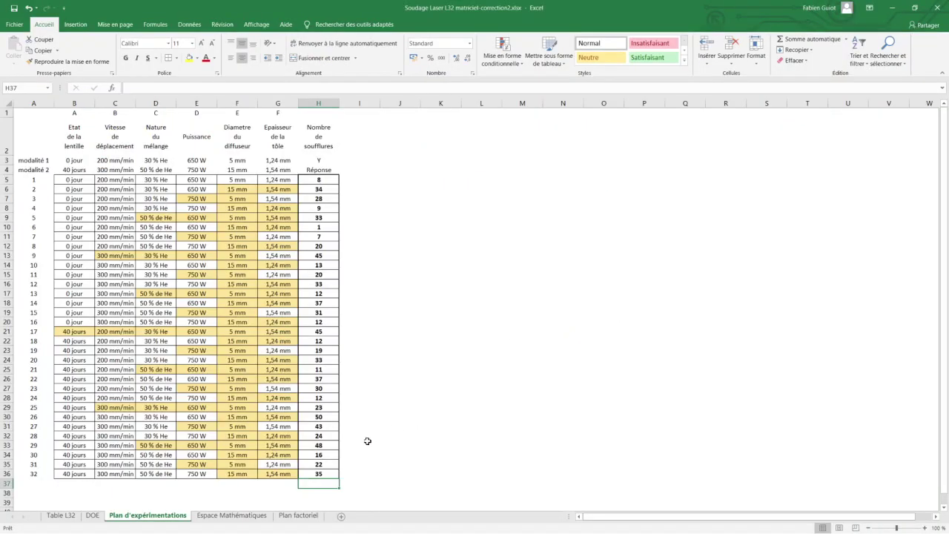
Show the Plan factoriel sheet with its Yestimé average of 25, then bring OBS Studio forward
left_click(303, 514)
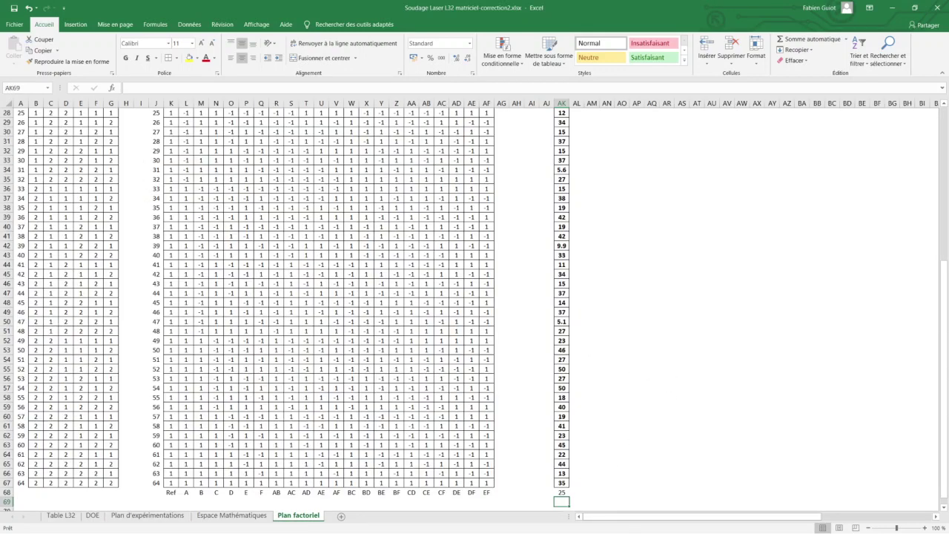
left_click(584, 522)
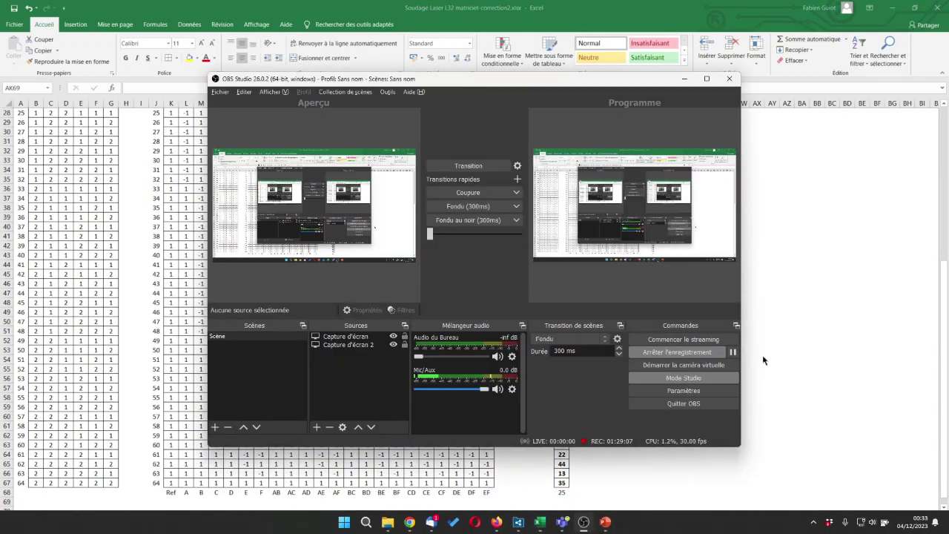